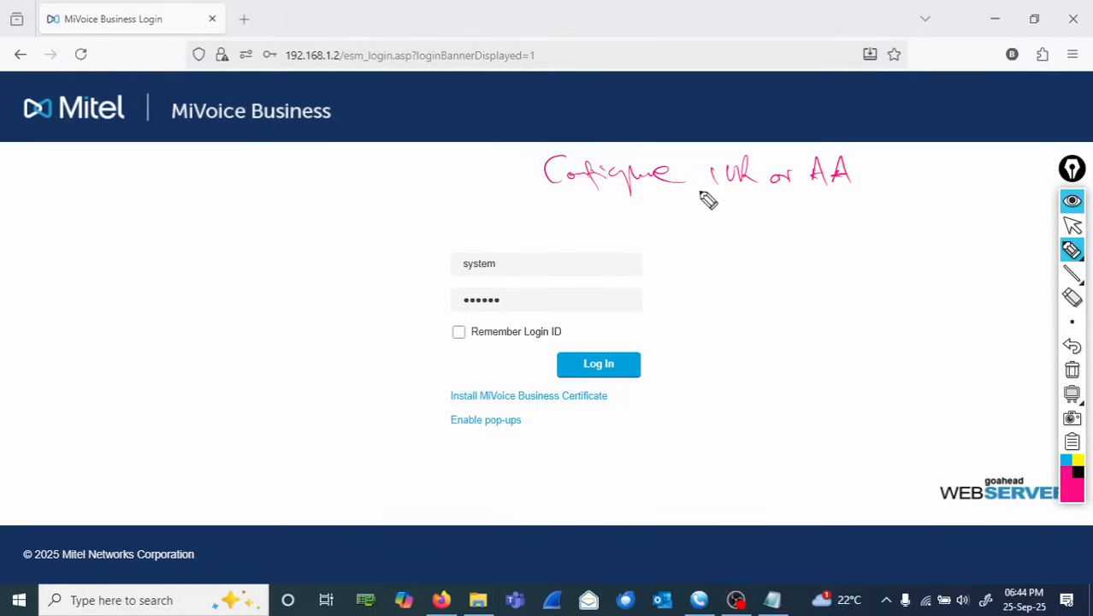
pyautogui.moveTo(588, 213)
pyautogui.mouseDown()
pyautogui.moveTo(702, 207)
pyautogui.moveTo(707, 220)
pyautogui.moveTo(839, 229)
pyautogui.moveTo(879, 208)
pyautogui.moveTo(918, 205)
pyautogui.moveTo(914, 219)
pyautogui.mouseUp()
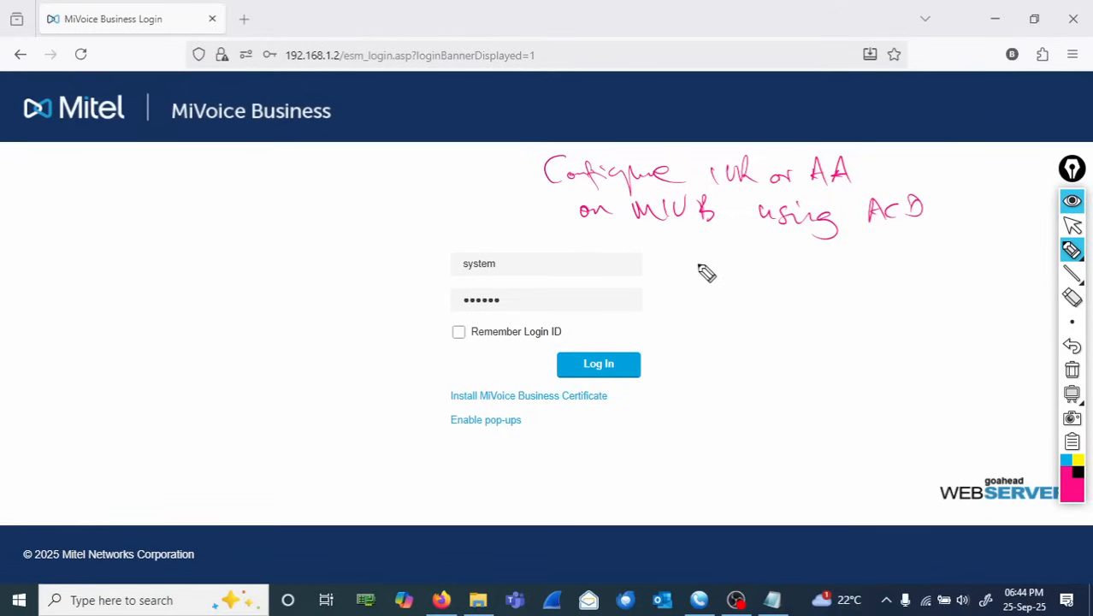
pyautogui.moveTo(682, 270)
pyautogui.mouseDown()
pyautogui.moveTo(723, 291)
pyautogui.moveTo(748, 277)
pyautogui.moveTo(876, 283)
pyautogui.moveTo(918, 267)
pyautogui.mouseUp()
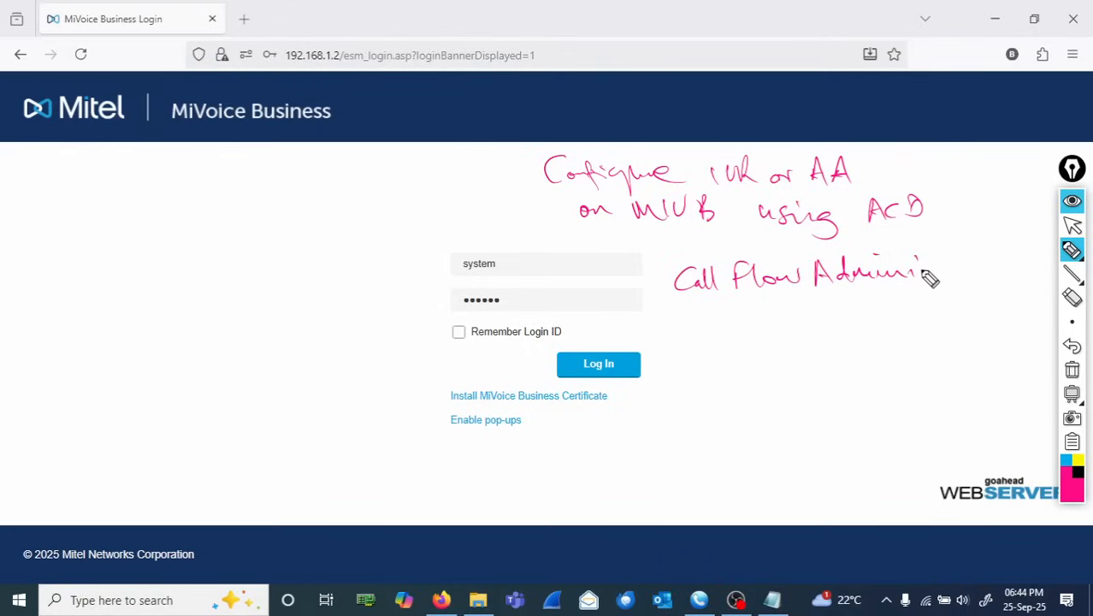
pyautogui.moveTo(935, 276); pyautogui.dragTo(1013, 284)
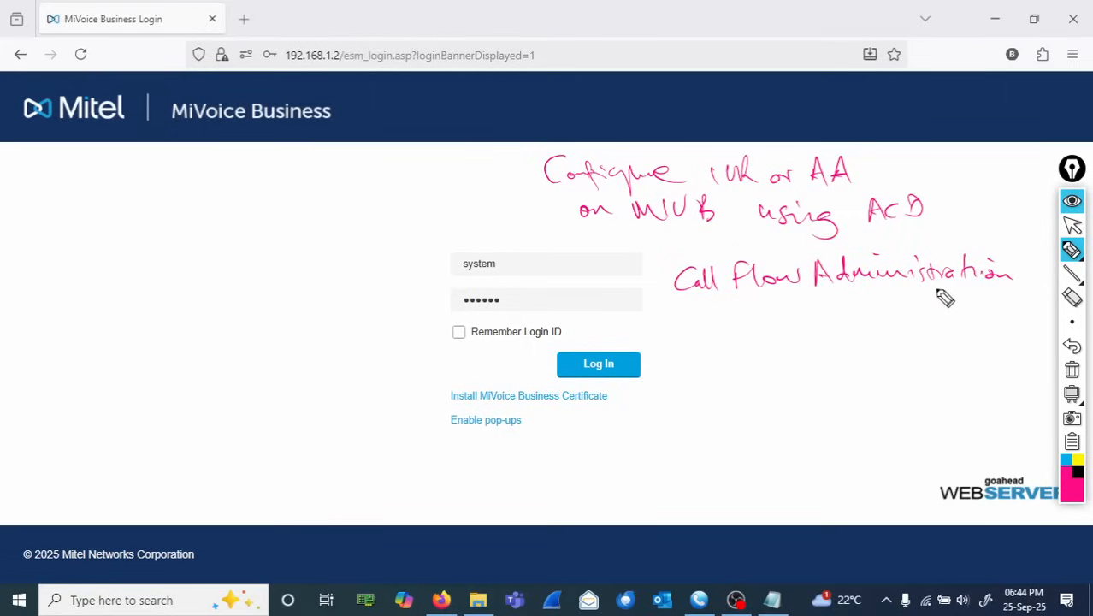
pyautogui.moveTo(662, 282); pyautogui.dragTo(1023, 283)
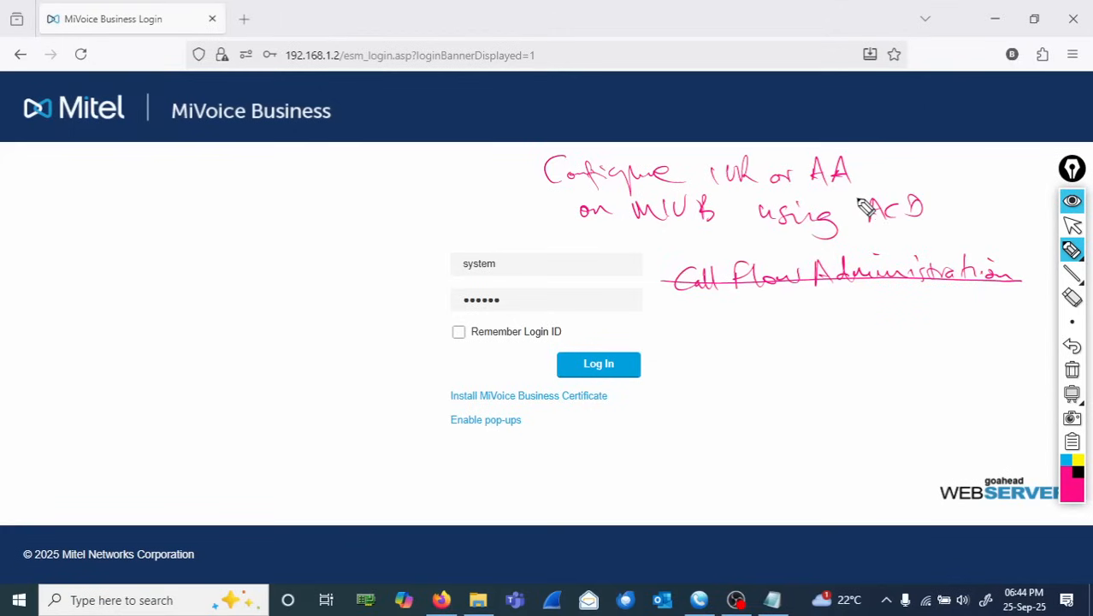
pyautogui.moveTo(857, 231)
pyautogui.mouseDown()
pyautogui.moveTo(857, 203)
pyautogui.moveTo(948, 202)
pyautogui.moveTo(878, 234)
pyautogui.mouseUp()
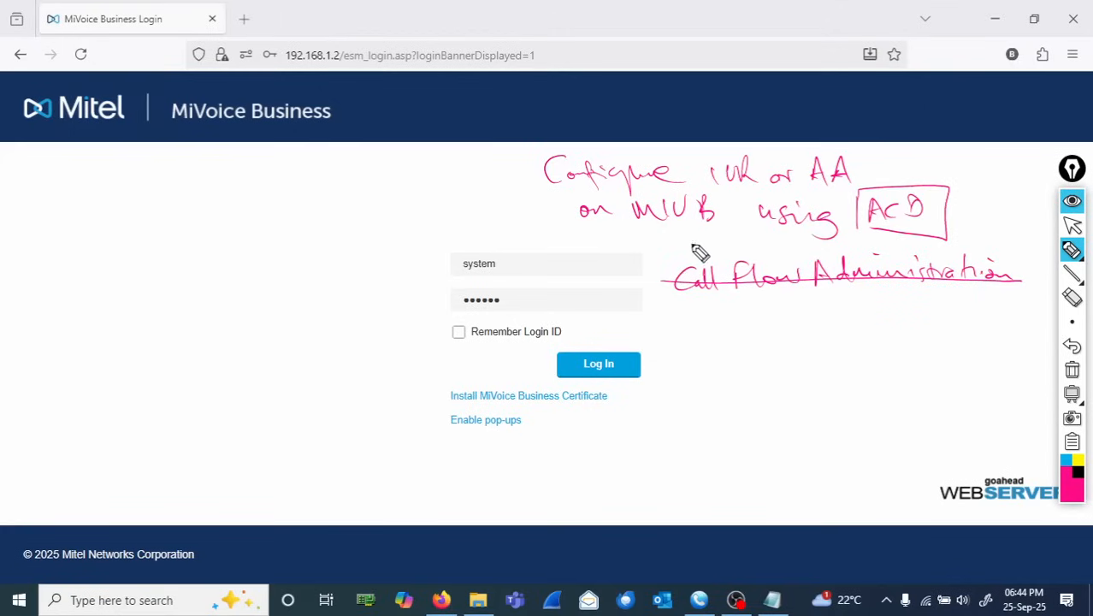
pyautogui.moveTo(652, 254); pyautogui.dragTo(1001, 243)
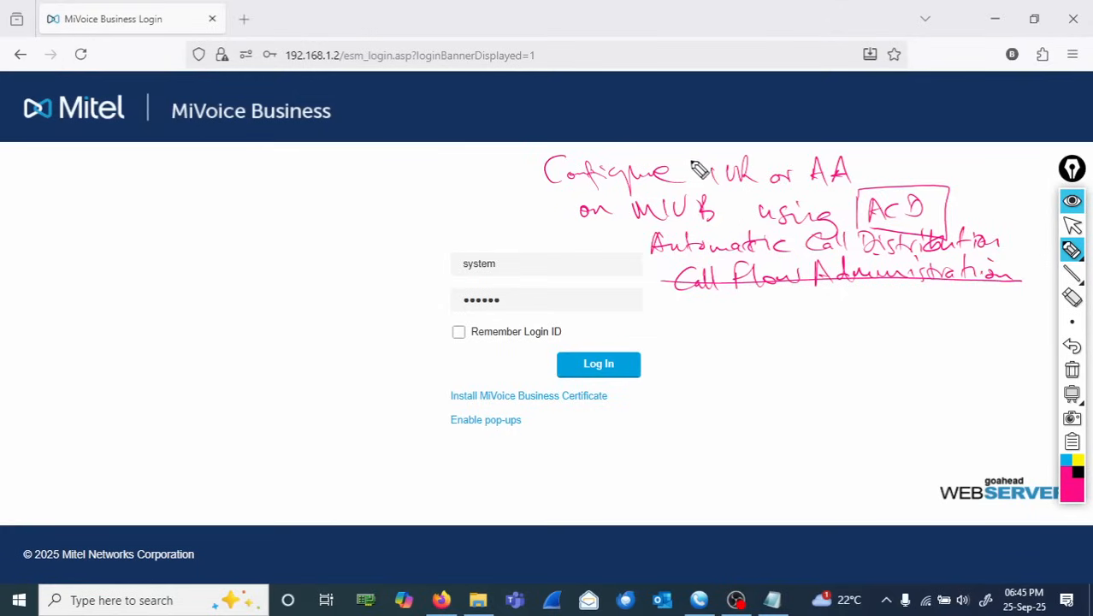
pyautogui.moveTo(700, 165)
pyautogui.mouseDown()
pyautogui.moveTo(723, 163)
pyautogui.moveTo(725, 182)
pyautogui.mouseUp()
pyautogui.moveTo(733, 297)
pyautogui.mouseDown()
pyautogui.moveTo(741, 324)
pyautogui.moveTo(746, 297)
pyautogui.moveTo(775, 320)
pyautogui.moveTo(815, 317)
pyautogui.mouseUp()
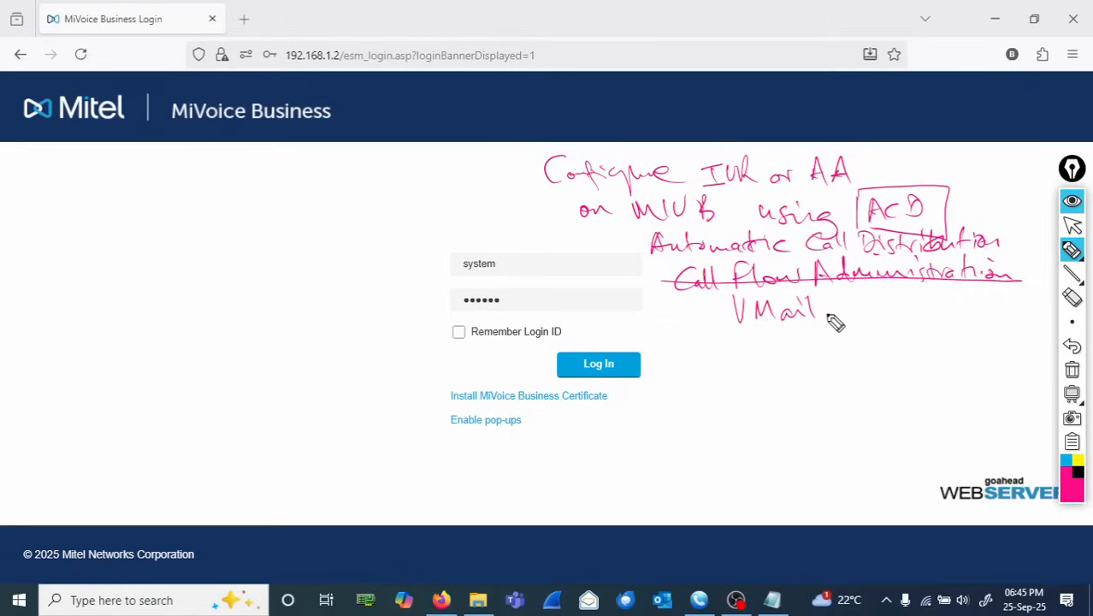
pyautogui.moveTo(828, 319)
pyautogui.mouseDown()
pyautogui.moveTo(844, 318)
pyautogui.moveTo(842, 309)
pyautogui.moveTo(874, 317)
pyautogui.mouseUp()
pyautogui.moveTo(853, 305); pyautogui.dragTo(881, 303)
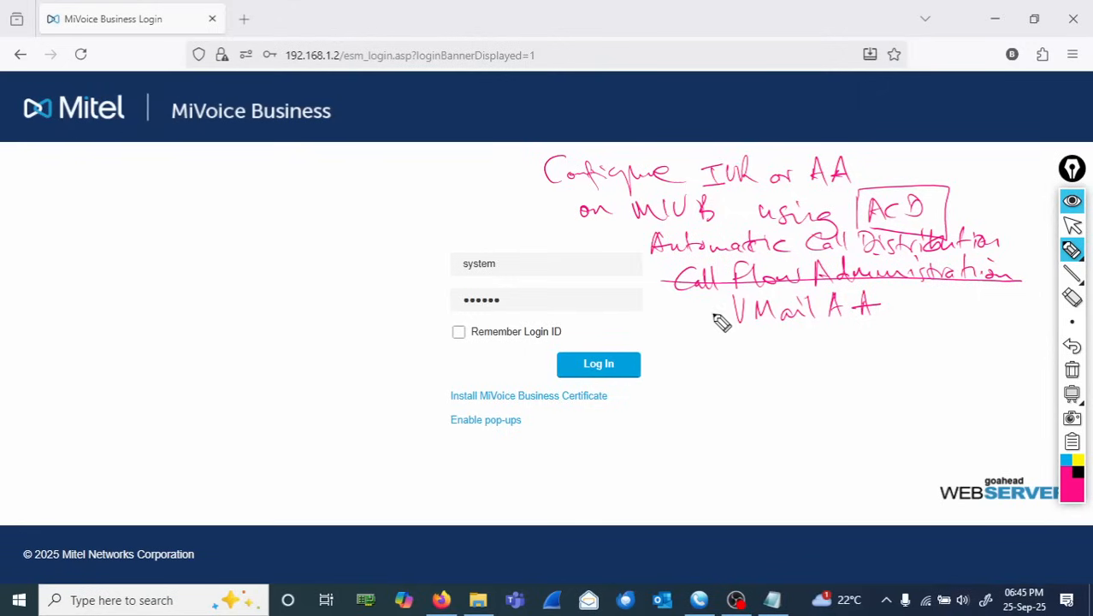
pyautogui.moveTo(713, 317); pyautogui.dragTo(881, 311)
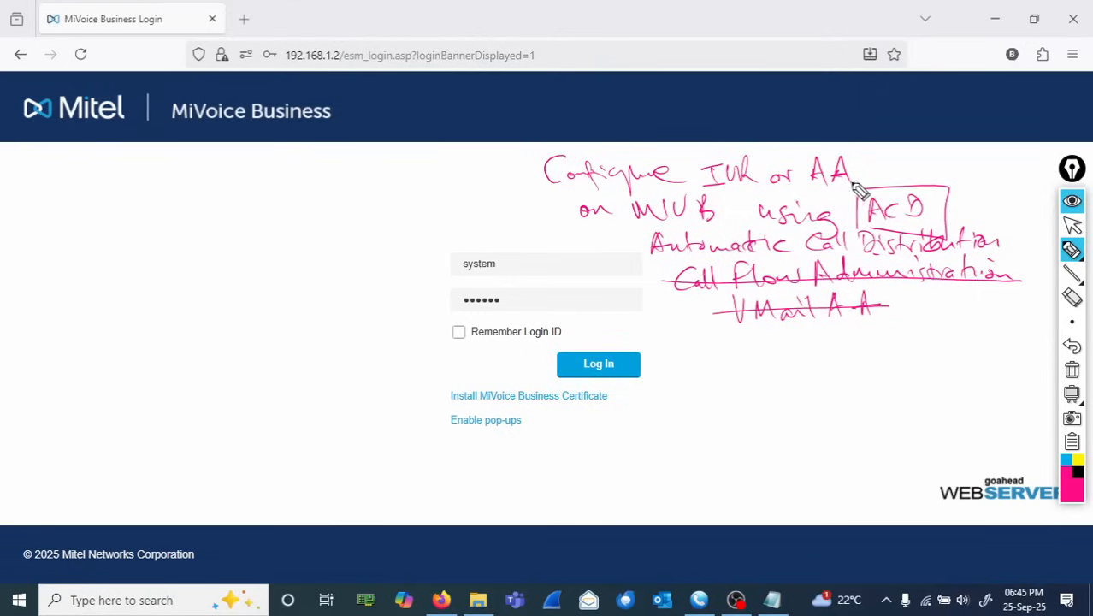
pyautogui.moveTo(909, 175); pyautogui.dragTo(954, 157)
pyautogui.click(1082, 330)
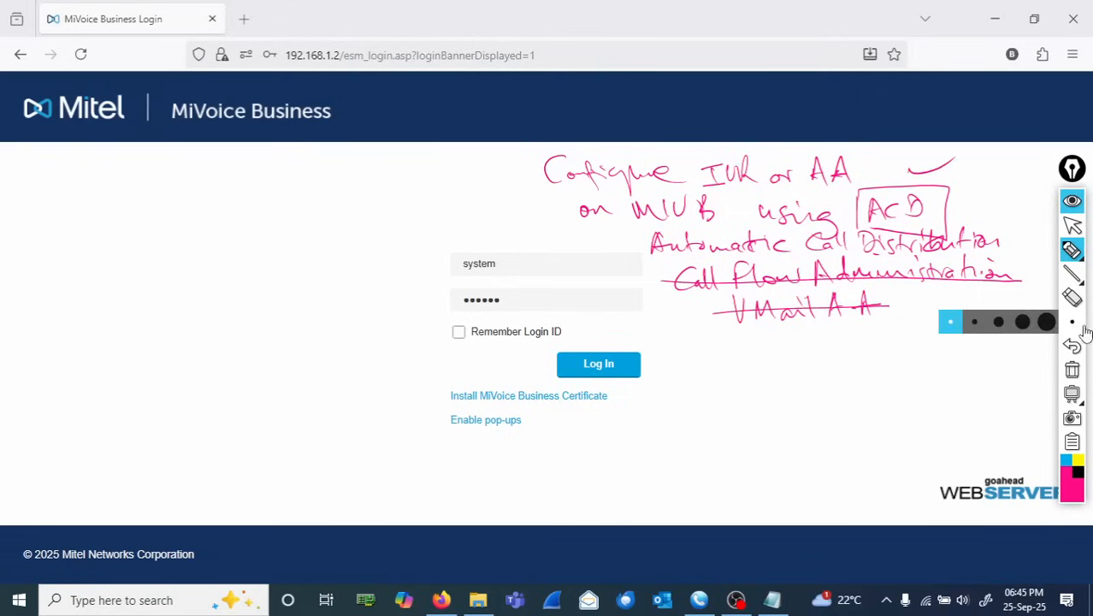
pyautogui.click(1072, 371)
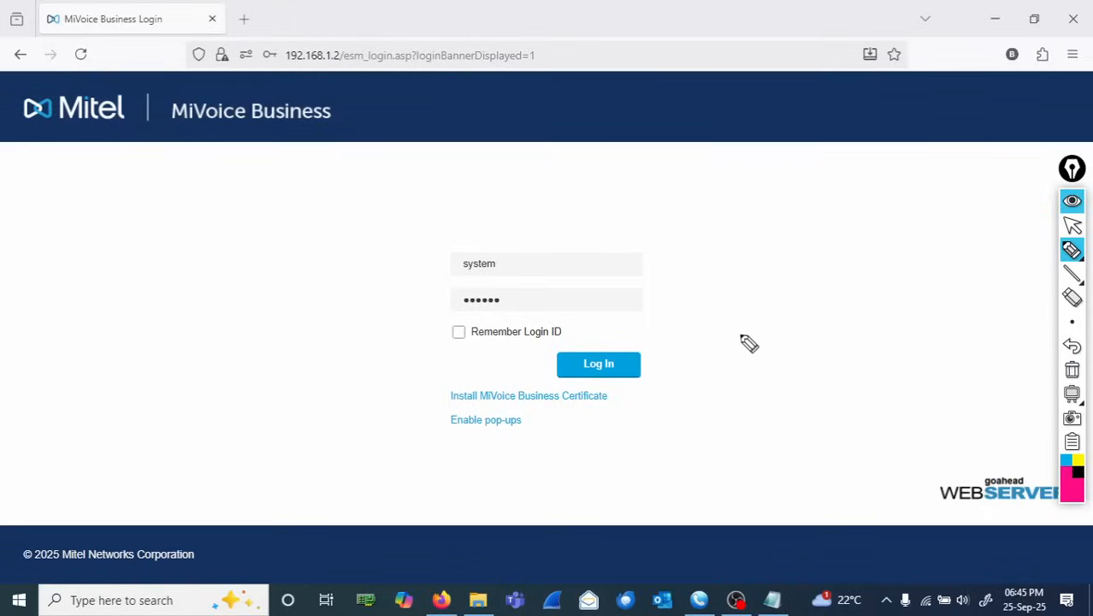
pyautogui.click(1074, 229)
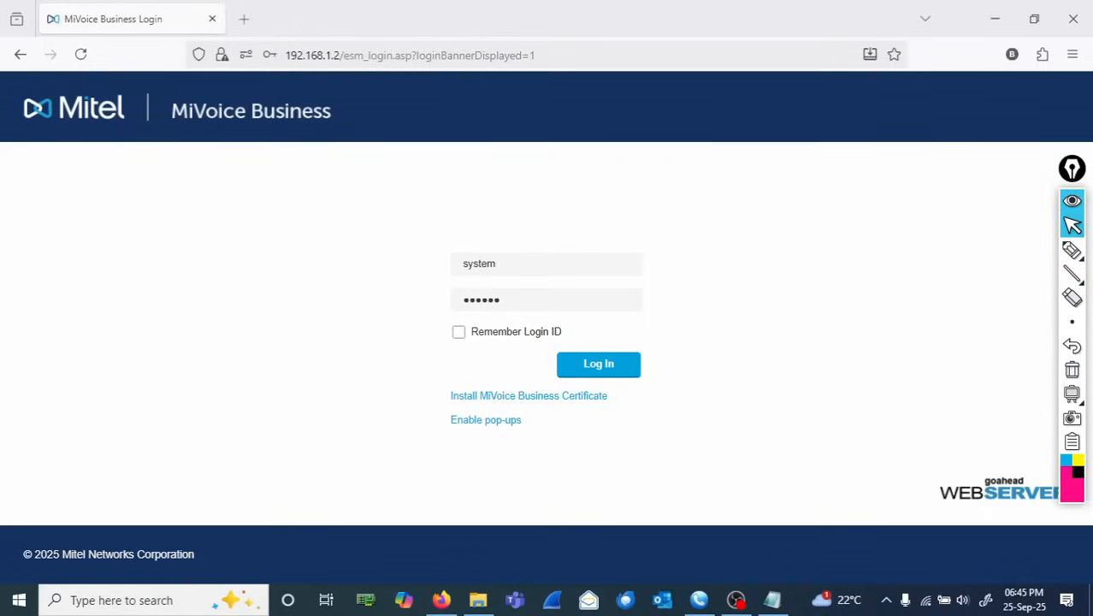
# - Open the IVR AA.txt prompt script in Notepad and the LAB Prompts folder in File Explorer to review the prompt files
pyautogui.click(772, 600)
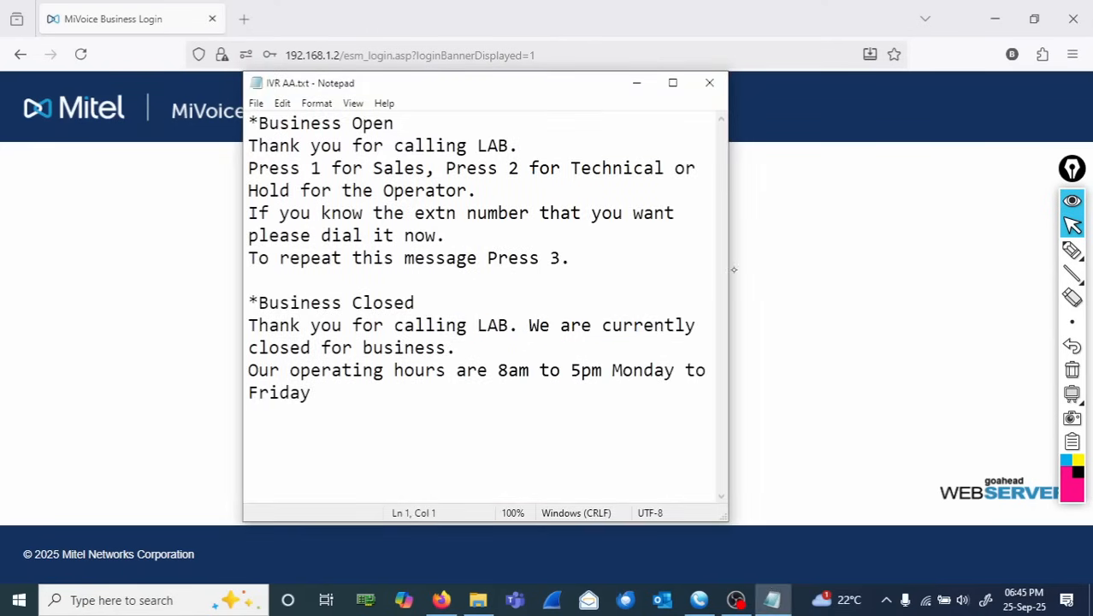
pyautogui.click(478, 599)
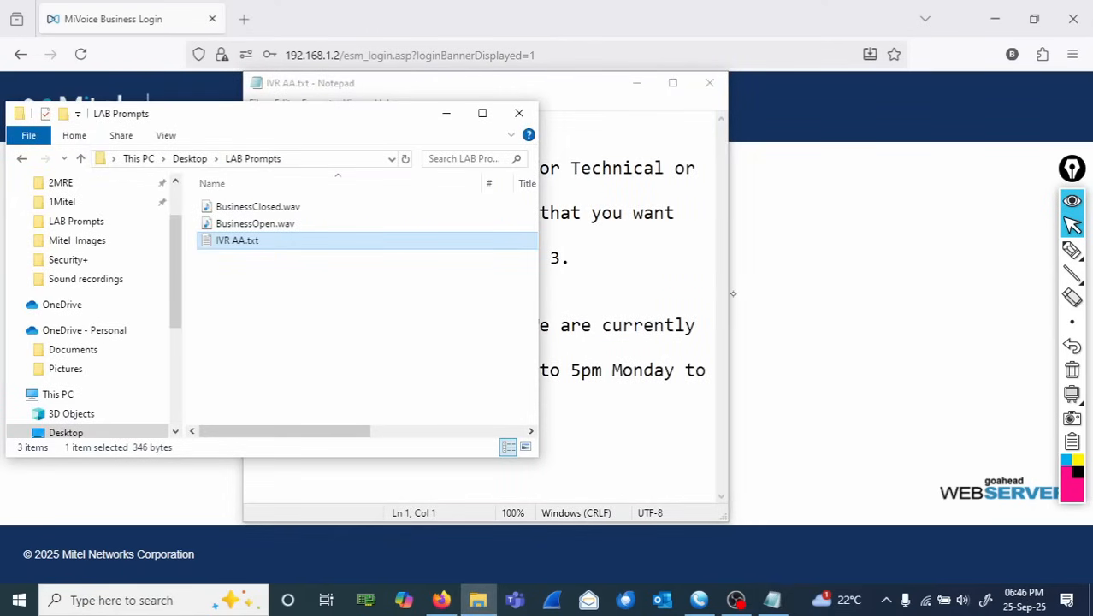
pyautogui.click(1071, 250)
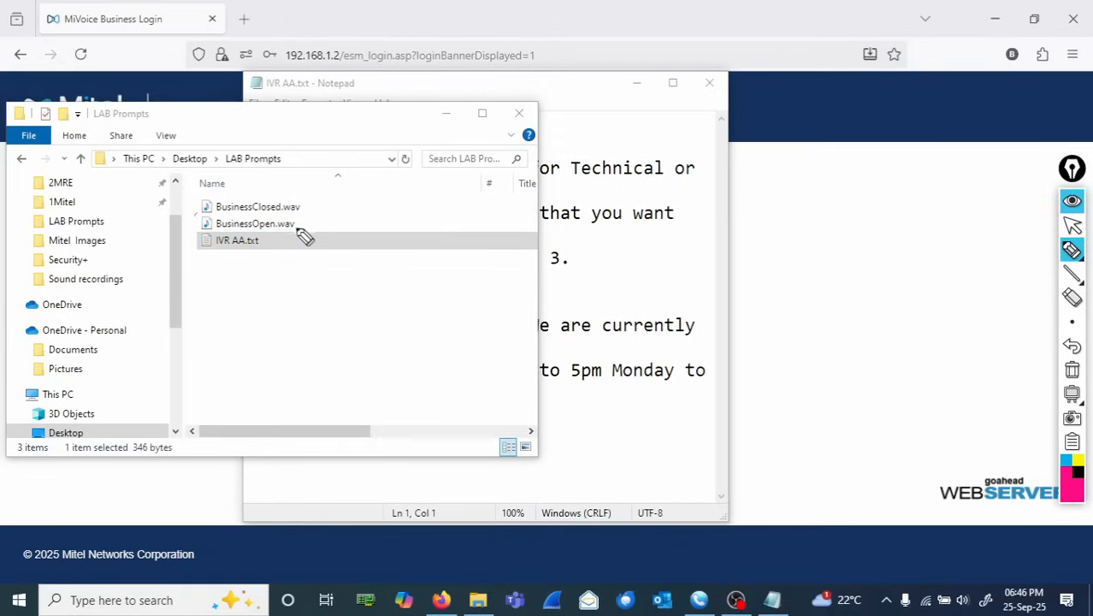
pyautogui.moveTo(309, 219)
pyautogui.mouseDown()
pyautogui.moveTo(383, 239)
pyautogui.moveTo(435, 230)
pyautogui.mouseUp()
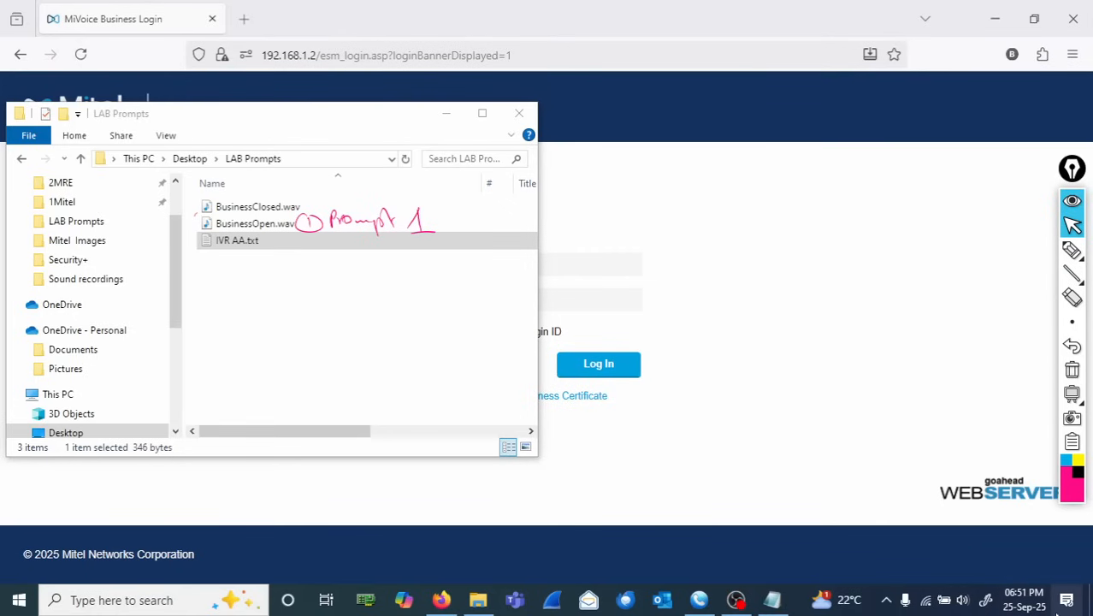
# - Select the Business Open greeting text in IVR AA.txt and play BusinessOpen.wav to compare the recording with it
pyautogui.click(773, 600)
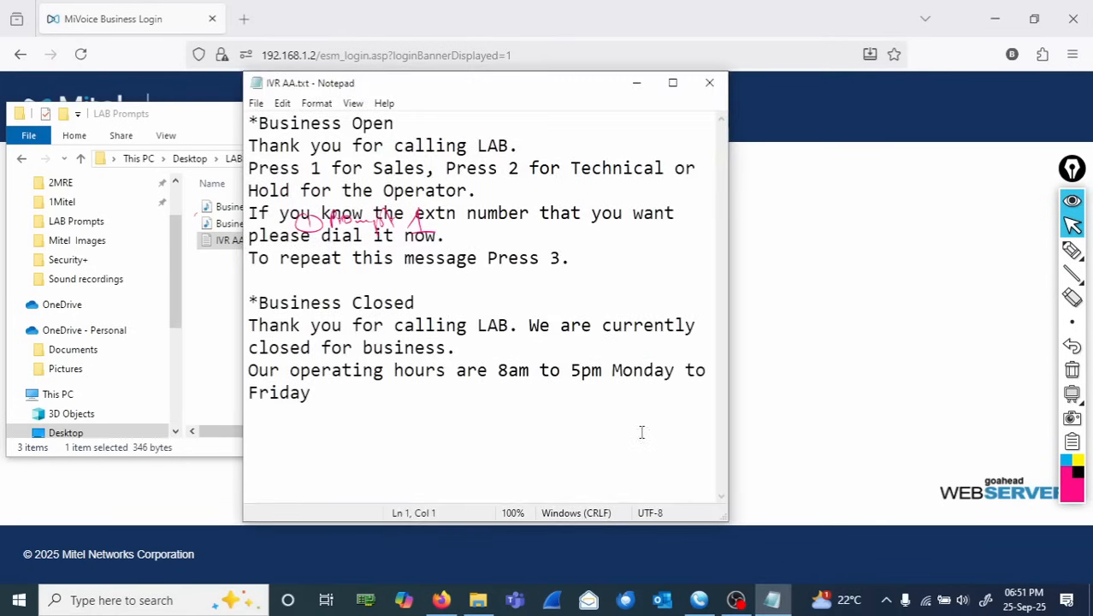
pyautogui.moveTo(511, 90); pyautogui.dragTo(782, 113)
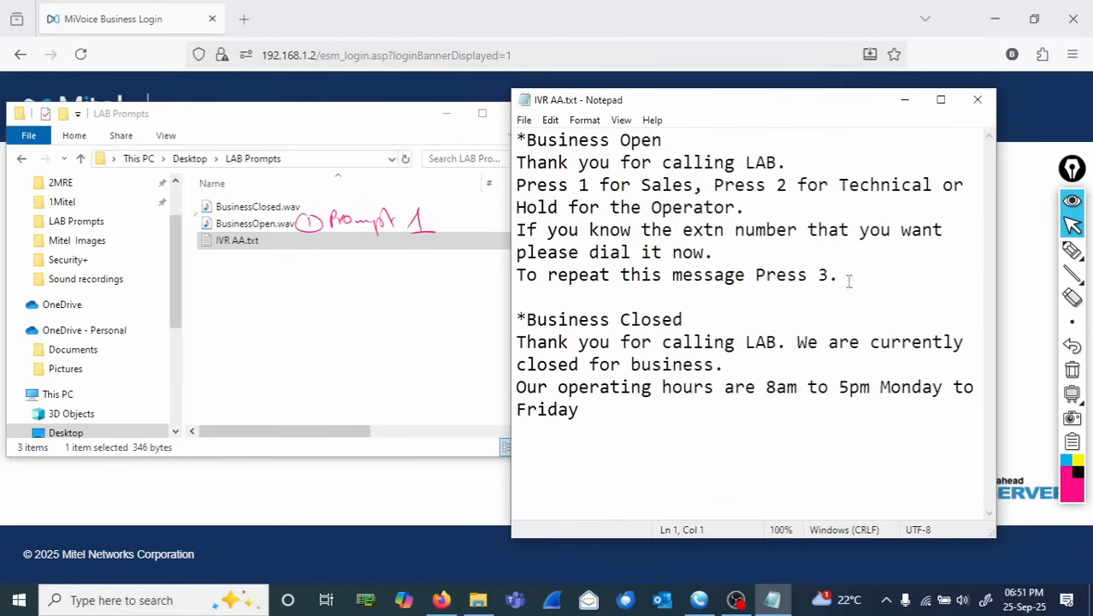
pyautogui.moveTo(851, 274); pyautogui.dragTo(516, 167)
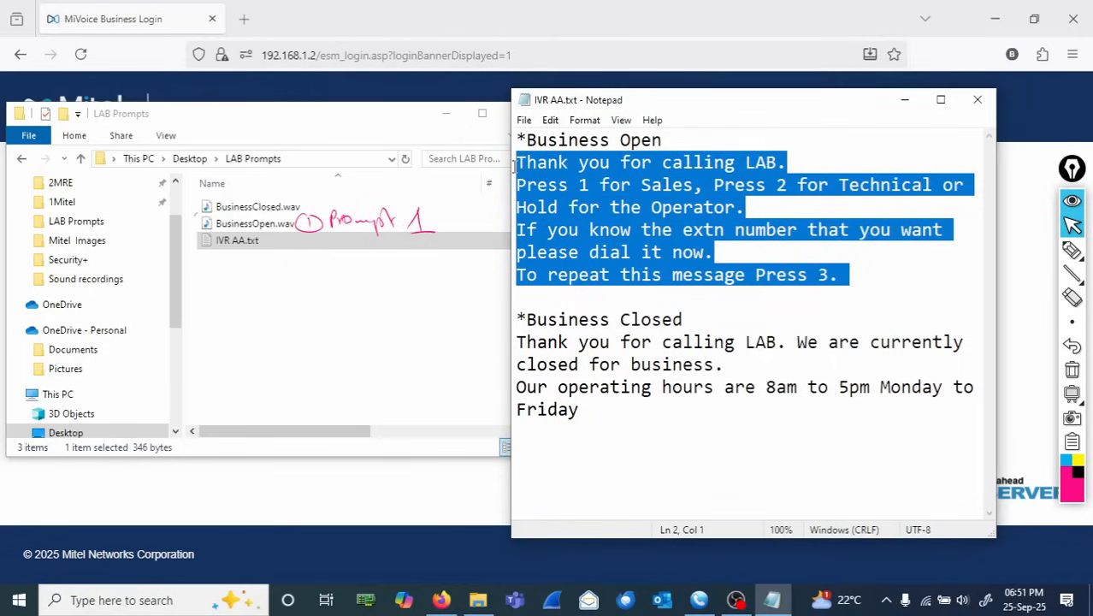
pyautogui.click(249, 226)
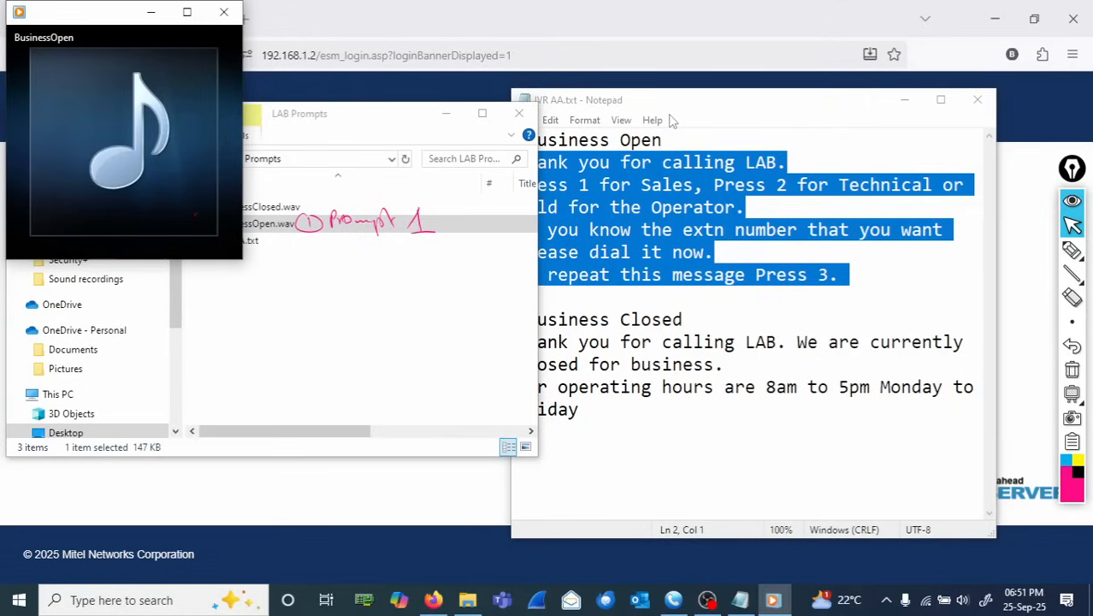
pyautogui.moveTo(703, 101); pyautogui.dragTo(737, 102)
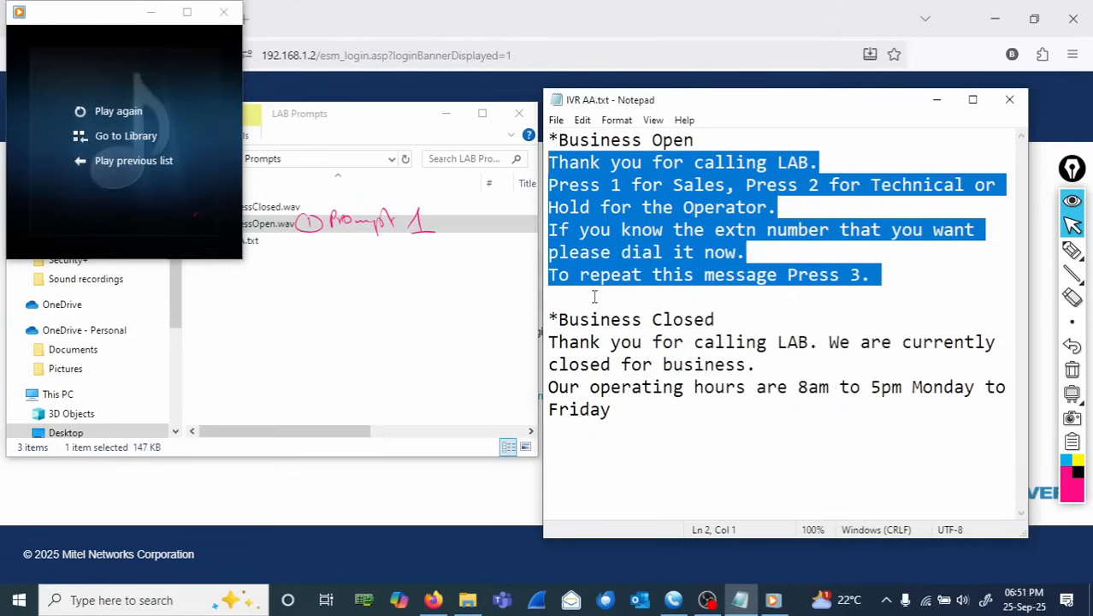
pyautogui.click(855, 303)
pyautogui.moveTo(1073, 255)
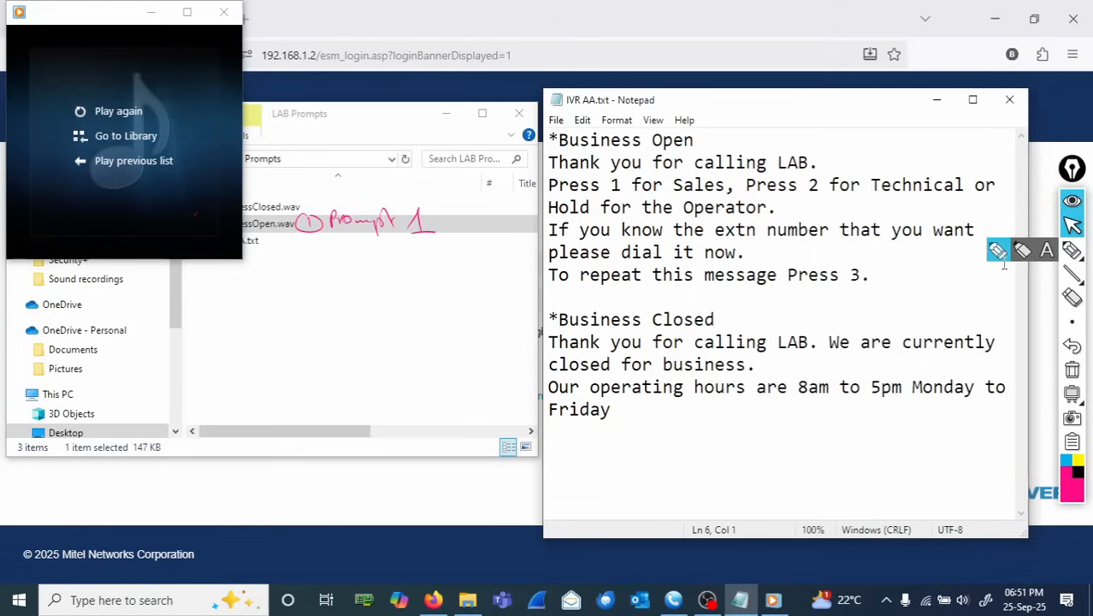
pyautogui.click(1077, 260)
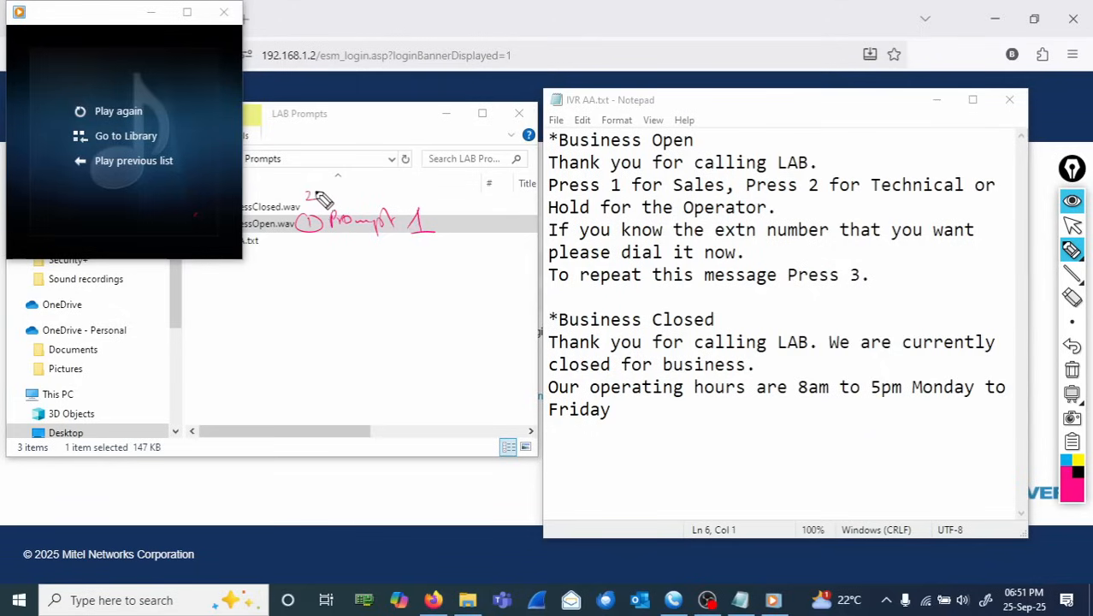
pyautogui.moveTo(318, 194)
pyautogui.mouseDown()
pyautogui.moveTo(407, 190)
pyautogui.moveTo(432, 200)
pyautogui.mouseUp()
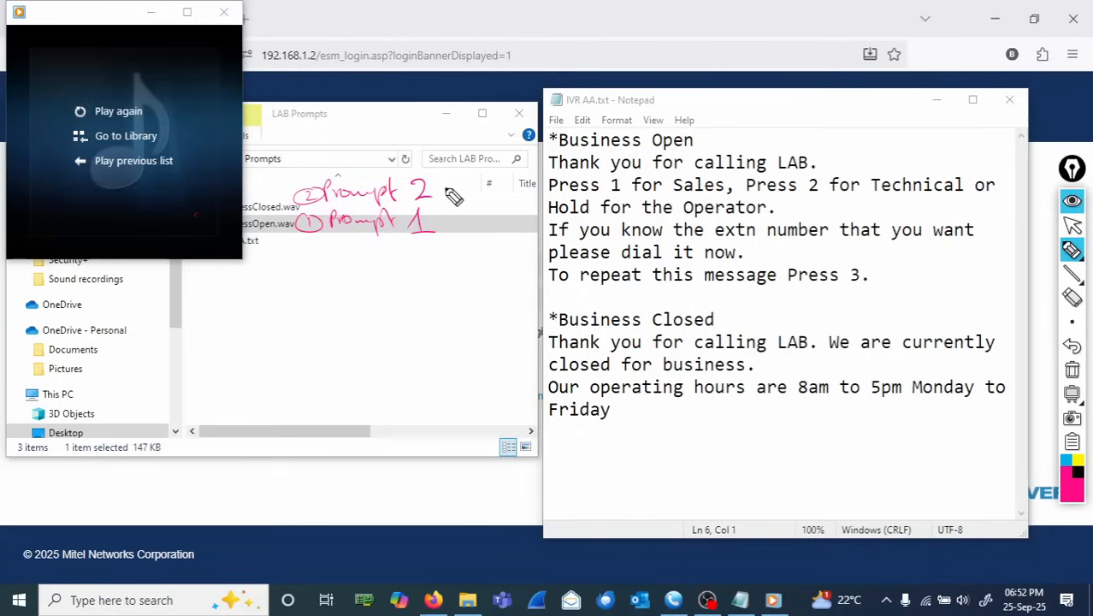
pyautogui.click(1072, 226)
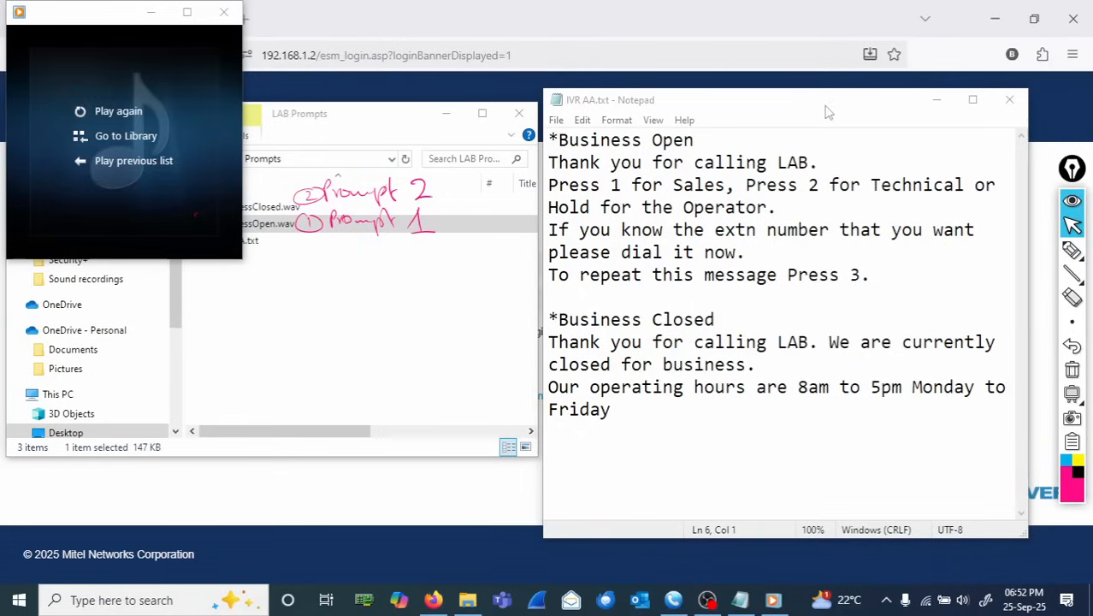
# - Select the Business Closed text and play BusinessClosed.wav to compare it, then close the player and minimize Notepad
pyautogui.click(151, 12)
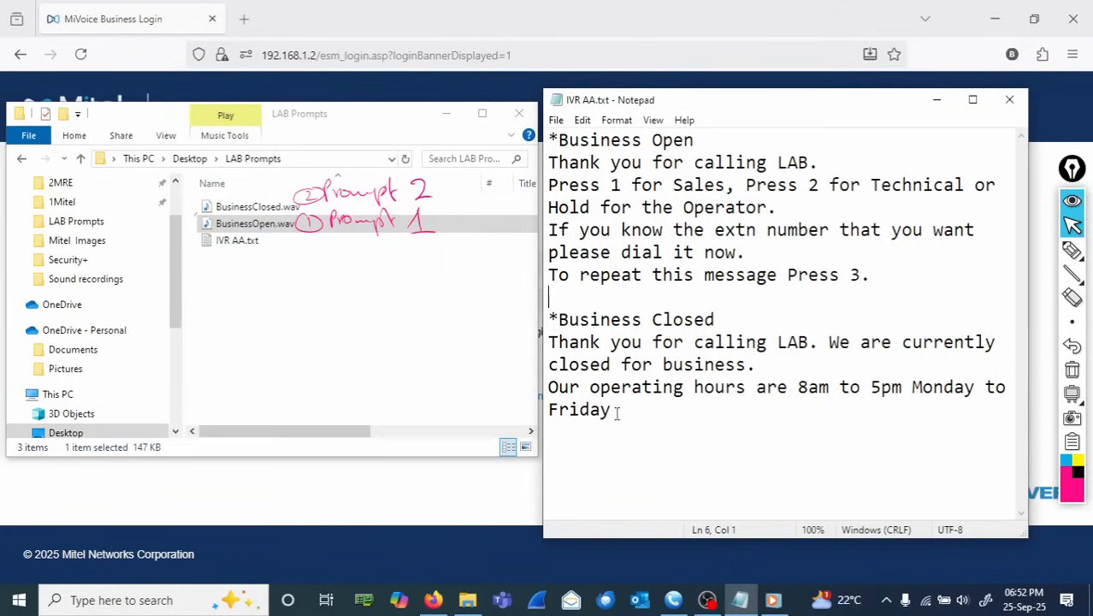
pyautogui.moveTo(616, 413); pyautogui.dragTo(528, 350)
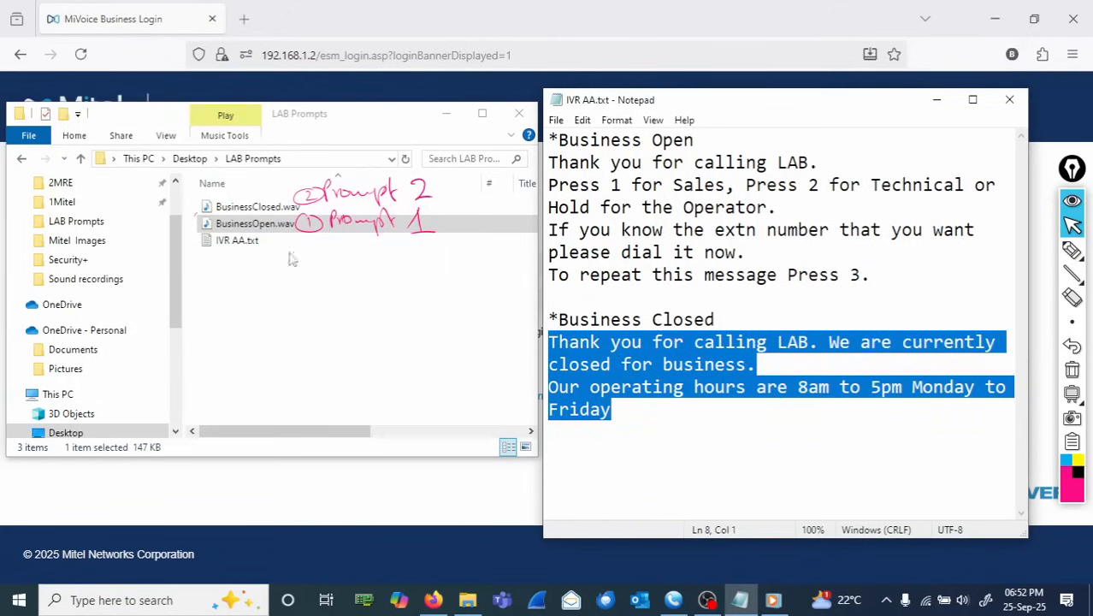
pyautogui.doubleClick(262, 211)
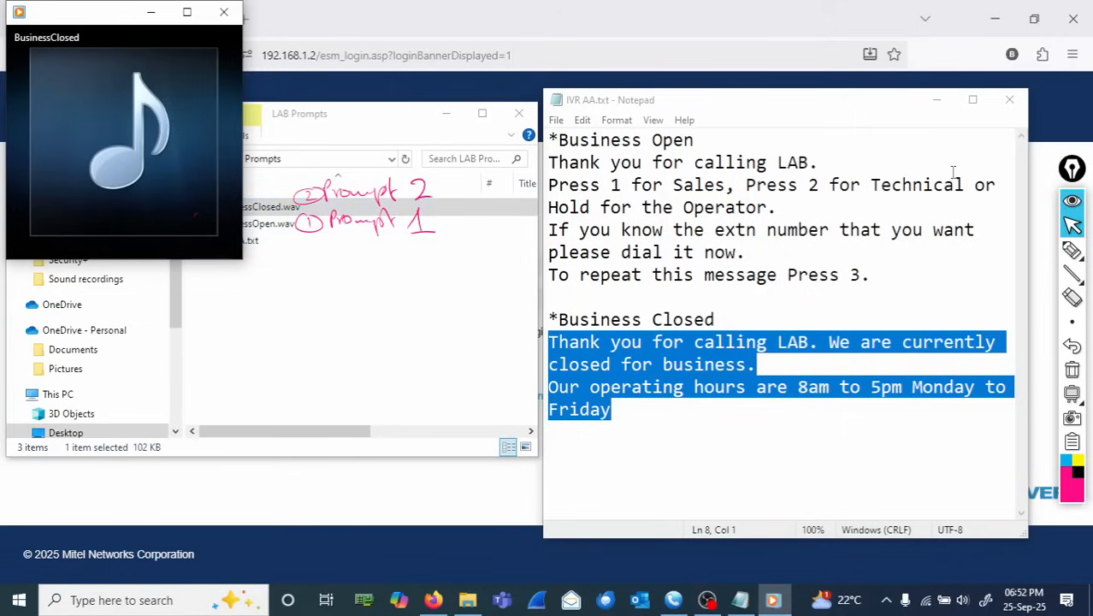
pyautogui.click(937, 100)
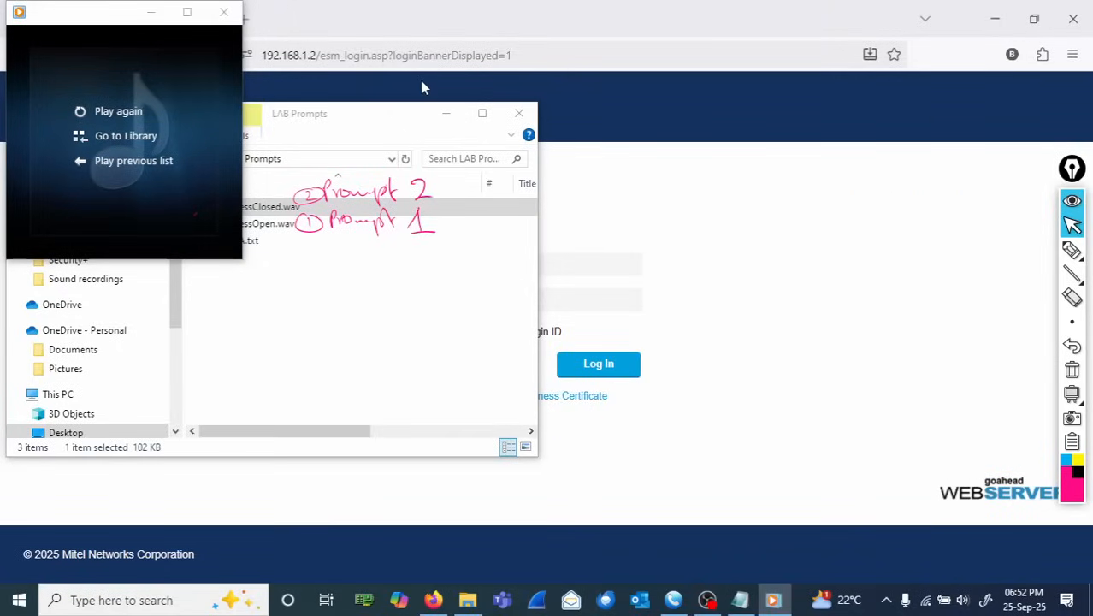
pyautogui.click(224, 12)
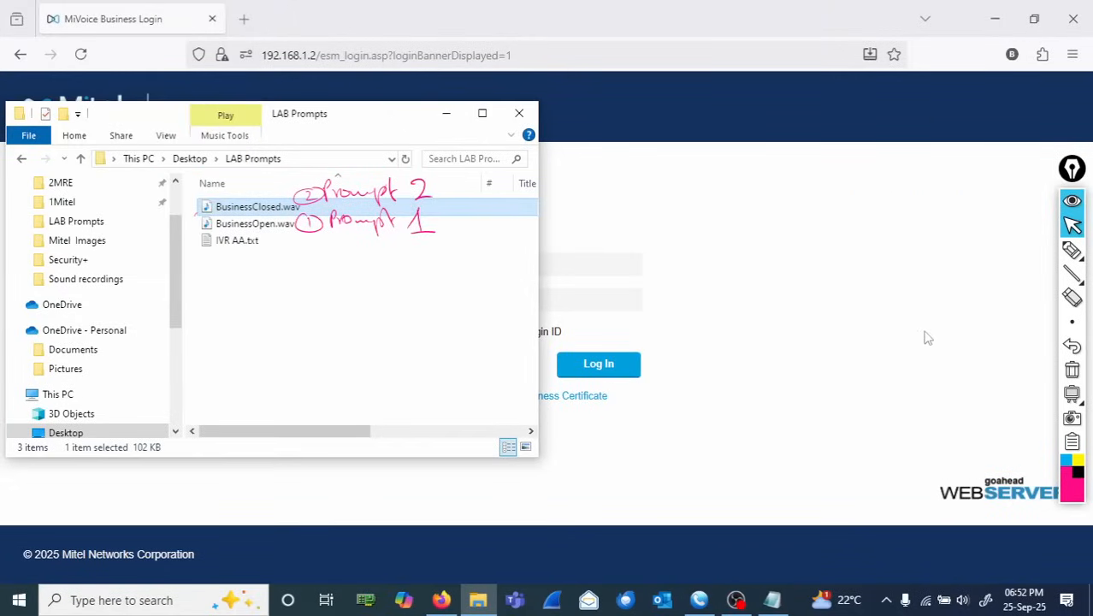
pyautogui.click(1073, 375)
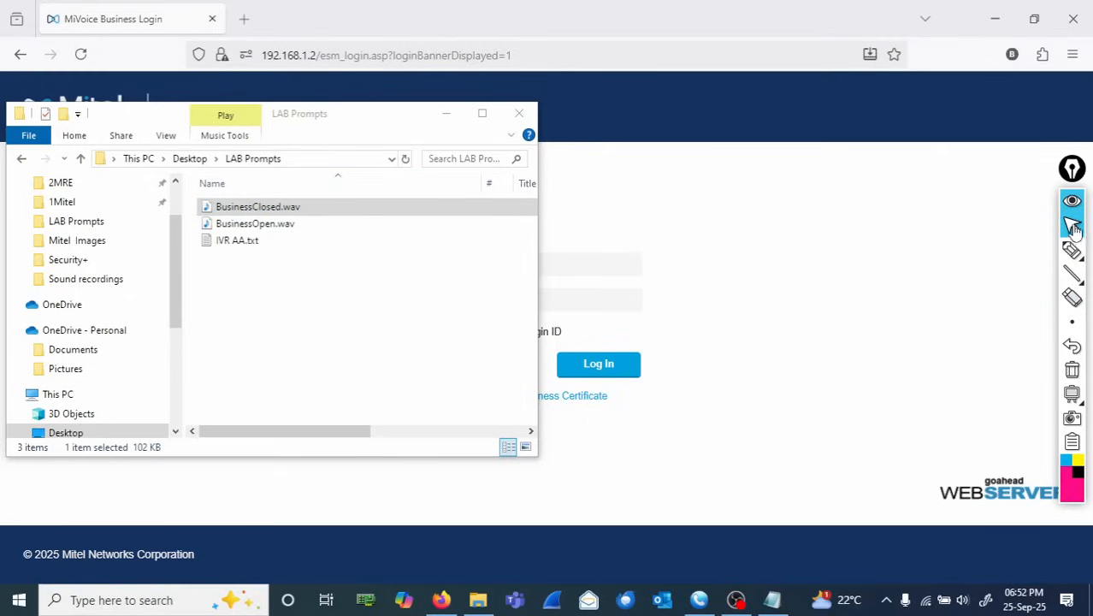
pyautogui.click(1073, 251)
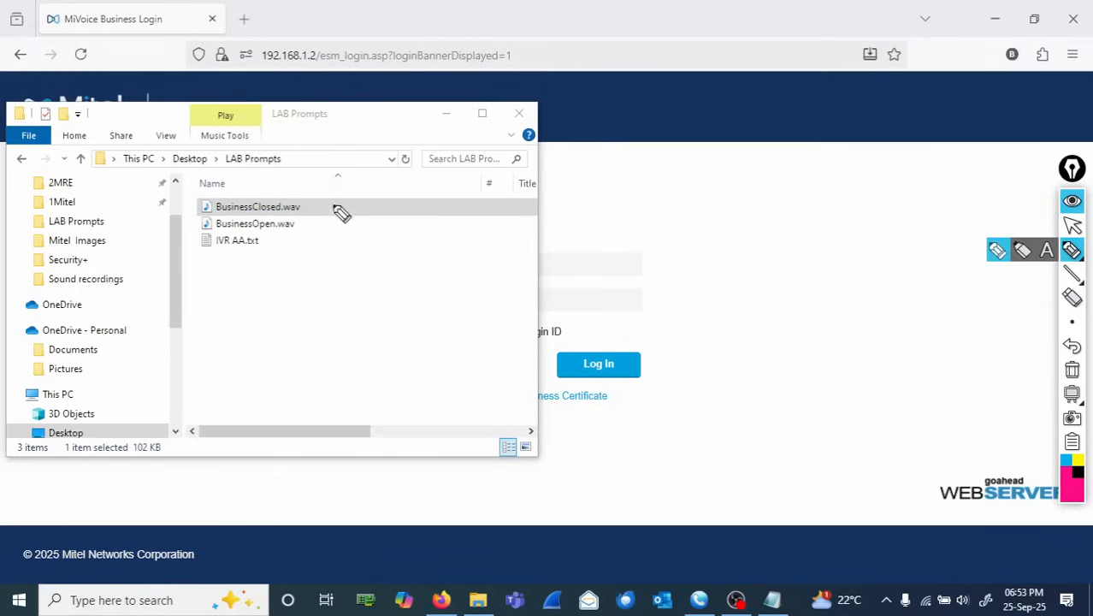
pyautogui.moveTo(291, 206)
pyautogui.mouseDown()
pyautogui.moveTo(283, 226)
pyautogui.moveTo(299, 224)
pyautogui.moveTo(278, 203)
pyautogui.mouseUp()
pyautogui.moveTo(609, 204)
pyautogui.mouseDown()
pyautogui.moveTo(609, 217)
pyautogui.moveTo(637, 217)
pyautogui.mouseUp()
pyautogui.moveTo(645, 203)
pyautogui.mouseDown()
pyautogui.moveTo(666, 203)
pyautogui.moveTo(655, 219)
pyautogui.moveTo(711, 215)
pyautogui.mouseUp()
pyautogui.moveTo(717, 207)
pyautogui.mouseDown()
pyautogui.moveTo(719, 219)
pyautogui.moveTo(753, 210)
pyautogui.mouseUp()
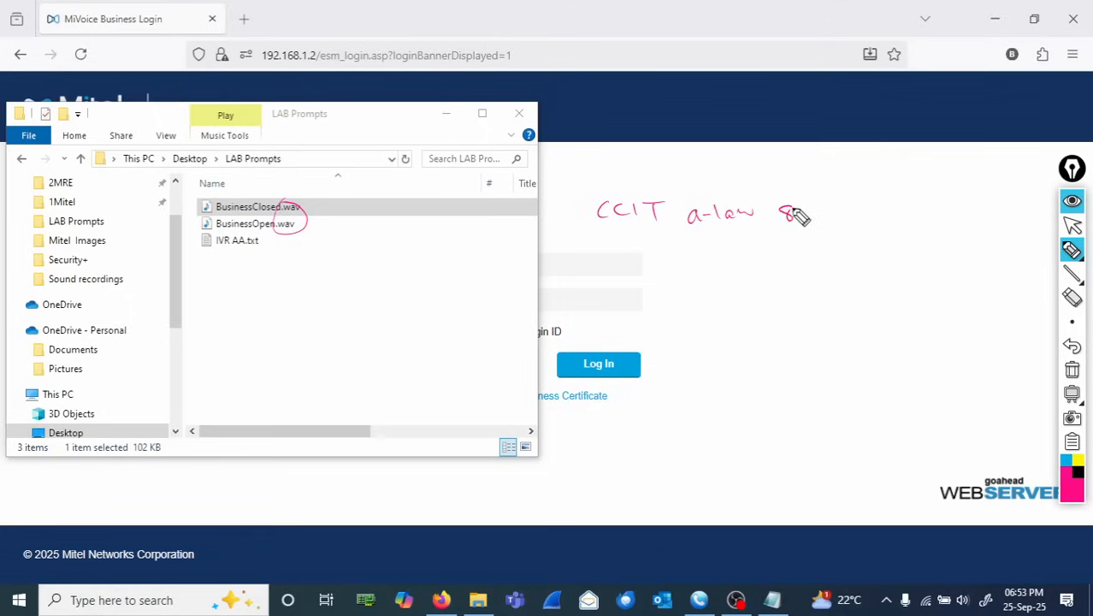
pyautogui.moveTo(820, 204); pyautogui.dragTo(820, 222)
pyautogui.moveTo(830, 206)
pyautogui.mouseDown()
pyautogui.moveTo(831, 222)
pyautogui.moveTo(872, 211)
pyautogui.moveTo(984, 231)
pyautogui.moveTo(980, 223)
pyautogui.mouseUp()
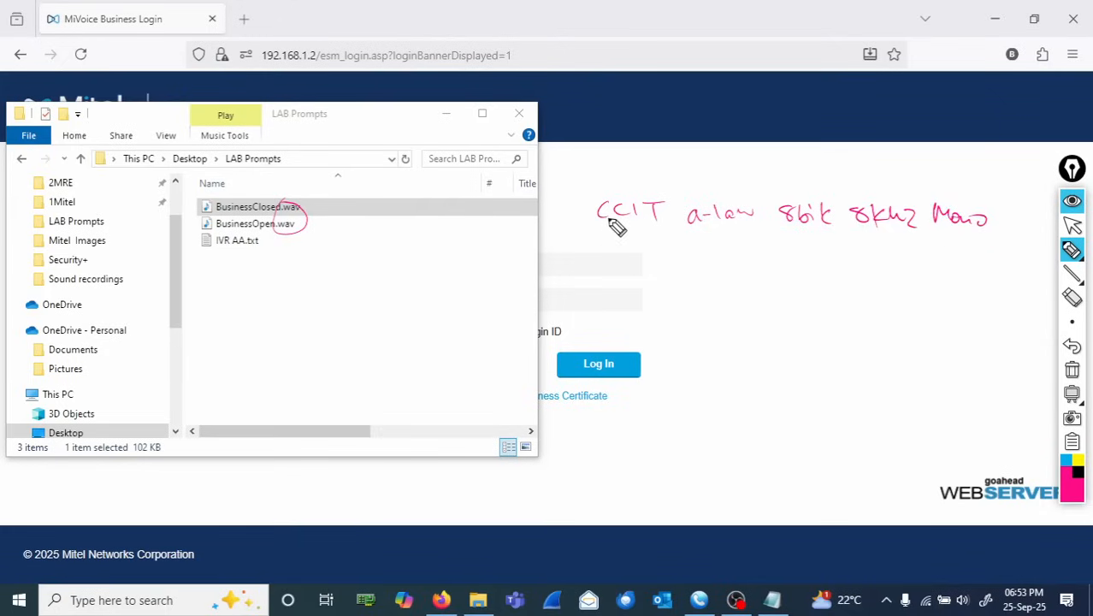
pyautogui.moveTo(612, 181)
pyautogui.mouseDown()
pyautogui.moveTo(707, 178)
pyautogui.moveTo(697, 187)
pyautogui.moveTo(781, 172)
pyautogui.mouseUp()
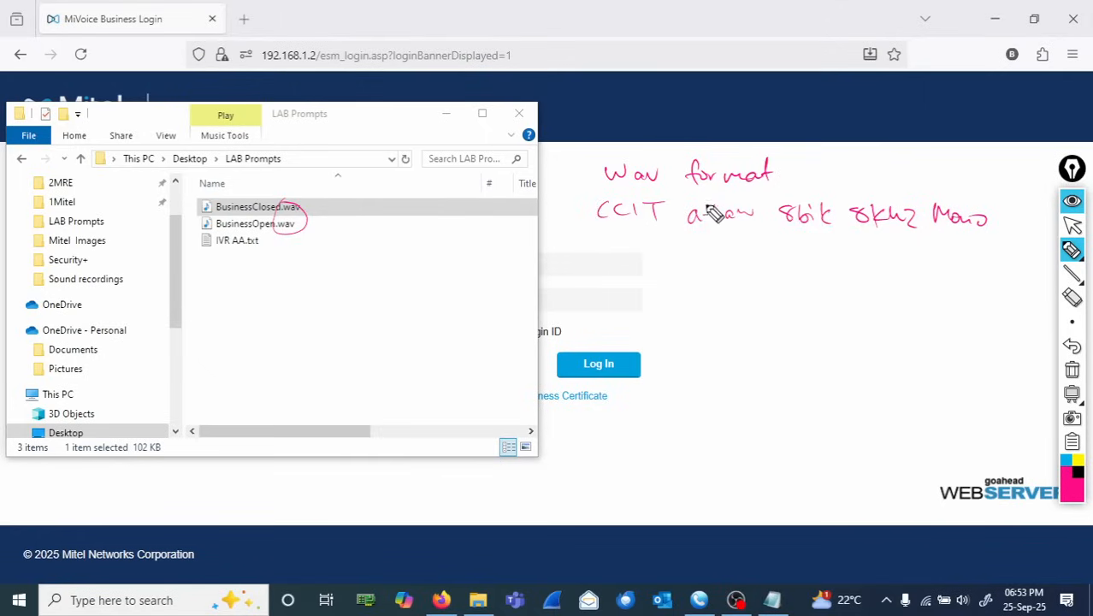
pyautogui.moveTo(601, 190)
pyautogui.mouseDown()
pyautogui.moveTo(797, 190)
pyautogui.moveTo(785, 168)
pyautogui.moveTo(609, 171)
pyautogui.moveTo(643, 182)
pyautogui.mouseUp()
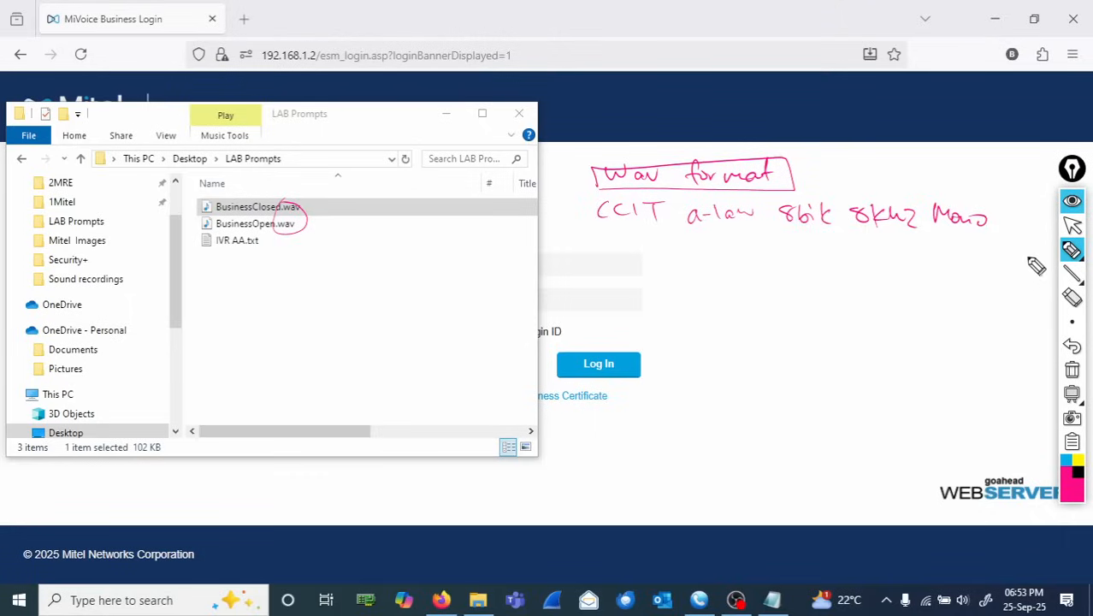
pyautogui.click(1072, 370)
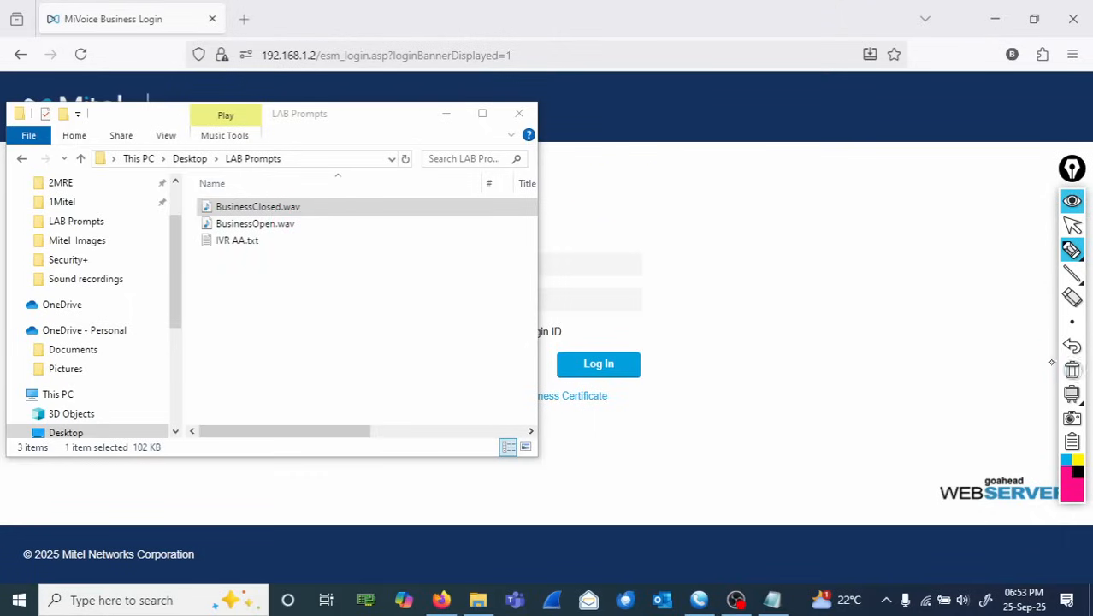
pyautogui.click(1072, 224)
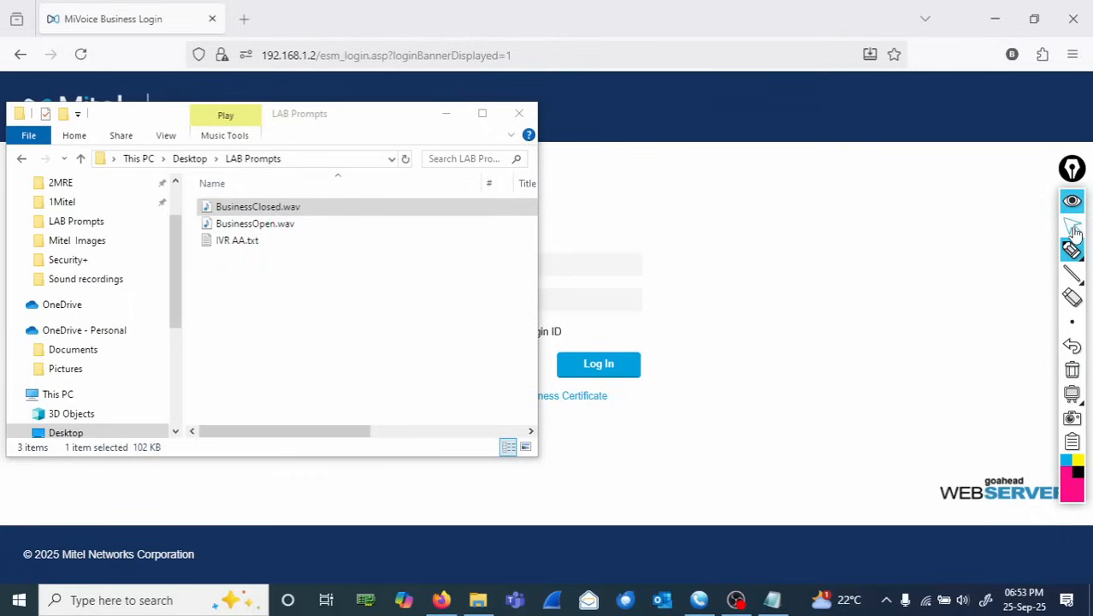
# - Minimize File Explorer, log in to MiVoice Business as system with the account password, and open the System Administration Tool
pyautogui.click(447, 114)
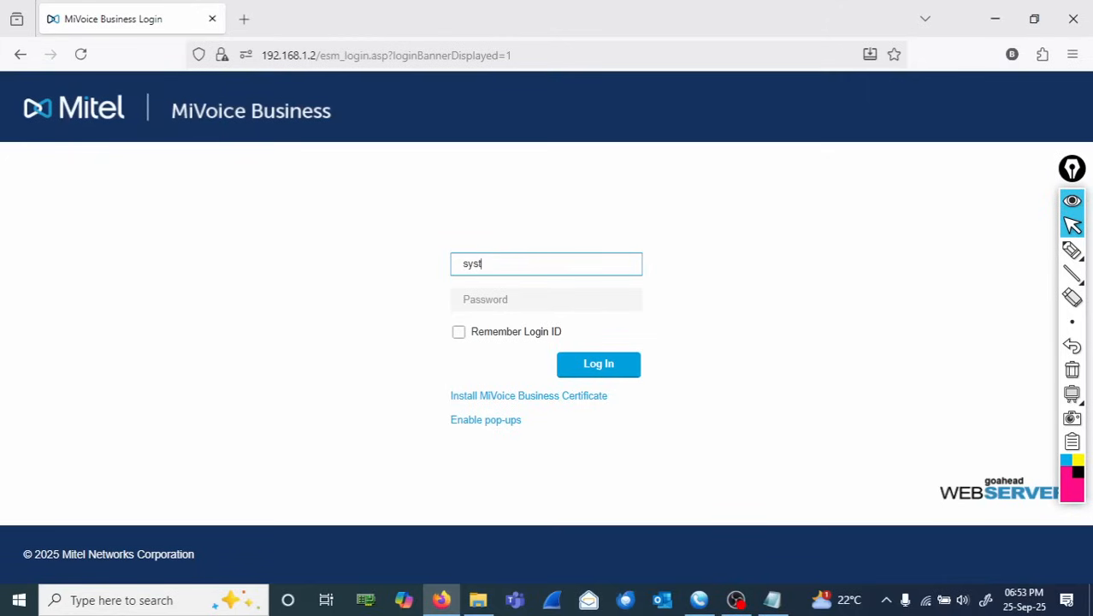
pyautogui.write('m')
pyautogui.press('Tab')
pyautogui.write('p')
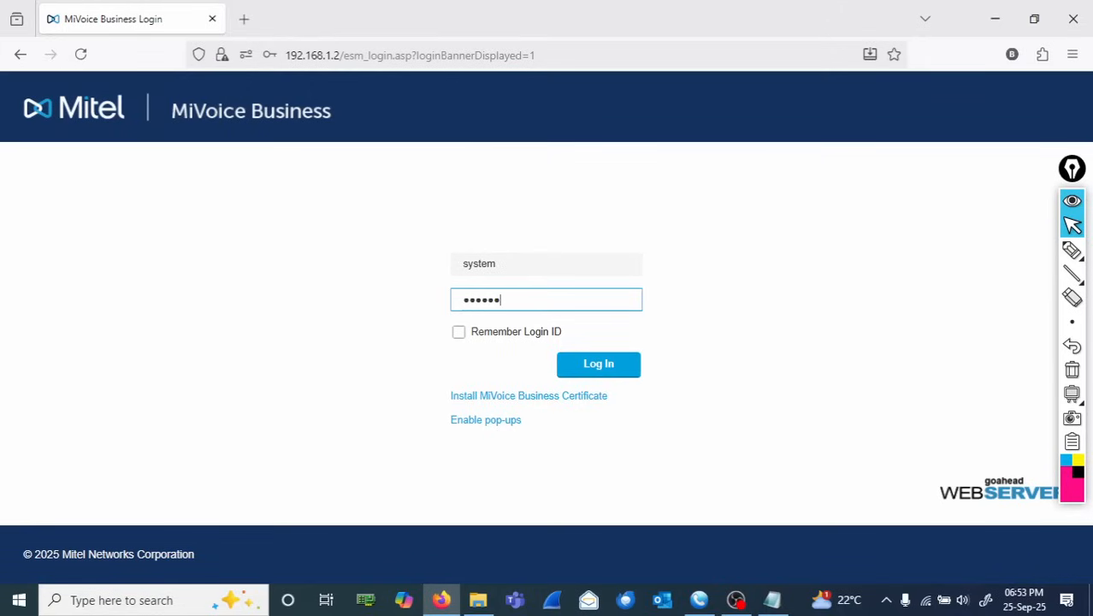
pyautogui.press('Return')
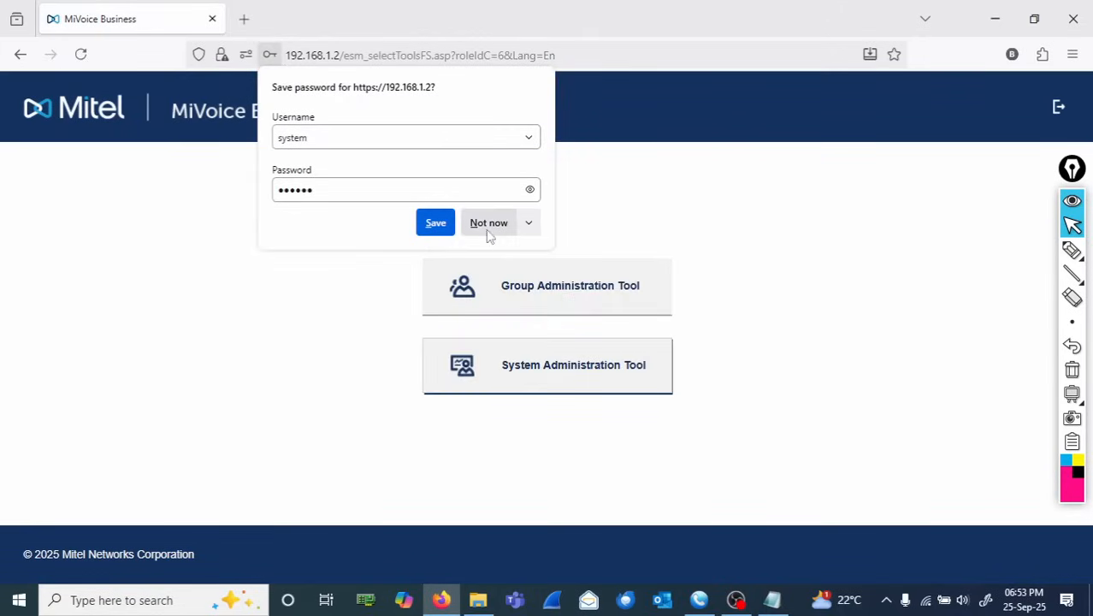
pyautogui.click(489, 224)
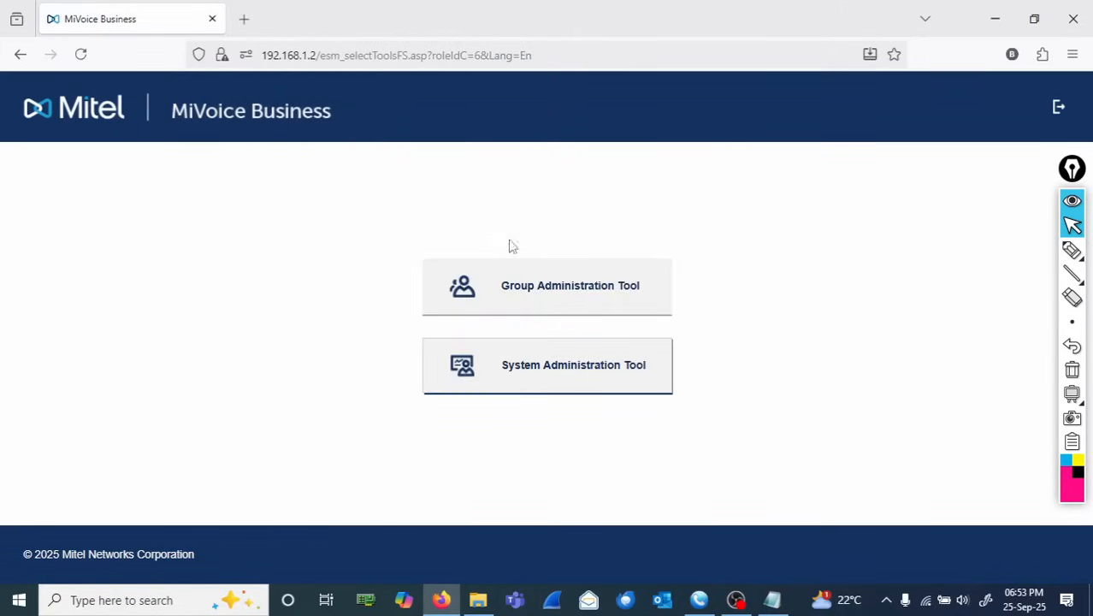
pyautogui.click(577, 376)
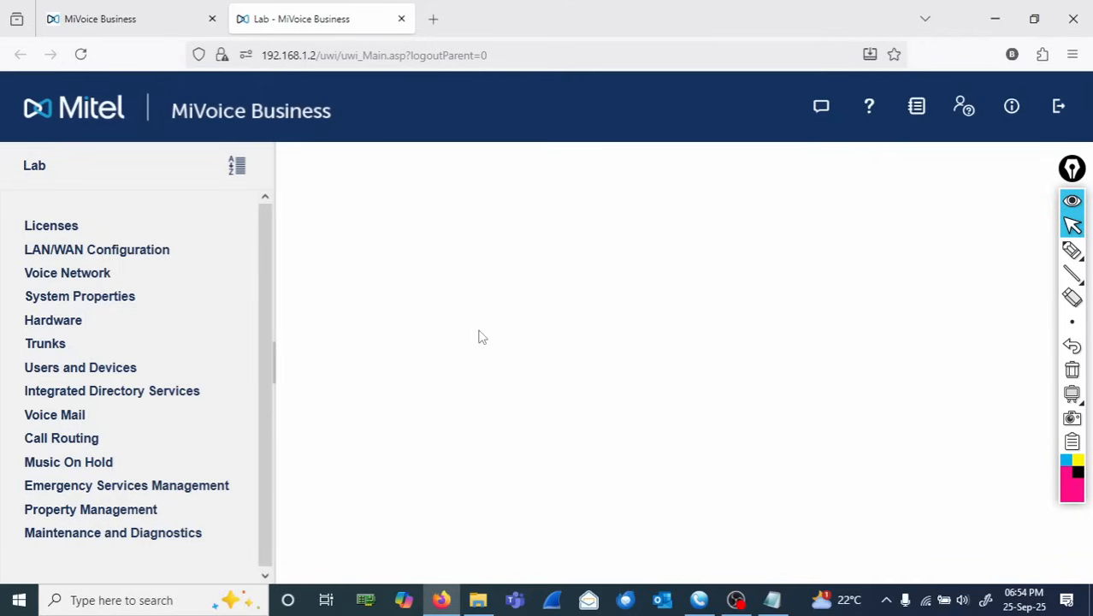
pyautogui.click(1071, 250)
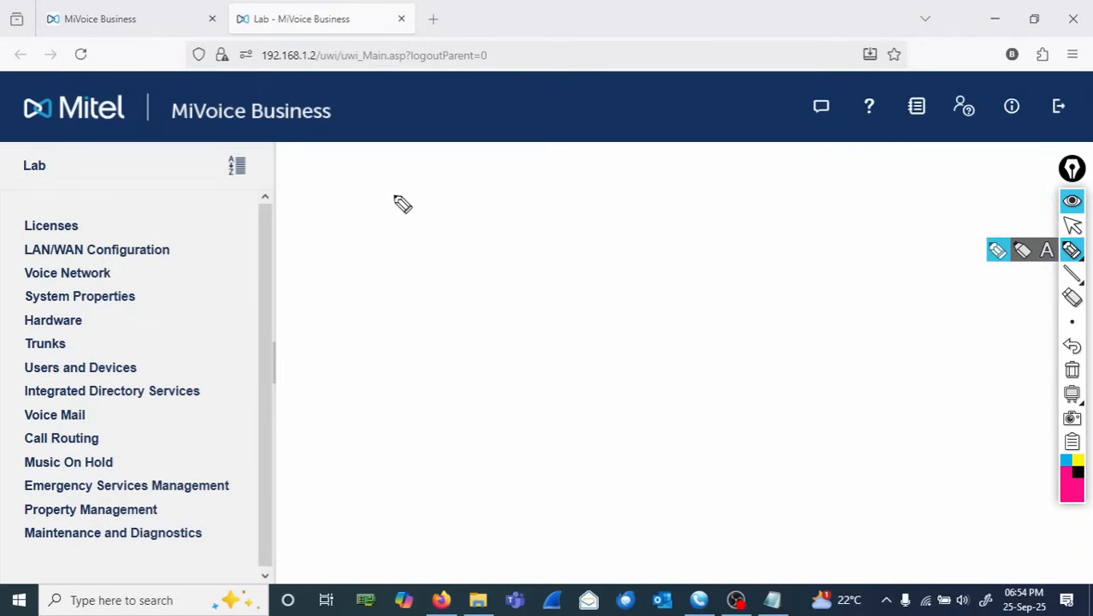
pyautogui.moveTo(381, 177)
pyautogui.mouseDown()
pyautogui.moveTo(396, 168)
pyautogui.moveTo(414, 177)
pyautogui.mouseUp()
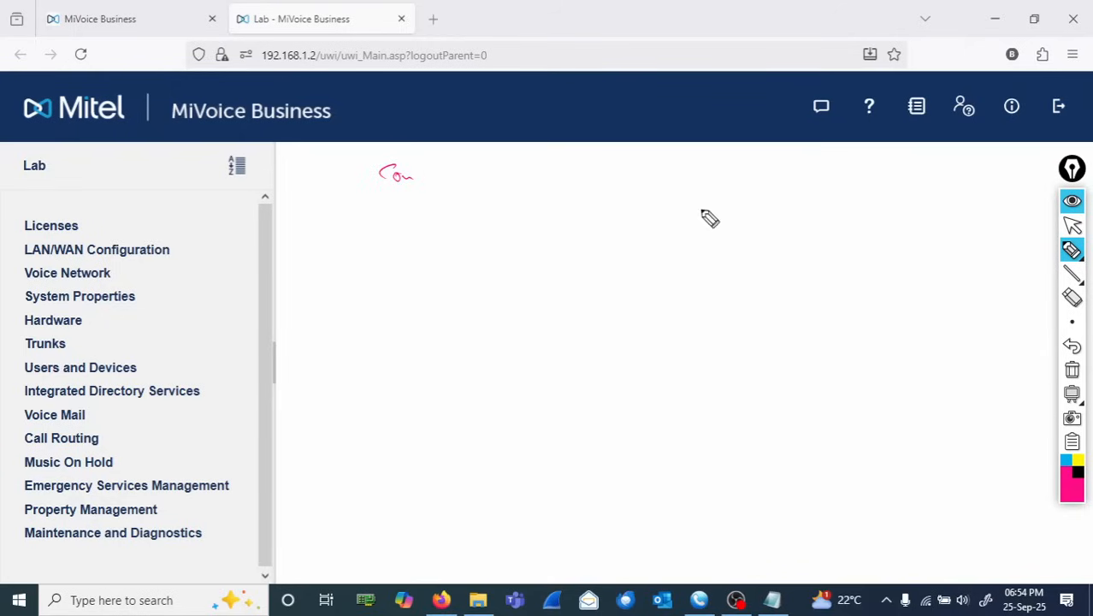
pyautogui.click(1072, 371)
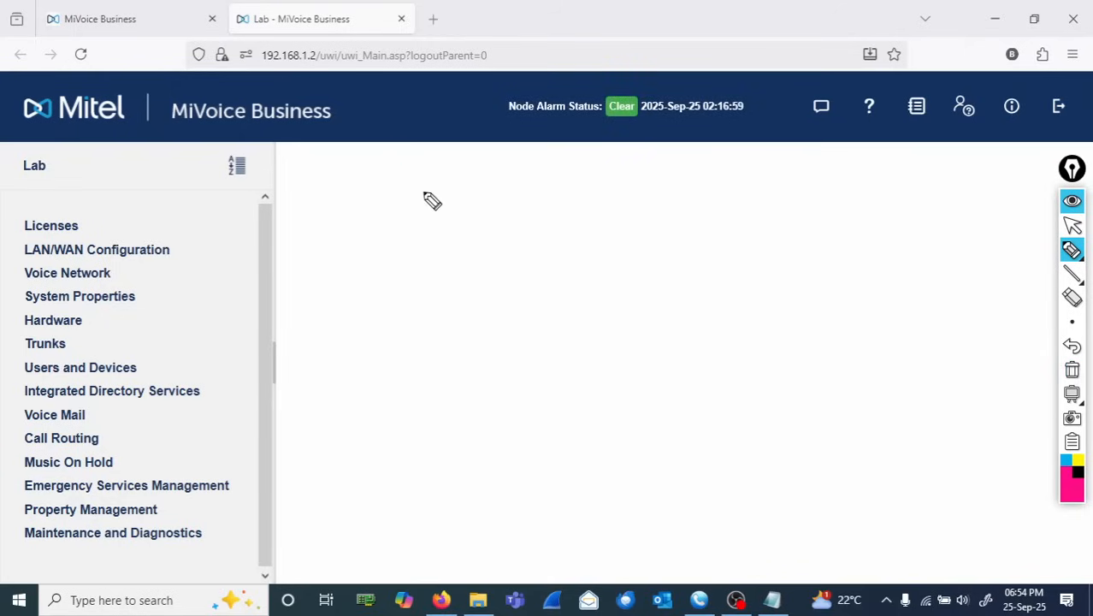
pyautogui.moveTo(402, 180); pyautogui.dragTo(445, 181)
pyautogui.moveTo(344, 181)
pyautogui.mouseDown()
pyautogui.moveTo(366, 211)
pyautogui.moveTo(345, 182)
pyautogui.mouseUp()
pyautogui.moveTo(339, 191); pyautogui.dragTo(342, 211)
pyautogui.moveTo(484, 181); pyautogui.dragTo(510, 193)
pyautogui.moveTo(524, 181); pyautogui.dragTo(518, 206)
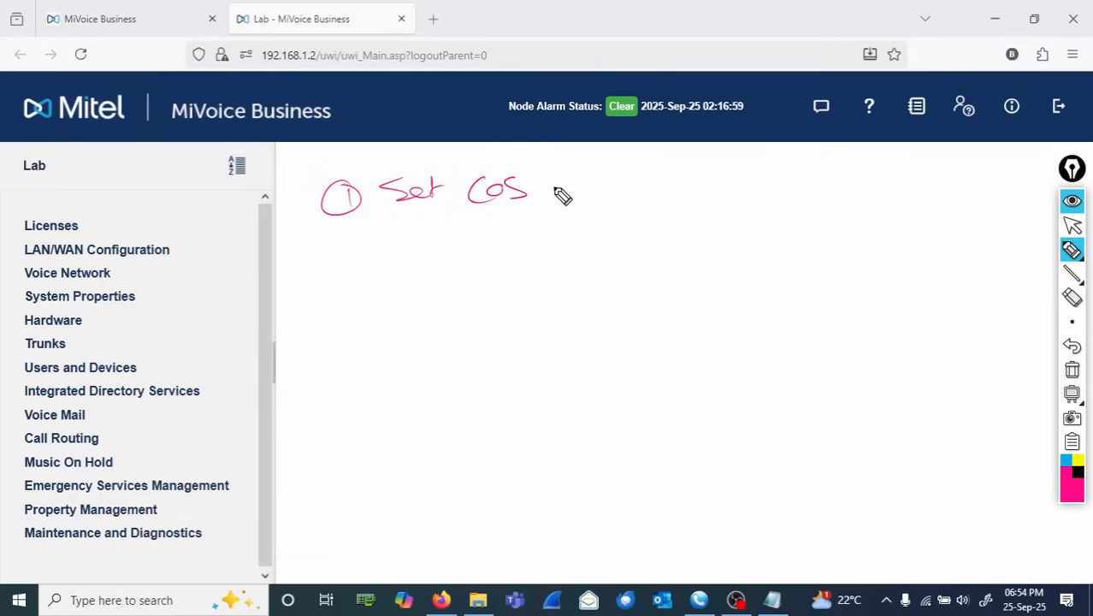
pyautogui.moveTo(568, 179); pyautogui.dragTo(572, 202)
pyautogui.moveTo(571, 202)
pyautogui.mouseDown()
pyautogui.moveTo(639, 179)
pyautogui.moveTo(674, 183)
pyautogui.moveTo(669, 197)
pyautogui.mouseUp()
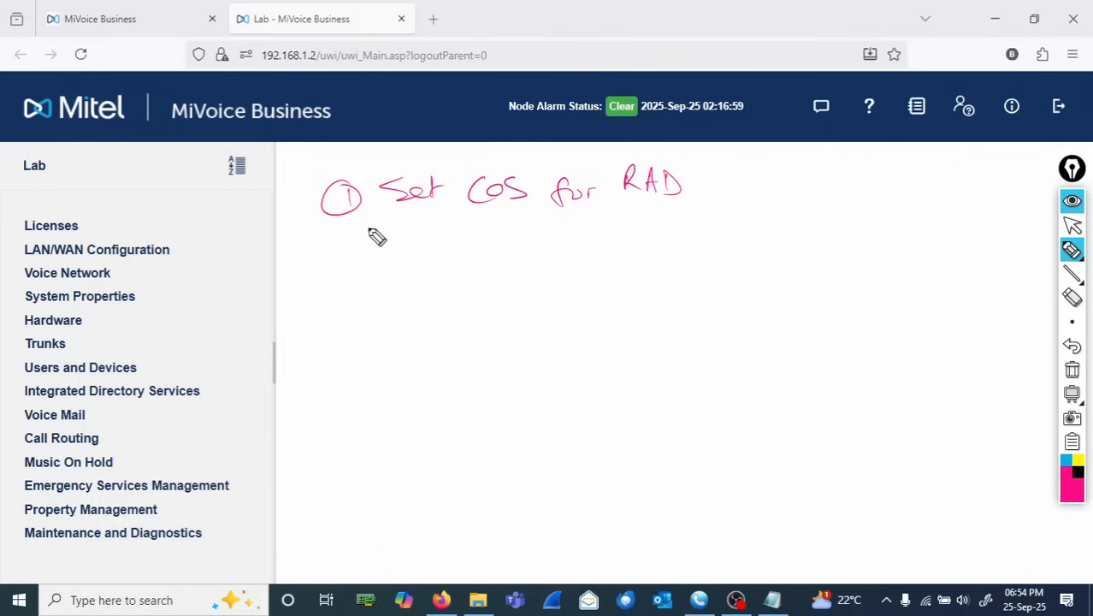
pyautogui.moveTo(347, 233)
pyautogui.mouseDown()
pyautogui.moveTo(342, 259)
pyautogui.moveTo(415, 244)
pyautogui.moveTo(502, 253)
pyautogui.moveTo(703, 232)
pyautogui.mouseUp()
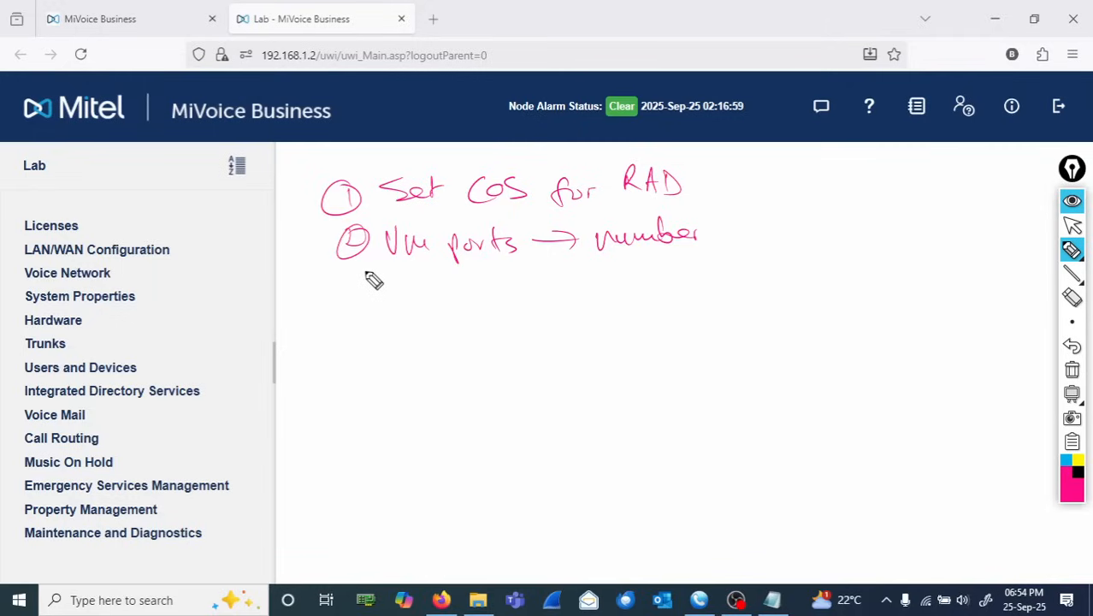
pyautogui.moveTo(342, 281)
pyautogui.mouseDown()
pyautogui.moveTo(353, 293)
pyautogui.moveTo(427, 297)
pyautogui.moveTo(484, 282)
pyautogui.moveTo(511, 299)
pyautogui.moveTo(586, 306)
pyautogui.moveTo(681, 268)
pyautogui.mouseUp()
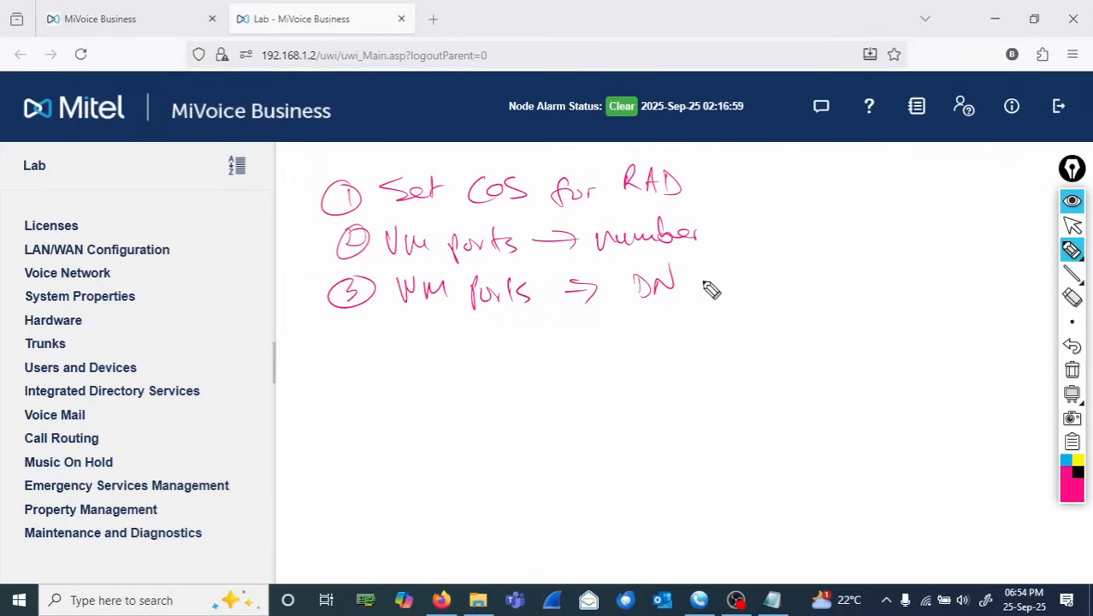
pyautogui.moveTo(697, 267)
pyautogui.mouseDown()
pyautogui.moveTo(703, 283)
pyautogui.moveTo(748, 294)
pyautogui.moveTo(758, 288)
pyautogui.moveTo(751, 273)
pyautogui.moveTo(772, 305)
pyautogui.mouseUp()
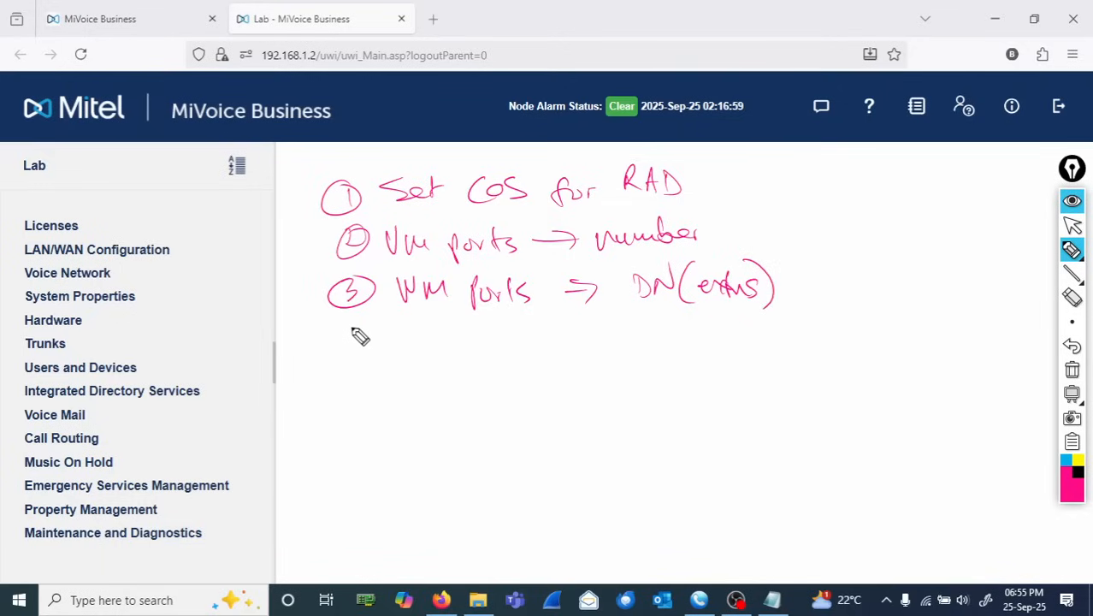
pyautogui.moveTo(359, 337); pyautogui.dragTo(374, 354)
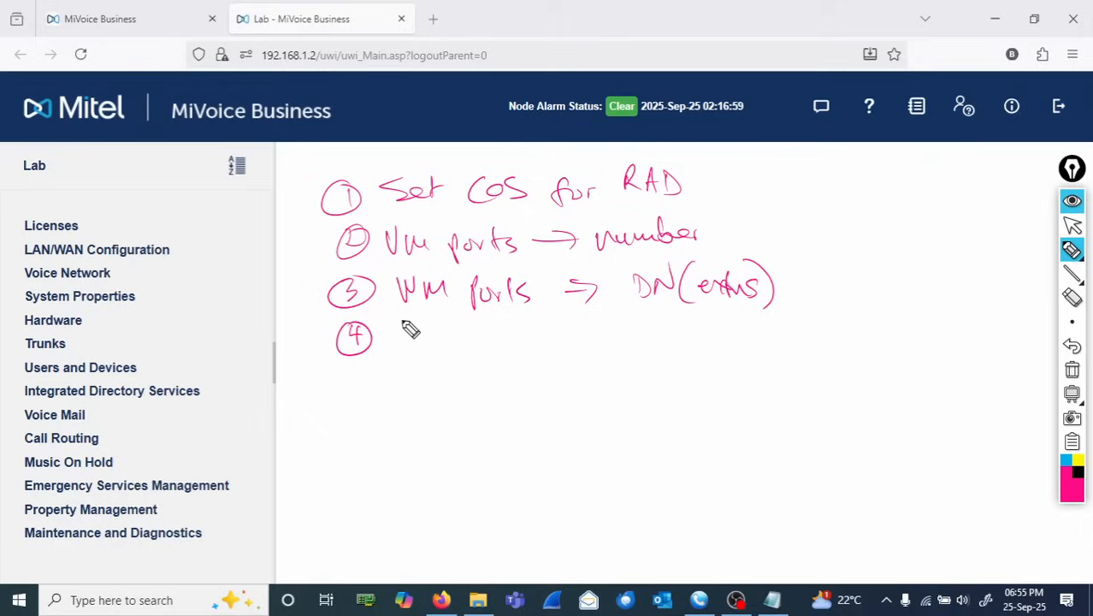
pyautogui.moveTo(409, 277)
pyautogui.mouseDown()
pyautogui.moveTo(409, 294)
pyautogui.moveTo(405, 281)
pyautogui.mouseUp()
pyautogui.moveTo(408, 331)
pyautogui.mouseDown()
pyautogui.moveTo(561, 346)
pyautogui.moveTo(563, 357)
pyautogui.moveTo(586, 352)
pyautogui.moveTo(606, 366)
pyautogui.mouseUp()
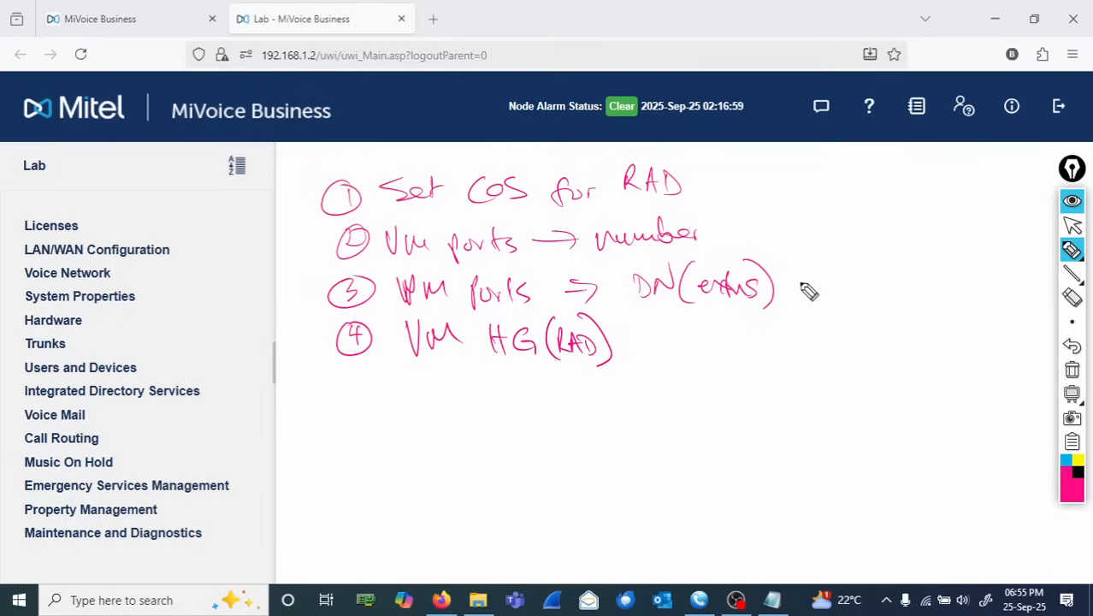
pyautogui.moveTo(798, 280)
pyautogui.mouseDown()
pyautogui.moveTo(821, 339)
pyautogui.moveTo(655, 346)
pyautogui.mouseUp()
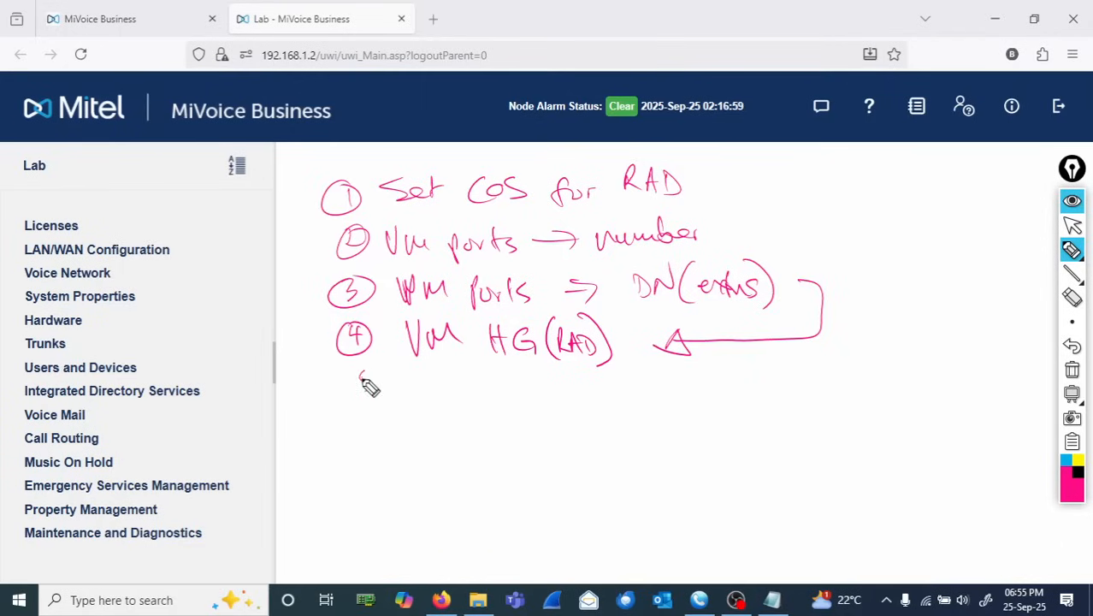
pyautogui.moveTo(366, 383); pyautogui.dragTo(434, 402)
pyautogui.moveTo(446, 392)
pyautogui.mouseDown()
pyautogui.moveTo(561, 390)
pyautogui.moveTo(546, 400)
pyautogui.moveTo(644, 390)
pyautogui.moveTo(639, 406)
pyautogui.moveTo(660, 394)
pyautogui.moveTo(712, 399)
pyautogui.moveTo(739, 418)
pyautogui.moveTo(768, 402)
pyautogui.moveTo(739, 385)
pyautogui.moveTo(812, 390)
pyautogui.moveTo(853, 412)
pyautogui.moveTo(884, 383)
pyautogui.moveTo(904, 383)
pyautogui.moveTo(952, 410)
pyautogui.moveTo(945, 396)
pyautogui.moveTo(942, 415)
pyautogui.moveTo(978, 403)
pyautogui.moveTo(1007, 417)
pyautogui.moveTo(1034, 405)
pyautogui.moveTo(1029, 395)
pyautogui.mouseUp()
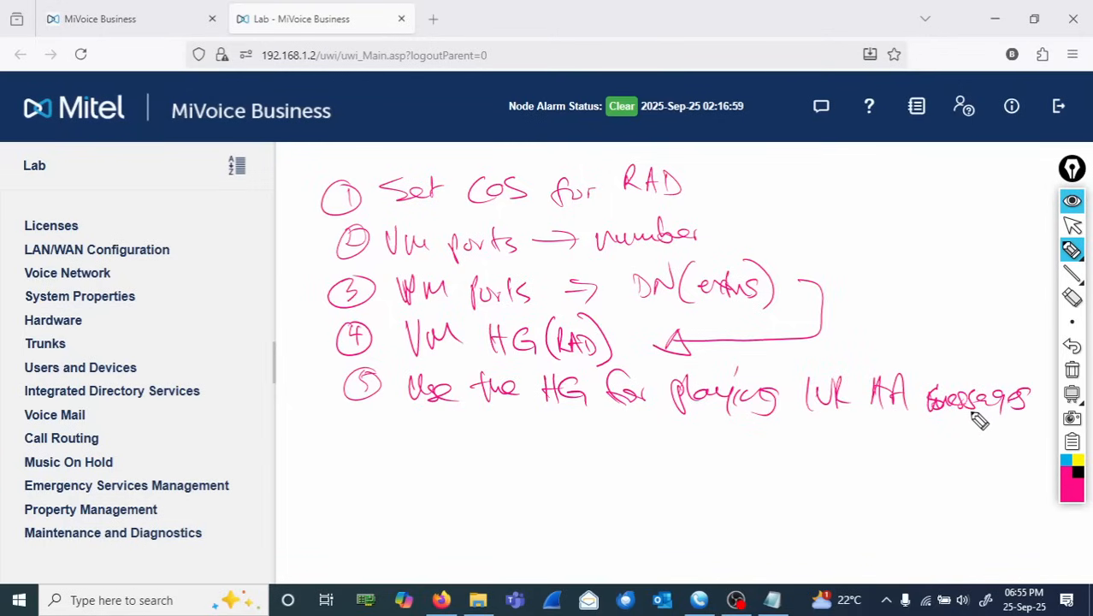
pyautogui.moveTo(364, 416)
pyautogui.mouseDown()
pyautogui.moveTo(354, 438)
pyautogui.moveTo(424, 448)
pyautogui.moveTo(493, 439)
pyautogui.moveTo(547, 454)
pyautogui.moveTo(618, 442)
pyautogui.moveTo(631, 458)
pyautogui.moveTo(658, 444)
pyautogui.moveTo(672, 453)
pyautogui.mouseUp()
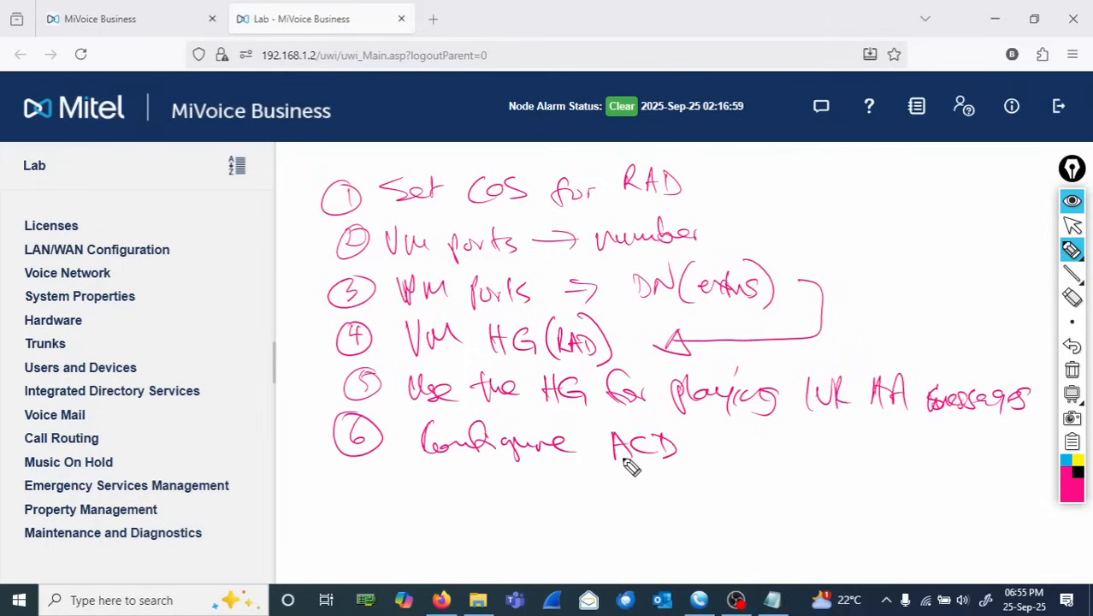
pyautogui.moveTo(351, 481)
pyautogui.mouseDown()
pyautogui.moveTo(363, 484)
pyautogui.moveTo(358, 505)
pyautogui.mouseUp()
pyautogui.moveTo(383, 470)
pyautogui.mouseDown()
pyautogui.moveTo(354, 516)
pyautogui.moveTo(381, 476)
pyautogui.moveTo(478, 501)
pyautogui.moveTo(495, 483)
pyautogui.moveTo(507, 501)
pyautogui.moveTo(507, 483)
pyautogui.moveTo(628, 498)
pyautogui.mouseUp()
pyautogui.moveTo(639, 482); pyautogui.dragTo(637, 499)
pyautogui.moveTo(654, 472); pyautogui.dragTo(652, 491)
pyautogui.moveTo(656, 479); pyautogui.dragTo(643, 482)
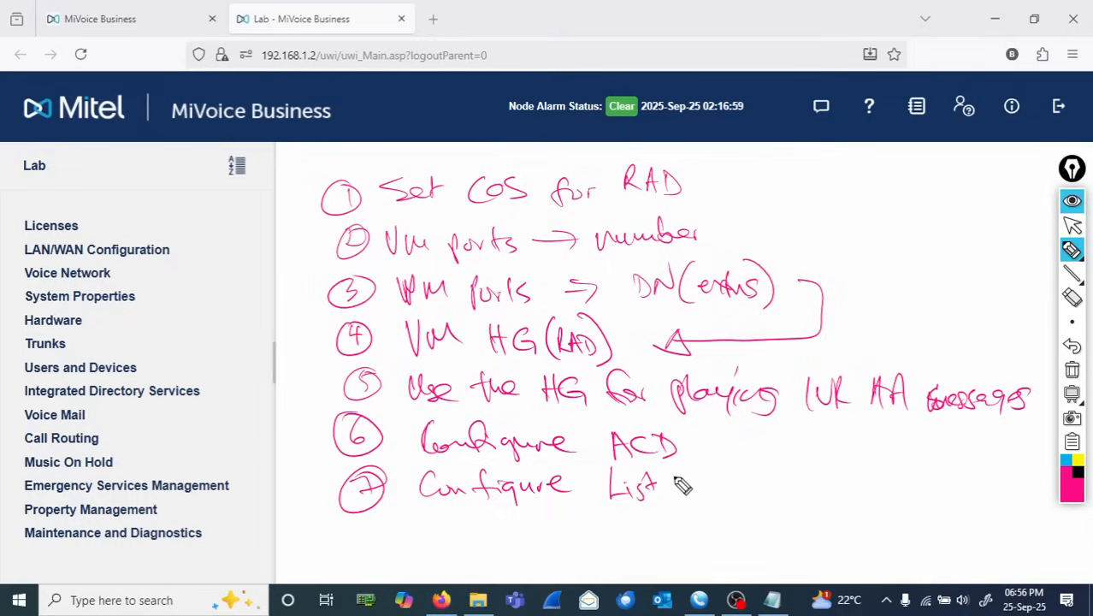
pyautogui.moveTo(670, 485)
pyautogui.mouseDown()
pyautogui.moveTo(830, 481)
pyautogui.moveTo(891, 459)
pyautogui.moveTo(886, 480)
pyautogui.moveTo(949, 483)
pyautogui.mouseUp()
pyautogui.moveTo(815, 493)
pyautogui.mouseDown()
pyautogui.moveTo(819, 508)
pyautogui.moveTo(864, 521)
pyautogui.moveTo(872, 510)
pyautogui.moveTo(898, 513)
pyautogui.mouseUp()
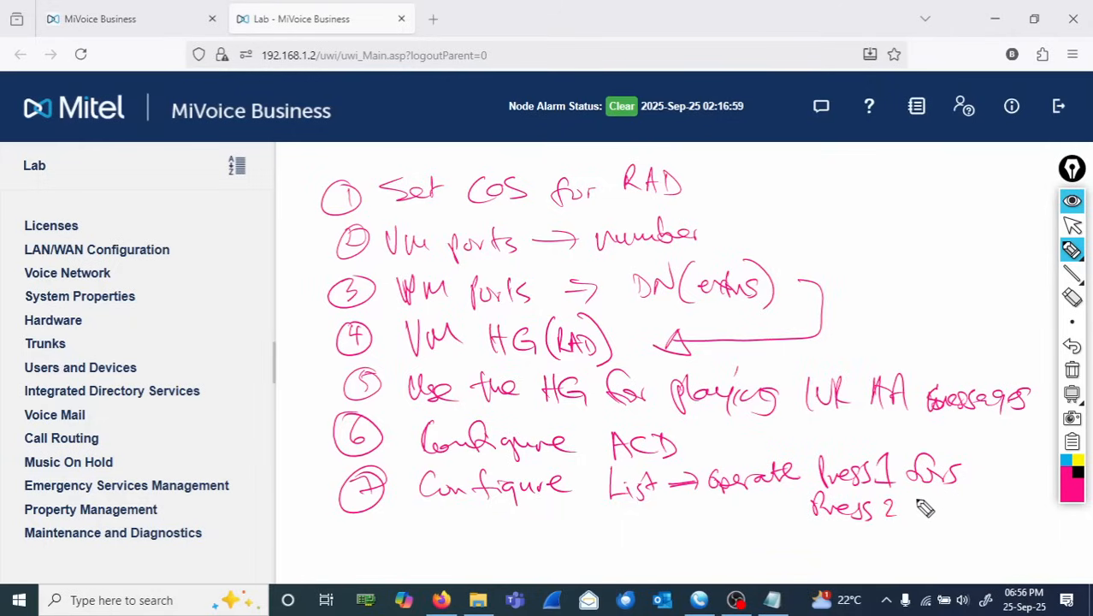
pyautogui.moveTo(917, 507)
pyautogui.mouseDown()
pyautogui.moveTo(980, 519)
pyautogui.moveTo(992, 500)
pyautogui.mouseUp()
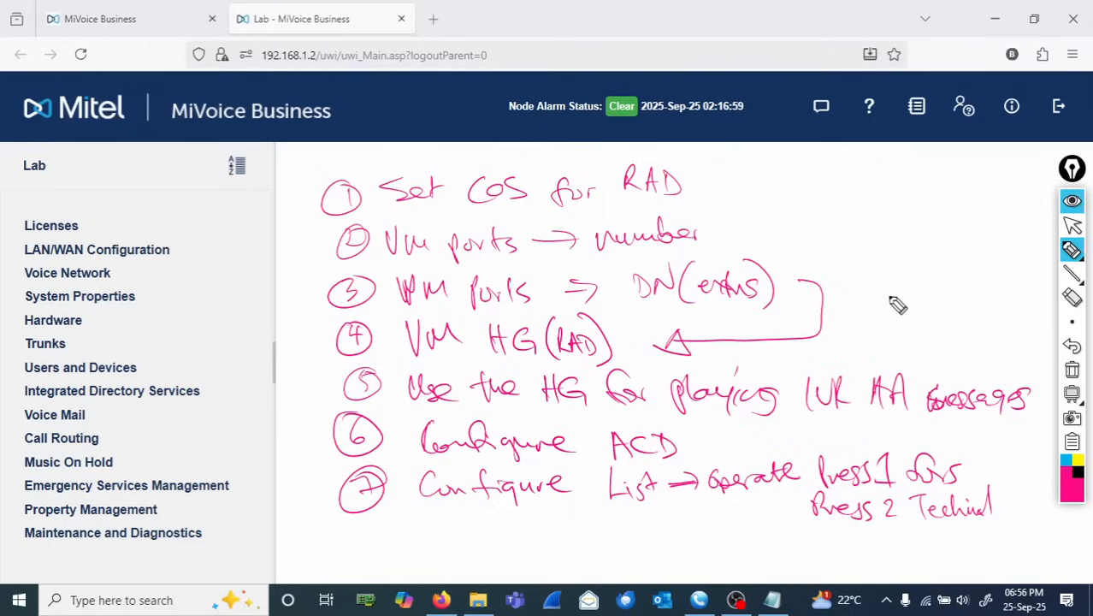
pyautogui.click(1072, 369)
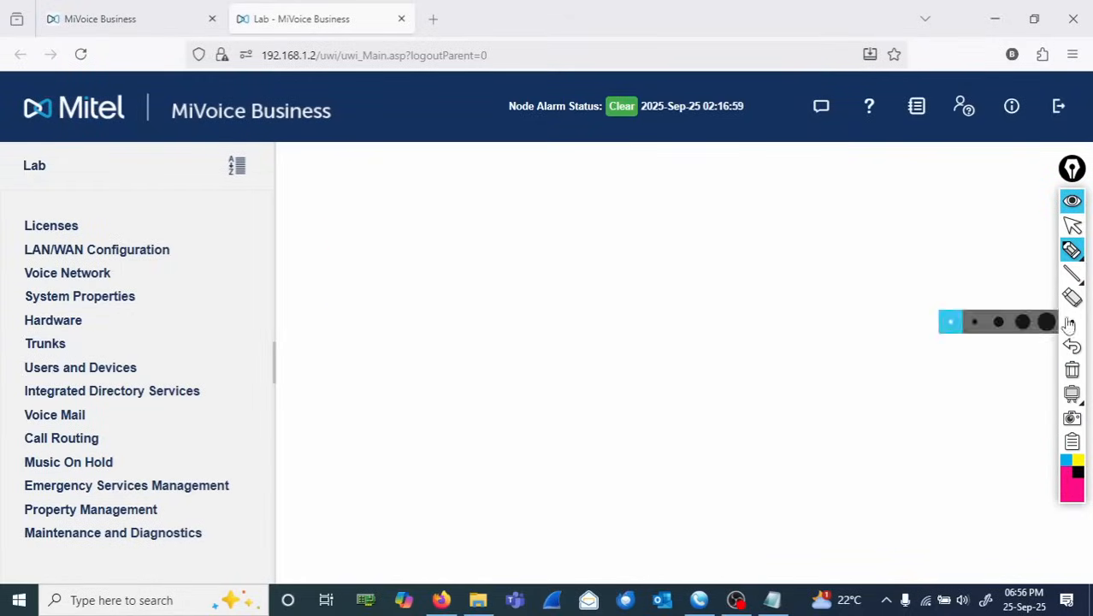
pyautogui.click(1073, 226)
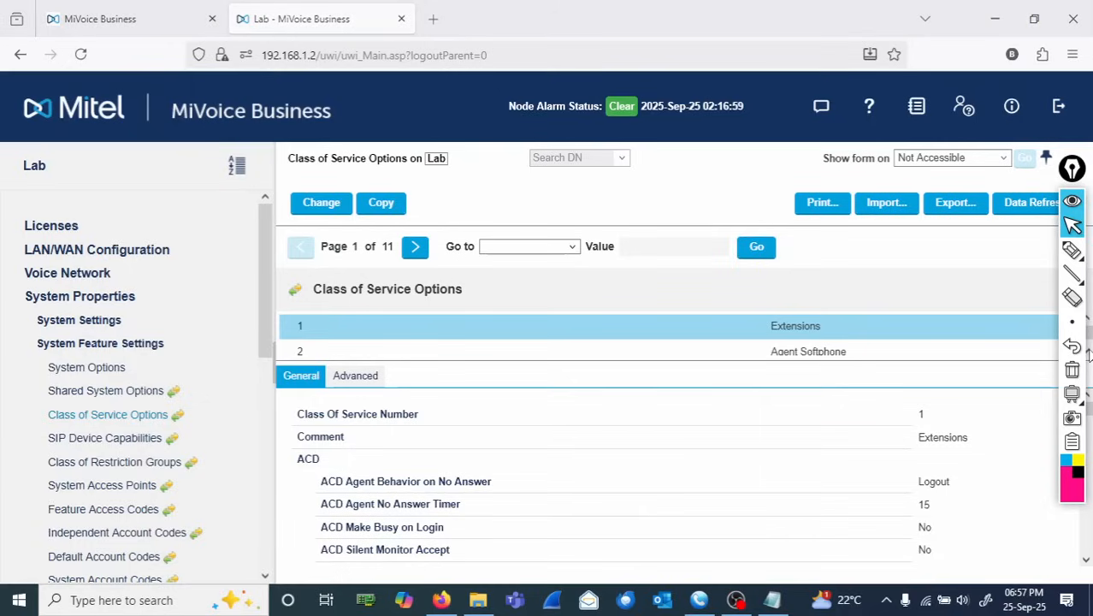
# - Scroll the Class of Service Options list to locate the RAD port class of service, number 6
pyautogui.moveTo(1075, 168); pyautogui.dragTo(1057, 172)
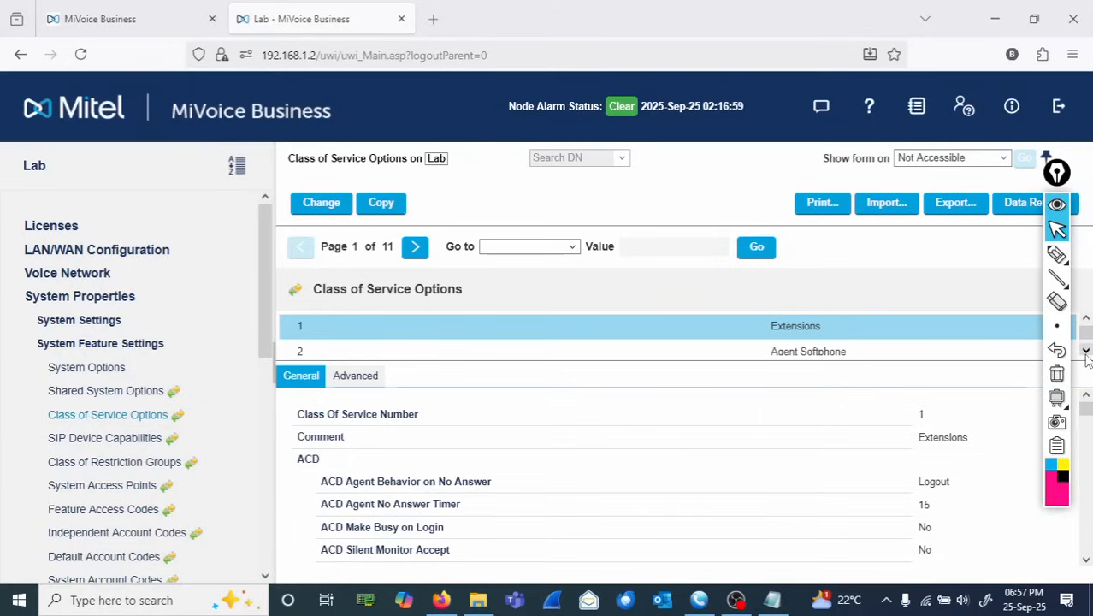
pyautogui.scroll(-1, 1086, 358)
pyautogui.scroll(-2, 1086, 358)
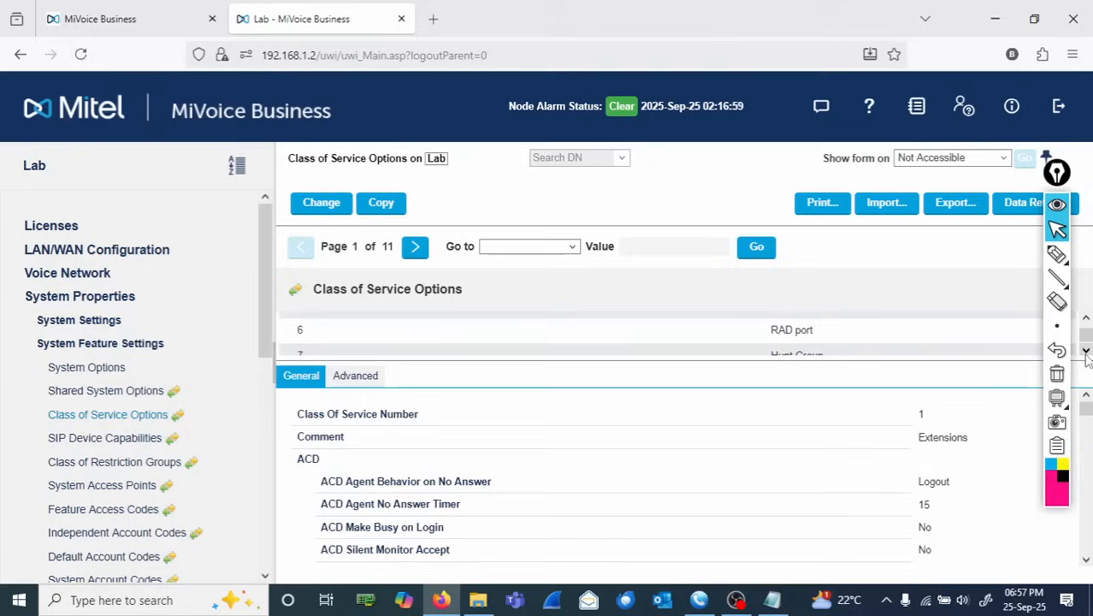
pyautogui.click(1086, 320)
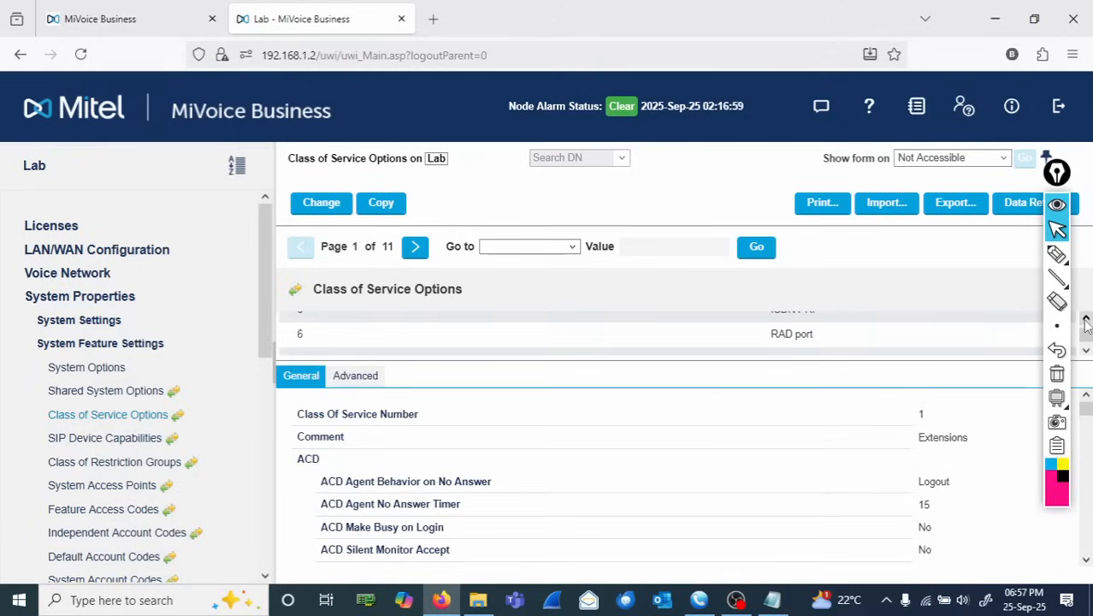
pyautogui.click(1058, 254)
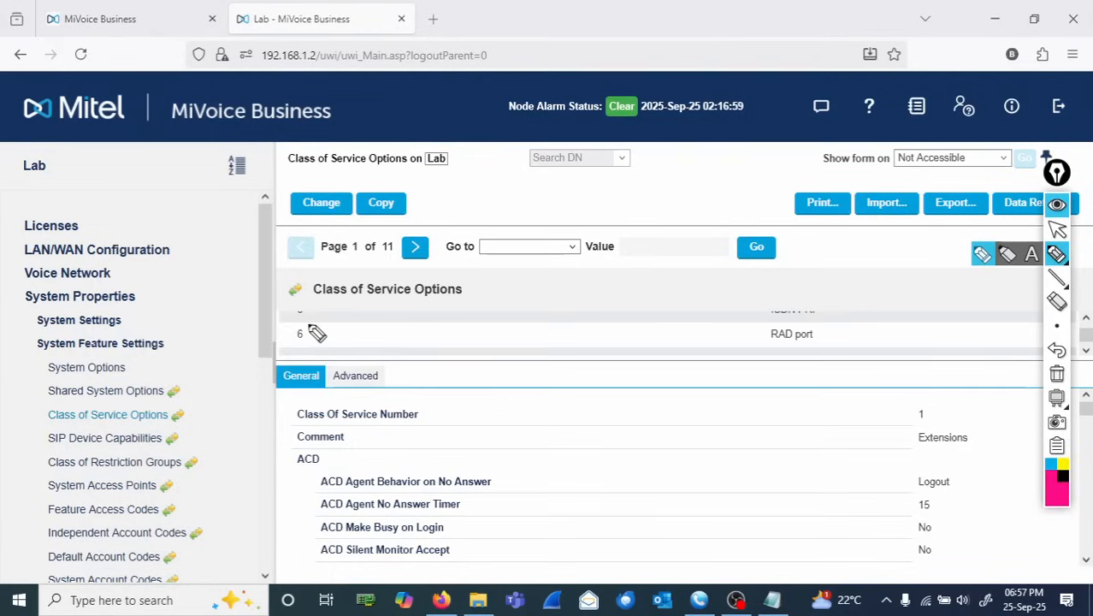
pyautogui.moveTo(317, 334); pyautogui.dragTo(295, 329)
pyautogui.moveTo(791, 319)
pyautogui.mouseDown()
pyautogui.moveTo(805, 337)
pyautogui.moveTo(795, 329)
pyautogui.moveTo(881, 339)
pyautogui.moveTo(891, 325)
pyautogui.mouseUp()
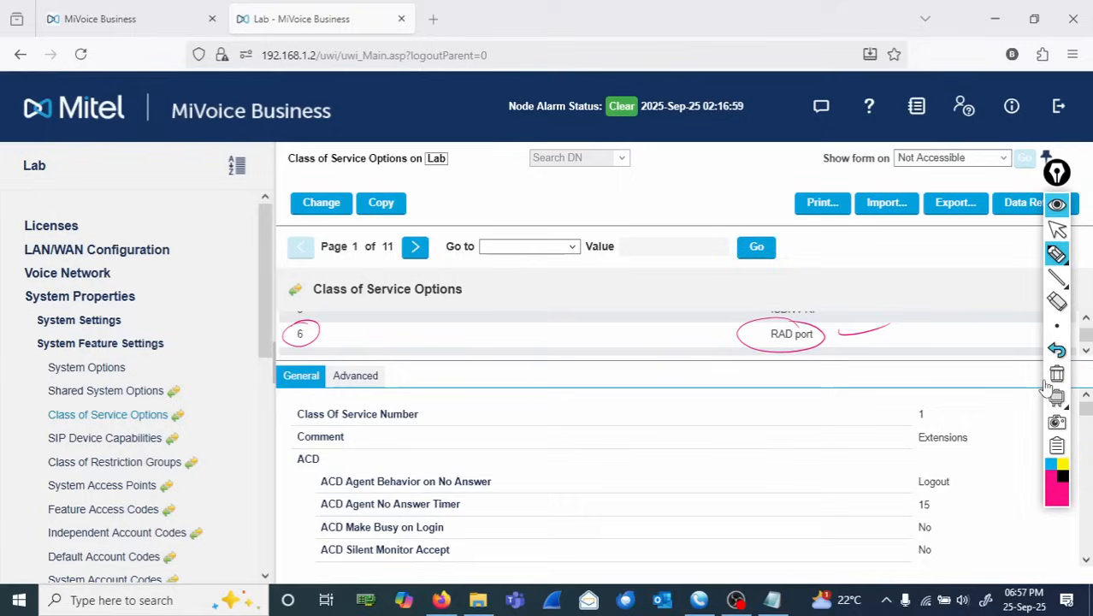
pyautogui.click(1057, 229)
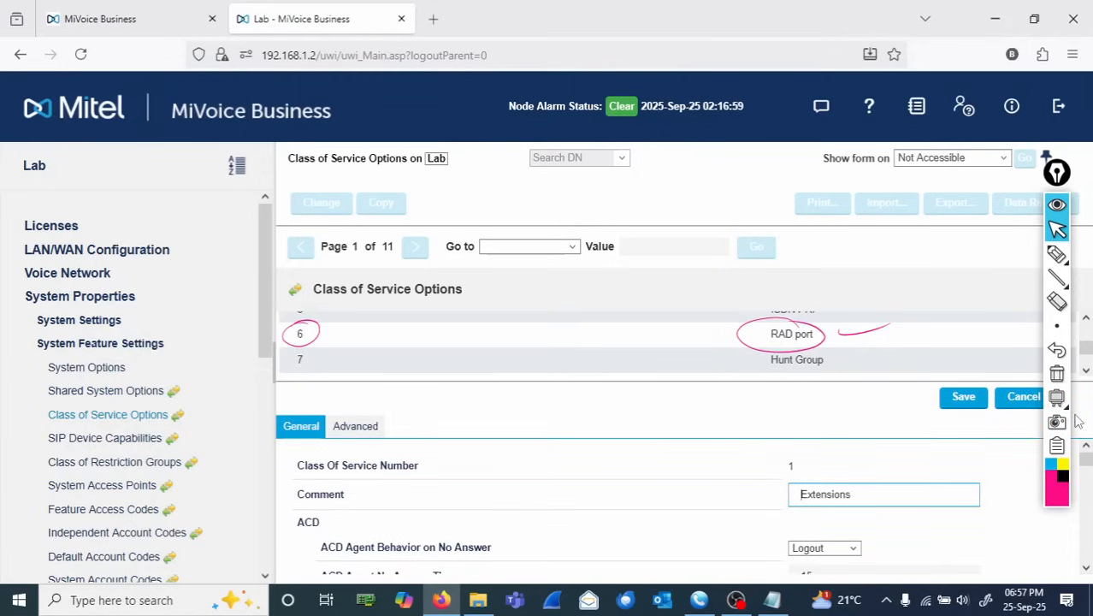
# - Scroll the class of service edit form down to the RAD timer settings
pyautogui.moveTo(1085, 568); pyautogui.dragTo(1086, 568)
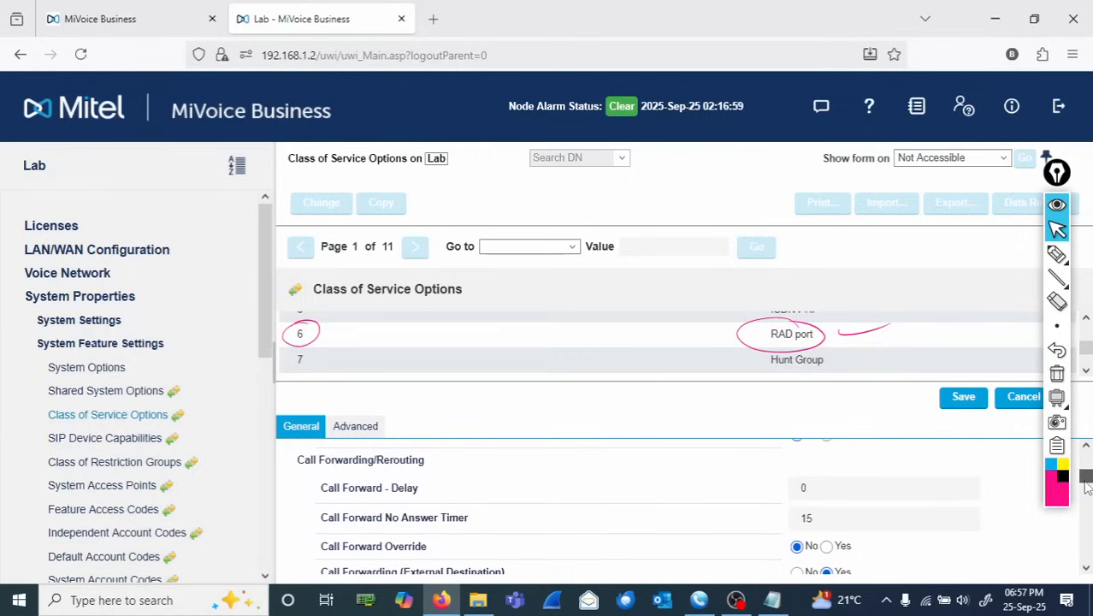
pyautogui.moveTo(1086, 486); pyautogui.dragTo(1090, 548)
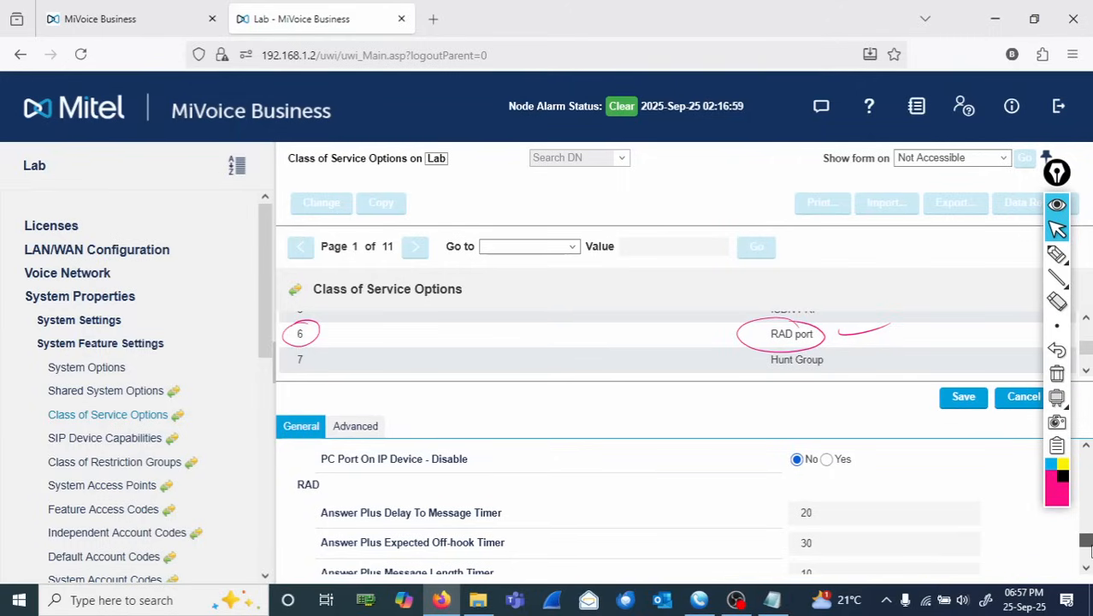
pyautogui.moveTo(1090, 550); pyautogui.dragTo(1091, 553)
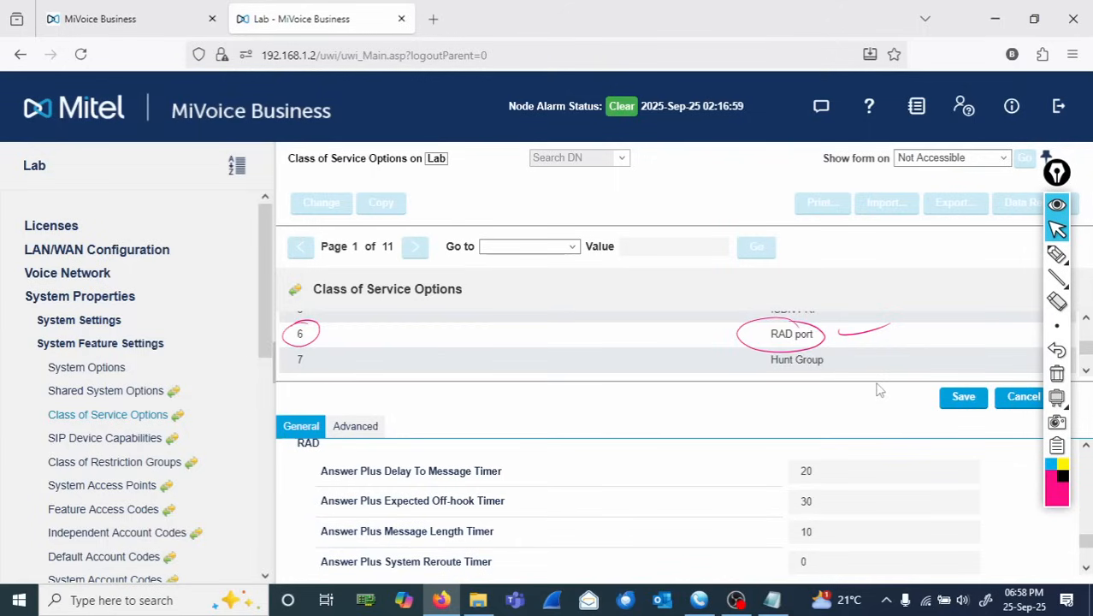
# - Enable Recorded Announcement Device in the RAD port class of service
pyautogui.moveTo(875, 379); pyautogui.dragTo(873, 354)
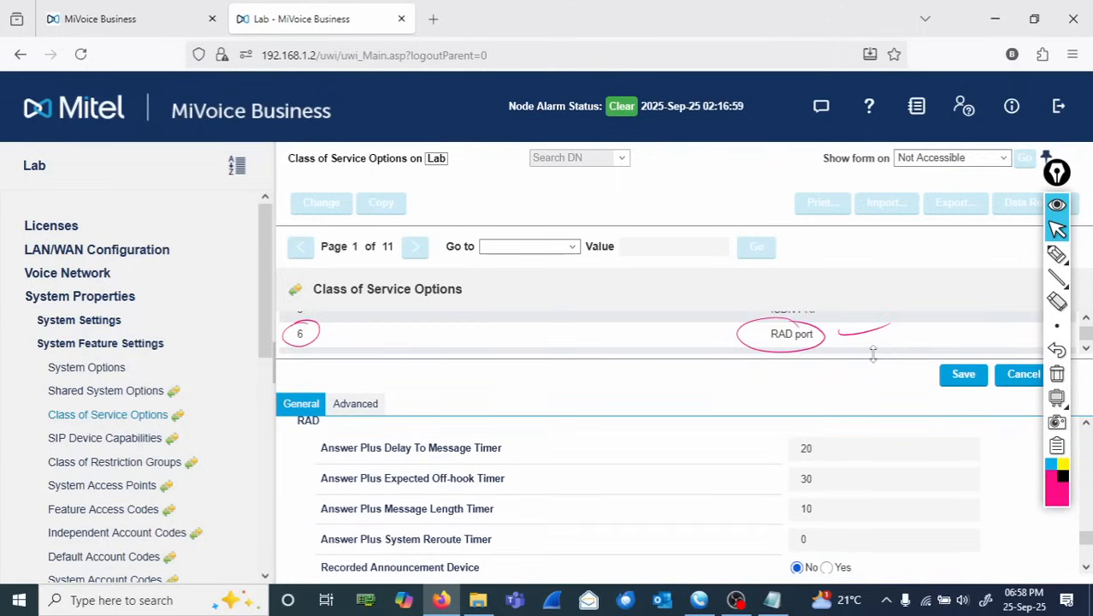
pyautogui.click(1085, 568)
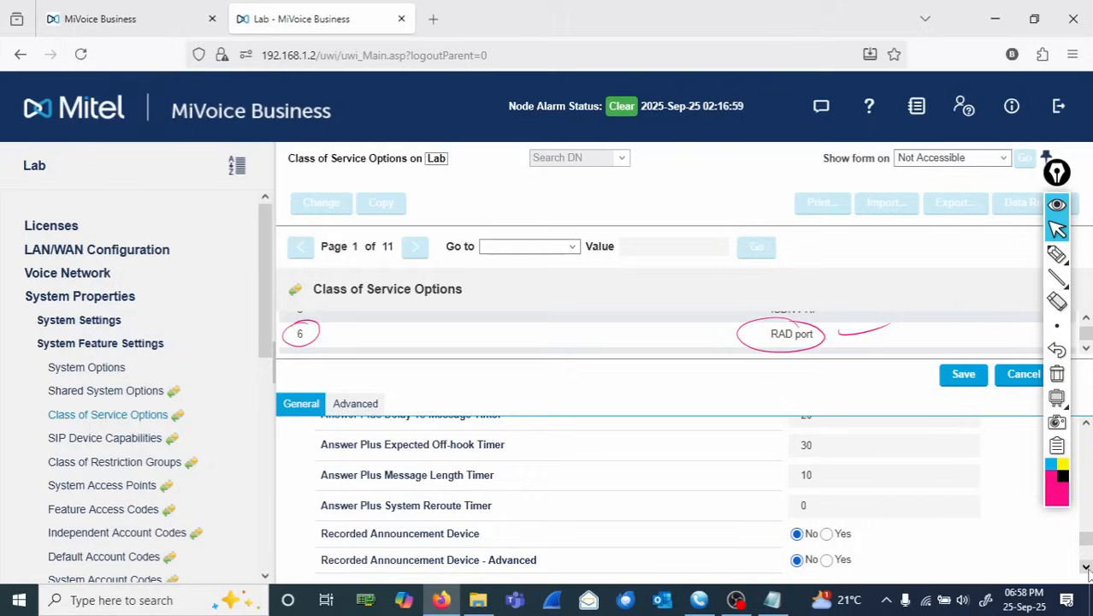
pyautogui.click(1084, 568)
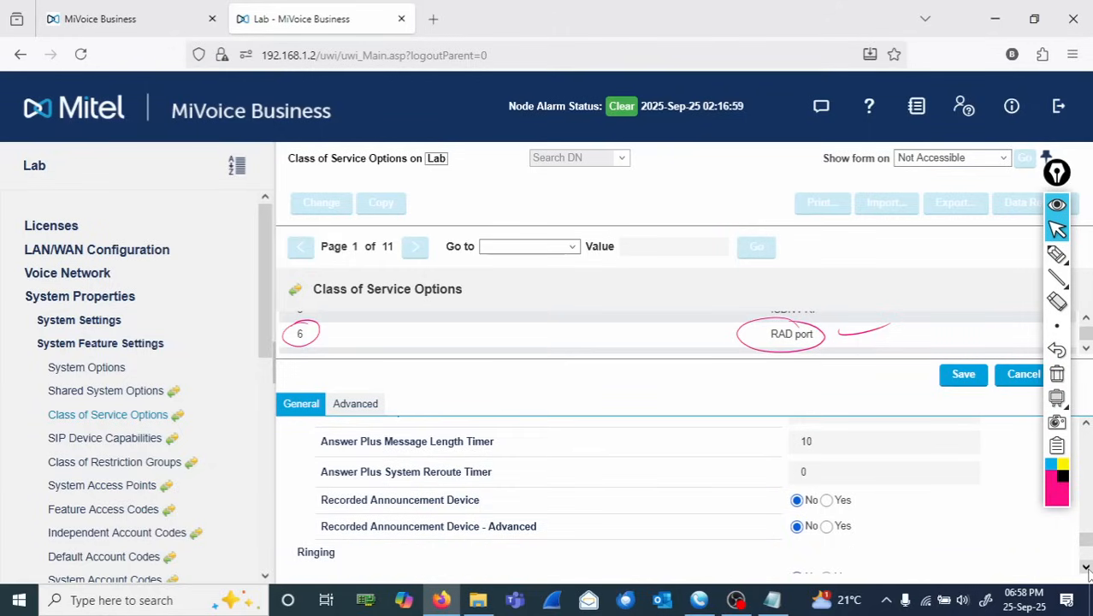
pyautogui.click(1057, 254)
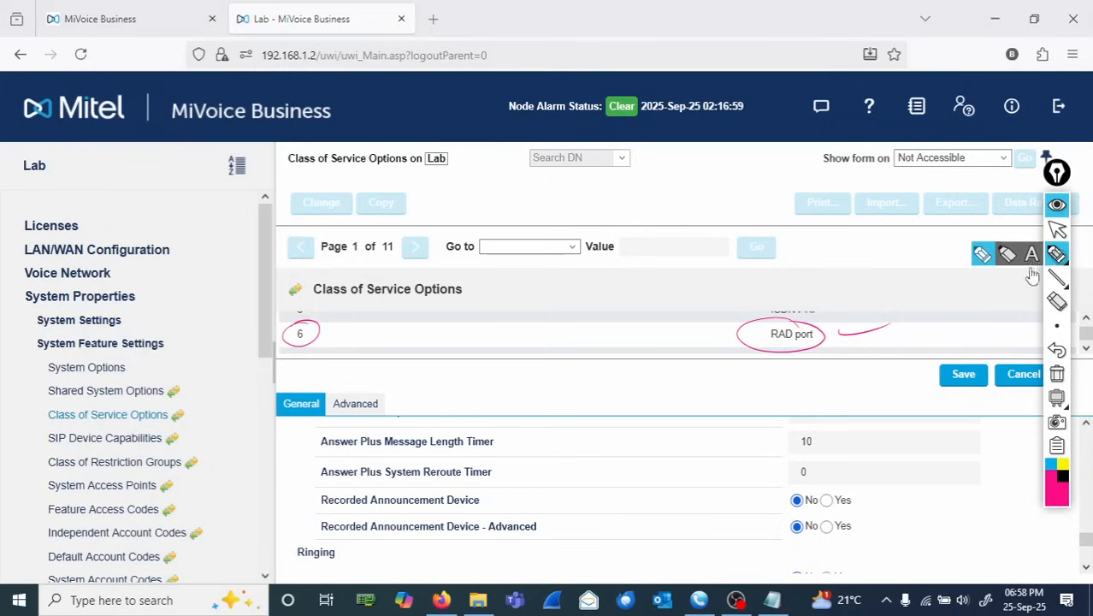
pyautogui.moveTo(328, 488)
pyautogui.mouseDown()
pyautogui.moveTo(312, 490)
pyautogui.moveTo(380, 511)
pyautogui.moveTo(859, 523)
pyautogui.moveTo(829, 494)
pyautogui.moveTo(308, 499)
pyautogui.mouseUp()
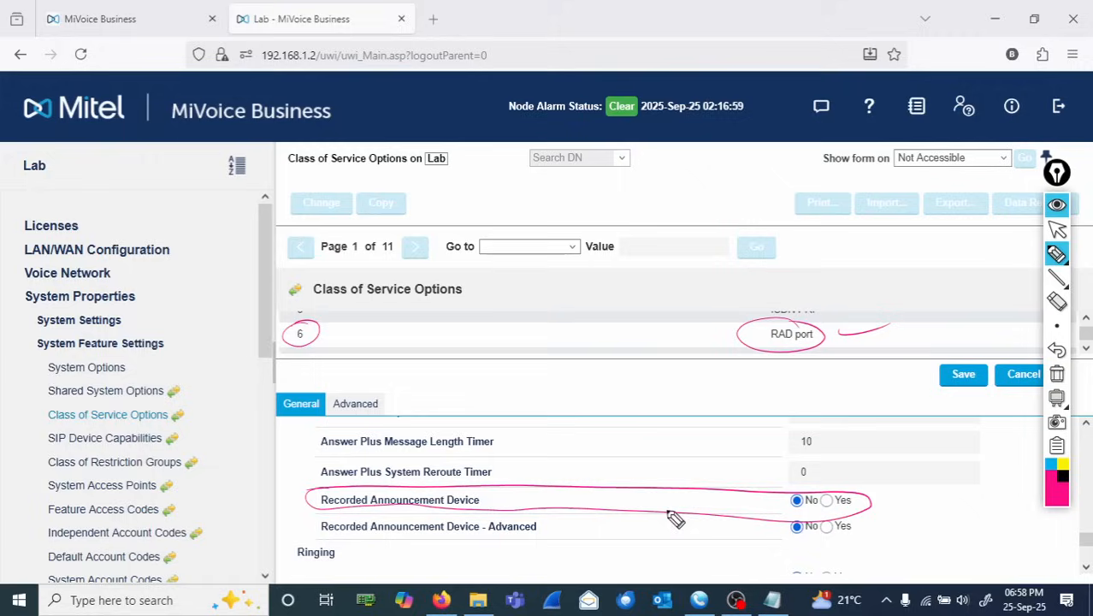
pyautogui.click(1057, 376)
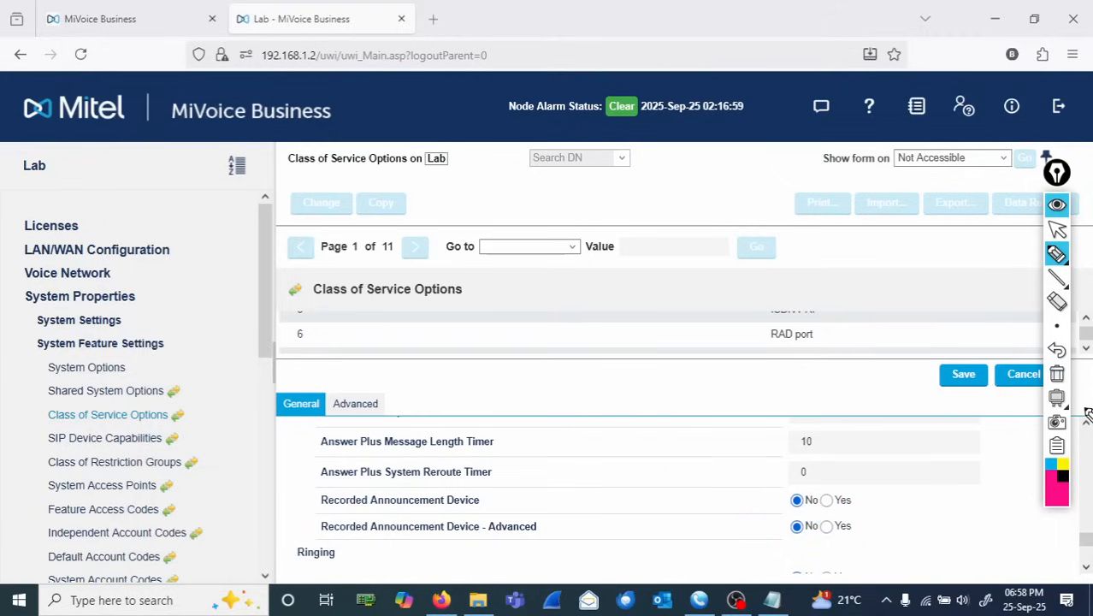
pyautogui.click(1058, 230)
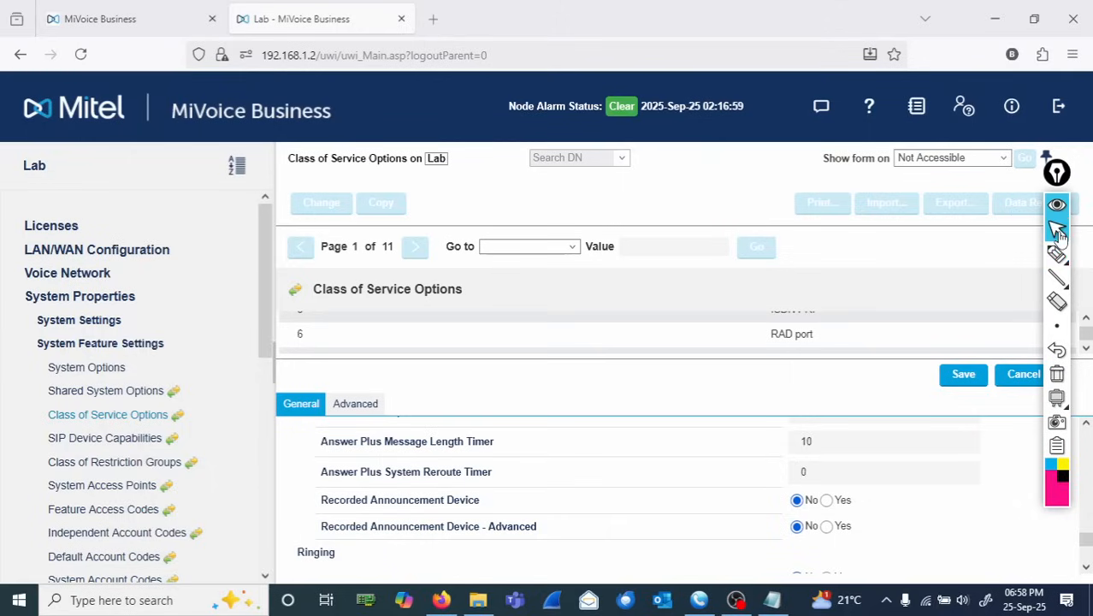
pyautogui.click(826, 500)
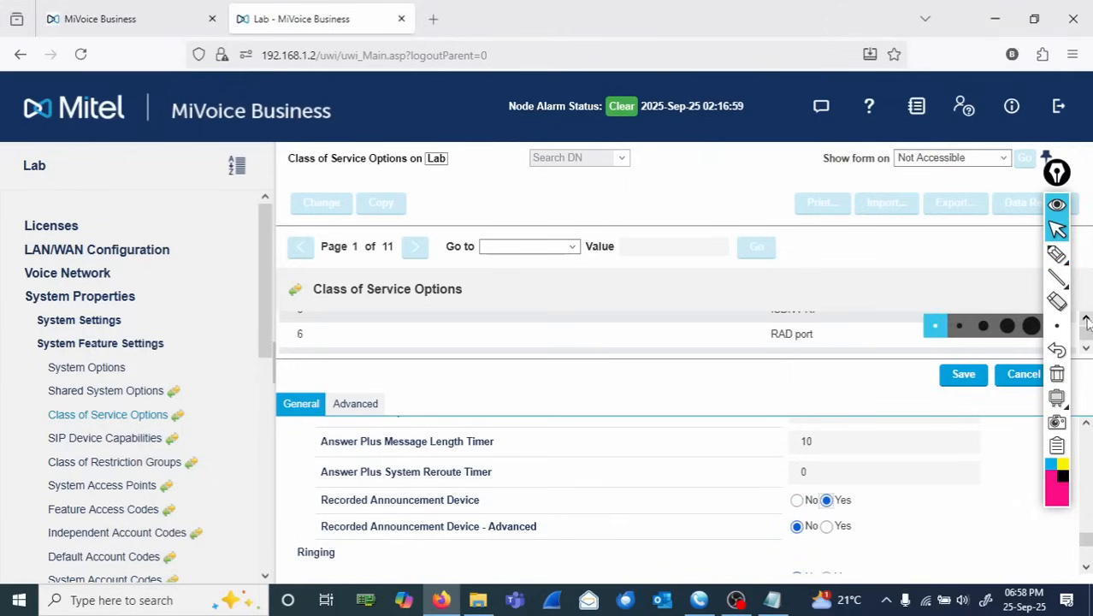
# - Open the LAB Prompts folder to examine the BusinessOpen and BusinessClosed WAV prompt files, then minimize it
pyautogui.click(1086, 425)
pyautogui.click(1086, 425)
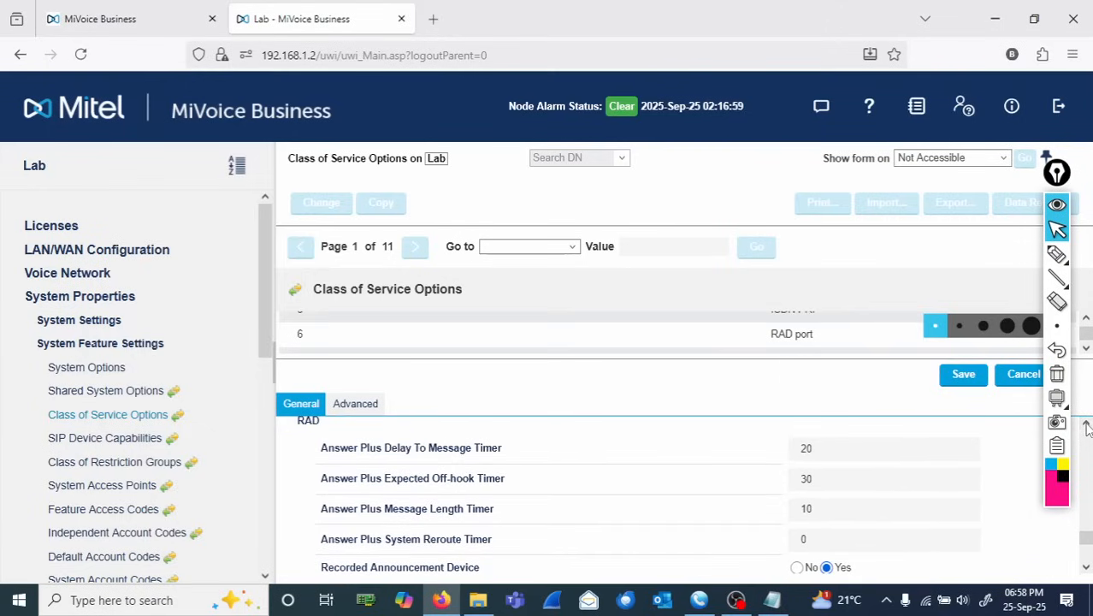
pyautogui.click(1058, 256)
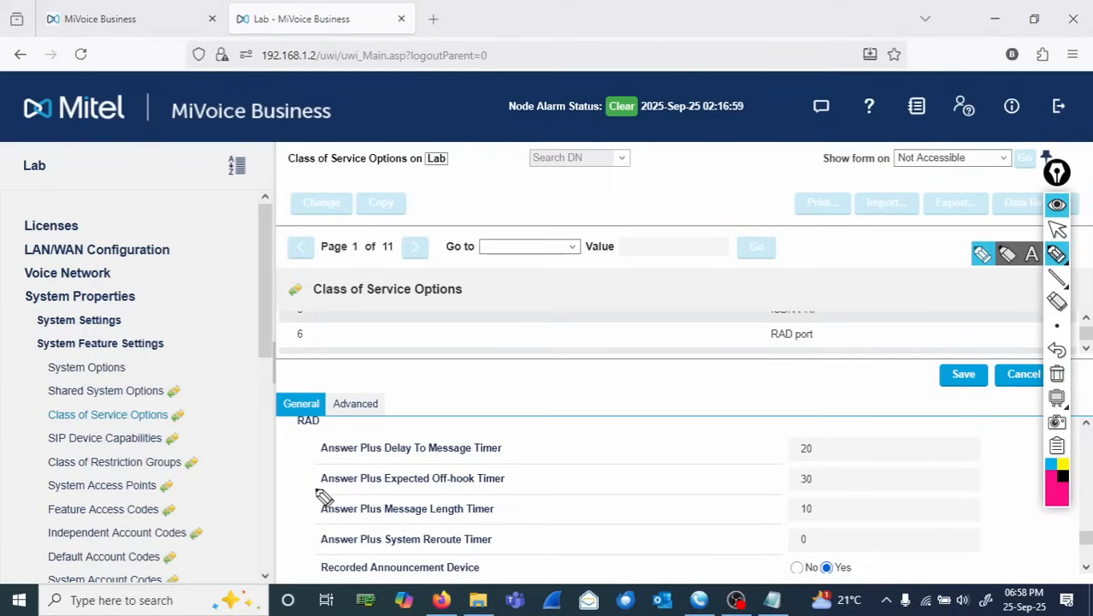
pyautogui.moveTo(330, 496)
pyautogui.mouseDown()
pyautogui.moveTo(308, 502)
pyautogui.moveTo(370, 518)
pyautogui.moveTo(853, 517)
pyautogui.mouseUp()
pyautogui.moveTo(728, 511)
pyautogui.mouseDown()
pyautogui.moveTo(327, 508)
pyautogui.moveTo(329, 497)
pyautogui.mouseUp()
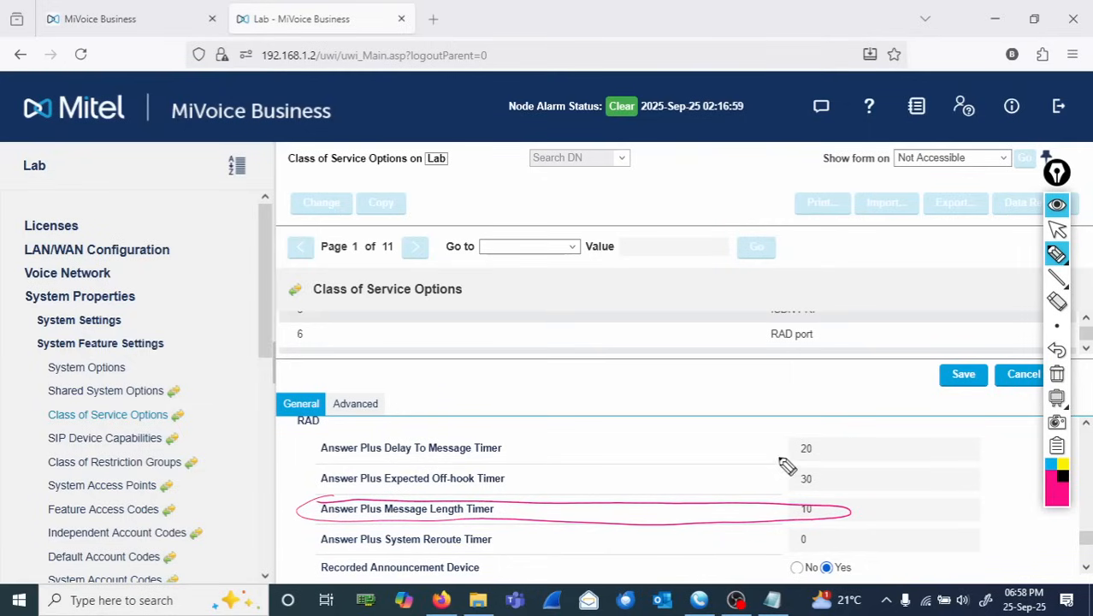
pyautogui.moveTo(574, 432)
pyautogui.mouseDown()
pyautogui.moveTo(596, 450)
pyautogui.moveTo(674, 455)
pyautogui.moveTo(752, 441)
pyautogui.moveTo(784, 421)
pyautogui.moveTo(853, 434)
pyautogui.moveTo(859, 409)
pyautogui.mouseUp()
pyautogui.click(625, 436)
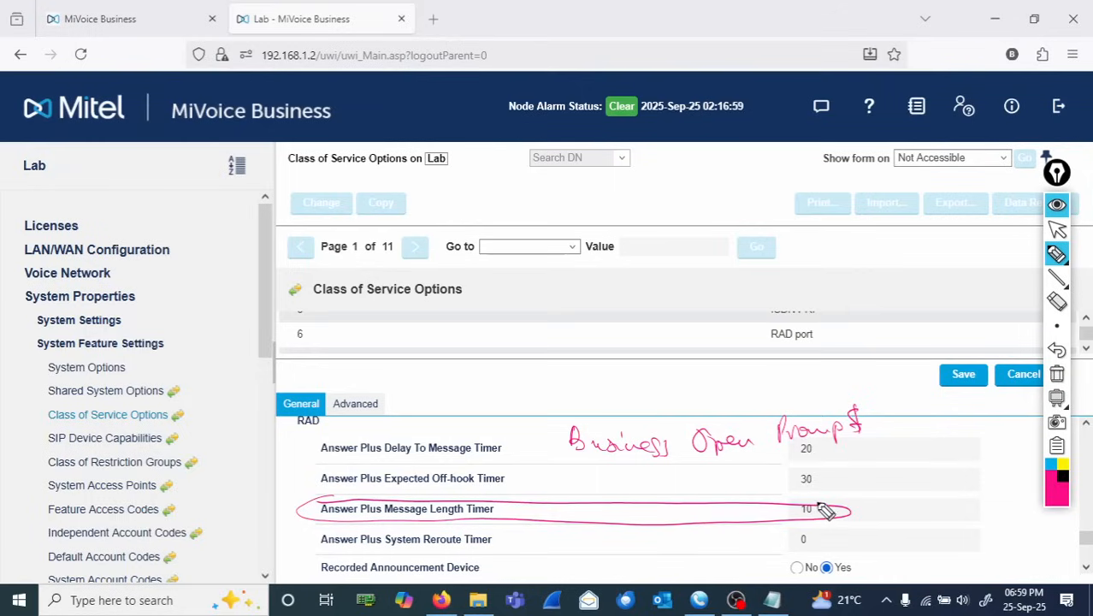
pyautogui.moveTo(701, 463)
pyautogui.mouseDown()
pyautogui.moveTo(773, 487)
pyautogui.moveTo(744, 500)
pyautogui.mouseUp()
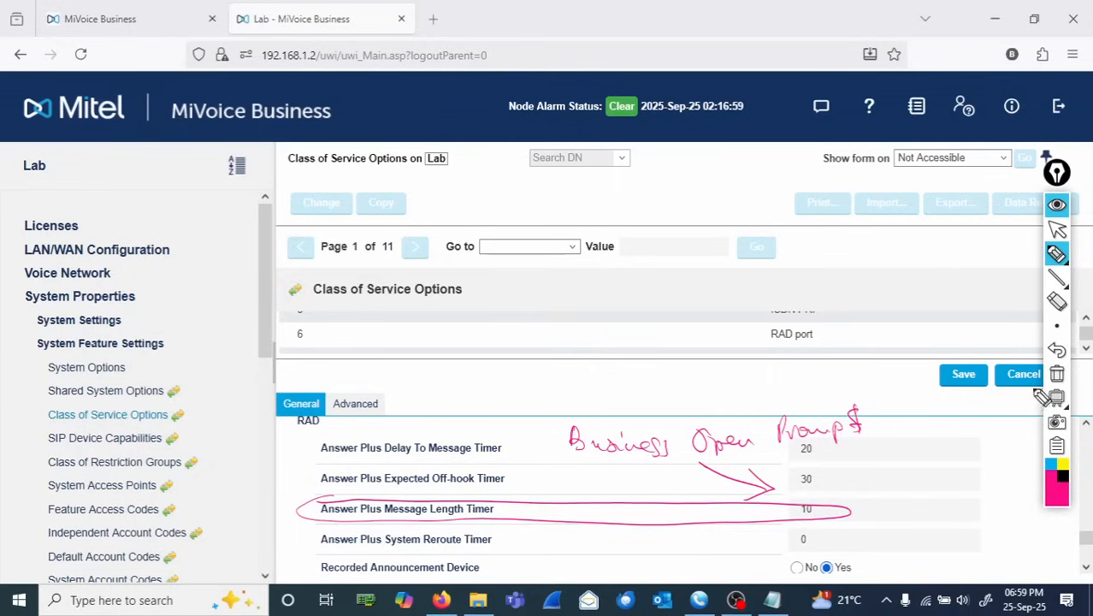
pyautogui.click(1055, 251)
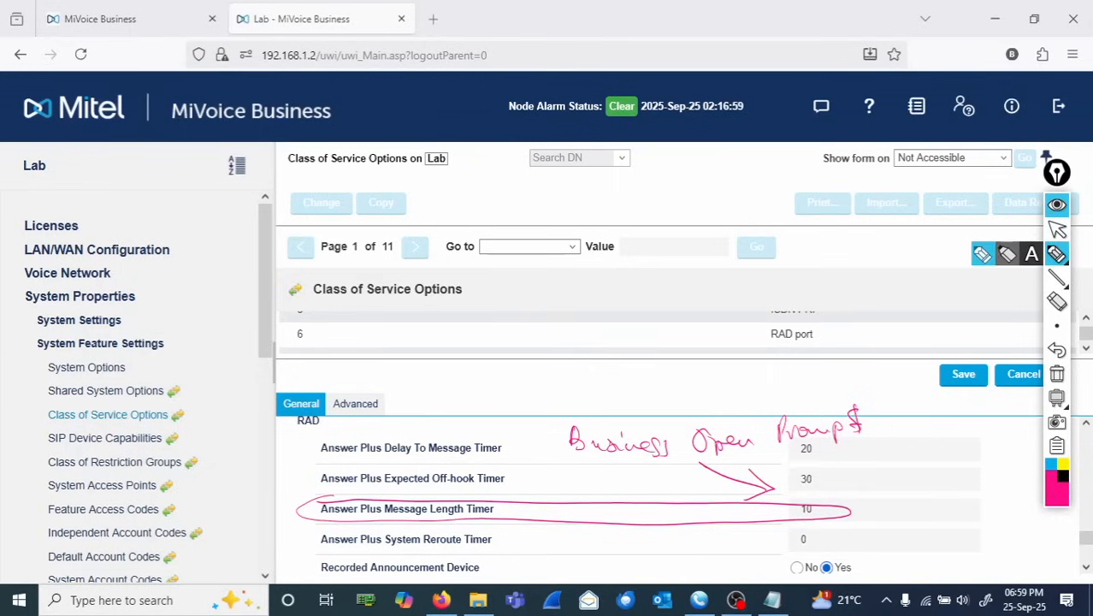
pyautogui.click(1057, 229)
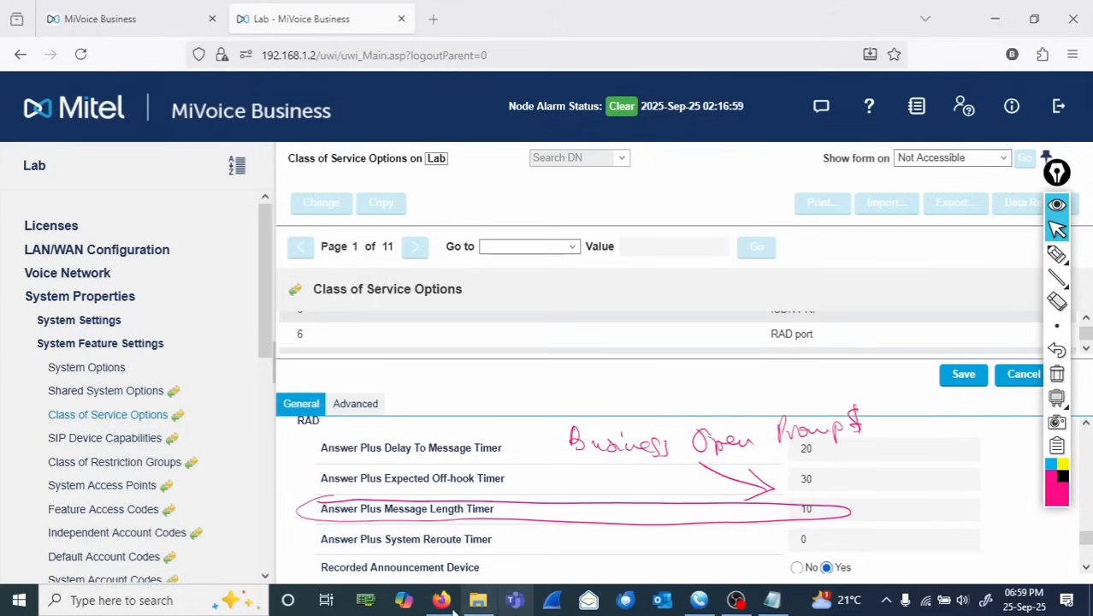
pyautogui.click(476, 605)
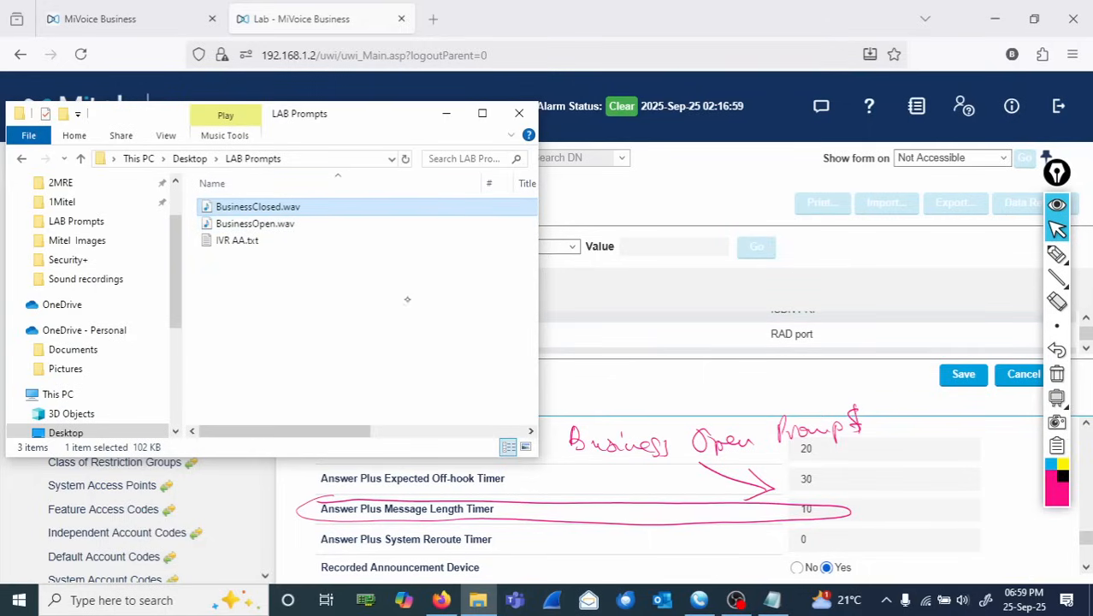
pyautogui.click(1058, 377)
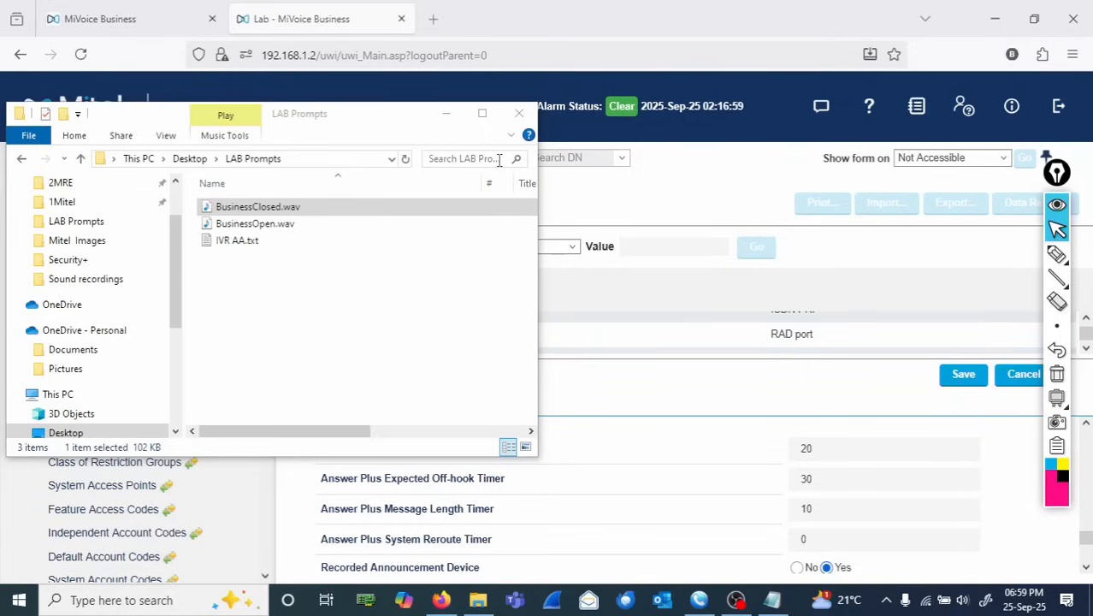
pyautogui.click(445, 113)
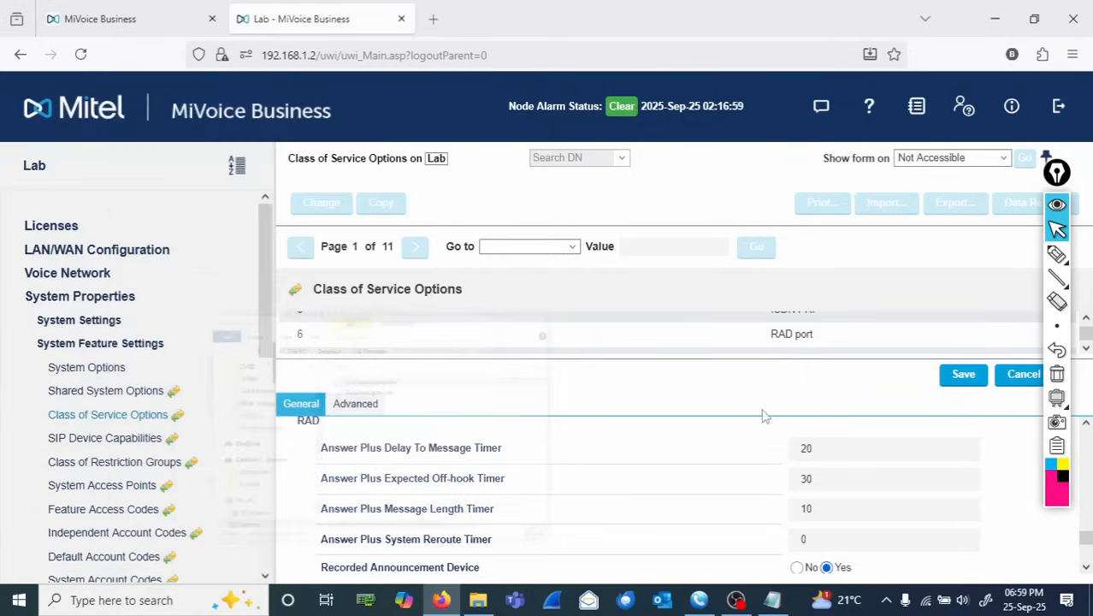
# - Set the Answer Plus Message Length Timer to 18 and try to save the class of service
pyautogui.click(819, 505)
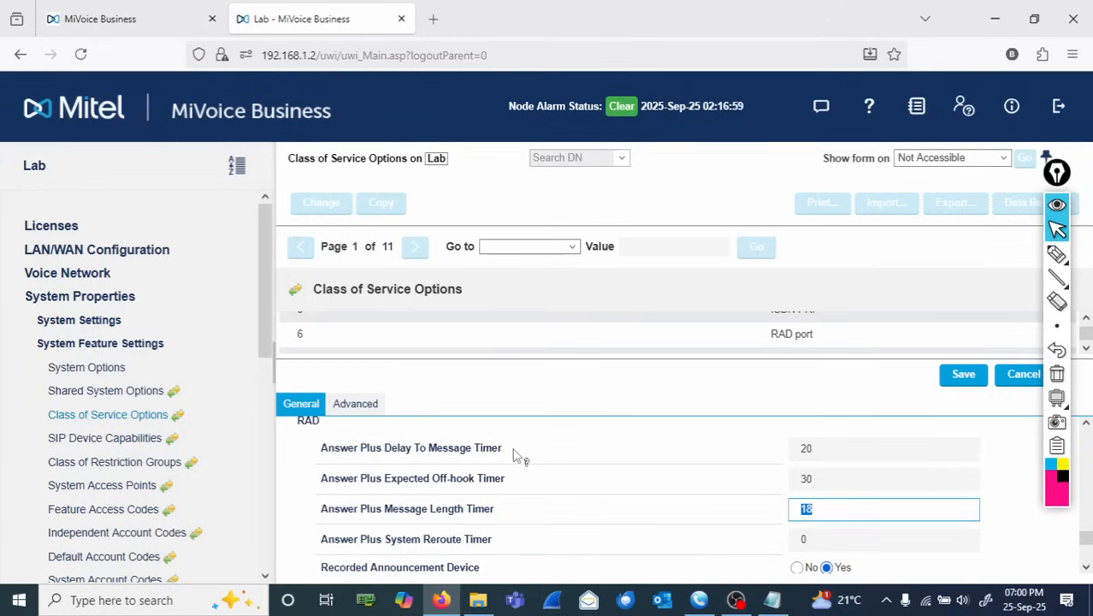
pyautogui.moveTo(516, 450); pyautogui.dragTo(323, 454)
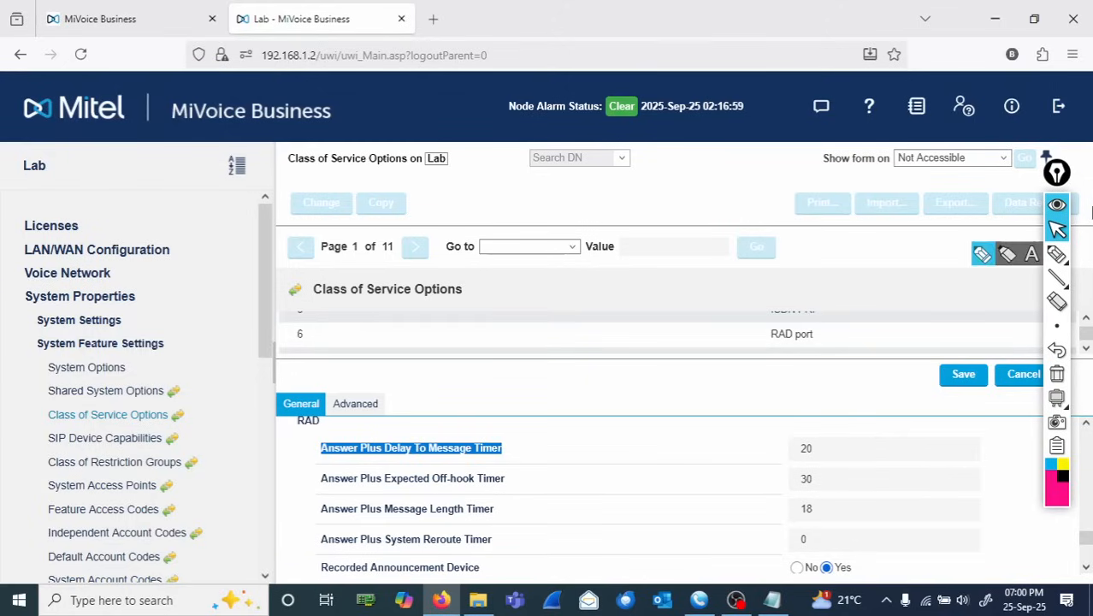
pyautogui.click(963, 376)
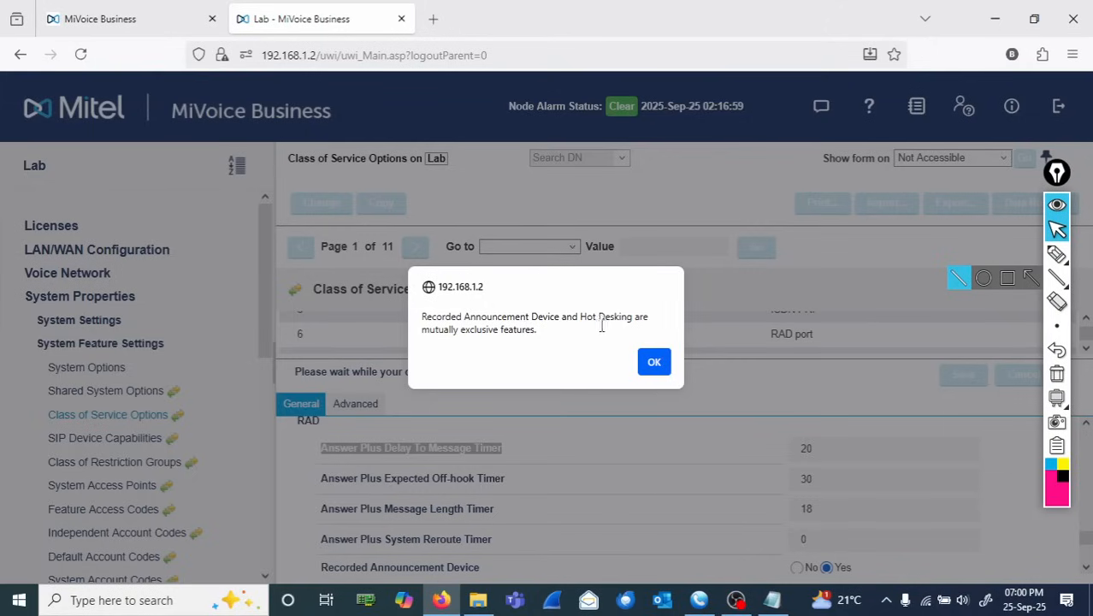
pyautogui.moveTo(547, 336); pyautogui.dragTo(422, 320)
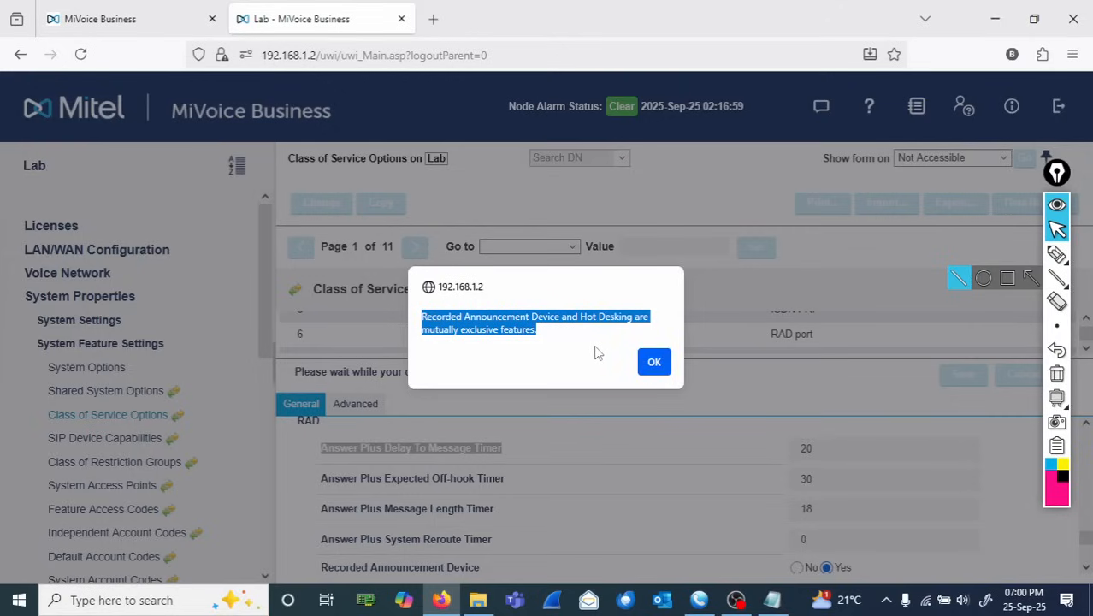
pyautogui.click(583, 324)
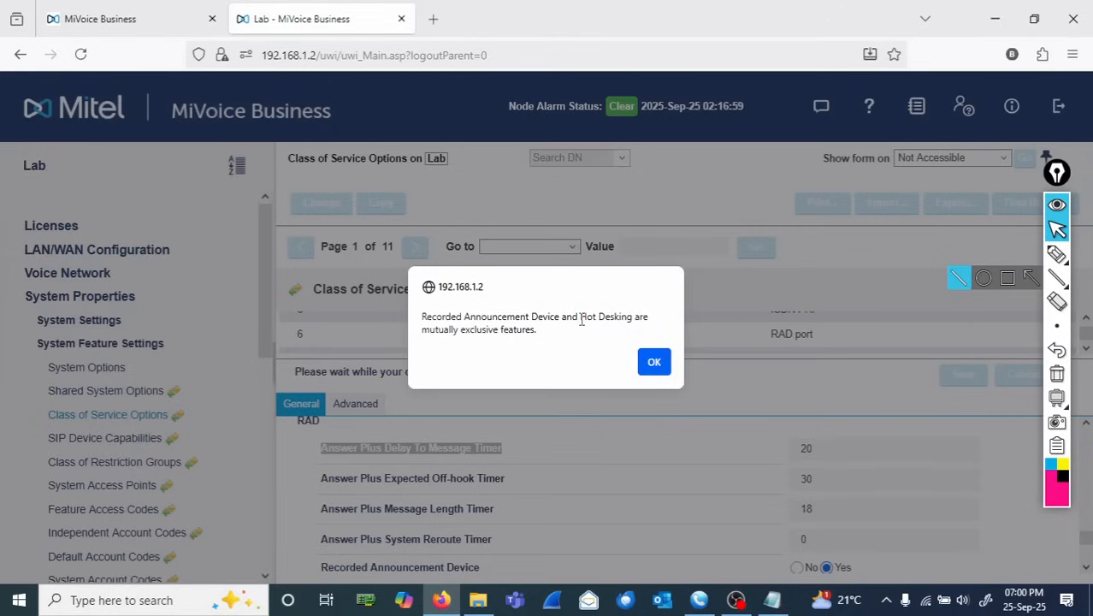
pyautogui.moveTo(582, 319); pyautogui.dragTo(630, 313)
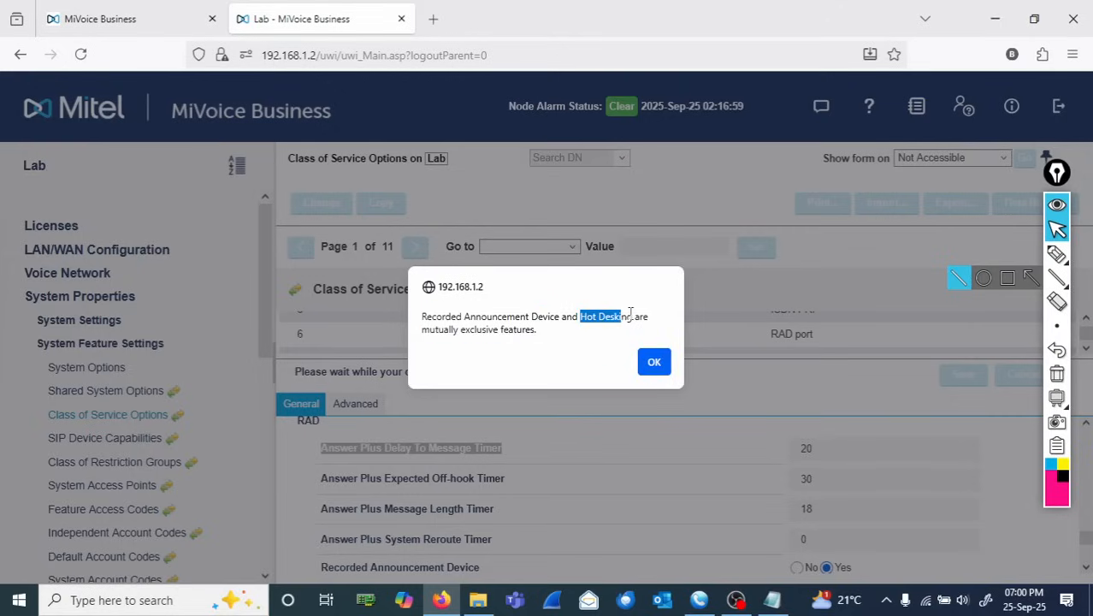
pyautogui.click(652, 362)
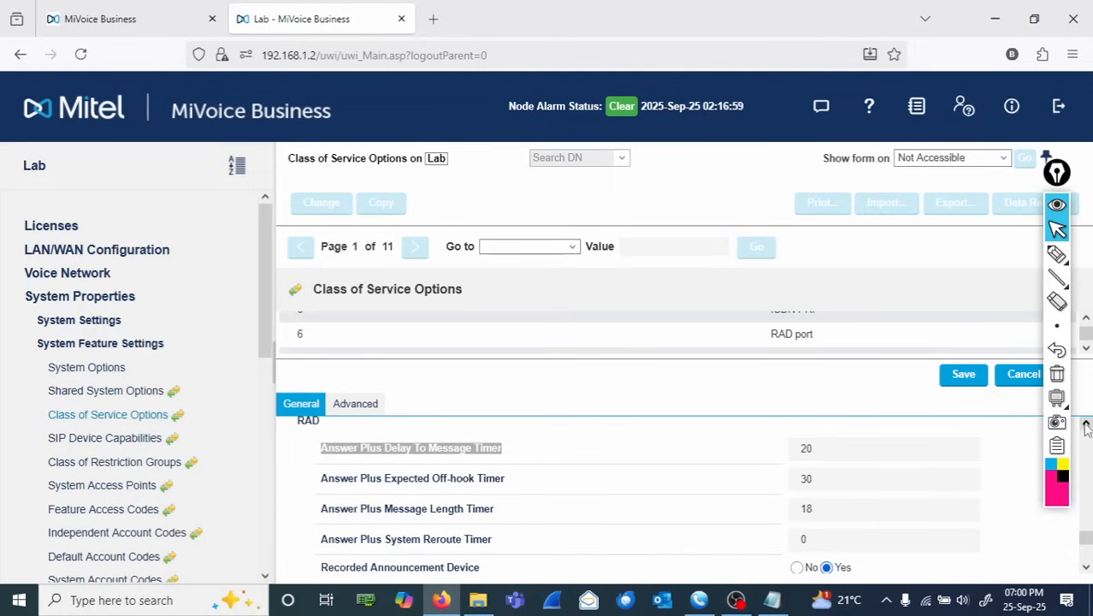
# - Set Hot Desk Login Accept to No and save the RAD port class of service
pyautogui.scroll(5, 1085, 425)
pyautogui.scroll(8, 1086, 426)
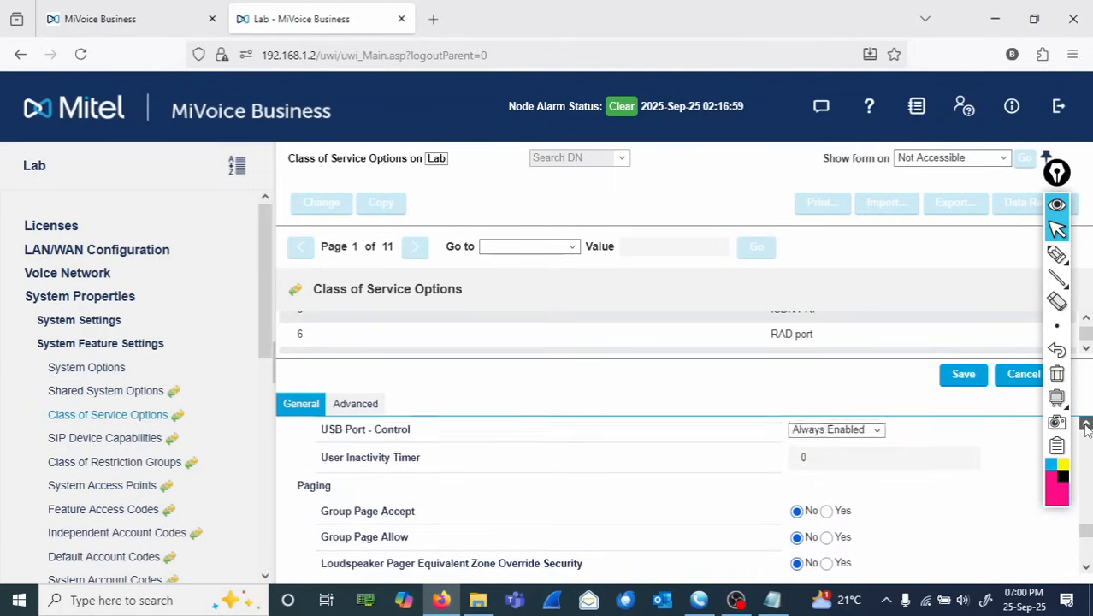
pyautogui.scroll(1, 1086, 425)
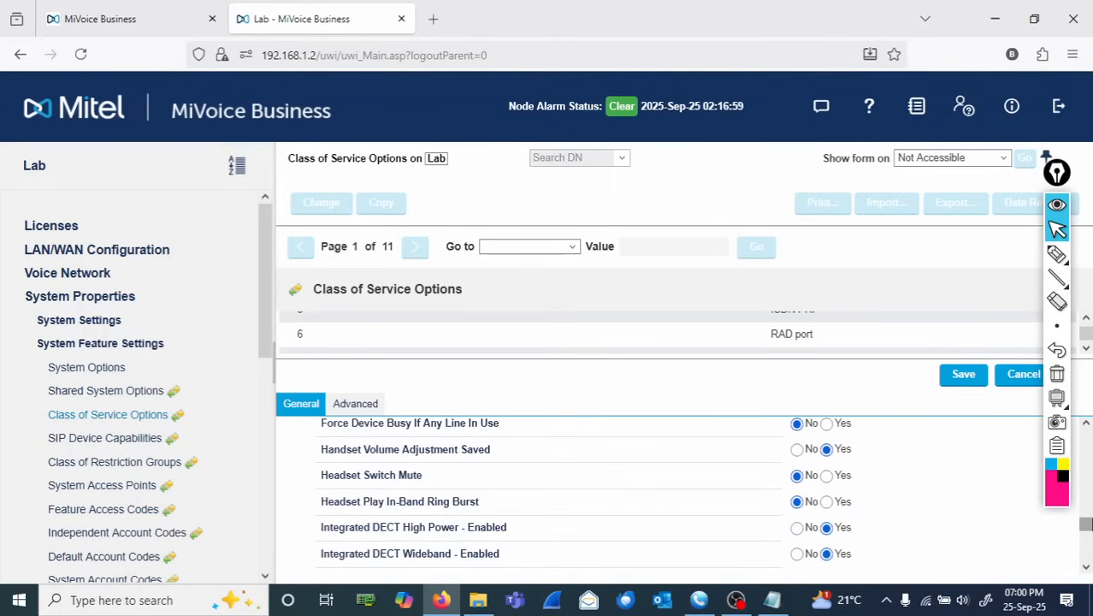
pyautogui.moveTo(1086, 532)
pyautogui.mouseDown()
pyautogui.moveTo(1086, 504)
pyautogui.moveTo(1086, 517)
pyautogui.mouseUp()
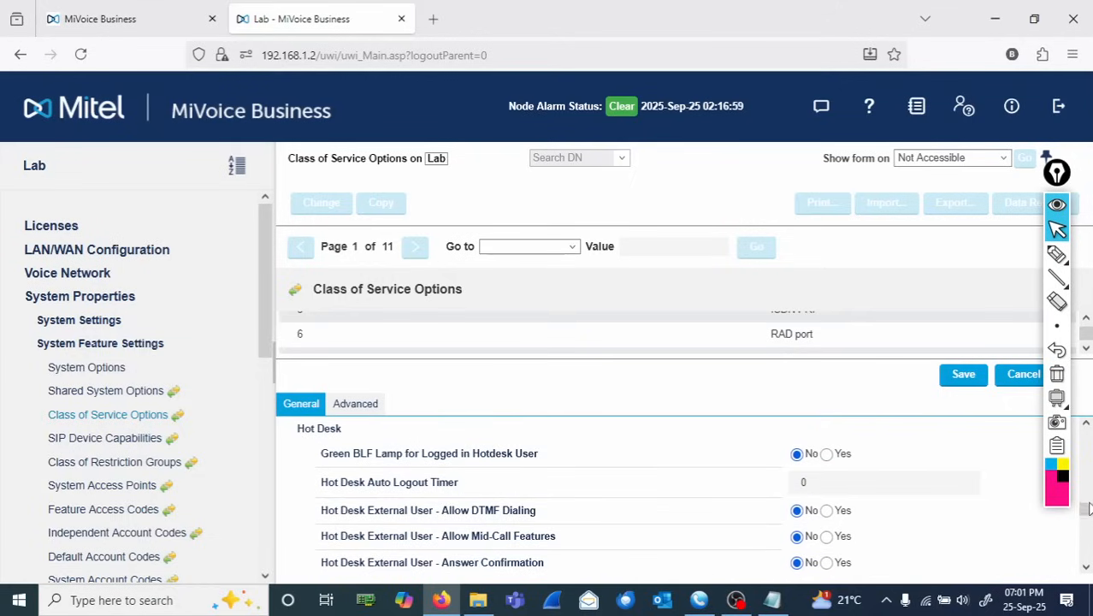
pyautogui.moveTo(1086, 509); pyautogui.dragTo(1086, 514)
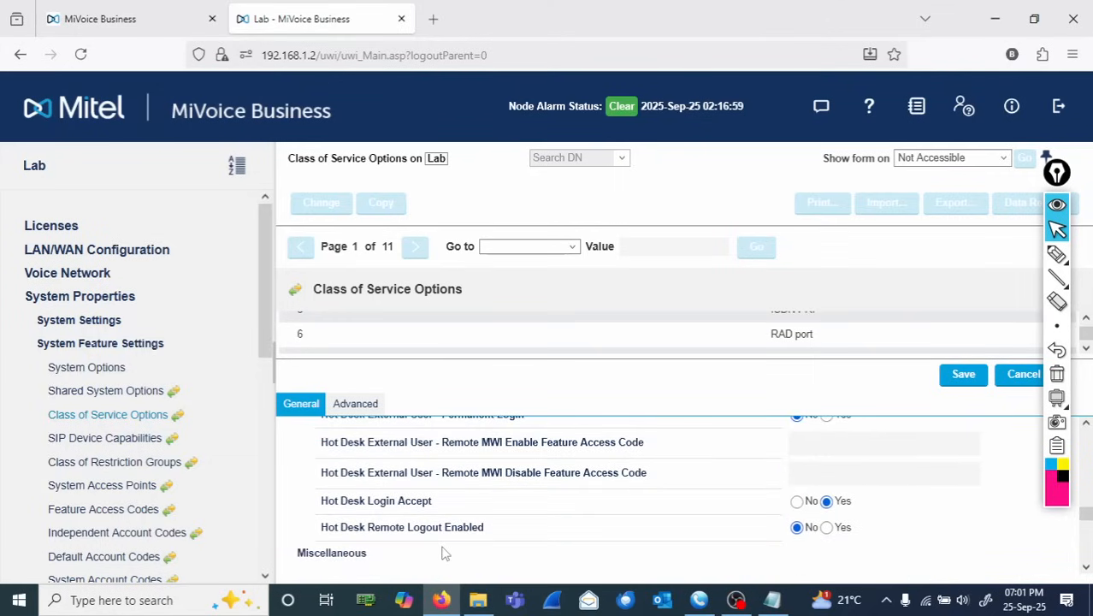
pyautogui.moveTo(435, 506); pyautogui.dragTo(309, 505)
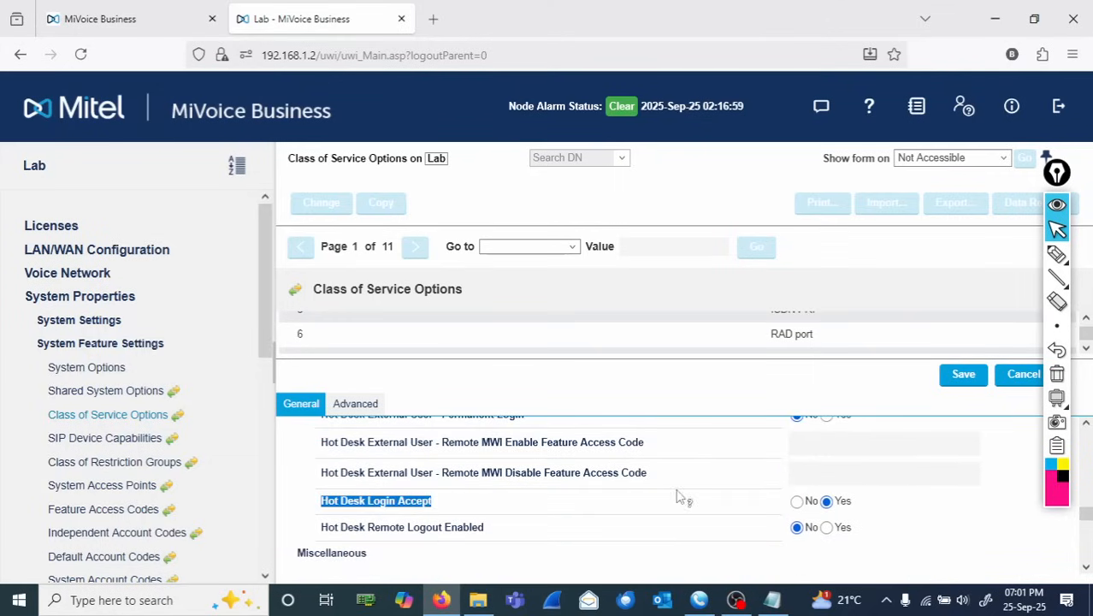
pyautogui.click(797, 502)
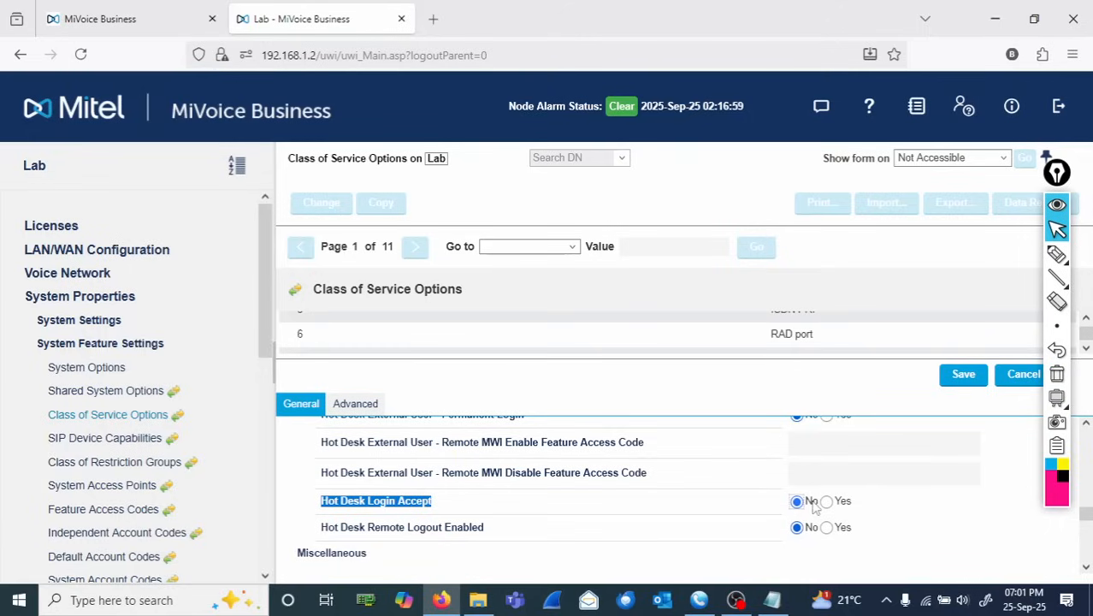
pyautogui.click(965, 384)
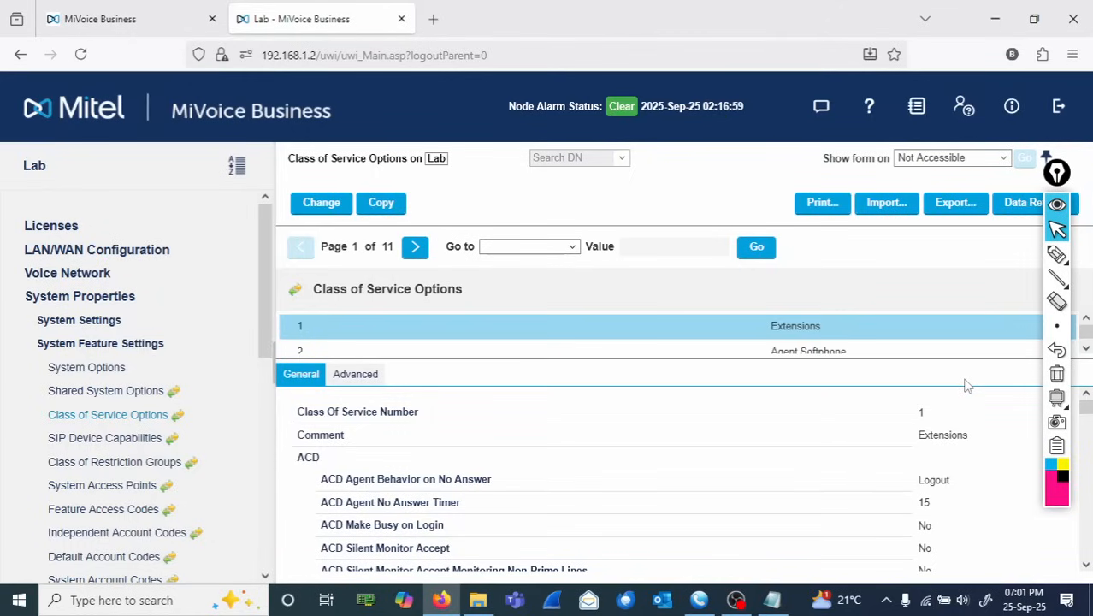
# - Expand the Voice Mail section to check which voice mail options are available
pyautogui.click(86, 299)
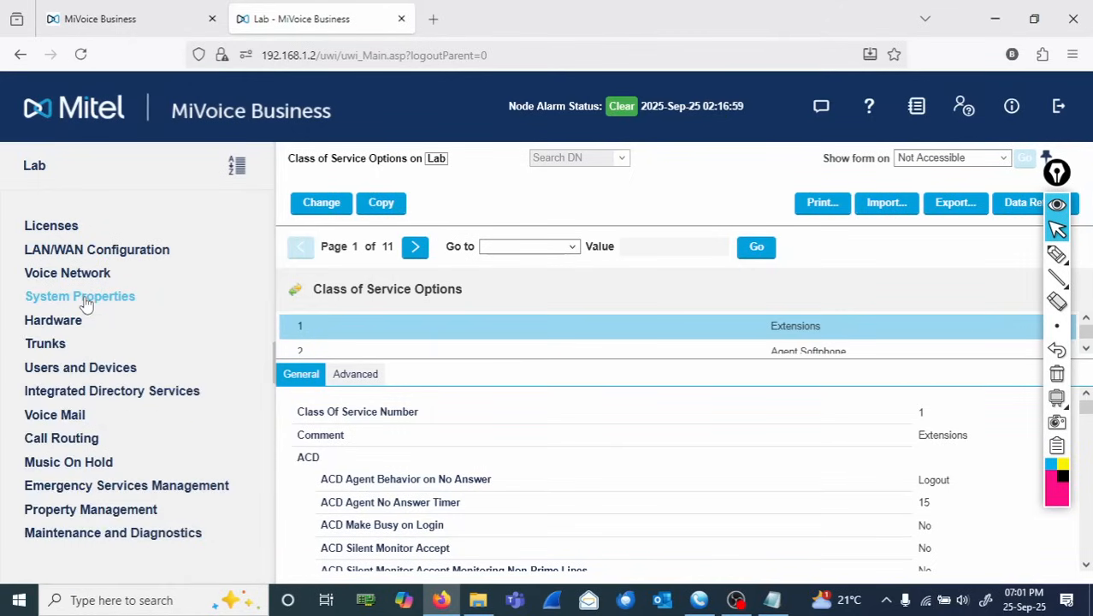
pyautogui.click(55, 415)
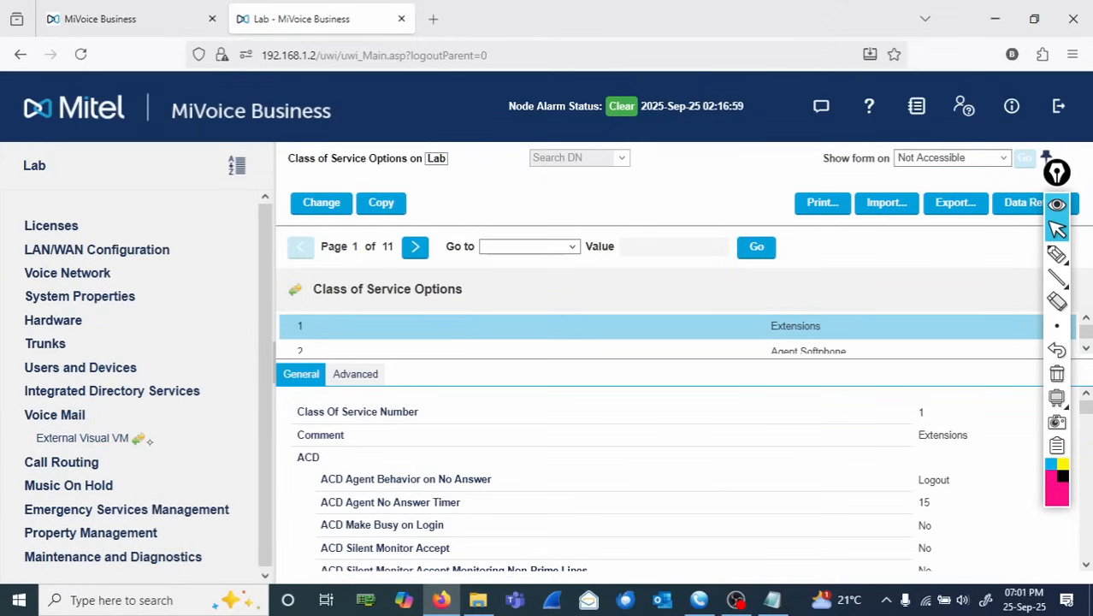
pyautogui.click(1057, 253)
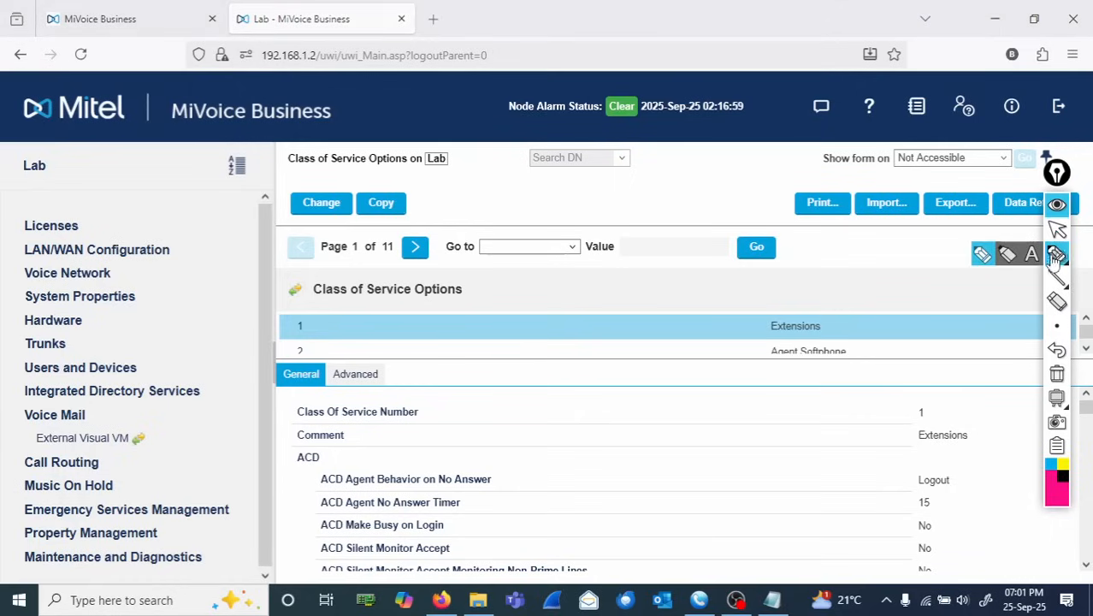
pyautogui.moveTo(168, 432)
pyautogui.mouseDown()
pyautogui.moveTo(36, 437)
pyautogui.moveTo(52, 451)
pyautogui.moveTo(166, 443)
pyautogui.moveTo(147, 435)
pyautogui.mouseUp()
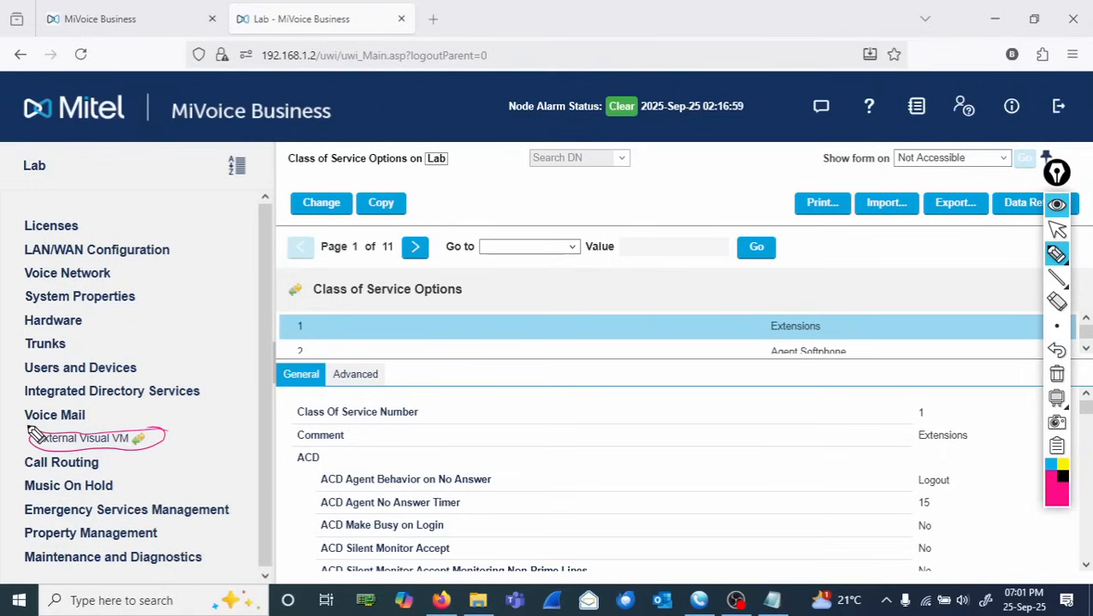
pyautogui.moveTo(21, 421); pyautogui.dragTo(26, 459)
pyautogui.moveTo(181, 424); pyautogui.dragTo(189, 458)
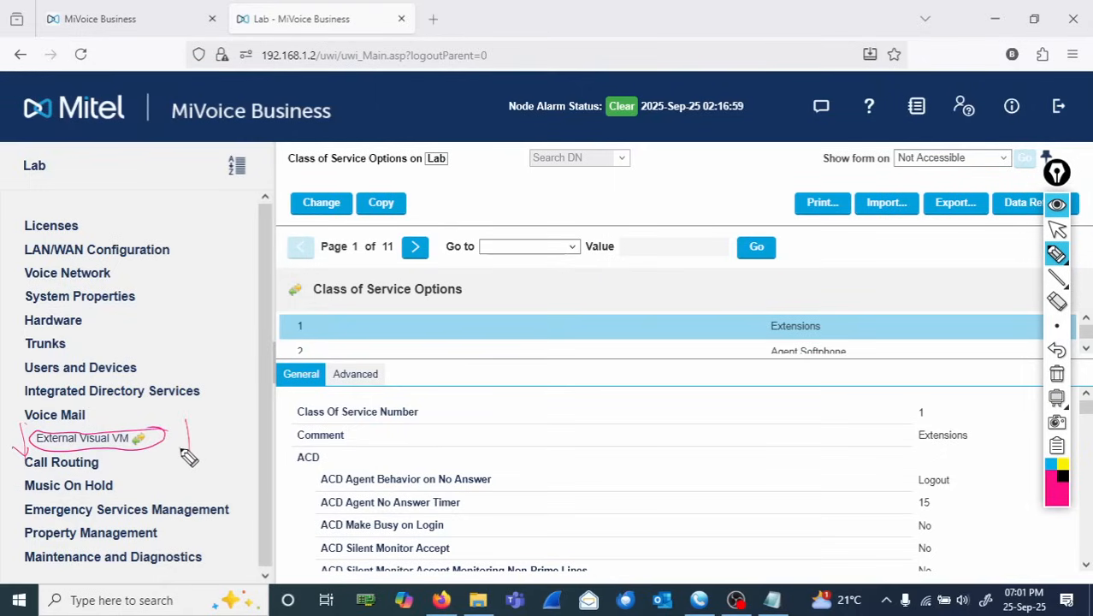
pyautogui.click(1058, 376)
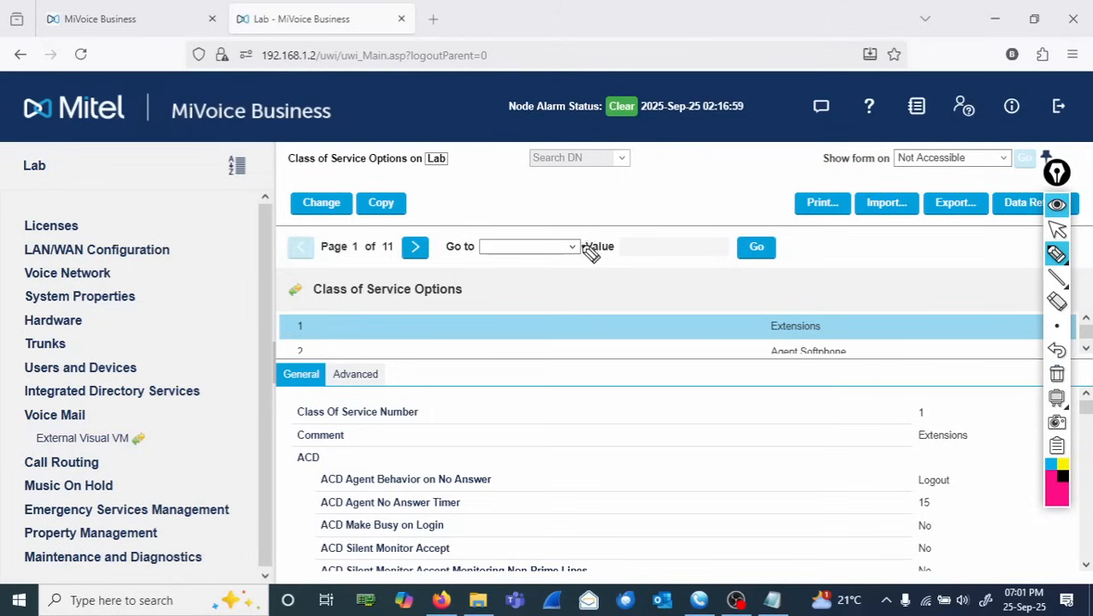
pyautogui.click(1057, 229)
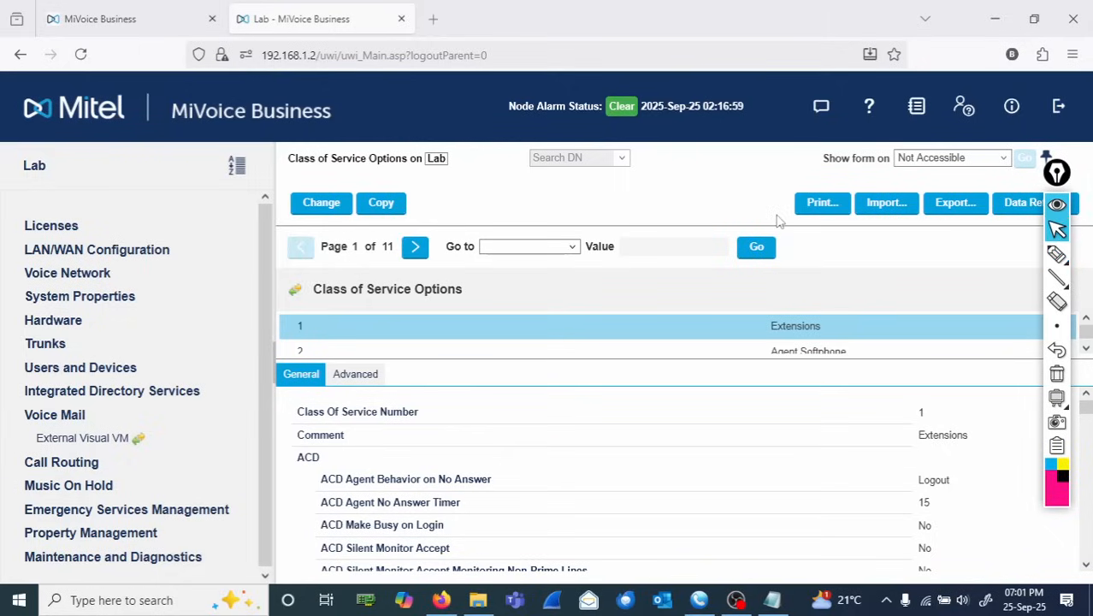
# - Allocate 10 Embedded Voice Mail licenses in License and Option Selection and save, accepting the reboot and trial prompts
pyautogui.click(58, 226)
pyautogui.click(120, 250)
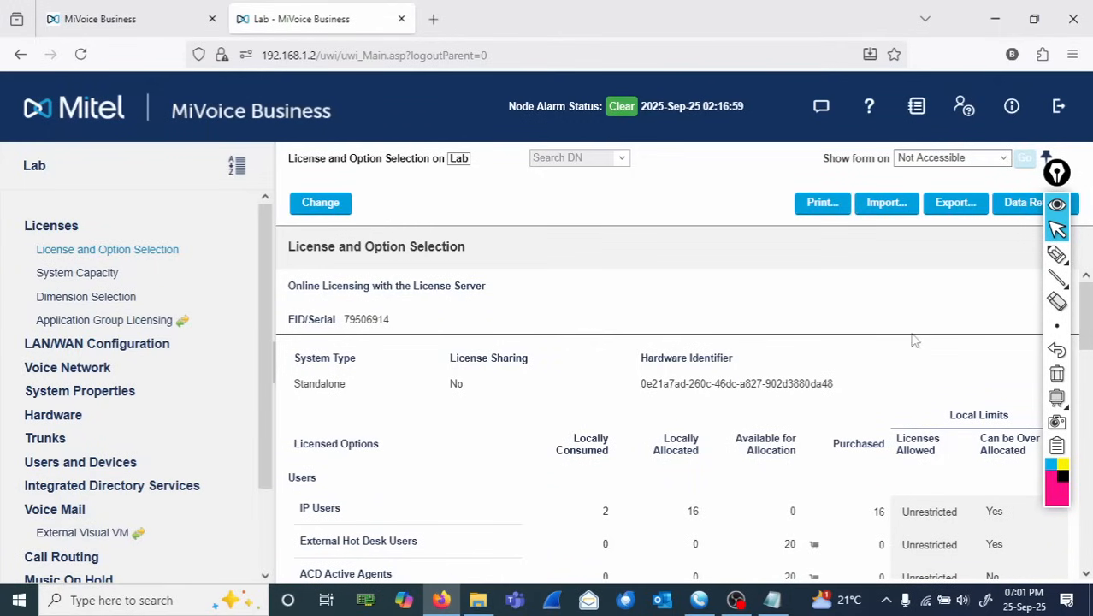
pyautogui.scroll(-2, 1086, 339)
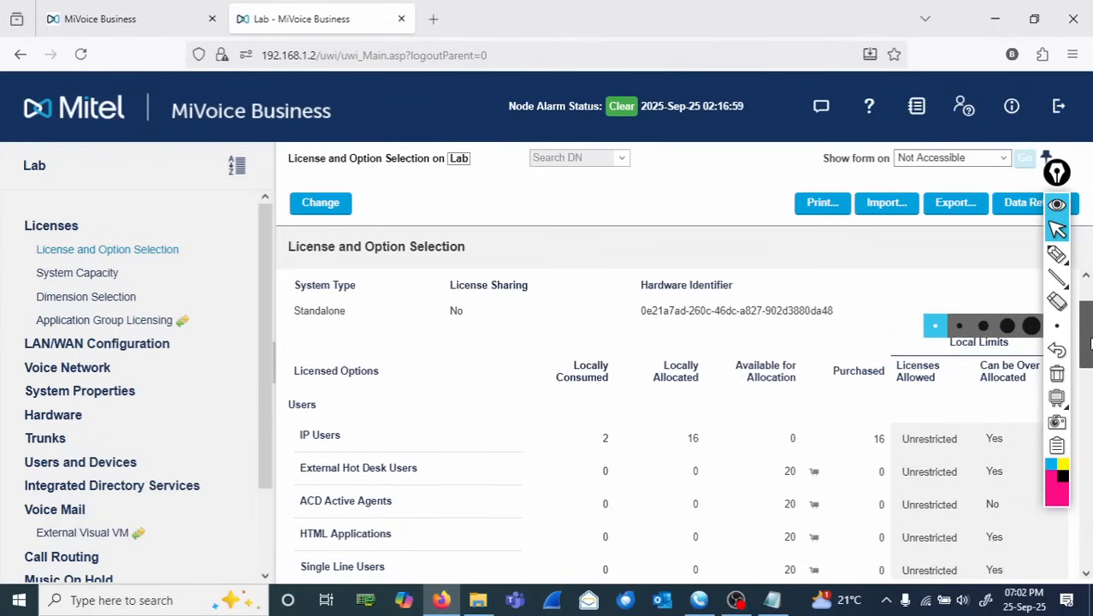
pyautogui.moveTo(1089, 342); pyautogui.dragTo(1089, 402)
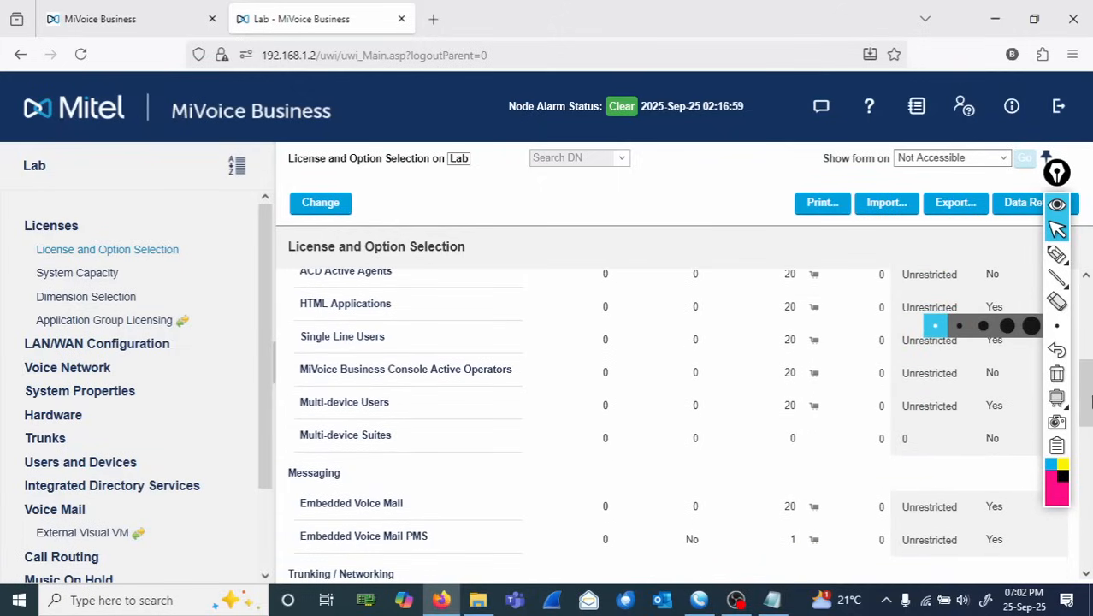
pyautogui.click(308, 202)
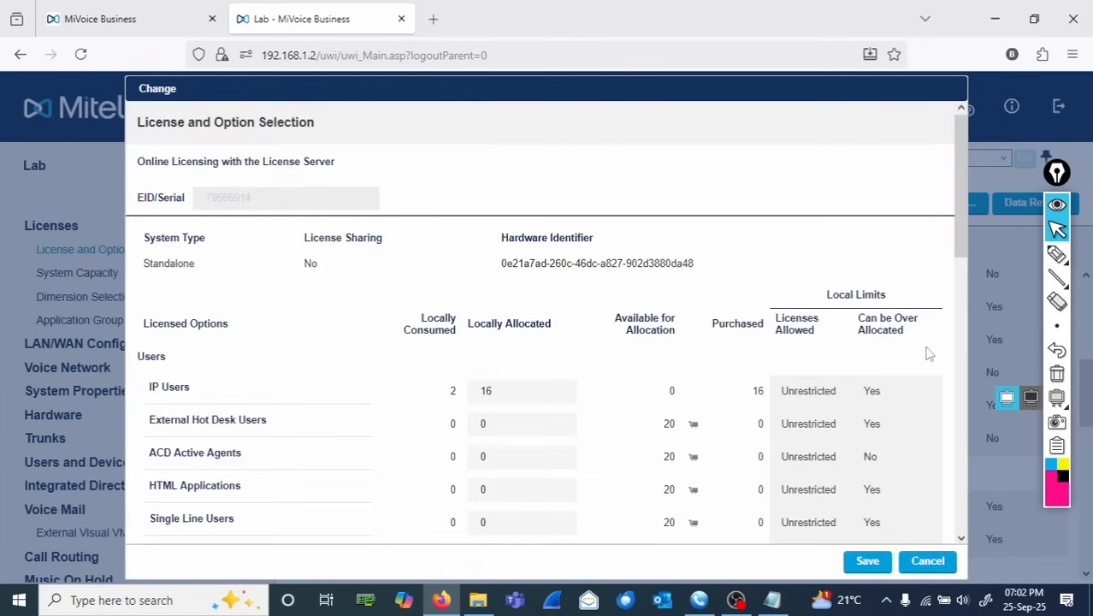
pyautogui.moveTo(955, 238); pyautogui.dragTo(965, 340)
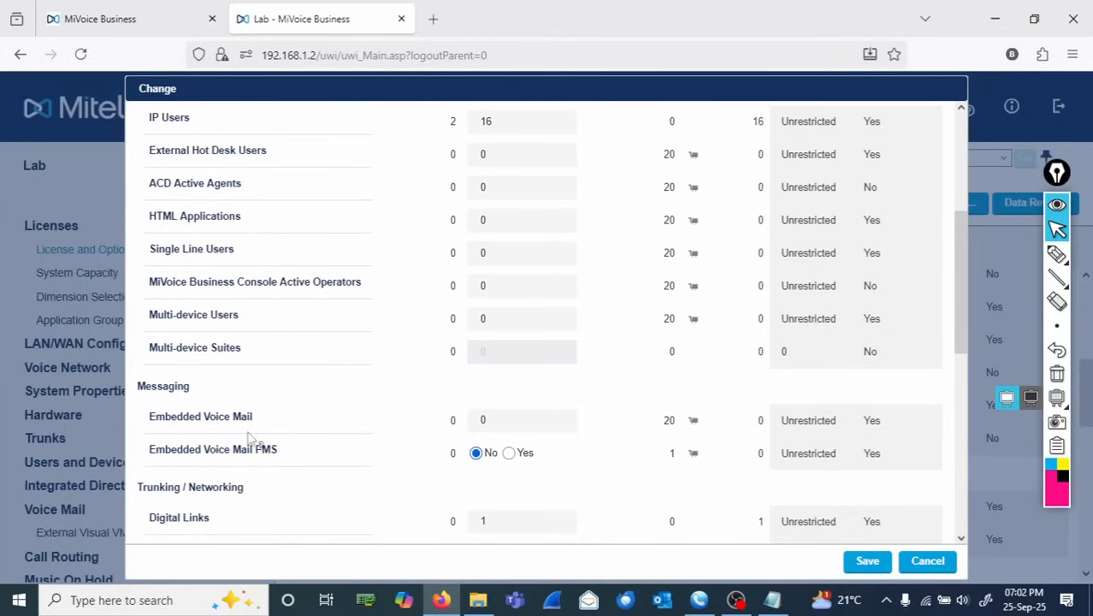
pyautogui.moveTo(272, 428); pyautogui.dragTo(183, 417)
pyautogui.click(488, 426)
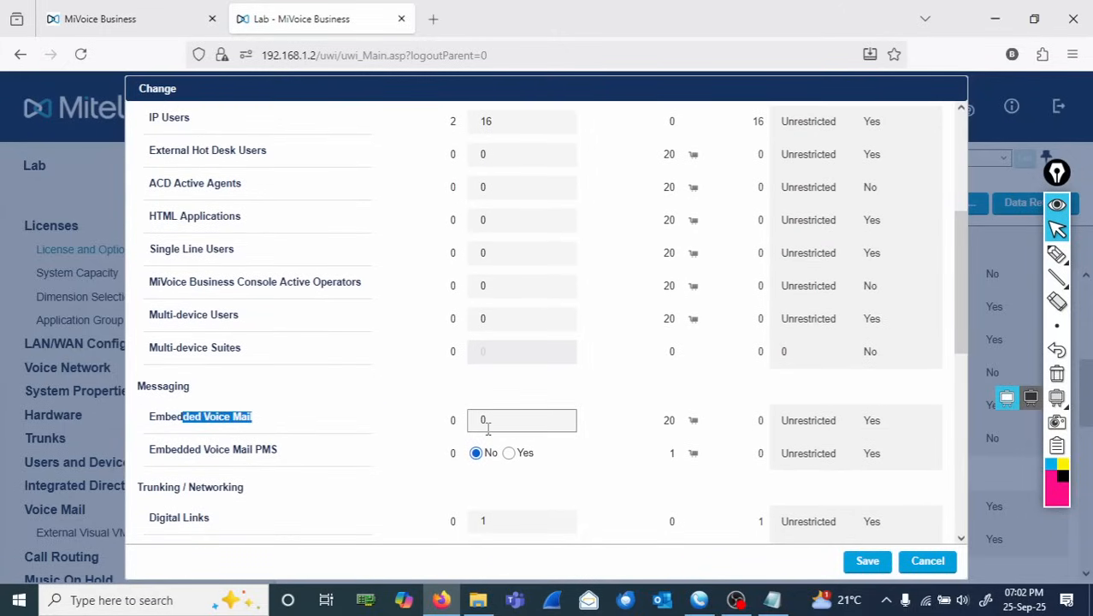
pyautogui.click(484, 425)
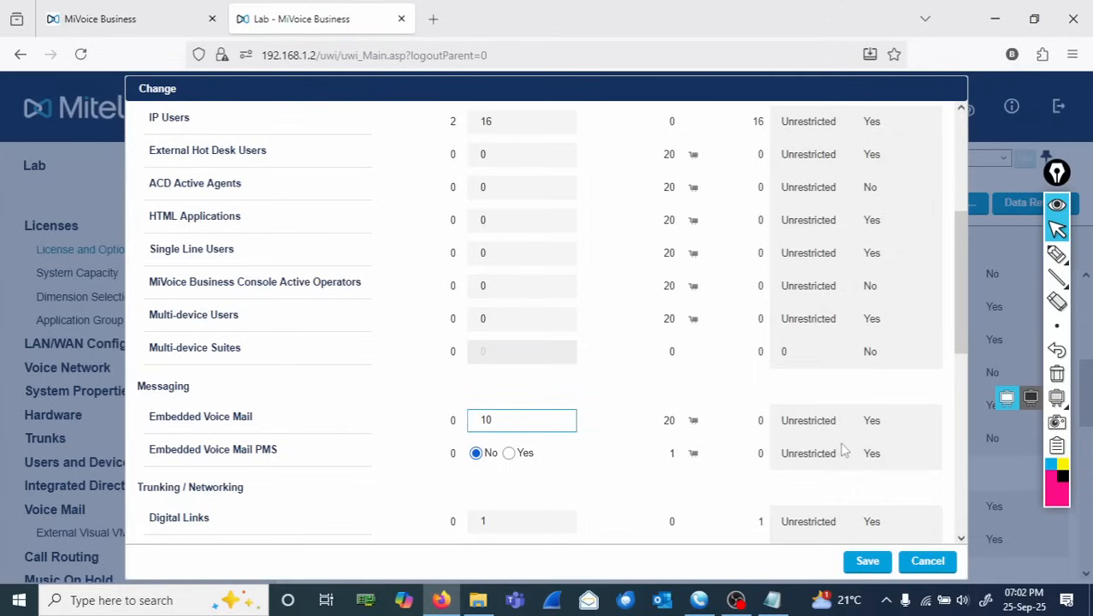
pyautogui.click(866, 564)
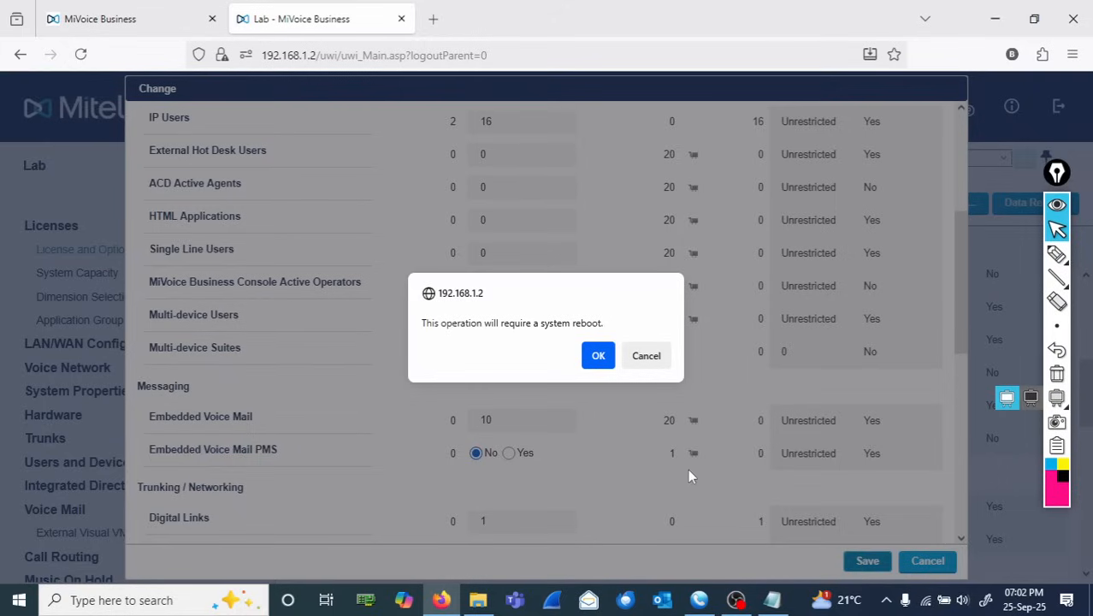
pyautogui.click(598, 355)
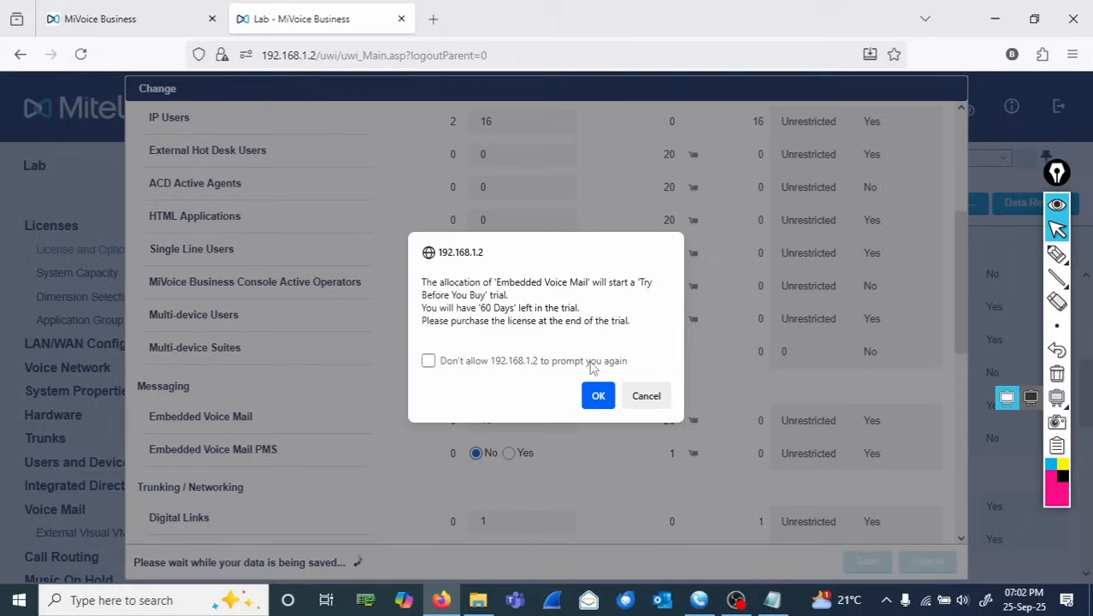
pyautogui.click(598, 395)
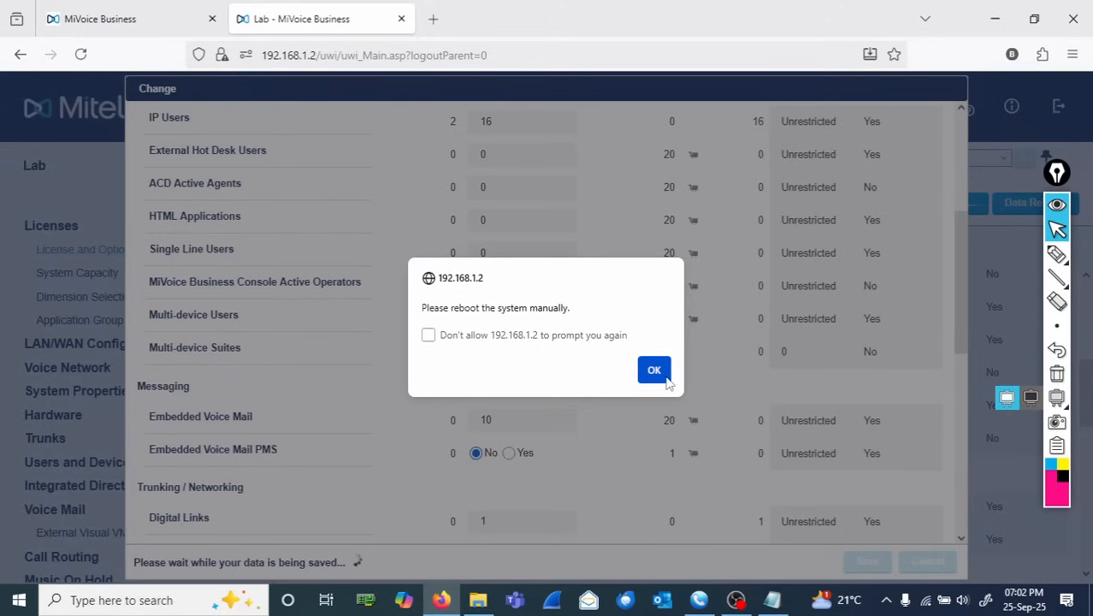
pyautogui.click(654, 369)
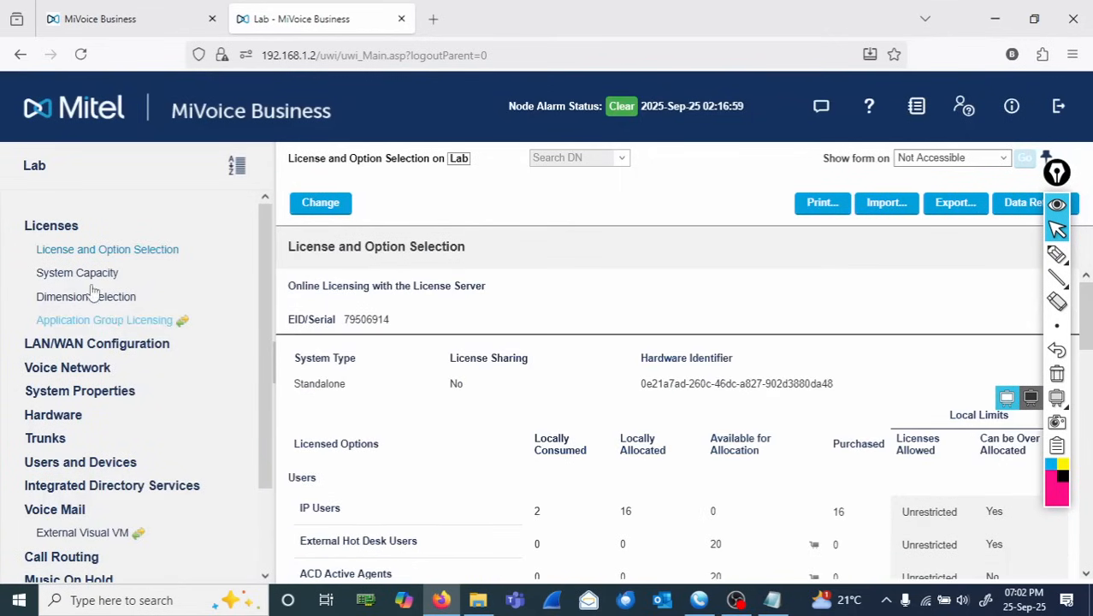
# - Run the RESET SYSTEM maintenance command and confirm it to reboot the system
pyautogui.click(60, 228)
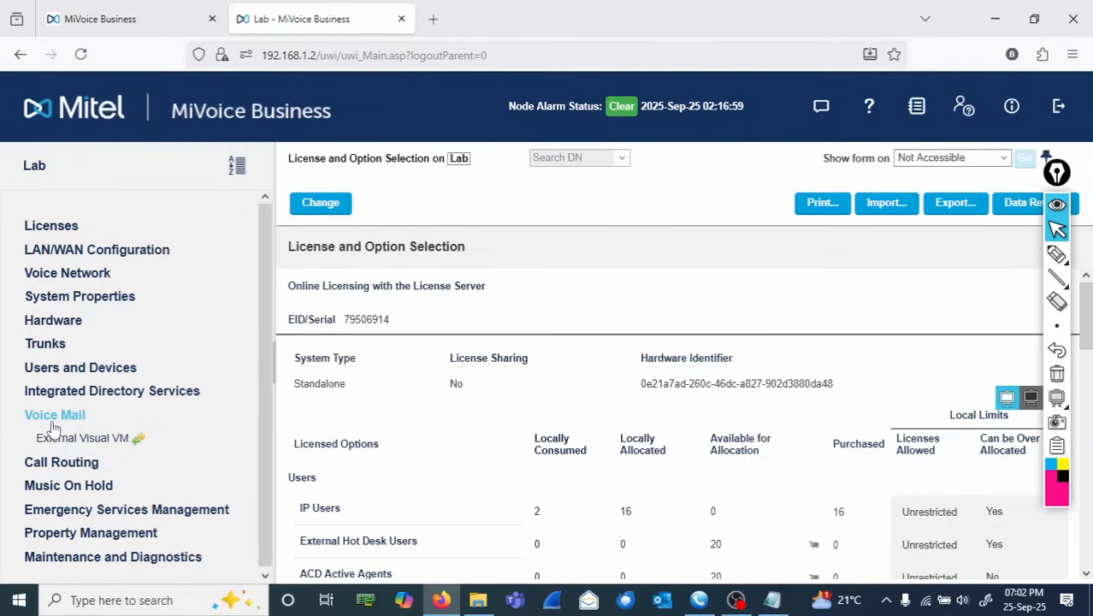
pyautogui.click(147, 534)
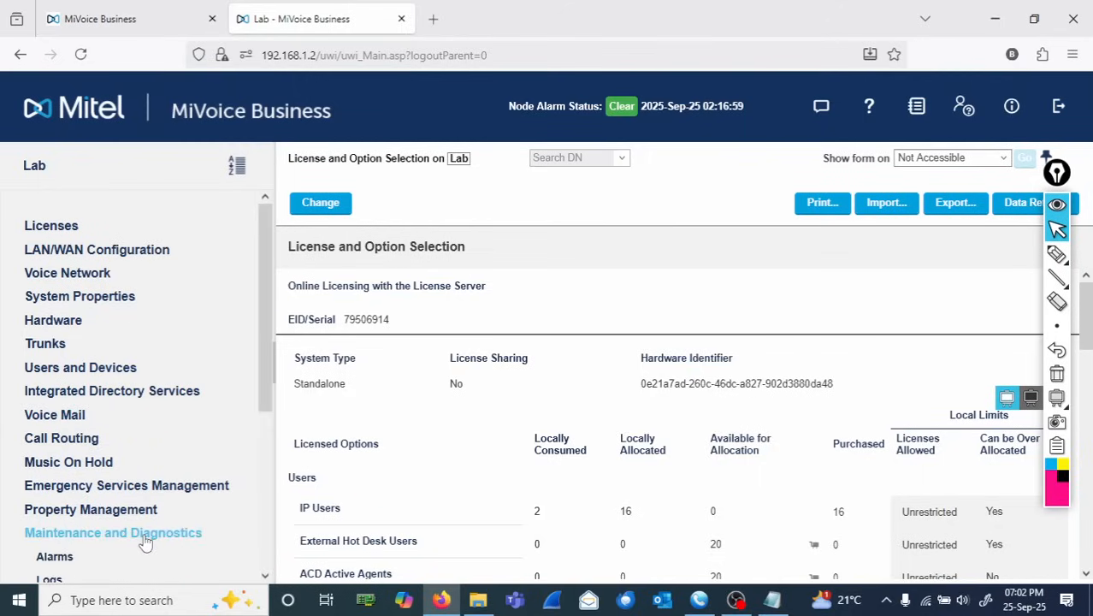
pyautogui.moveTo(266, 393); pyautogui.dragTo(287, 539)
pyautogui.click(103, 531)
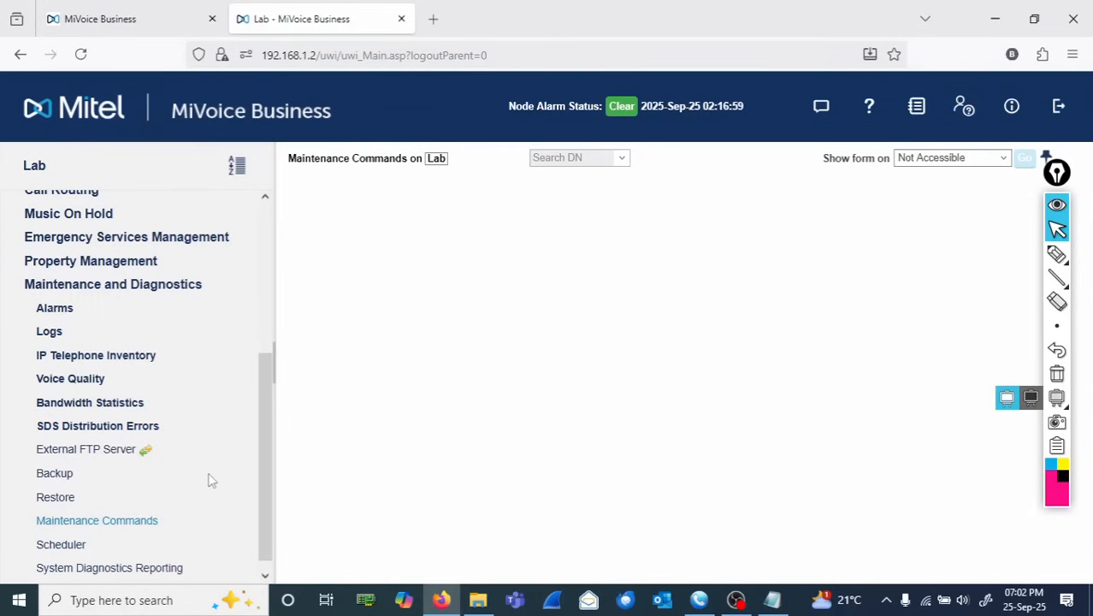
pyautogui.click(462, 266)
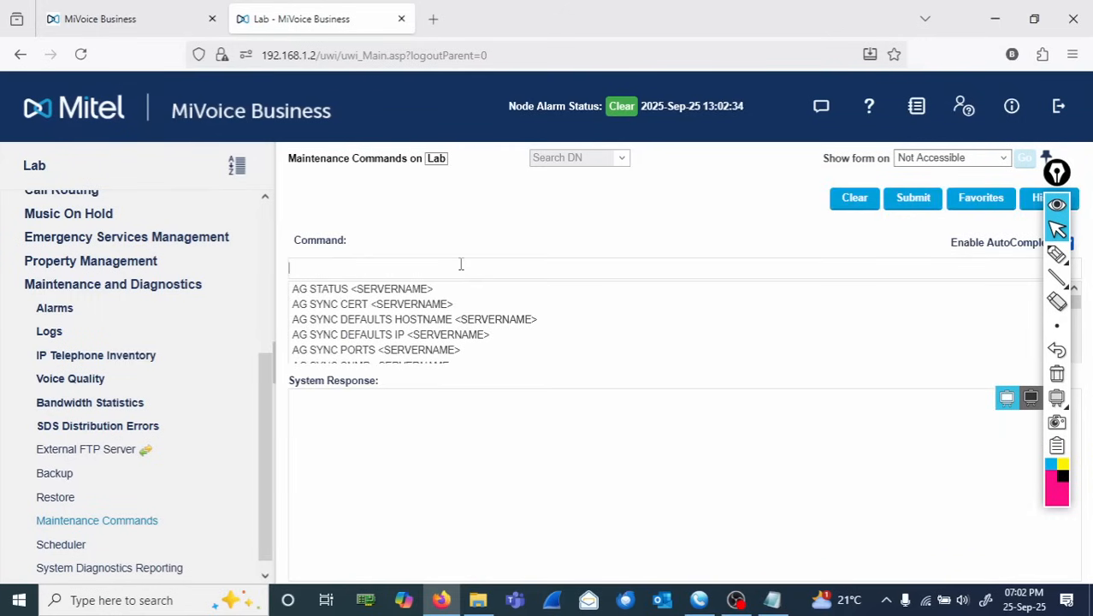
pyautogui.write('res')
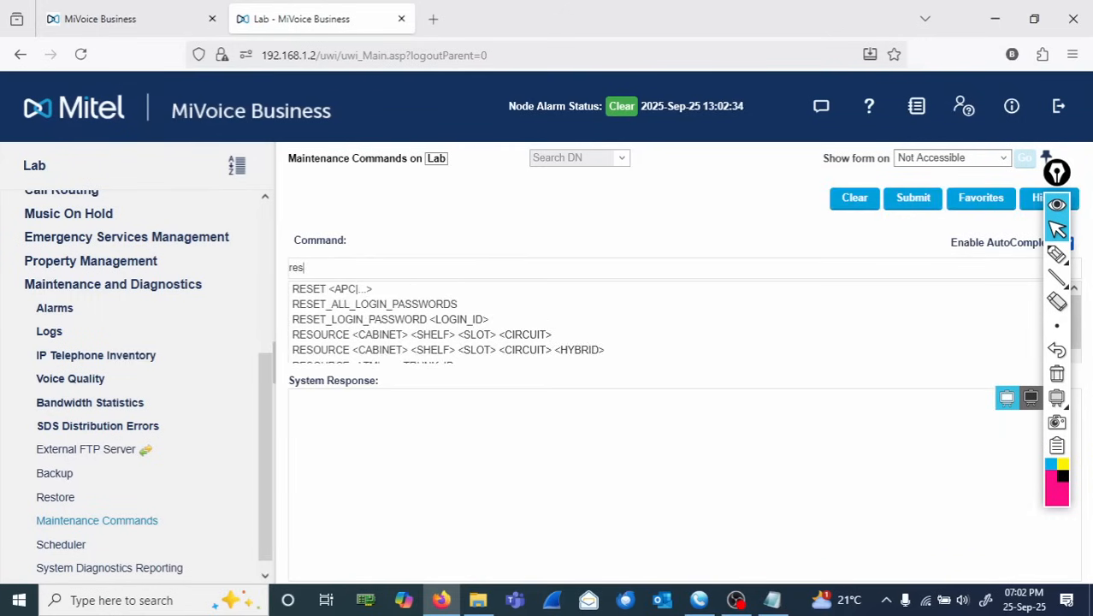
pyautogui.write('et')
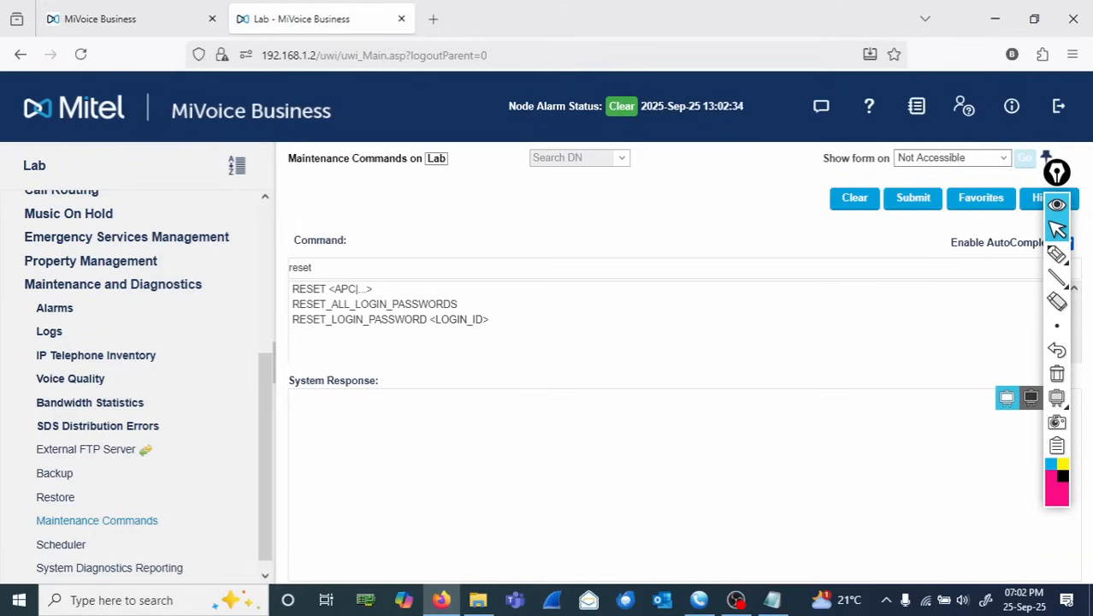
pyautogui.write(' SYSTEM')
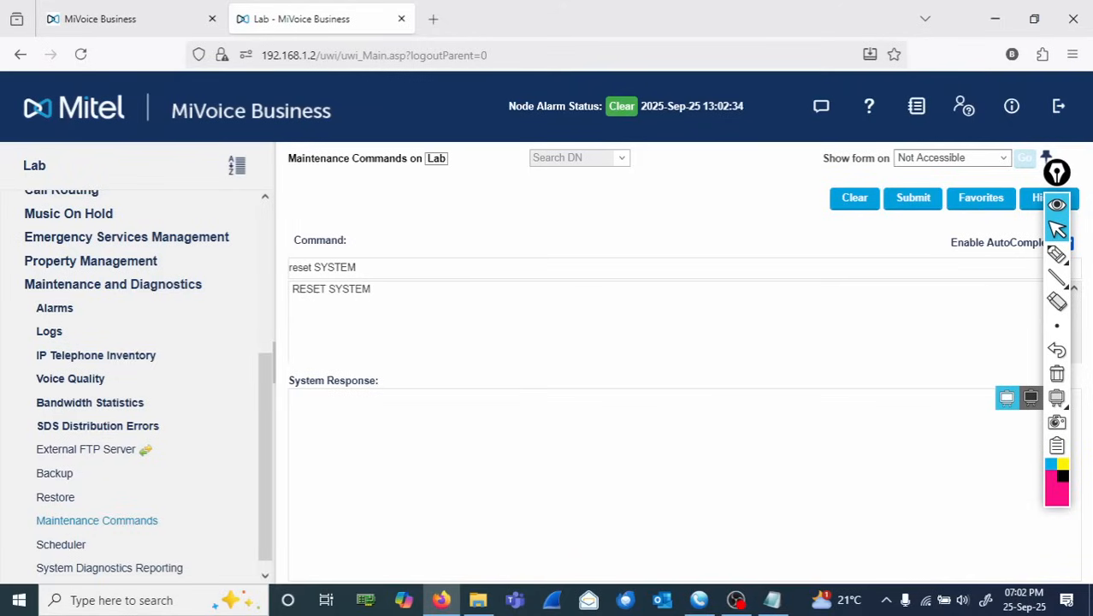
pyautogui.click(358, 292)
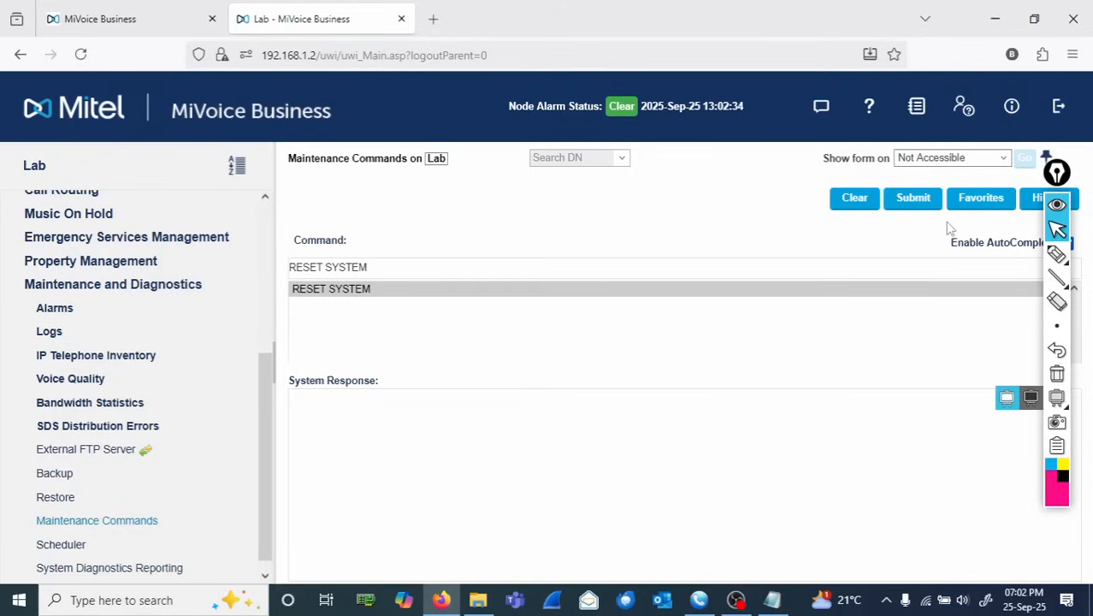
pyautogui.click(922, 209)
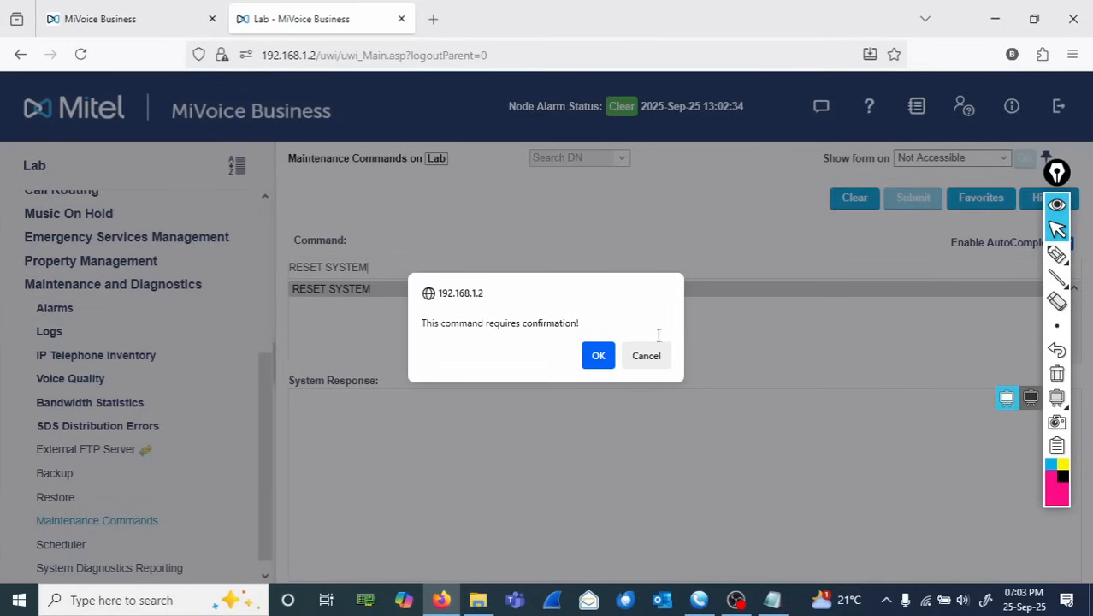
pyautogui.click(601, 358)
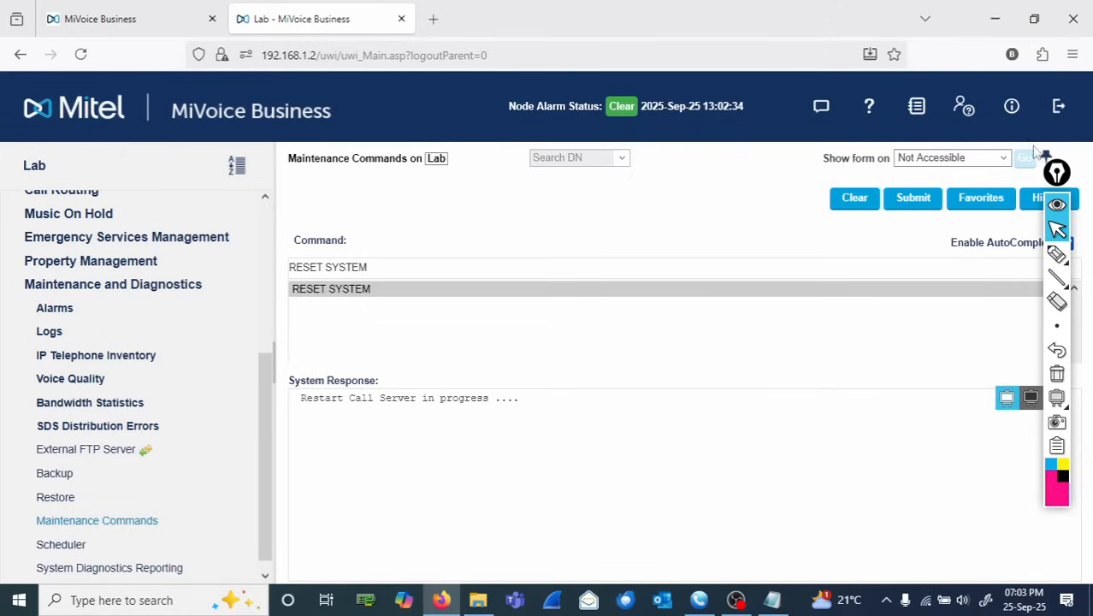
# - Log out and log back in with the system login ID and account password, declining to save the password
pyautogui.click(1058, 108)
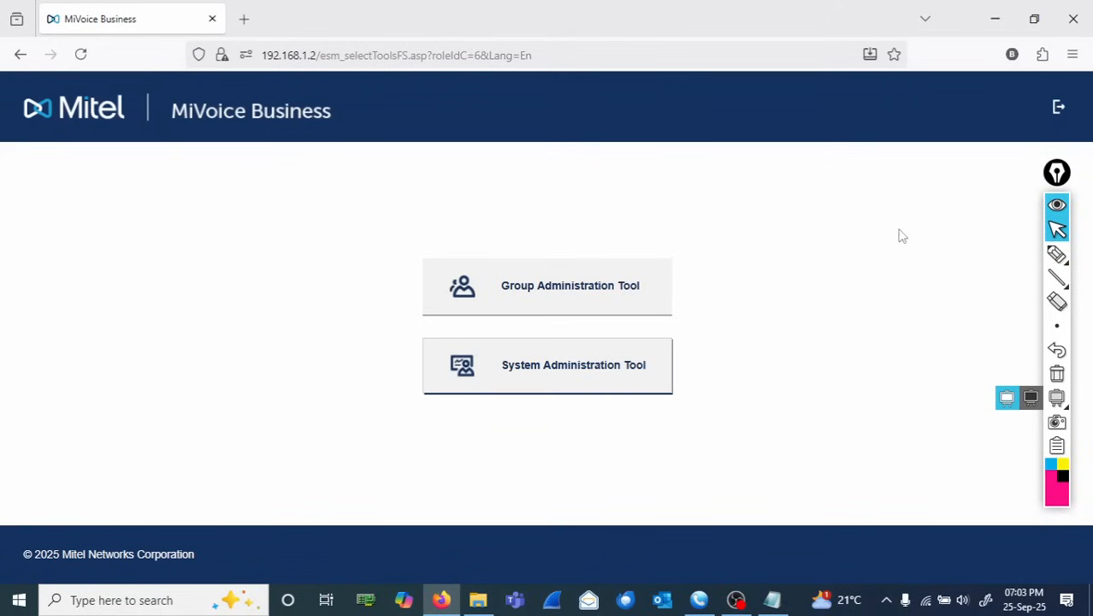
pyautogui.click(1059, 108)
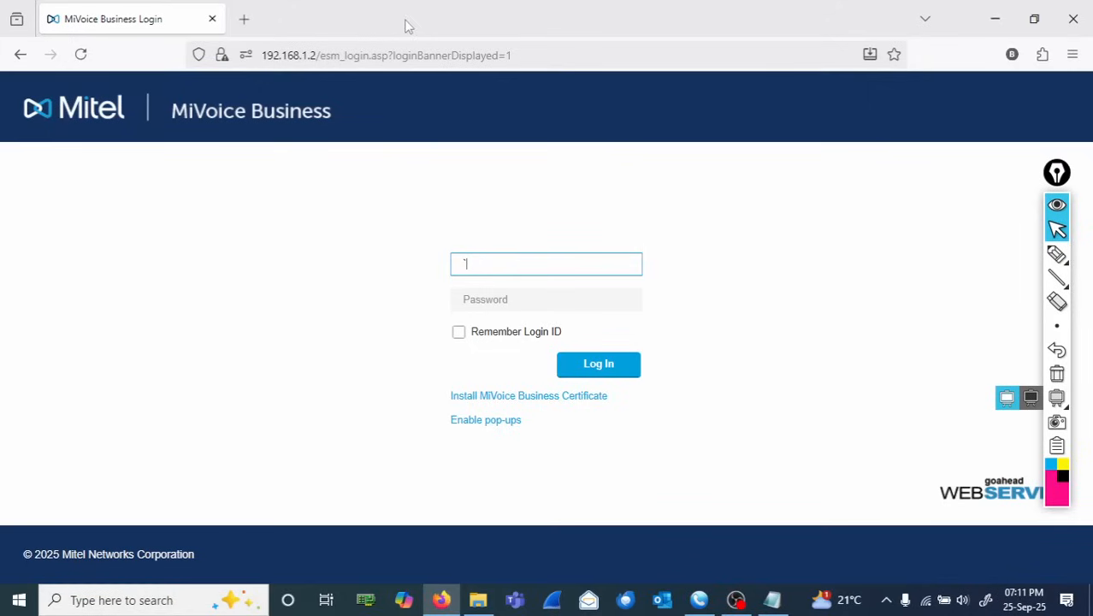
pyautogui.press('BackSpace')
pyautogui.write('system')
pyautogui.press('Tab')
pyautogui.write('pa')
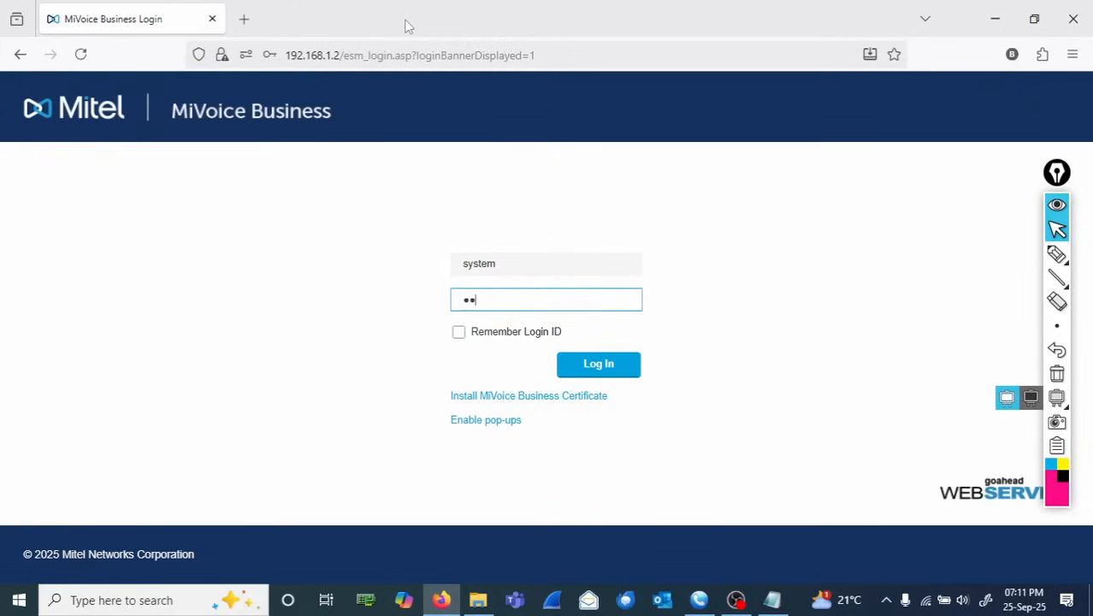
pyautogui.press('Return')
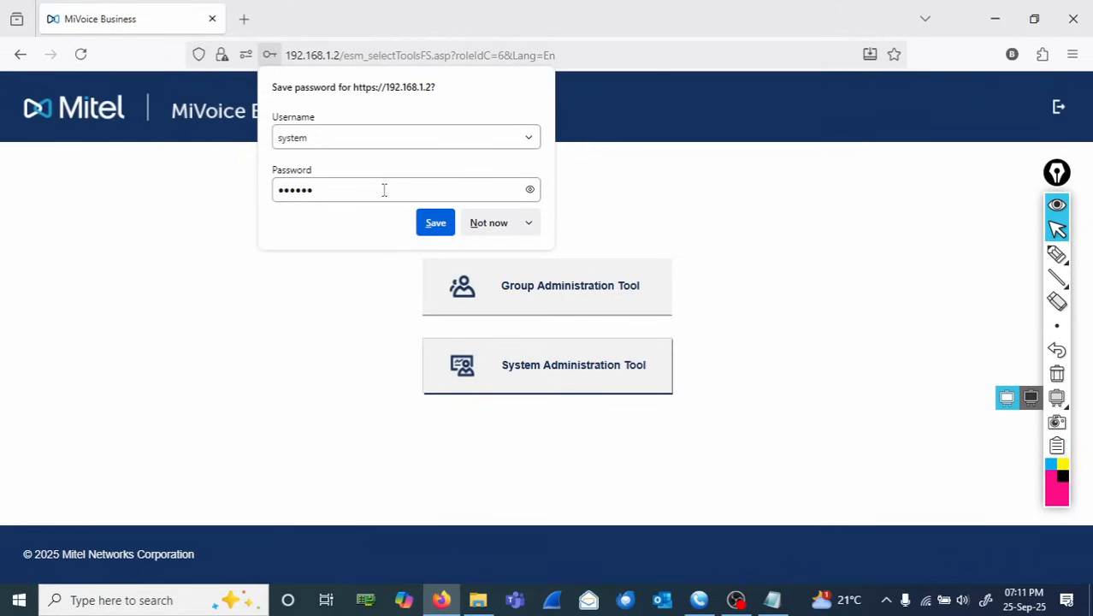
pyautogui.click(483, 223)
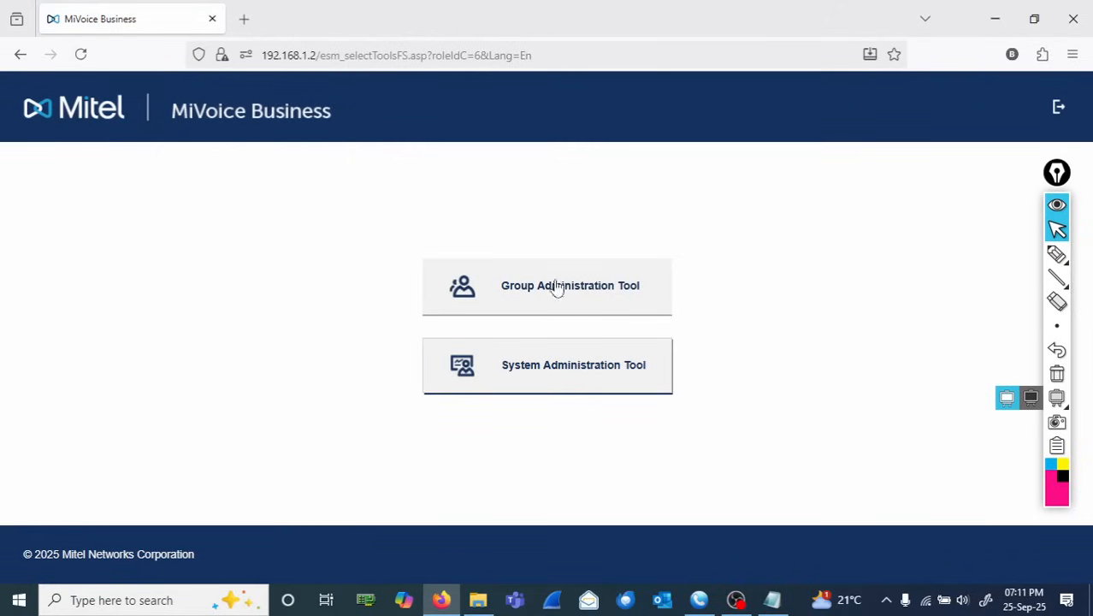
# - Open the System Administration Tool and expand the Voice Mail section
pyautogui.click(588, 353)
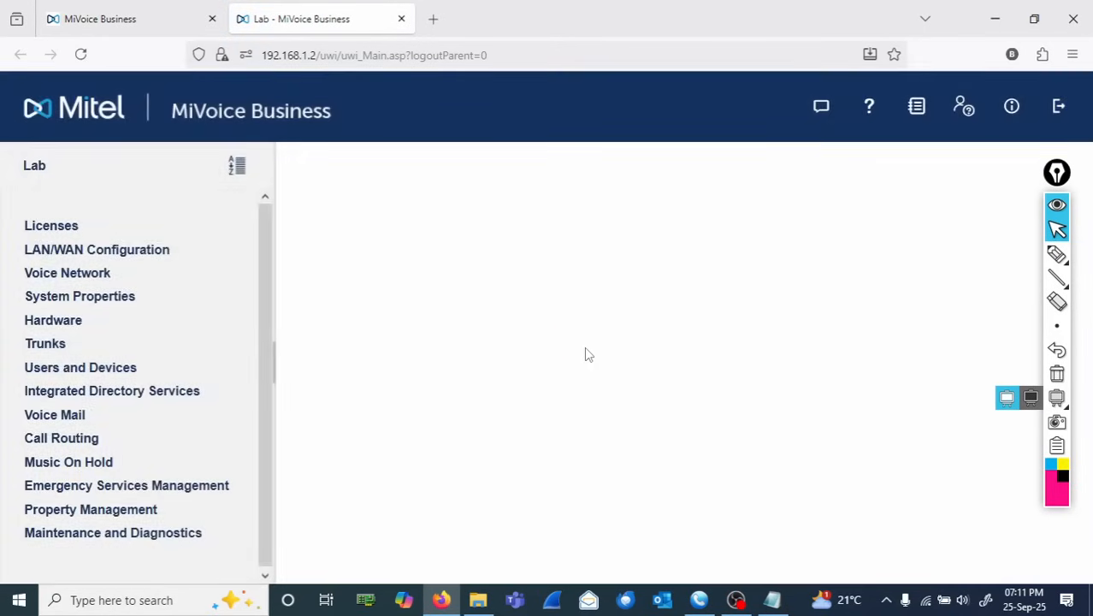
pyautogui.click(65, 418)
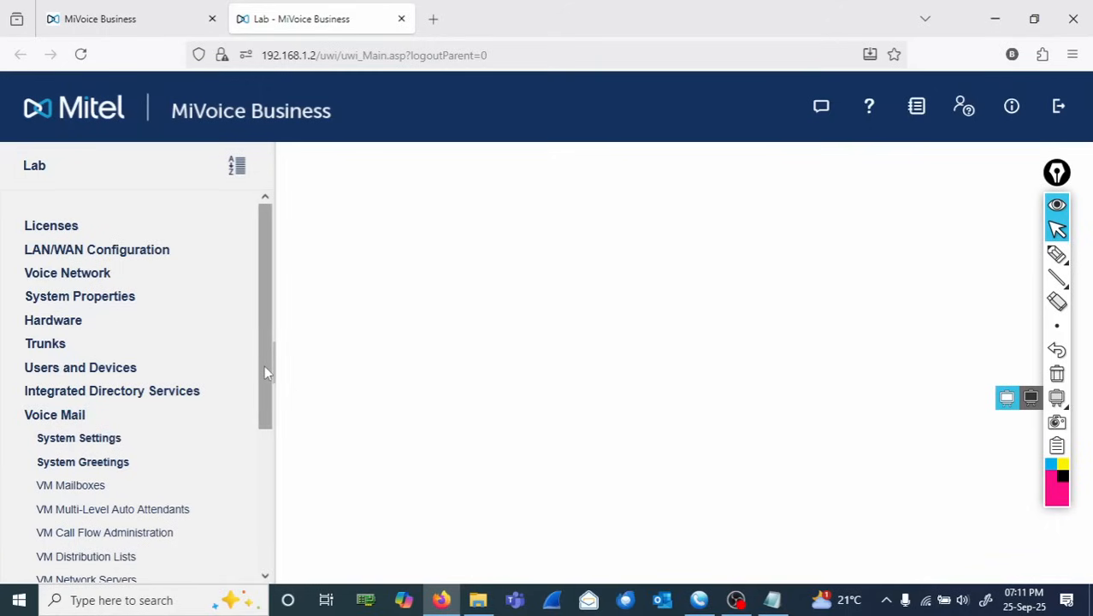
pyautogui.click(1058, 254)
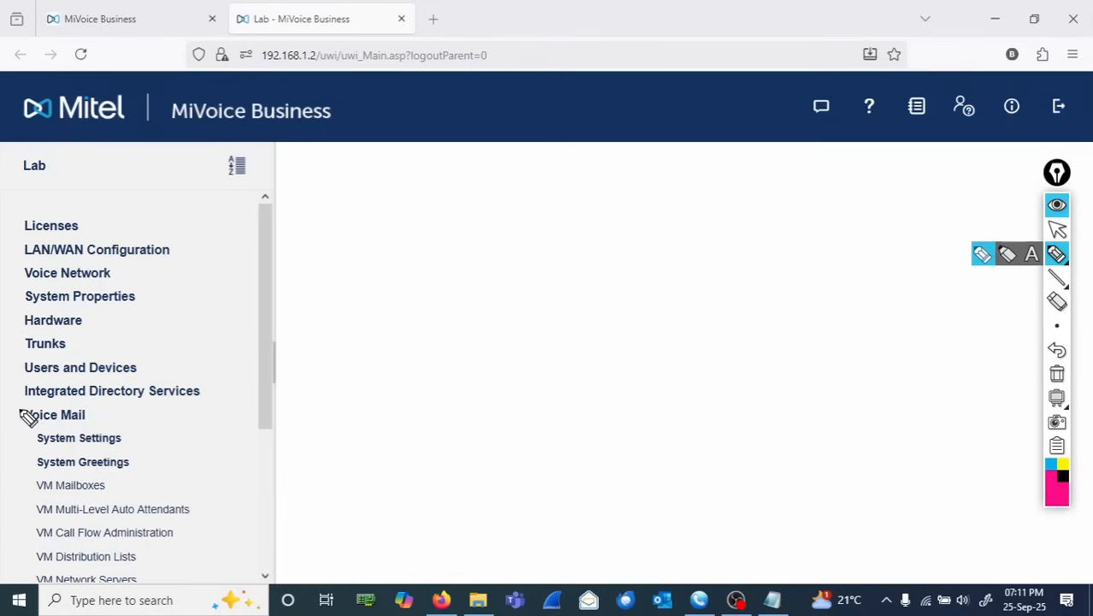
pyautogui.moveTo(19, 408)
pyautogui.mouseDown()
pyautogui.moveTo(169, 395)
pyautogui.moveTo(203, 540)
pyautogui.moveTo(168, 578)
pyautogui.moveTo(36, 574)
pyautogui.moveTo(6, 494)
pyautogui.moveTo(12, 415)
pyautogui.mouseUp()
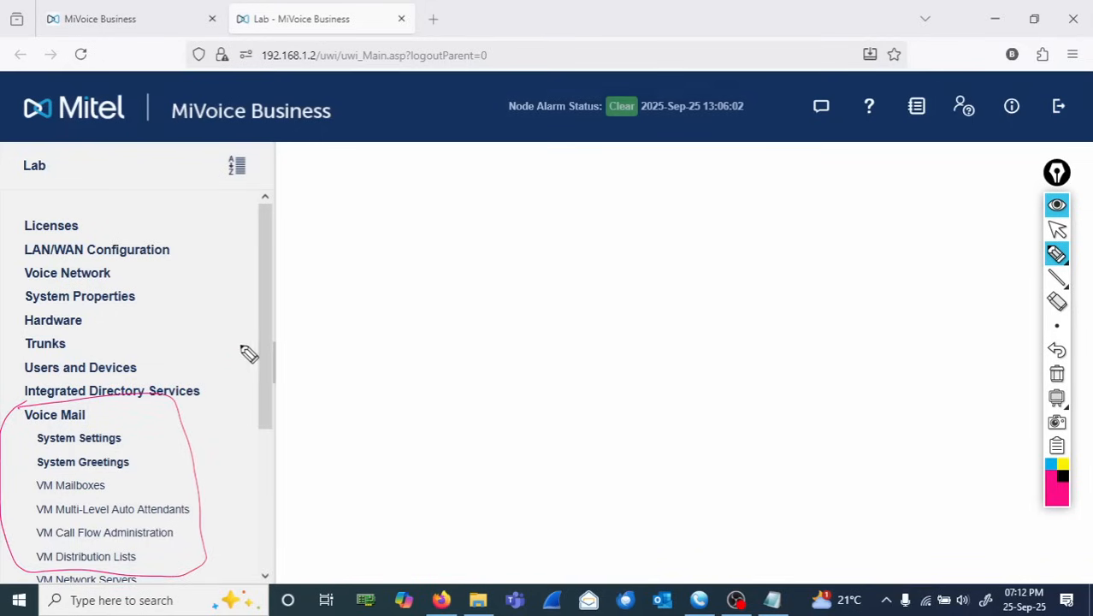
pyautogui.click(1057, 374)
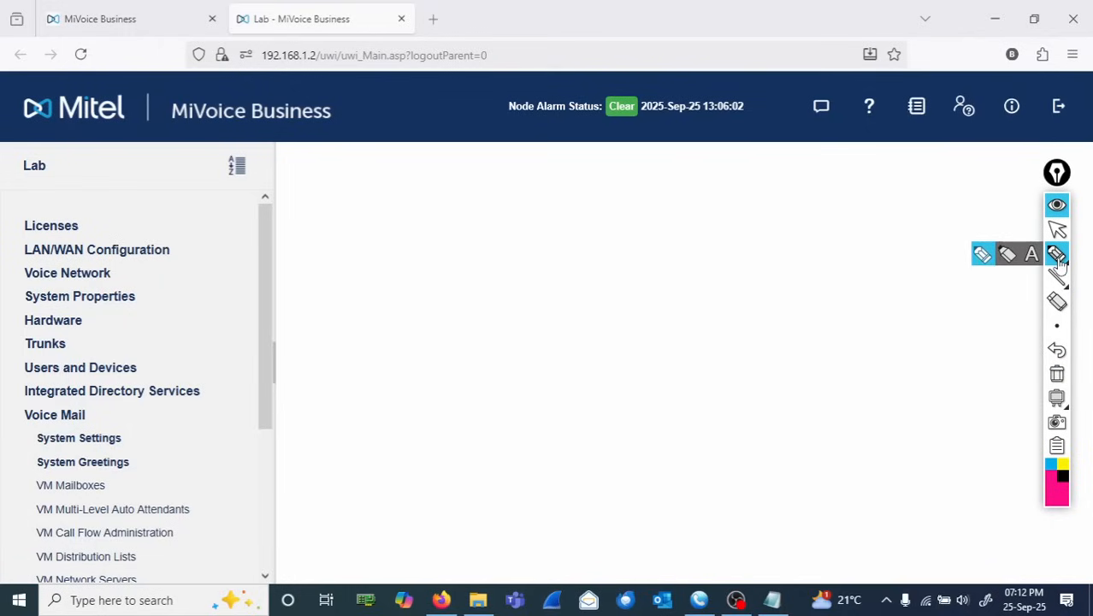
pyautogui.click(1058, 231)
pyautogui.moveTo(1057, 254)
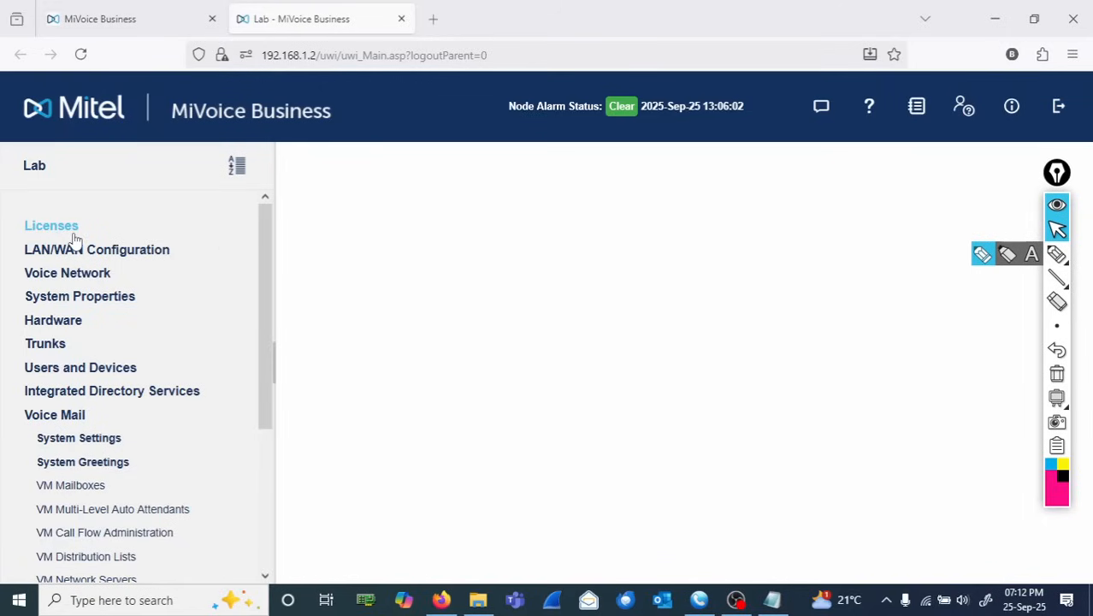
# - Open License and Option Selection and review the Embedded Voice Mail license allocation under Messaging
pyautogui.click(64, 275)
pyautogui.click(64, 275)
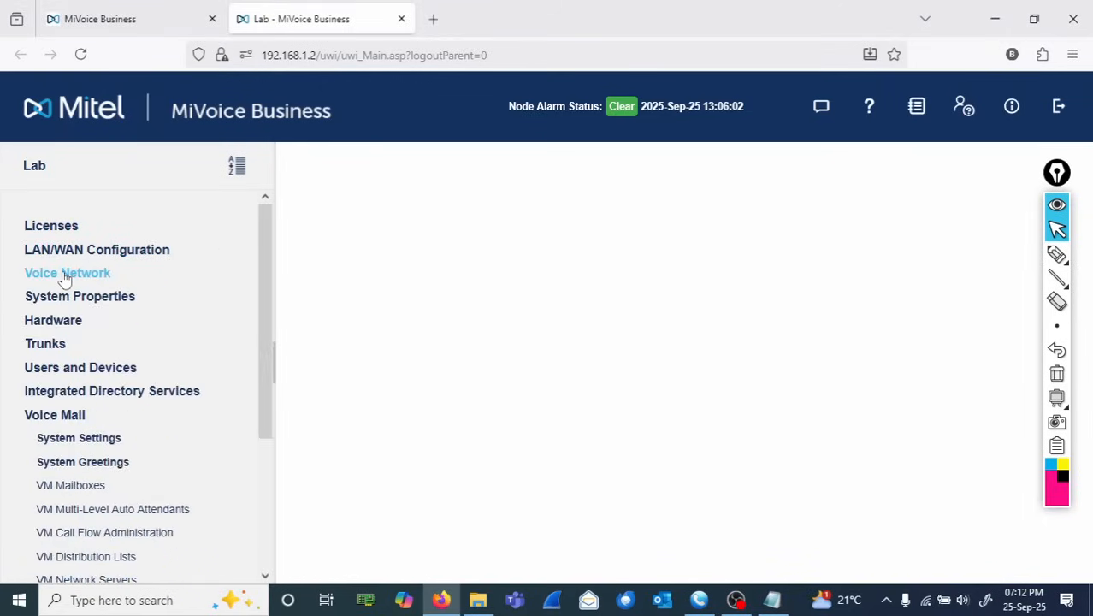
pyautogui.click(57, 227)
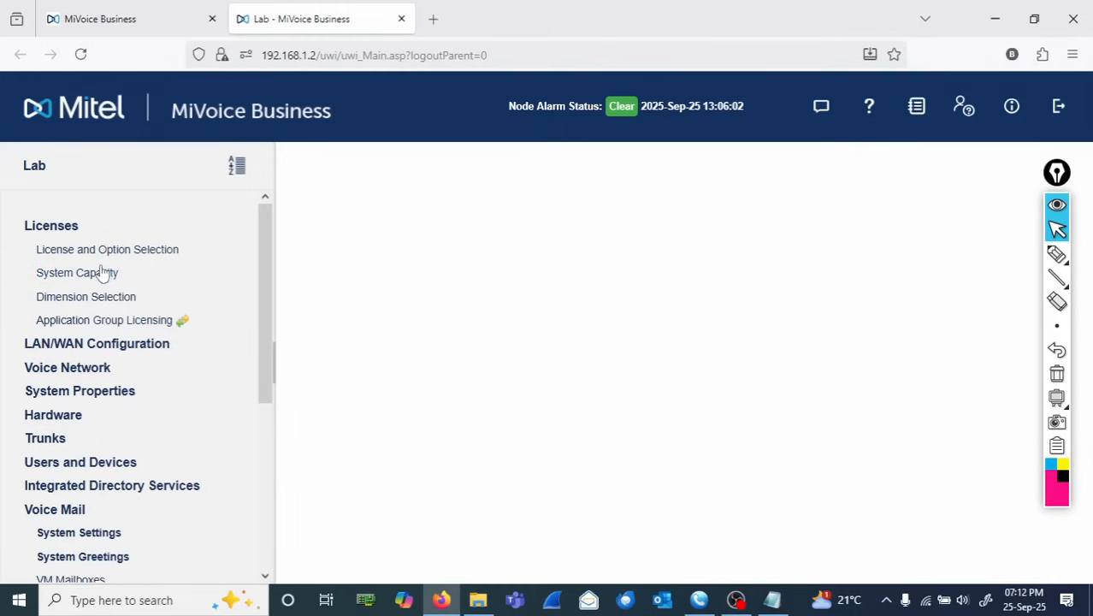
pyautogui.click(92, 249)
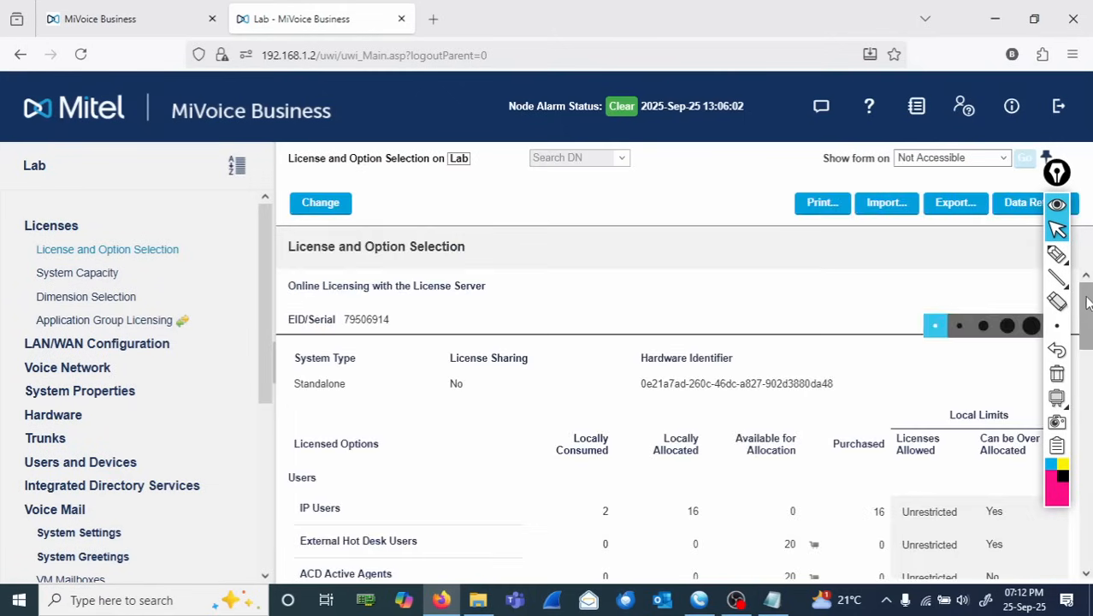
pyautogui.moveTo(1089, 301); pyautogui.dragTo(1090, 402)
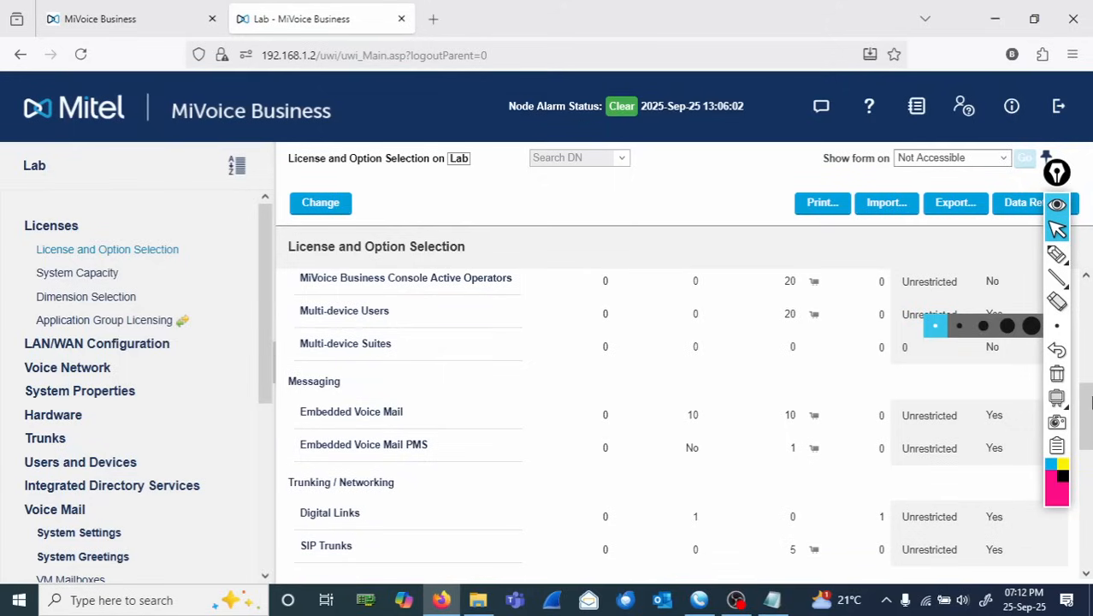
pyautogui.moveTo(409, 412); pyautogui.dragTo(298, 417)
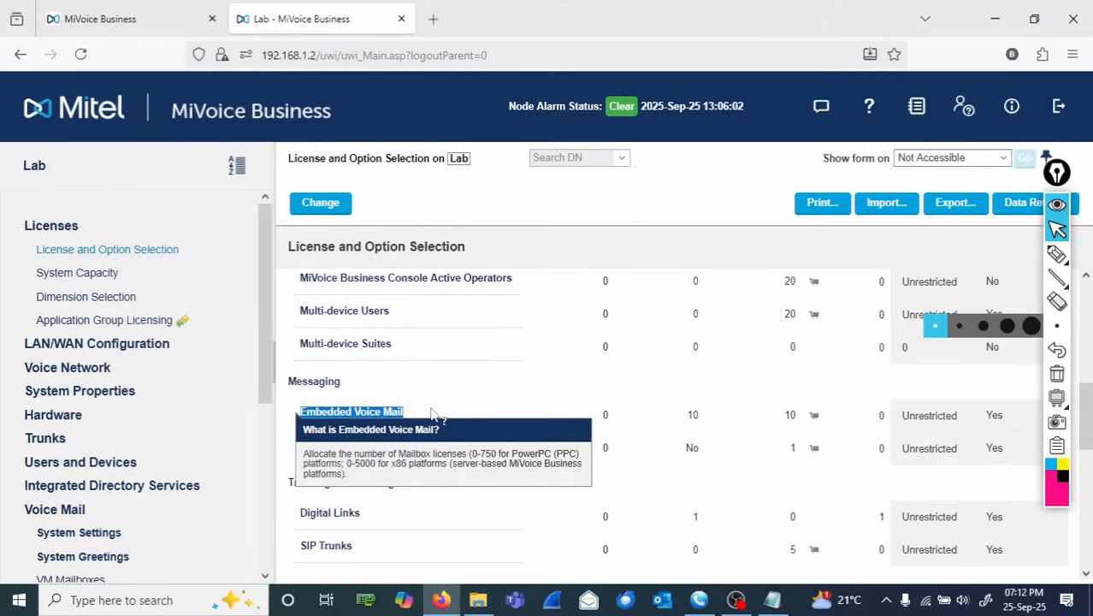
pyautogui.click(478, 393)
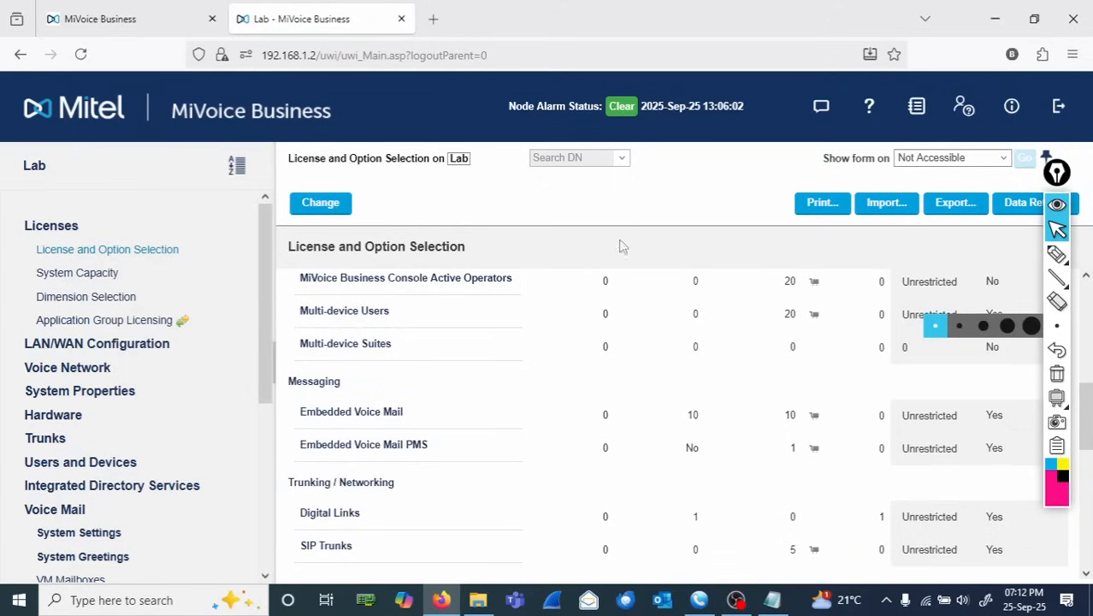
# - Set the Voice Mail port capacity to 10 ports and save, accepting the reboot notice
pyautogui.click(51, 227)
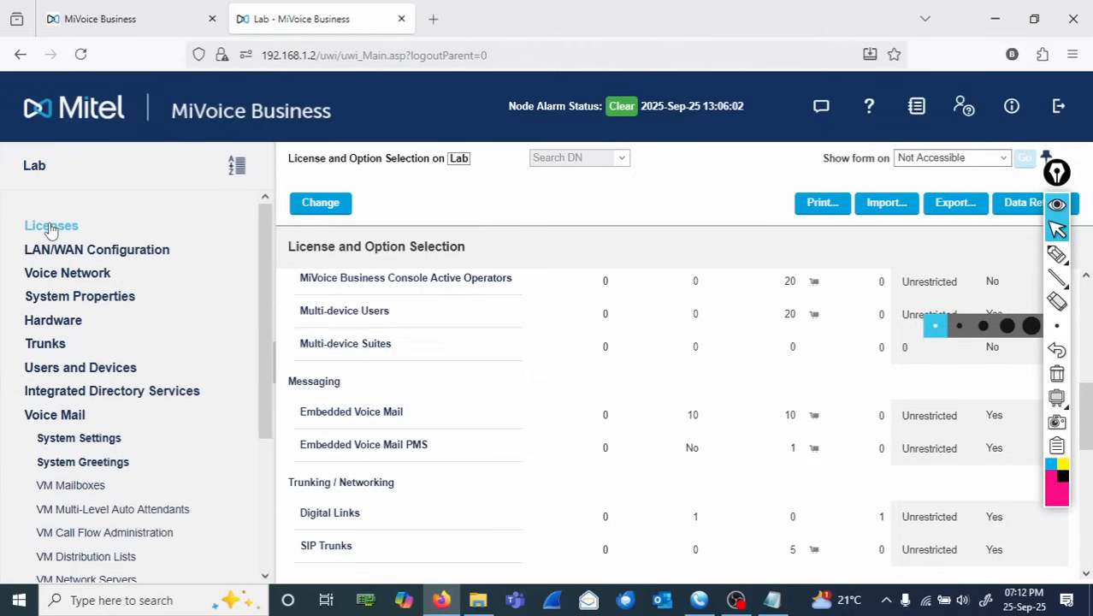
pyautogui.click(92, 438)
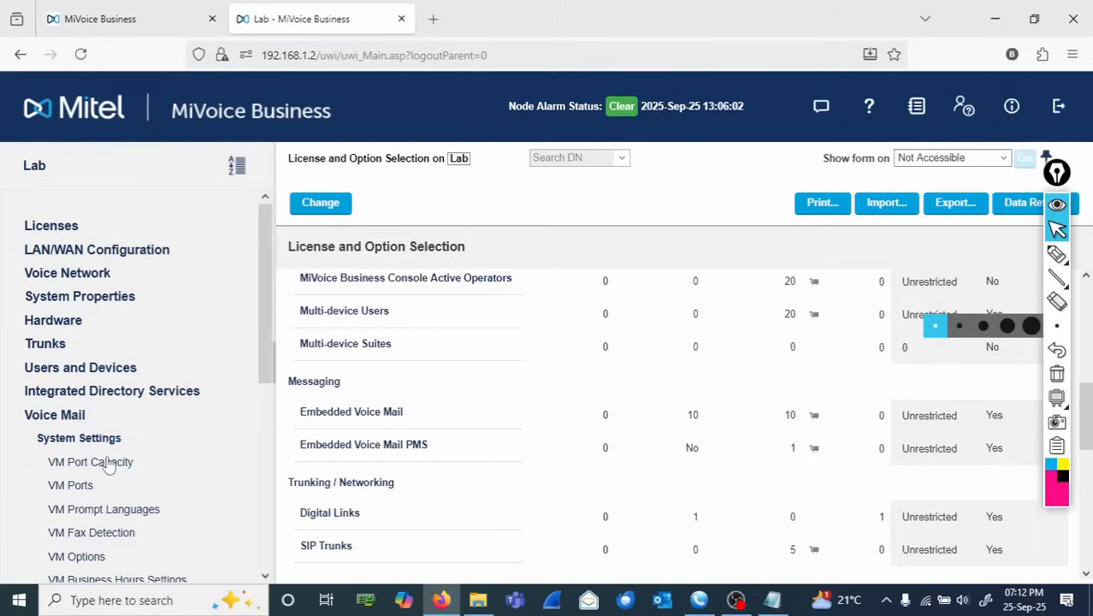
pyautogui.click(108, 463)
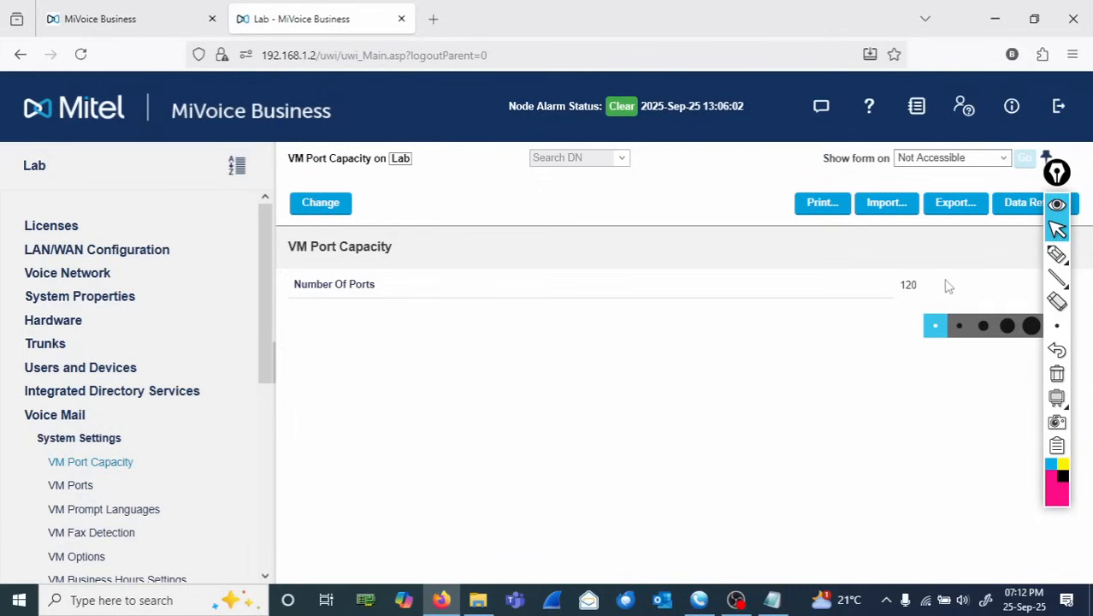
pyautogui.click(318, 206)
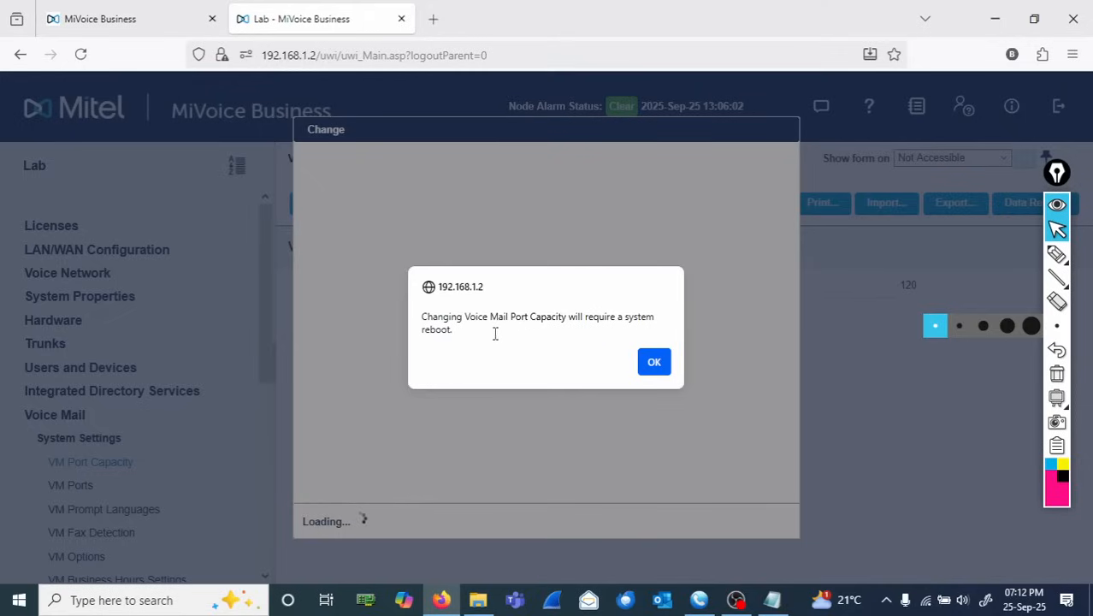
pyautogui.click(652, 365)
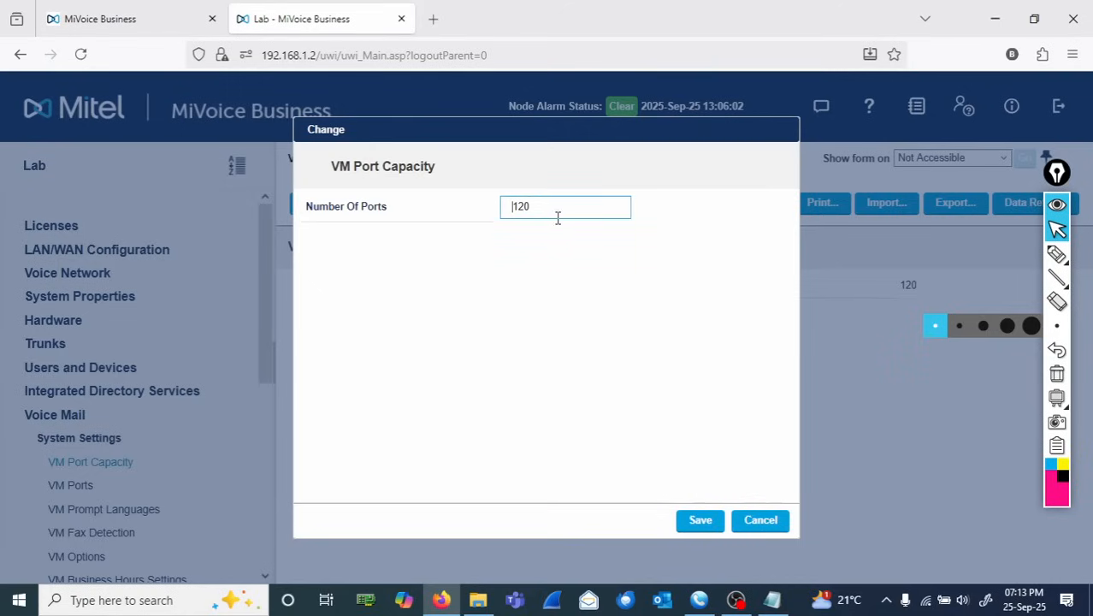
pyautogui.moveTo(553, 207); pyautogui.dragTo(431, 196)
pyautogui.write('10')
pyautogui.click(700, 521)
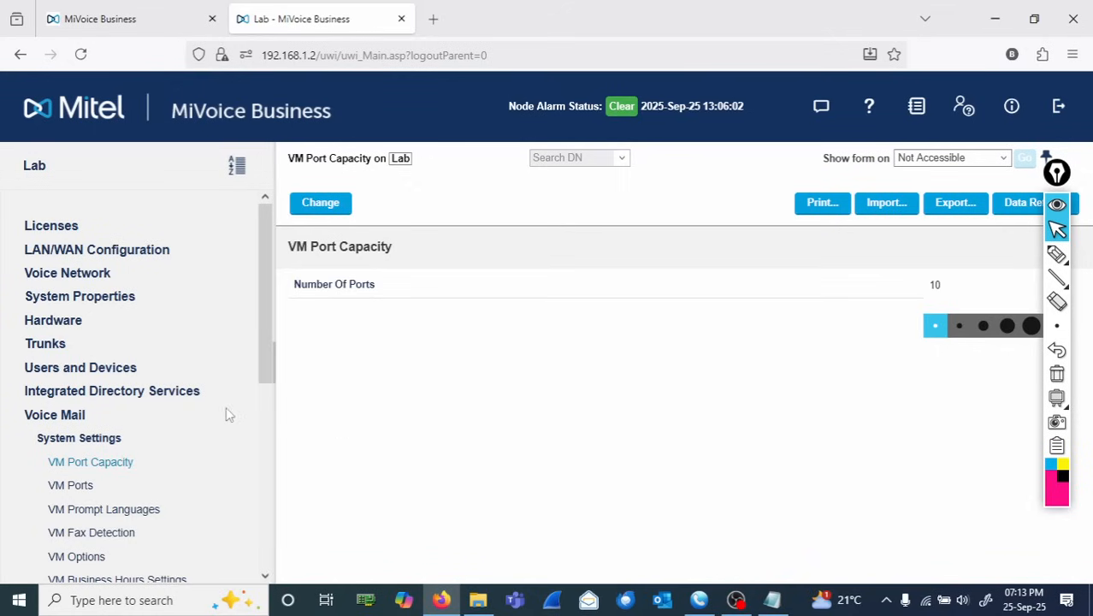
# - Reboot the system by running the RESET SYSTEM maintenance command and confirming it
pyautogui.click(54, 416)
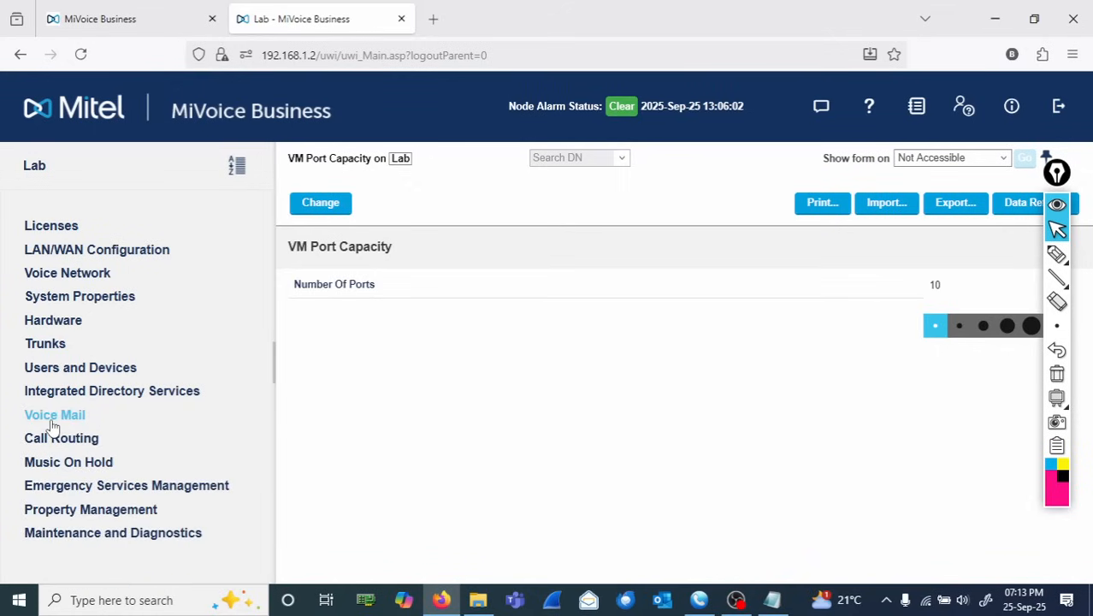
pyautogui.click(138, 535)
pyautogui.moveTo(265, 401); pyautogui.dragTo(267, 557)
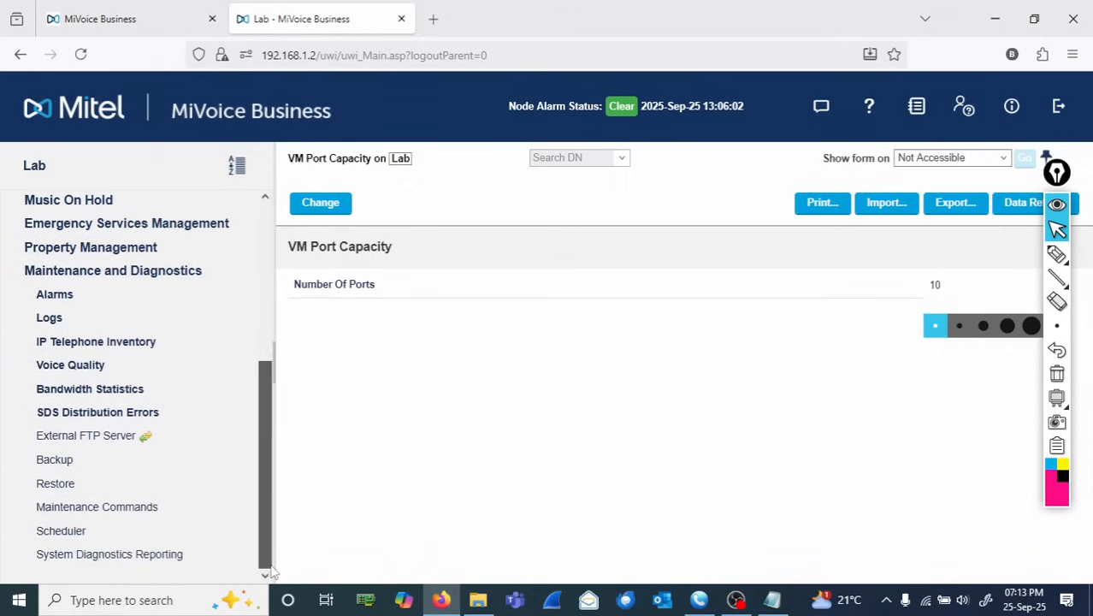
pyautogui.click(80, 512)
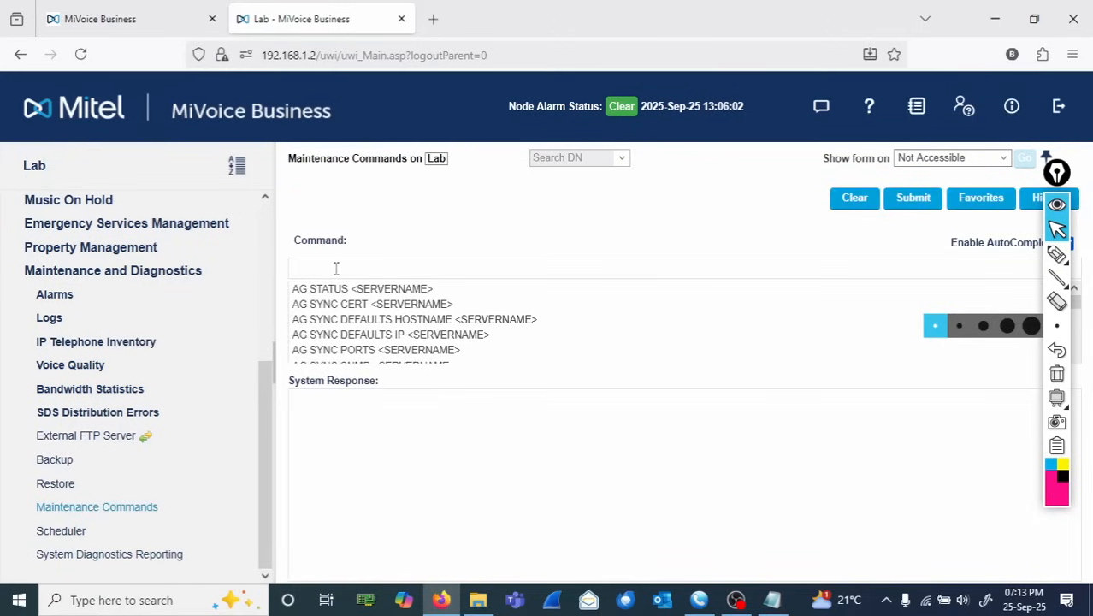
pyautogui.click(336, 268)
pyautogui.write('RESTART')
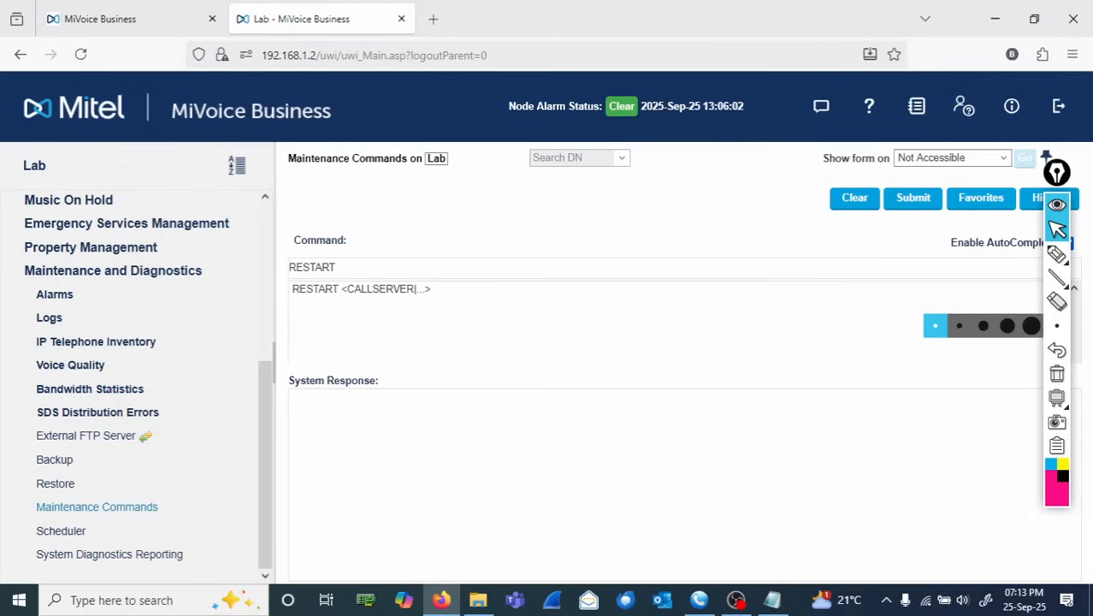
pyautogui.press('BackSpace')
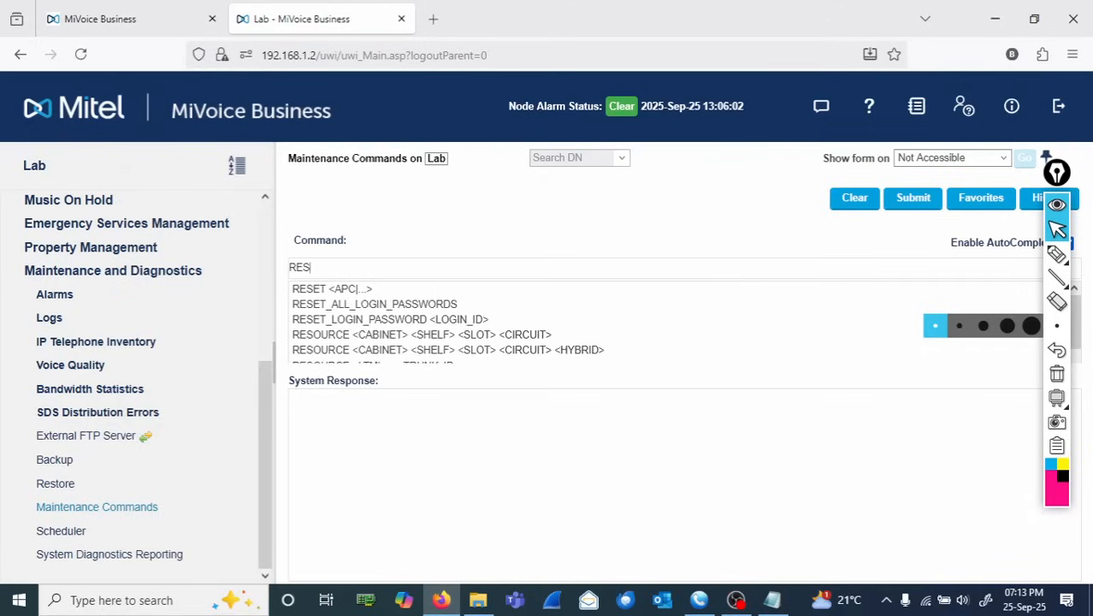
pyautogui.write('et')
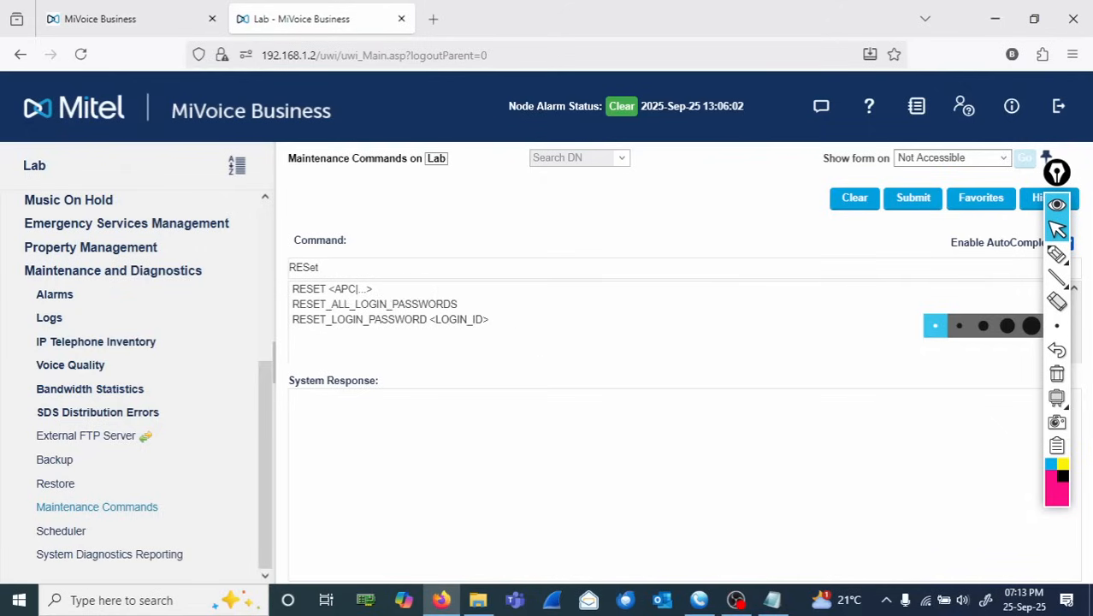
pyautogui.write(' SYSTEM')
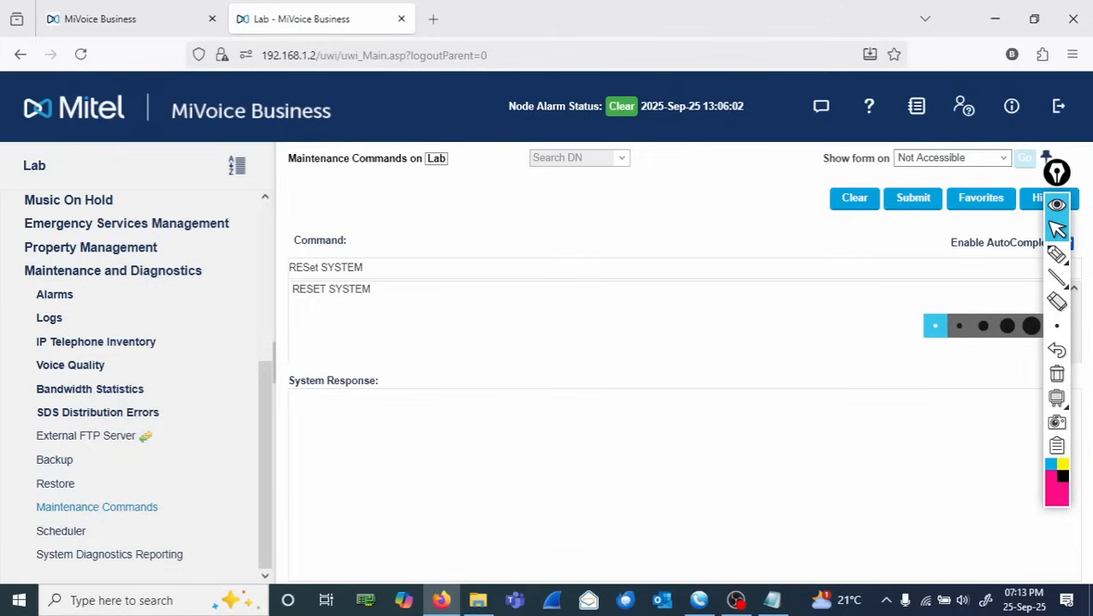
pyautogui.click(351, 291)
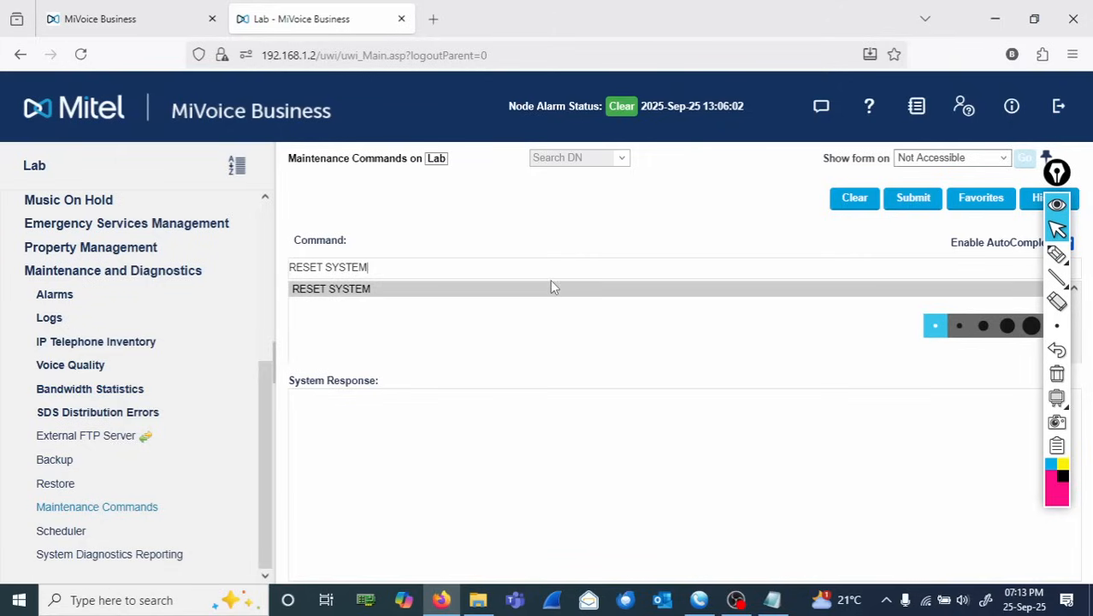
pyautogui.click(913, 200)
pyautogui.click(913, 200)
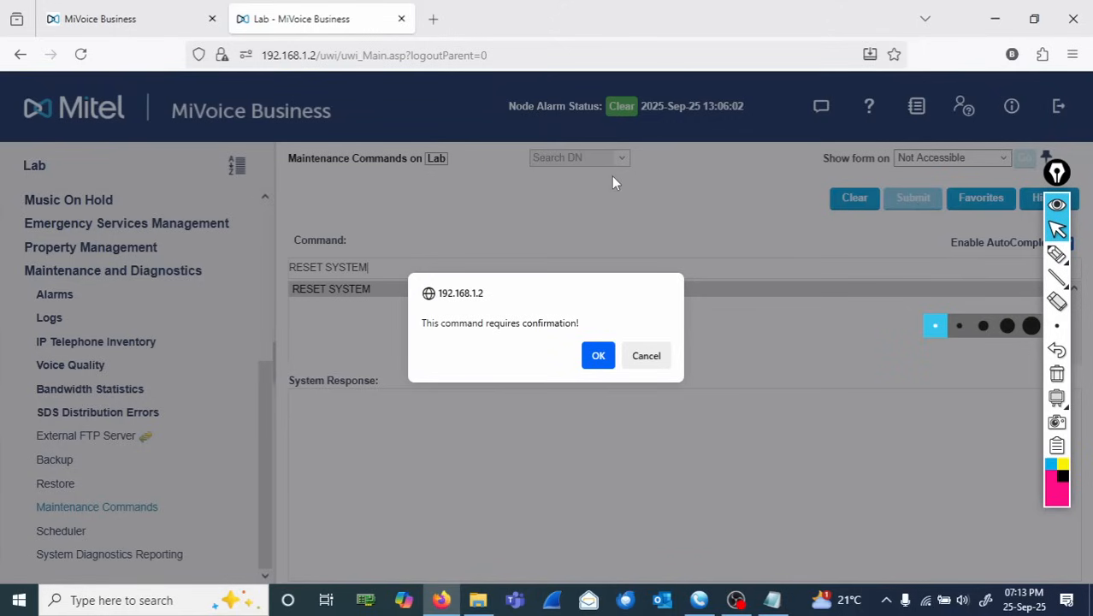
pyautogui.click(596, 363)
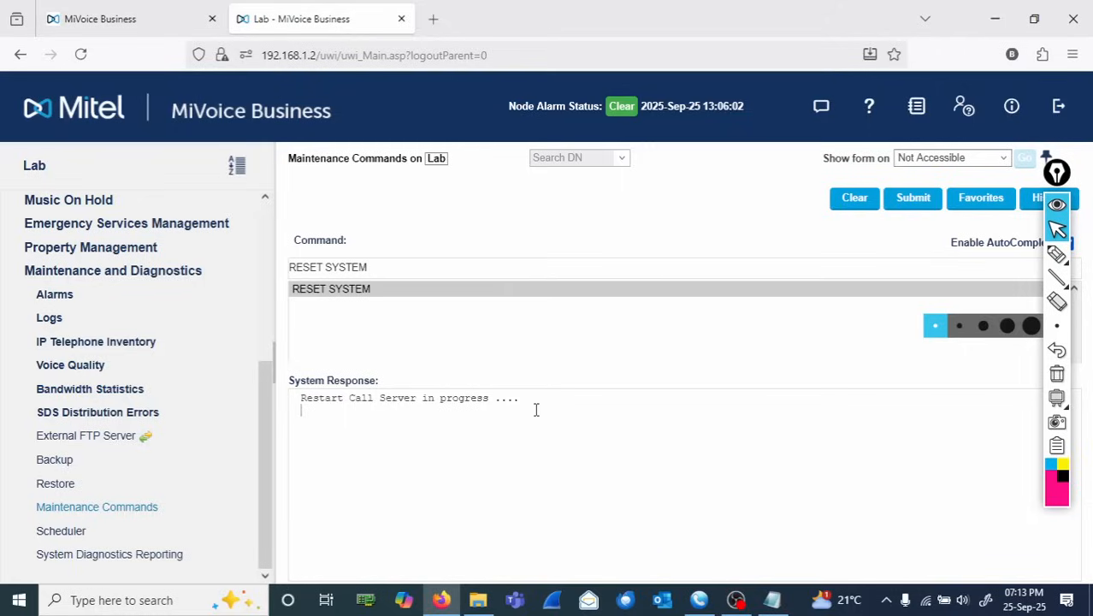
pyautogui.moveTo(536, 409); pyautogui.dragTo(301, 397)
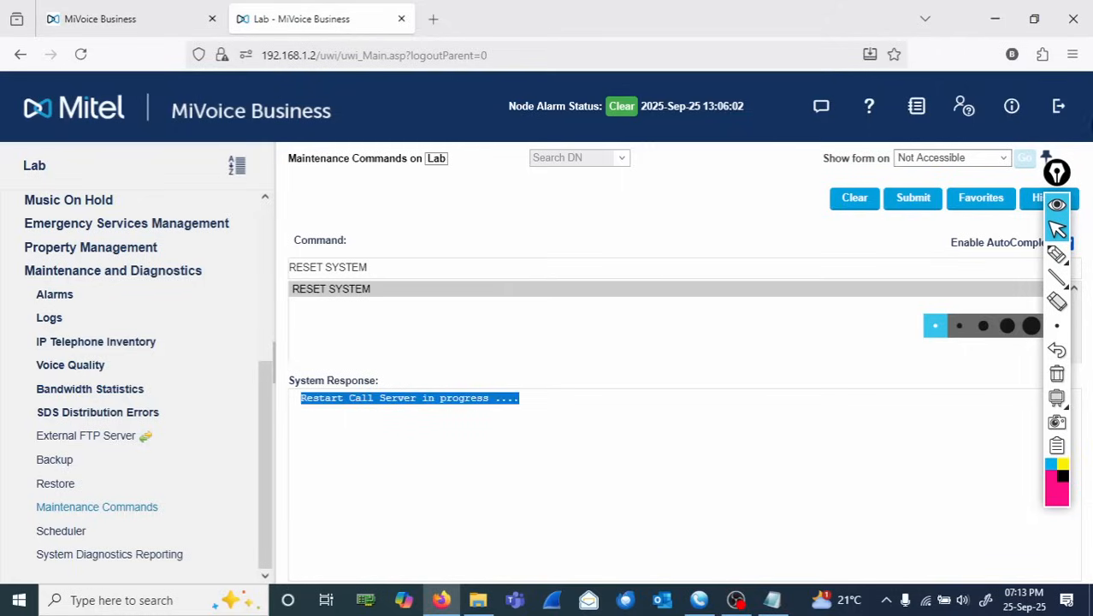
# - Log out and log back in with the system login ID and account password, declining to save the password
pyautogui.click(1059, 109)
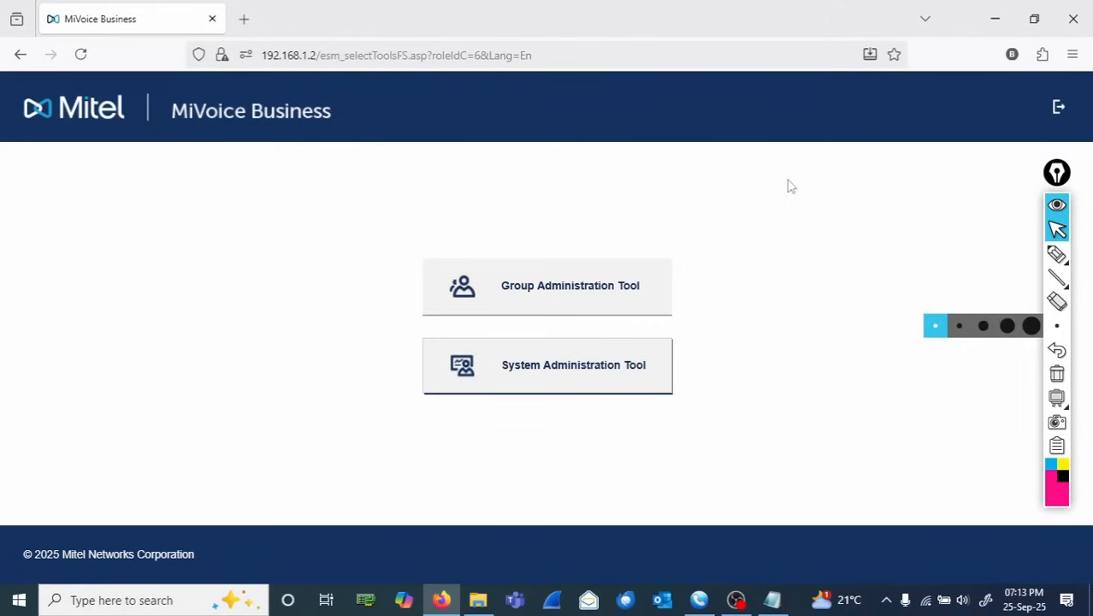
pyautogui.click(1059, 110)
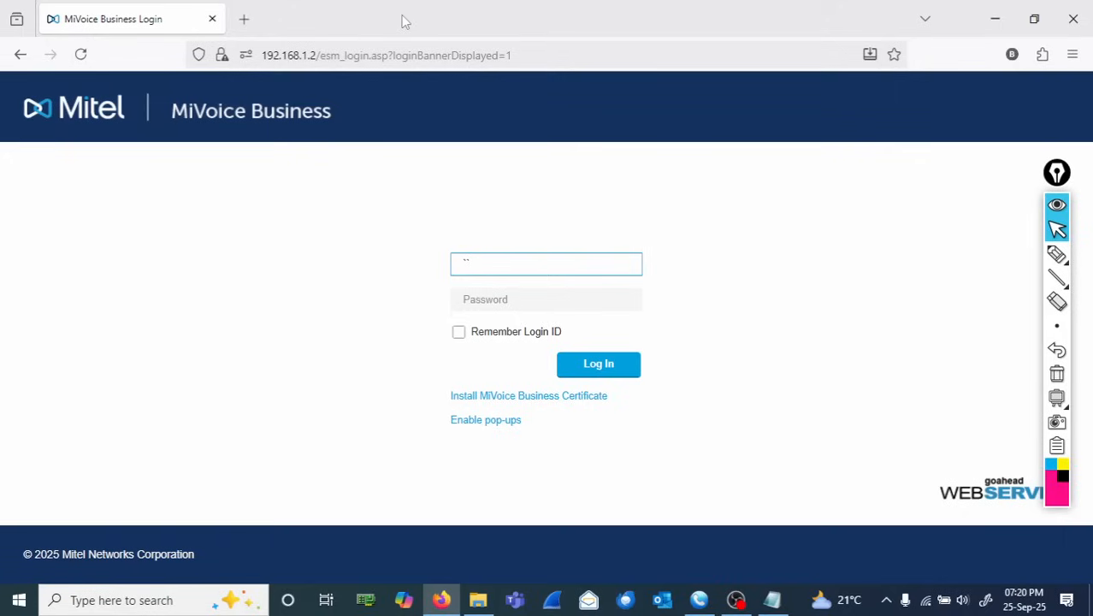
pyautogui.press('BackSpace')
pyautogui.write('system')
pyautogui.press('Tab')
pyautogui.write('pas')
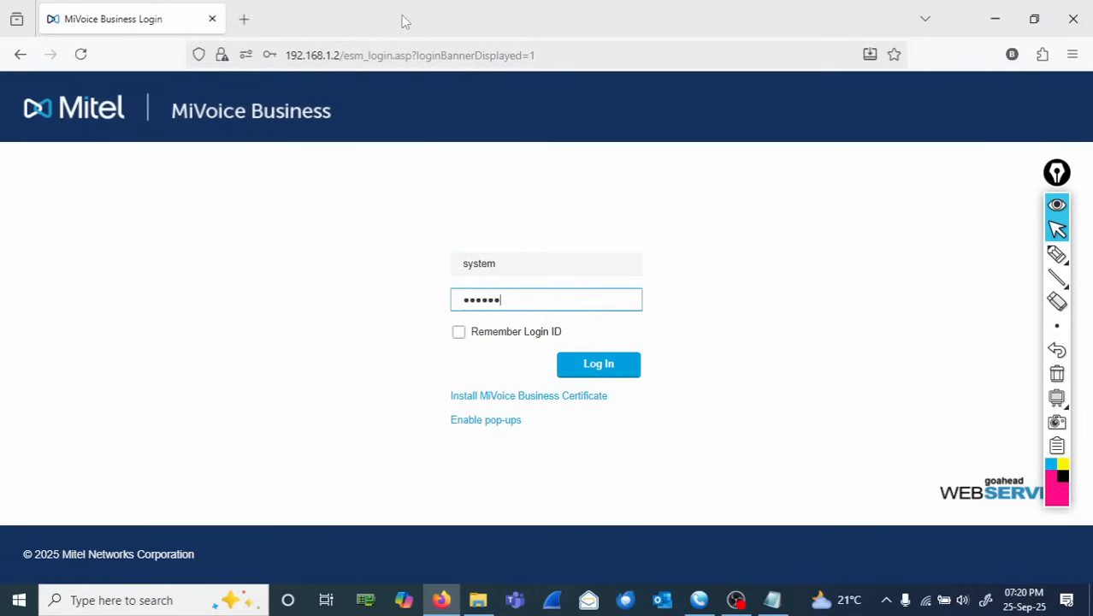
pyautogui.press('Return')
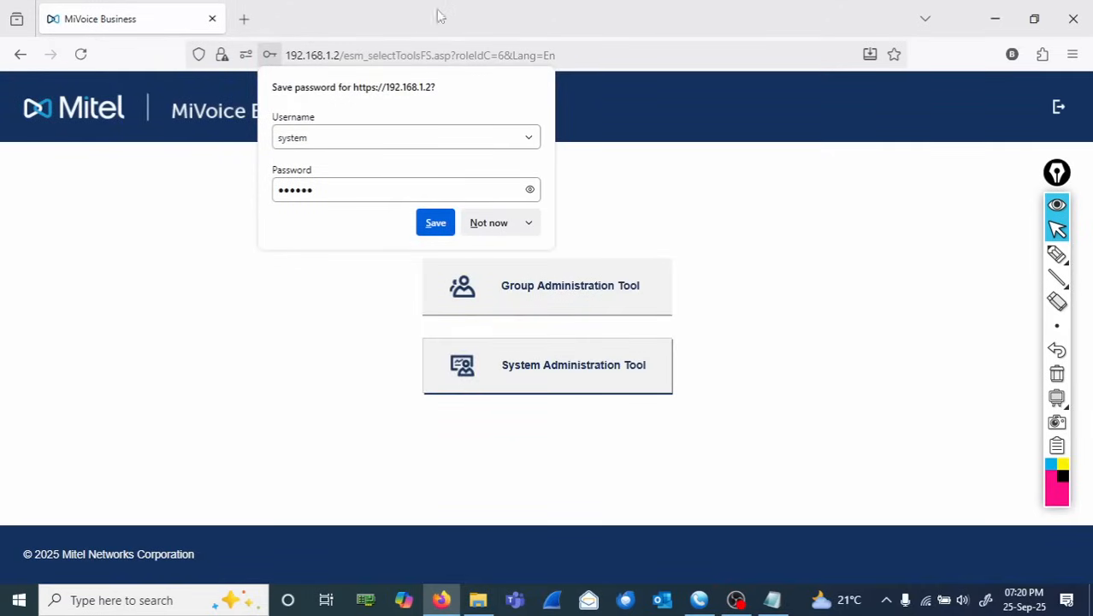
pyautogui.click(495, 223)
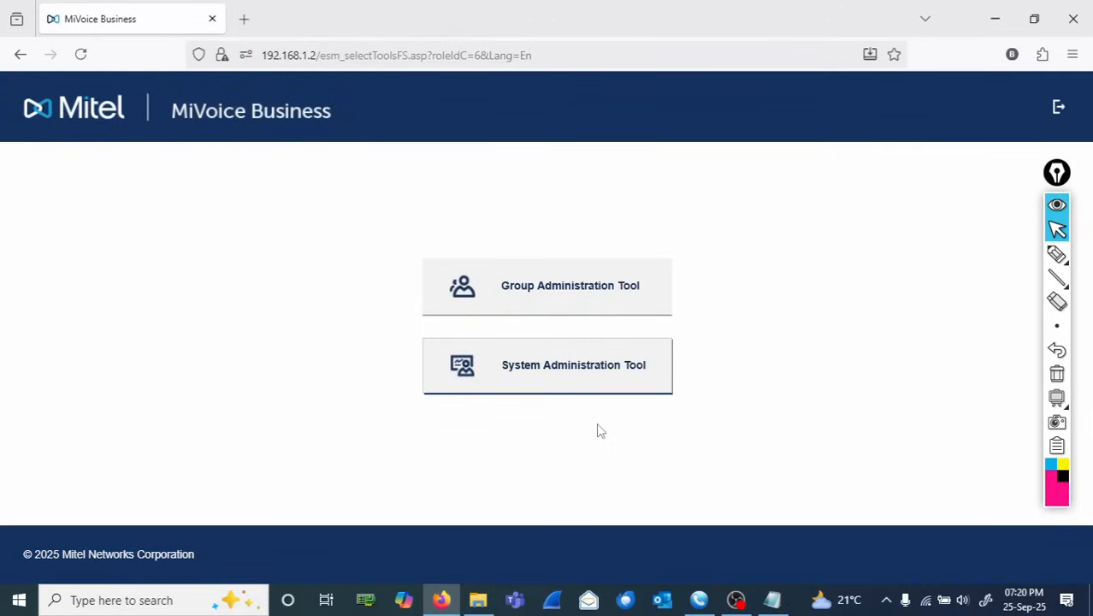
# - Open the System Administration Tool and view the VM Port Capacity under Voice Mail System Settings
pyautogui.click(574, 378)
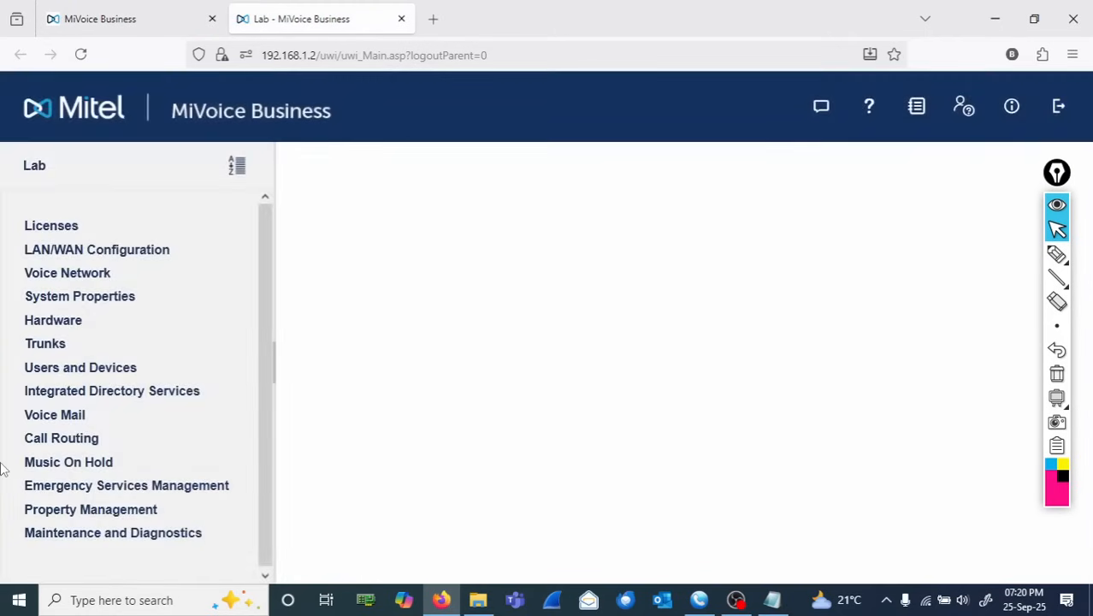
pyautogui.click(75, 417)
pyautogui.click(90, 440)
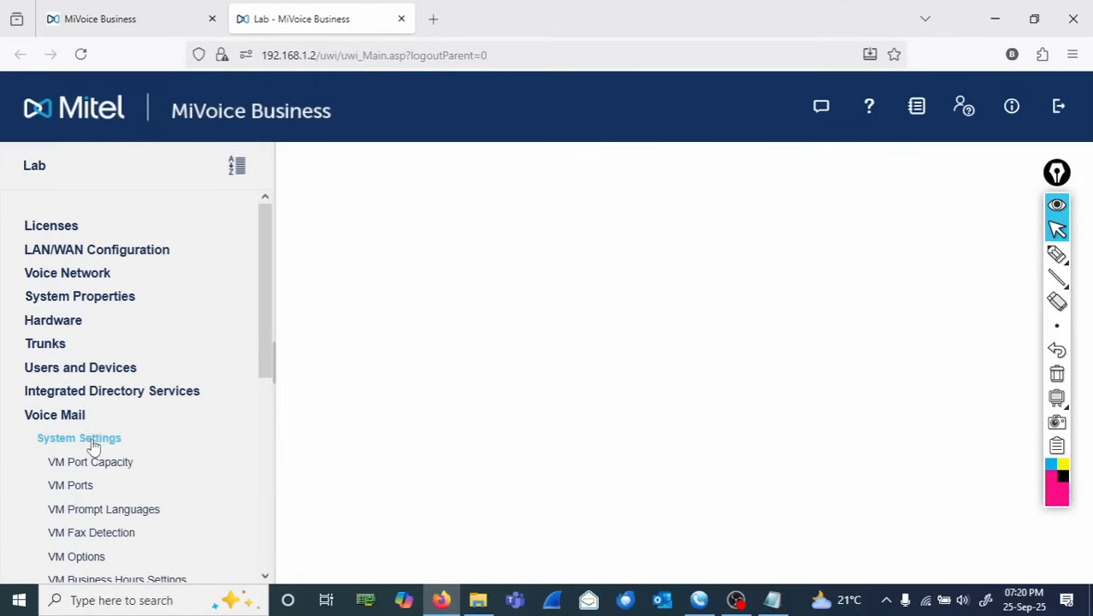
pyautogui.click(106, 463)
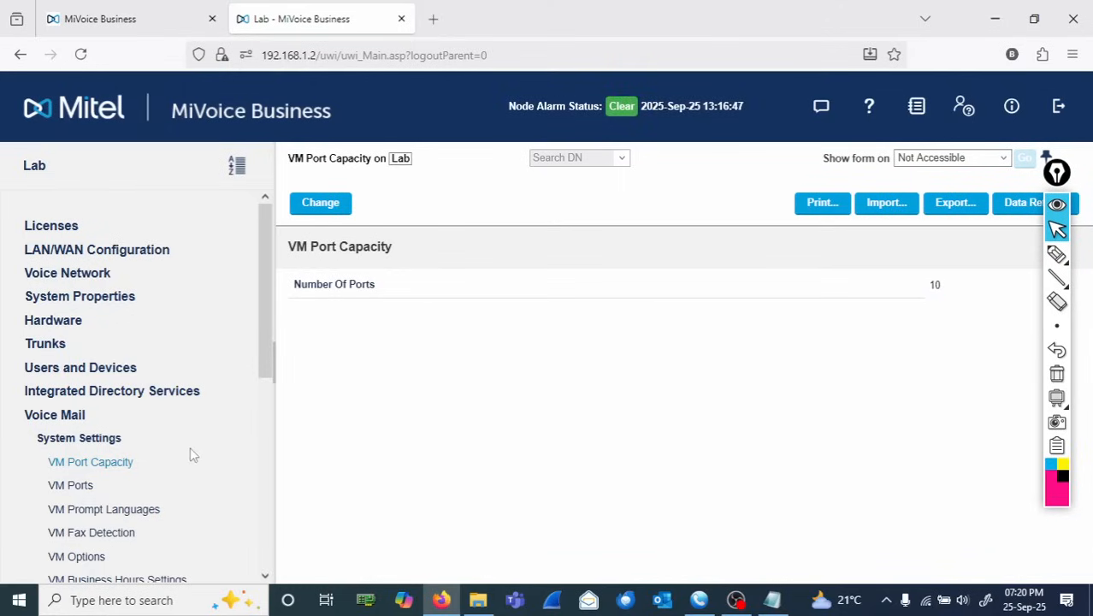
# - Open the VM Ports form under Voice Mail System Settings and examine the port list
pyautogui.click(71, 485)
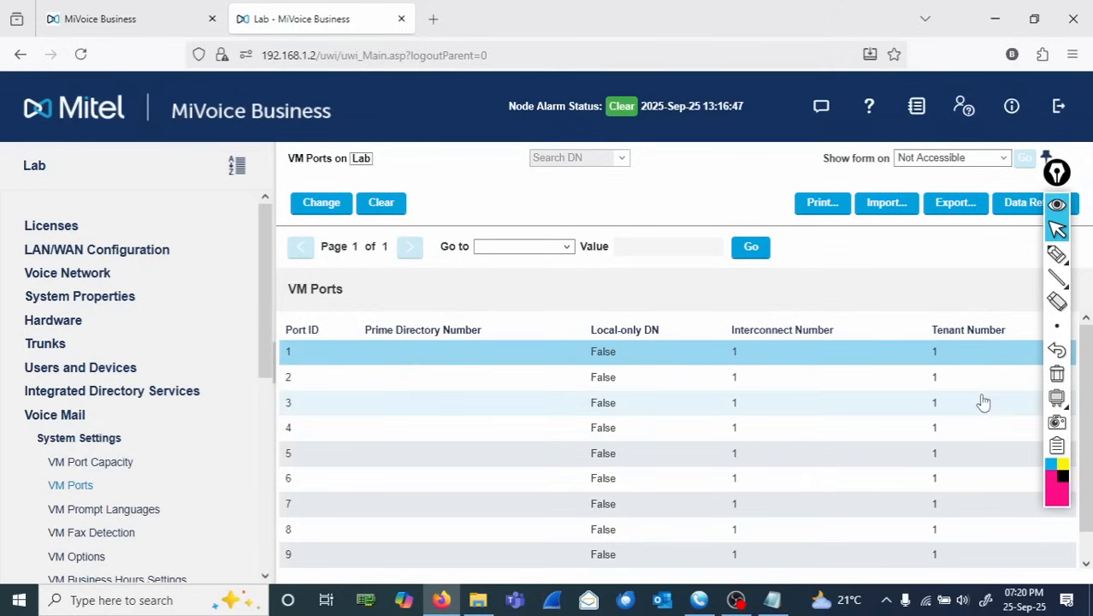
pyautogui.click(1059, 259)
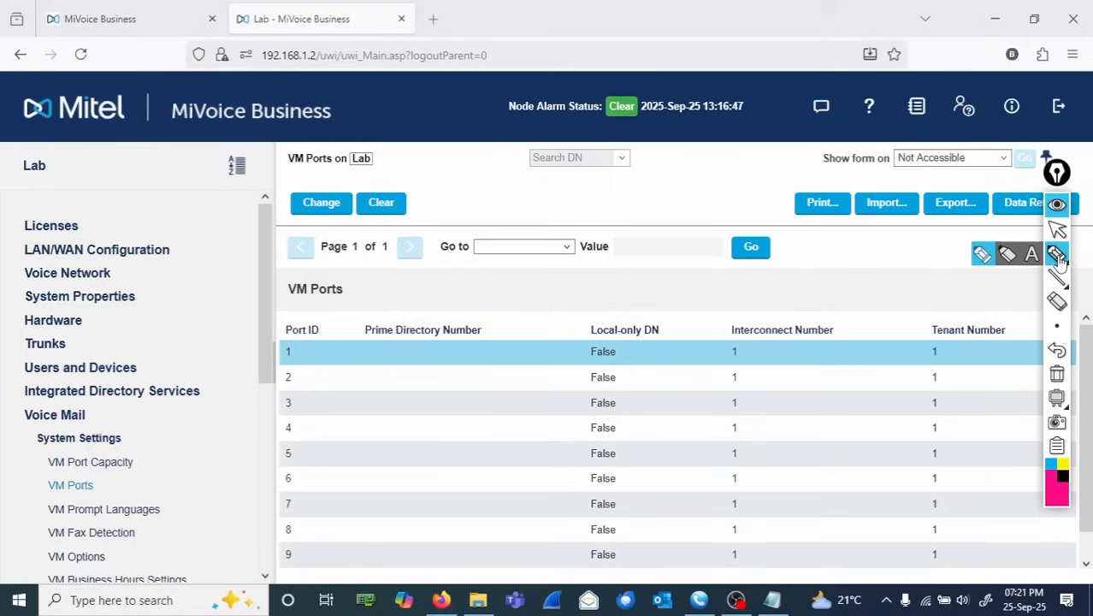
pyautogui.click(1057, 255)
pyautogui.moveTo(561, 373)
pyautogui.mouseDown()
pyautogui.moveTo(517, 378)
pyautogui.moveTo(494, 366)
pyautogui.mouseUp()
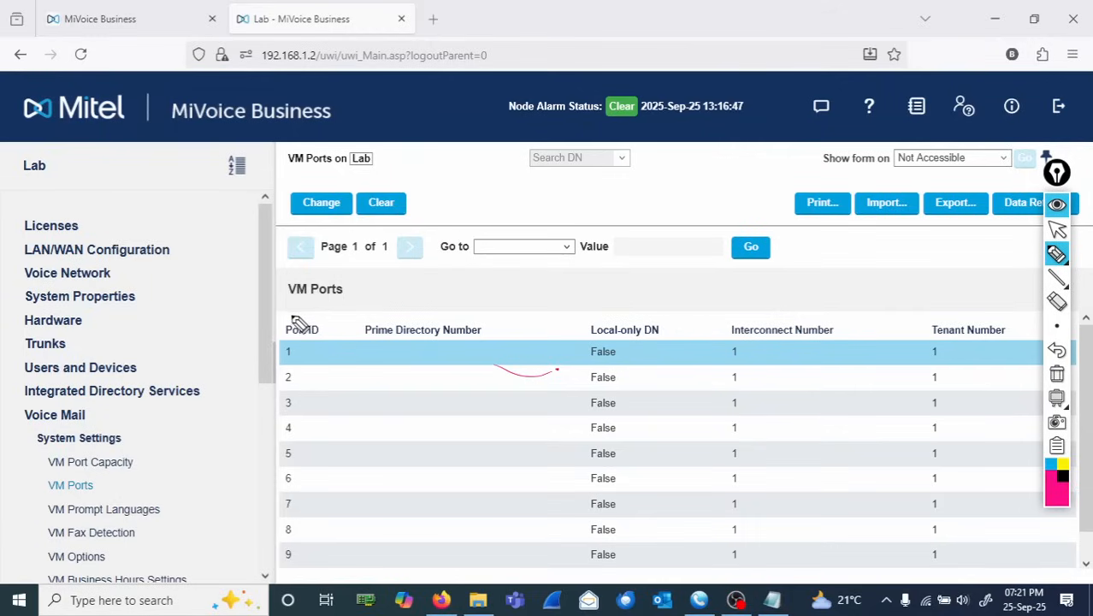
pyautogui.moveTo(305, 317)
pyautogui.mouseDown()
pyautogui.moveTo(333, 345)
pyautogui.moveTo(291, 329)
pyautogui.mouseUp()
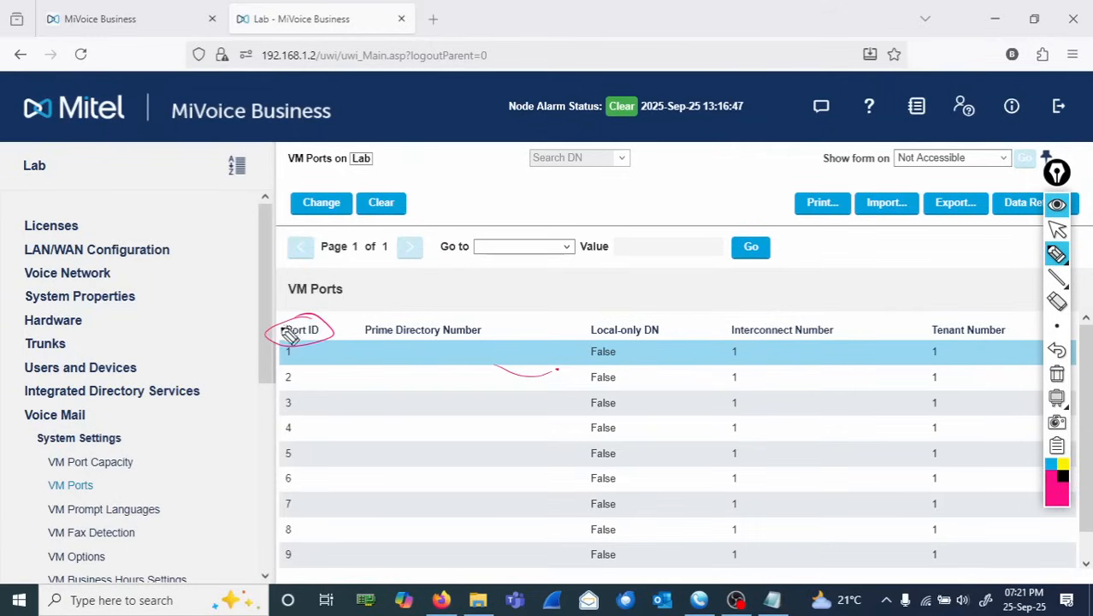
pyautogui.moveTo(283, 314); pyautogui.dragTo(300, 308)
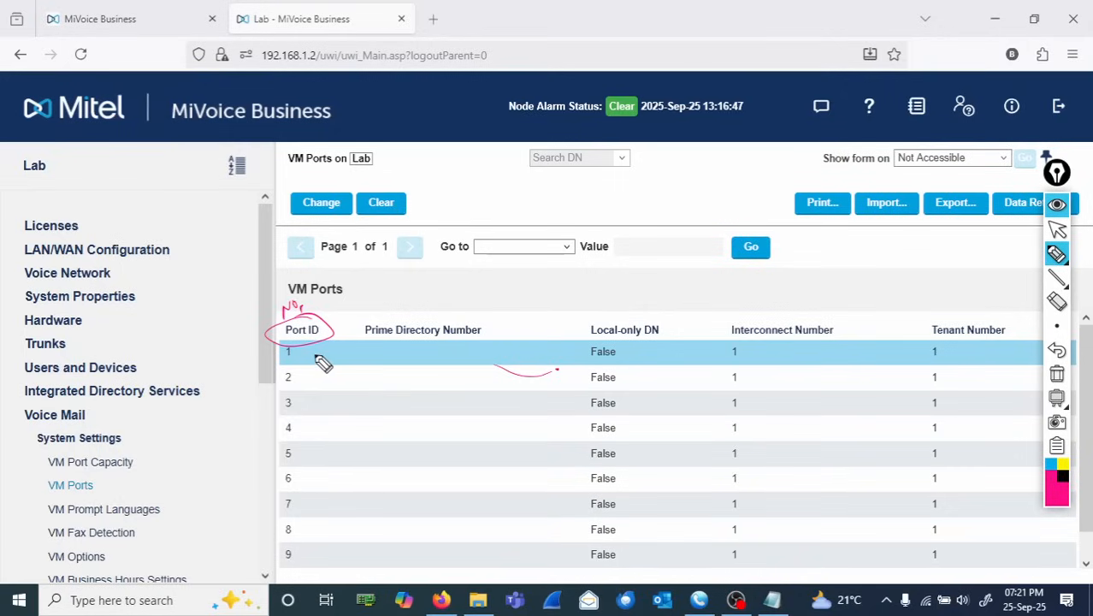
pyautogui.moveTo(295, 348)
pyautogui.mouseDown()
pyautogui.moveTo(295, 371)
pyautogui.moveTo(299, 349)
pyautogui.mouseUp()
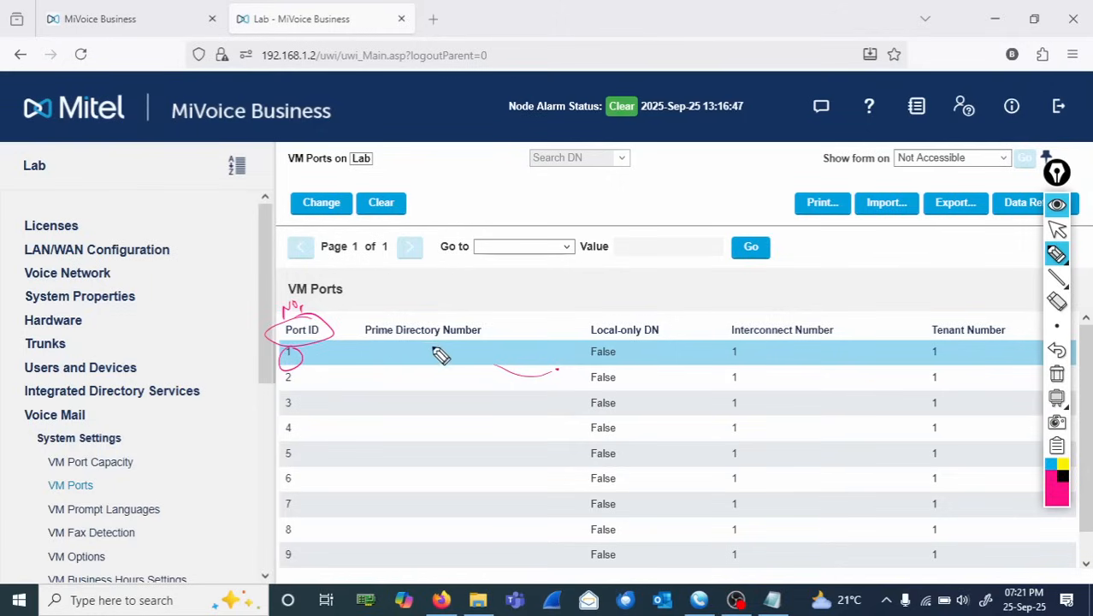
pyautogui.moveTo(368, 344)
pyautogui.mouseDown()
pyautogui.moveTo(435, 350)
pyautogui.moveTo(507, 376)
pyautogui.moveTo(349, 377)
pyautogui.mouseUp()
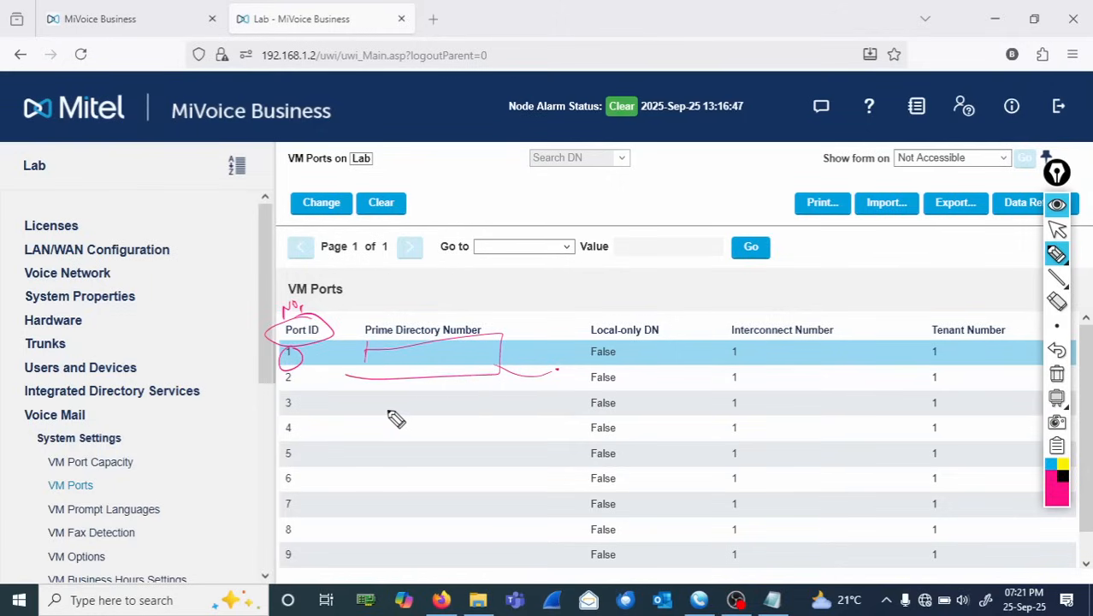
pyautogui.press('Escape')
pyautogui.hotkey('ctrl', 'shift', '1')
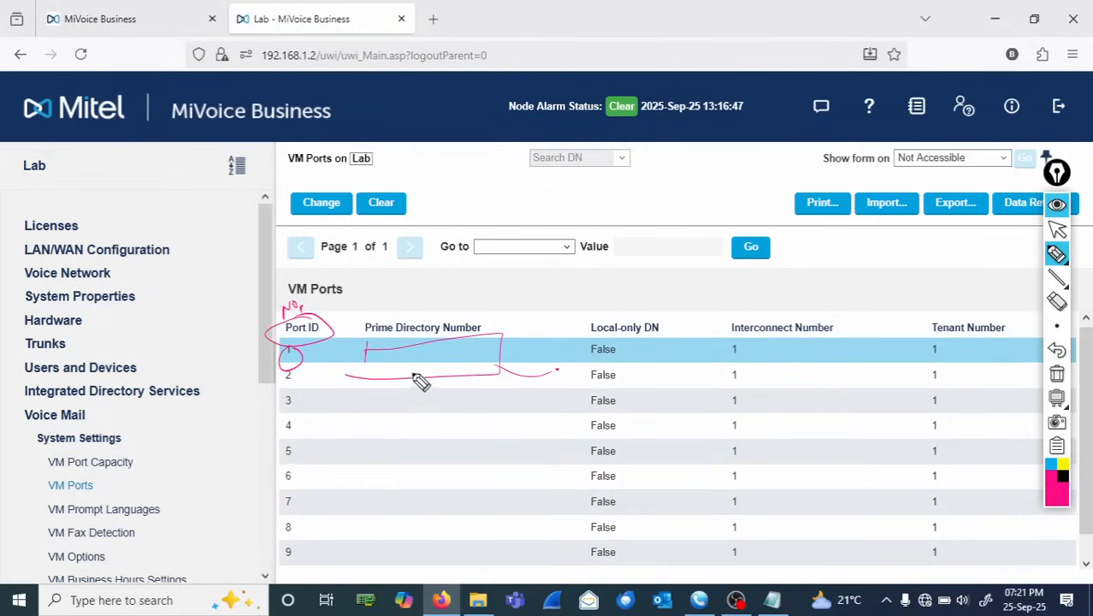
pyautogui.moveTo(353, 431)
pyautogui.mouseDown()
pyautogui.moveTo(453, 389)
pyautogui.moveTo(438, 442)
pyautogui.mouseUp()
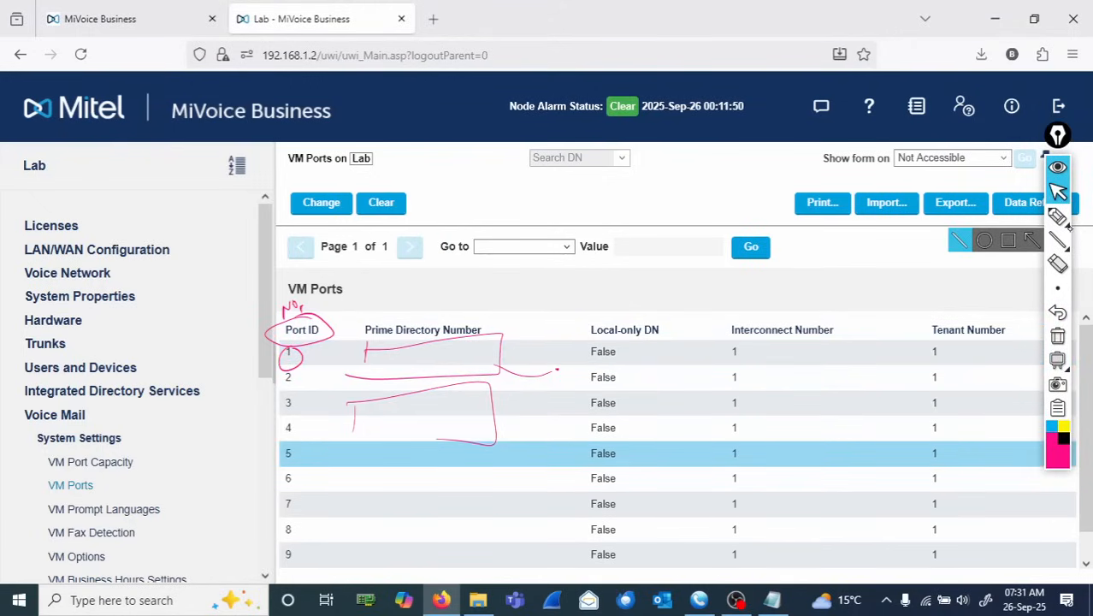
pyautogui.click(1058, 216)
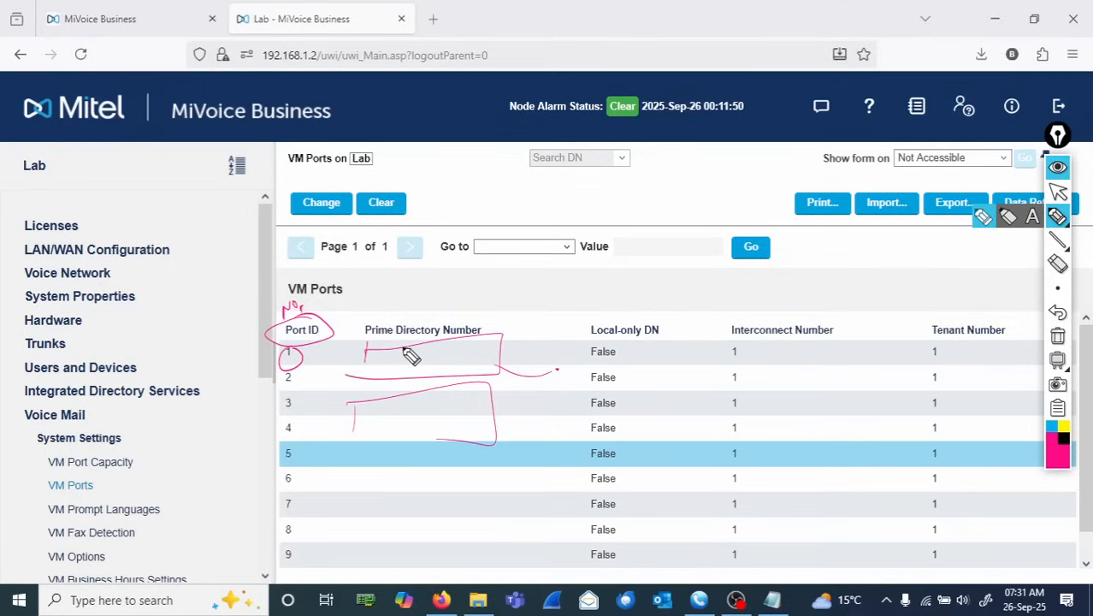
pyautogui.moveTo(405, 347)
pyautogui.mouseDown()
pyautogui.moveTo(395, 363)
pyautogui.moveTo(445, 363)
pyautogui.mouseUp()
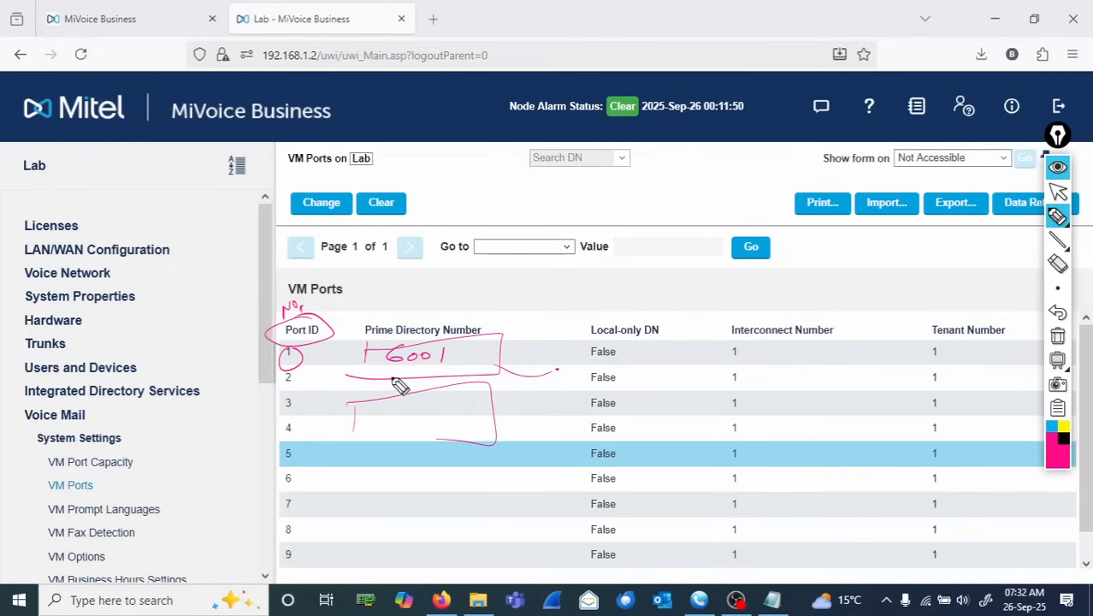
pyautogui.moveTo(395, 373)
pyautogui.mouseDown()
pyautogui.moveTo(386, 386)
pyautogui.moveTo(407, 383)
pyautogui.mouseUp()
pyautogui.moveTo(419, 375); pyautogui.dragTo(451, 390)
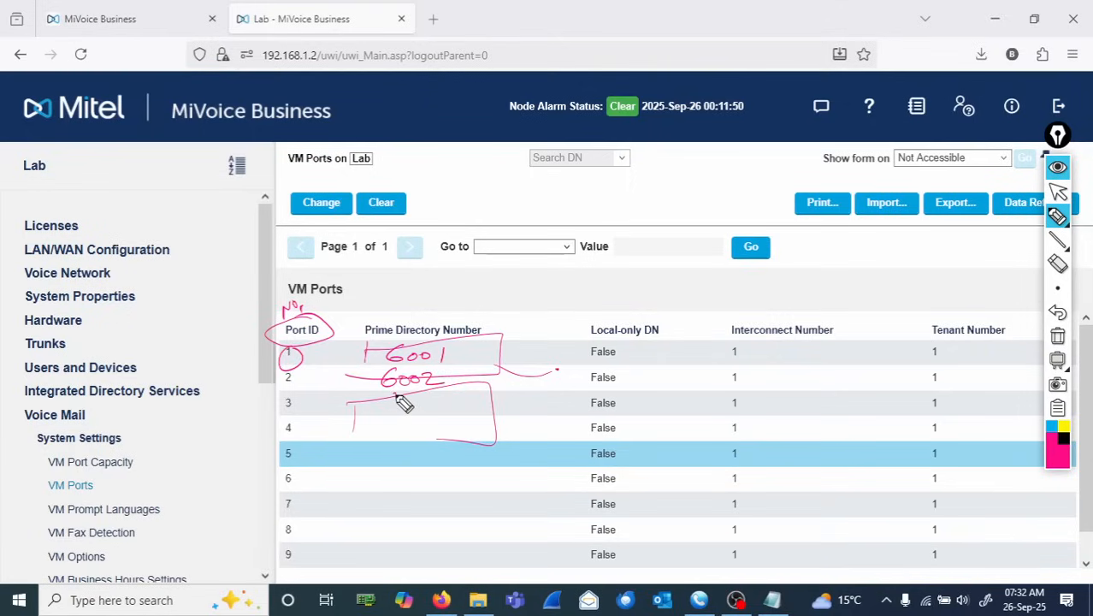
pyautogui.moveTo(380, 399)
pyautogui.mouseDown()
pyautogui.moveTo(442, 407)
pyautogui.moveTo(398, 435)
pyautogui.moveTo(446, 419)
pyautogui.mouseUp()
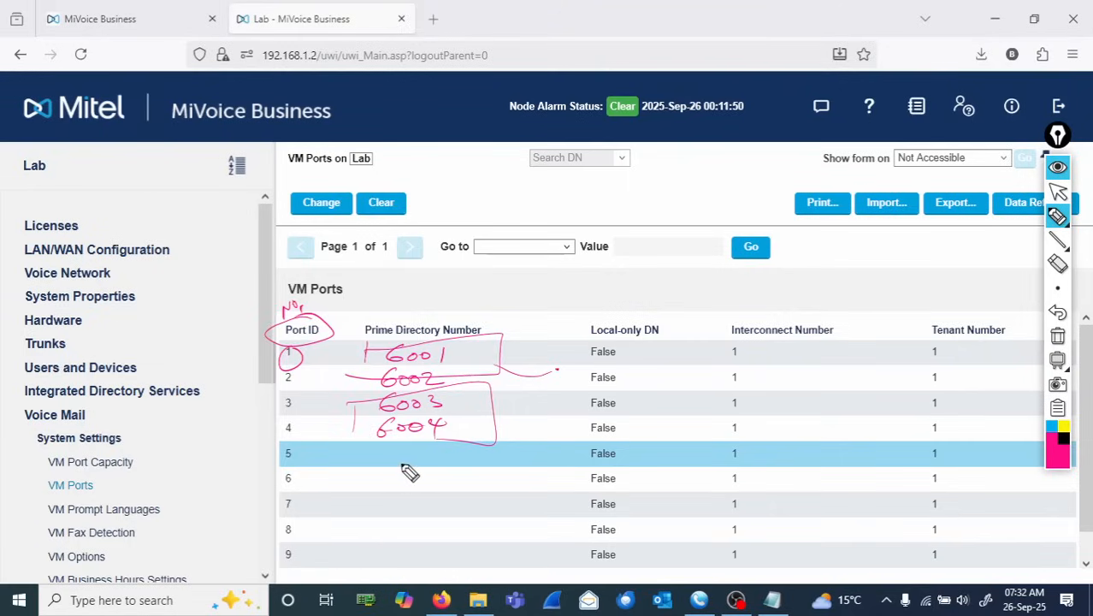
pyautogui.moveTo(404, 460)
pyautogui.mouseDown()
pyautogui.moveTo(404, 537)
pyautogui.moveTo(414, 534)
pyautogui.moveTo(383, 571)
pyautogui.moveTo(436, 558)
pyautogui.mouseUp()
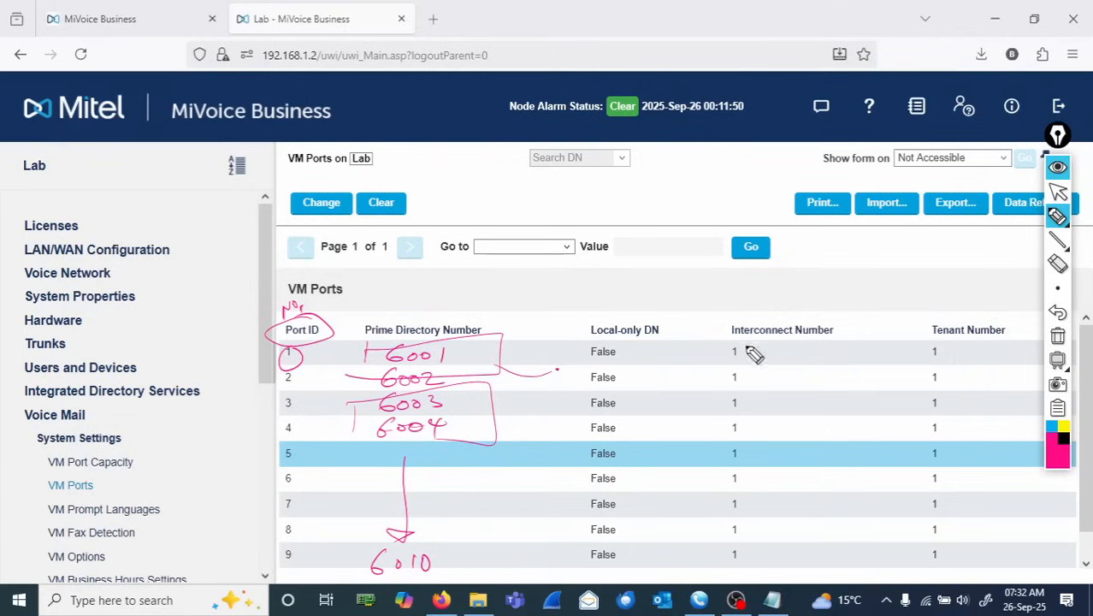
pyautogui.click(1058, 338)
# - Change 10 VM port records at once, incrementing Prime Directory Numbers from 6001 by 1, and save
pyautogui.click(1058, 191)
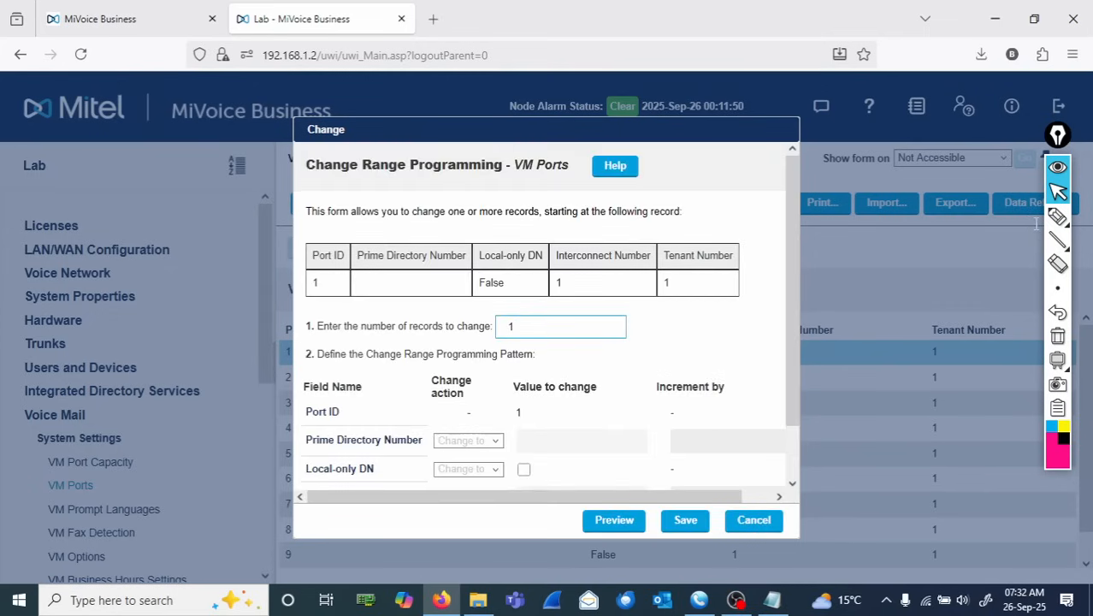
pyautogui.click(512, 326)
pyautogui.write('0')
pyautogui.press('Tab')
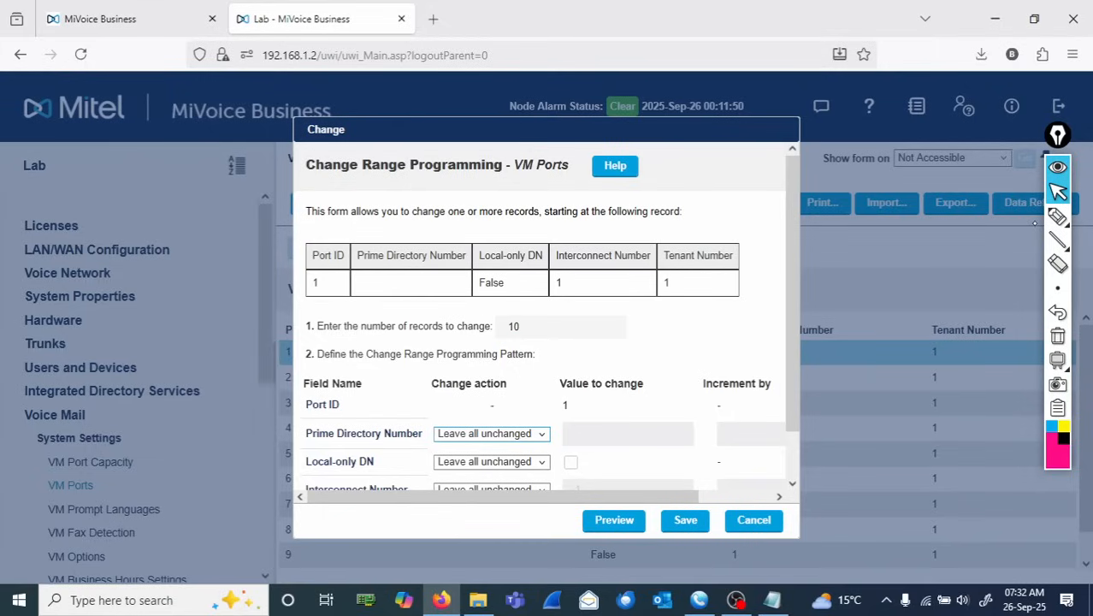
pyautogui.click(491, 434)
pyautogui.click(497, 520)
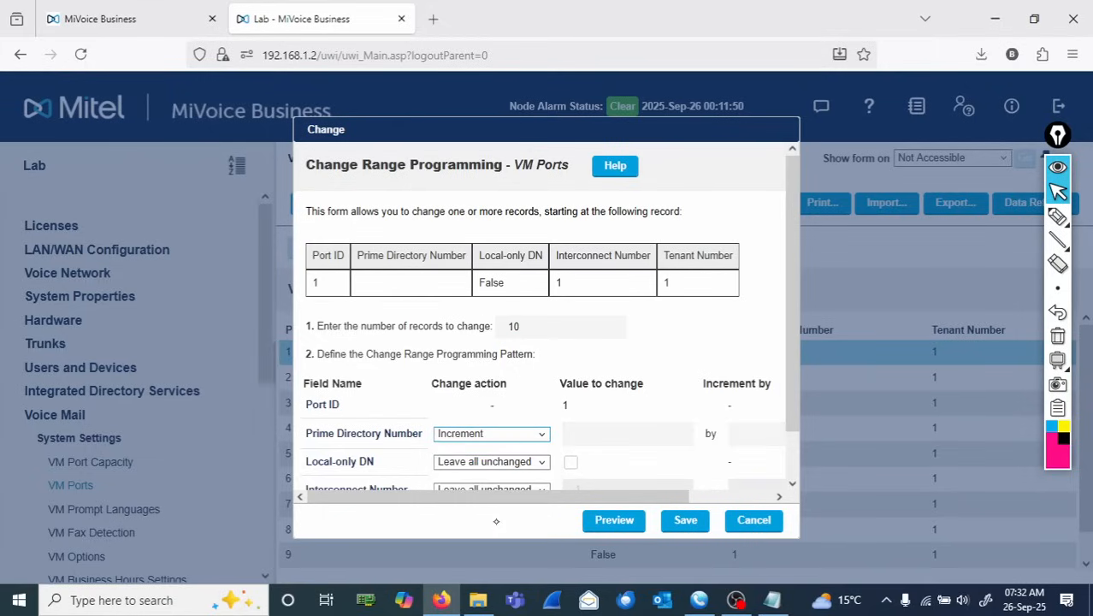
pyautogui.press('Tab')
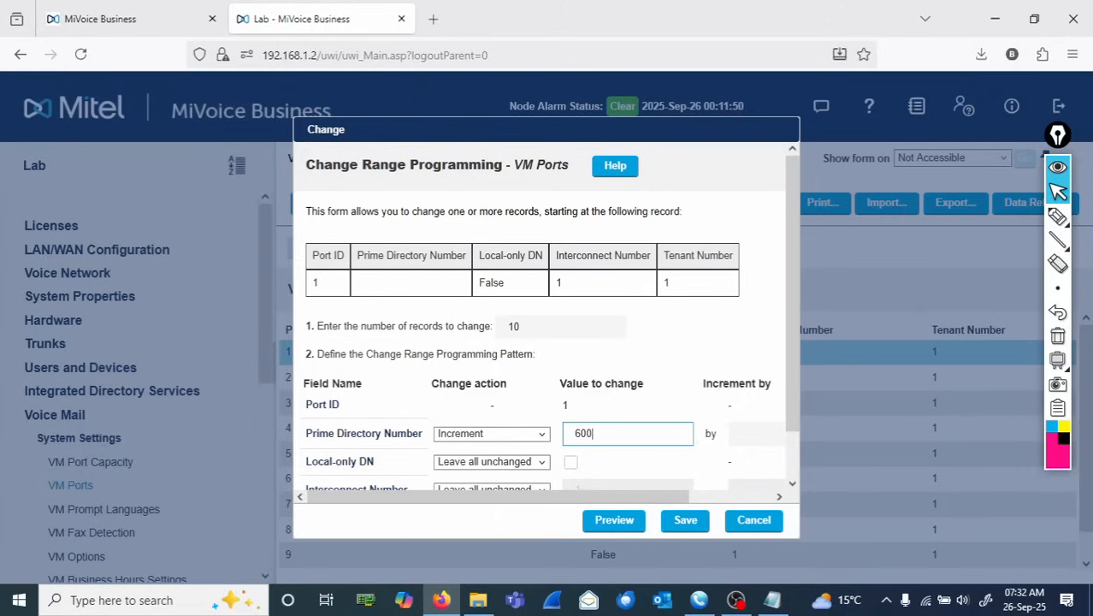
pyautogui.press('Tab')
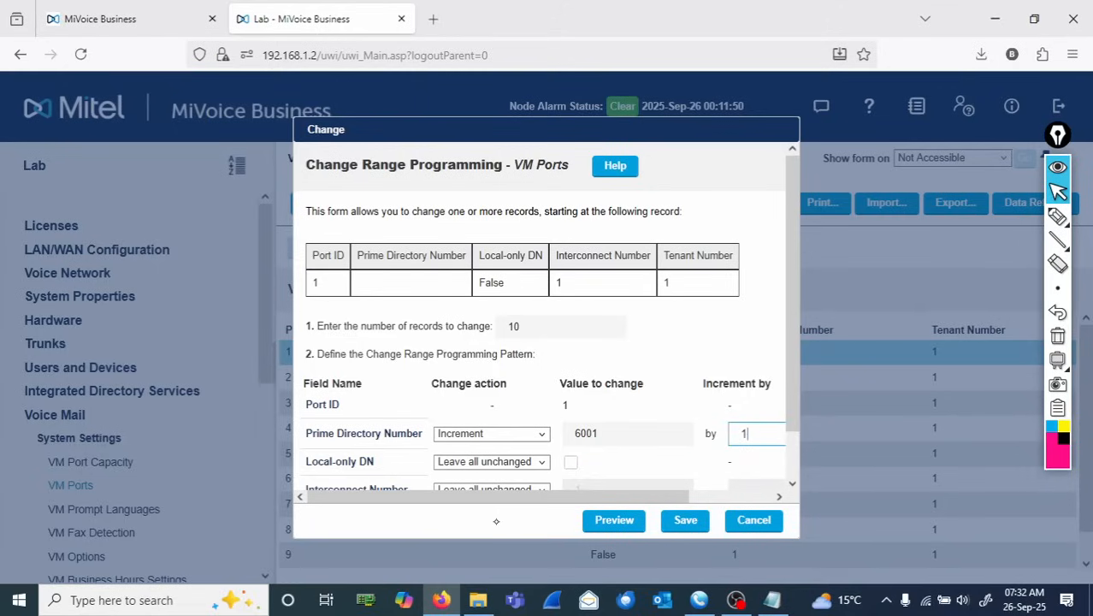
pyautogui.scroll(-1, 496, 521)
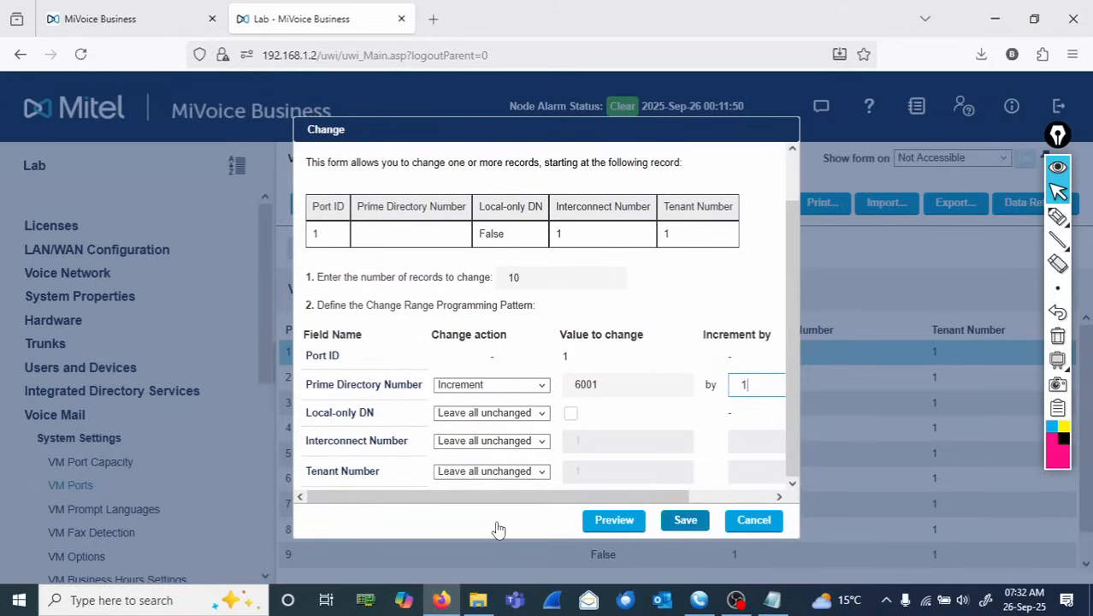
pyautogui.press('Return')
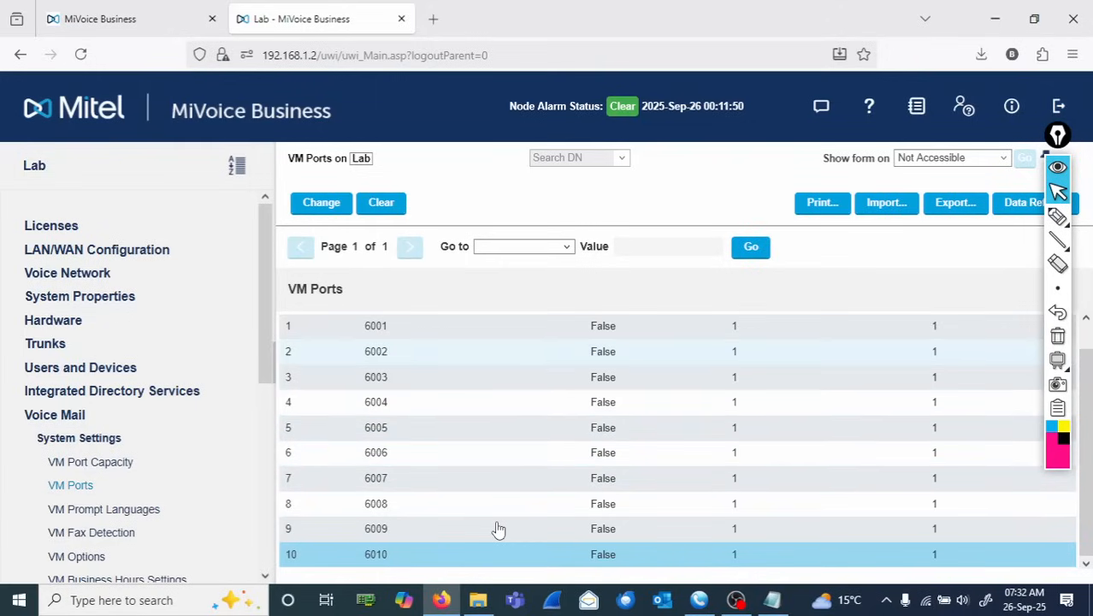
pyautogui.click(1059, 219)
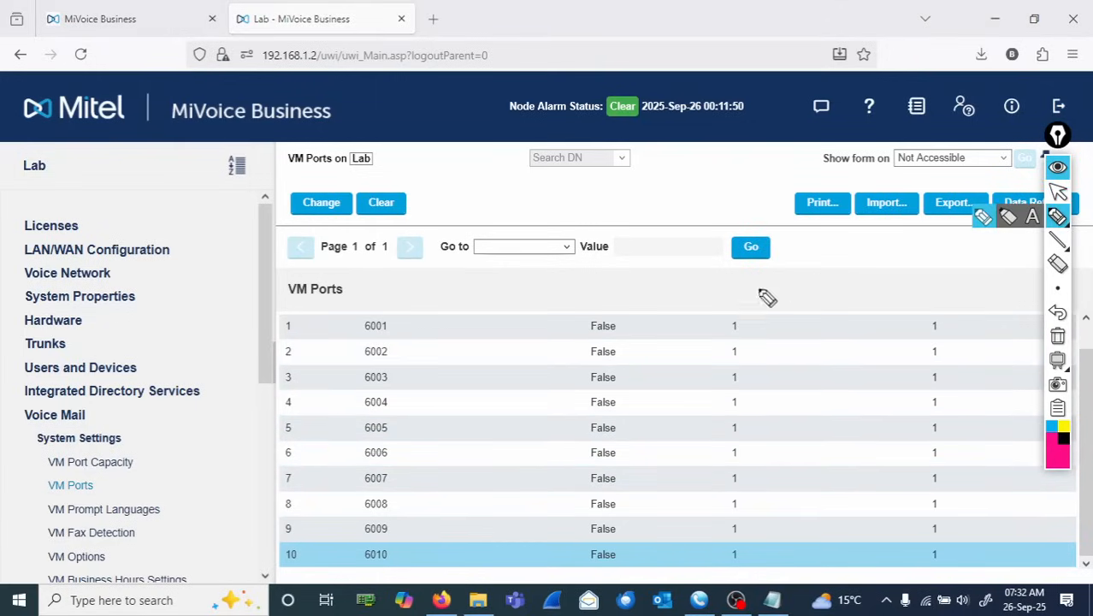
pyautogui.moveTo(383, 316)
pyautogui.mouseDown()
pyautogui.moveTo(354, 324)
pyautogui.moveTo(373, 313)
pyautogui.mouseUp()
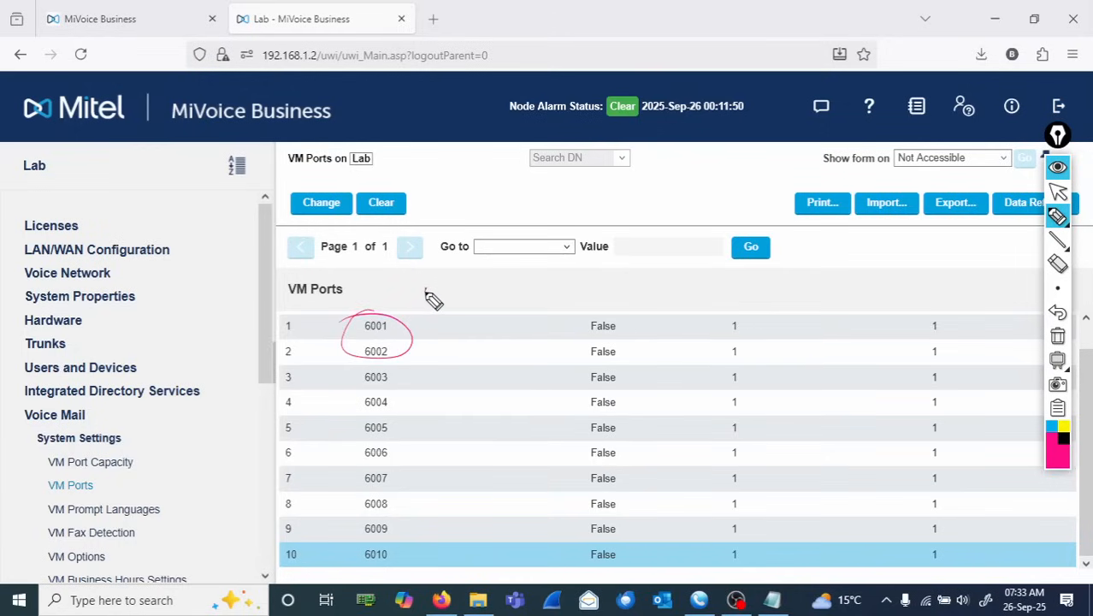
pyautogui.moveTo(432, 297)
pyautogui.mouseDown()
pyautogui.moveTo(500, 310)
pyautogui.moveTo(596, 296)
pyautogui.mouseUp()
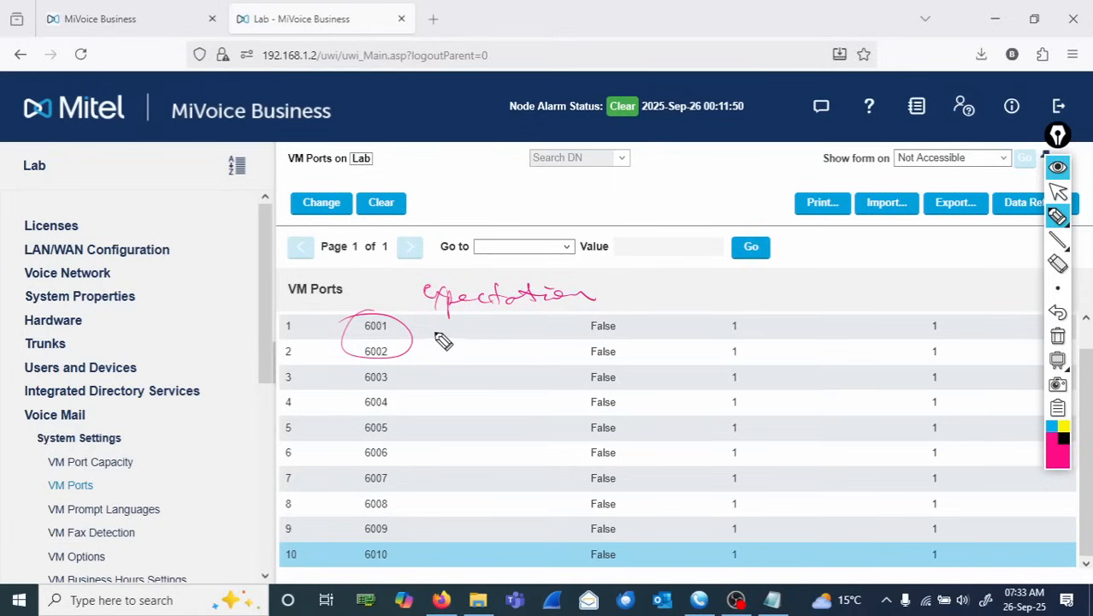
pyautogui.moveTo(459, 320)
pyautogui.mouseDown()
pyautogui.moveTo(462, 338)
pyautogui.moveTo(464, 325)
pyautogui.moveTo(440, 337)
pyautogui.moveTo(466, 342)
pyautogui.mouseUp()
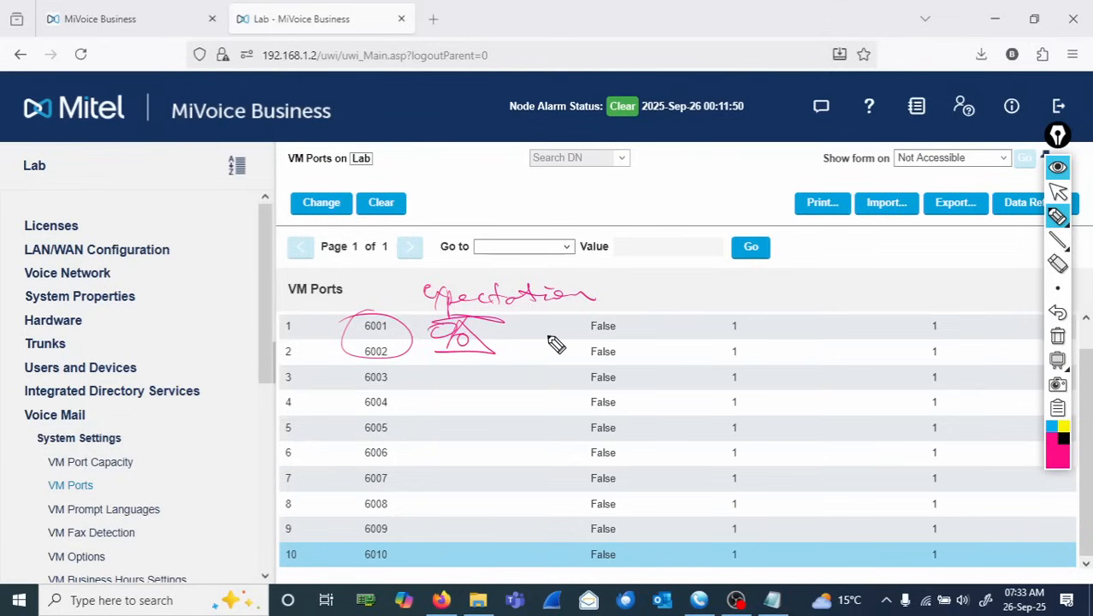
pyautogui.moveTo(532, 330)
pyautogui.mouseDown()
pyautogui.moveTo(556, 342)
pyautogui.moveTo(567, 325)
pyautogui.moveTo(523, 335)
pyautogui.mouseUp()
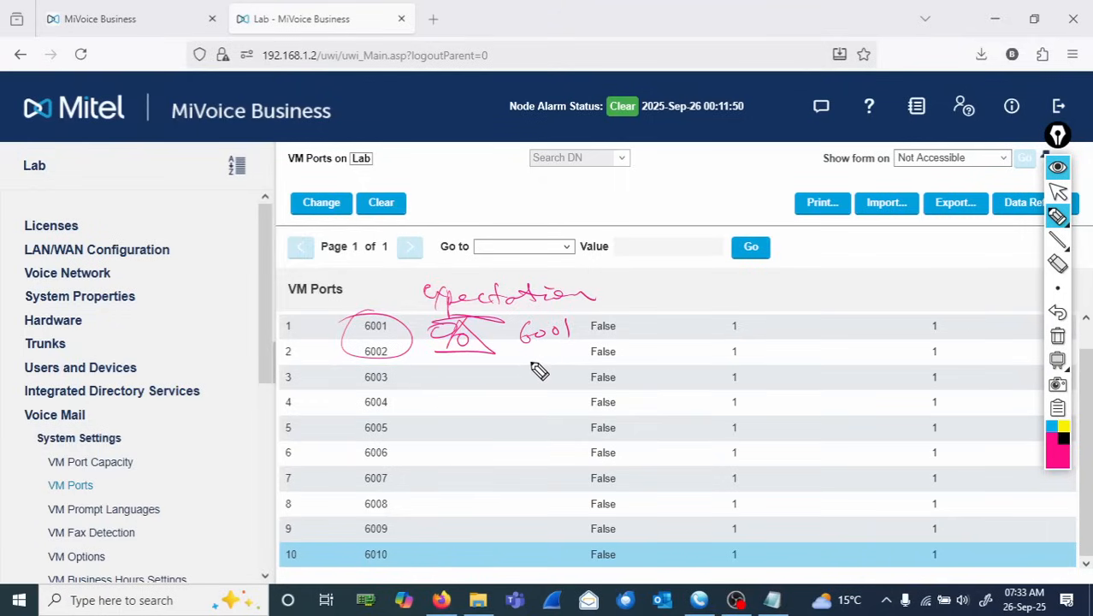
pyautogui.moveTo(525, 363)
pyautogui.mouseDown()
pyautogui.moveTo(522, 384)
pyautogui.moveTo(539, 374)
pyautogui.mouseUp()
pyautogui.moveTo(552, 369)
pyautogui.mouseDown()
pyautogui.moveTo(553, 386)
pyautogui.moveTo(565, 376)
pyautogui.mouseUp()
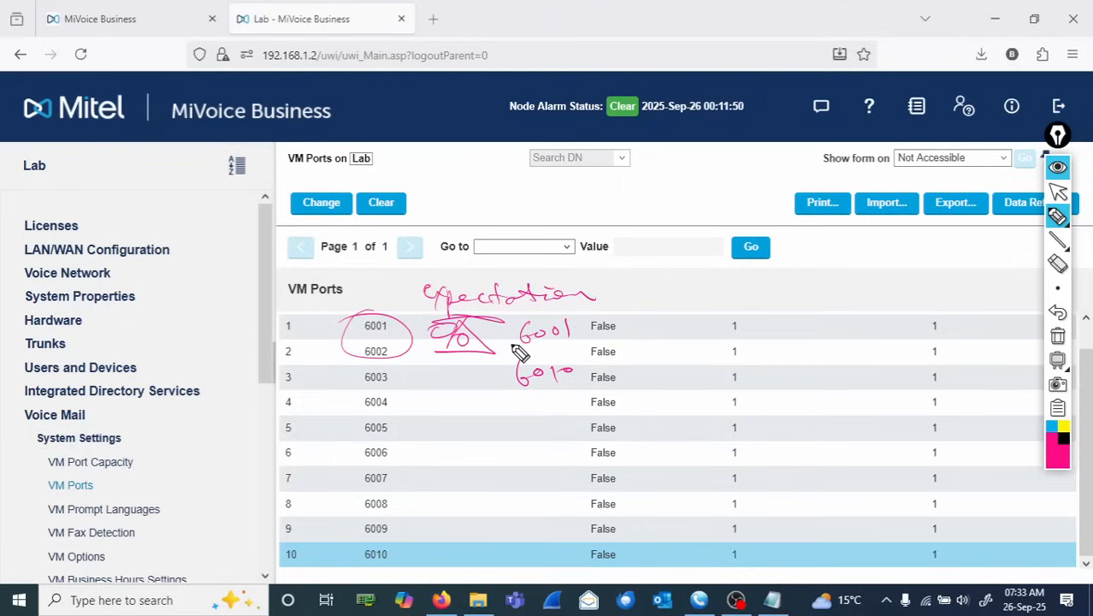
pyautogui.moveTo(513, 345); pyautogui.dragTo(592, 317)
pyautogui.moveTo(519, 376); pyautogui.dragTo(506, 392)
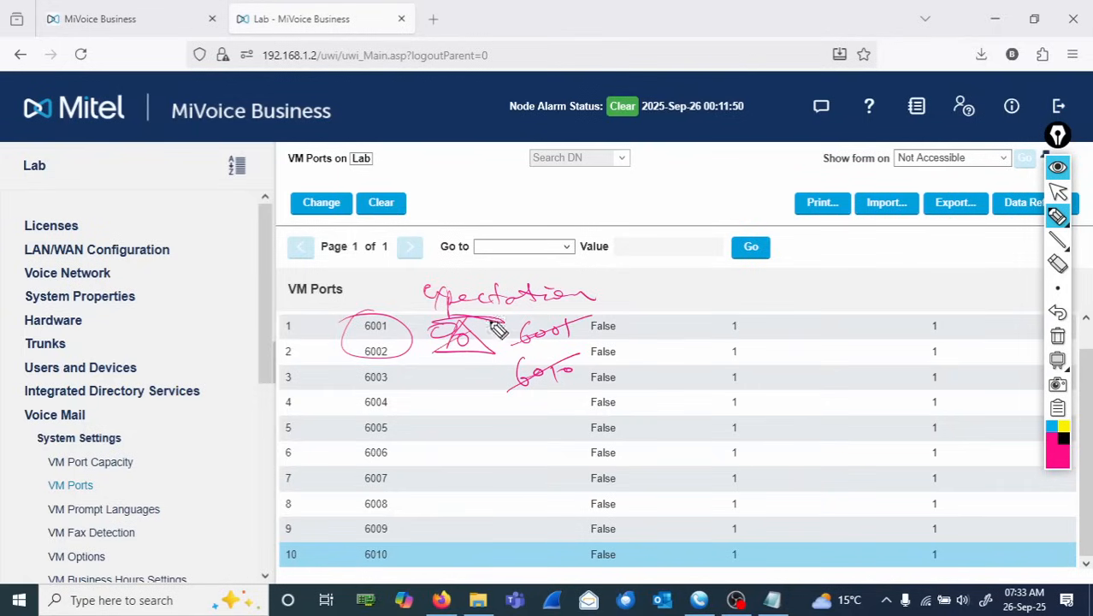
pyautogui.click(1058, 336)
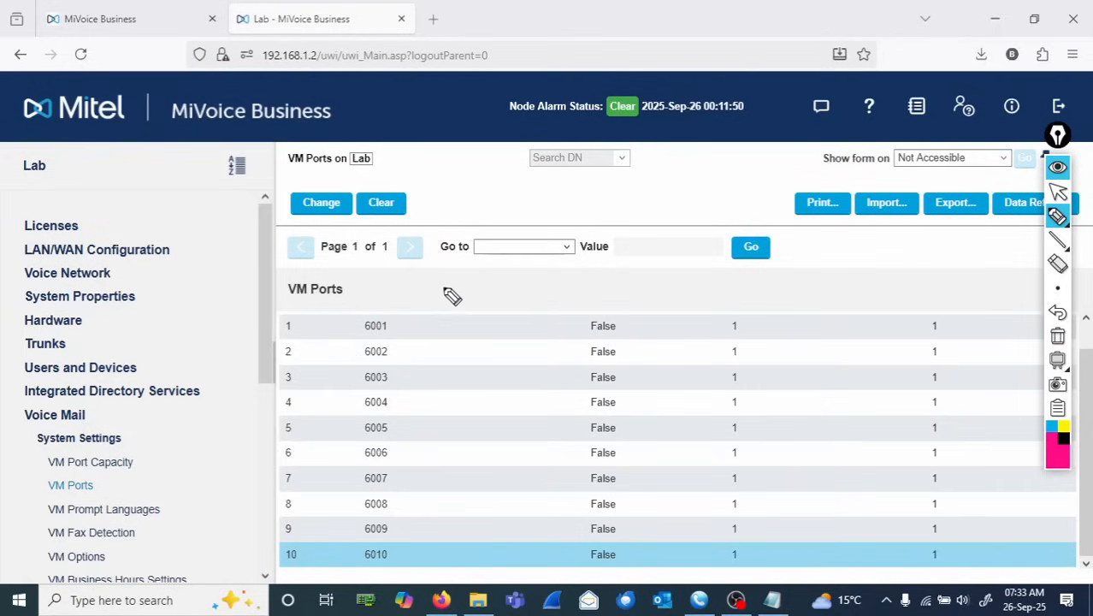
pyautogui.moveTo(443, 276)
pyautogui.mouseDown()
pyautogui.moveTo(461, 306)
pyautogui.moveTo(592, 286)
pyautogui.moveTo(602, 307)
pyautogui.moveTo(664, 290)
pyautogui.moveTo(695, 302)
pyautogui.moveTo(720, 291)
pyautogui.moveTo(721, 302)
pyautogui.mouseUp()
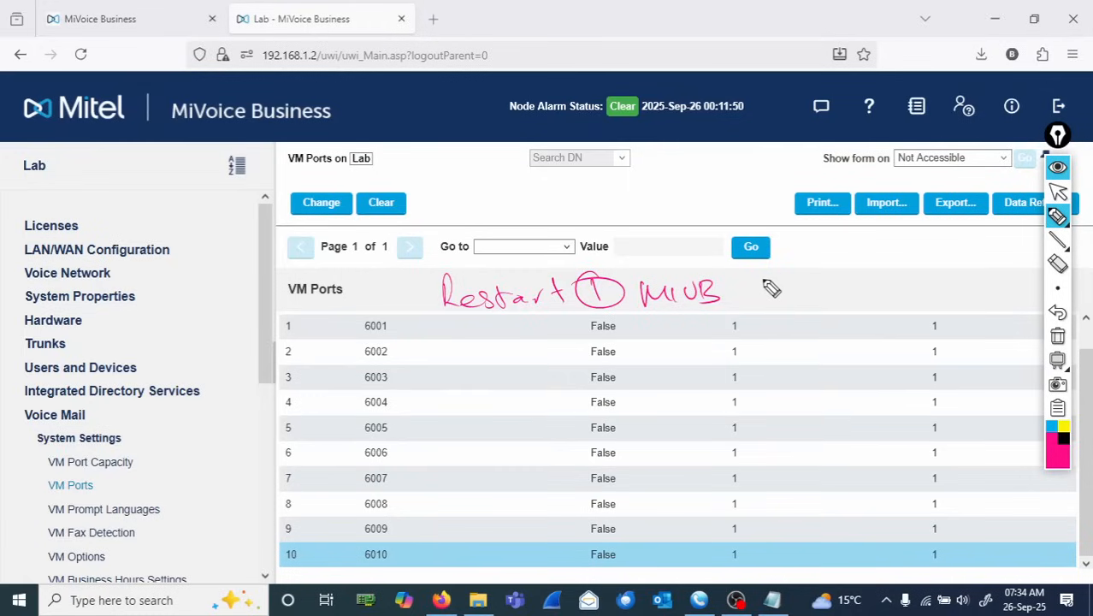
pyautogui.moveTo(756, 270)
pyautogui.mouseDown()
pyautogui.moveTo(747, 299)
pyautogui.moveTo(864, 289)
pyautogui.moveTo(874, 312)
pyautogui.mouseUp()
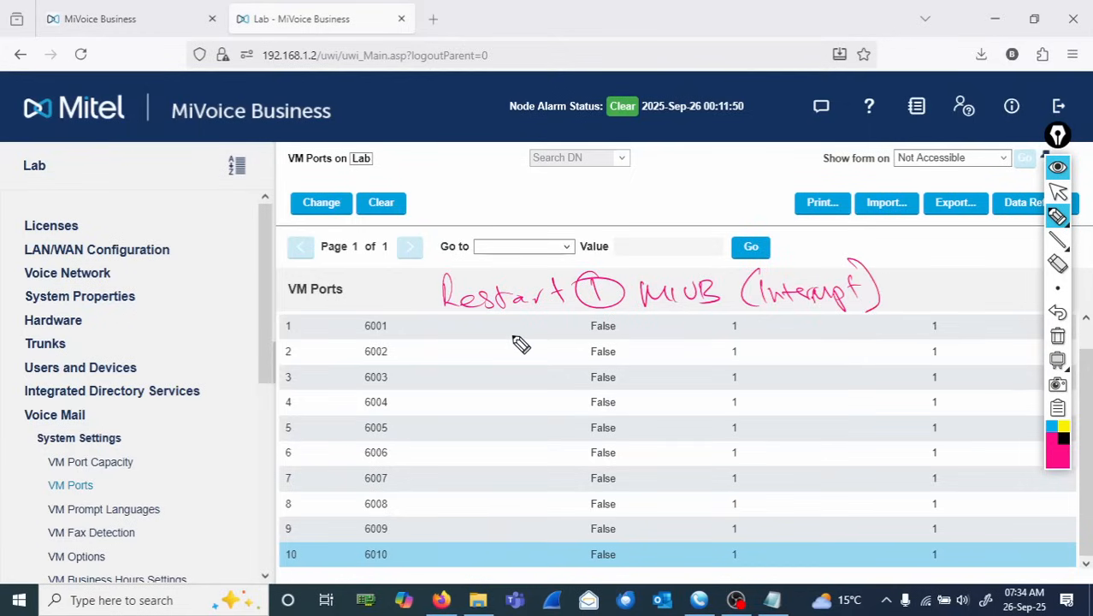
pyautogui.moveTo(622, 349)
pyautogui.mouseDown()
pyautogui.moveTo(652, 337)
pyautogui.moveTo(615, 347)
pyautogui.moveTo(708, 335)
pyautogui.moveTo(825, 338)
pyautogui.mouseUp()
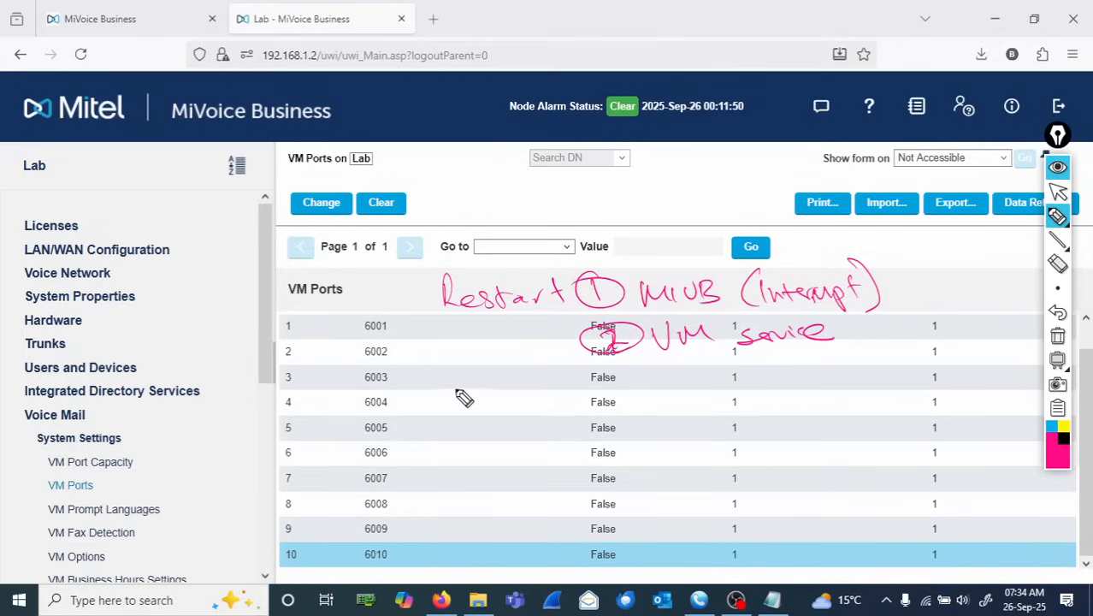
pyautogui.moveTo(470, 385)
pyautogui.mouseDown()
pyautogui.moveTo(642, 398)
pyautogui.moveTo(770, 383)
pyautogui.moveTo(782, 395)
pyautogui.mouseUp()
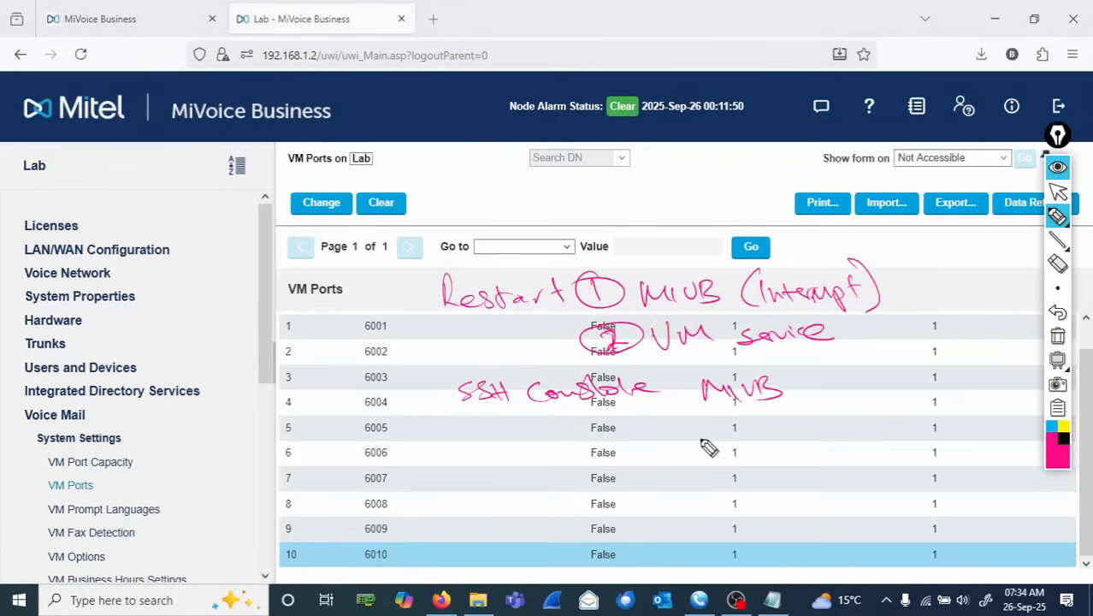
pyautogui.moveTo(702, 431)
pyautogui.mouseDown()
pyautogui.moveTo(738, 412)
pyautogui.moveTo(792, 431)
pyautogui.moveTo(898, 408)
pyautogui.mouseUp()
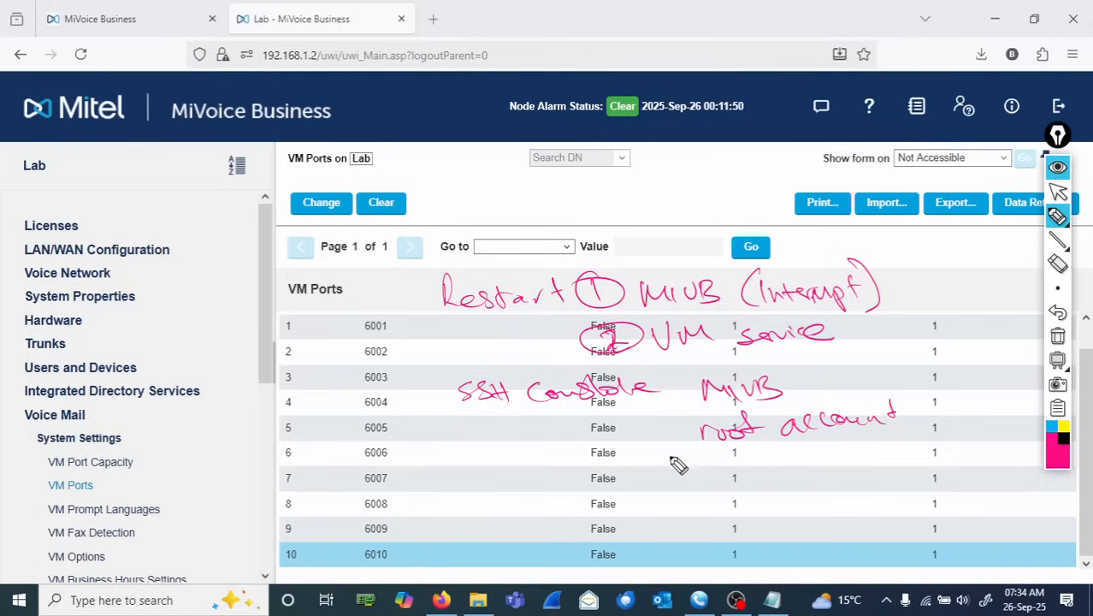
pyautogui.moveTo(667, 452)
pyautogui.mouseDown()
pyautogui.moveTo(715, 481)
pyautogui.moveTo(753, 470)
pyautogui.moveTo(810, 483)
pyautogui.moveTo(908, 481)
pyautogui.moveTo(959, 462)
pyautogui.mouseUp()
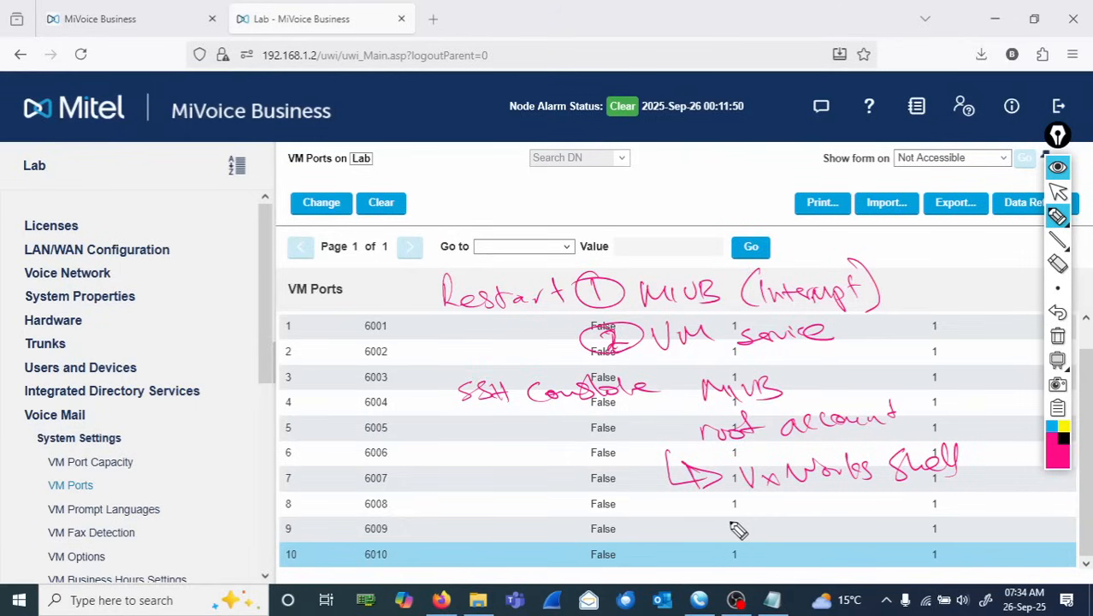
pyautogui.moveTo(710, 520)
pyautogui.mouseDown()
pyautogui.moveTo(715, 532)
pyautogui.moveTo(796, 530)
pyautogui.moveTo(823, 507)
pyautogui.moveTo(871, 519)
pyautogui.moveTo(906, 504)
pyautogui.moveTo(941, 512)
pyautogui.mouseUp()
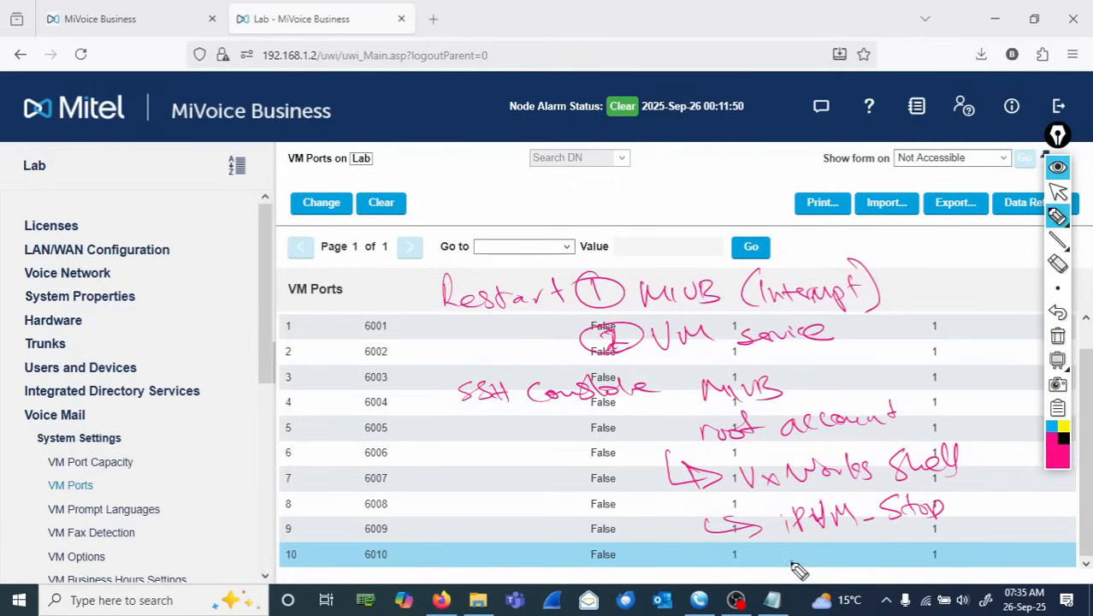
pyautogui.moveTo(788, 549)
pyautogui.mouseDown()
pyautogui.moveTo(790, 566)
pyautogui.moveTo(819, 554)
pyautogui.moveTo(891, 561)
pyautogui.moveTo(983, 532)
pyautogui.mouseUp()
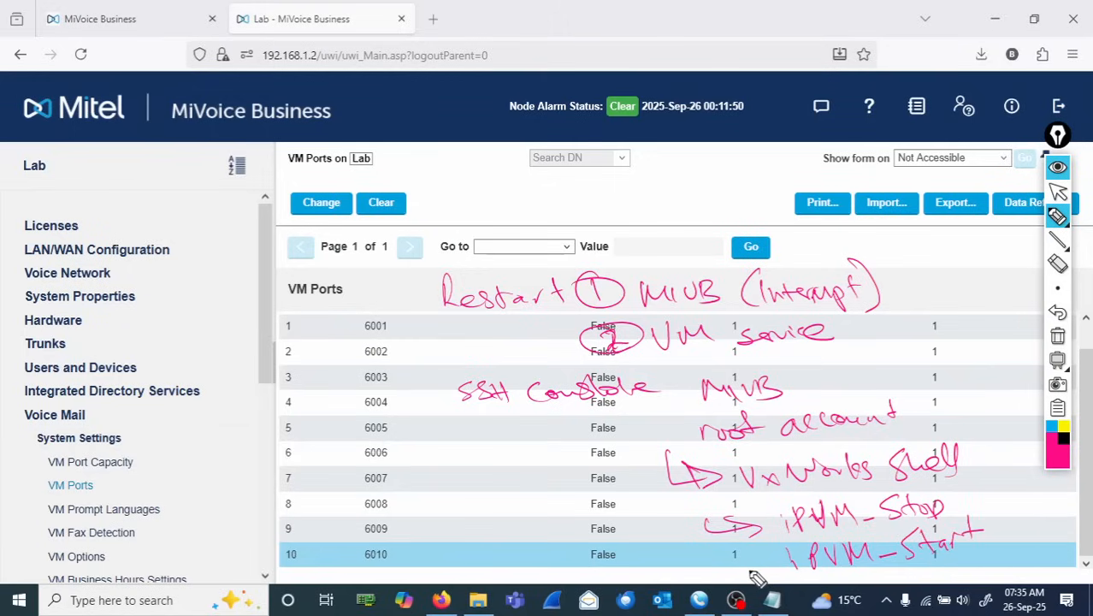
pyautogui.moveTo(762, 566)
pyautogui.mouseDown()
pyautogui.moveTo(695, 568)
pyautogui.moveTo(599, 508)
pyautogui.moveTo(555, 461)
pyautogui.moveTo(643, 442)
pyautogui.mouseUp()
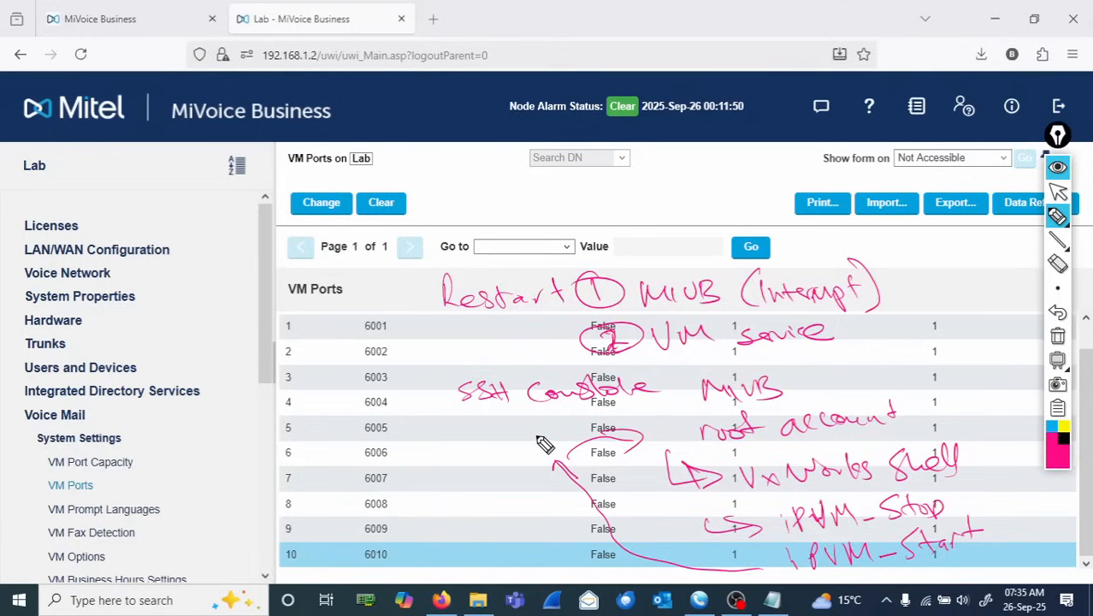
pyautogui.moveTo(536, 434); pyautogui.dragTo(582, 428)
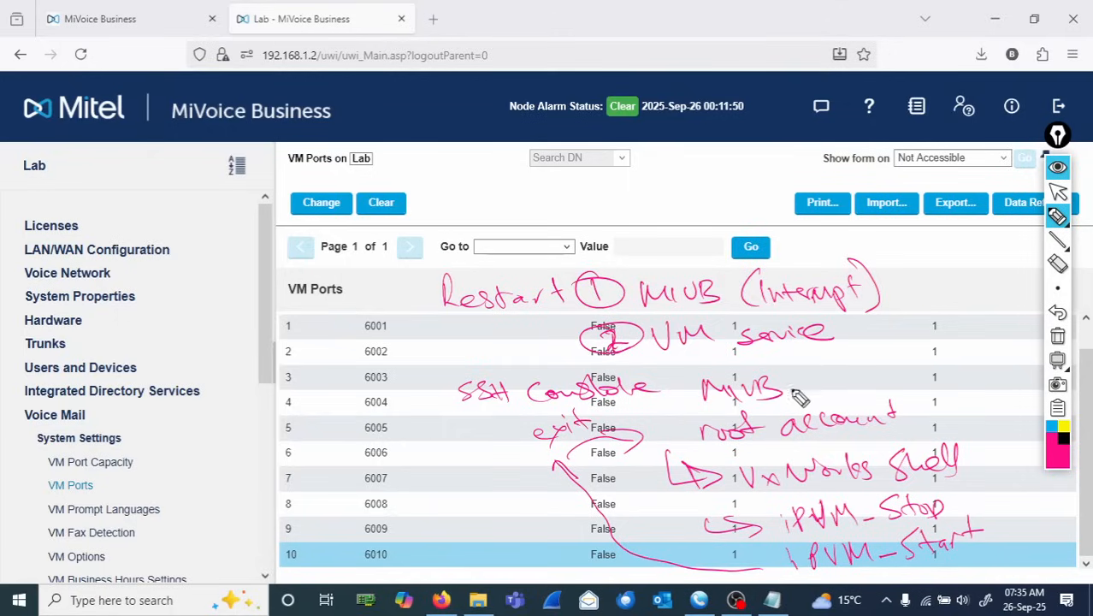
pyautogui.click(1058, 338)
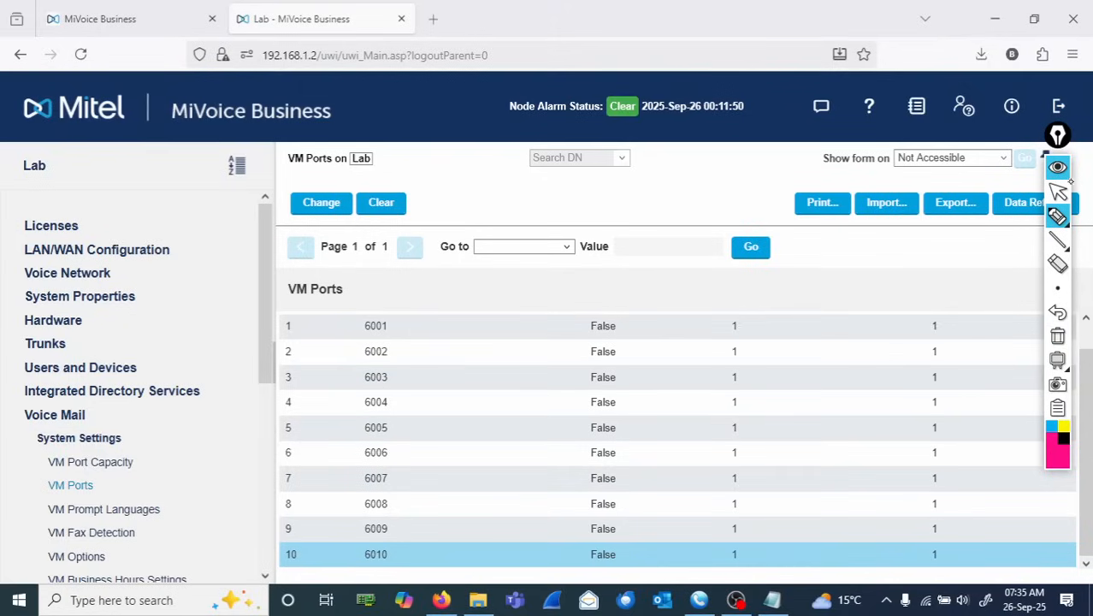
pyautogui.click(1058, 195)
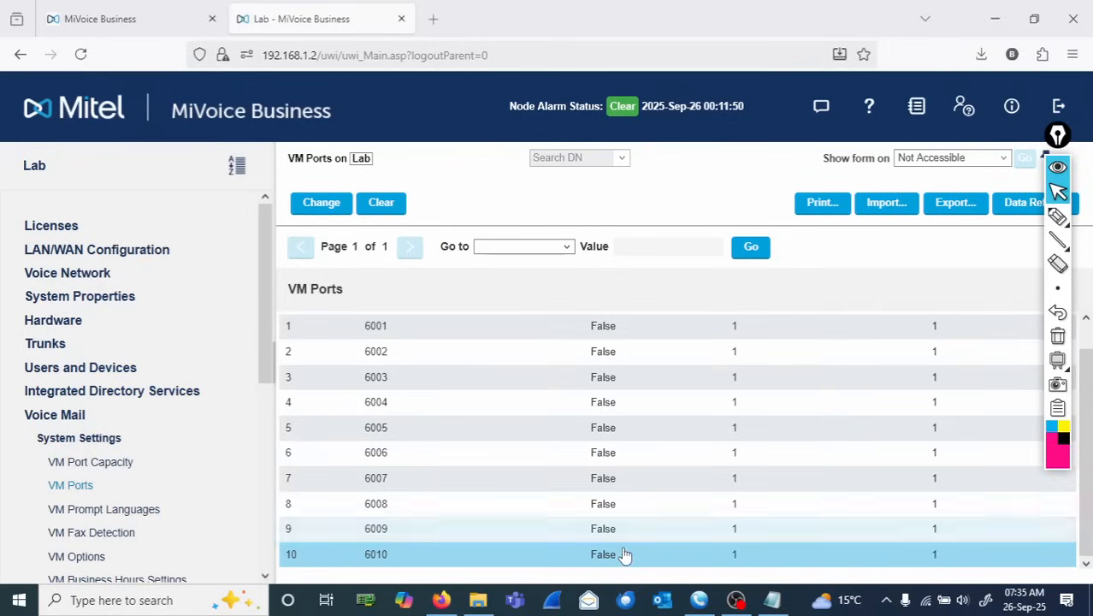
# - Open Tera Term, connect over SSH to 192.168.1.2 accepting the host key, and log in as root with the account password
pyautogui.click(169, 600)
pyautogui.write('tera')
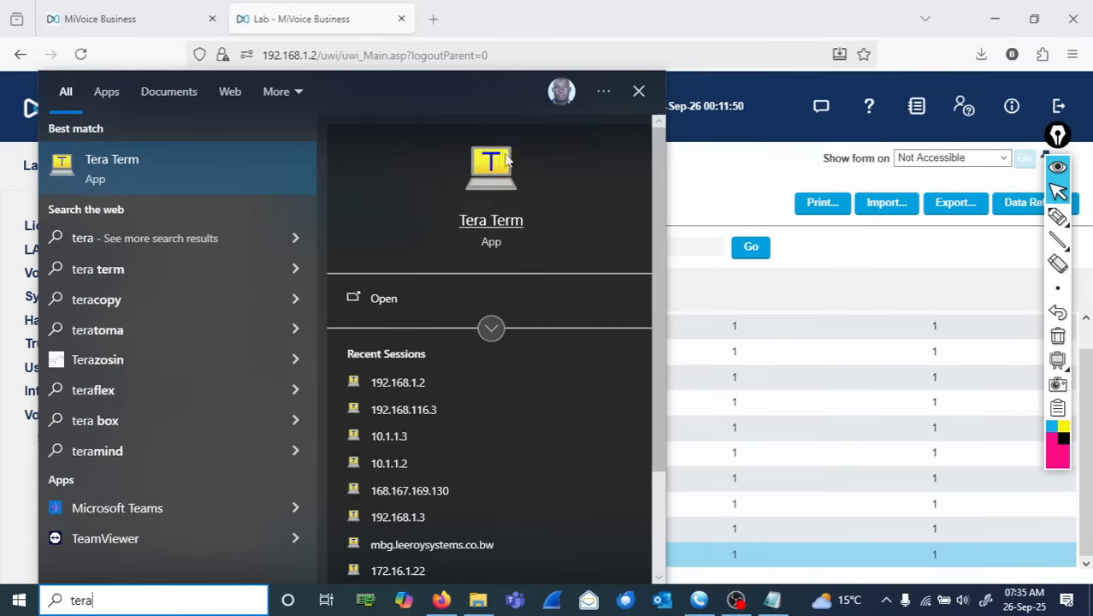
pyautogui.click(492, 174)
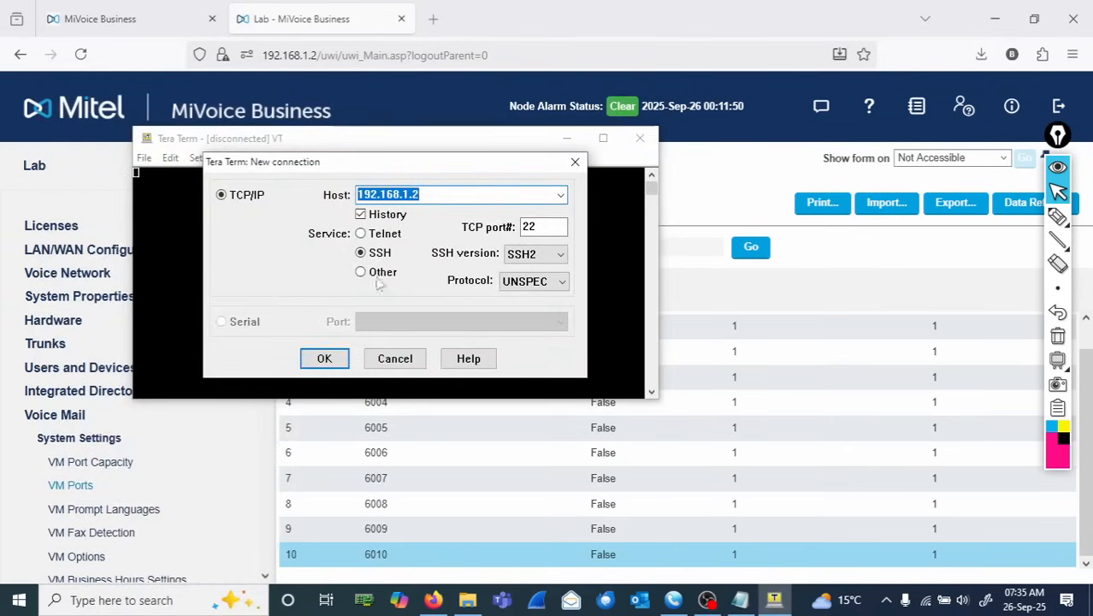
pyautogui.click(321, 359)
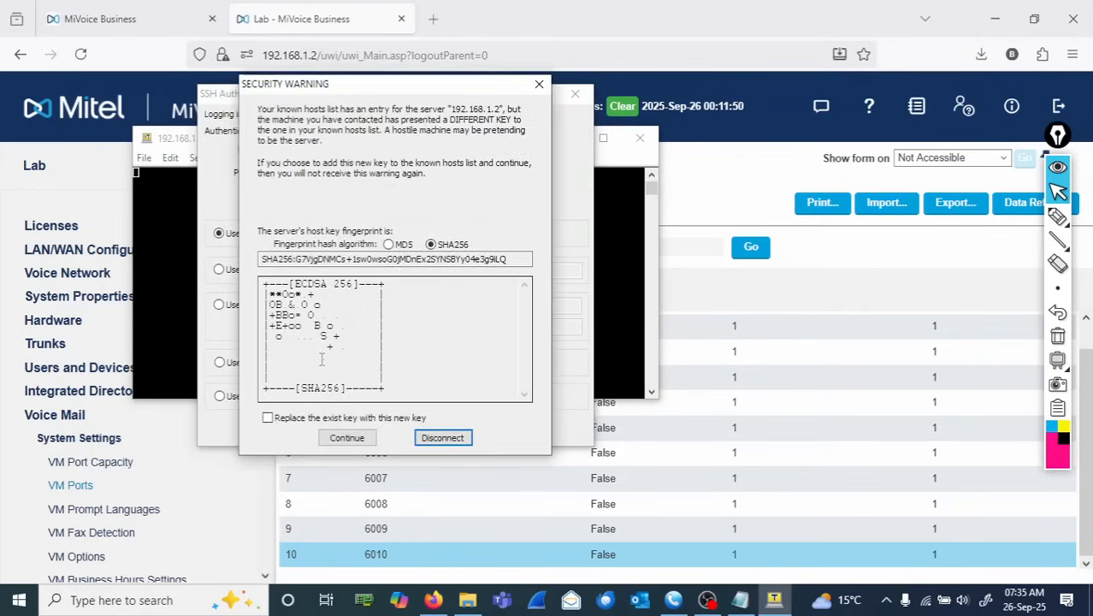
pyautogui.click(342, 441)
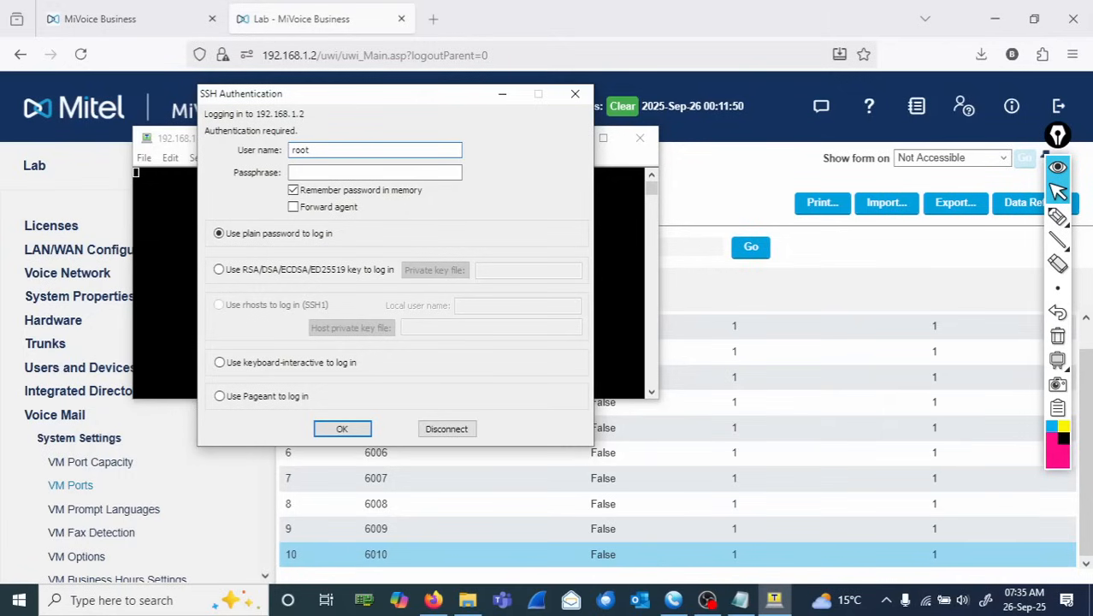
pyautogui.press('Tab')
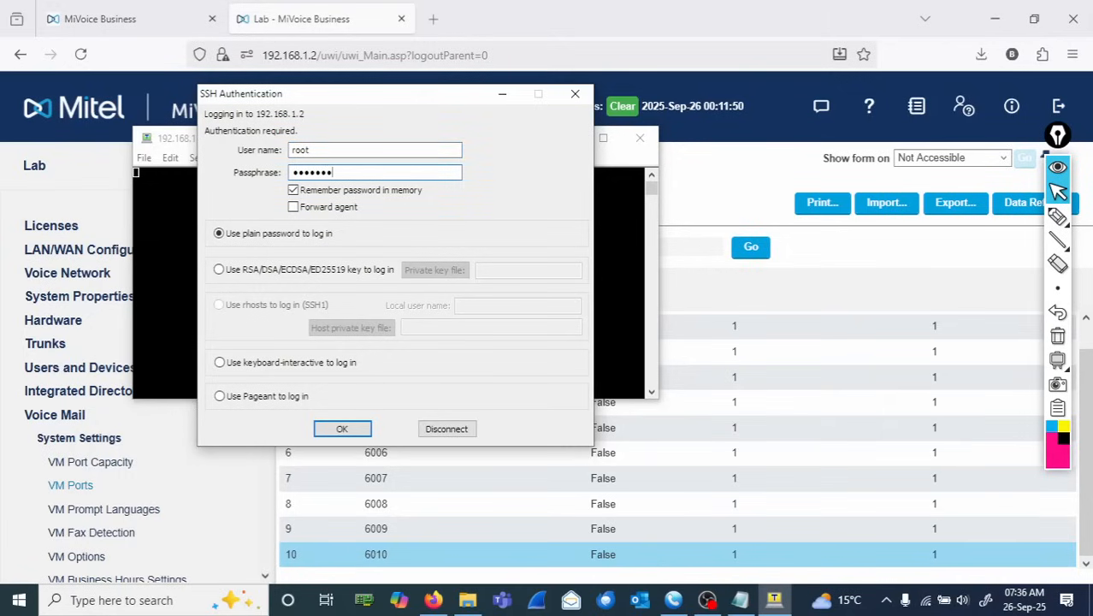
pyautogui.press('Return')
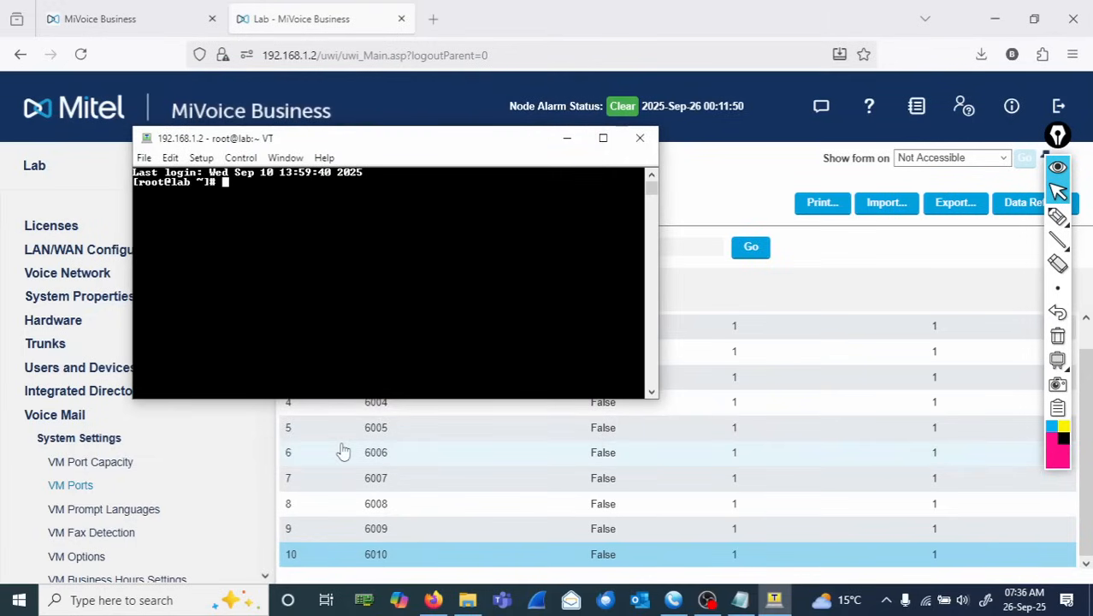
# - Set the terminal font to Lucida Console, size 14
pyautogui.click(201, 158)
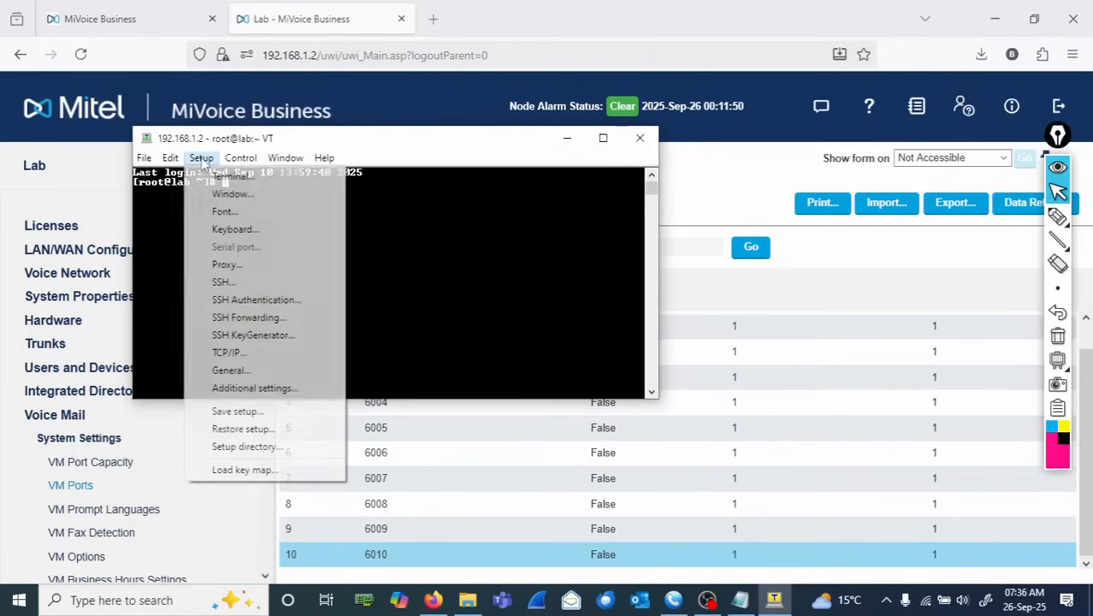
pyautogui.click(233, 193)
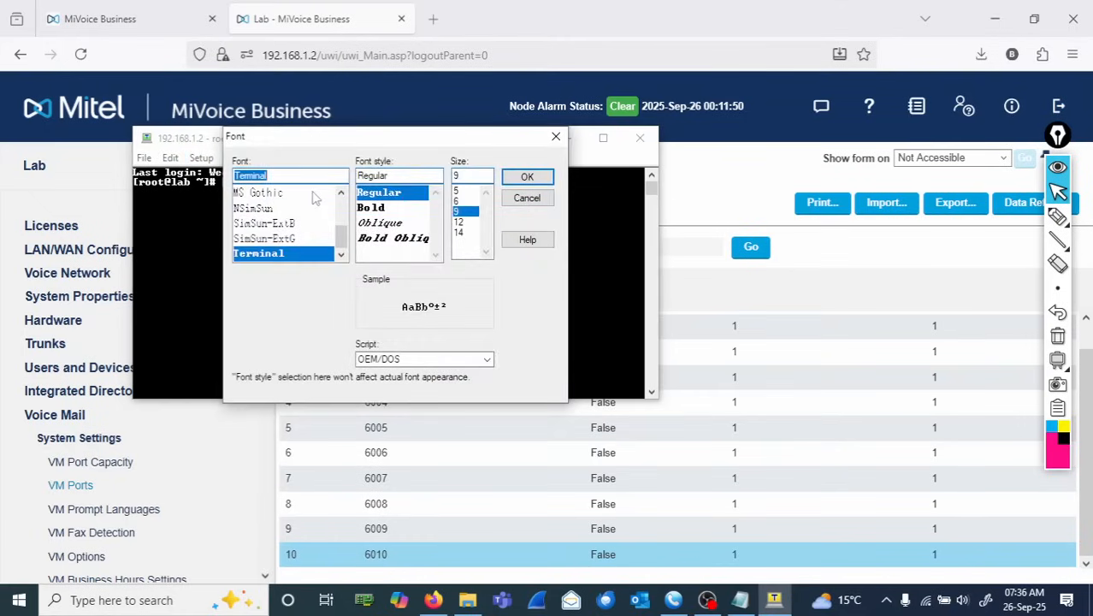
pyautogui.scroll(2, 318, 205)
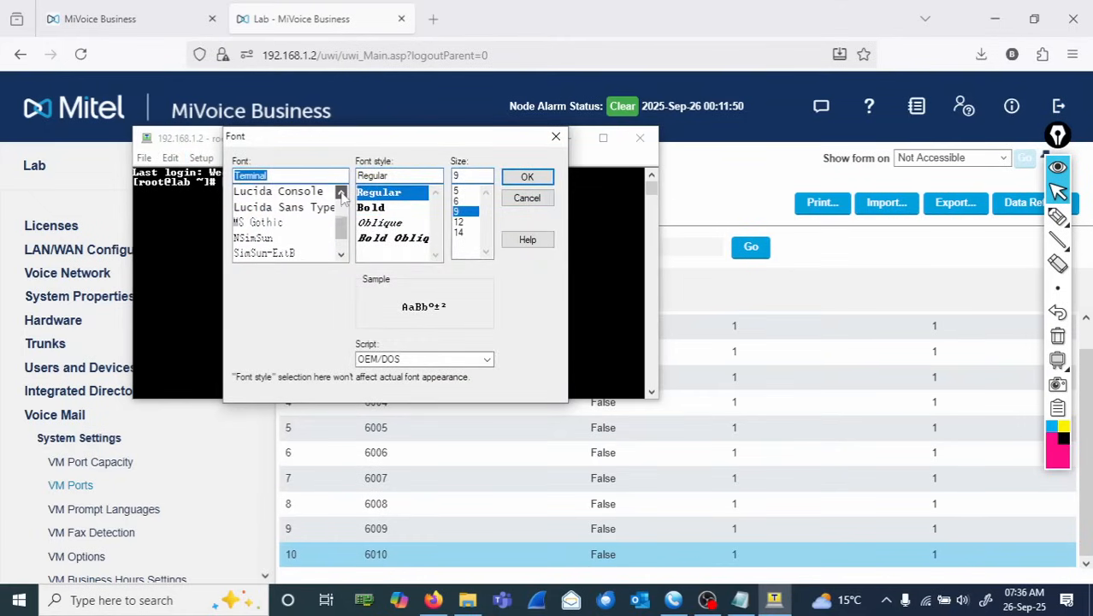
pyautogui.click(315, 194)
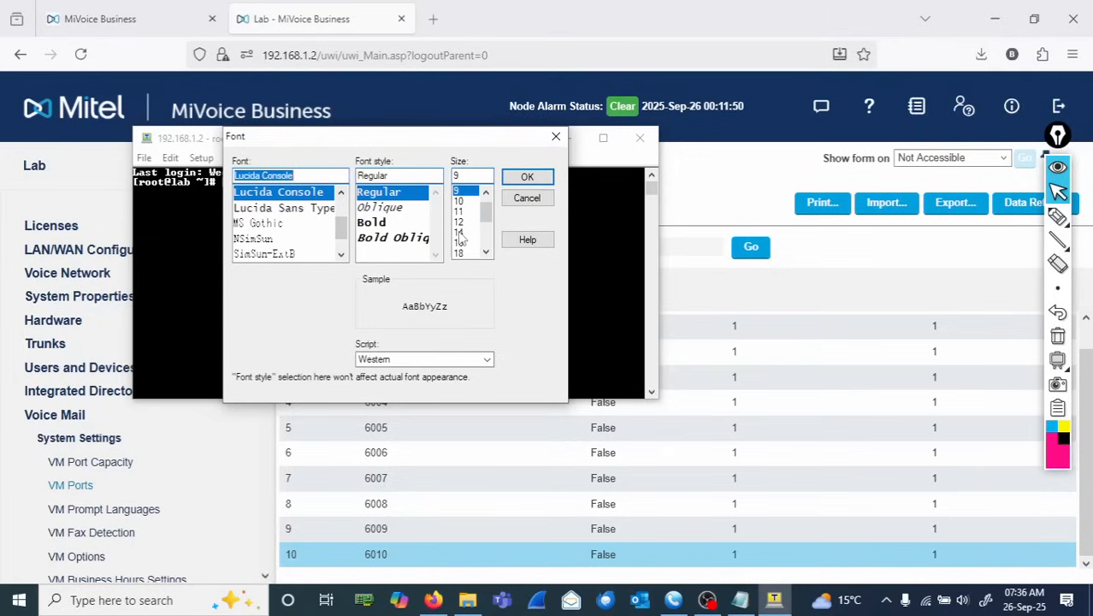
pyautogui.click(460, 235)
pyautogui.click(527, 176)
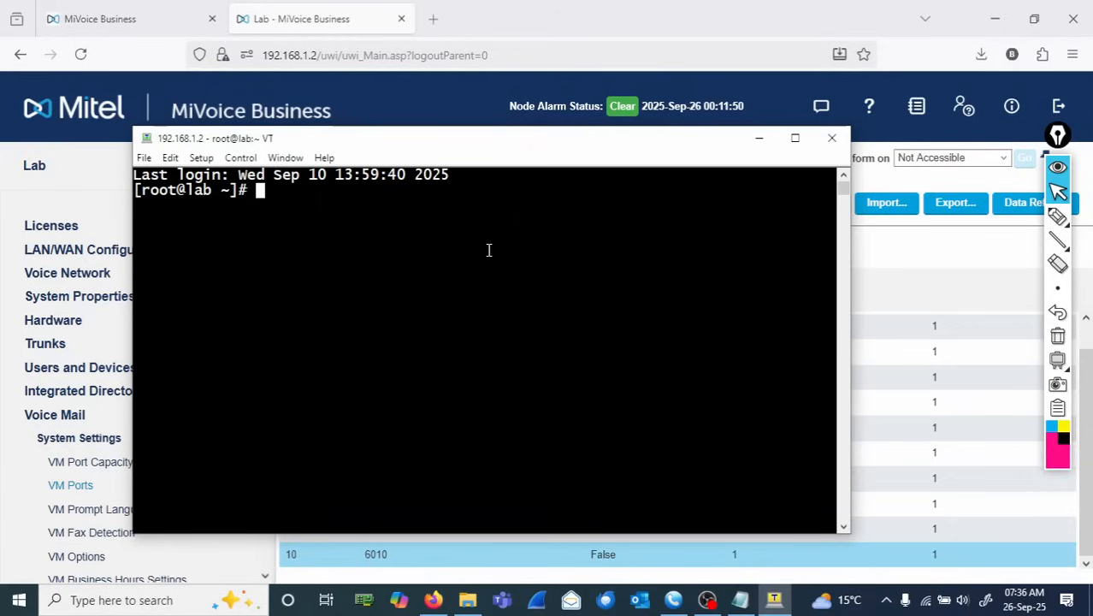
# - Enter the mcdDebug shell and stop the voice mail service with iPVM_Stop
pyautogui.write('mcdDebug')
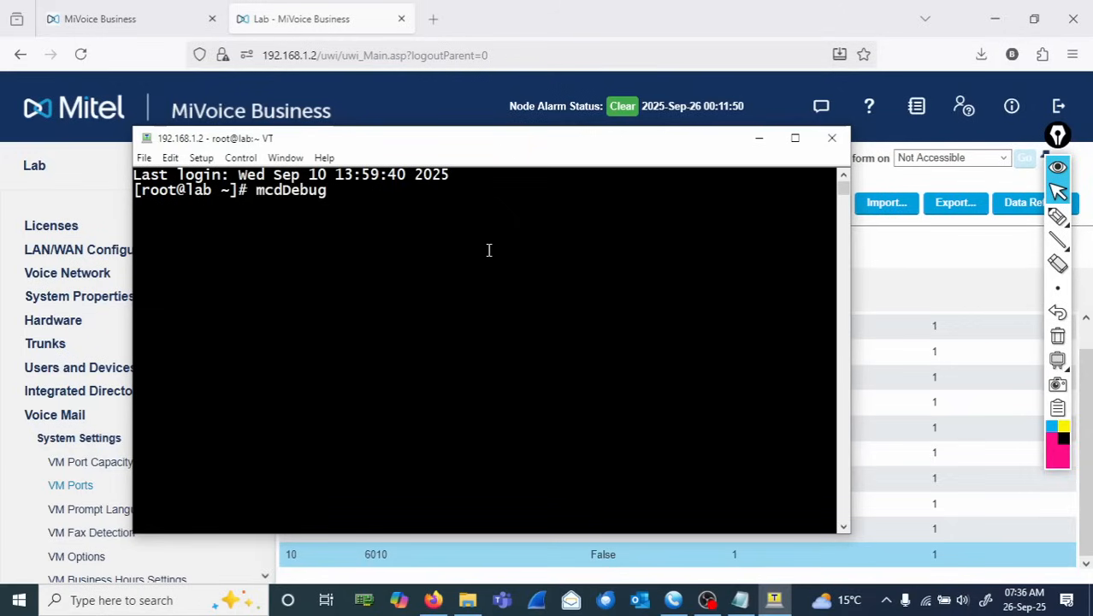
pyautogui.press('Return')
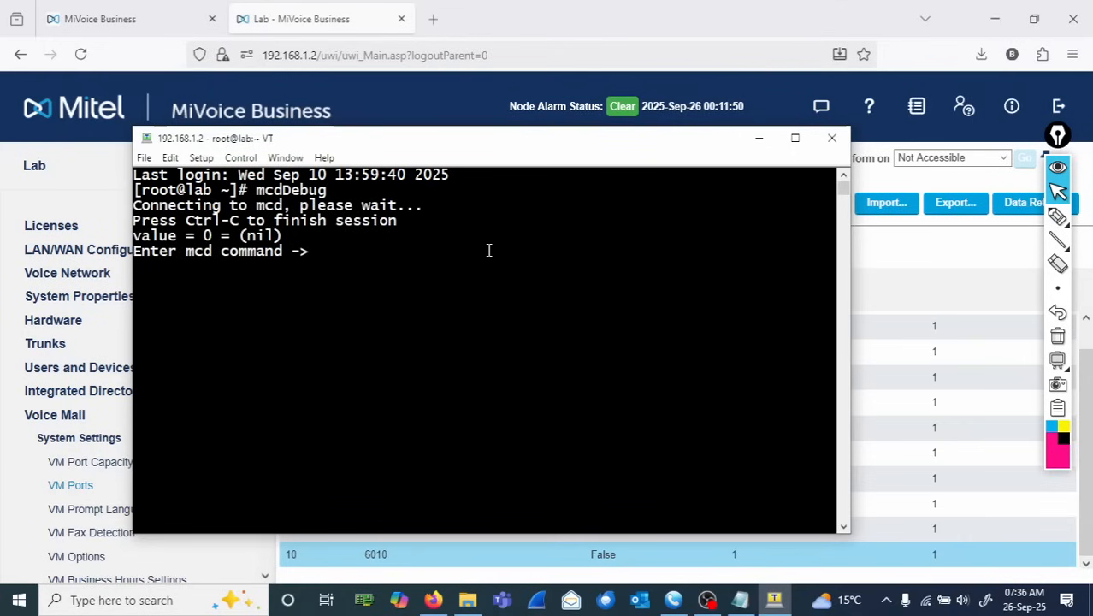
pyautogui.write('iPVM_Stop')
pyautogui.press('Return')
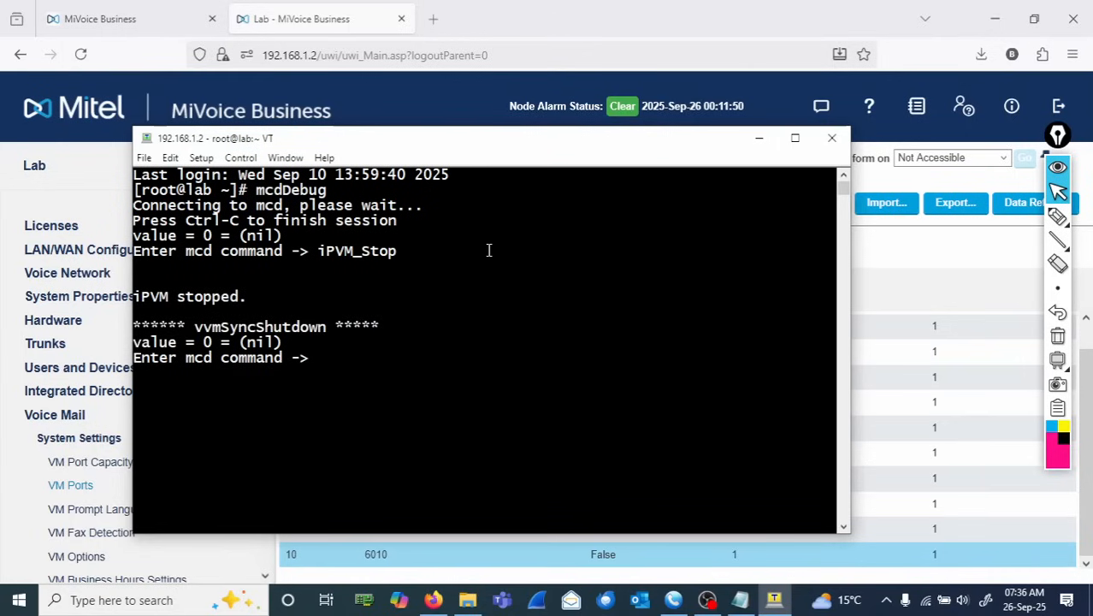
# - Start the voice mail service again with iPVM_Start
pyautogui.write('iPVM_Start')
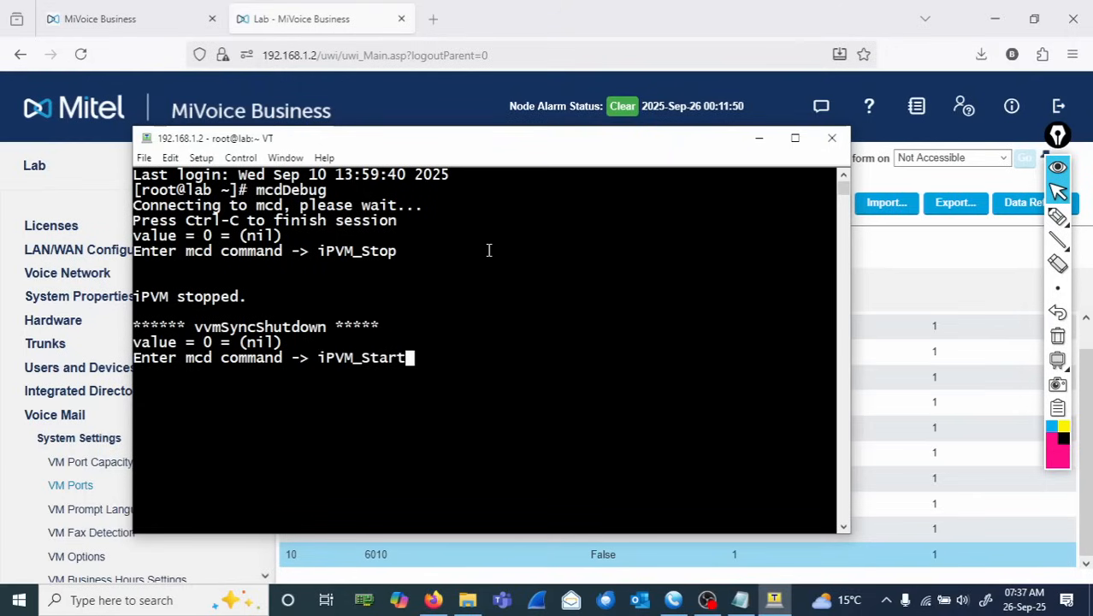
pyautogui.press('Return')
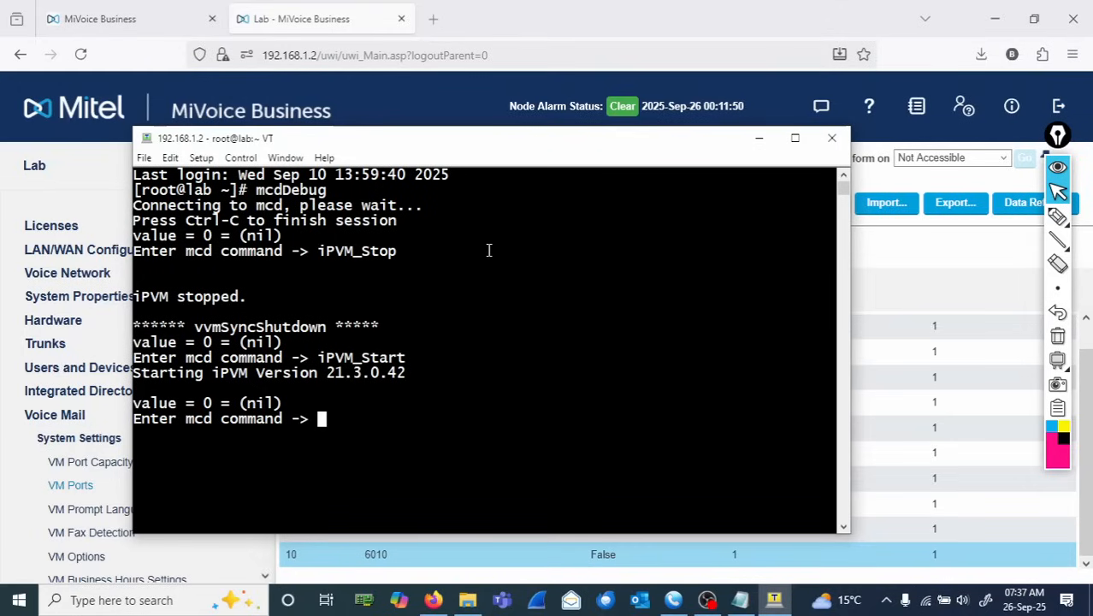
# - Suspend mcdDebug, then exit and log out of the SSH session
pyautogui.hotkey('ctrl', 'z')
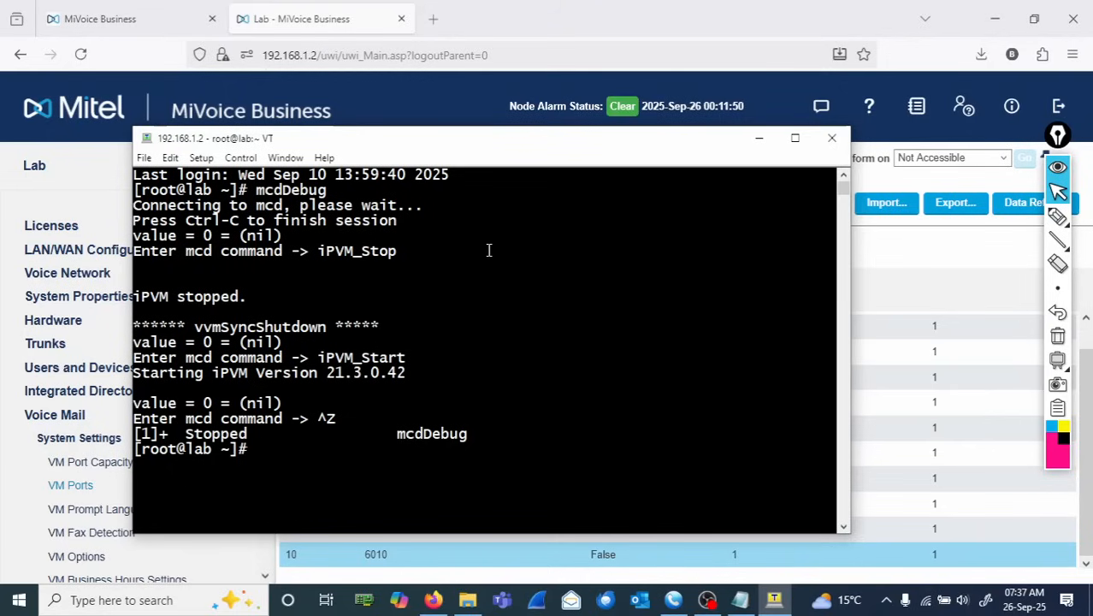
pyautogui.write('exit')
pyautogui.press('Return')
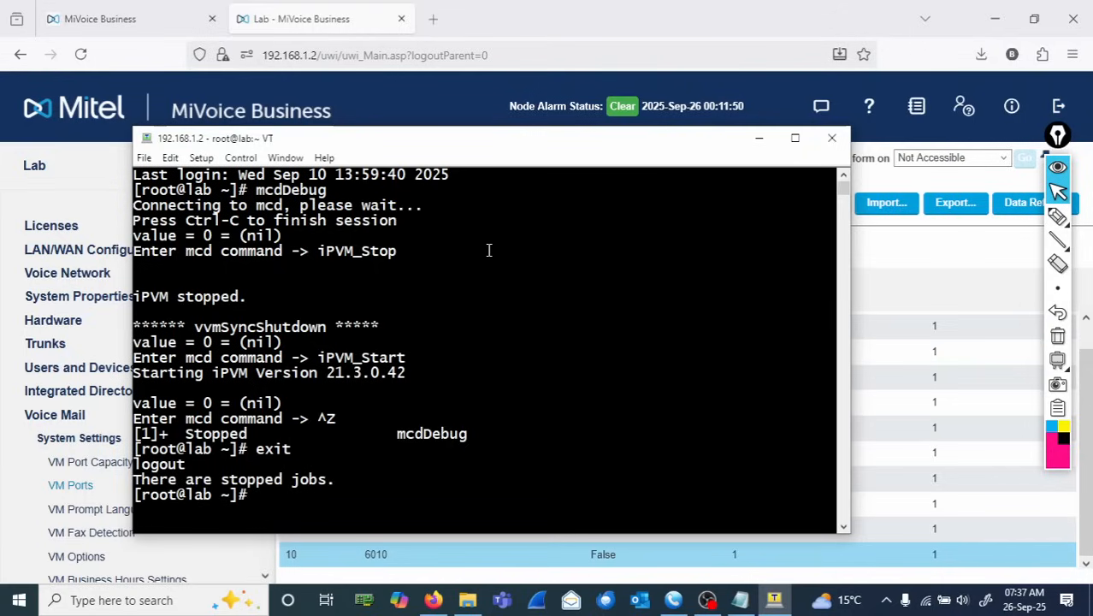
pyautogui.write('logout')
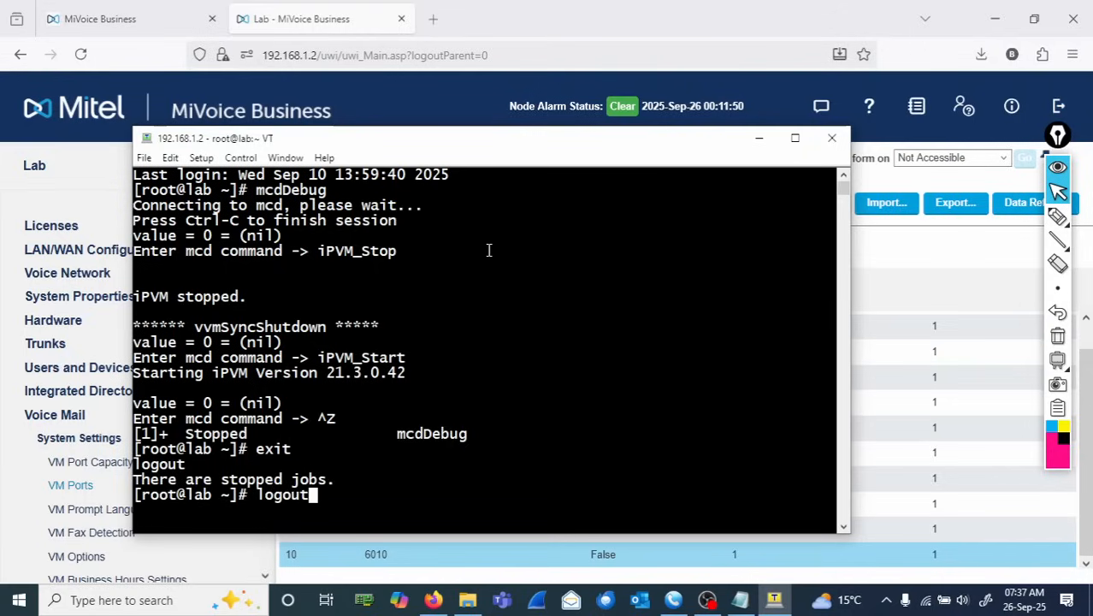
pyautogui.press('Return')
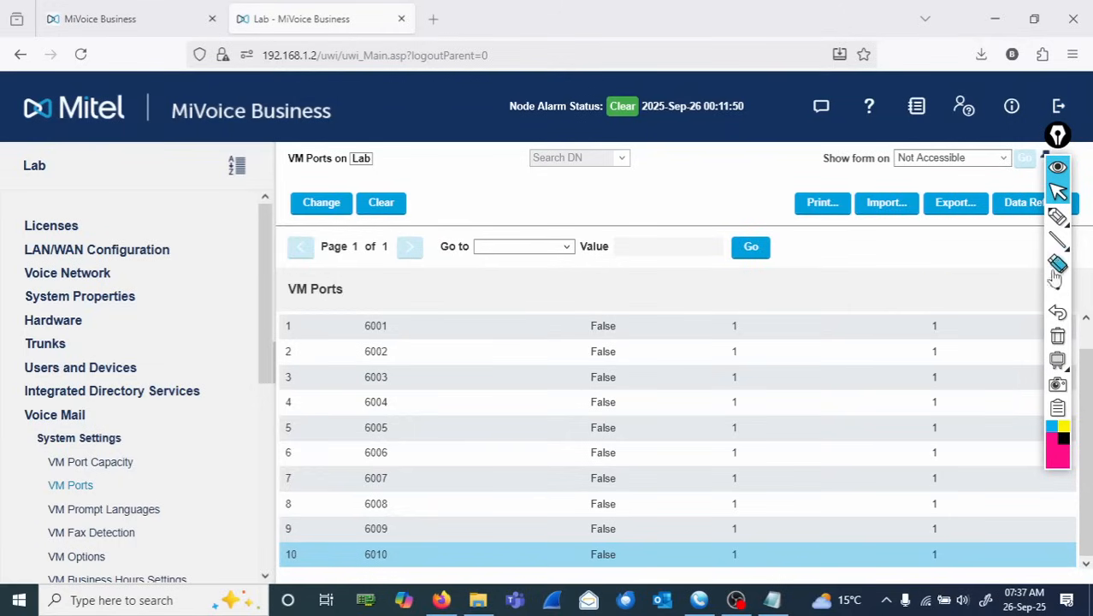
pyautogui.click(1058, 217)
pyautogui.moveTo(400, 310)
pyautogui.mouseDown()
pyautogui.moveTo(376, 301)
pyautogui.moveTo(459, 338)
pyautogui.moveTo(475, 332)
pyautogui.moveTo(459, 295)
pyautogui.moveTo(482, 332)
pyautogui.moveTo(456, 359)
pyautogui.moveTo(514, 354)
pyautogui.mouseUp()
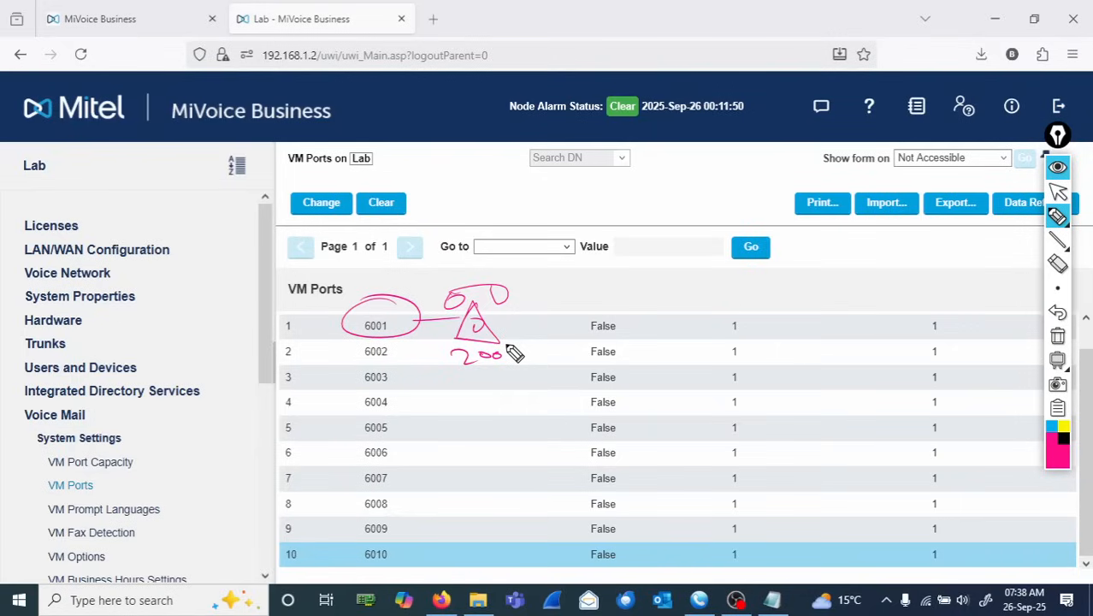
pyautogui.click(1059, 339)
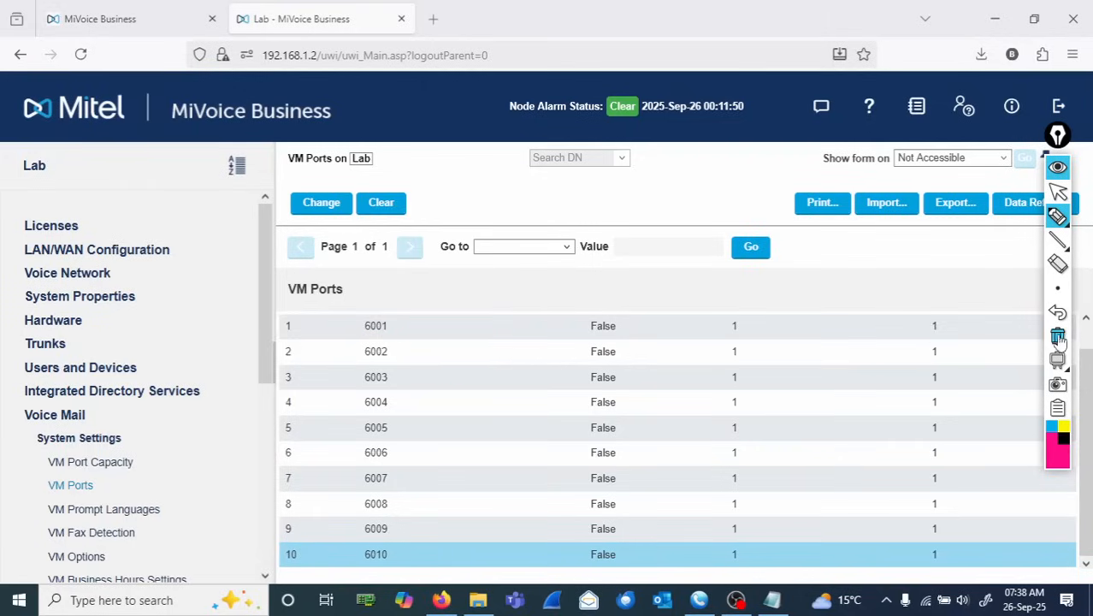
pyautogui.click(1058, 266)
pyautogui.click(1059, 193)
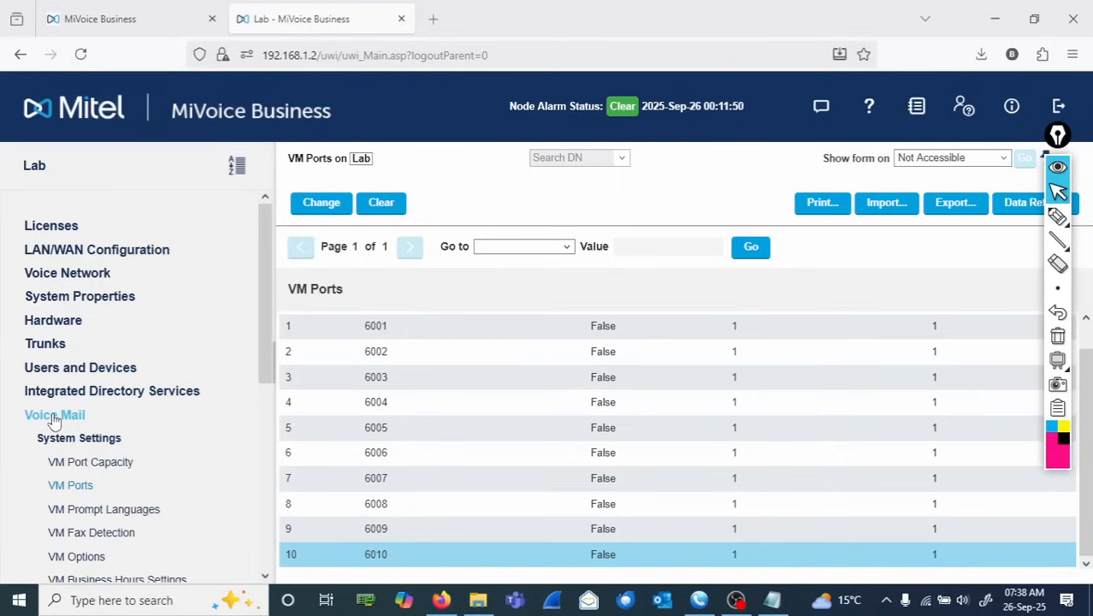
# - Open the Station Attributes form under the Users and Devices advanced configuration
pyautogui.click(91, 369)
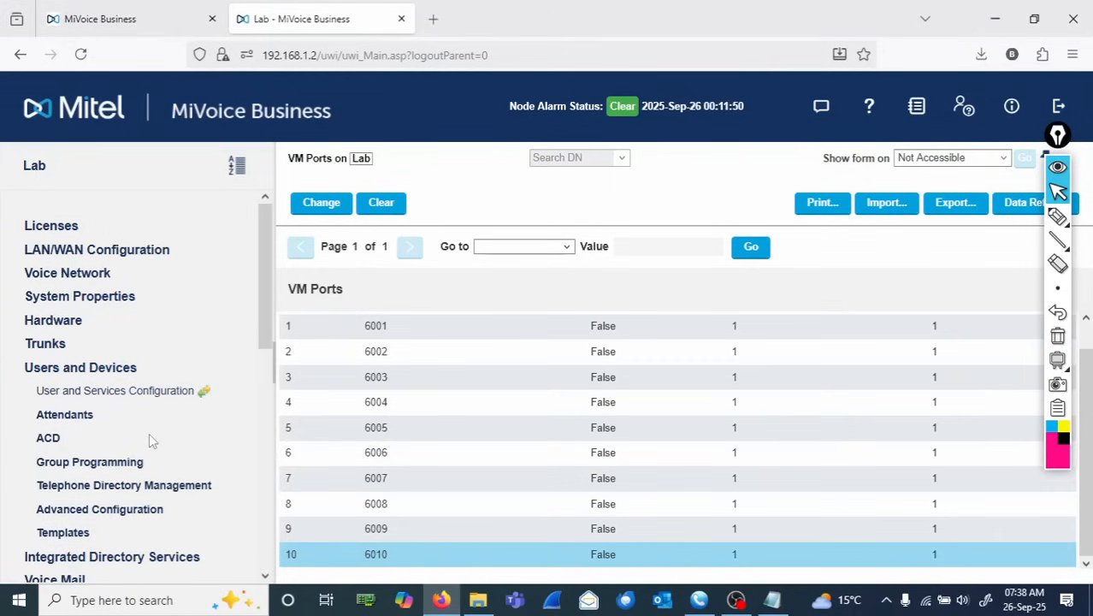
pyautogui.click(103, 510)
pyautogui.scroll(-5, 137, 368)
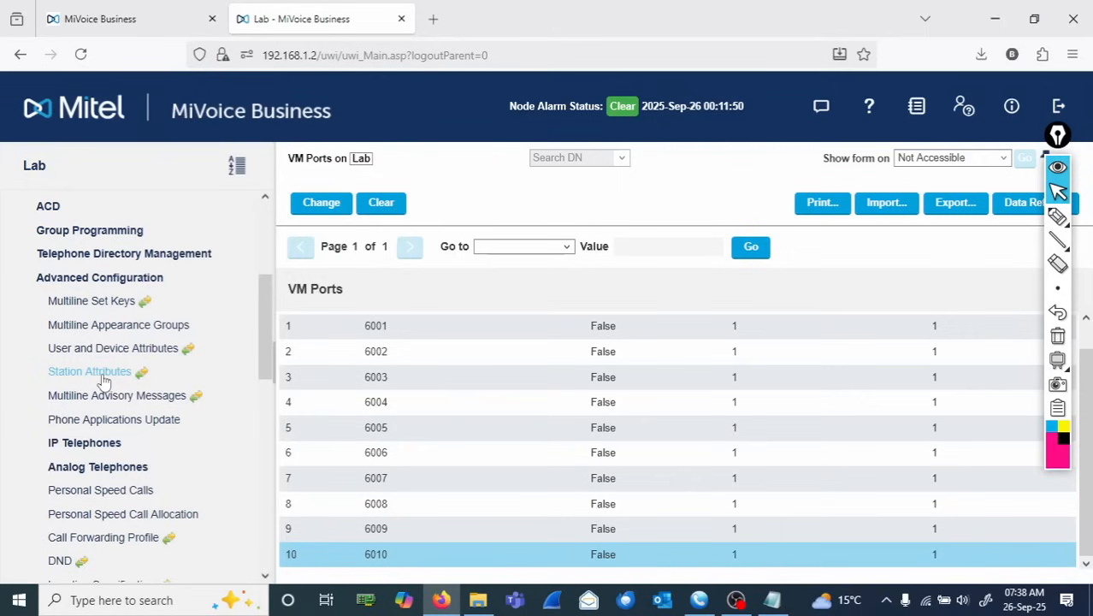
pyautogui.click(89, 371)
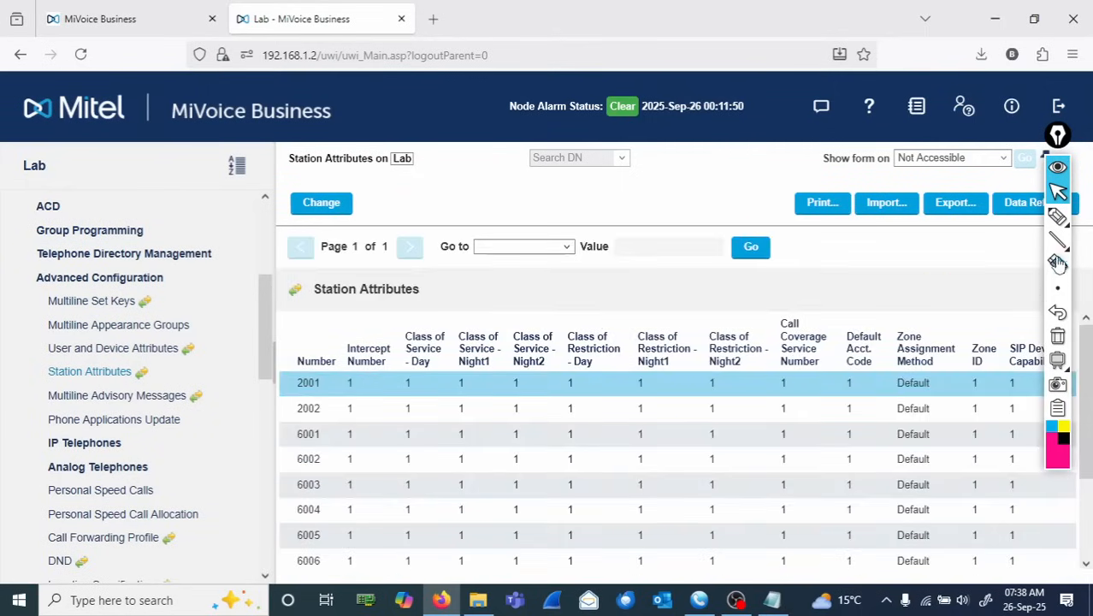
pyautogui.click(1058, 216)
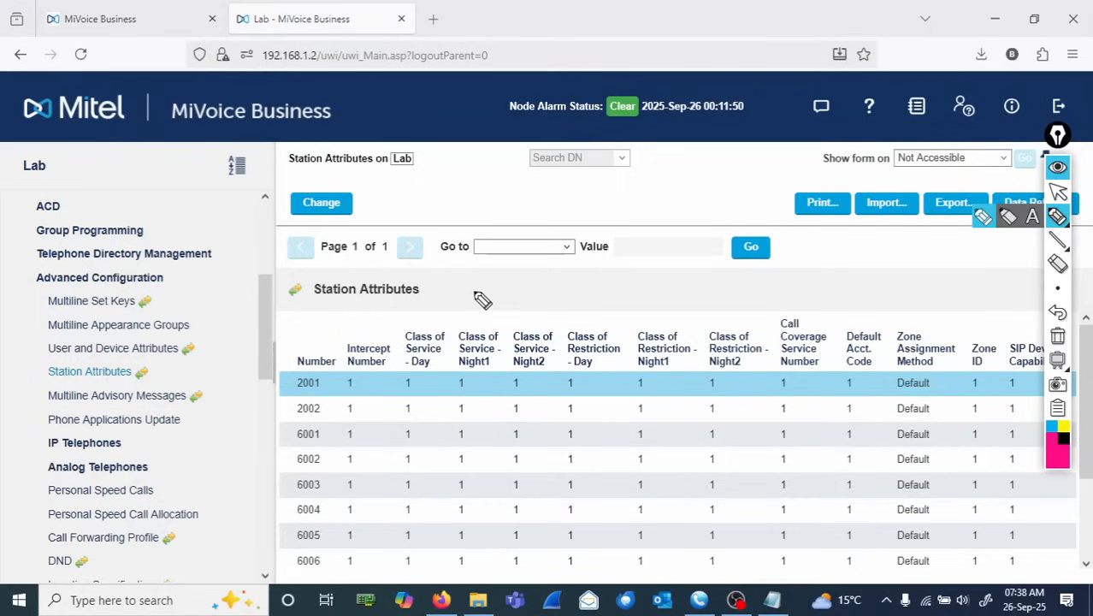
pyautogui.moveTo(484, 292)
pyautogui.mouseDown()
pyautogui.moveTo(478, 308)
pyautogui.moveTo(501, 291)
pyautogui.moveTo(659, 299)
pyautogui.moveTo(684, 289)
pyautogui.moveTo(685, 299)
pyautogui.mouseUp()
pyautogui.moveTo(684, 277); pyautogui.dragTo(685, 300)
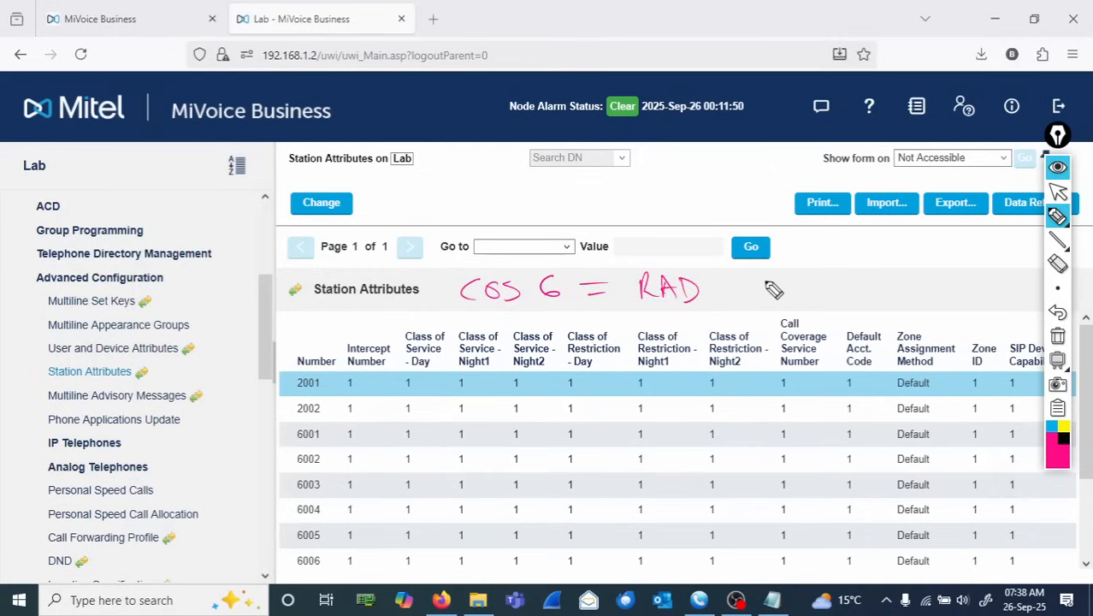
pyautogui.moveTo(764, 276)
pyautogui.mouseDown()
pyautogui.moveTo(808, 292)
pyautogui.moveTo(855, 286)
pyautogui.moveTo(858, 298)
pyautogui.moveTo(975, 296)
pyautogui.moveTo(982, 285)
pyautogui.mouseUp()
pyautogui.moveTo(995, 284)
pyautogui.mouseDown()
pyautogui.moveTo(994, 296)
pyautogui.moveTo(1011, 286)
pyautogui.mouseUp()
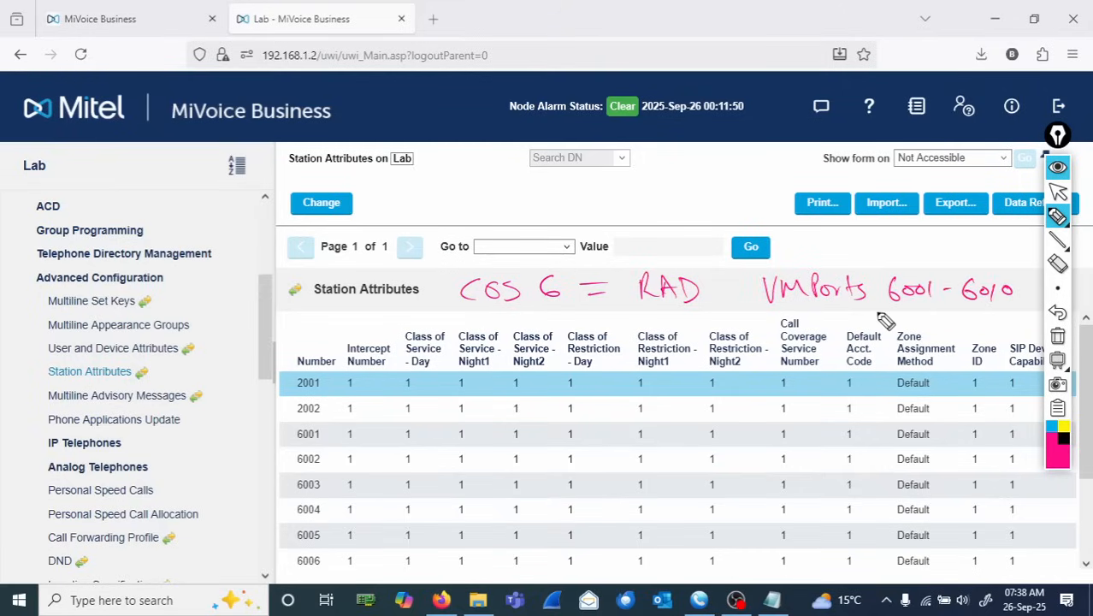
pyautogui.moveTo(811, 285)
pyautogui.mouseDown()
pyautogui.moveTo(603, 266)
pyautogui.moveTo(530, 309)
pyautogui.moveTo(566, 272)
pyautogui.mouseUp()
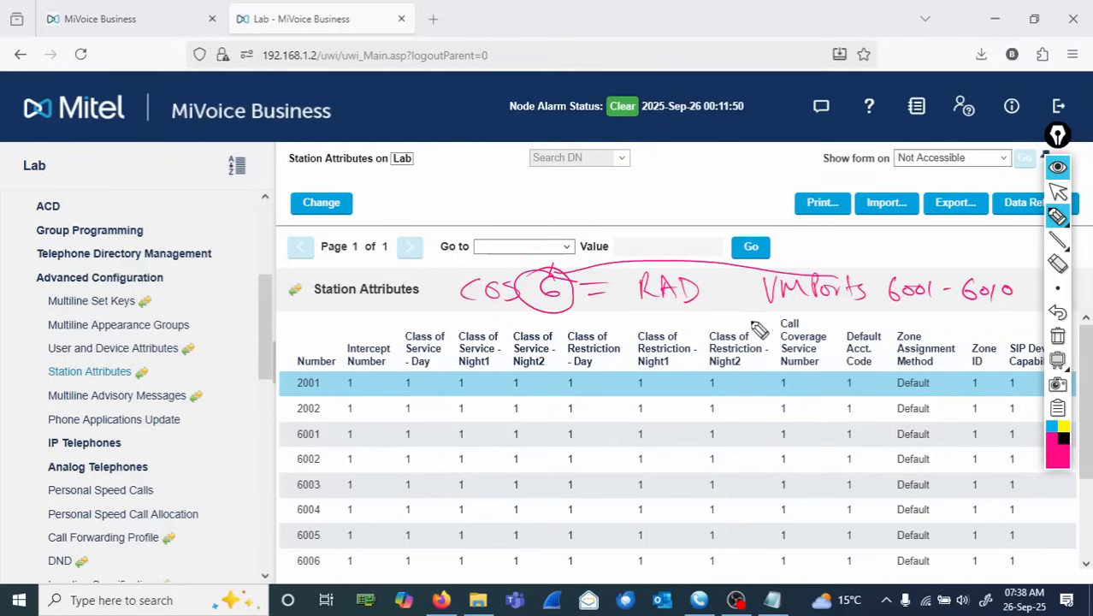
pyautogui.click(1058, 336)
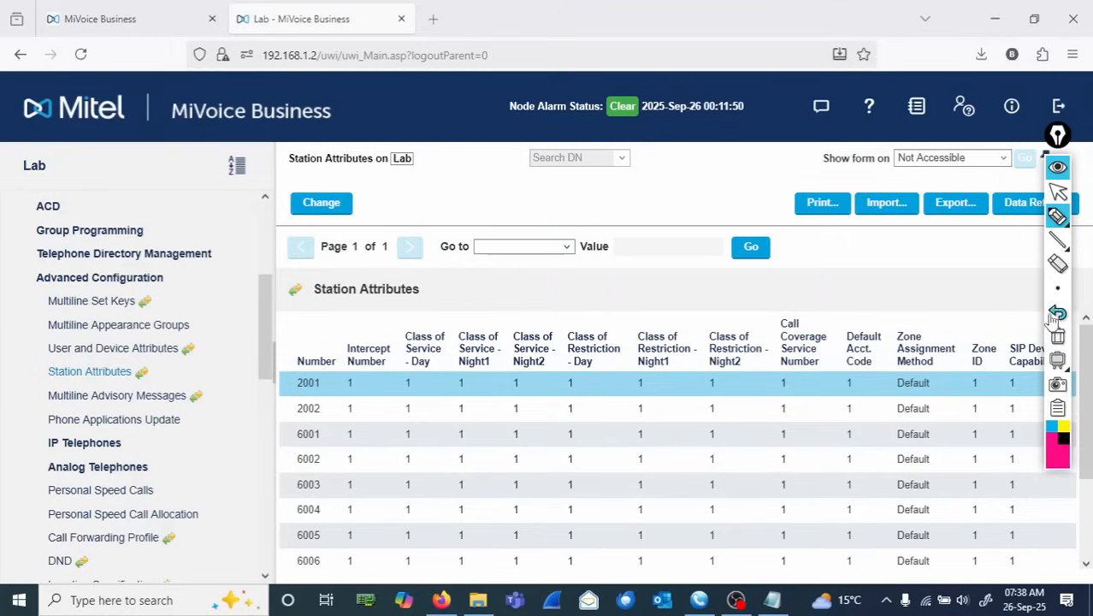
pyautogui.click(1058, 192)
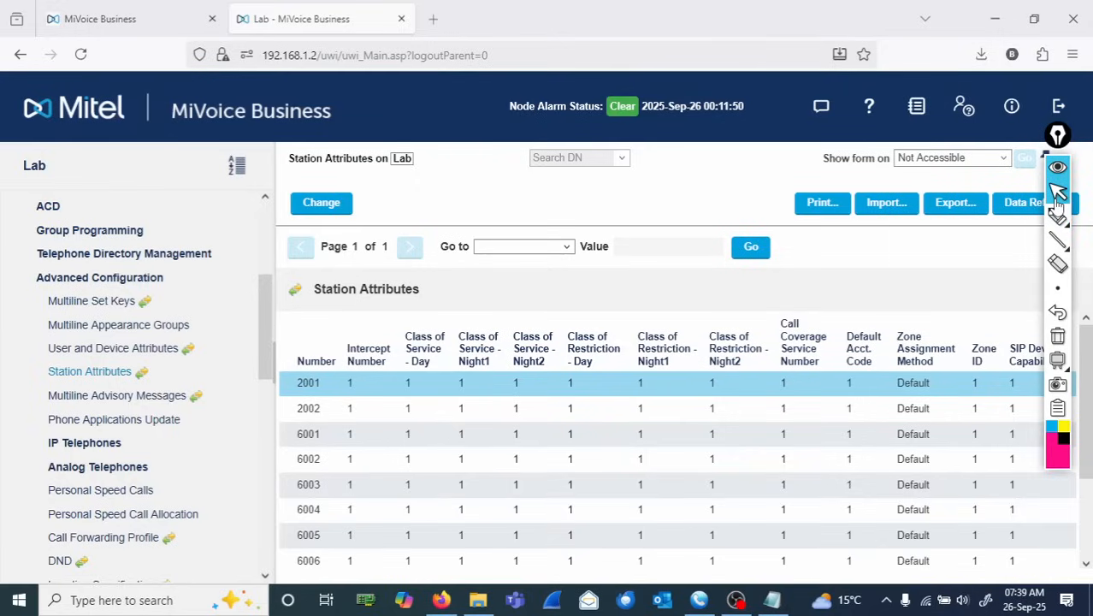
# - Start a range change from station 6001 and set Class of Service - Day to change all to 6
pyautogui.click(698, 436)
pyautogui.click(332, 210)
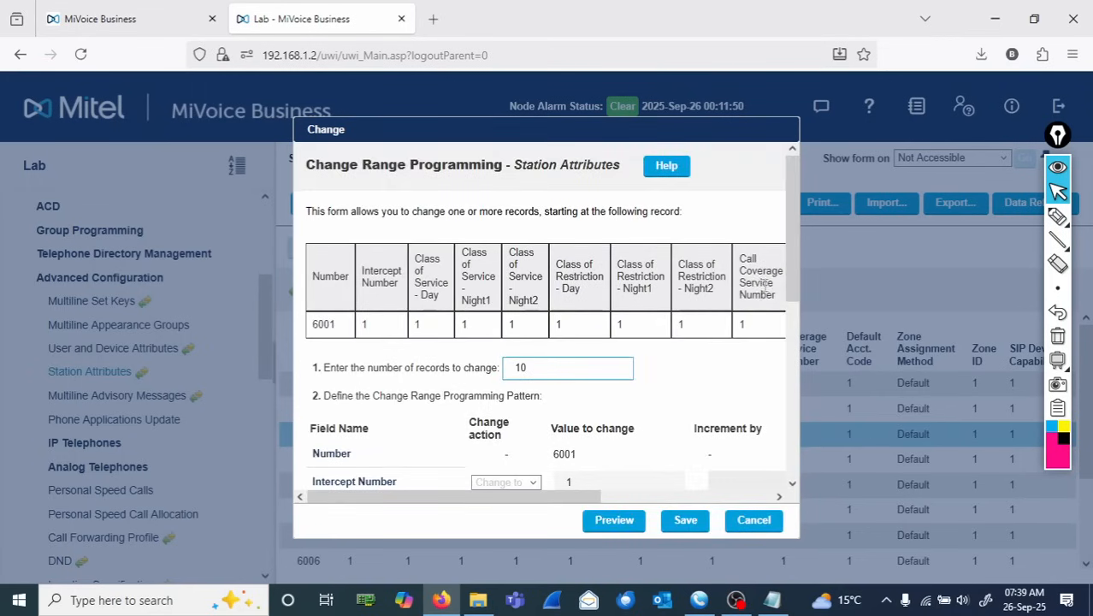
pyautogui.moveTo(791, 283); pyautogui.dragTo(808, 403)
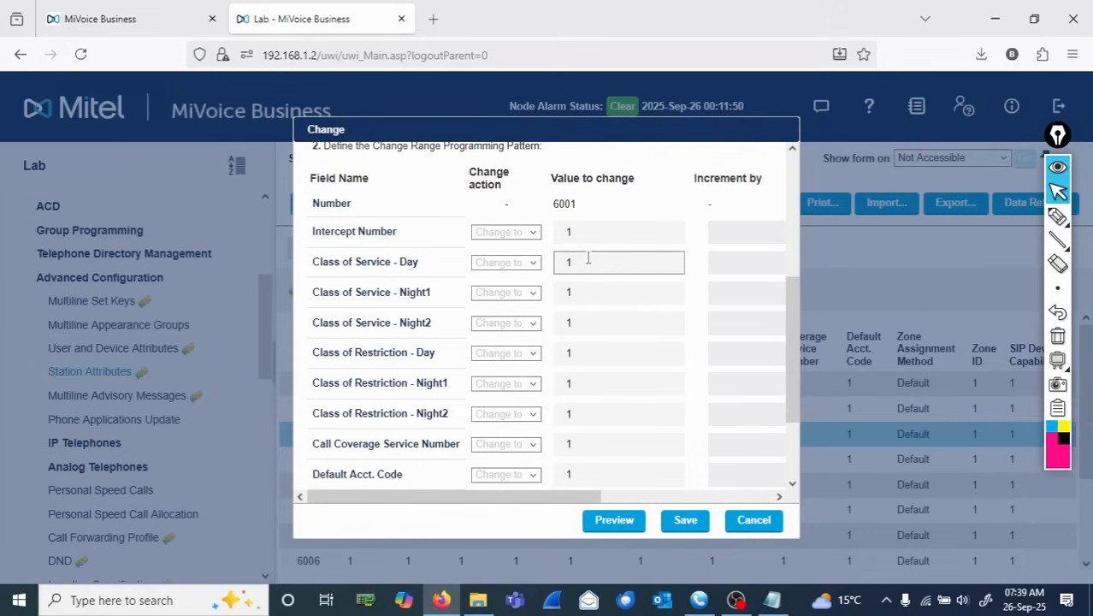
pyautogui.moveTo(591, 265); pyautogui.dragTo(540, 265)
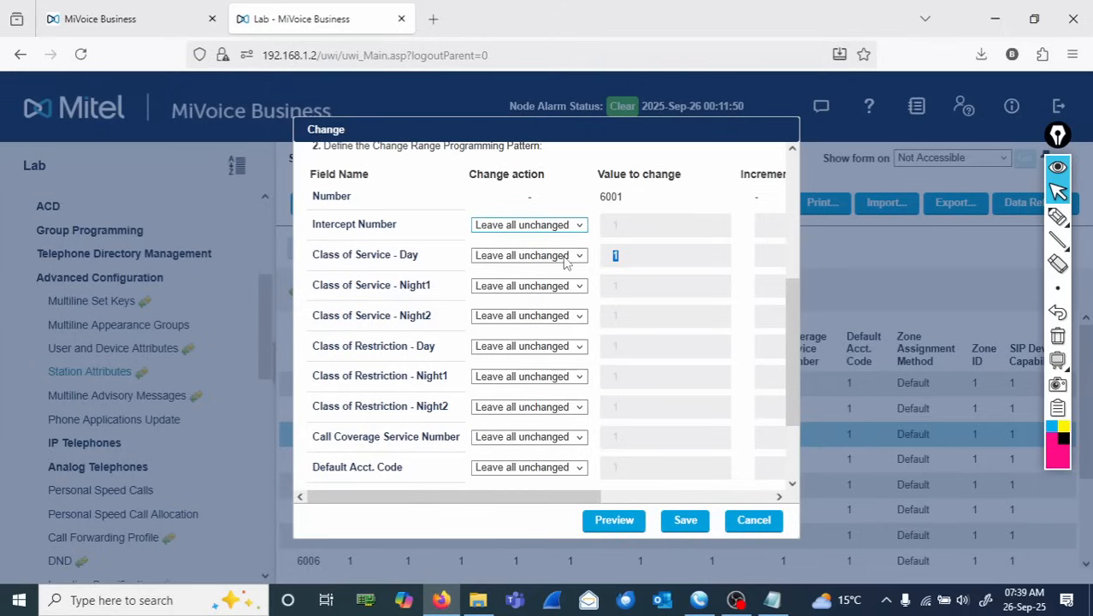
pyautogui.click(577, 256)
pyautogui.click(560, 296)
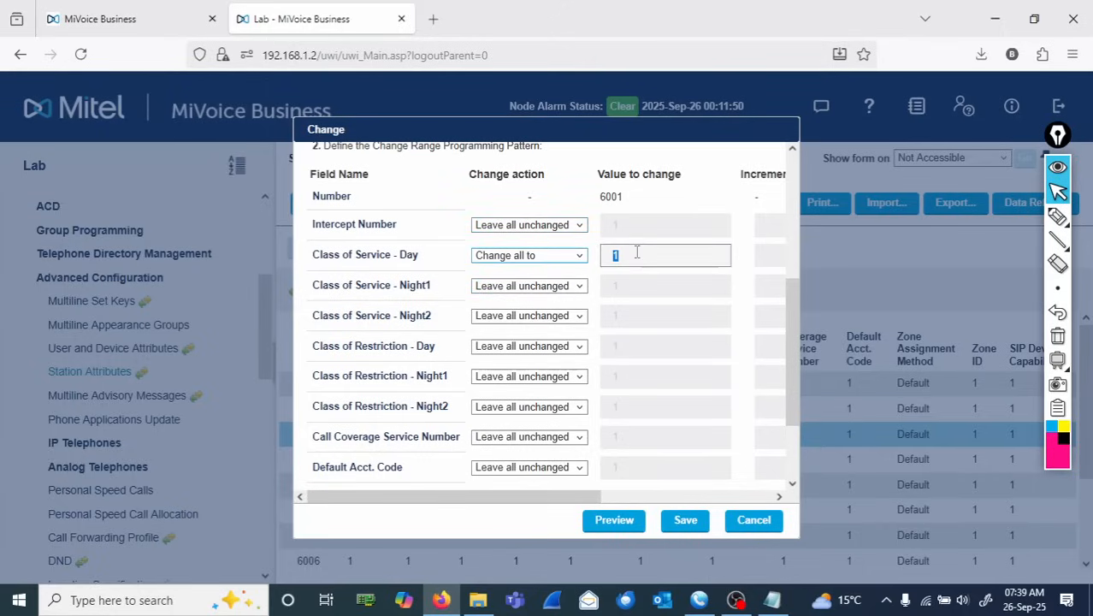
pyautogui.click(637, 254)
pyautogui.write('6')
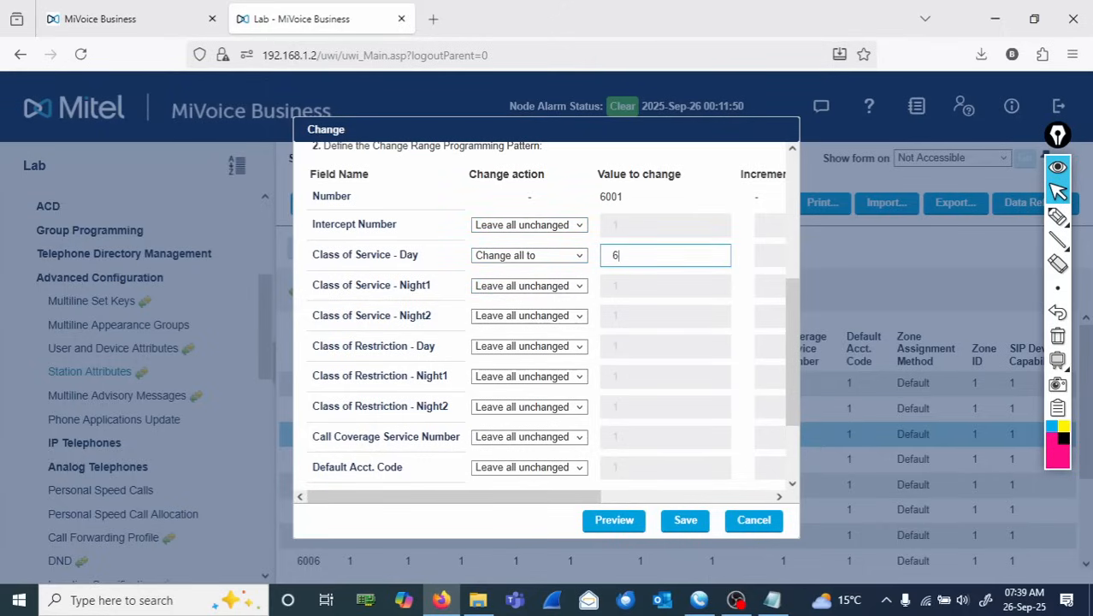
# - Set Class of Service - Night1 and Night2 to change all to 6, then save the range change
pyautogui.click(574, 286)
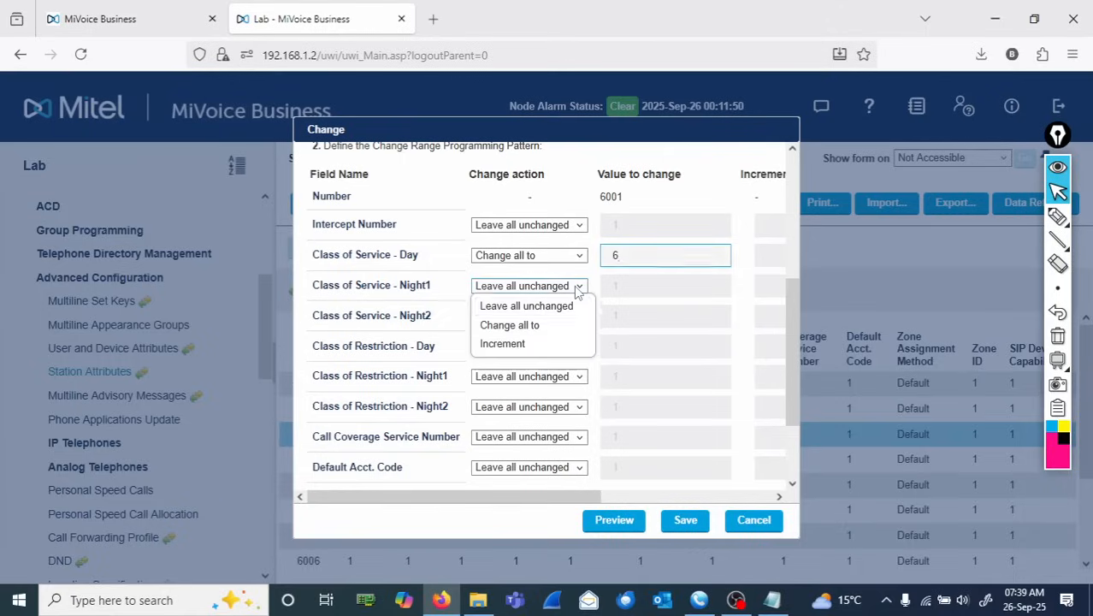
pyautogui.click(548, 325)
pyautogui.click(627, 289)
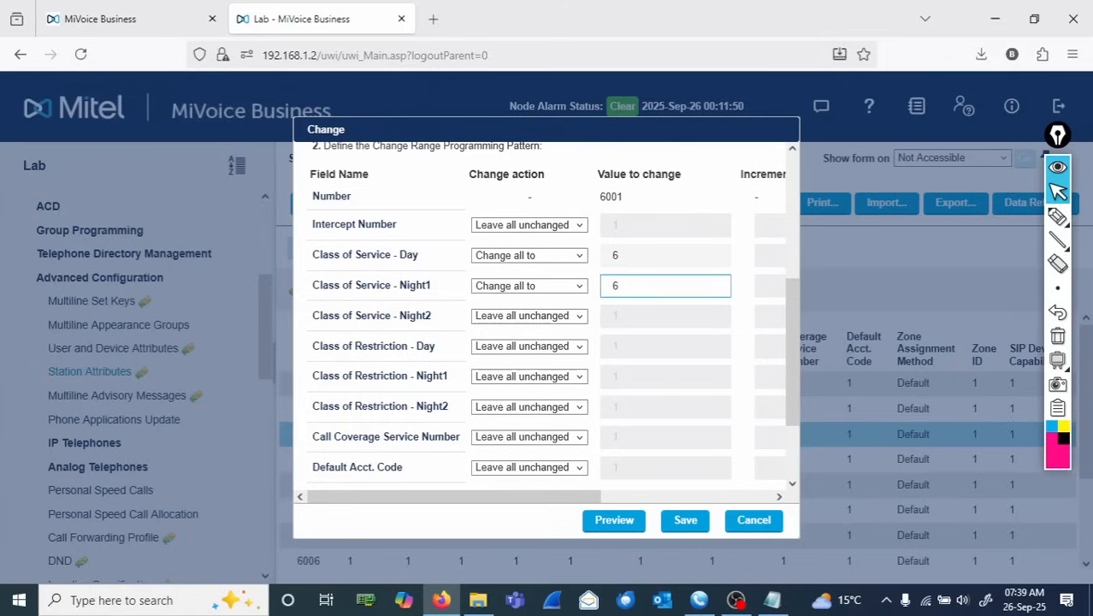
pyautogui.click(575, 317)
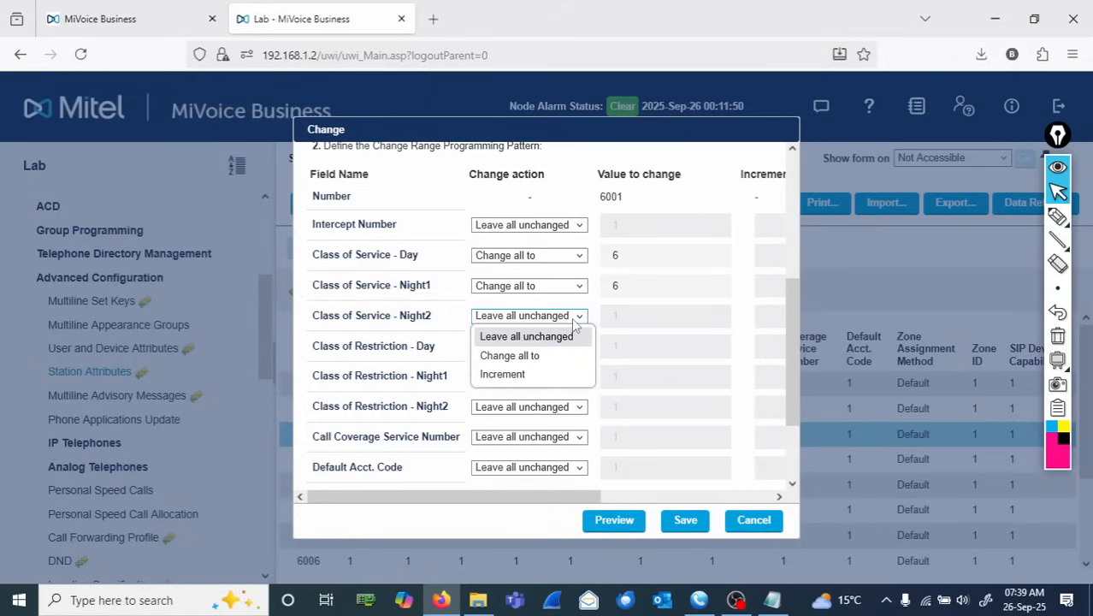
pyautogui.click(554, 357)
pyautogui.click(640, 318)
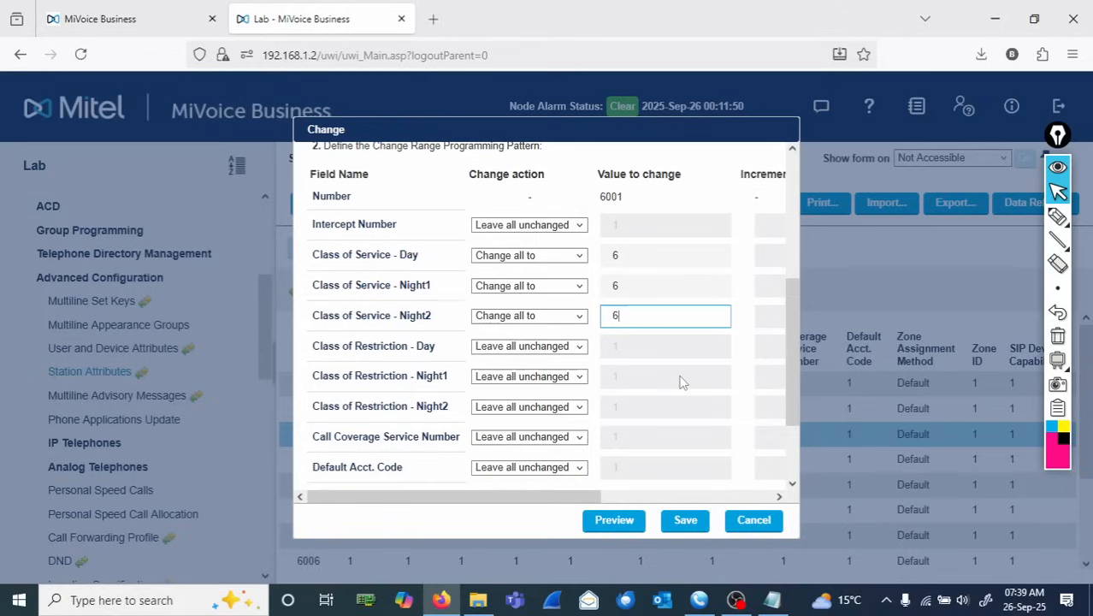
pyautogui.write('6')
pyautogui.click(686, 524)
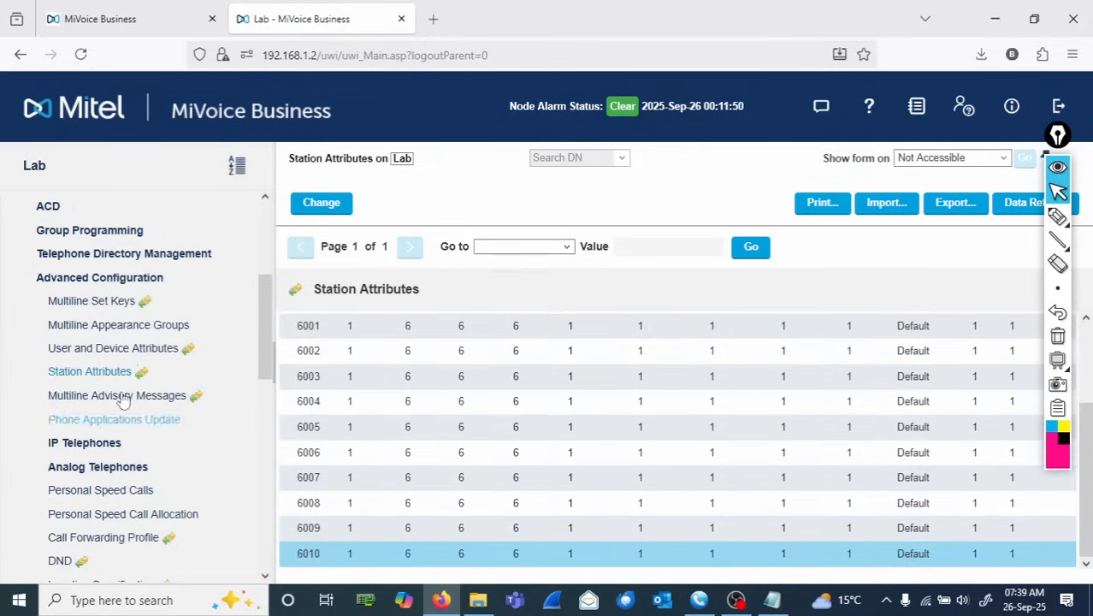
# - Open the Hunt Groups form under Group Programming
pyautogui.click(103, 279)
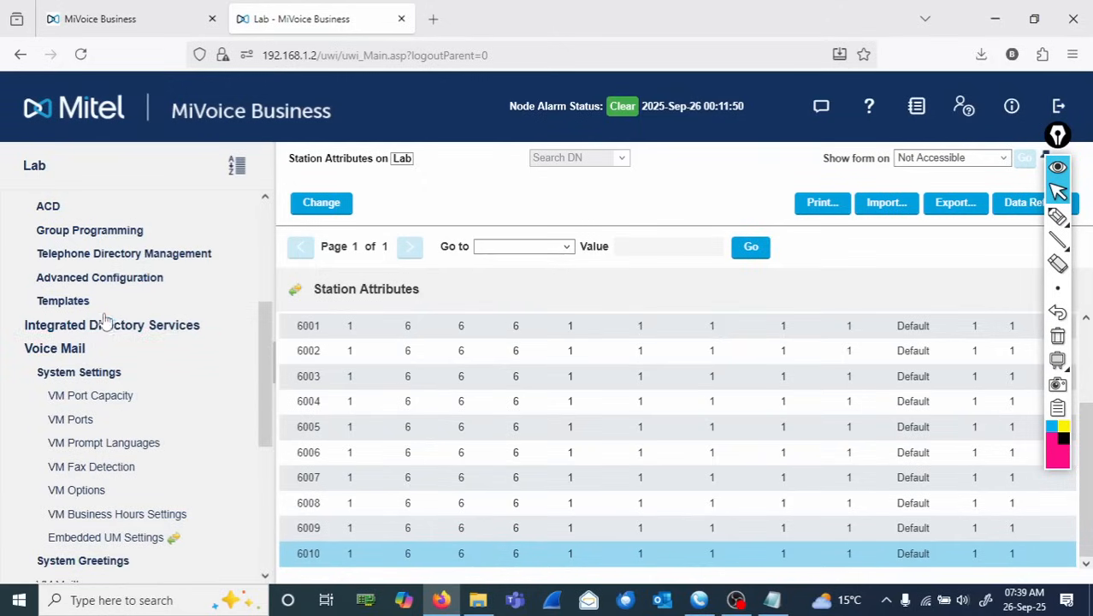
pyautogui.click(96, 280)
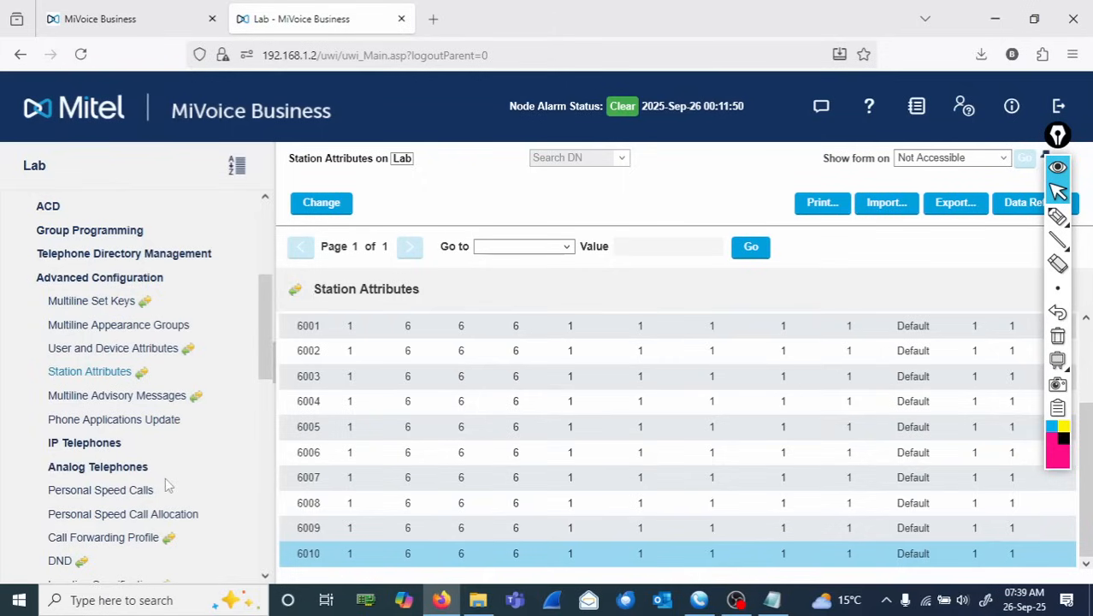
pyautogui.moveTo(267, 364); pyautogui.dragTo(270, 337)
pyautogui.scroll(1, 270, 338)
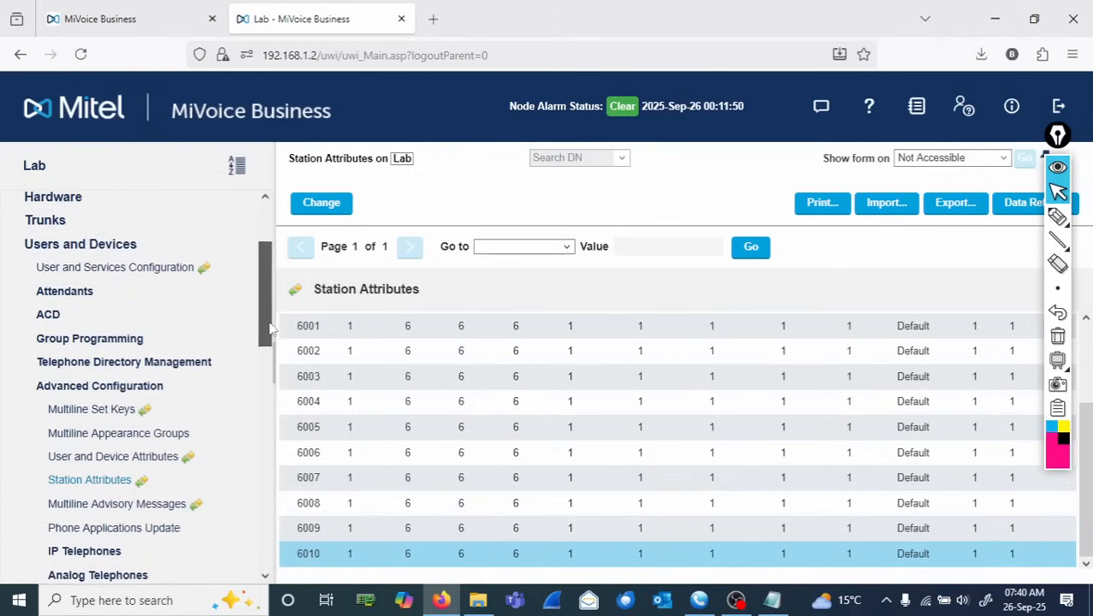
pyautogui.click(120, 358)
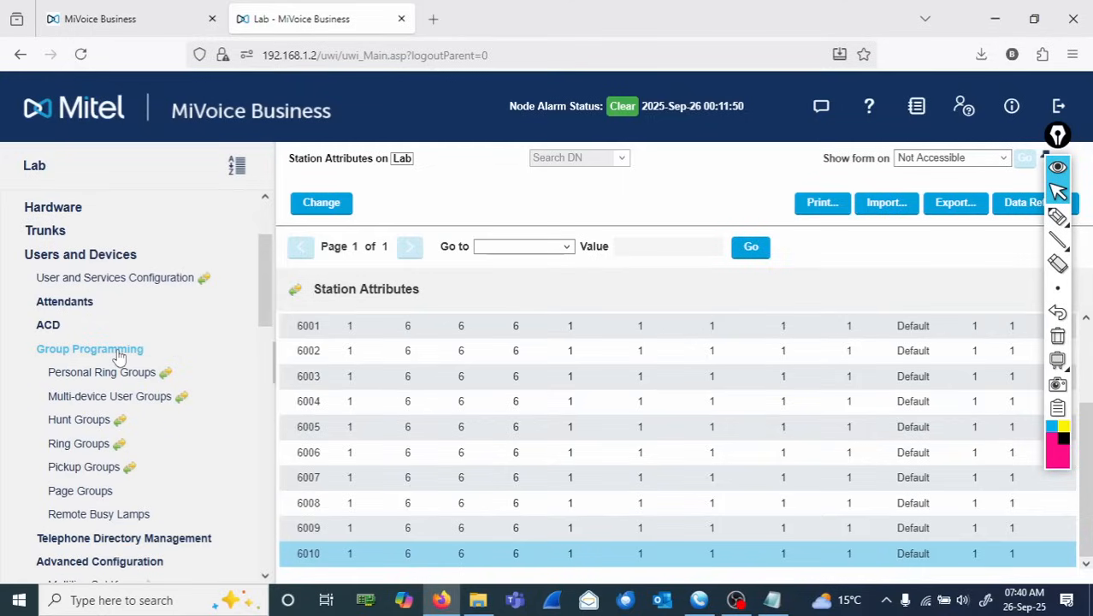
pyautogui.click(79, 420)
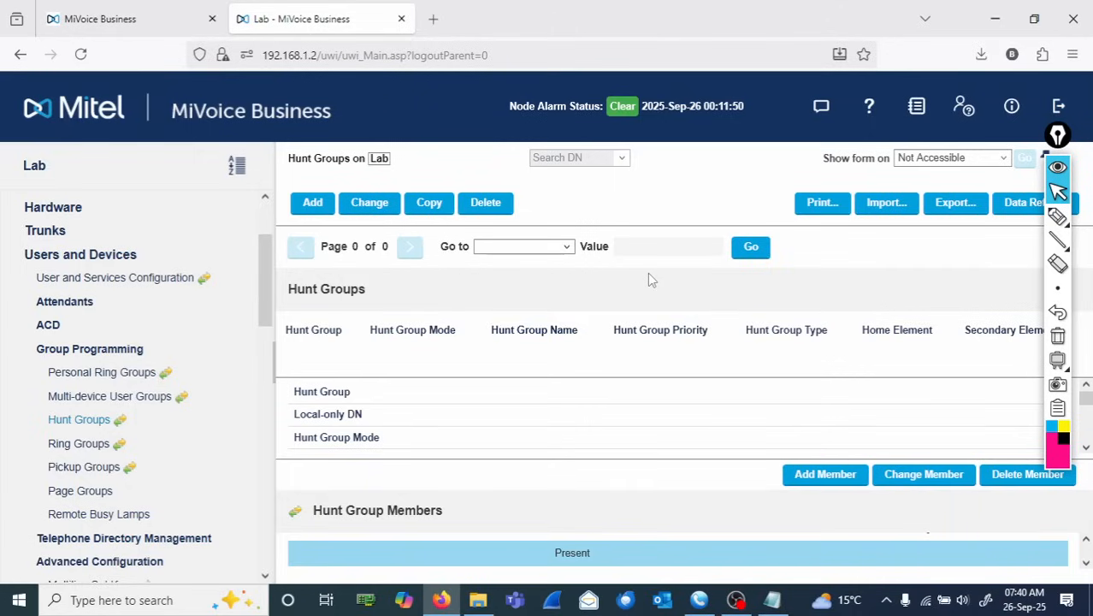
pyautogui.click(1059, 218)
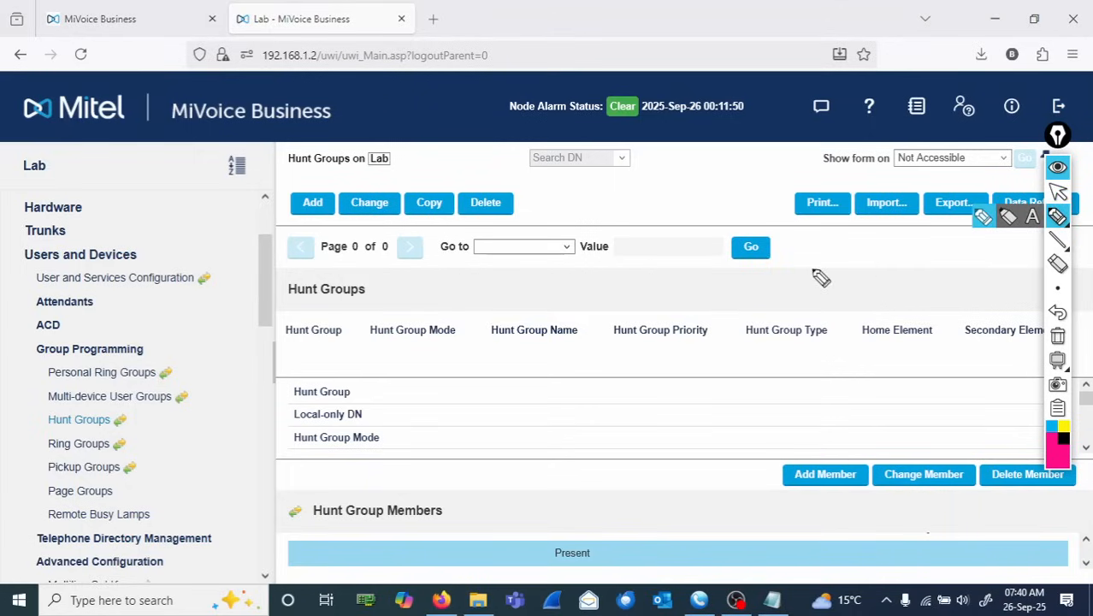
pyautogui.moveTo(415, 289)
pyautogui.mouseDown()
pyautogui.moveTo(475, 299)
pyautogui.moveTo(477, 282)
pyautogui.mouseUp()
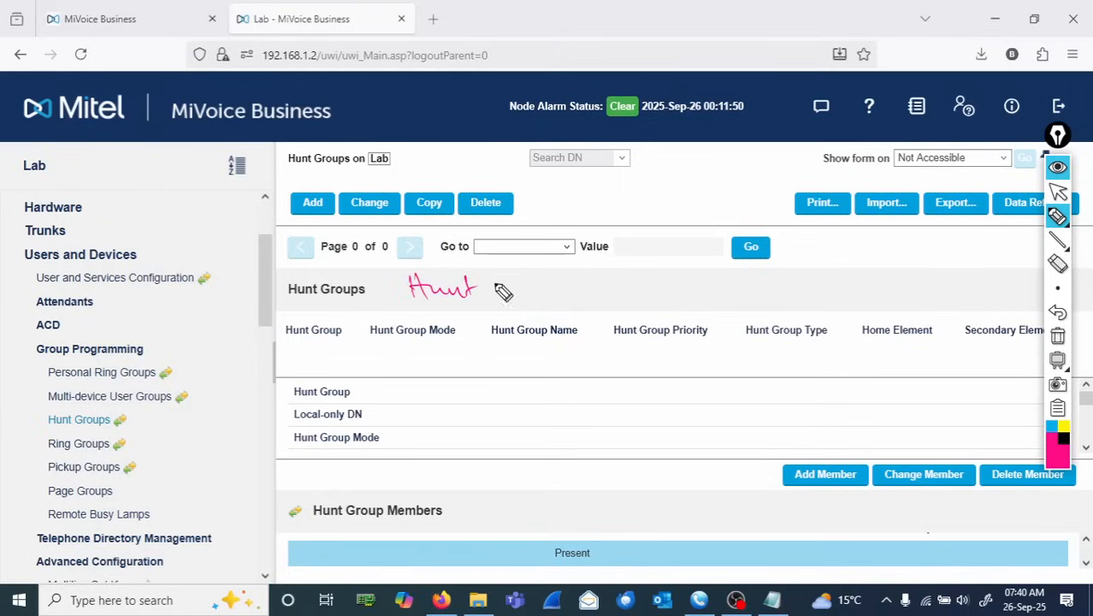
pyautogui.click(1058, 338)
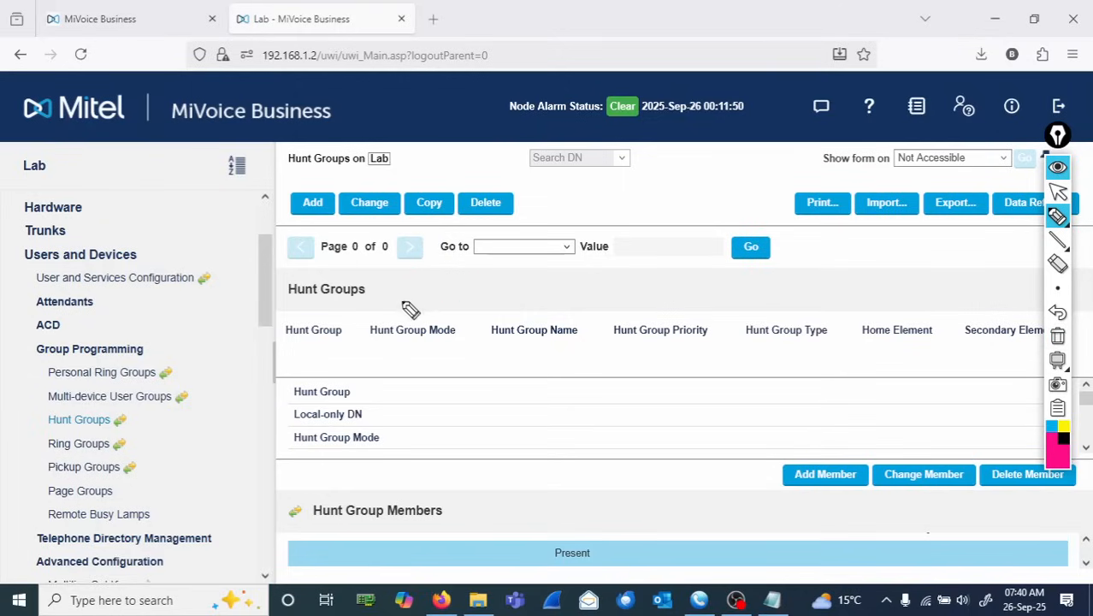
pyautogui.moveTo(394, 276); pyautogui.dragTo(394, 307)
pyautogui.moveTo(395, 290)
pyautogui.mouseDown()
pyautogui.moveTo(413, 290)
pyautogui.moveTo(413, 304)
pyautogui.moveTo(447, 298)
pyautogui.moveTo(437, 295)
pyautogui.mouseUp()
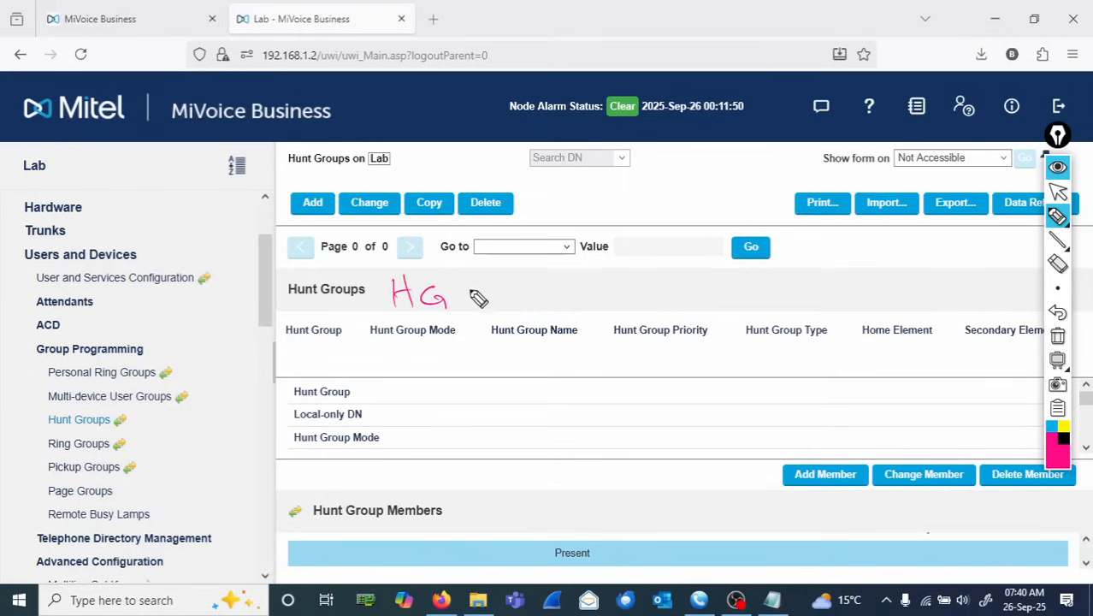
pyautogui.moveTo(474, 282)
pyautogui.mouseDown()
pyautogui.moveTo(469, 297)
pyautogui.moveTo(486, 286)
pyautogui.moveTo(526, 302)
pyautogui.mouseUp()
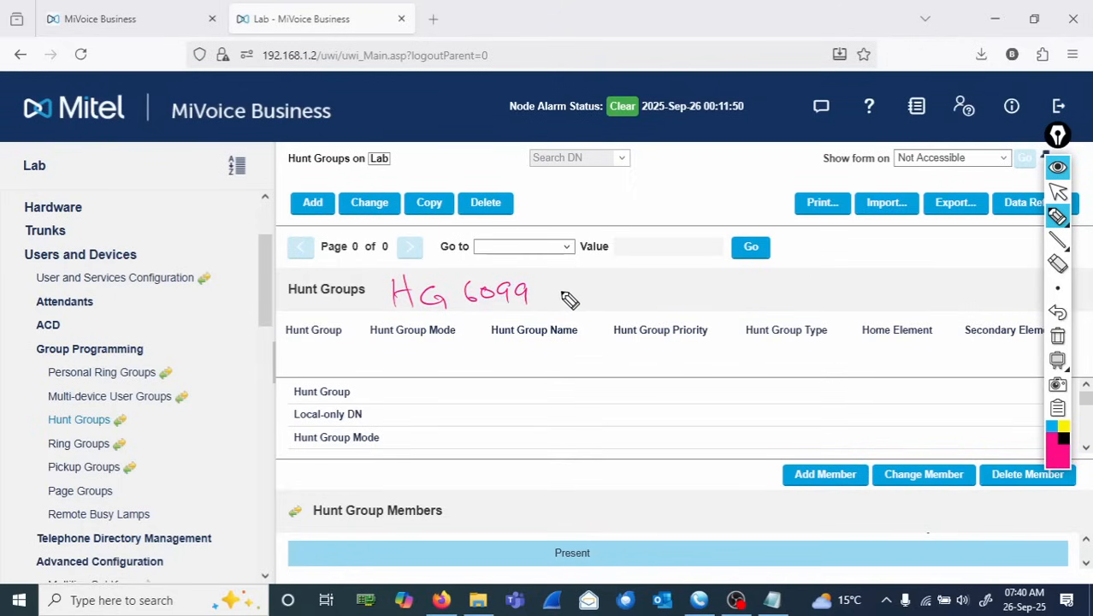
pyautogui.moveTo(549, 275)
pyautogui.mouseDown()
pyautogui.moveTo(544, 304)
pyautogui.moveTo(582, 282)
pyautogui.moveTo(618, 318)
pyautogui.mouseUp()
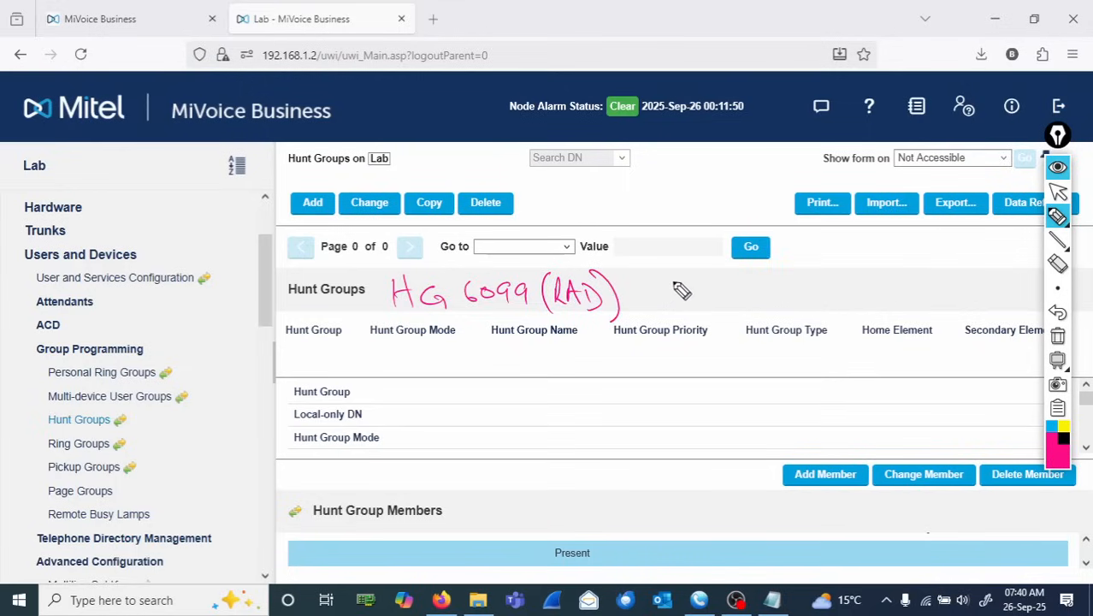
pyautogui.moveTo(665, 270)
pyautogui.mouseDown()
pyautogui.moveTo(666, 281)
pyautogui.moveTo(761, 295)
pyautogui.moveTo(956, 287)
pyautogui.mouseUp()
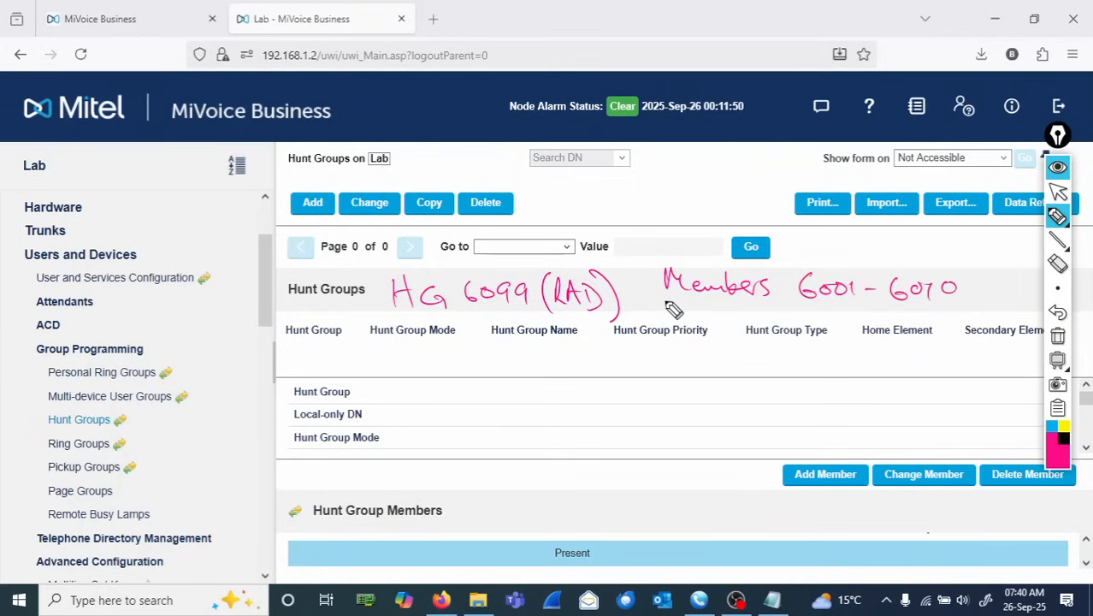
pyautogui.moveTo(652, 291)
pyautogui.mouseDown()
pyautogui.moveTo(649, 324)
pyautogui.moveTo(516, 329)
pyautogui.moveTo(516, 343)
pyautogui.mouseUp()
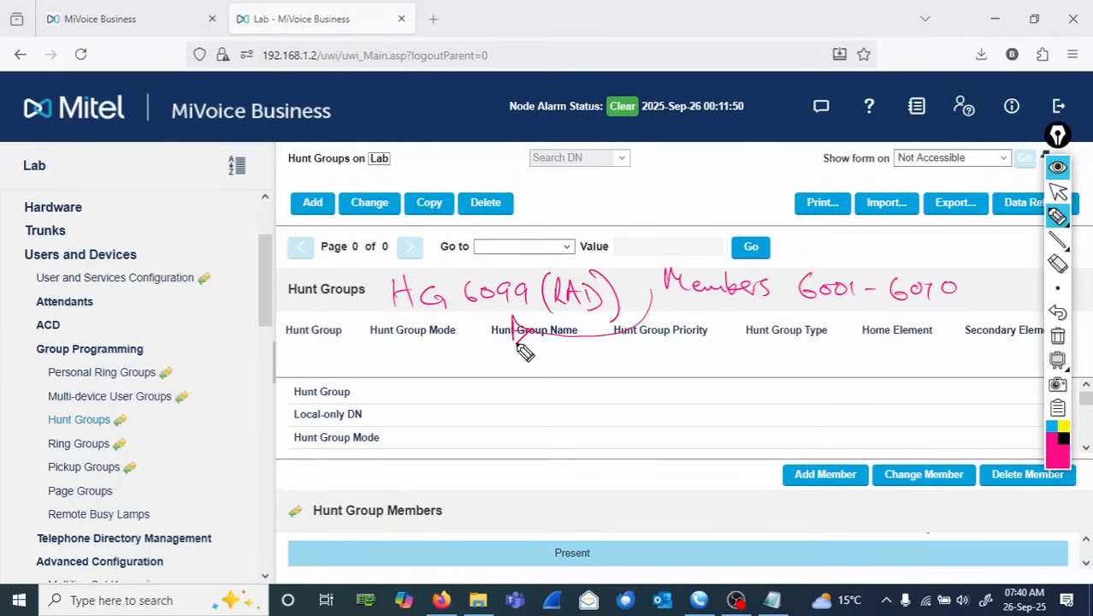
pyautogui.click(1059, 341)
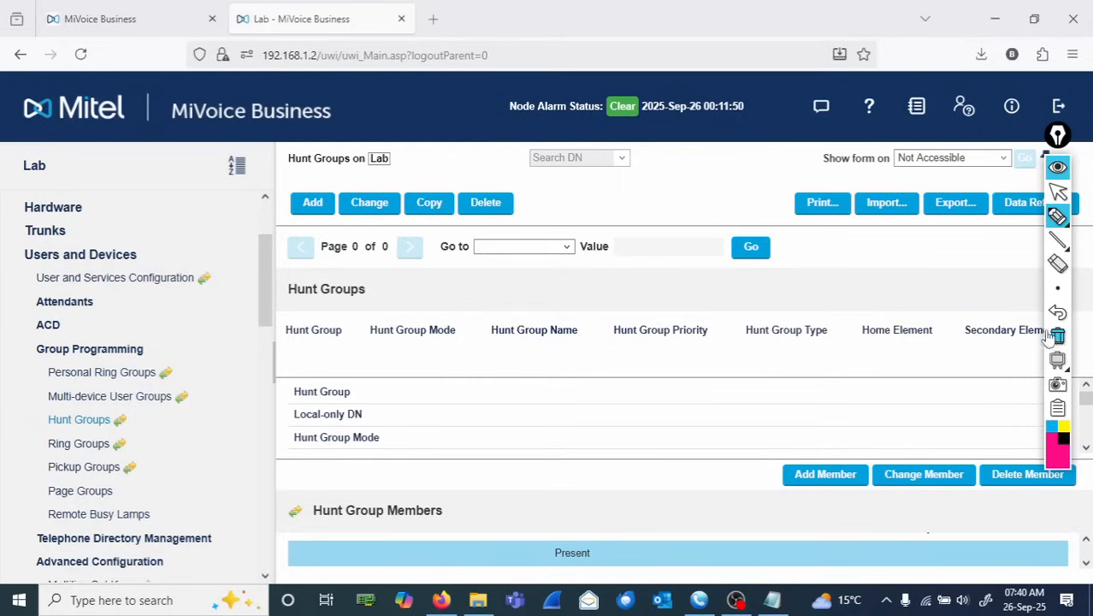
pyautogui.click(1058, 217)
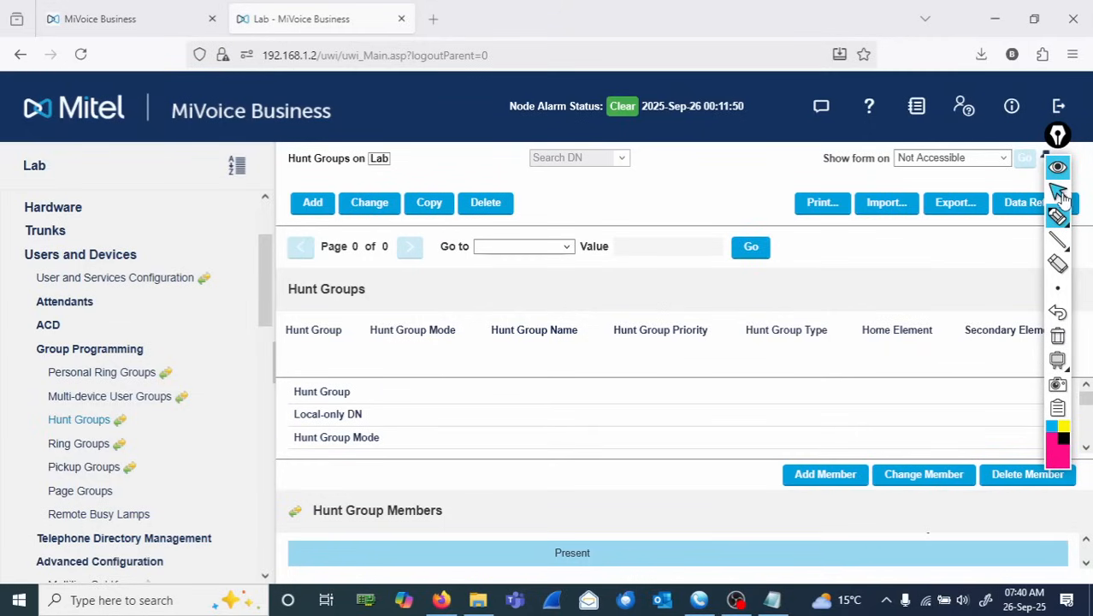
pyautogui.click(1058, 192)
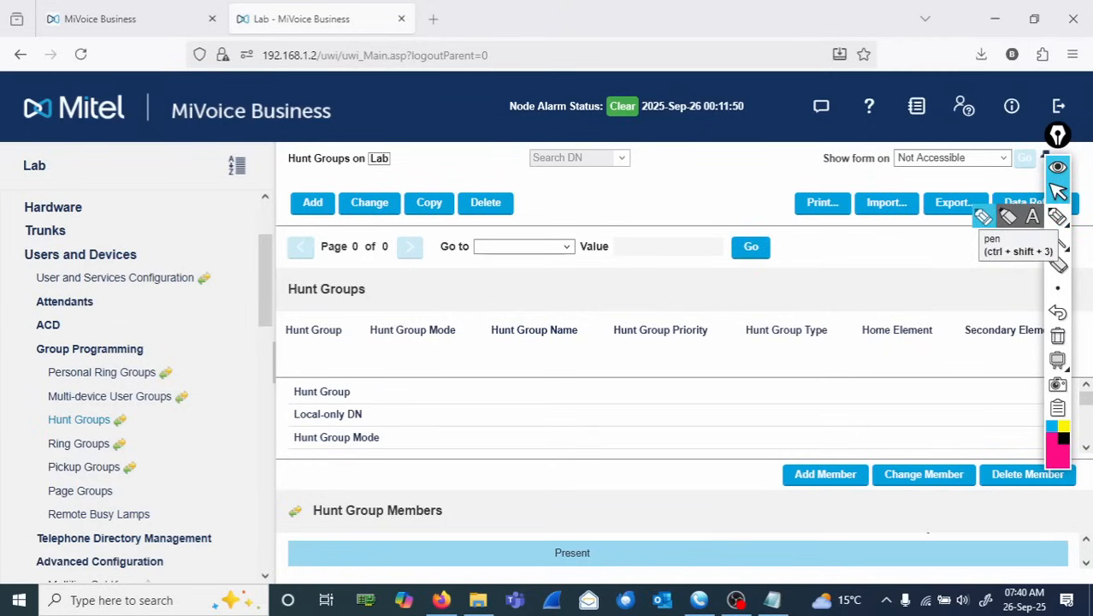
# - Add hunt group 6099 in Terminal mode with the name IVR AA RAD
pyautogui.click(313, 204)
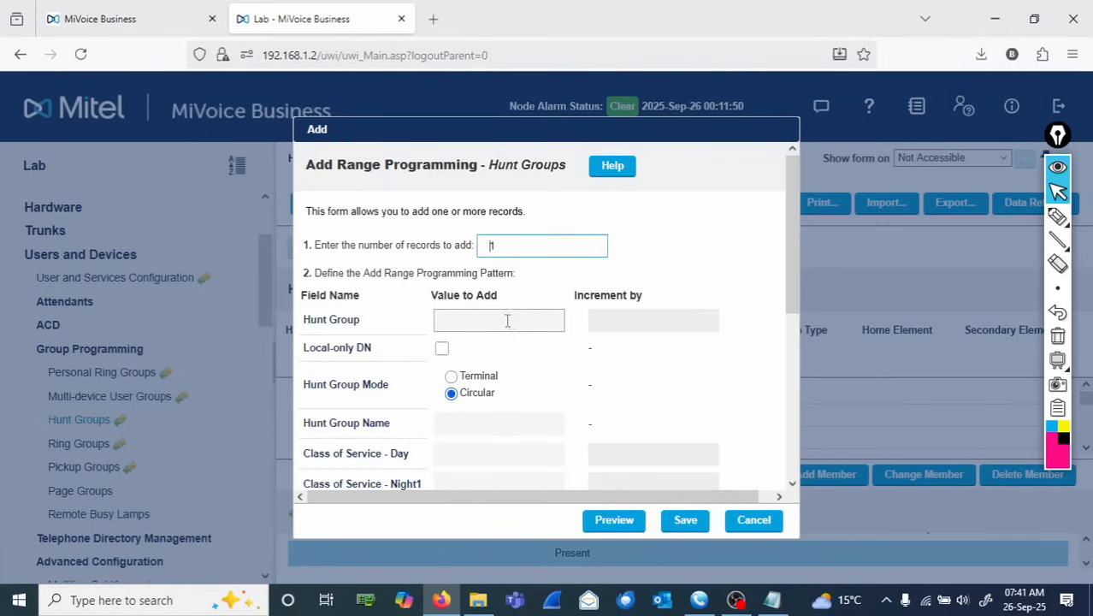
pyautogui.click(493, 318)
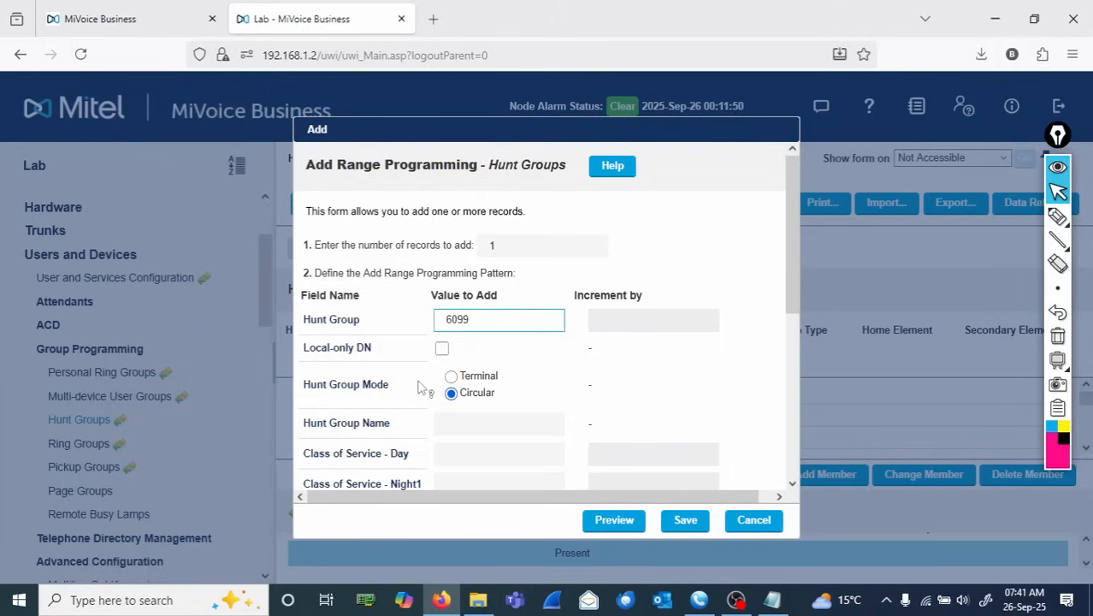
pyautogui.click(451, 376)
pyautogui.click(497, 424)
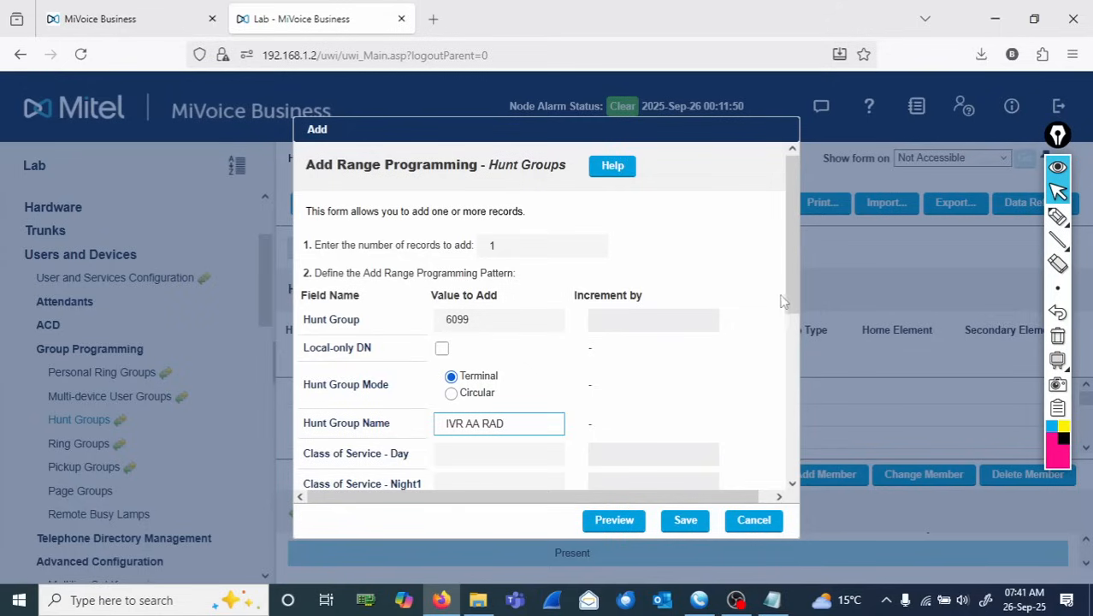
pyautogui.moveTo(789, 293); pyautogui.dragTo(798, 357)
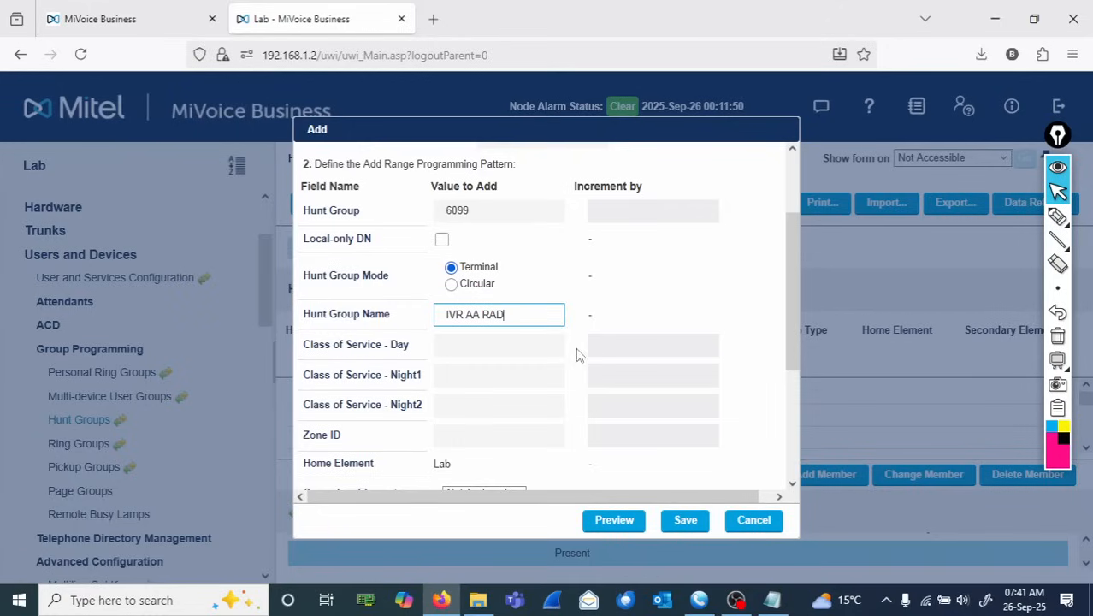
# - Set the new hunt group's Class of Service for Day, Night1 and Night2 to 6
pyautogui.click(517, 345)
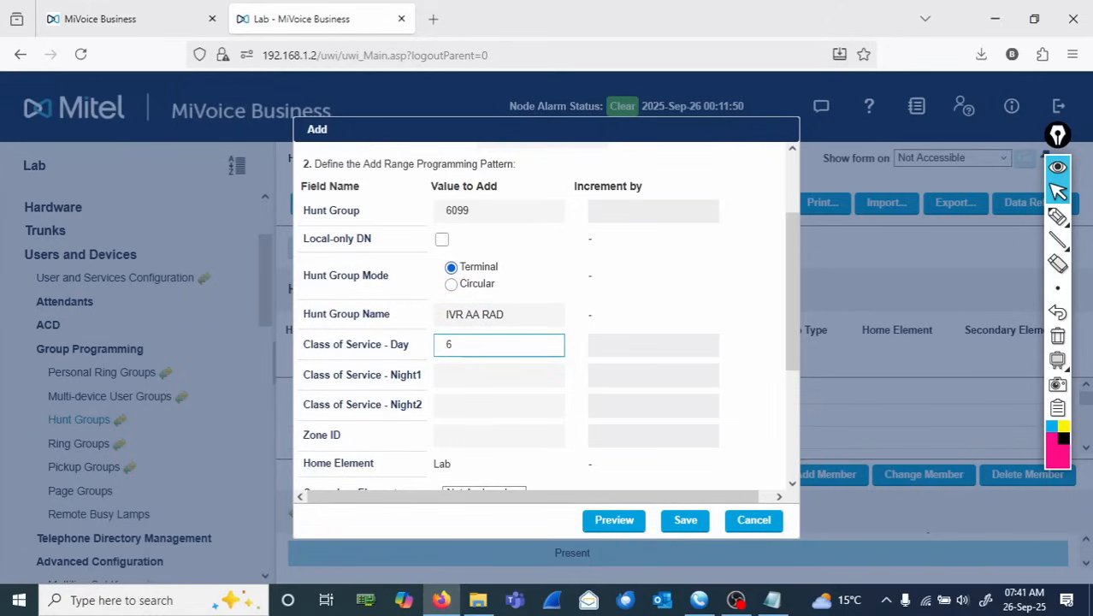
pyautogui.write('6')
pyautogui.click(490, 377)
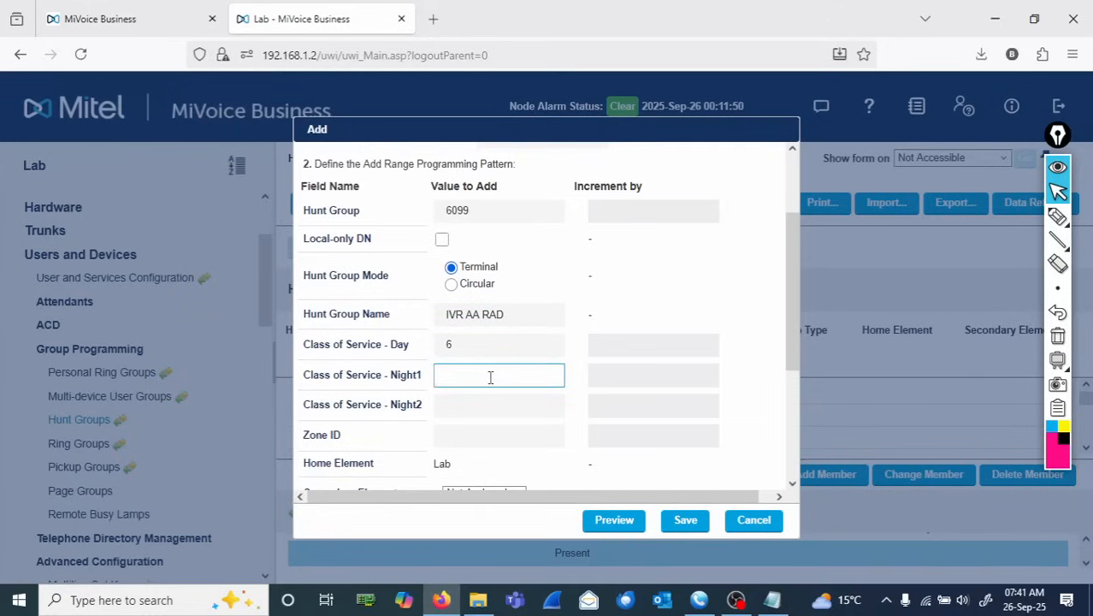
pyautogui.click(495, 409)
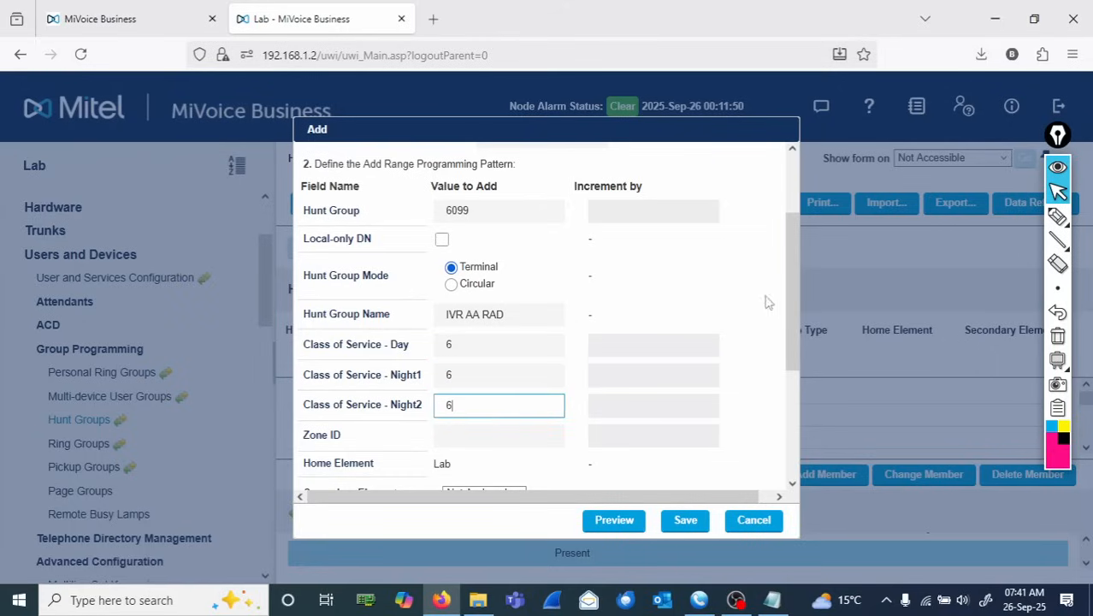
# - Set the hunt group type to Rad and save the new hunt group
pyautogui.moveTo(792, 308); pyautogui.dragTo(803, 453)
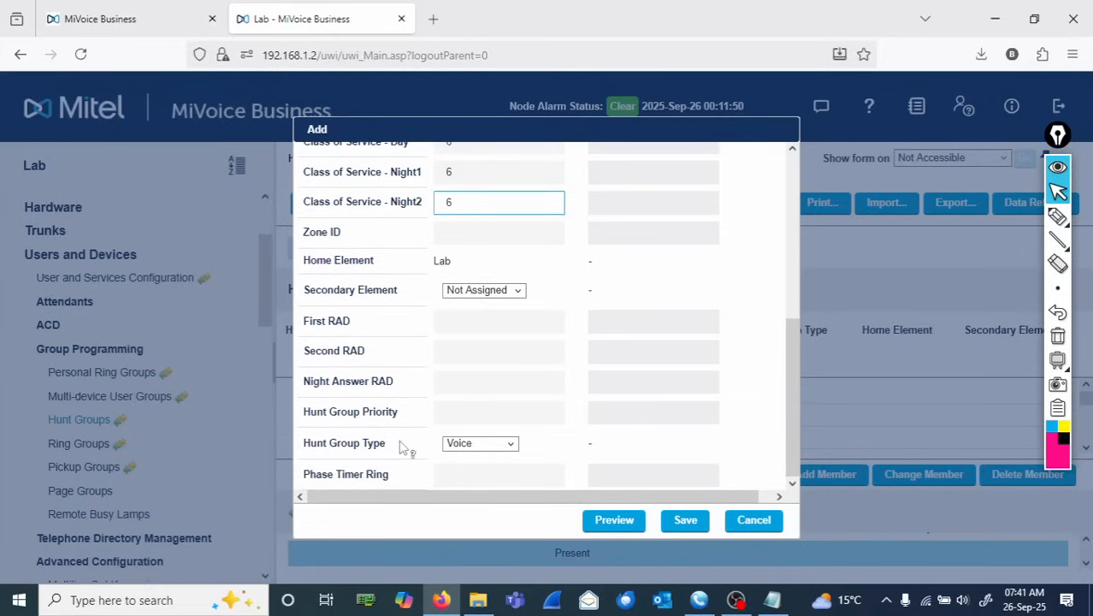
pyautogui.moveTo(400, 447); pyautogui.dragTo(303, 448)
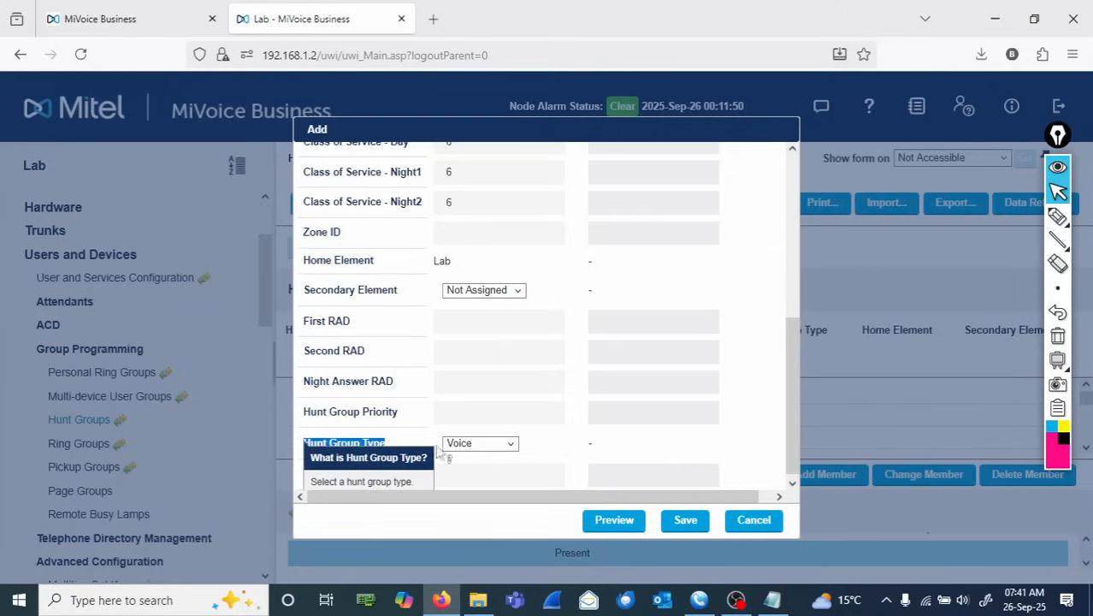
pyautogui.click(549, 453)
pyautogui.click(510, 443)
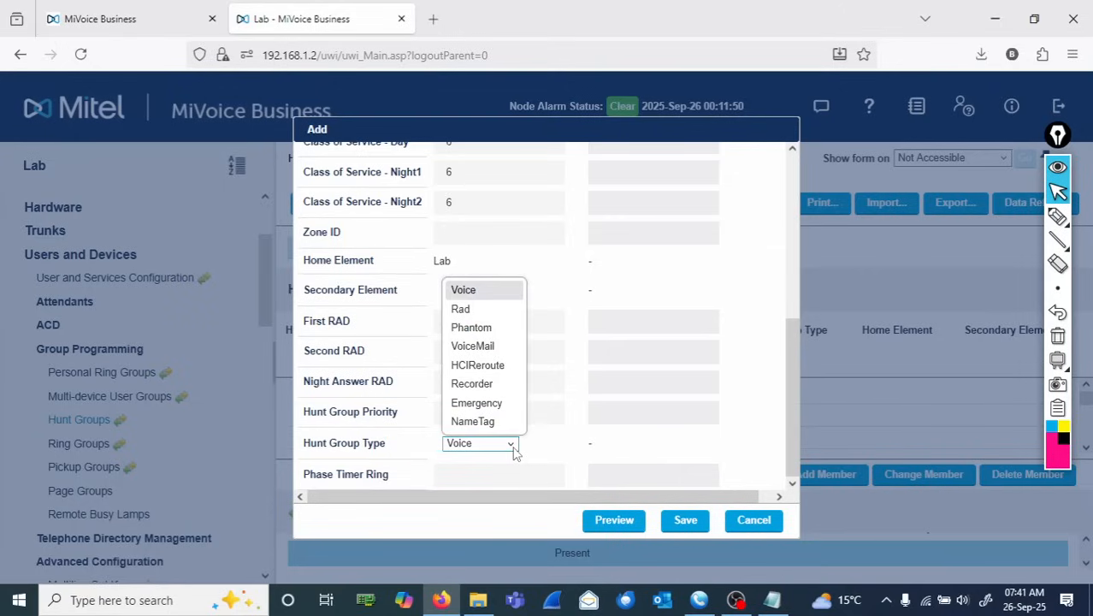
pyautogui.click(462, 310)
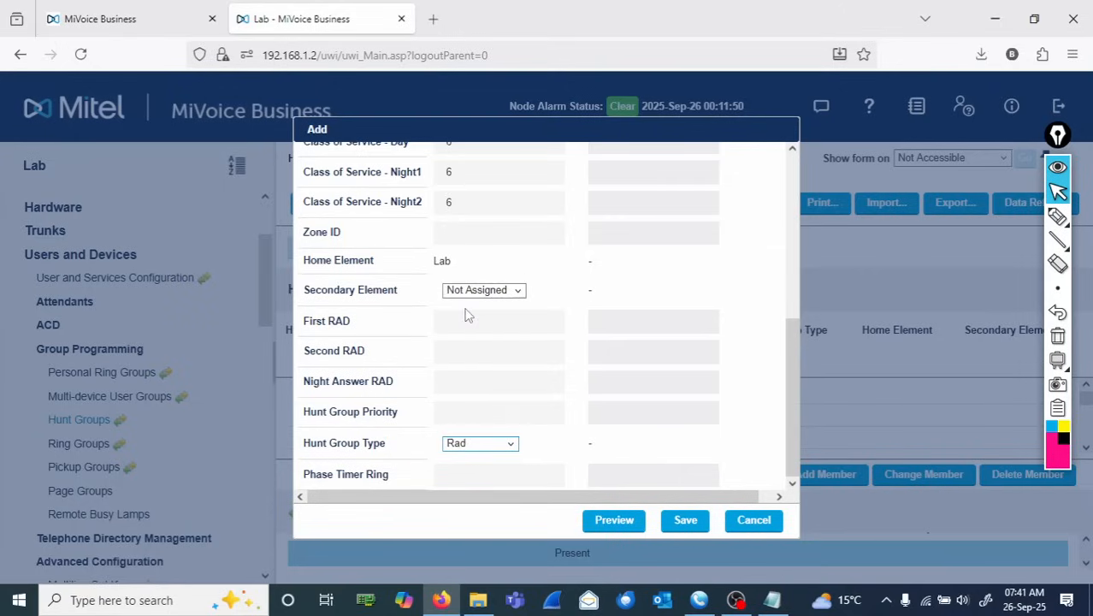
pyautogui.click(682, 526)
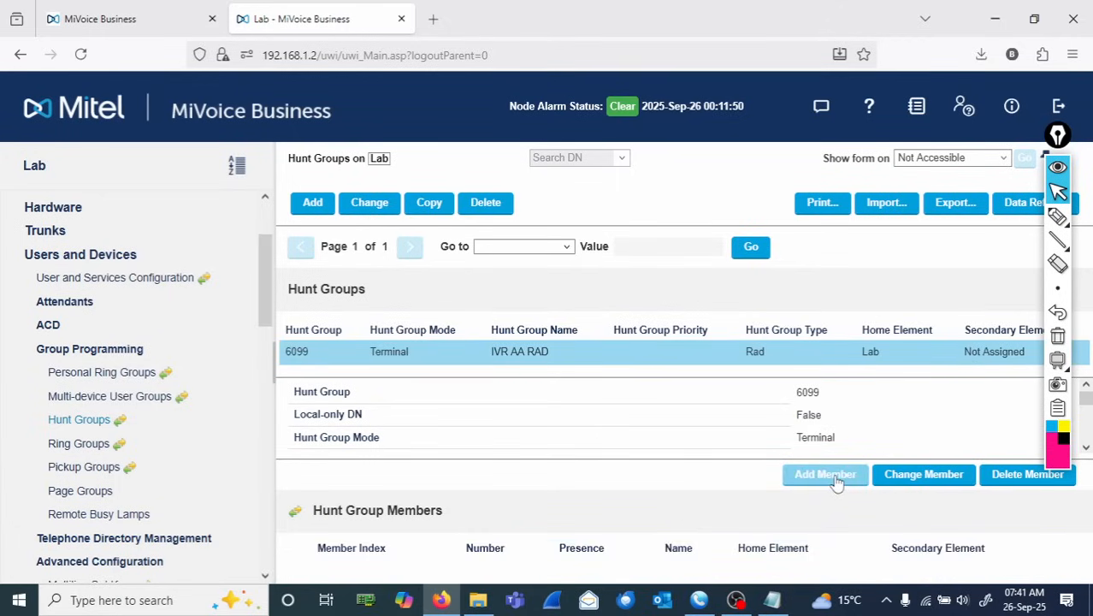
# - Add 10 hunt group members starting at number 6001 with an increment of 1, and save
pyautogui.click(835, 476)
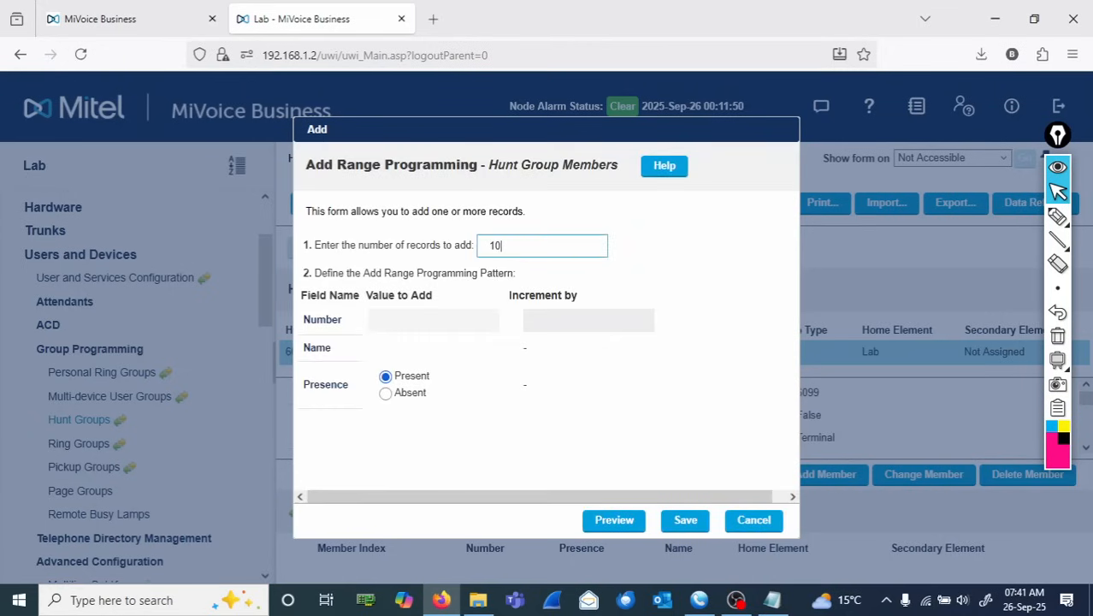
pyautogui.click(450, 319)
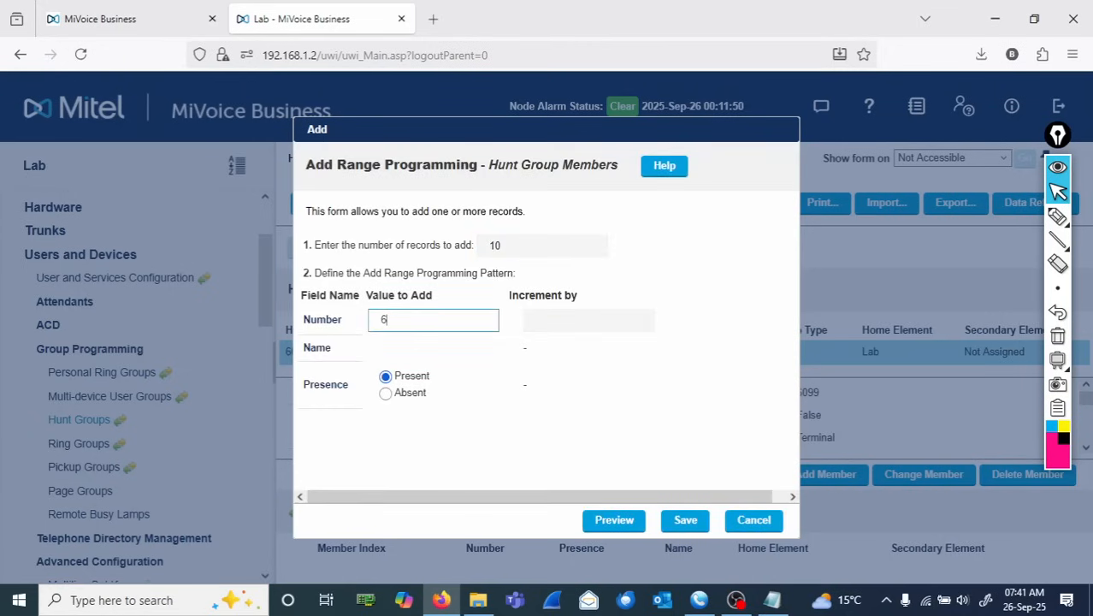
pyautogui.click(530, 319)
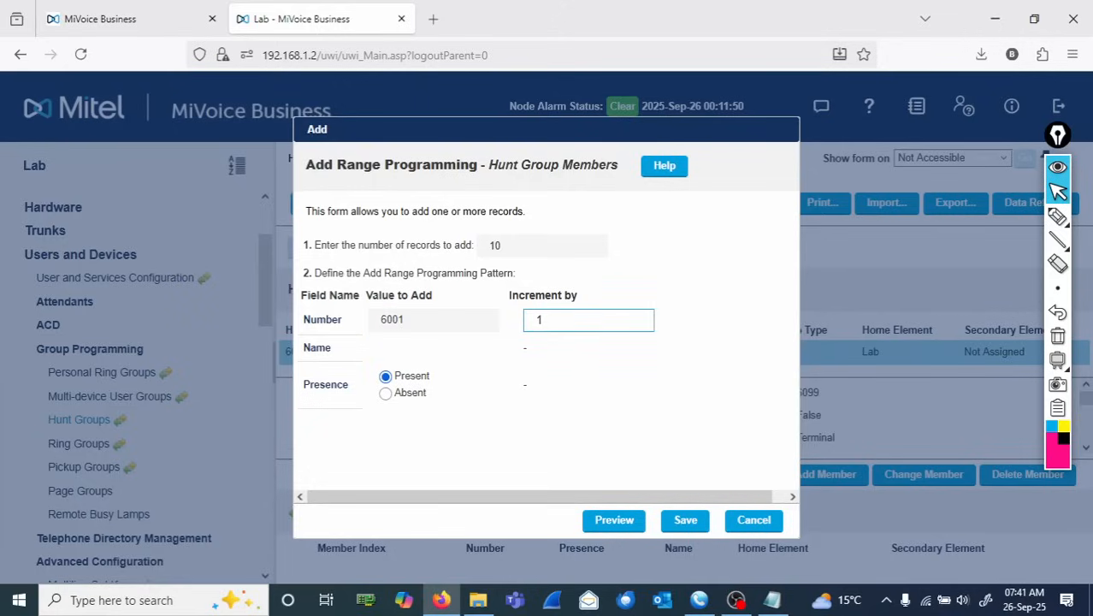
pyautogui.write('1')
pyautogui.click(677, 523)
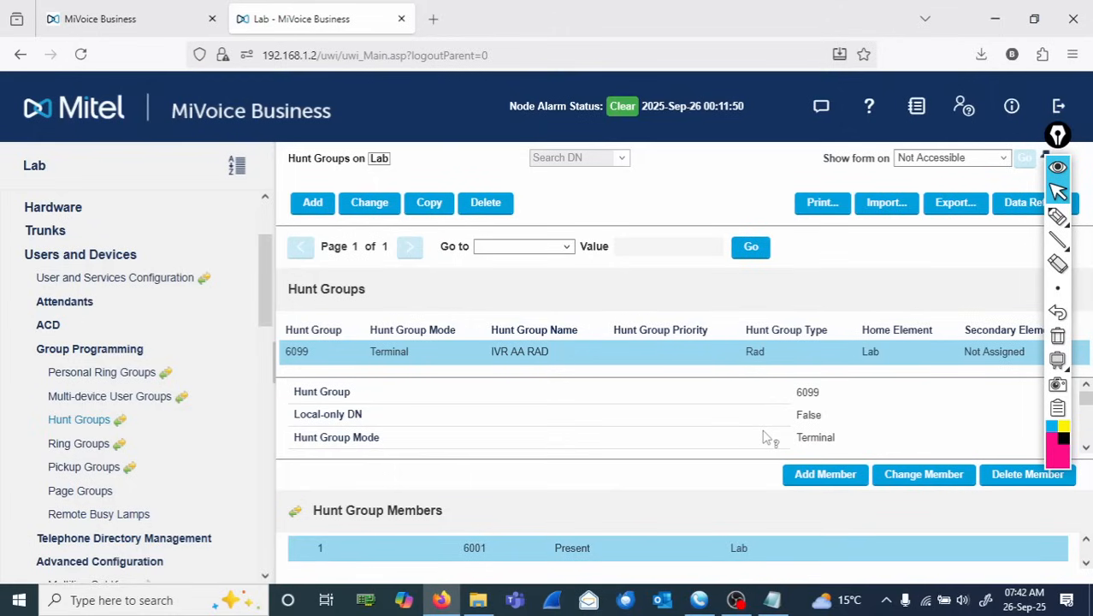
pyautogui.moveTo(1058, 217)
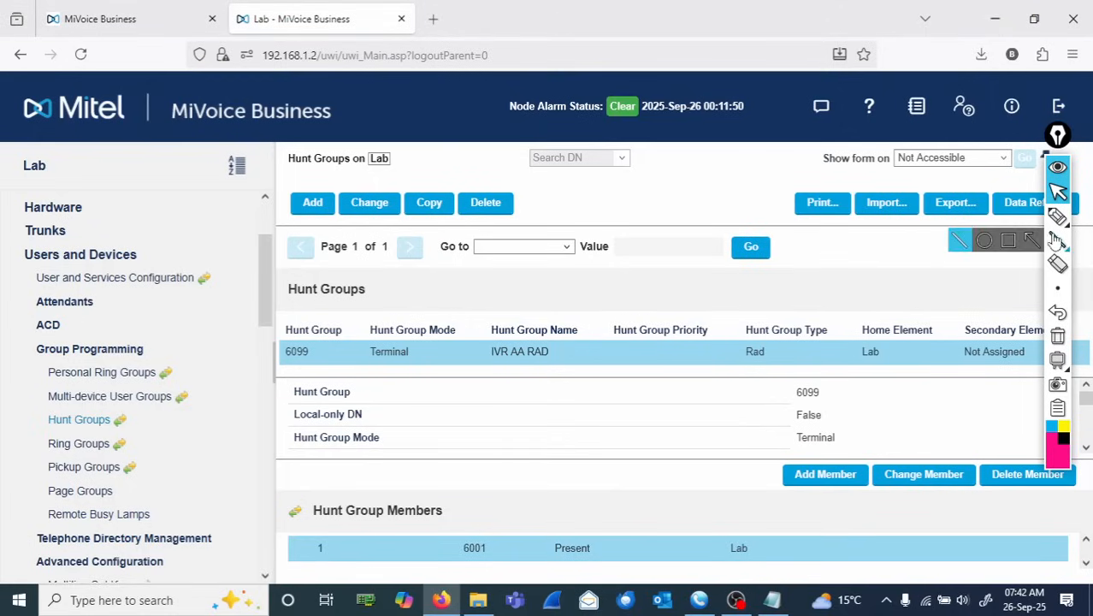
pyautogui.click(1059, 219)
pyautogui.moveTo(332, 361)
pyautogui.mouseDown()
pyautogui.moveTo(286, 376)
pyautogui.moveTo(334, 366)
pyautogui.moveTo(483, 410)
pyautogui.moveTo(511, 384)
pyautogui.moveTo(464, 386)
pyautogui.moveTo(559, 408)
pyautogui.mouseUp()
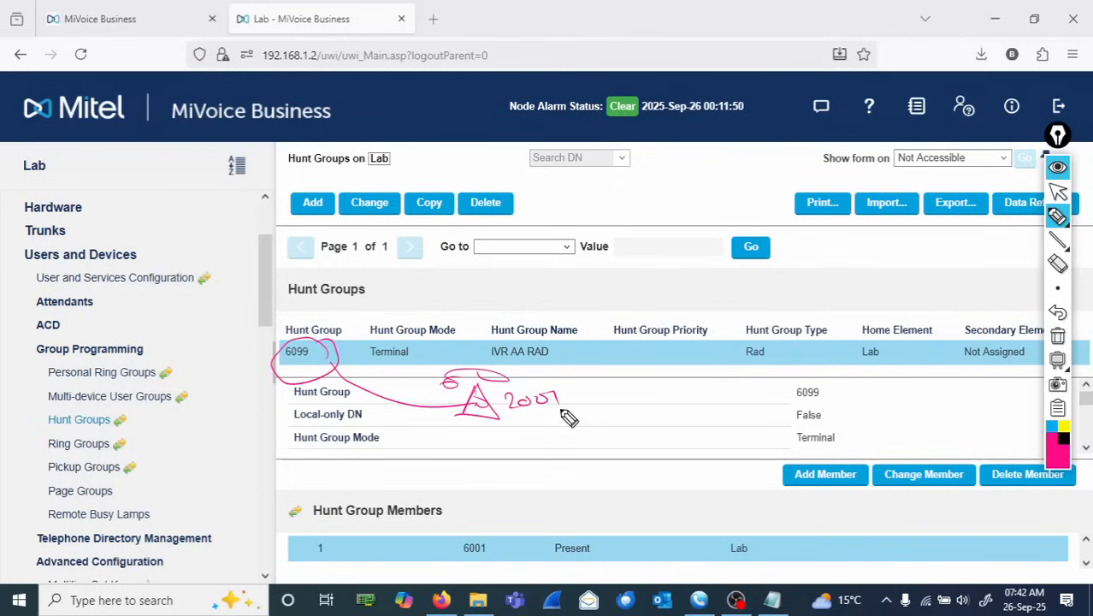
pyautogui.moveTo(332, 289)
pyautogui.mouseDown()
pyautogui.moveTo(355, 319)
pyautogui.moveTo(432, 316)
pyautogui.mouseUp()
pyautogui.click(387, 291)
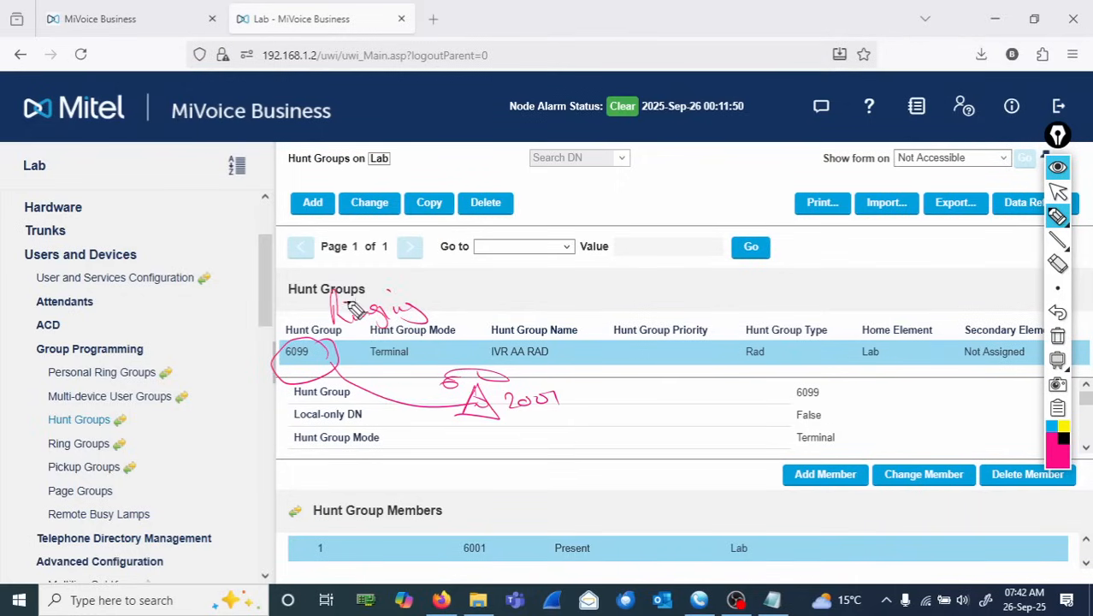
pyautogui.moveTo(449, 275)
pyautogui.mouseDown()
pyautogui.moveTo(462, 330)
pyautogui.moveTo(477, 317)
pyautogui.moveTo(599, 297)
pyautogui.moveTo(643, 315)
pyautogui.moveTo(667, 295)
pyautogui.moveTo(746, 291)
pyautogui.moveTo(751, 279)
pyautogui.moveTo(751, 309)
pyautogui.mouseUp()
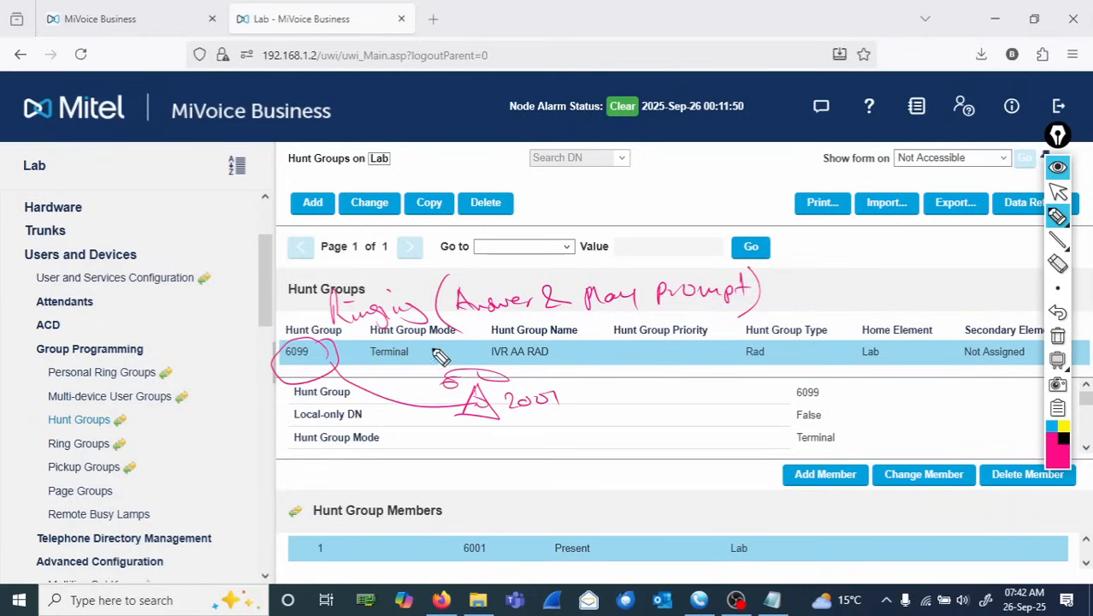
pyautogui.click(1062, 341)
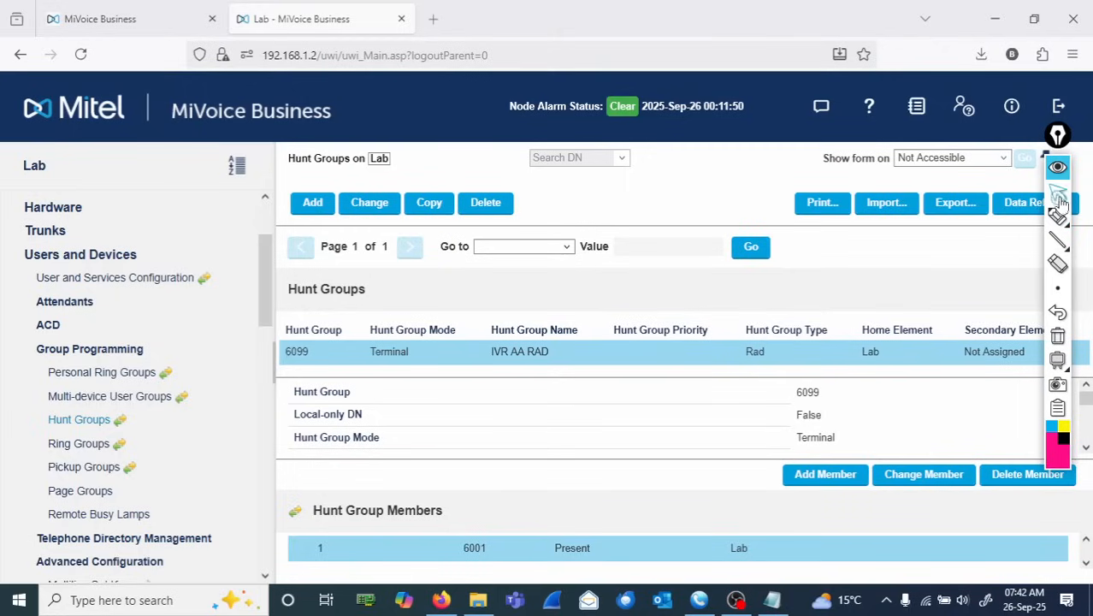
pyautogui.moveTo(1045, 213)
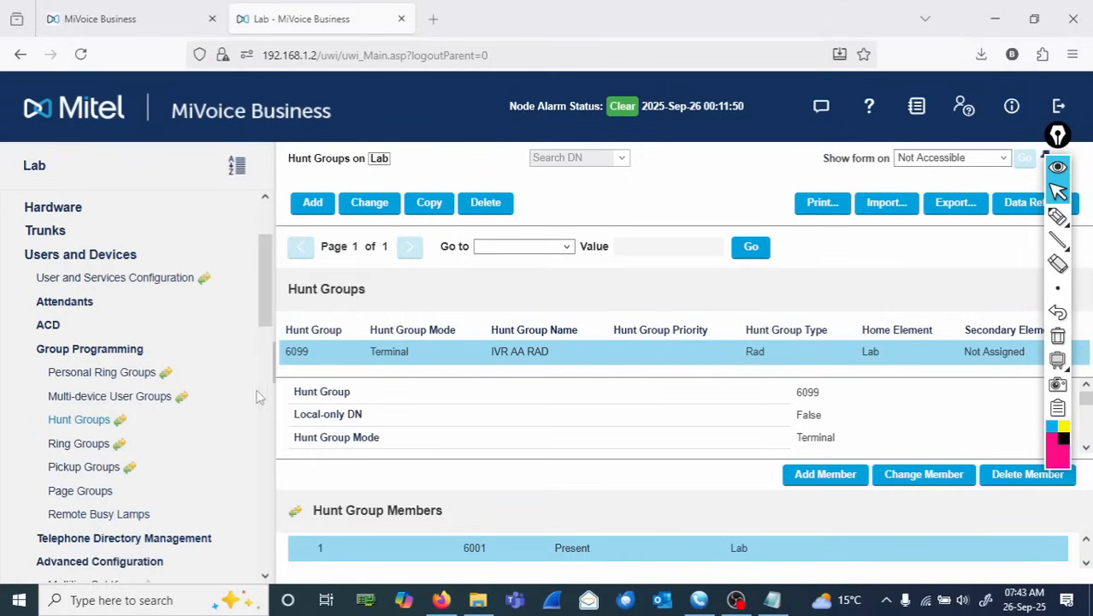
# - Open the System Access Points form under System Properties' System Feature Settings
pyautogui.click(74, 256)
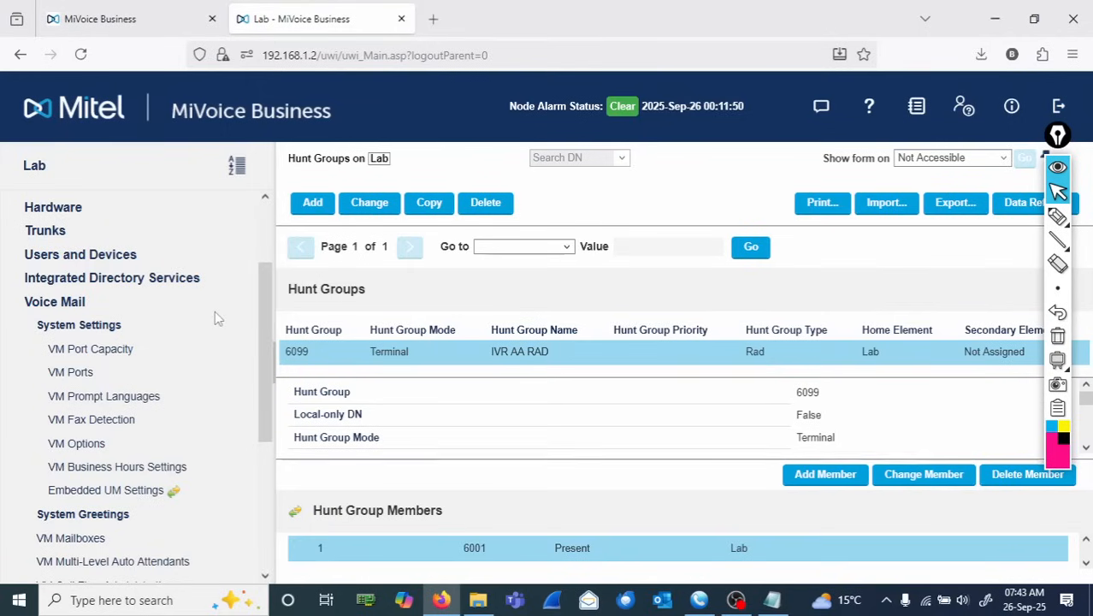
pyautogui.click(52, 301)
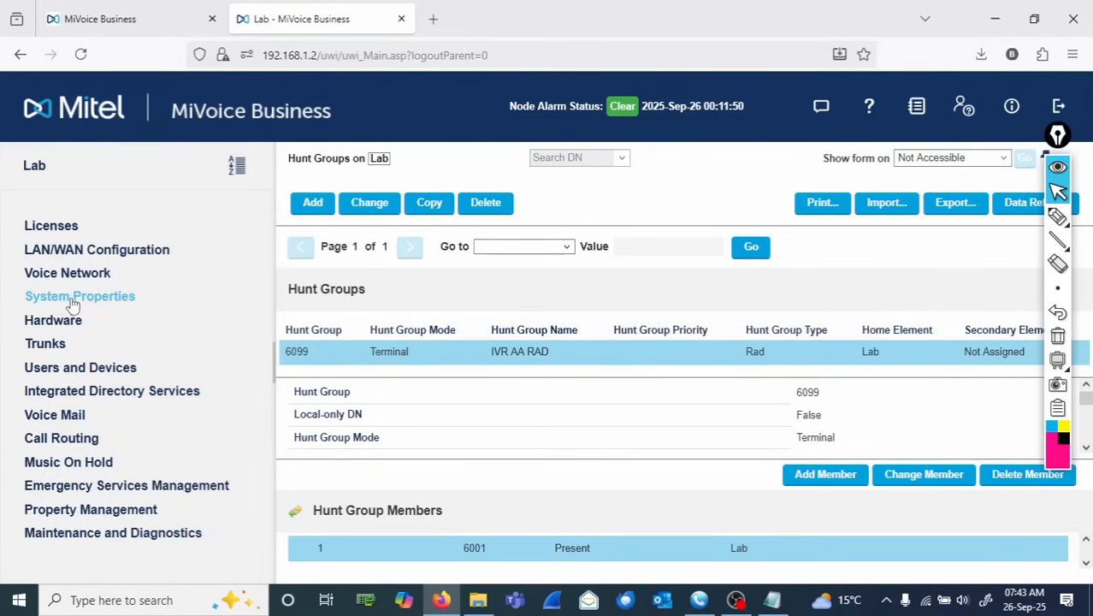
pyautogui.click(73, 300)
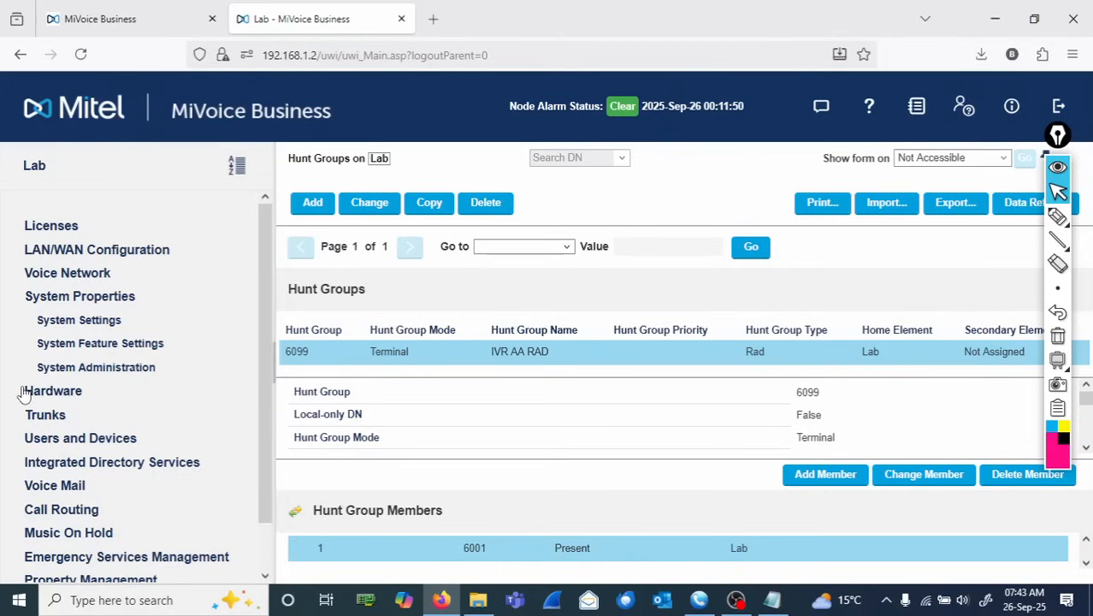
pyautogui.click(93, 345)
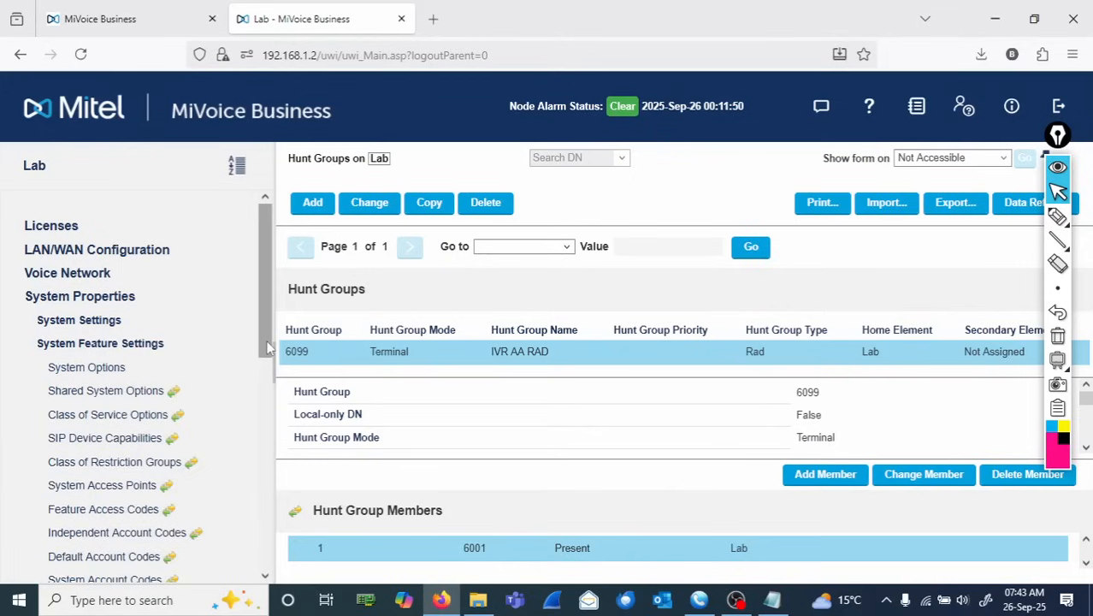
pyautogui.moveTo(266, 357); pyautogui.dragTo(272, 415)
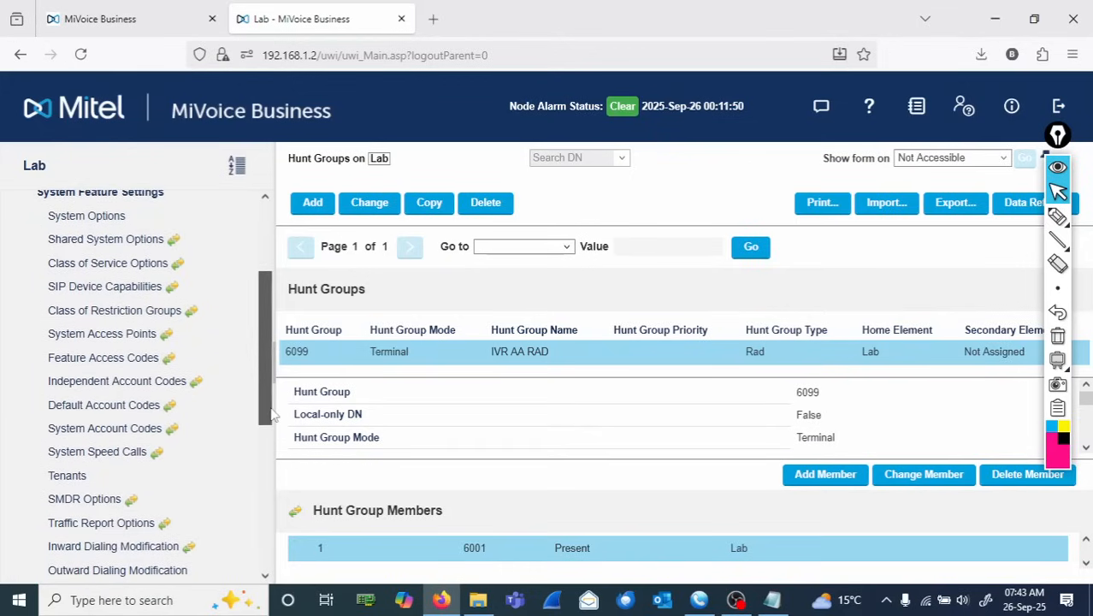
pyautogui.click(104, 335)
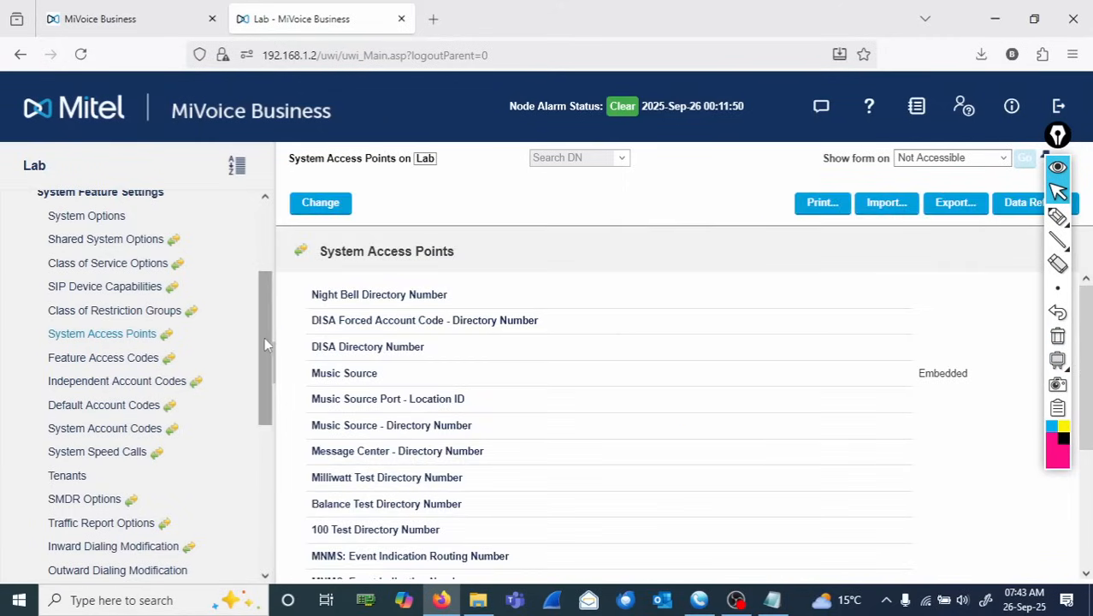
# - Open the System Audio Source Update form under Music On Hold
pyautogui.moveTo(265, 337); pyautogui.dragTo(264, 257)
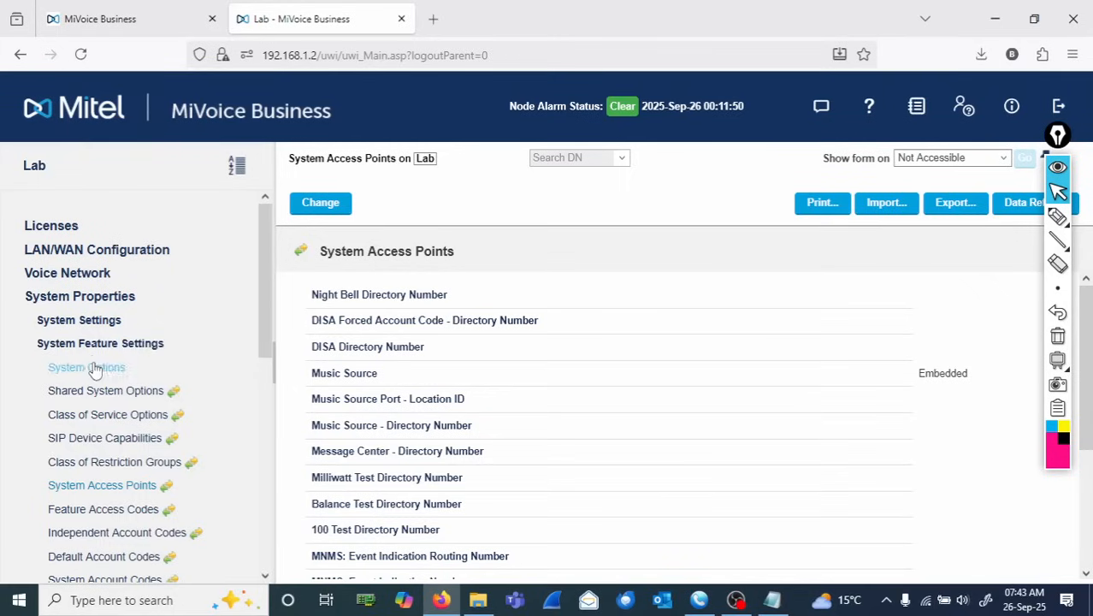
pyautogui.click(90, 299)
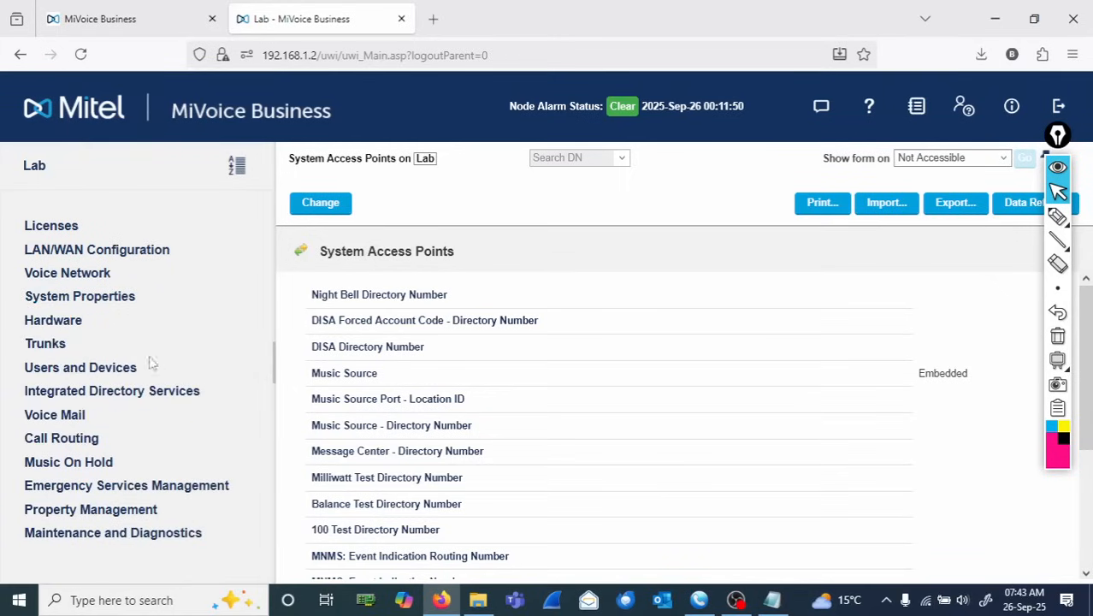
pyautogui.click(77, 467)
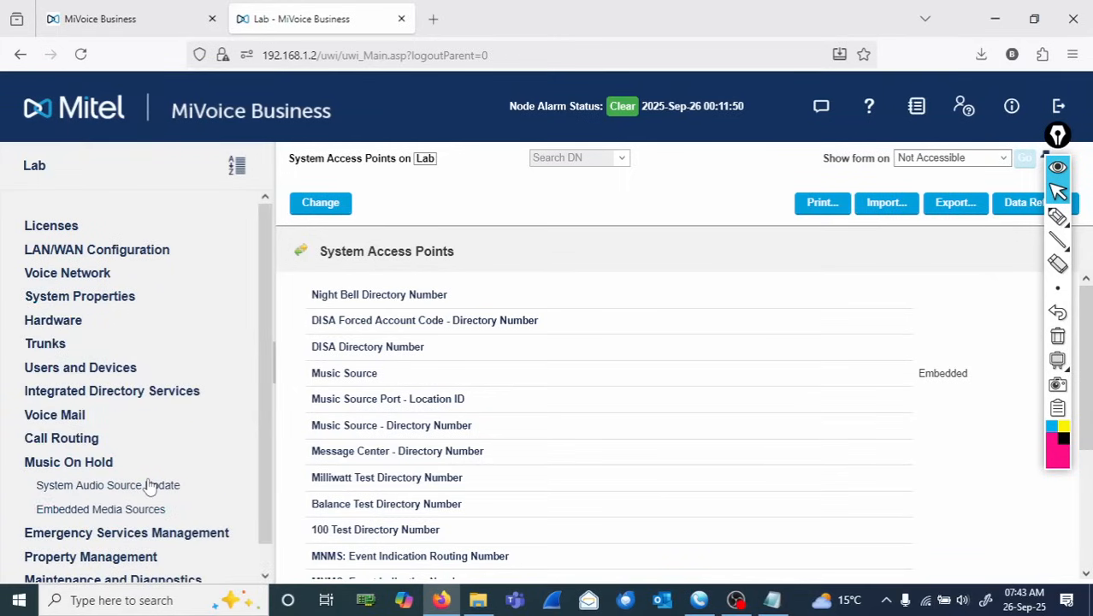
pyautogui.click(149, 486)
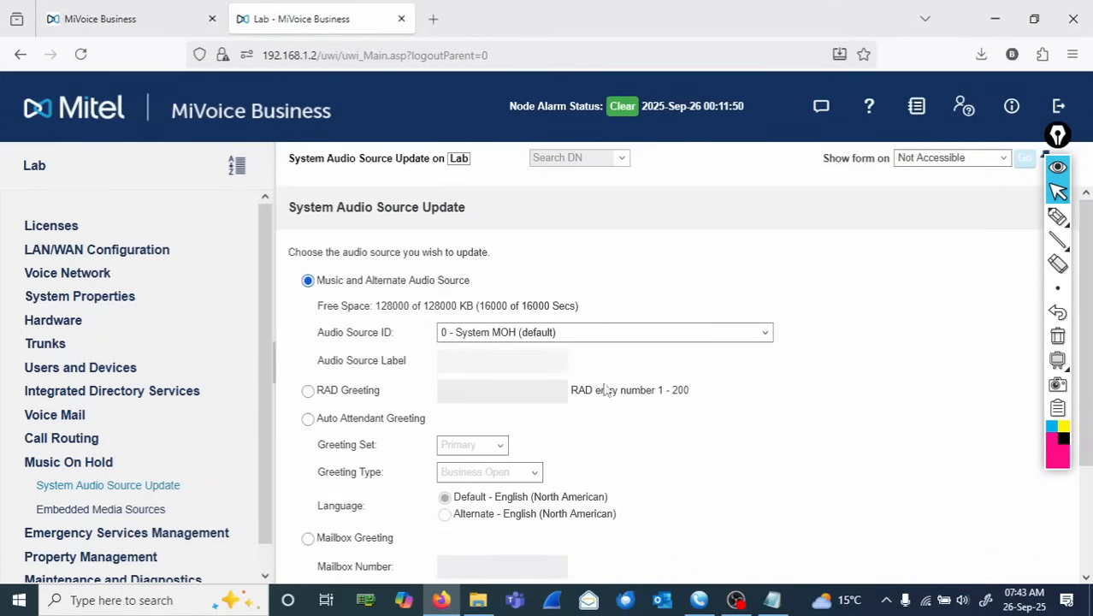
# - Upload BusinessOpen.wav from the LAB Prompts folder on the Desktop as RAD greeting 1 and apply the update
pyautogui.click(308, 391)
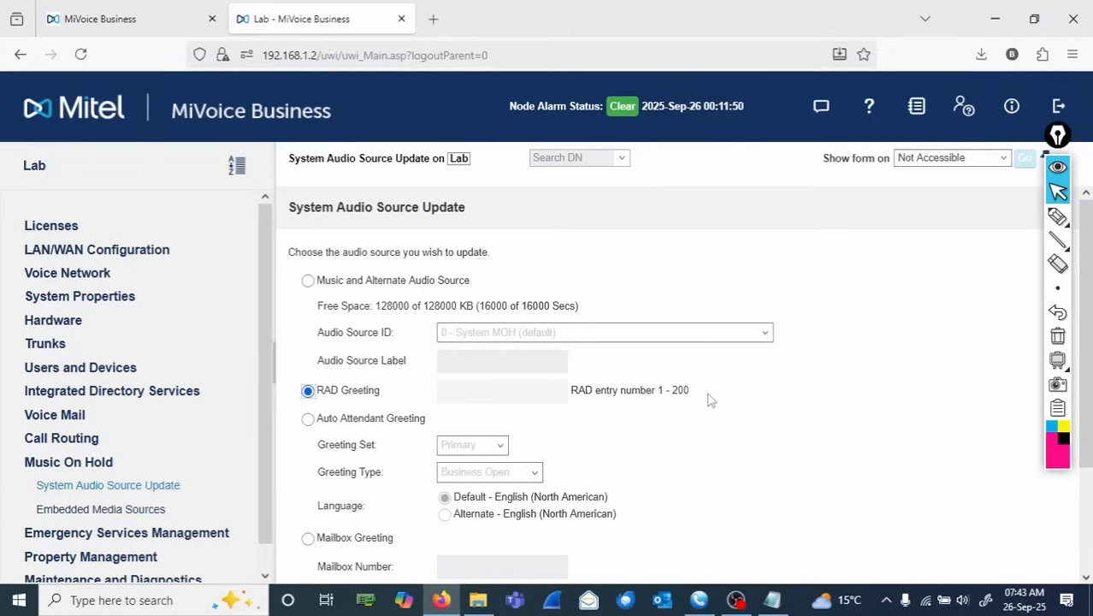
pyautogui.click(508, 394)
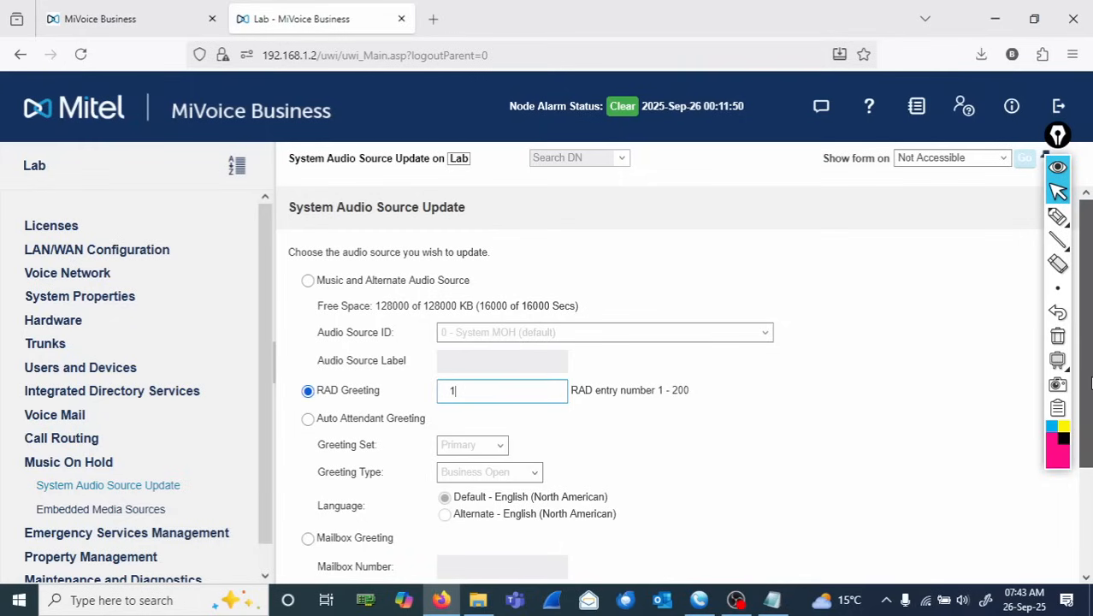
pyautogui.moveTo(1089, 382); pyautogui.dragTo(1090, 492)
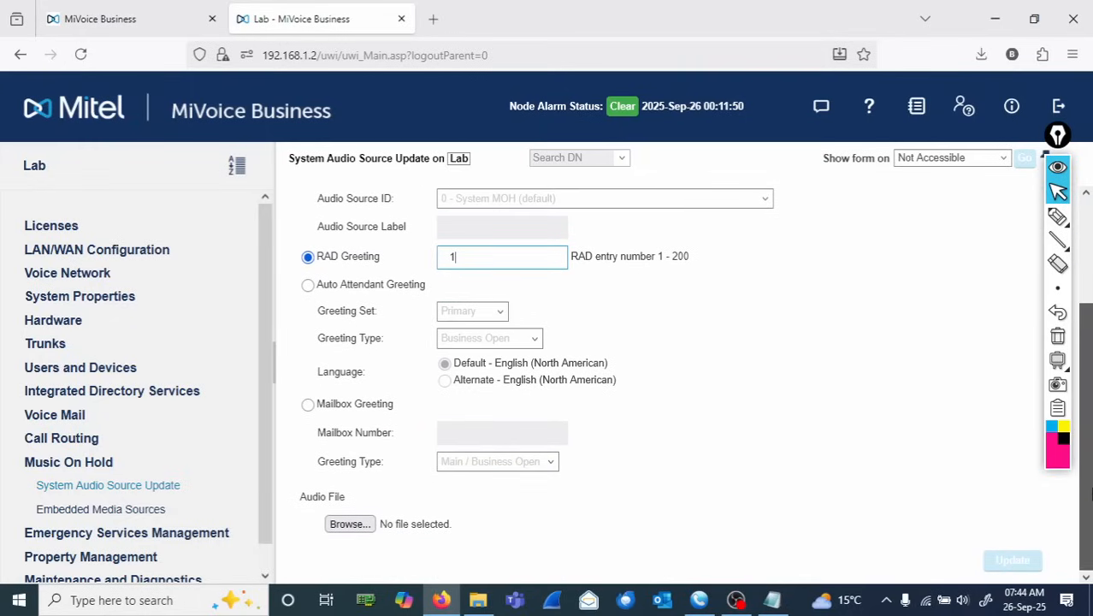
pyautogui.click(351, 525)
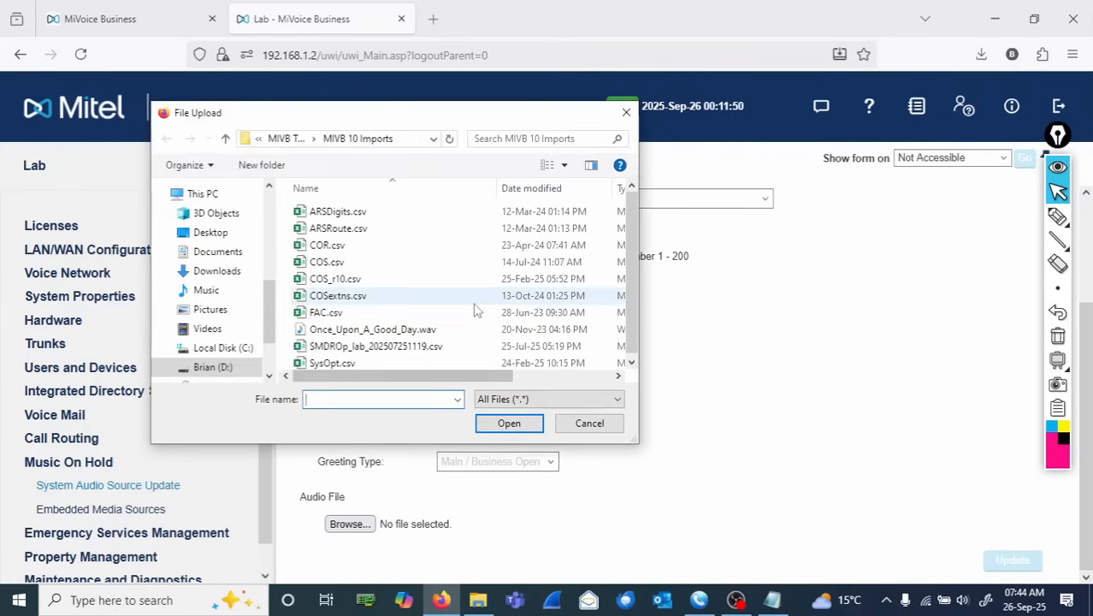
pyautogui.click(210, 233)
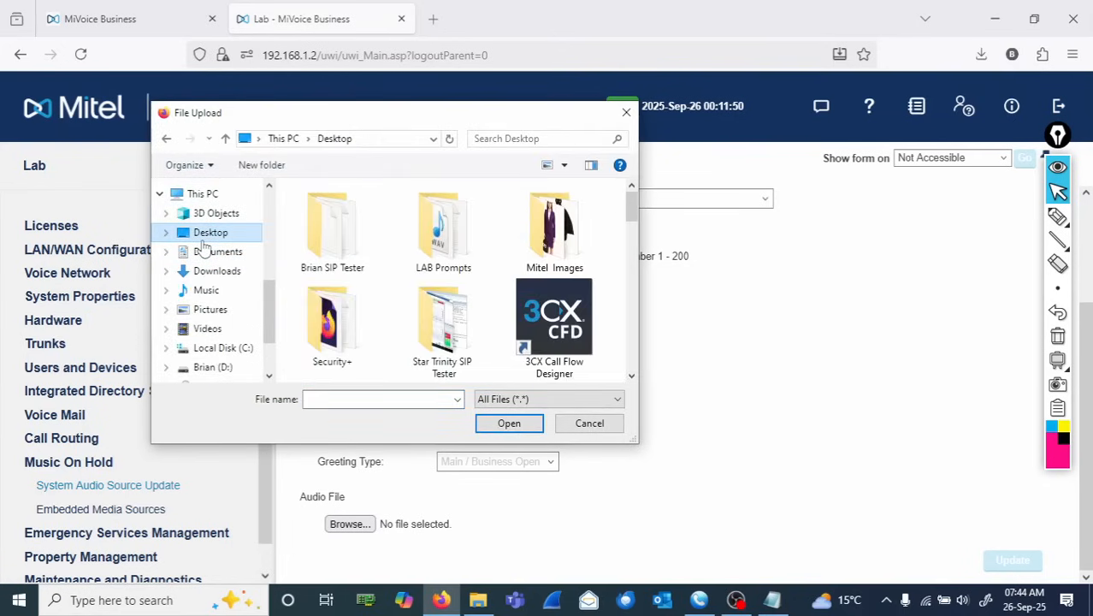
pyautogui.doubleClick(453, 257)
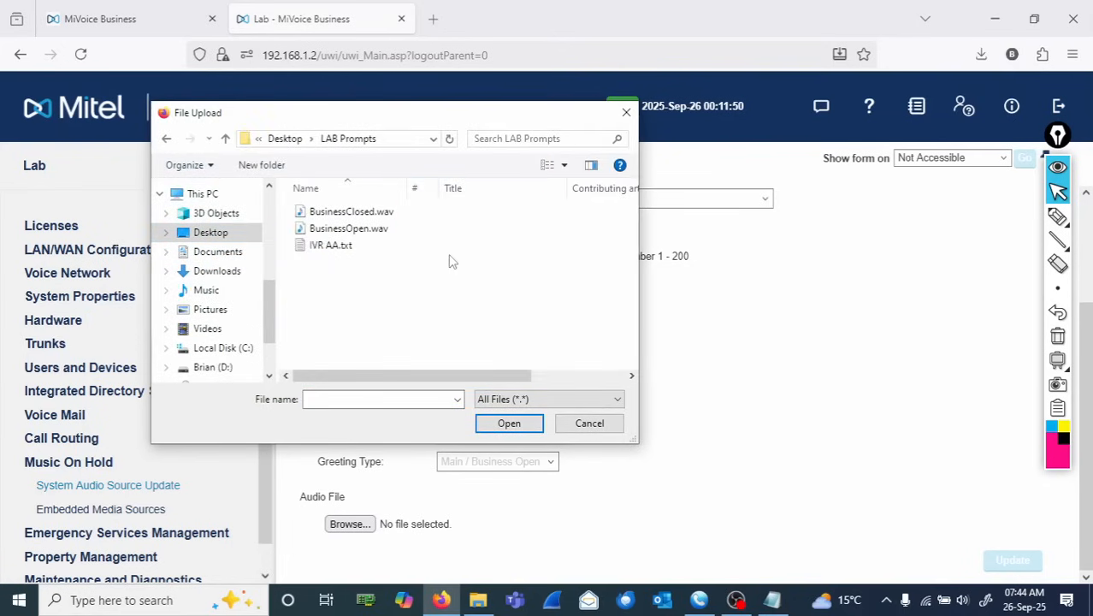
pyautogui.doubleClick(356, 230)
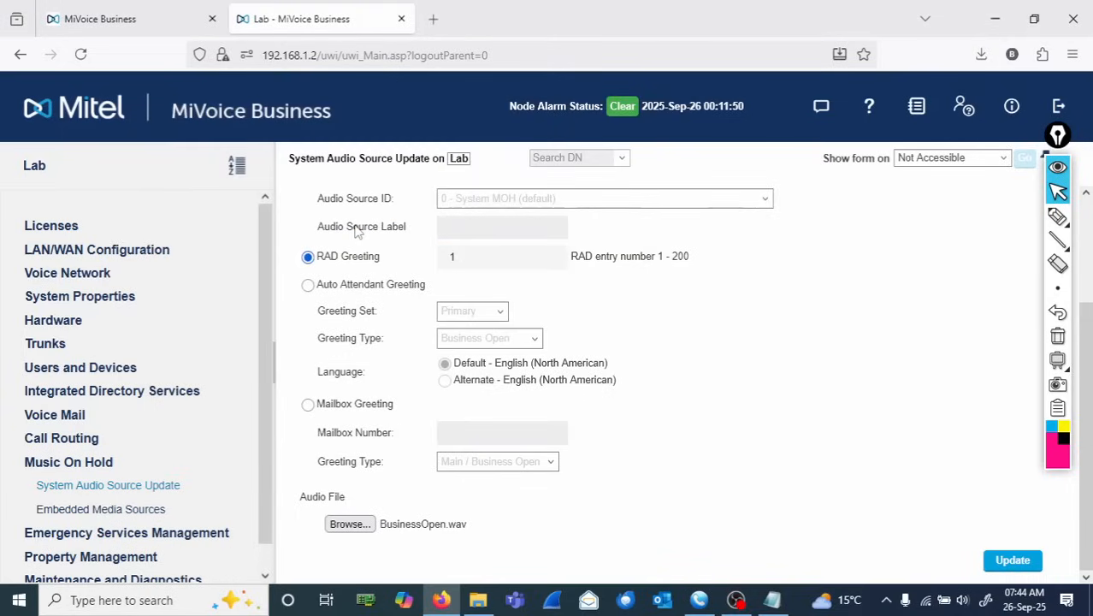
pyautogui.click(999, 561)
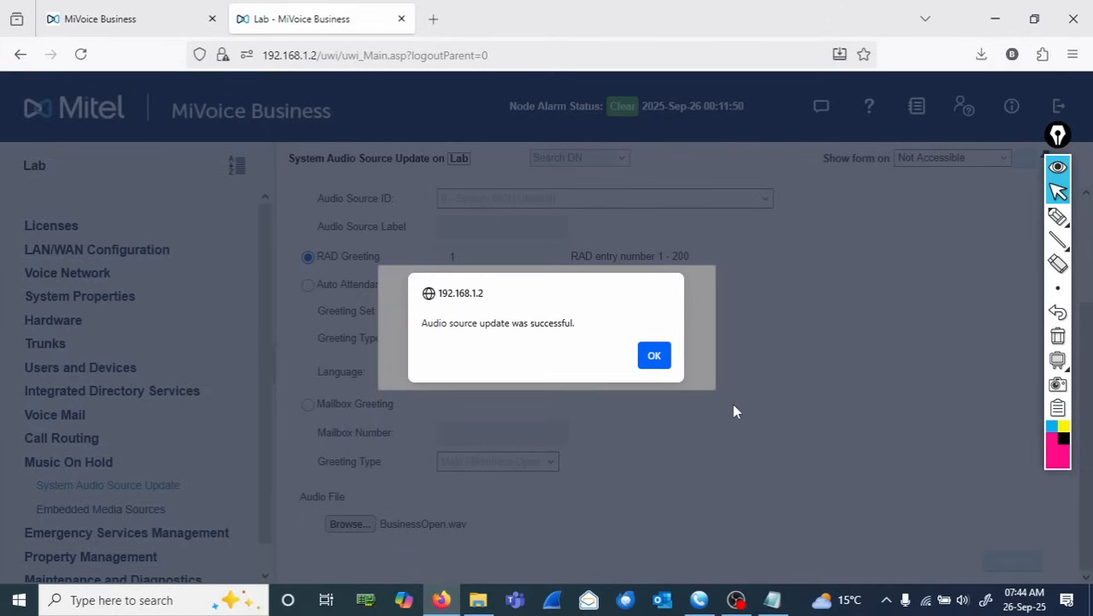
pyautogui.click(656, 356)
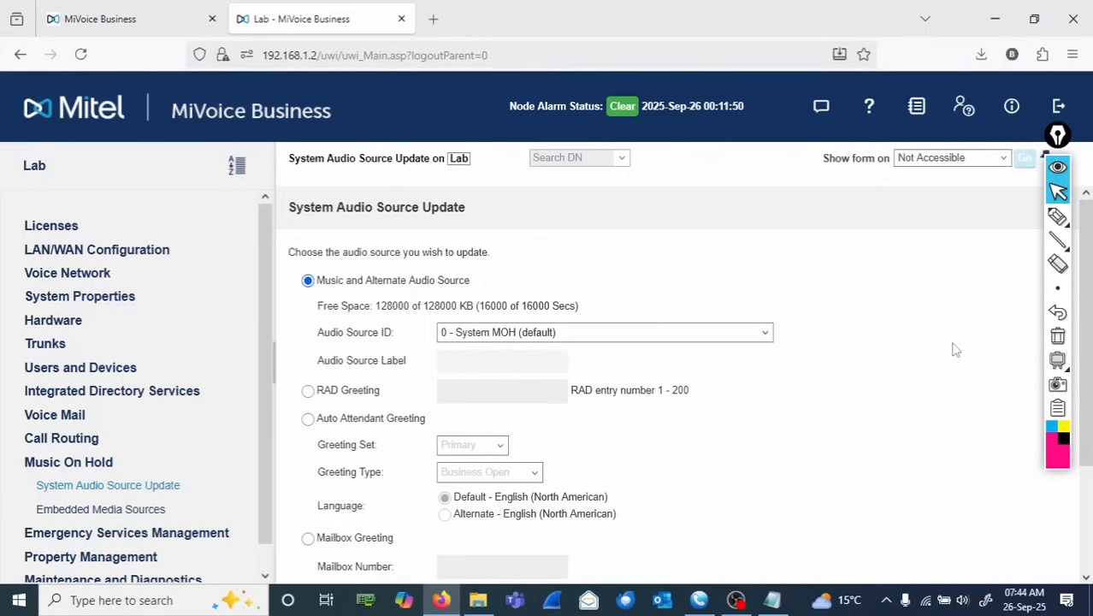
pyautogui.click(1058, 216)
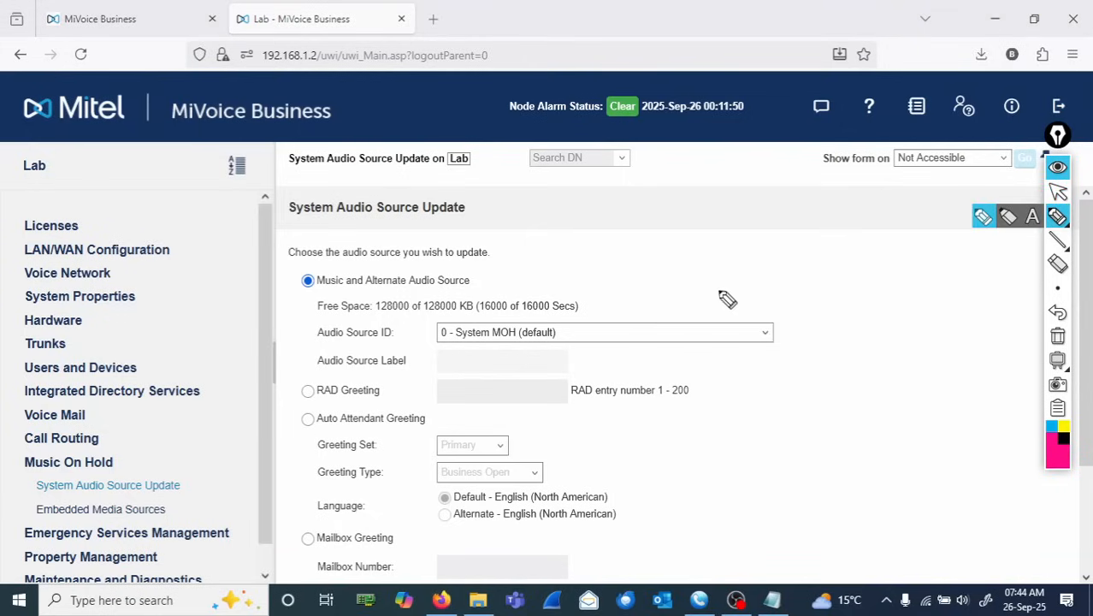
pyautogui.moveTo(638, 256)
pyautogui.mouseDown()
pyautogui.moveTo(718, 256)
pyautogui.moveTo(731, 272)
pyautogui.moveTo(979, 272)
pyautogui.mouseUp()
pyautogui.moveTo(819, 290)
pyautogui.mouseDown()
pyautogui.moveTo(827, 309)
pyautogui.moveTo(942, 305)
pyautogui.moveTo(933, 299)
pyautogui.moveTo(945, 315)
pyautogui.moveTo(984, 318)
pyautogui.moveTo(981, 327)
pyautogui.mouseUp()
pyautogui.moveTo(927, 289); pyautogui.dragTo(922, 325)
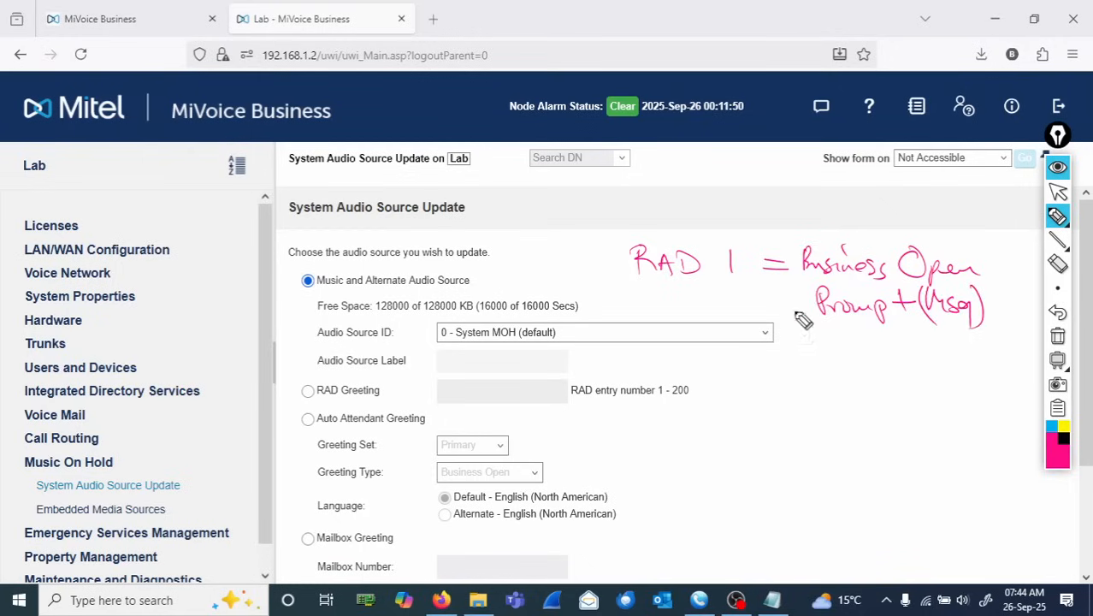
pyautogui.moveTo(681, 286)
pyautogui.mouseDown()
pyautogui.moveTo(709, 372)
pyautogui.moveTo(871, 383)
pyautogui.moveTo(994, 375)
pyautogui.moveTo(987, 385)
pyautogui.mouseUp()
pyautogui.moveTo(886, 403); pyautogui.dragTo(890, 420)
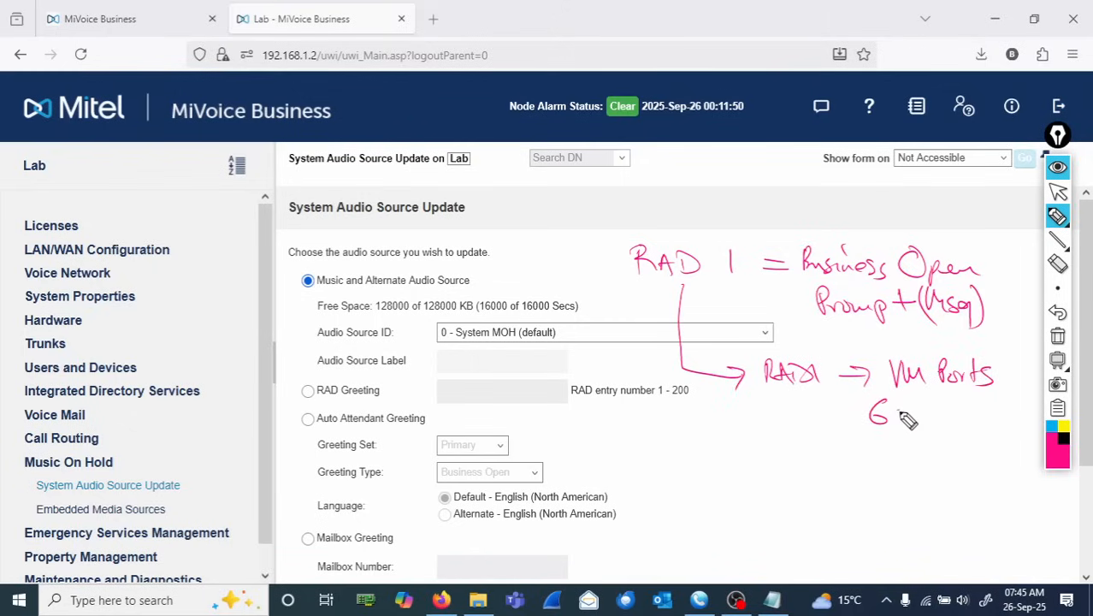
pyautogui.moveTo(908, 417)
pyautogui.mouseDown()
pyautogui.moveTo(939, 417)
pyautogui.moveTo(956, 432)
pyautogui.moveTo(965, 417)
pyautogui.moveTo(1006, 423)
pyautogui.mouseUp()
pyautogui.moveTo(1019, 410); pyautogui.dragTo(1020, 419)
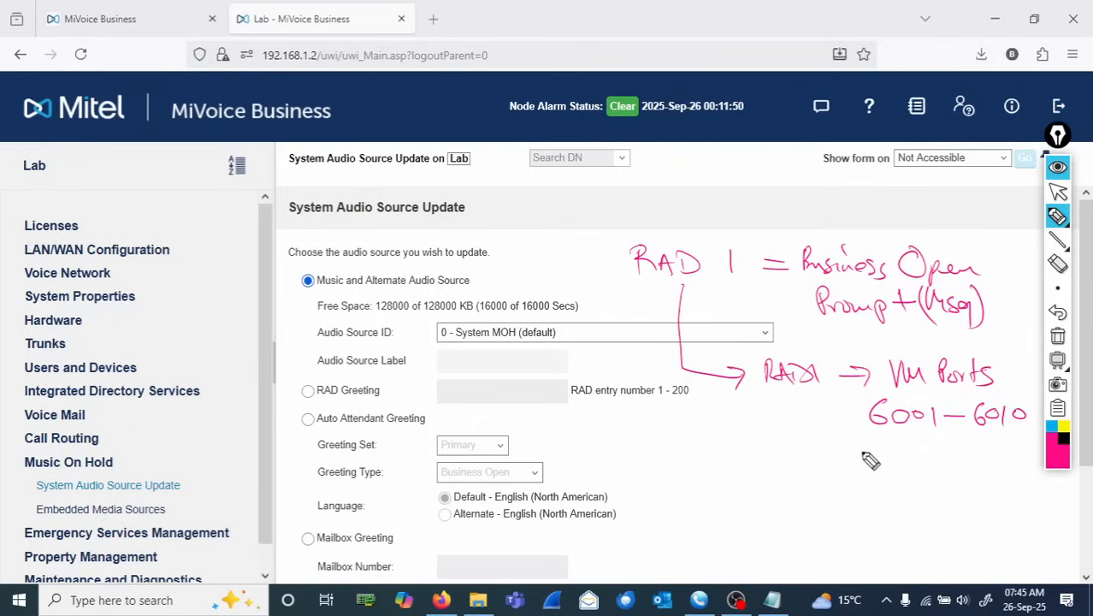
pyautogui.click(1058, 339)
pyautogui.click(1058, 191)
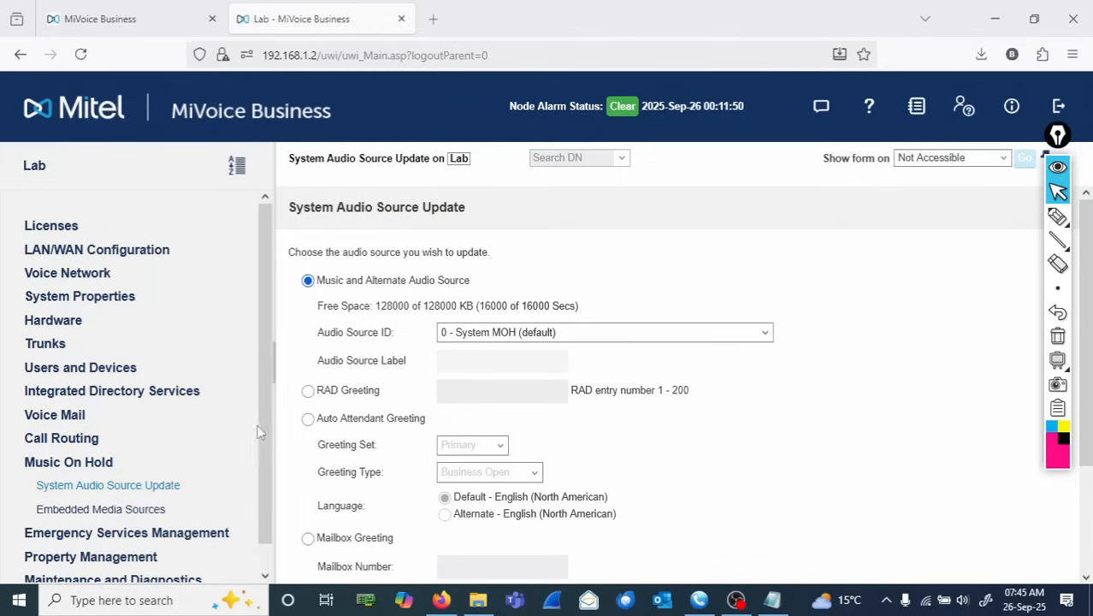
# - Open the VM Greetings form under Voice Mail's System Greetings, viewing the greetings definition and RAD greetings forms on the way
pyautogui.scroll(-1, 258, 424)
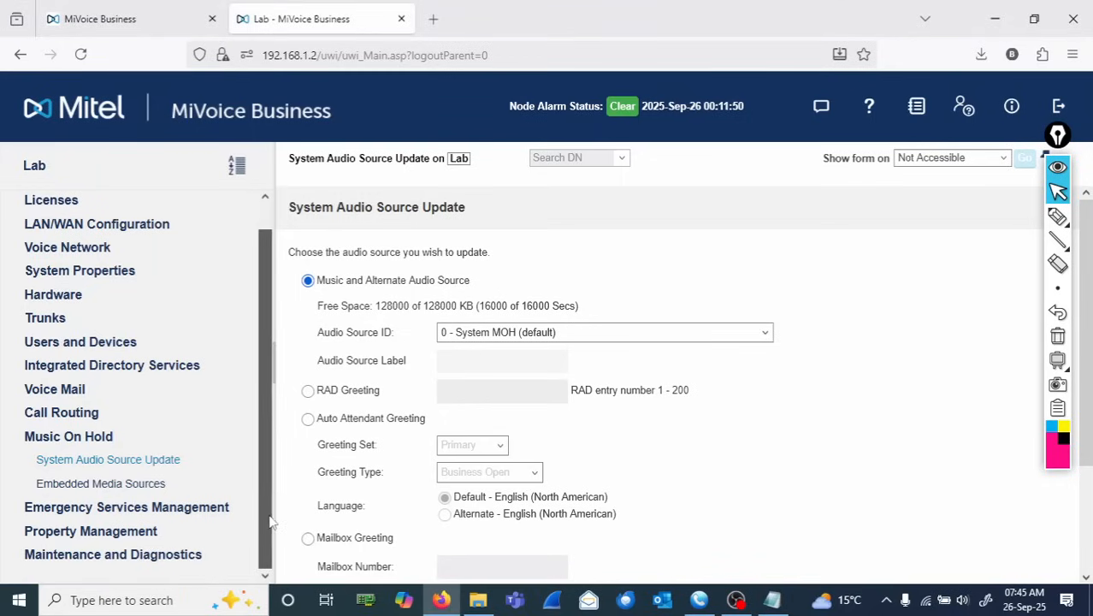
pyautogui.click(73, 443)
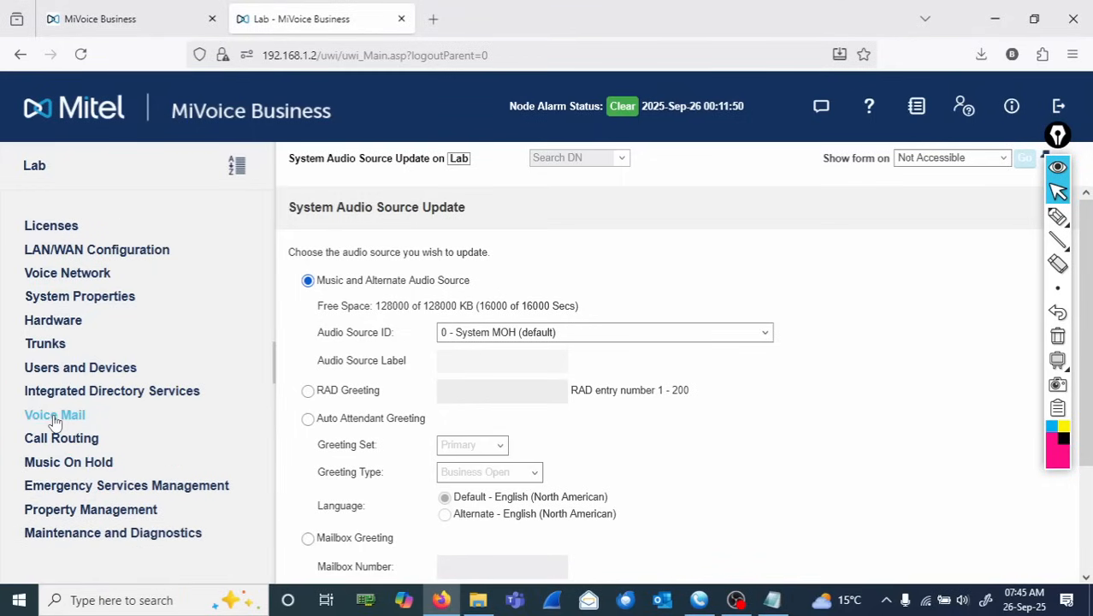
pyautogui.click(54, 417)
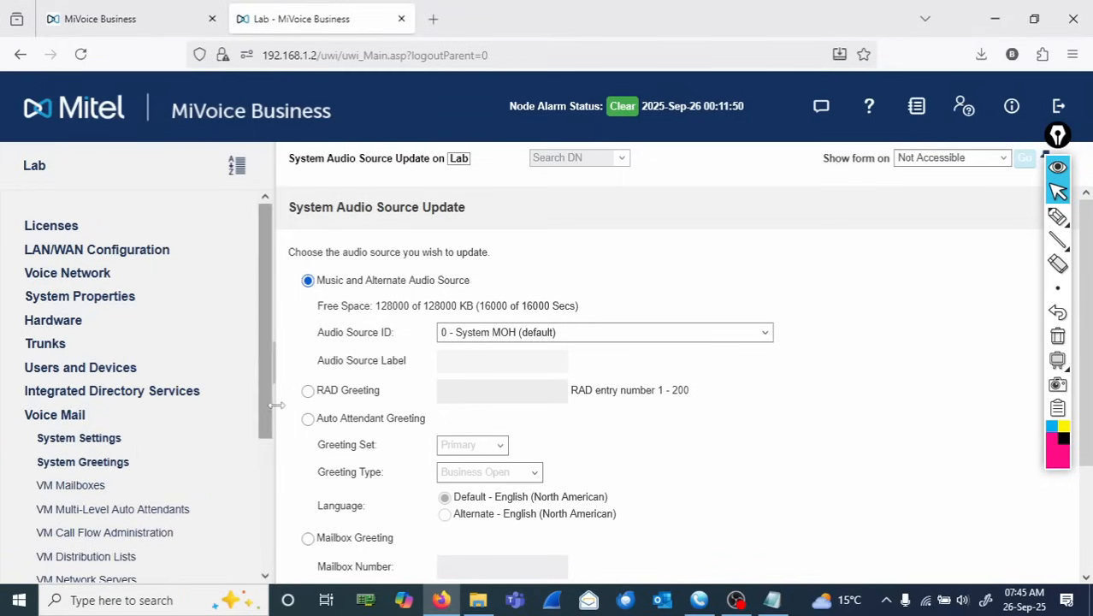
pyautogui.scroll(-3, 171, 385)
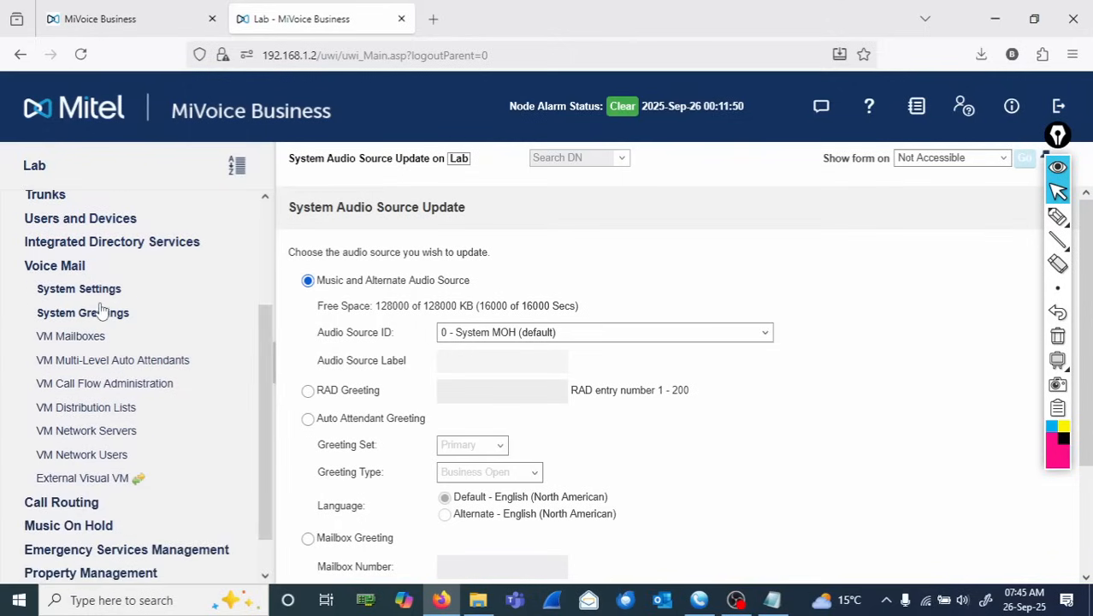
pyautogui.click(103, 313)
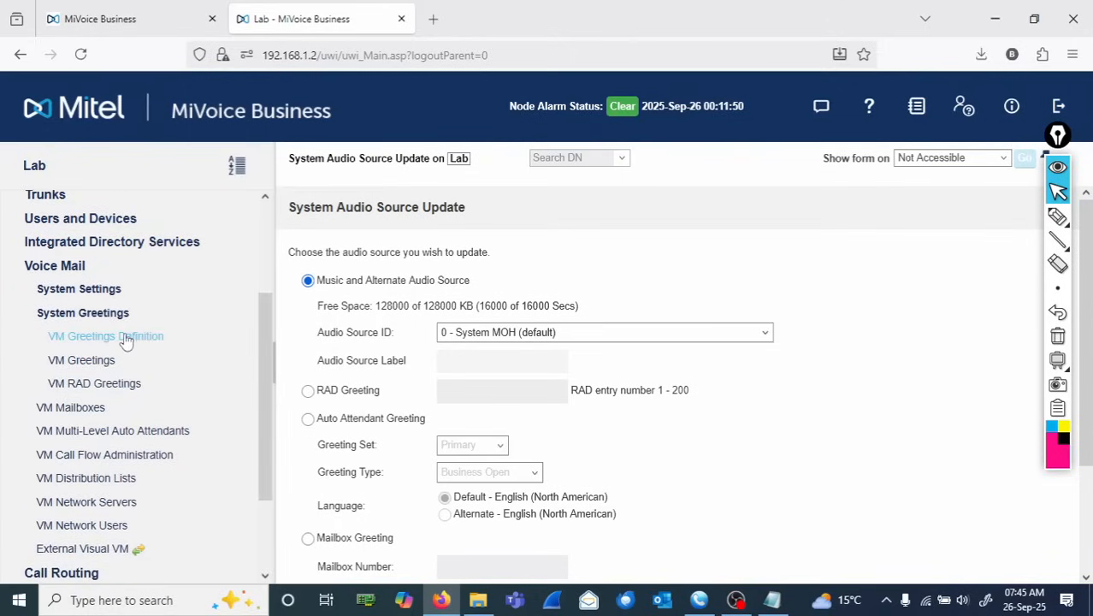
pyautogui.click(125, 337)
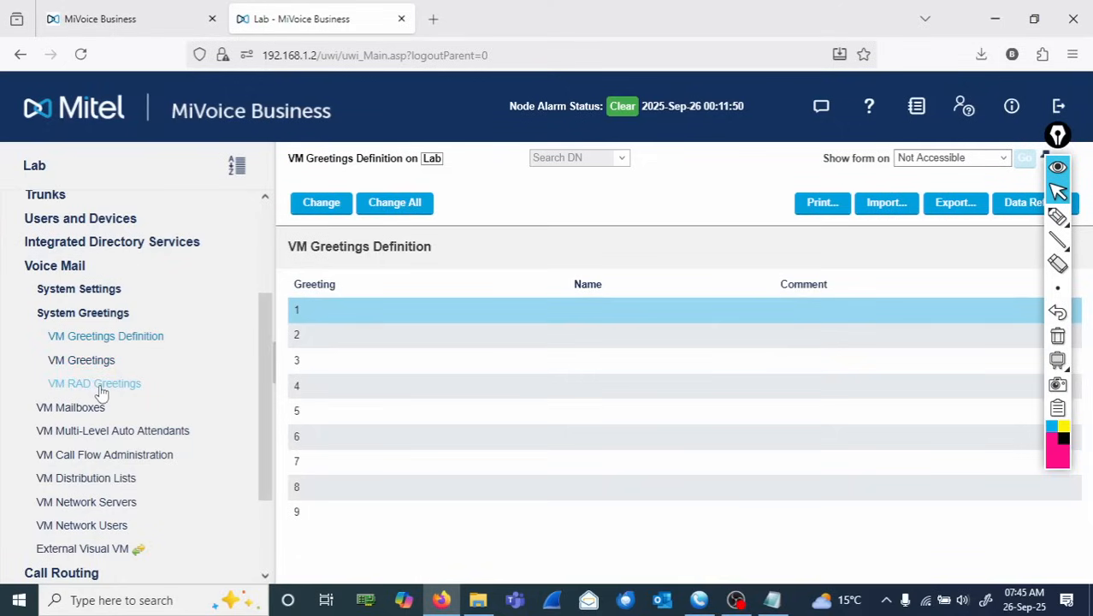
pyautogui.click(101, 387)
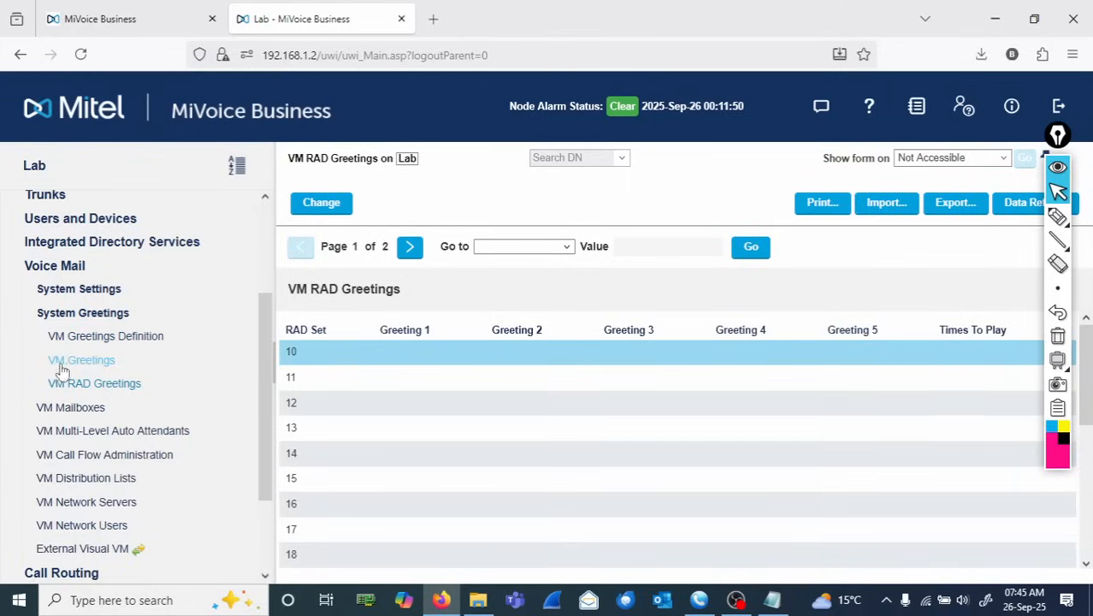
pyautogui.click(77, 366)
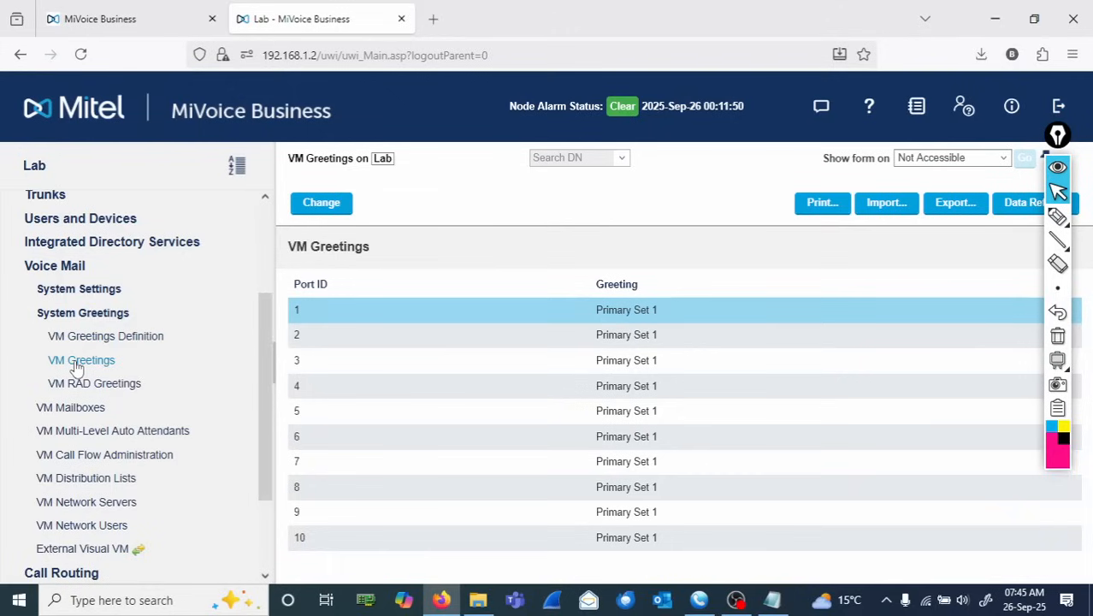
pyautogui.click(1058, 215)
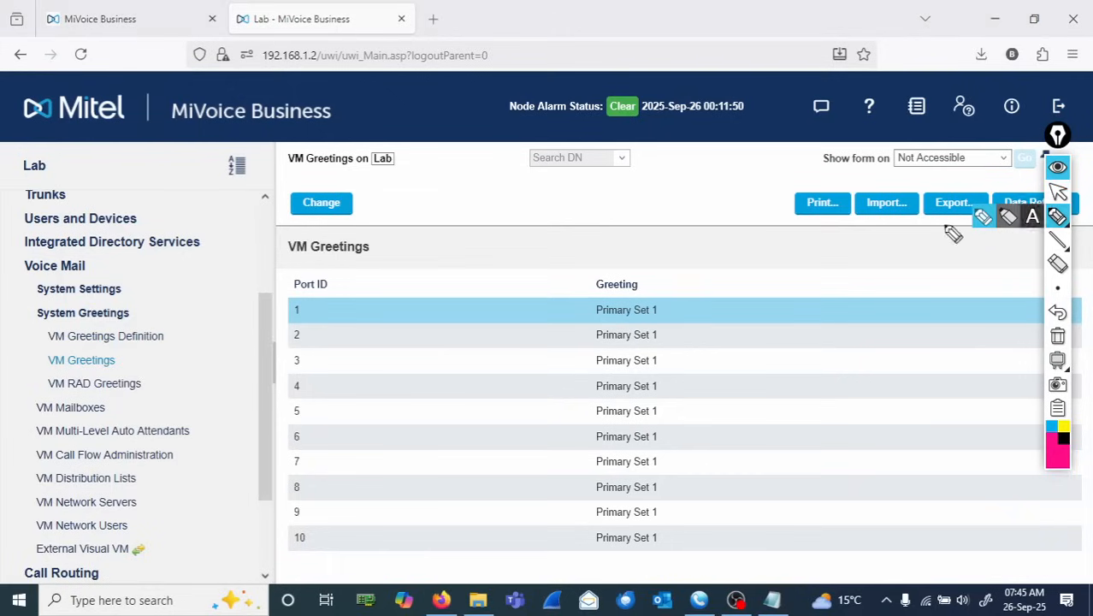
pyautogui.moveTo(398, 246)
pyautogui.mouseDown()
pyautogui.moveTo(312, 239)
pyautogui.moveTo(312, 275)
pyautogui.moveTo(366, 240)
pyautogui.mouseUp()
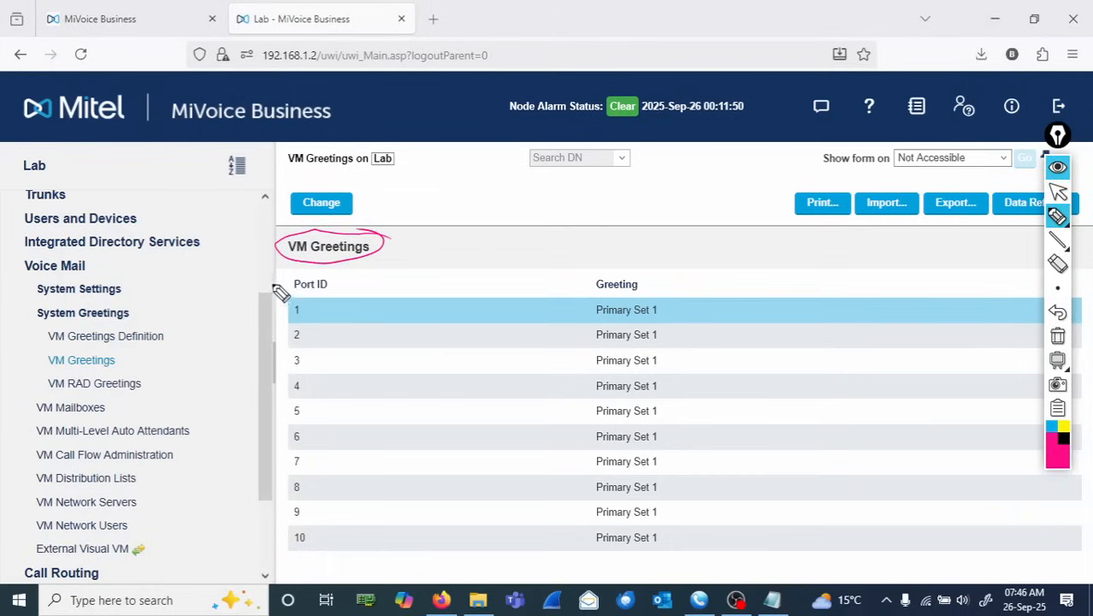
pyautogui.moveTo(283, 276)
pyautogui.mouseDown()
pyautogui.moveTo(295, 289)
pyautogui.moveTo(301, 276)
pyautogui.moveTo(372, 272)
pyautogui.mouseUp()
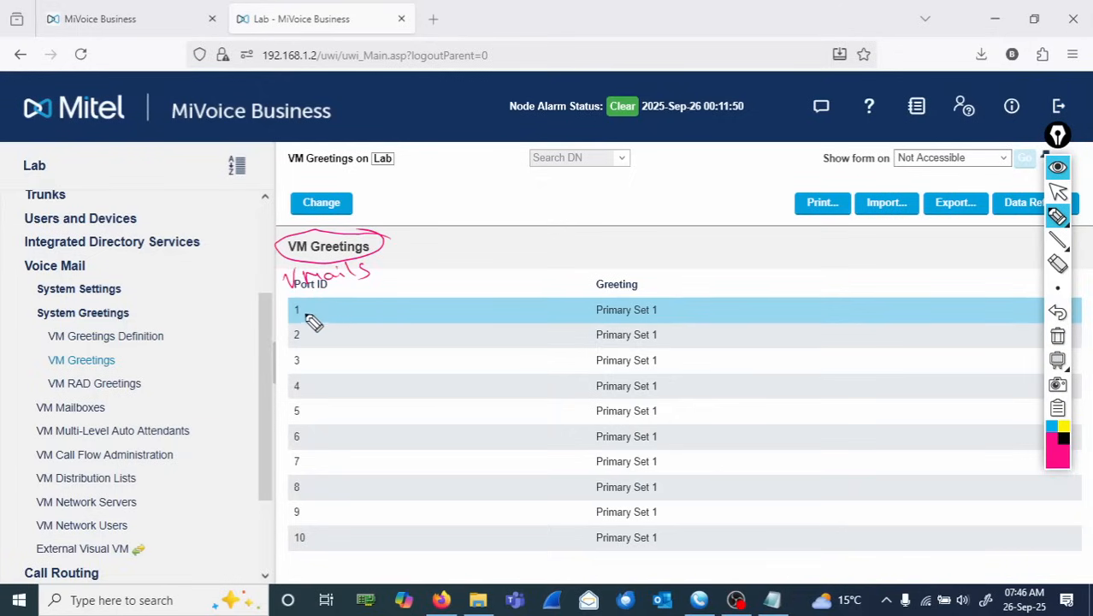
pyautogui.moveTo(313, 301)
pyautogui.mouseDown()
pyautogui.moveTo(291, 299)
pyautogui.moveTo(313, 304)
pyautogui.moveTo(336, 421)
pyautogui.moveTo(313, 532)
pyautogui.moveTo(289, 523)
pyautogui.mouseUp()
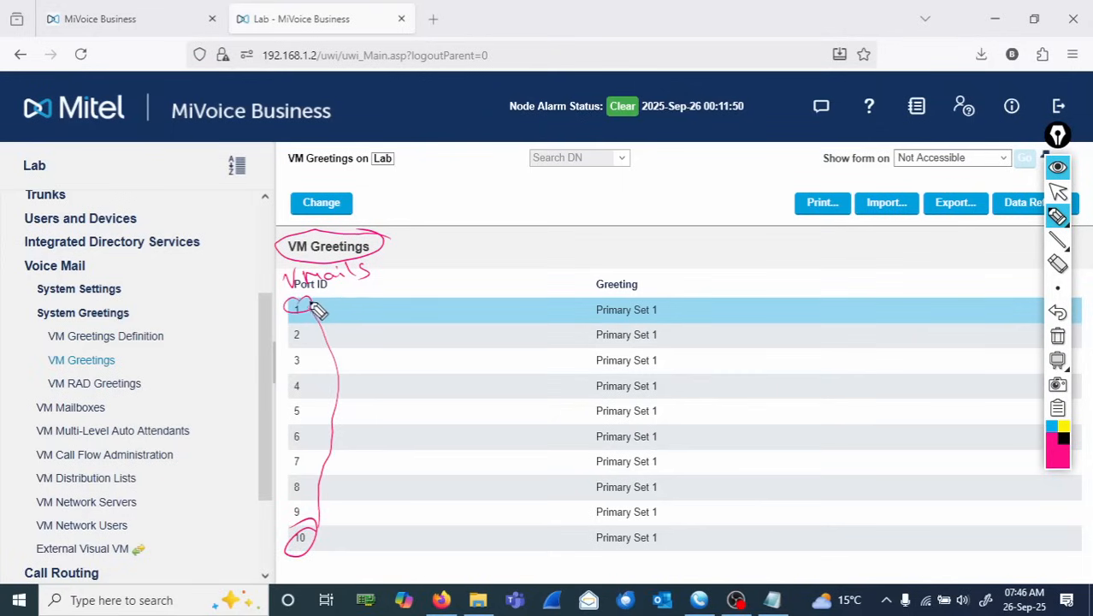
pyautogui.moveTo(318, 305)
pyautogui.mouseDown()
pyautogui.moveTo(424, 313)
pyautogui.moveTo(378, 339)
pyautogui.moveTo(423, 339)
pyautogui.moveTo(395, 516)
pyautogui.moveTo(382, 510)
pyautogui.moveTo(363, 541)
pyautogui.moveTo(424, 537)
pyautogui.mouseUp()
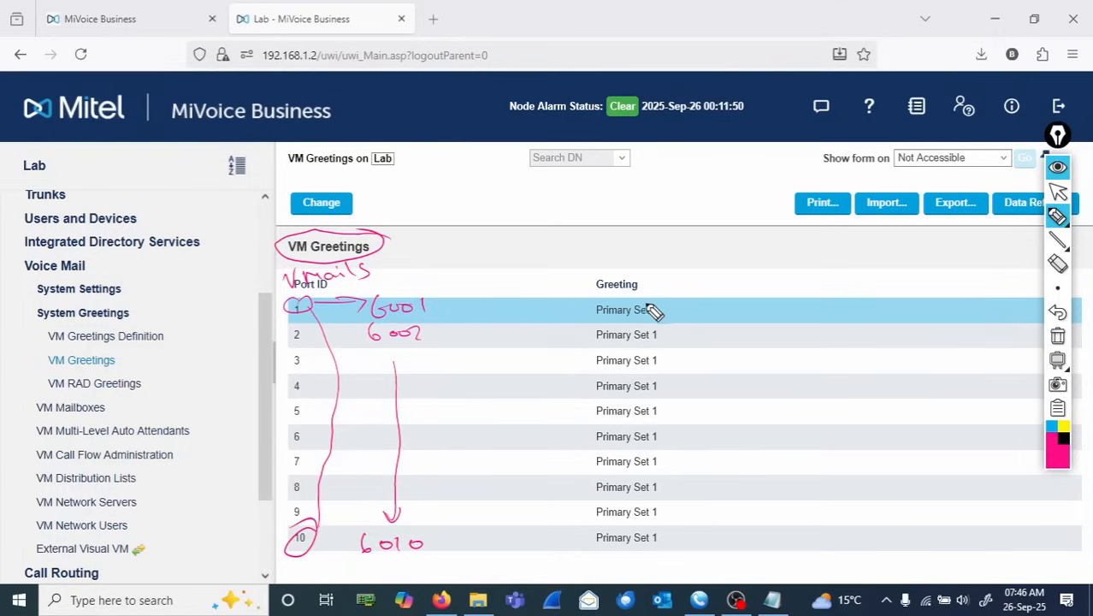
pyautogui.moveTo(592, 309); pyautogui.dragTo(756, 310)
pyautogui.moveTo(596, 334); pyautogui.dragTo(757, 341)
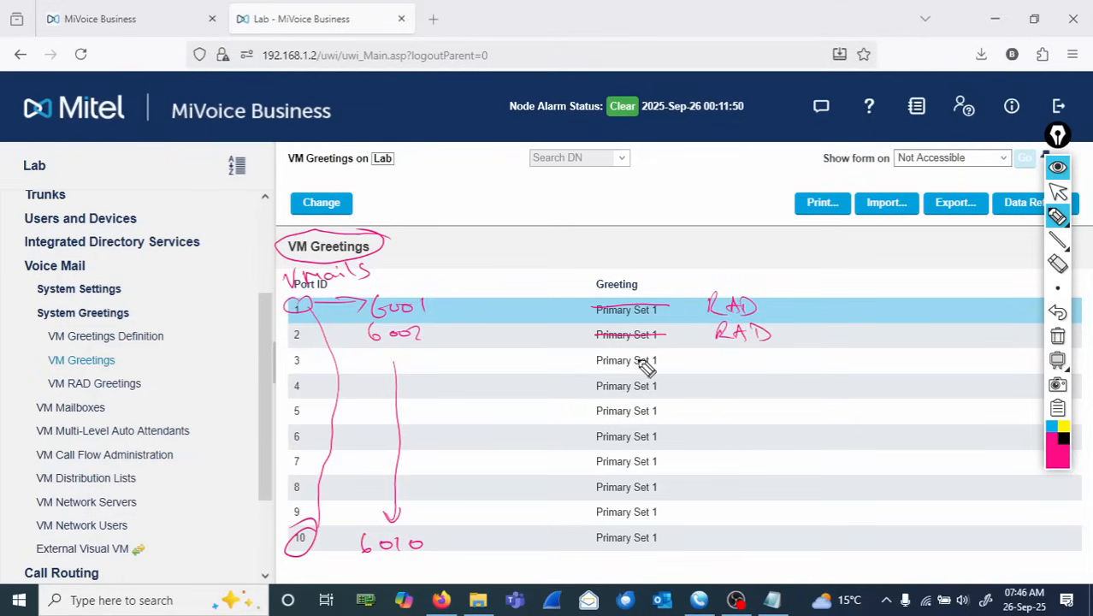
pyautogui.moveTo(596, 360)
pyautogui.mouseDown()
pyautogui.moveTo(740, 368)
pyautogui.moveTo(756, 362)
pyautogui.moveTo(762, 340)
pyautogui.mouseUp()
pyautogui.moveTo(596, 386)
pyautogui.mouseDown()
pyautogui.moveTo(724, 389)
pyautogui.moveTo(748, 374)
pyautogui.moveTo(752, 389)
pyautogui.mouseUp()
pyautogui.moveTo(596, 412); pyautogui.dragTo(667, 413)
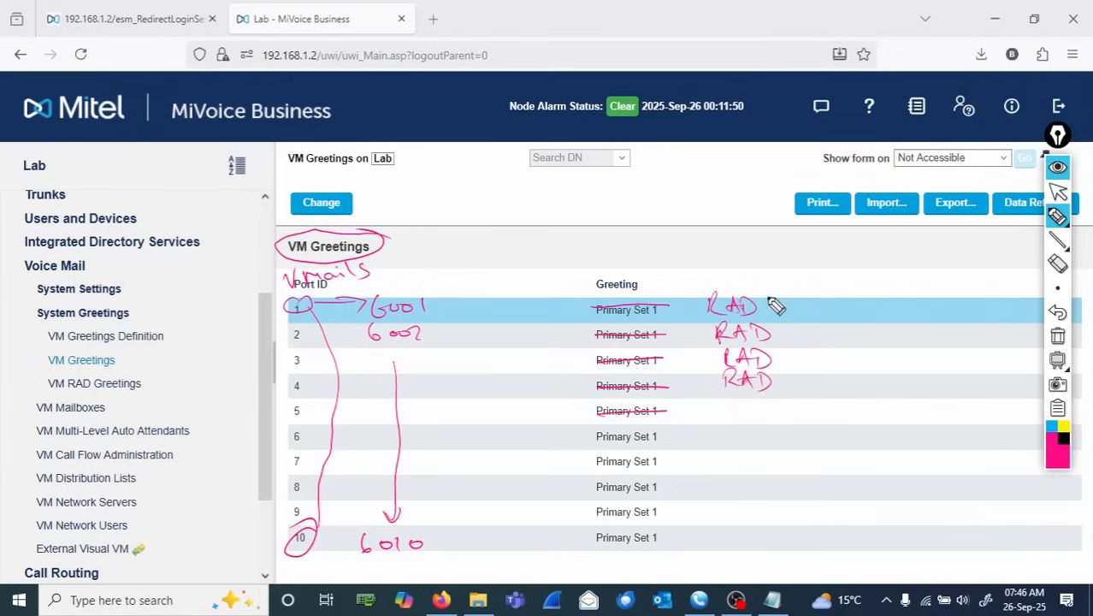
pyautogui.moveTo(780, 290)
pyautogui.mouseDown()
pyautogui.moveTo(777, 320)
pyautogui.moveTo(806, 319)
pyautogui.mouseUp()
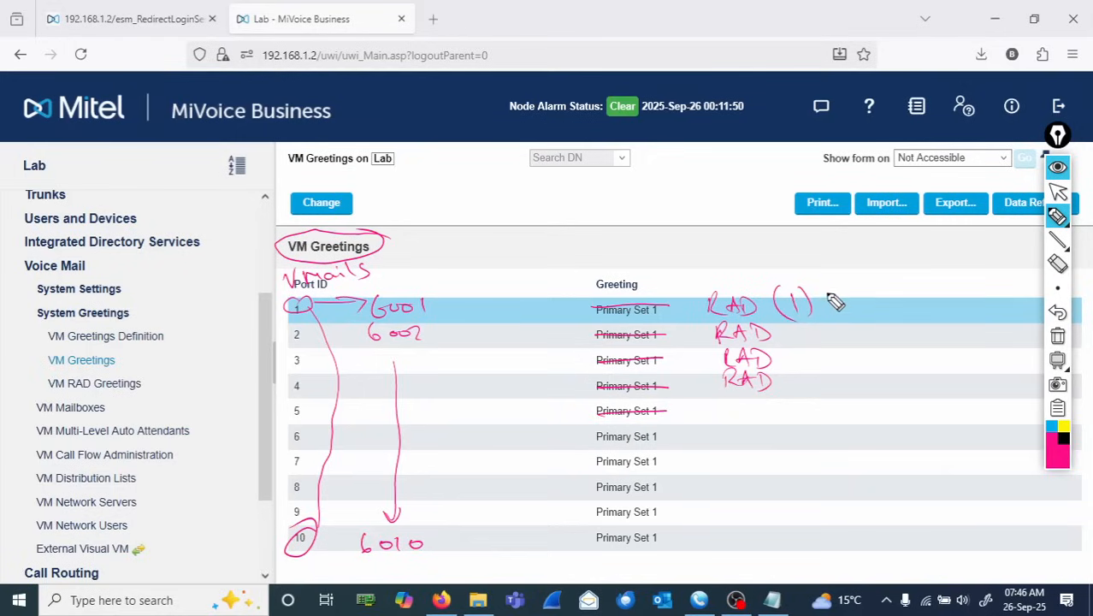
pyautogui.moveTo(820, 291)
pyautogui.mouseDown()
pyautogui.moveTo(927, 285)
pyautogui.moveTo(973, 310)
pyautogui.mouseUp()
pyautogui.moveTo(840, 338)
pyautogui.mouseDown()
pyautogui.moveTo(907, 320)
pyautogui.moveTo(927, 330)
pyautogui.moveTo(905, 282)
pyautogui.moveTo(879, 301)
pyautogui.mouseUp()
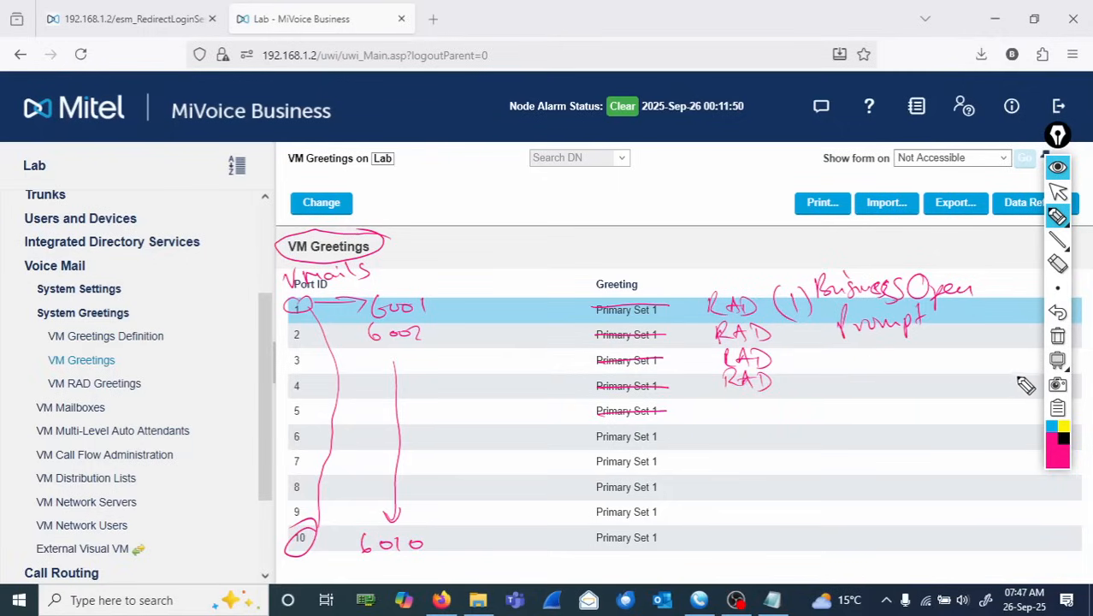
pyautogui.click(1058, 337)
pyautogui.moveTo(1057, 238)
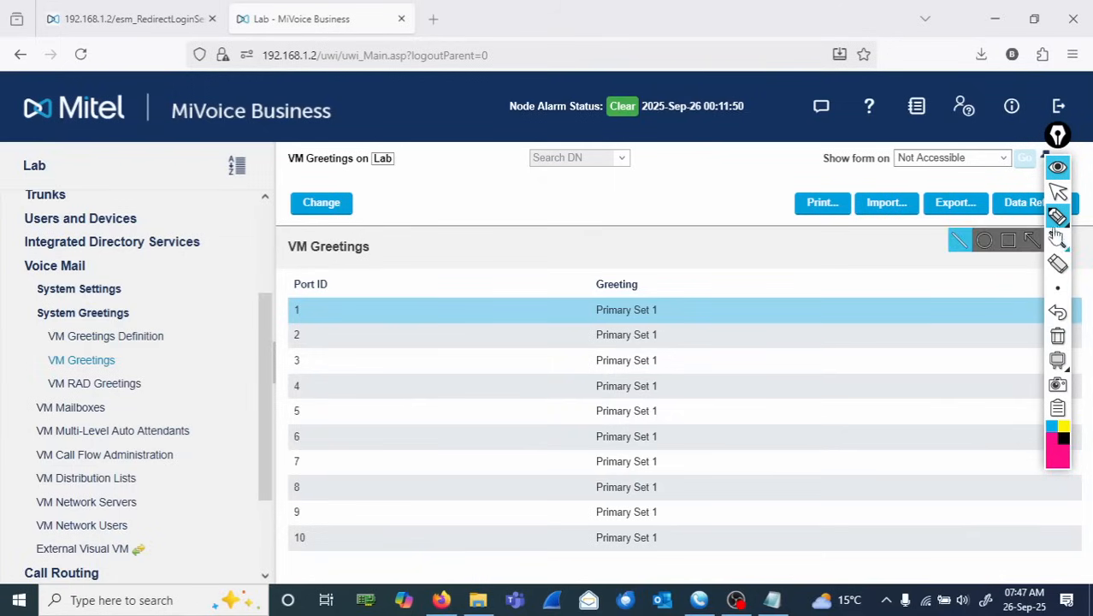
pyautogui.moveTo(1058, 216)
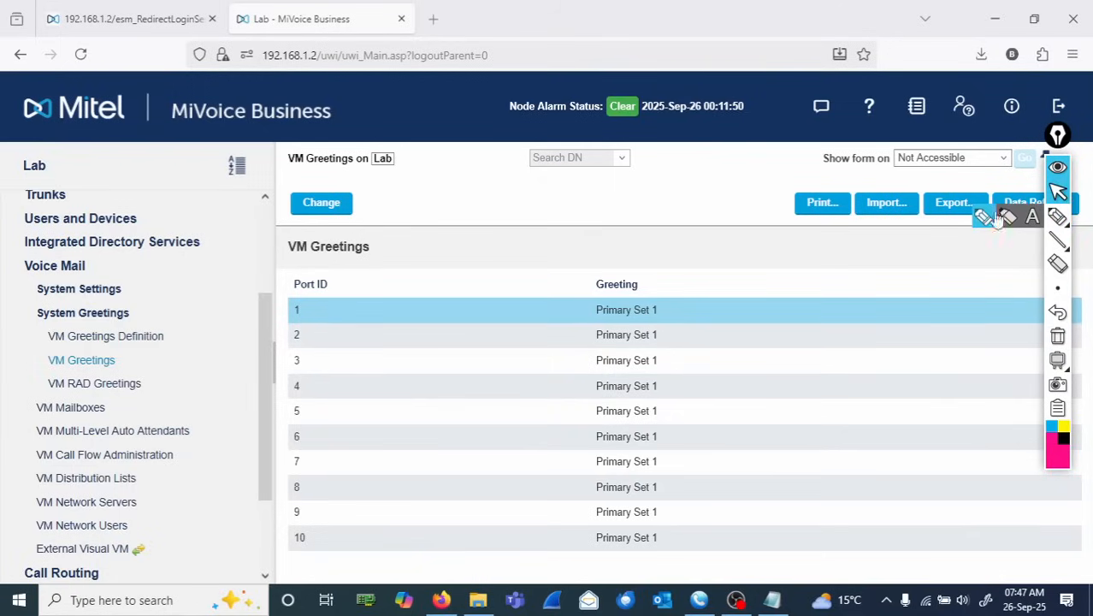
# - Change the greeting of all 10 voice mail ports to RAD Set 10 using range programming and save
pyautogui.click(320, 205)
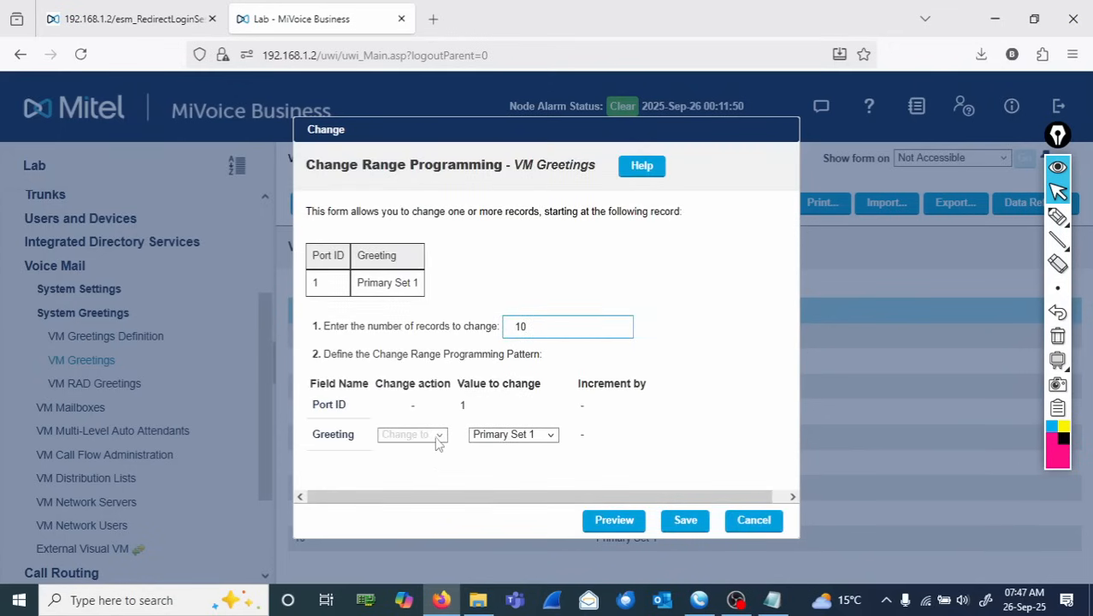
pyautogui.click(442, 438)
pyautogui.click(489, 437)
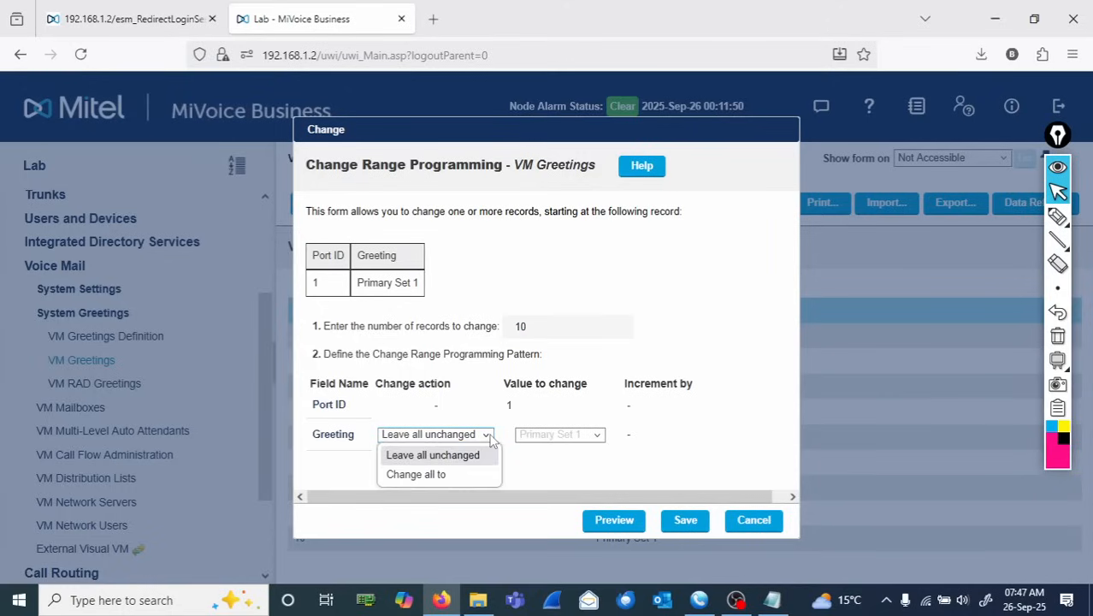
pyautogui.click(466, 474)
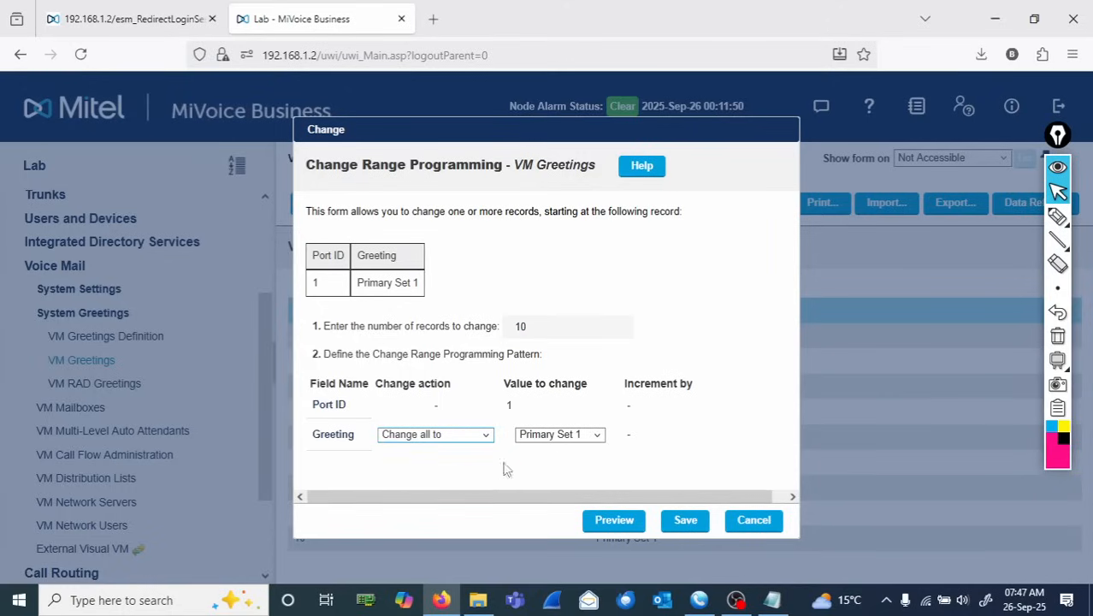
pyautogui.click(596, 436)
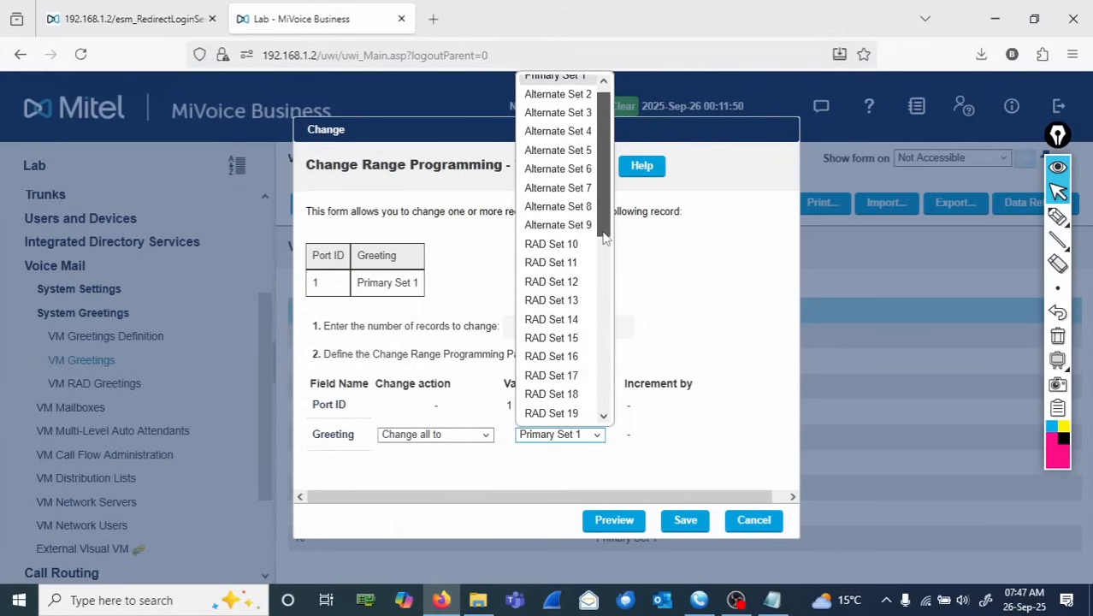
pyautogui.scroll(-1, 604, 253)
pyautogui.click(563, 238)
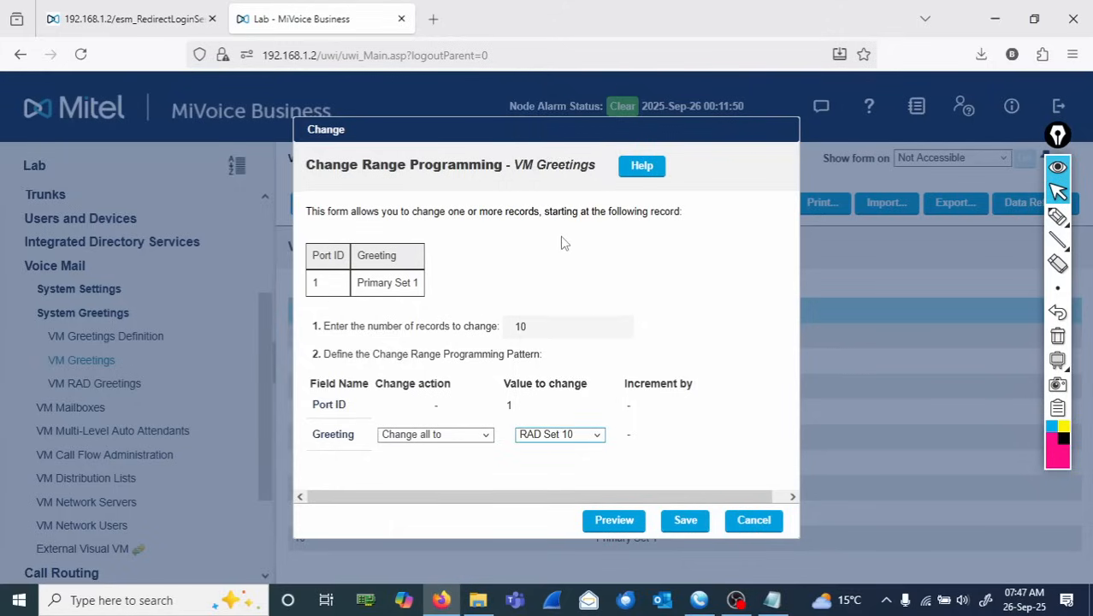
pyautogui.click(683, 521)
pyautogui.click(597, 435)
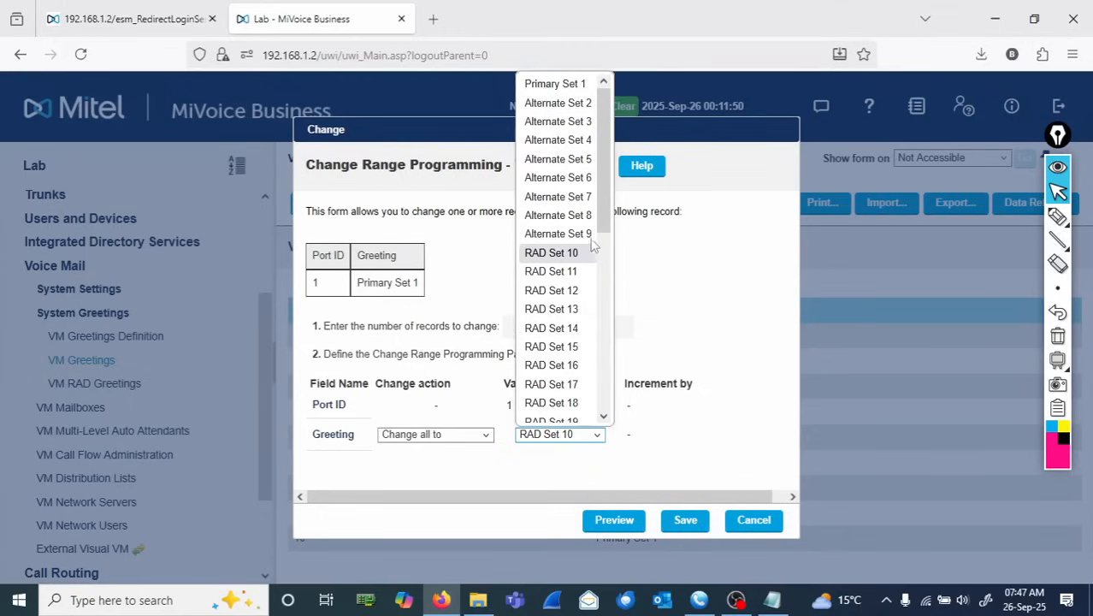
pyautogui.click(687, 520)
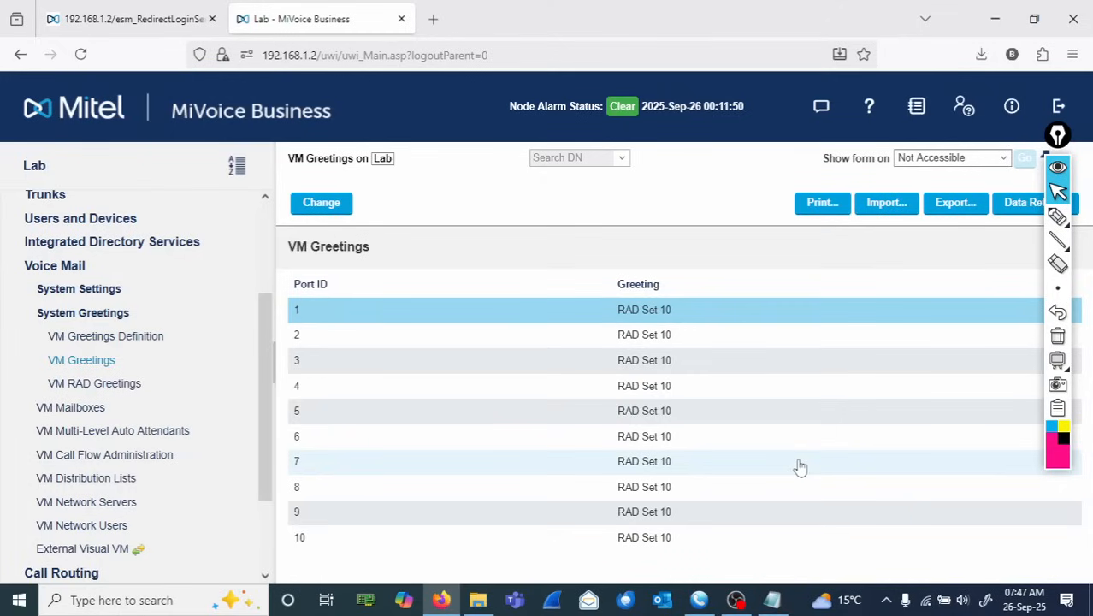
pyautogui.click(1058, 219)
pyautogui.moveTo(740, 377); pyautogui.dragTo(782, 395)
pyautogui.moveTo(796, 378); pyautogui.dragTo(796, 396)
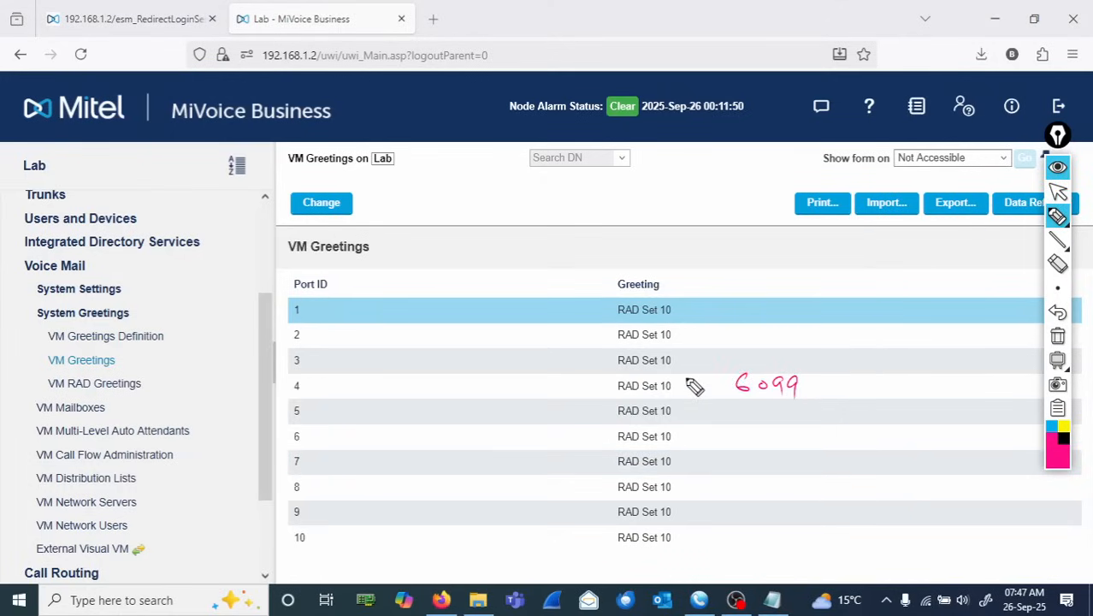
pyautogui.moveTo(691, 392); pyautogui.dragTo(737, 392)
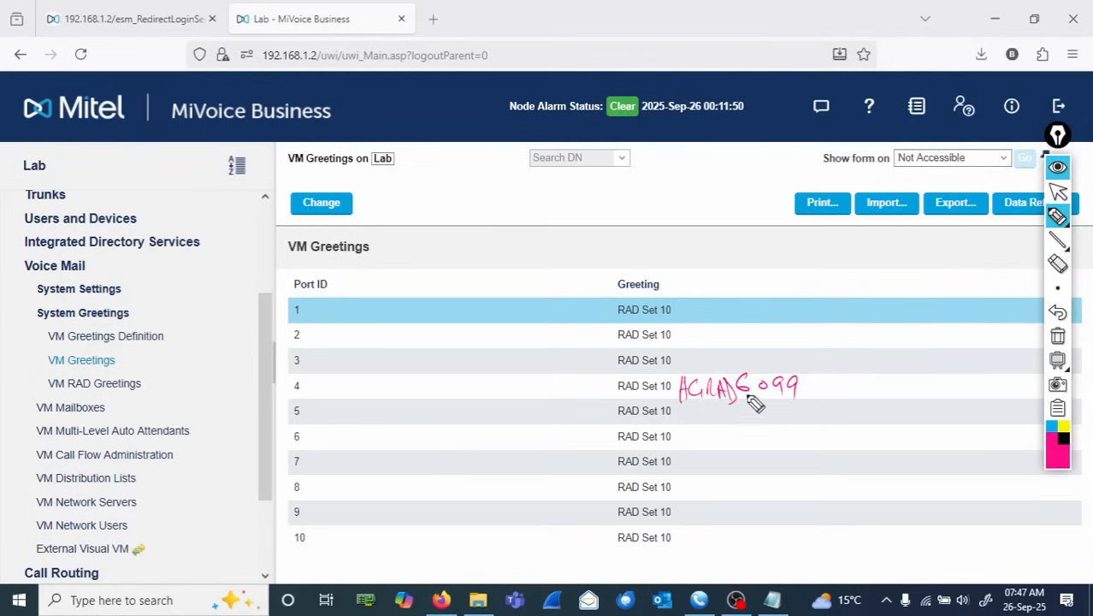
pyautogui.moveTo(843, 353); pyautogui.dragTo(818, 404)
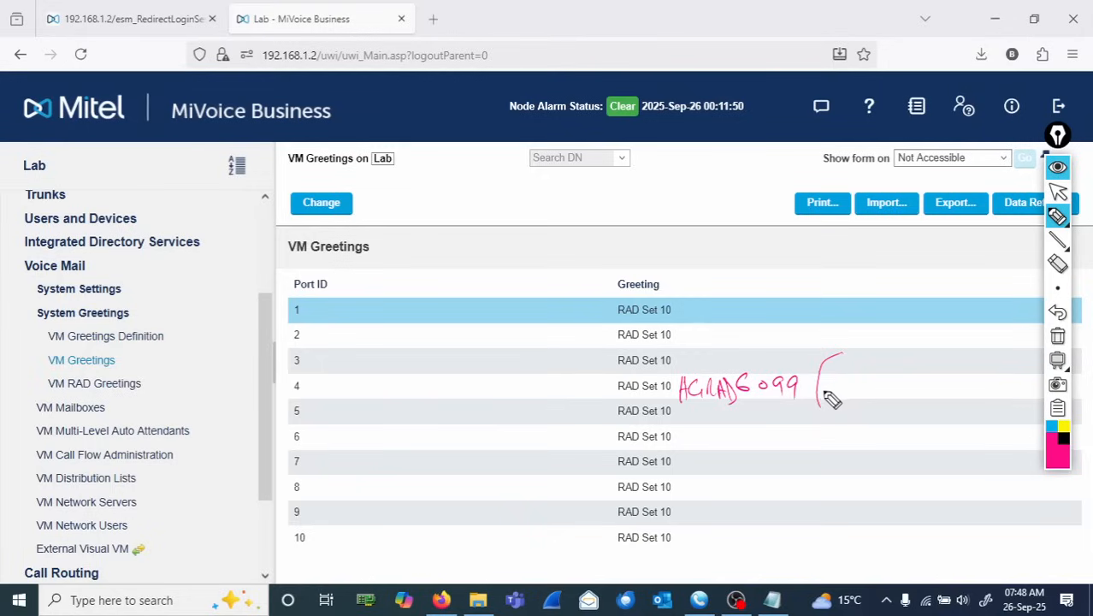
pyautogui.moveTo(761, 403)
pyautogui.mouseDown()
pyautogui.moveTo(757, 432)
pyautogui.moveTo(826, 462)
pyautogui.moveTo(821, 484)
pyautogui.moveTo(794, 445)
pyautogui.mouseUp()
pyautogui.moveTo(798, 498)
pyautogui.mouseDown()
pyautogui.moveTo(851, 501)
pyautogui.moveTo(854, 511)
pyautogui.mouseUp()
pyautogui.moveTo(828, 374)
pyautogui.mouseDown()
pyautogui.moveTo(826, 393)
pyautogui.moveTo(958, 386)
pyautogui.moveTo(958, 423)
pyautogui.mouseUp()
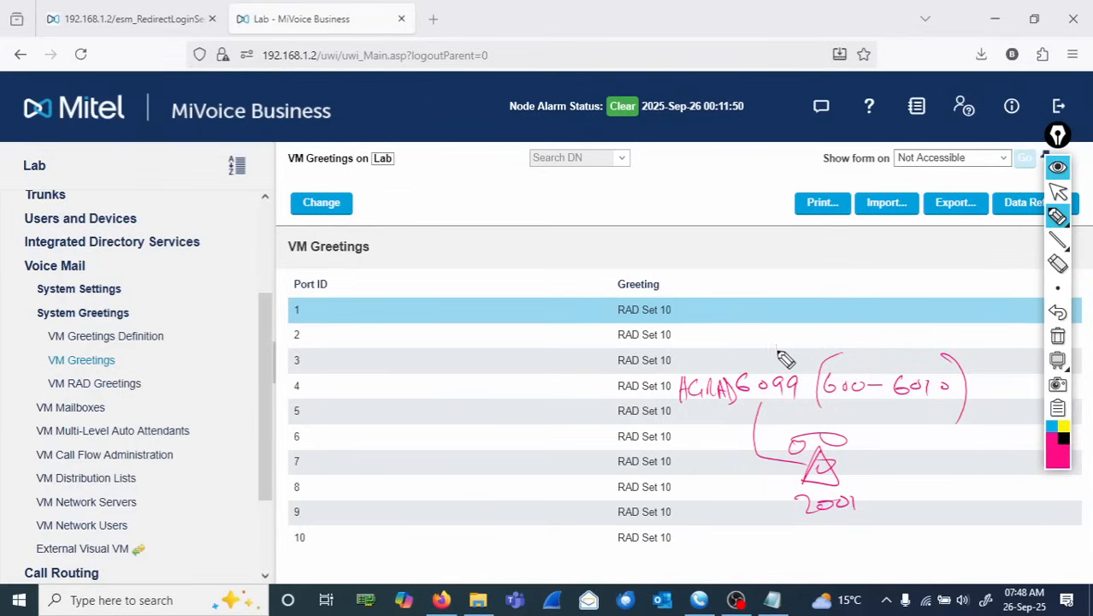
pyautogui.moveTo(778, 338)
pyautogui.mouseDown()
pyautogui.moveTo(723, 376)
pyautogui.moveTo(729, 346)
pyautogui.mouseUp()
pyautogui.moveTo(725, 280)
pyautogui.mouseDown()
pyautogui.moveTo(727, 306)
pyautogui.moveTo(821, 305)
pyautogui.moveTo(811, 291)
pyautogui.moveTo(868, 282)
pyautogui.mouseUp()
pyautogui.moveTo(774, 304)
pyautogui.mouseDown()
pyautogui.moveTo(791, 318)
pyautogui.moveTo(783, 338)
pyautogui.moveTo(825, 320)
pyautogui.moveTo(833, 338)
pyautogui.moveTo(963, 309)
pyautogui.mouseUp()
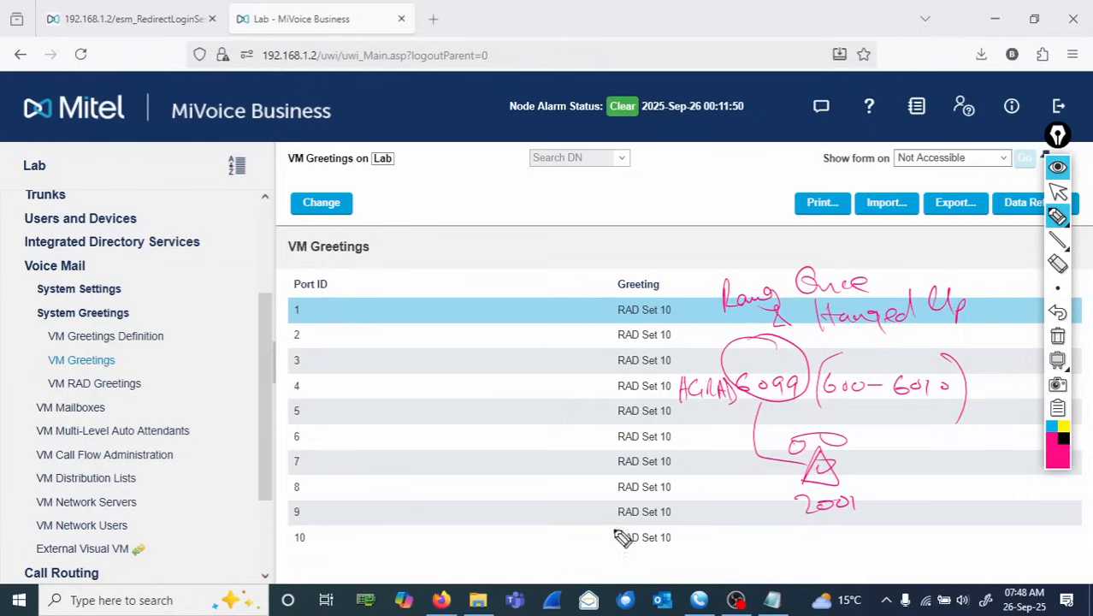
pyautogui.moveTo(869, 516); pyautogui.dragTo(956, 525)
pyautogui.click(959, 533)
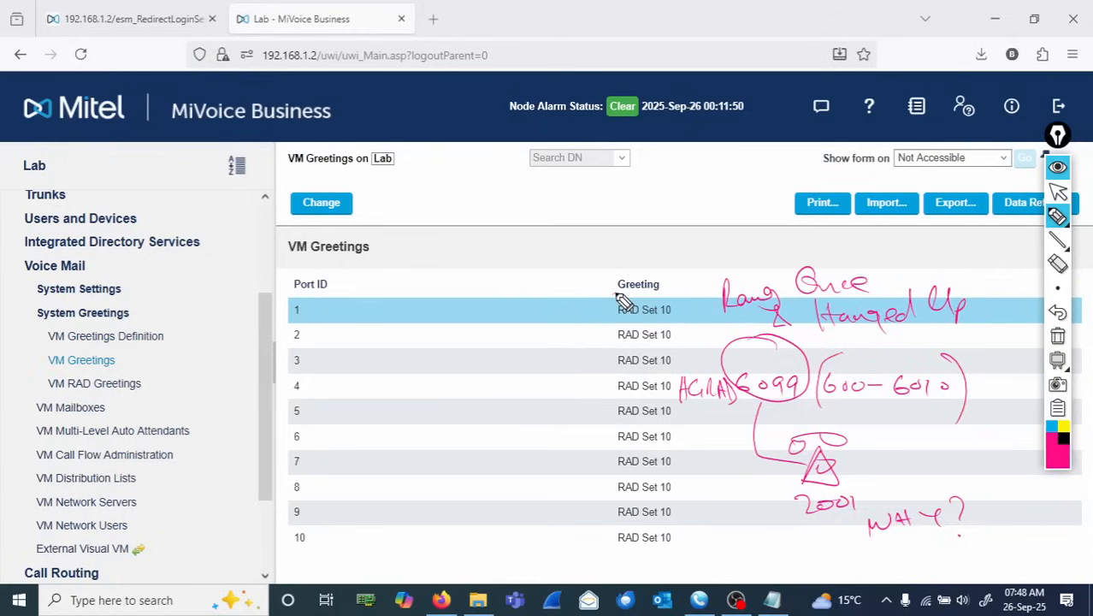
pyautogui.moveTo(621, 301)
pyautogui.mouseDown()
pyautogui.moveTo(626, 337)
pyautogui.moveTo(692, 309)
pyautogui.moveTo(616, 299)
pyautogui.moveTo(487, 346)
pyautogui.mouseUp()
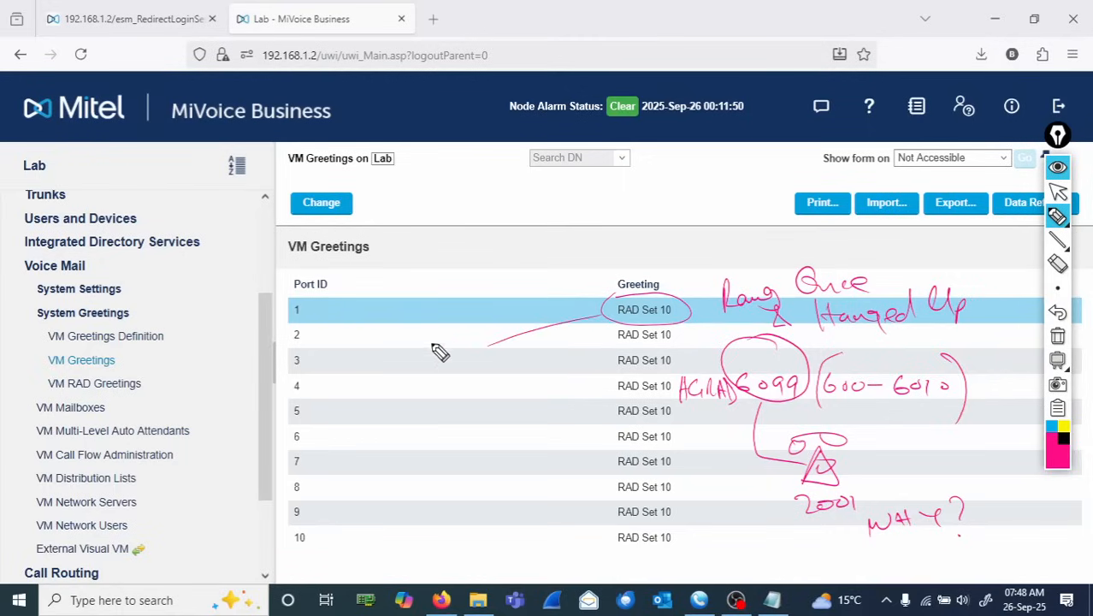
pyautogui.moveTo(366, 351)
pyautogui.mouseDown()
pyautogui.moveTo(377, 366)
pyautogui.moveTo(419, 362)
pyautogui.moveTo(455, 340)
pyautogui.moveTo(467, 353)
pyautogui.mouseUp()
pyautogui.moveTo(387, 400)
pyautogui.mouseDown()
pyautogui.moveTo(452, 383)
pyautogui.moveTo(477, 357)
pyautogui.mouseUp()
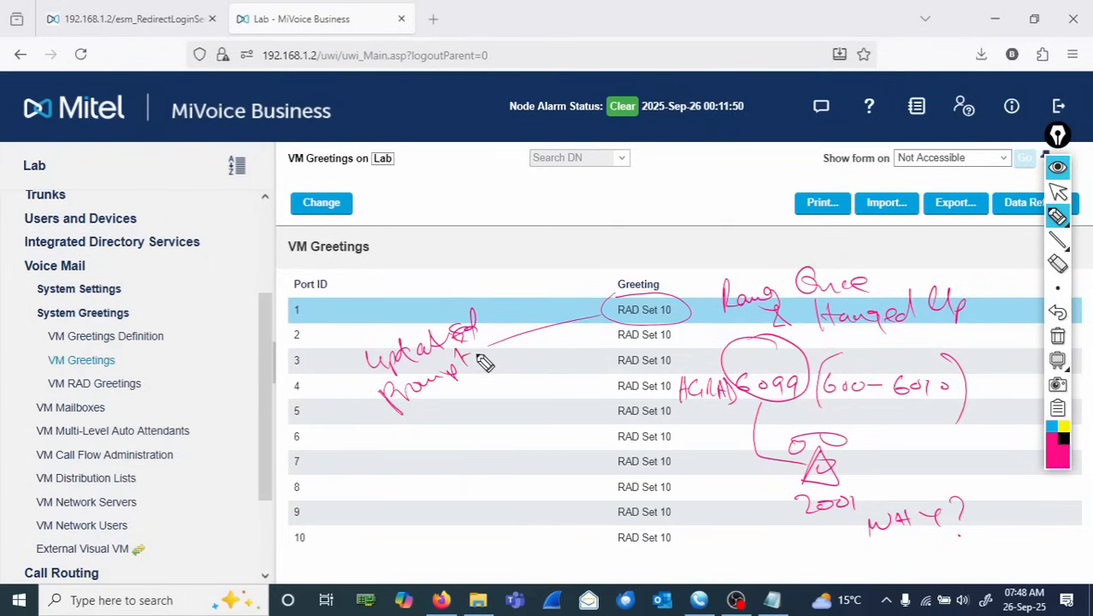
pyautogui.moveTo(408, 421)
pyautogui.mouseDown()
pyautogui.moveTo(428, 429)
pyautogui.moveTo(481, 408)
pyautogui.moveTo(523, 359)
pyautogui.moveTo(533, 376)
pyautogui.mouseUp()
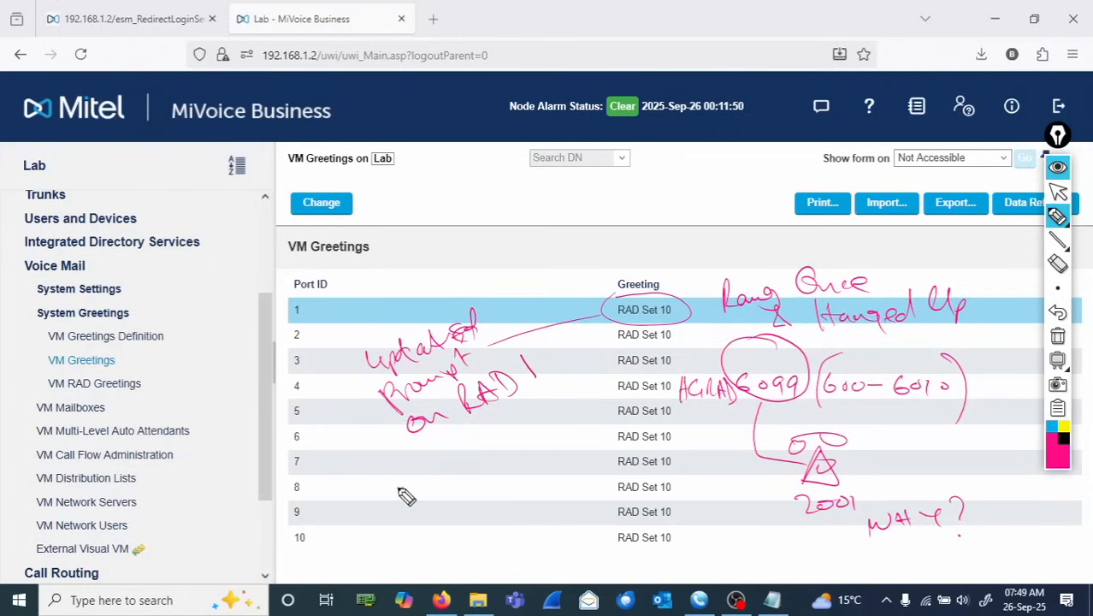
pyautogui.moveTo(399, 489); pyautogui.dragTo(454, 462)
pyautogui.moveTo(419, 461); pyautogui.dragTo(451, 474)
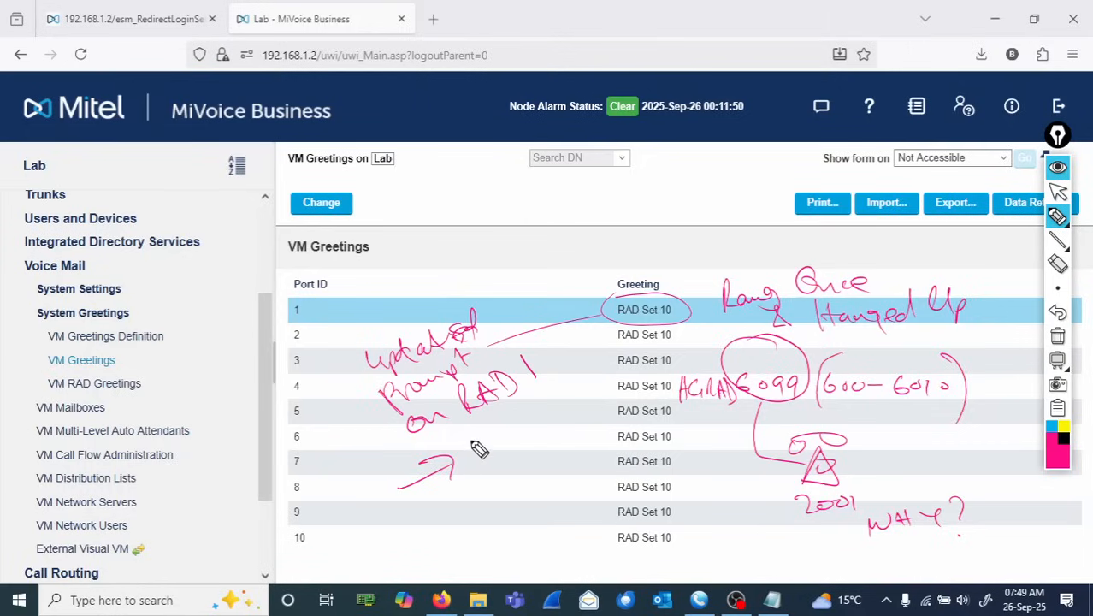
pyautogui.moveTo(488, 451)
pyautogui.mouseDown()
pyautogui.moveTo(531, 447)
pyautogui.moveTo(526, 414)
pyautogui.moveTo(546, 430)
pyautogui.moveTo(556, 409)
pyautogui.mouseUp()
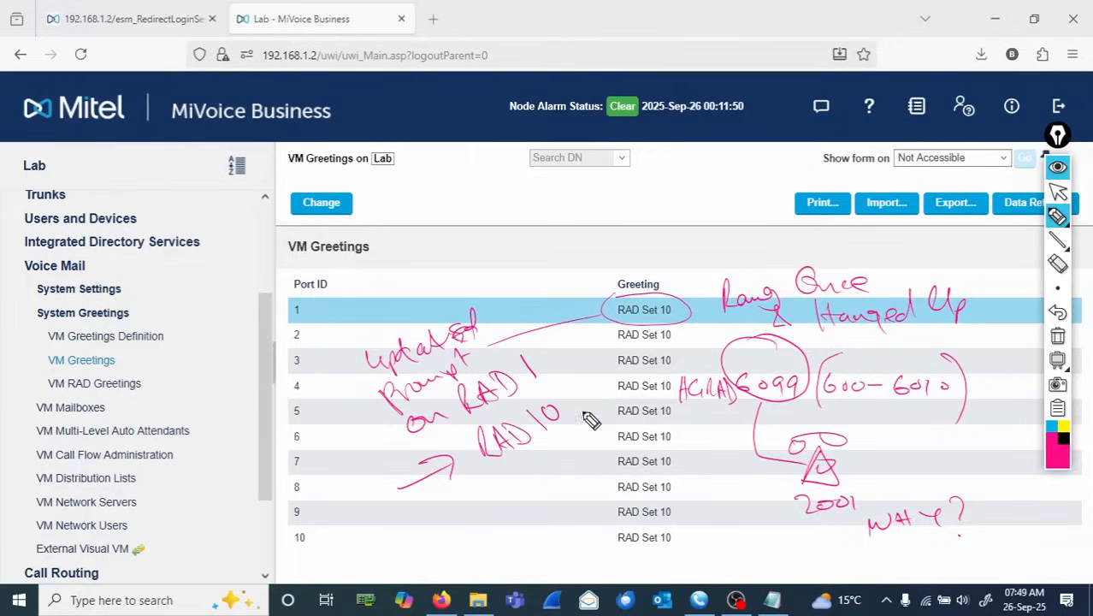
pyautogui.click(1059, 338)
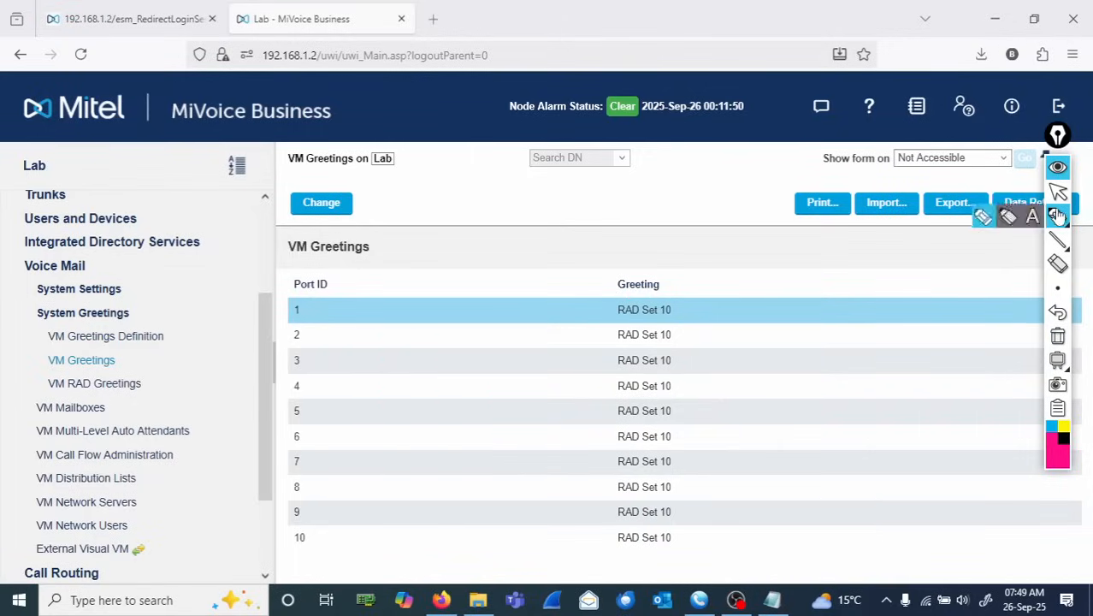
pyautogui.click(1058, 192)
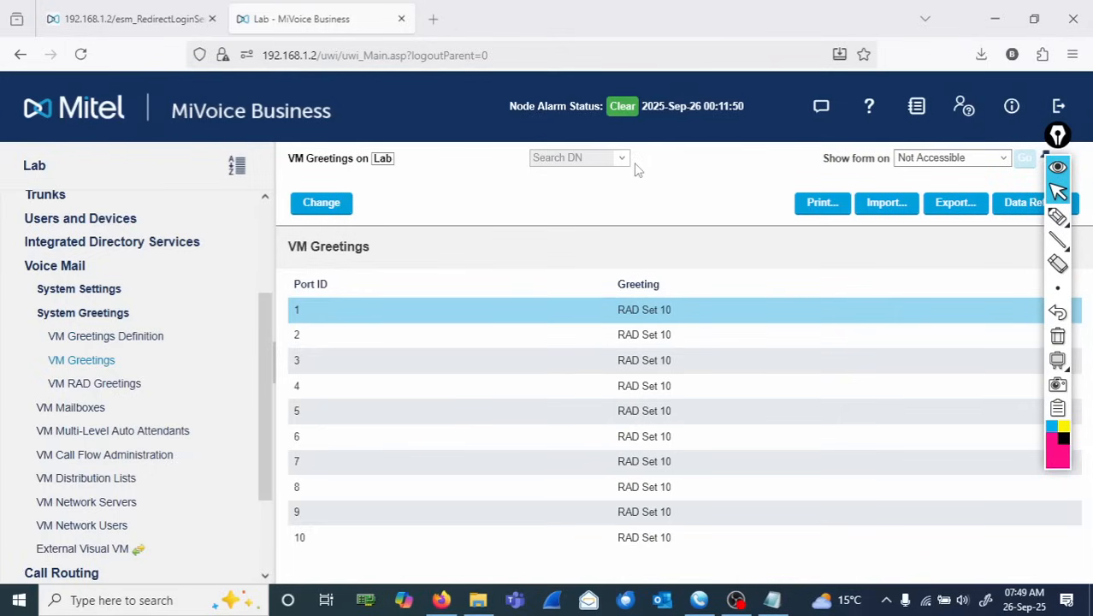
# - Upload BusinessOpen.wav from the LAB Prompts folder as RAD greeting 10 in System Audio Source Update and apply it
pyautogui.click(62, 270)
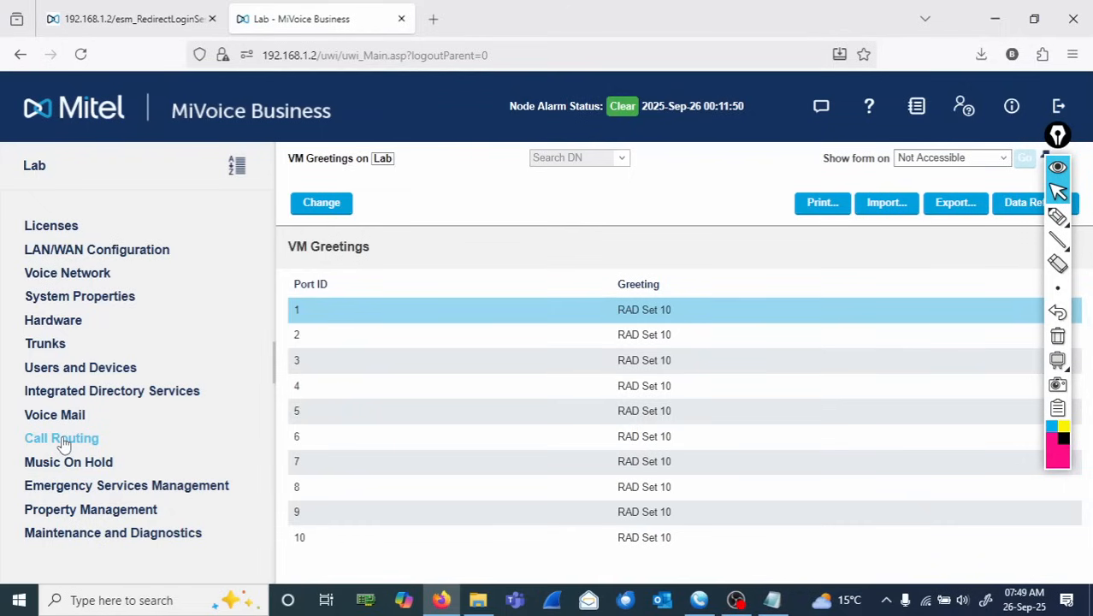
pyautogui.click(47, 462)
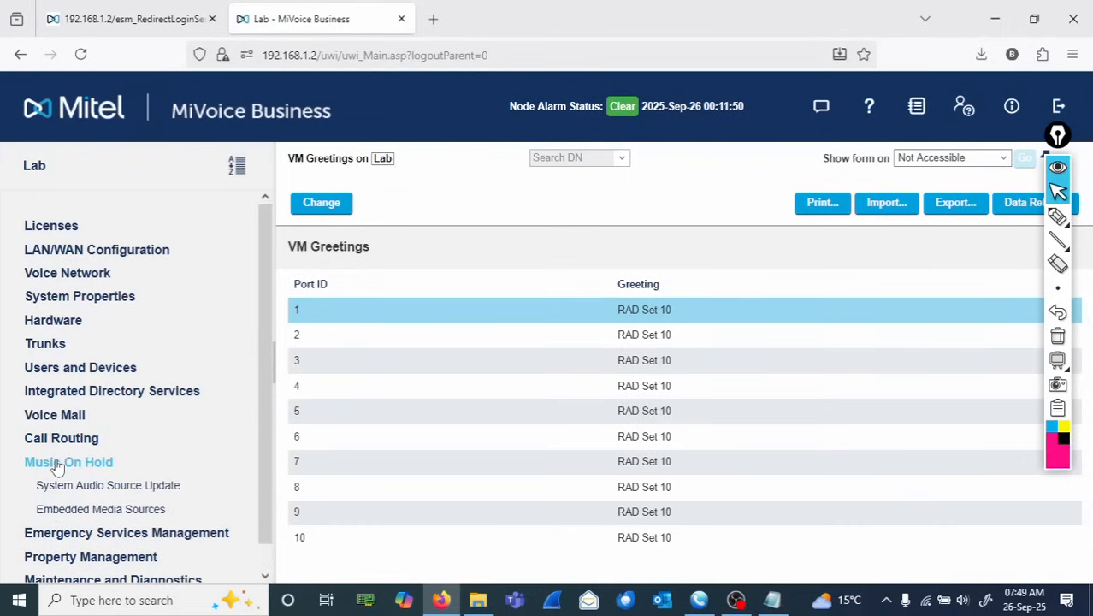
pyautogui.click(122, 487)
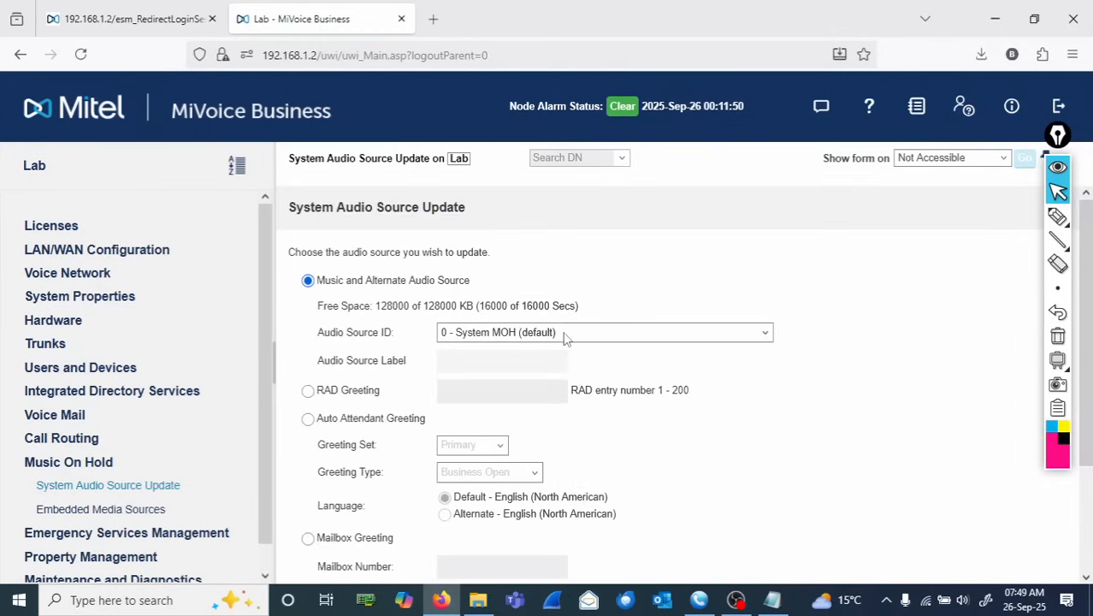
pyautogui.click(308, 391)
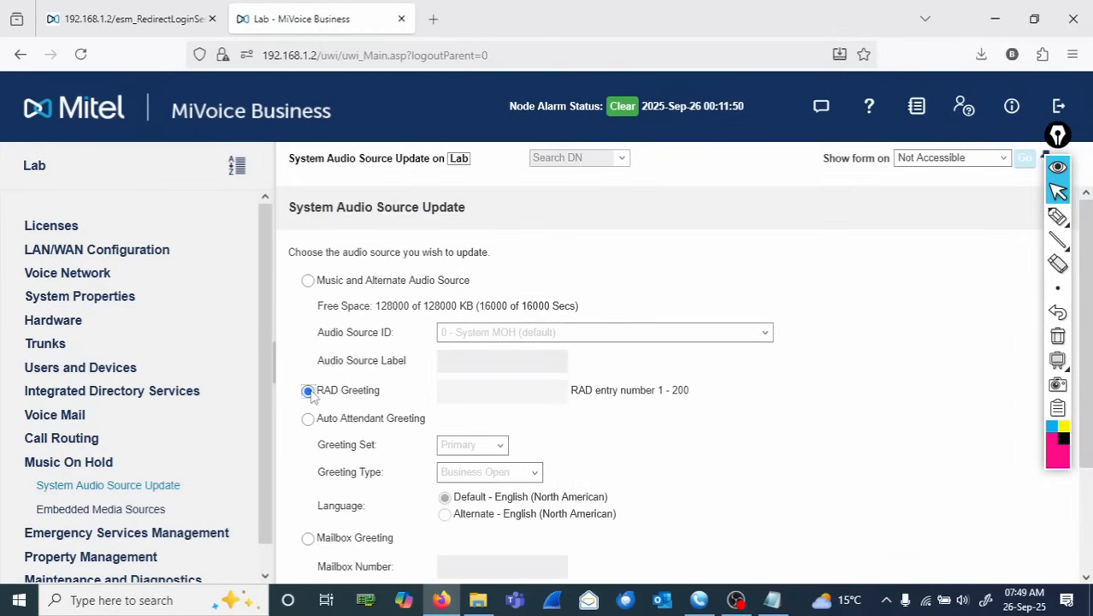
pyautogui.click(471, 393)
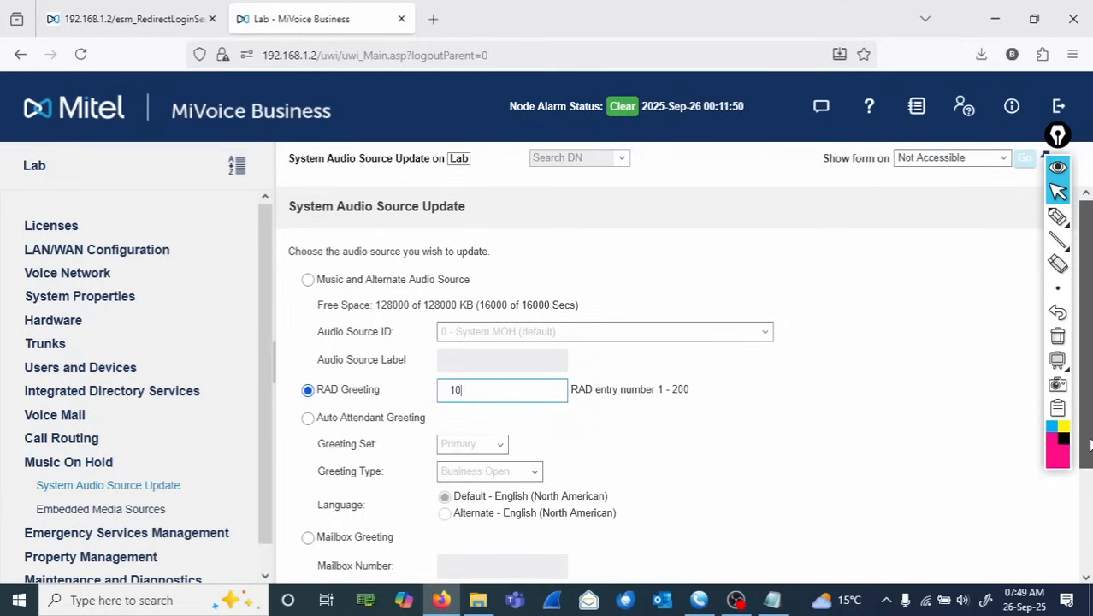
pyautogui.moveTo(1086, 419); pyautogui.dragTo(1086, 554)
pyautogui.click(347, 523)
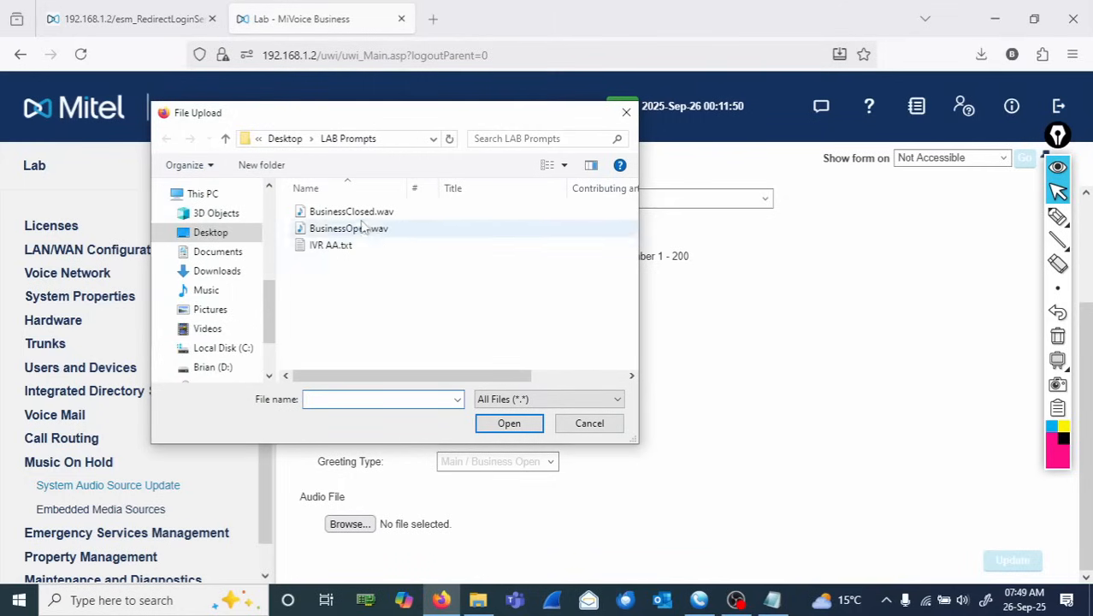
pyautogui.doubleClick(346, 227)
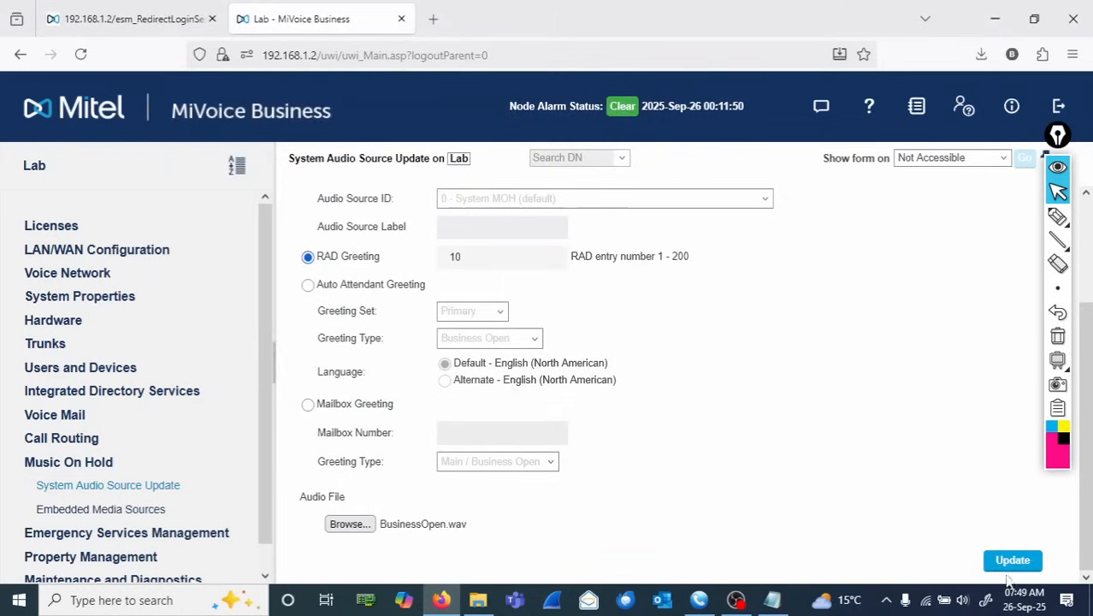
pyautogui.click(1013, 562)
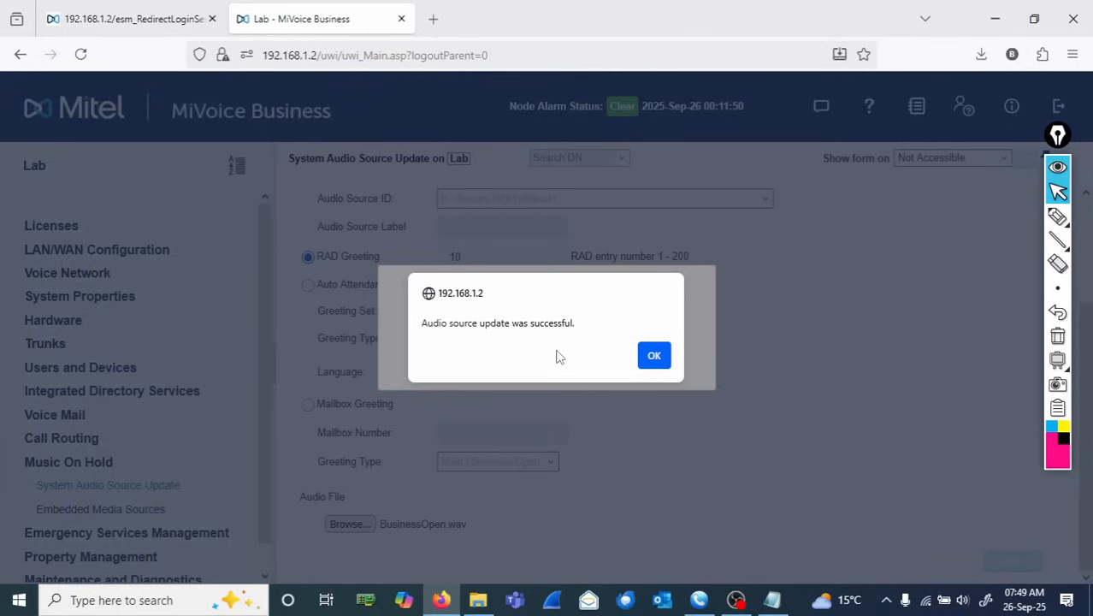
pyautogui.click(652, 356)
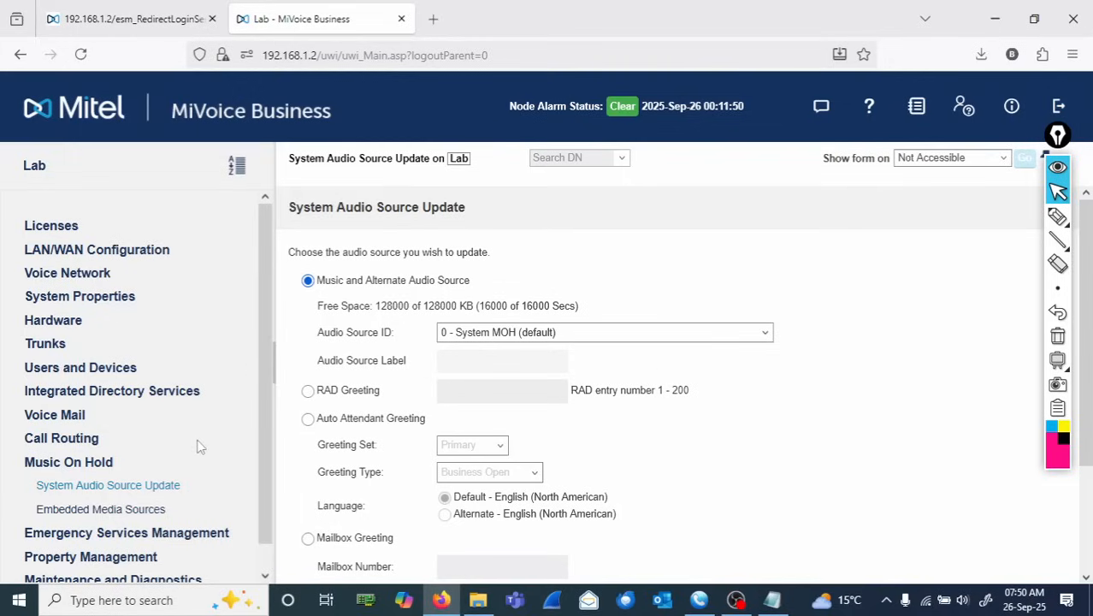
# - Set Greeting 1 of RAD Set 10 to 10 in the VM RAD Greetings form and save
pyautogui.click(75, 462)
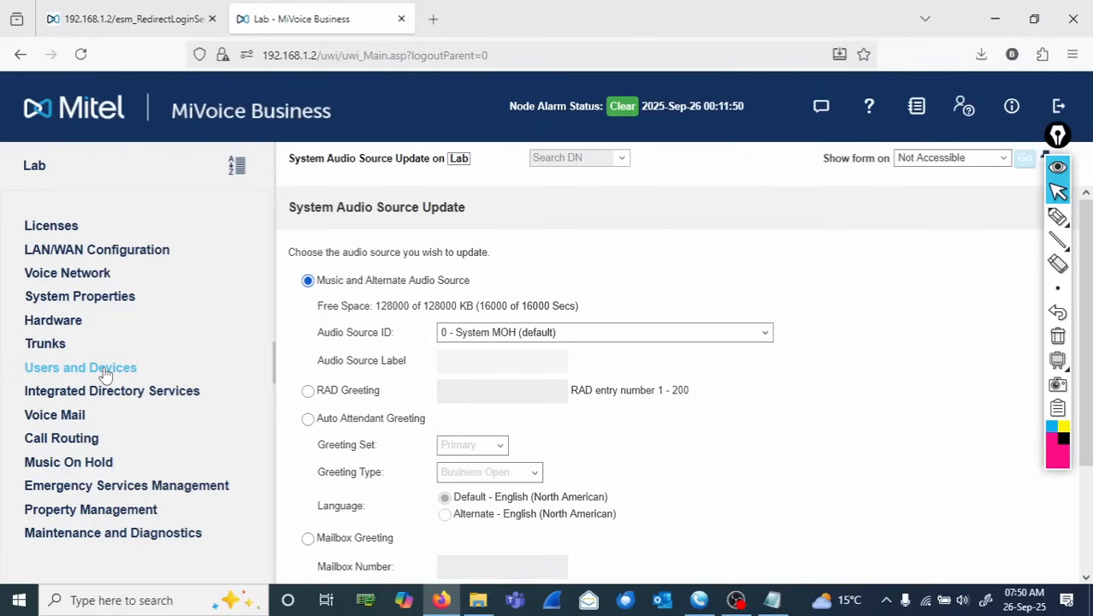
pyautogui.click(70, 420)
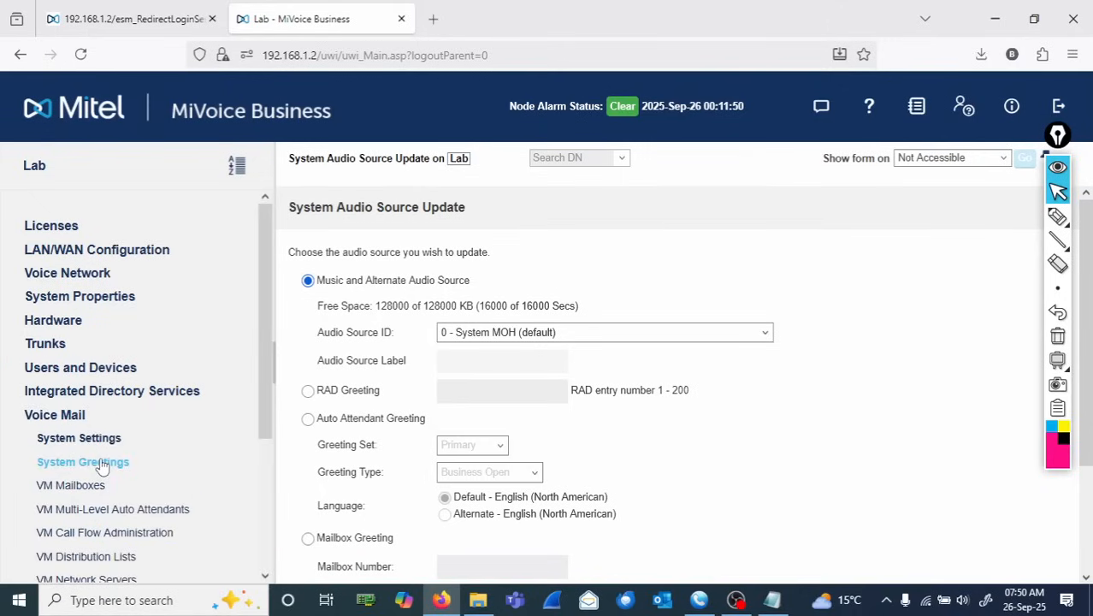
pyautogui.click(102, 466)
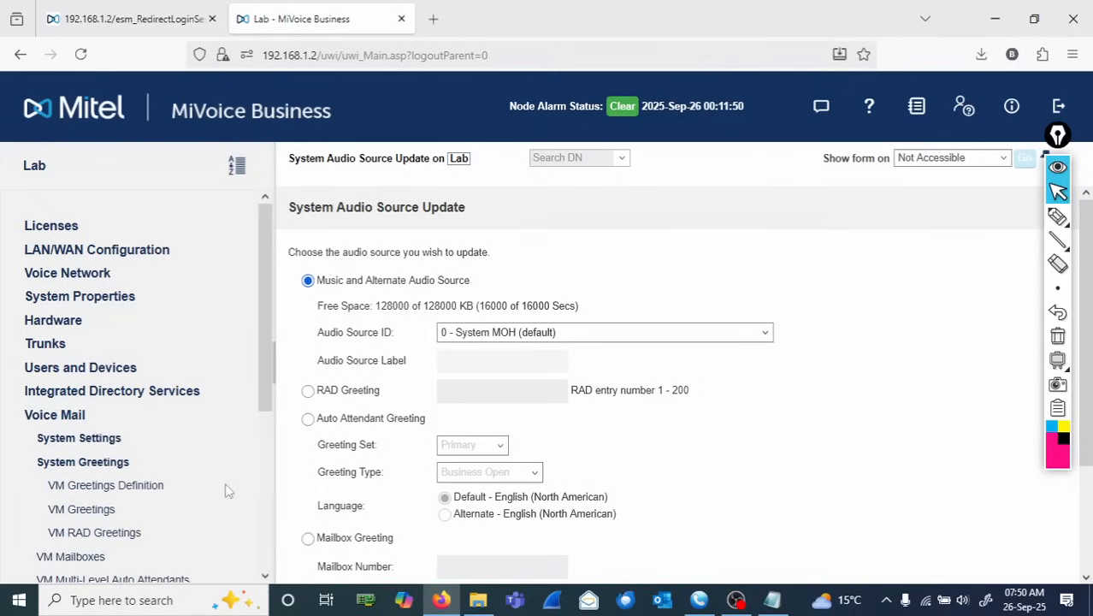
pyautogui.click(93, 509)
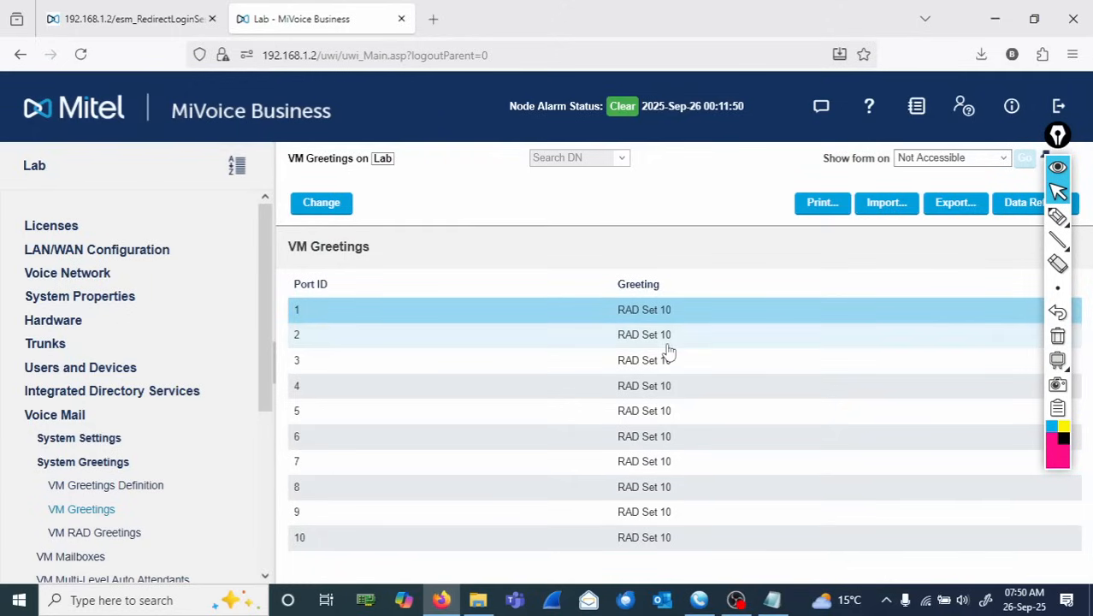
pyautogui.click(104, 533)
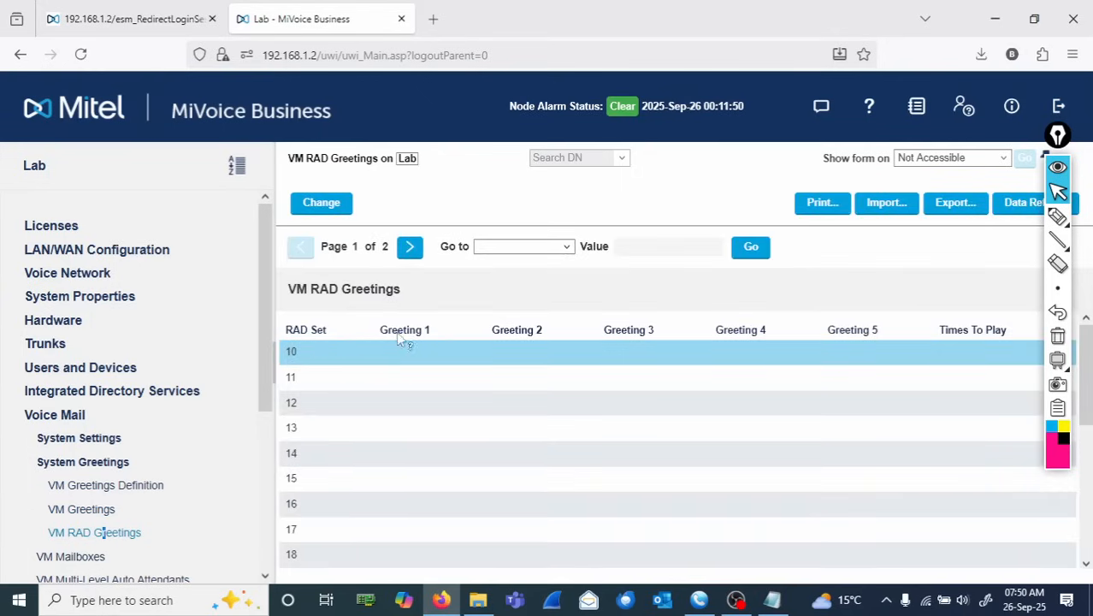
pyautogui.click(323, 207)
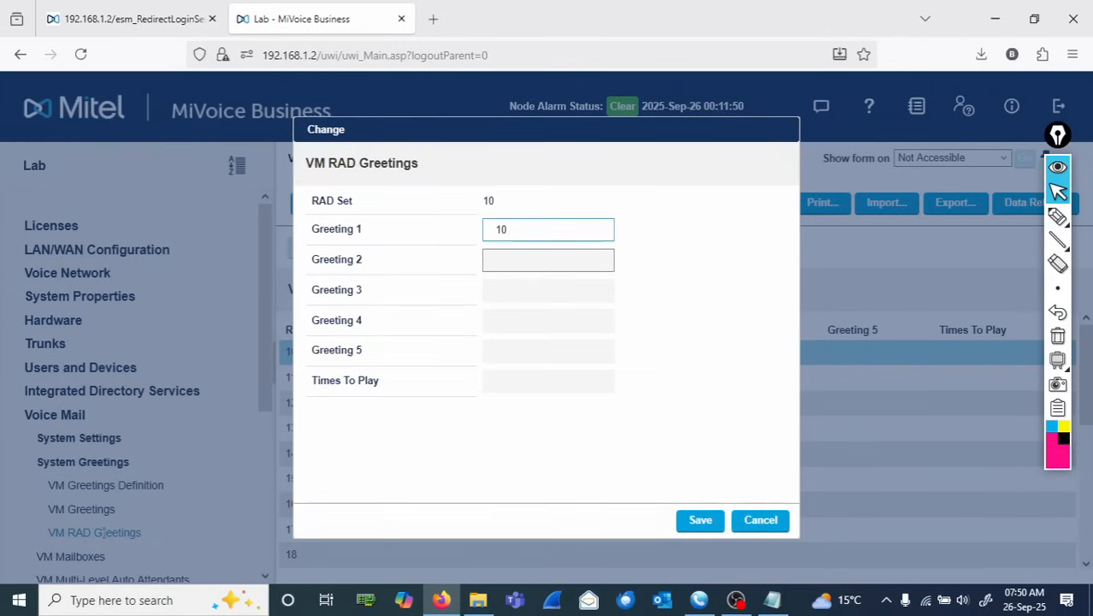
pyautogui.click(701, 521)
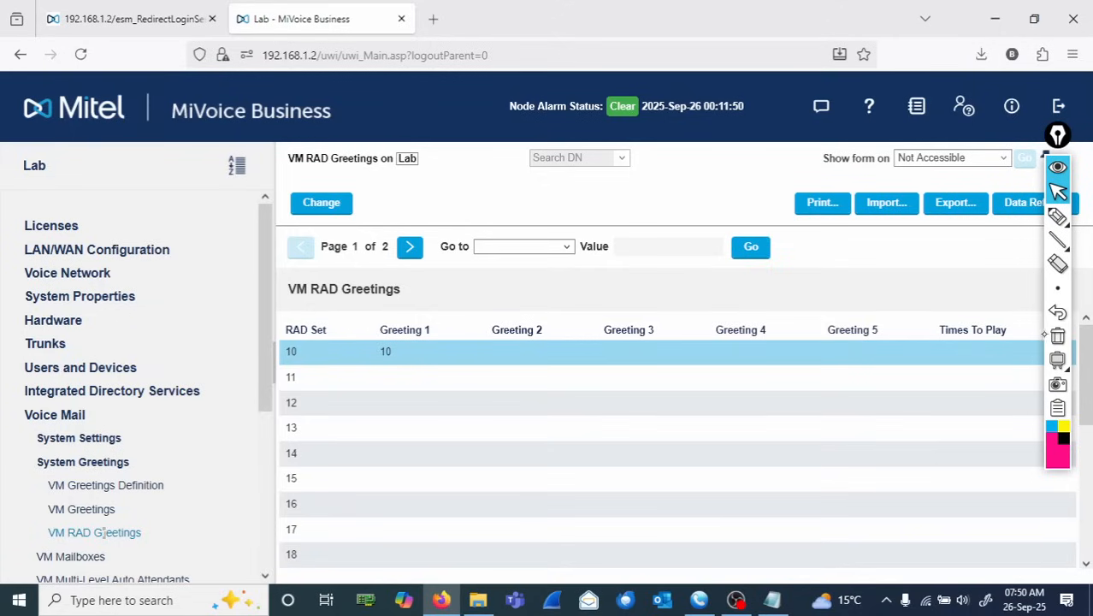
pyautogui.click(1058, 217)
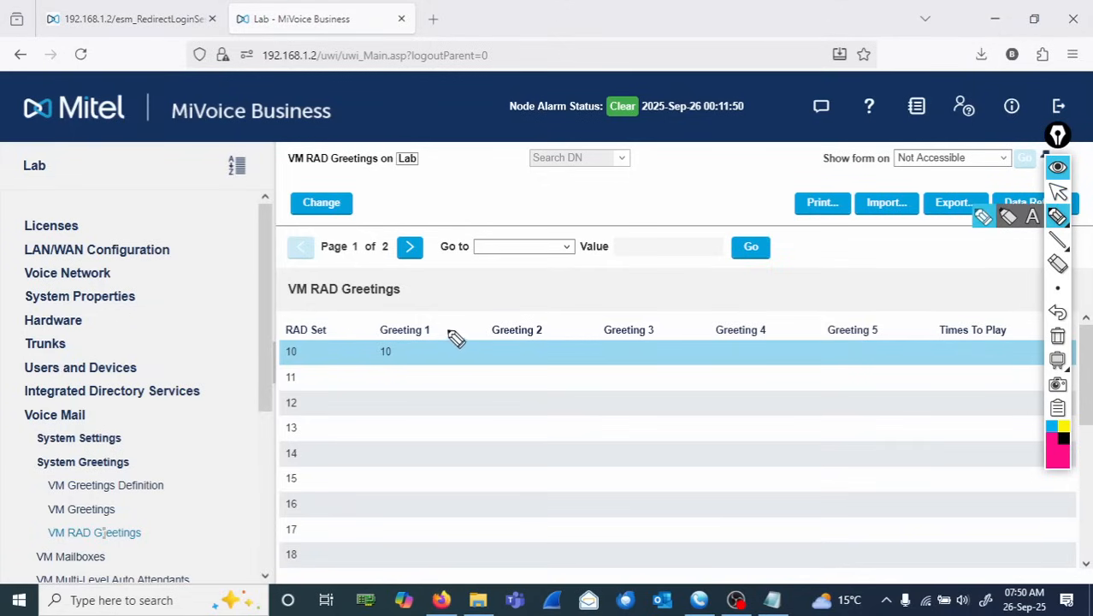
pyautogui.moveTo(456, 339)
pyautogui.mouseDown()
pyautogui.moveTo(361, 311)
pyautogui.moveTo(275, 359)
pyautogui.moveTo(452, 376)
pyautogui.moveTo(440, 315)
pyautogui.mouseUp()
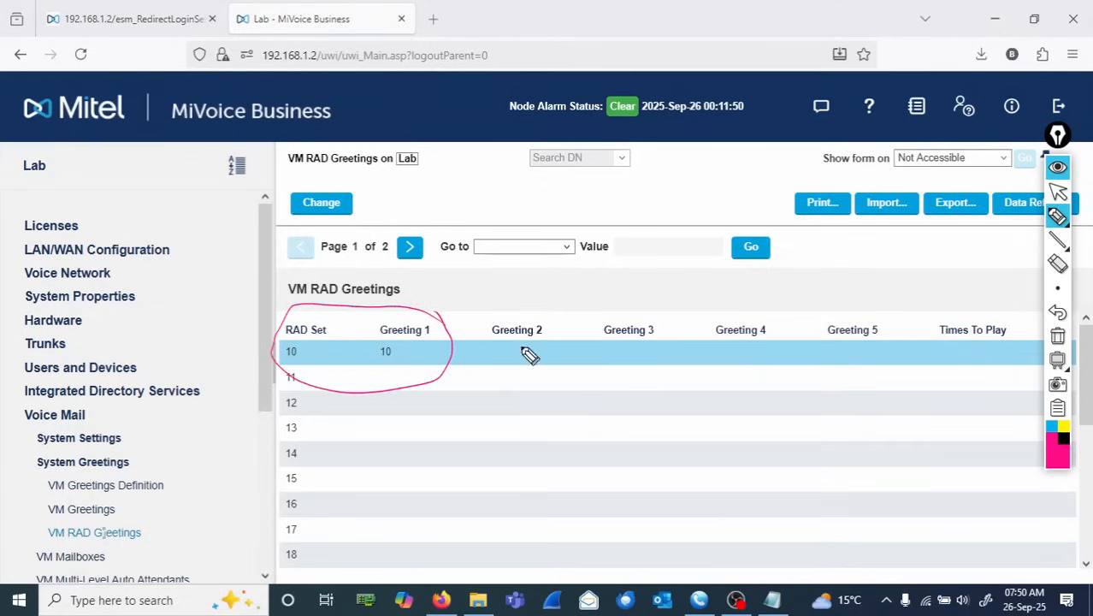
pyautogui.moveTo(529, 368)
pyautogui.mouseDown()
pyautogui.moveTo(539, 395)
pyautogui.moveTo(576, 381)
pyautogui.moveTo(633, 393)
pyautogui.moveTo(733, 383)
pyautogui.mouseUp()
pyautogui.moveTo(663, 407)
pyautogui.mouseDown()
pyautogui.moveTo(758, 454)
pyautogui.moveTo(764, 445)
pyautogui.moveTo(782, 474)
pyautogui.moveTo(757, 428)
pyautogui.moveTo(798, 452)
pyautogui.moveTo(859, 452)
pyautogui.moveTo(853, 461)
pyautogui.mouseUp()
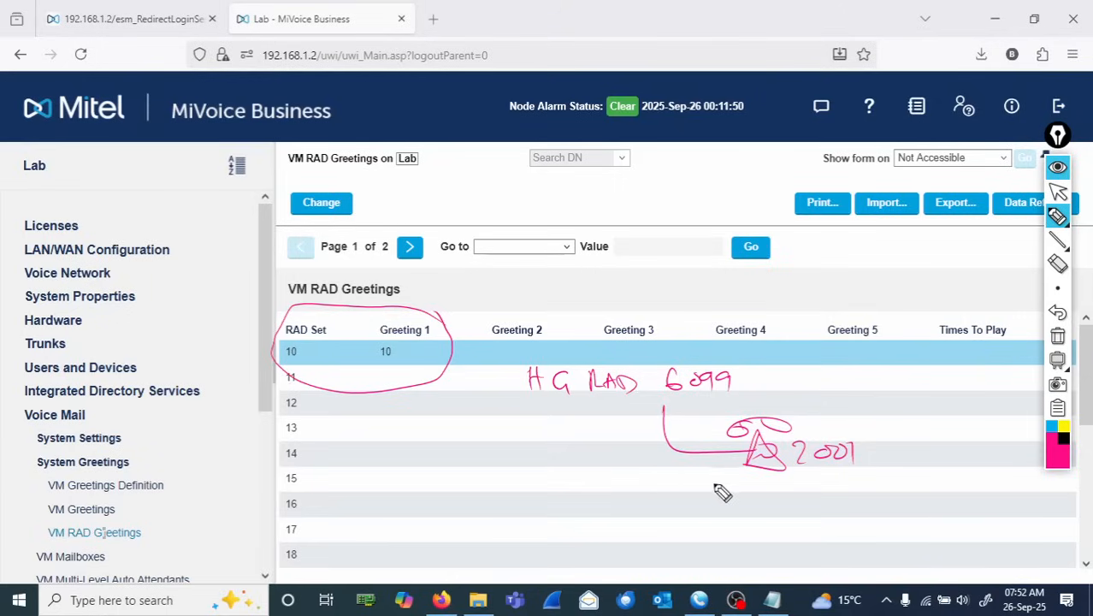
pyautogui.moveTo(723, 484)
pyautogui.mouseDown()
pyautogui.moveTo(775, 512)
pyautogui.moveTo(827, 501)
pyautogui.moveTo(791, 494)
pyautogui.moveTo(951, 493)
pyautogui.mouseUp()
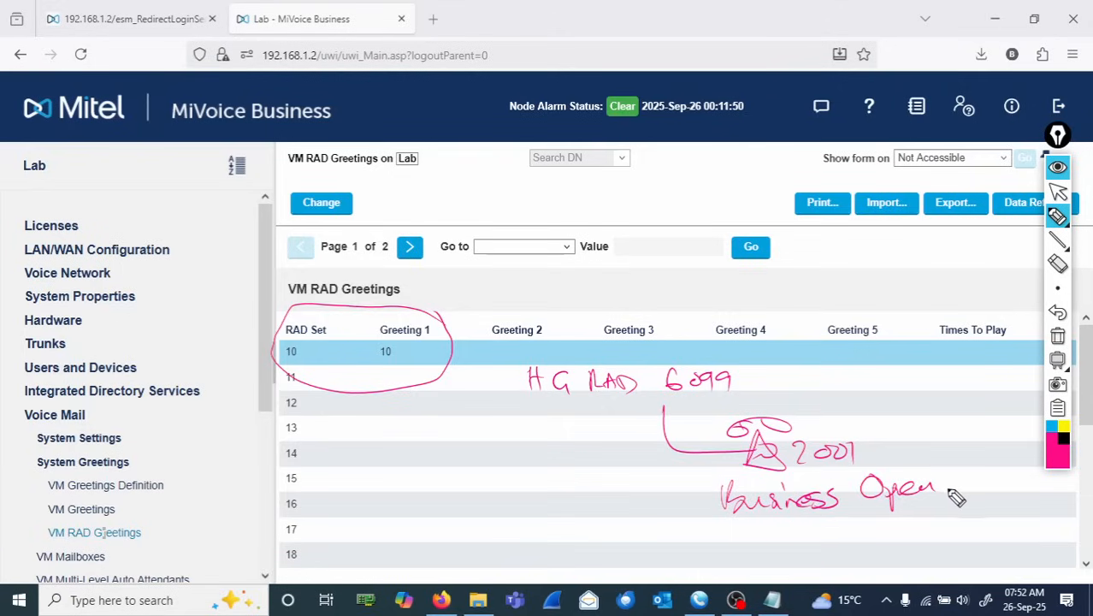
pyautogui.moveTo(778, 534)
pyautogui.mouseDown()
pyautogui.moveTo(842, 547)
pyautogui.moveTo(852, 519)
pyautogui.moveTo(898, 532)
pyautogui.moveTo(908, 517)
pyautogui.moveTo(936, 532)
pyautogui.moveTo(941, 550)
pyautogui.moveTo(947, 523)
pyautogui.moveTo(942, 535)
pyautogui.mouseUp()
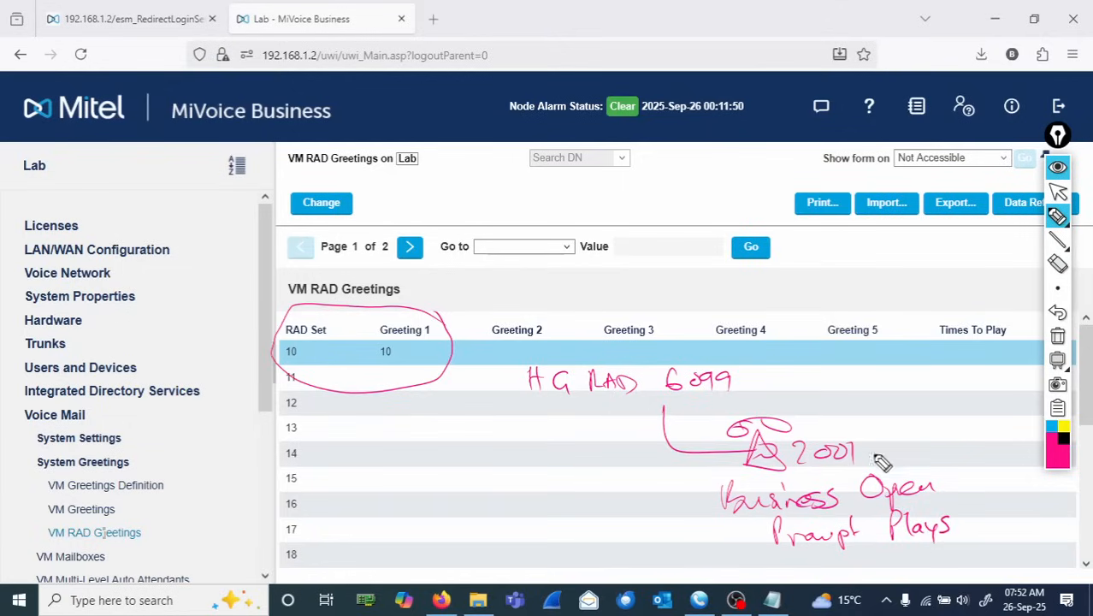
pyautogui.click(1058, 338)
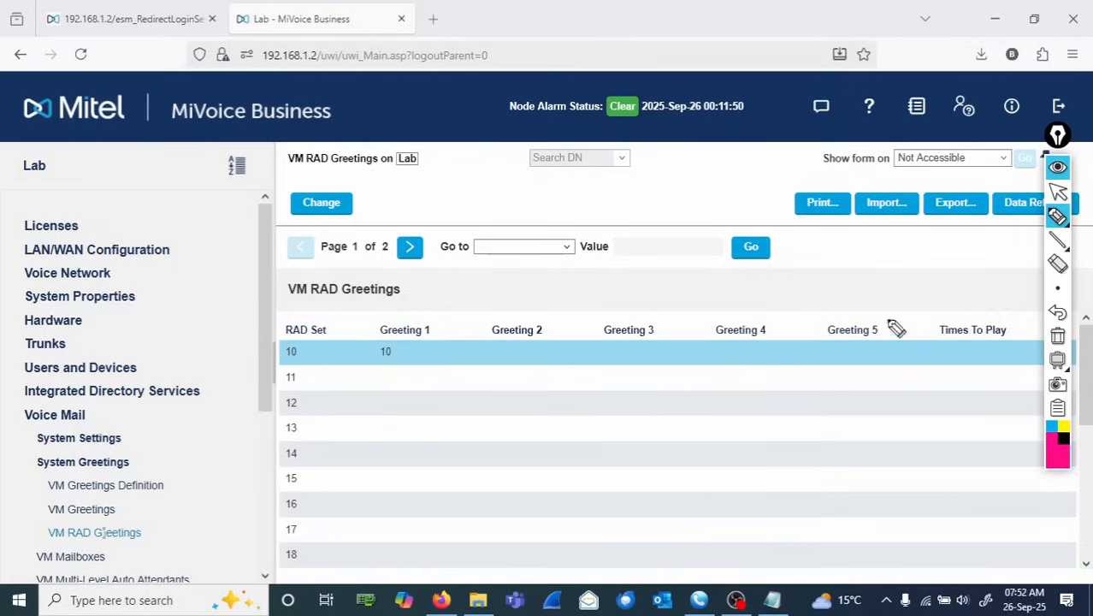
pyautogui.click(1059, 193)
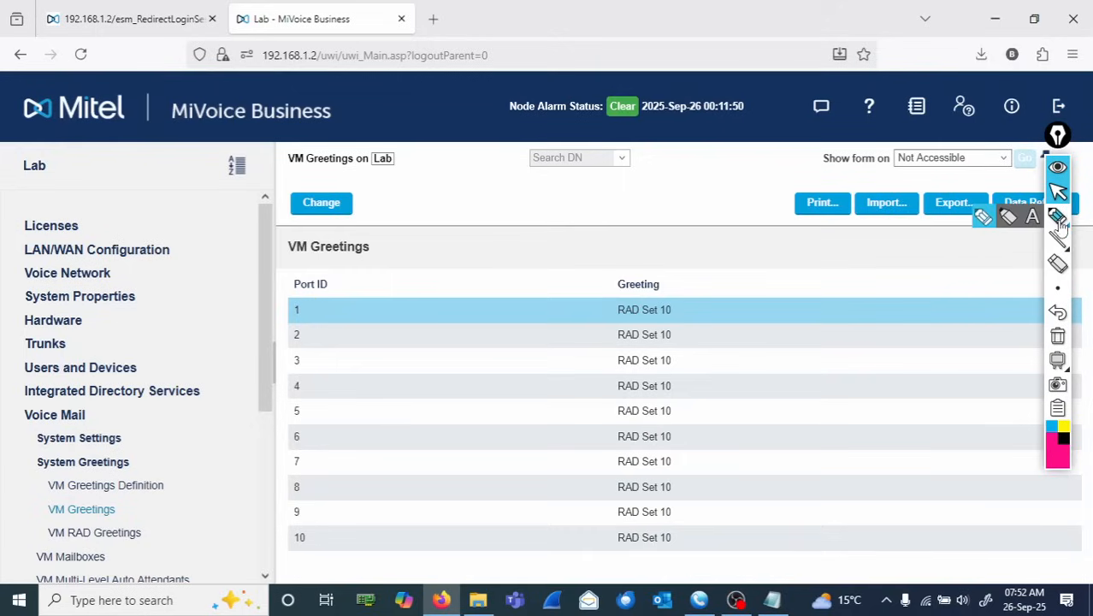
pyautogui.click(1059, 219)
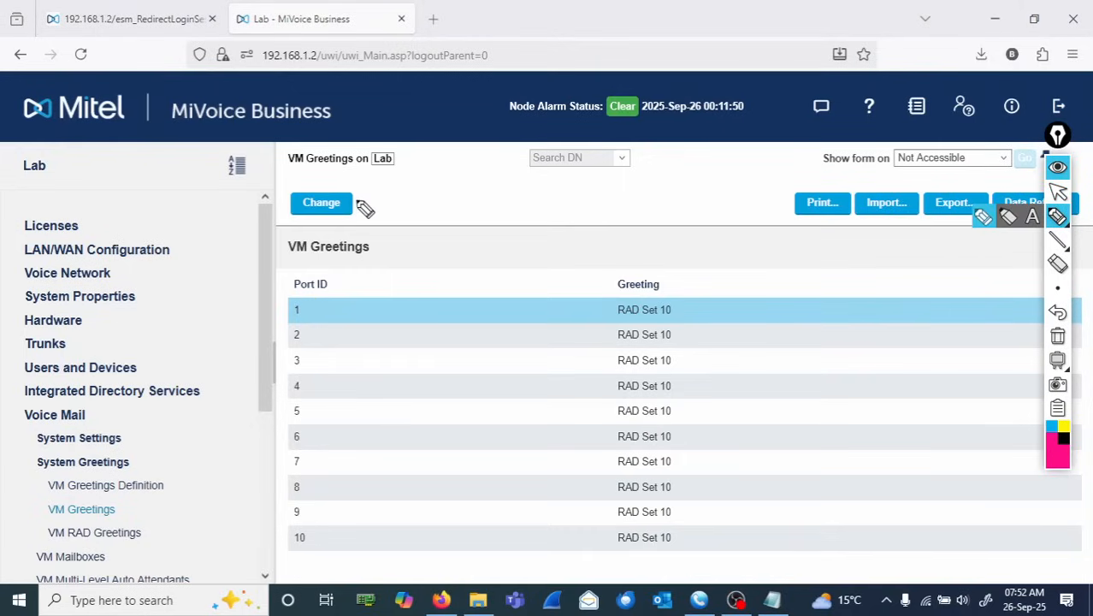
pyautogui.moveTo(370, 216)
pyautogui.mouseDown()
pyautogui.moveTo(371, 195)
pyautogui.moveTo(419, 205)
pyautogui.moveTo(469, 194)
pyautogui.moveTo(465, 209)
pyautogui.moveTo(515, 203)
pyautogui.moveTo(521, 190)
pyautogui.moveTo(566, 210)
pyautogui.moveTo(561, 191)
pyautogui.moveTo(552, 202)
pyautogui.moveTo(629, 195)
pyautogui.moveTo(702, 209)
pyautogui.moveTo(723, 198)
pyautogui.mouseUp()
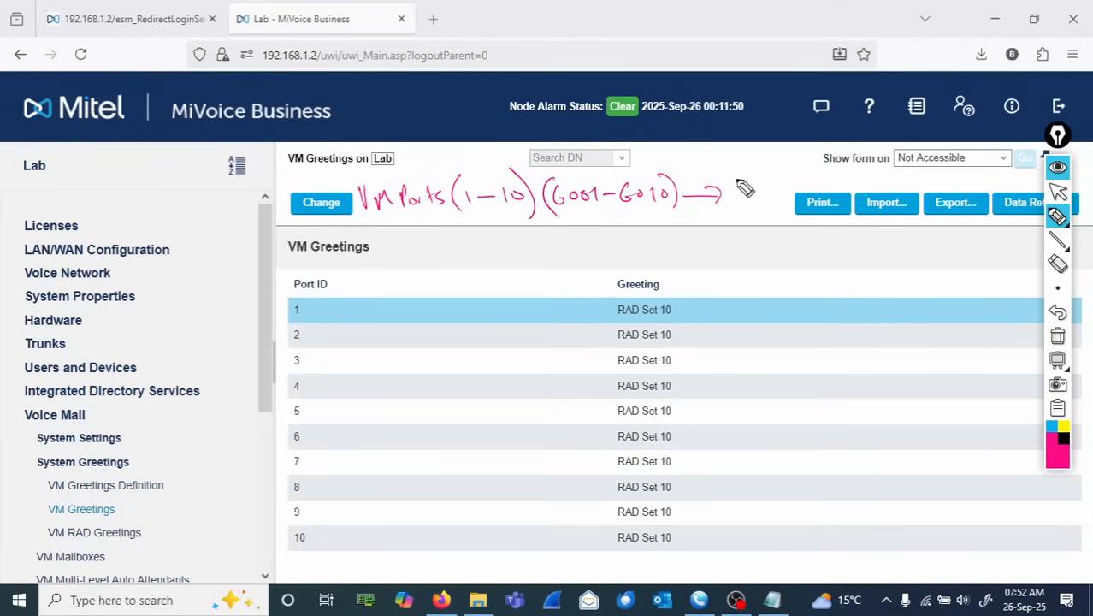
pyautogui.moveTo(738, 183)
pyautogui.mouseDown()
pyautogui.moveTo(747, 203)
pyautogui.moveTo(770, 182)
pyautogui.moveTo(727, 219)
pyautogui.moveTo(757, 209)
pyautogui.moveTo(775, 219)
pyautogui.moveTo(777, 206)
pyautogui.mouseUp()
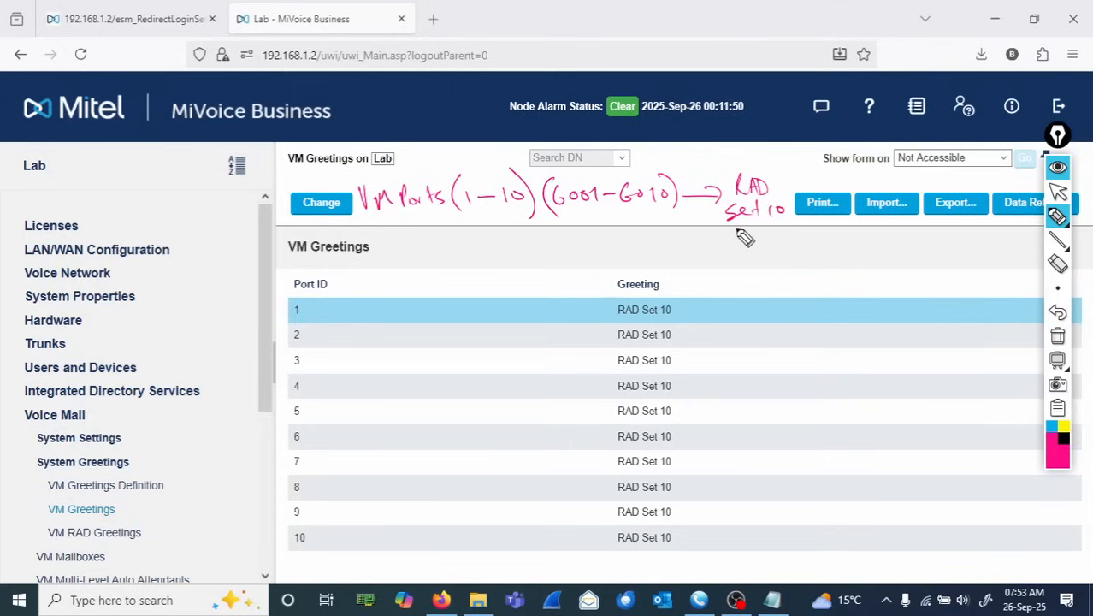
pyautogui.moveTo(738, 221)
pyautogui.mouseDown()
pyautogui.moveTo(740, 254)
pyautogui.moveTo(767, 260)
pyautogui.moveTo(797, 261)
pyautogui.moveTo(790, 242)
pyautogui.moveTo(831, 236)
pyautogui.moveTo(857, 241)
pyautogui.moveTo(793, 258)
pyautogui.moveTo(917, 250)
pyautogui.moveTo(1003, 263)
pyautogui.mouseUp()
pyautogui.moveTo(1026, 264); pyautogui.dragTo(1041, 262)
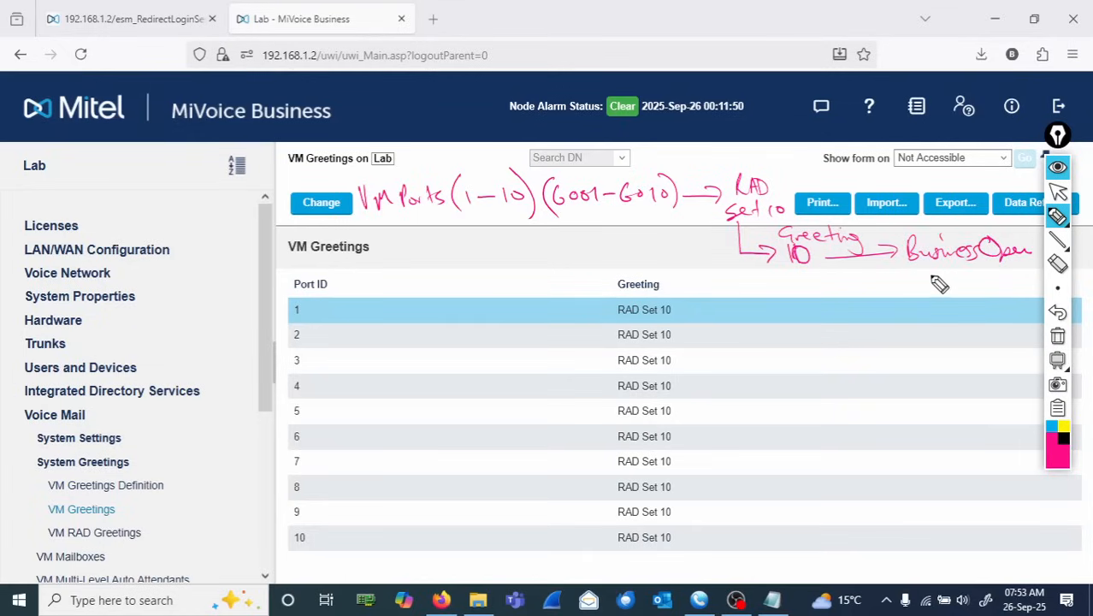
pyautogui.moveTo(936, 271)
pyautogui.mouseDown()
pyautogui.moveTo(944, 286)
pyautogui.moveTo(992, 286)
pyautogui.moveTo(971, 289)
pyautogui.mouseUp()
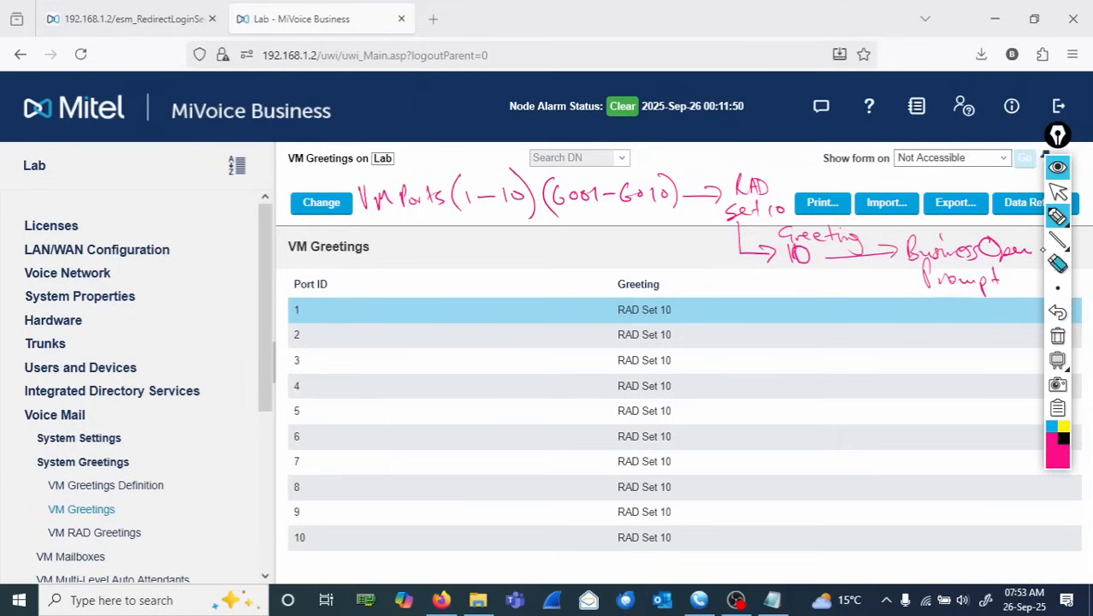
pyautogui.click(1057, 217)
pyautogui.click(1058, 191)
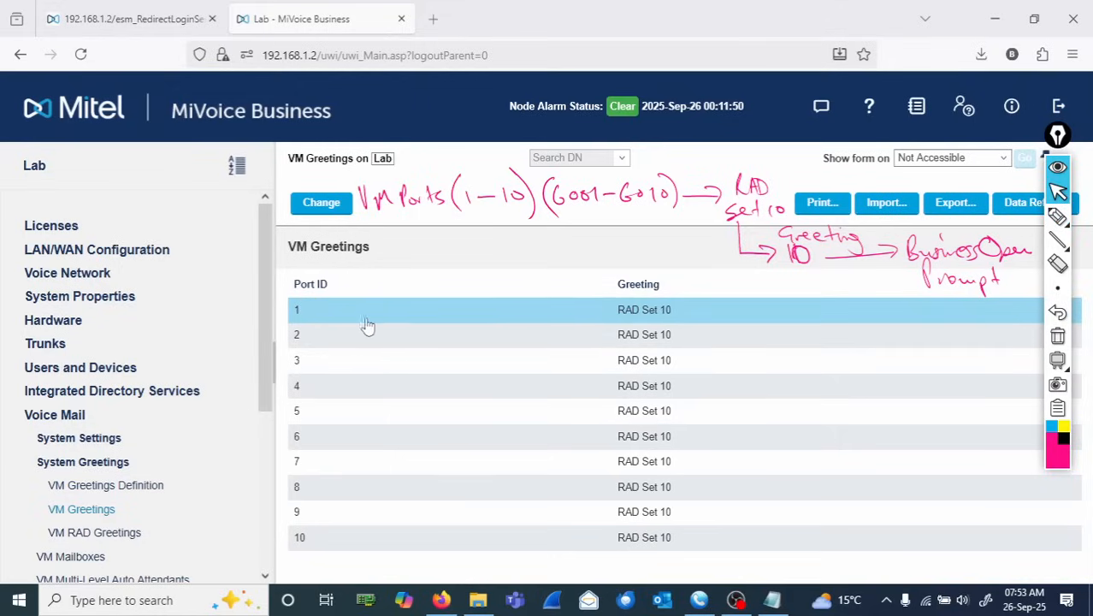
# - Select RAD Greeting in System Audio Source Update and enter RAD entry number 10 to show its link
pyautogui.moveTo(267, 335); pyautogui.dragTo(260, 510)
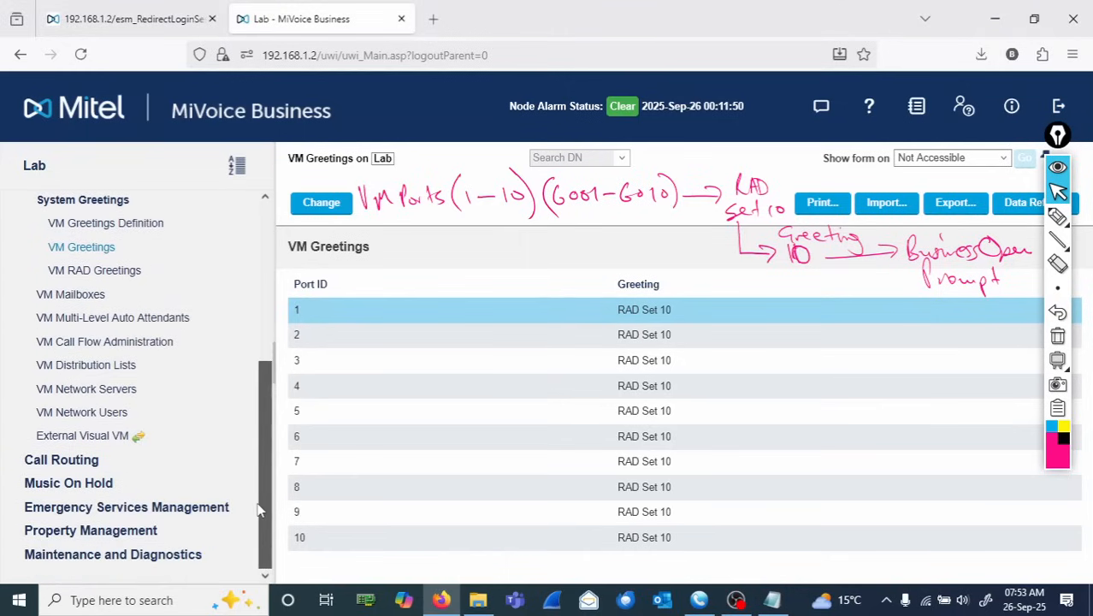
pyautogui.click(82, 484)
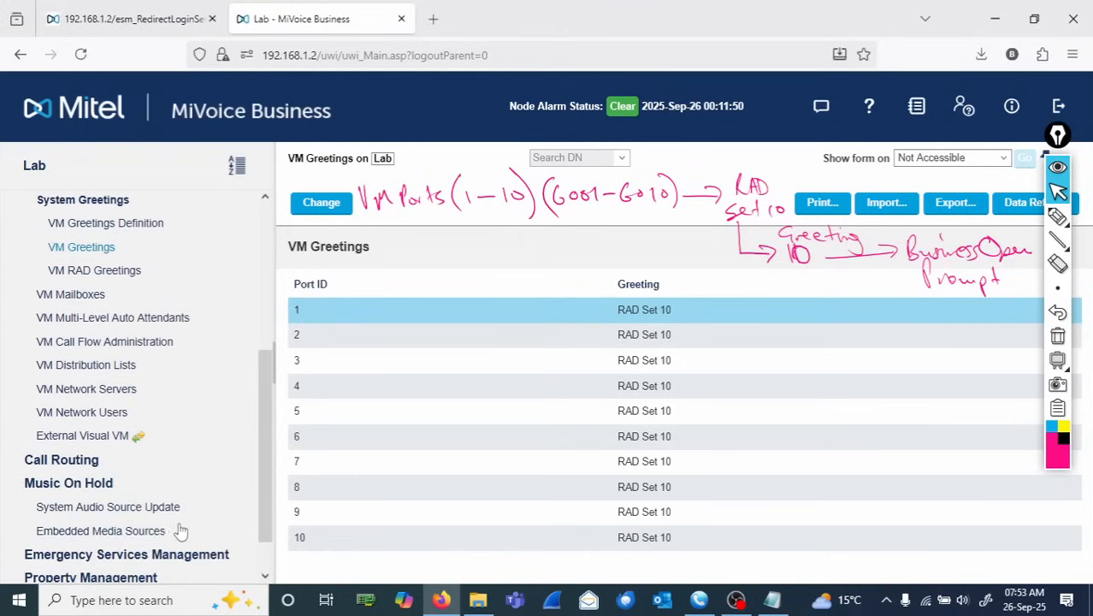
pyautogui.click(146, 507)
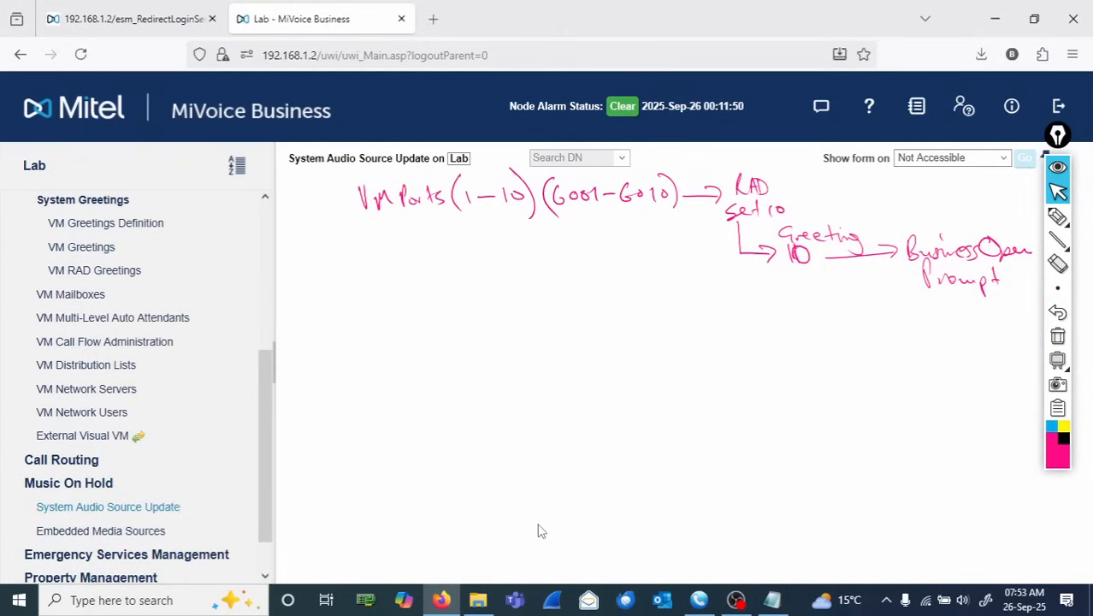
pyautogui.click(308, 391)
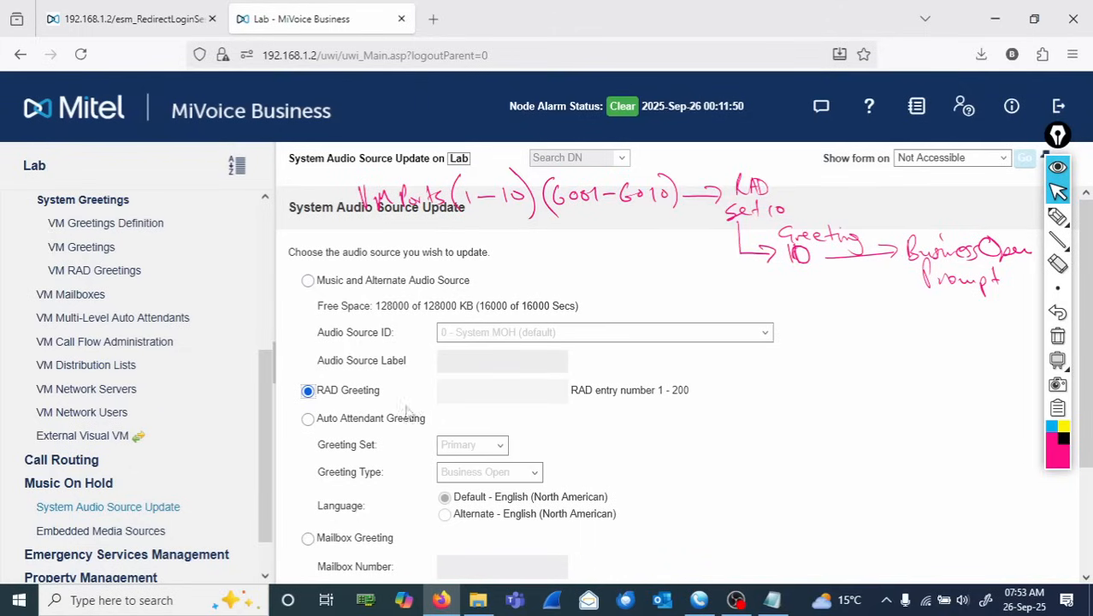
pyautogui.click(469, 391)
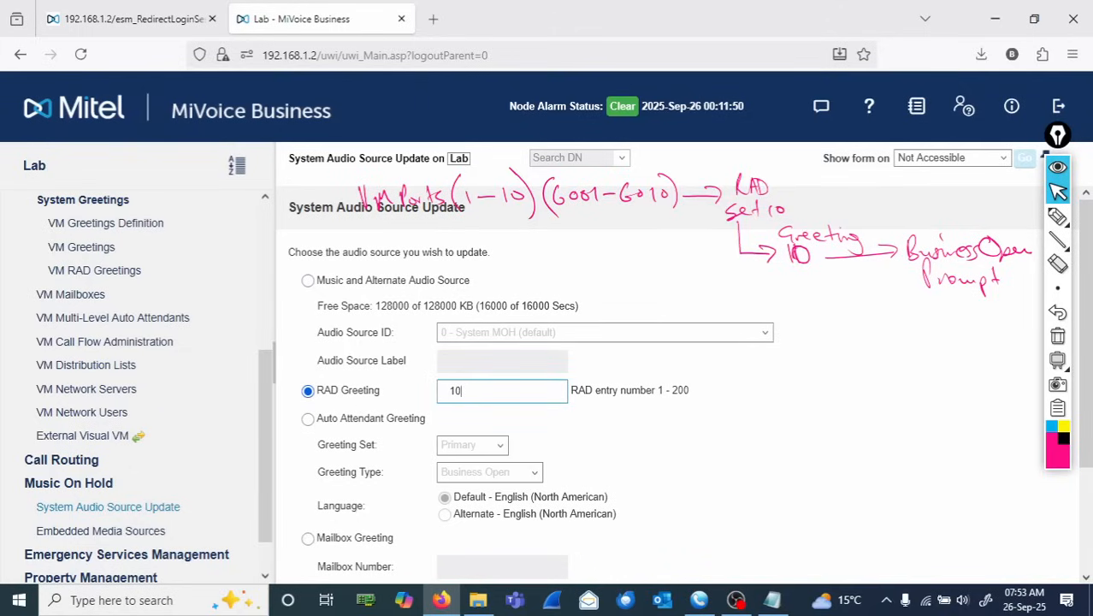
pyautogui.write('10')
pyautogui.click(1058, 217)
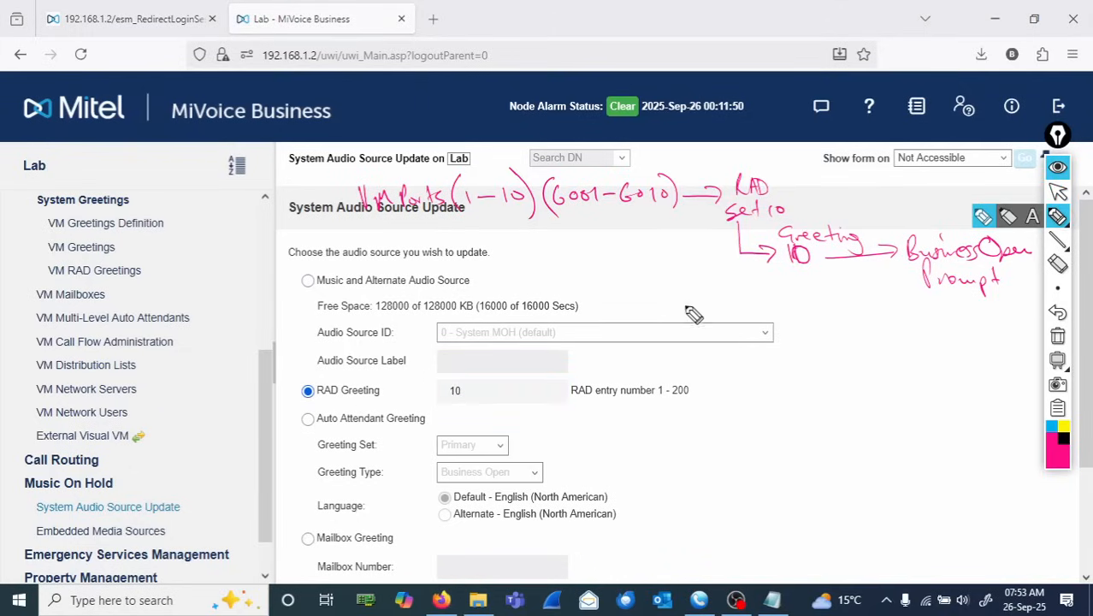
pyautogui.moveTo(492, 394)
pyautogui.mouseDown()
pyautogui.moveTo(376, 363)
pyautogui.moveTo(295, 393)
pyautogui.moveTo(440, 421)
pyautogui.moveTo(483, 387)
pyautogui.moveTo(504, 409)
pyautogui.moveTo(671, 410)
pyautogui.mouseUp()
pyautogui.moveTo(532, 420)
pyautogui.mouseDown()
pyautogui.moveTo(617, 440)
pyautogui.moveTo(641, 428)
pyautogui.mouseUp()
pyautogui.moveTo(479, 373)
pyautogui.mouseDown()
pyautogui.moveTo(778, 352)
pyautogui.moveTo(818, 308)
pyautogui.moveTo(821, 270)
pyautogui.moveTo(802, 275)
pyautogui.mouseUp()
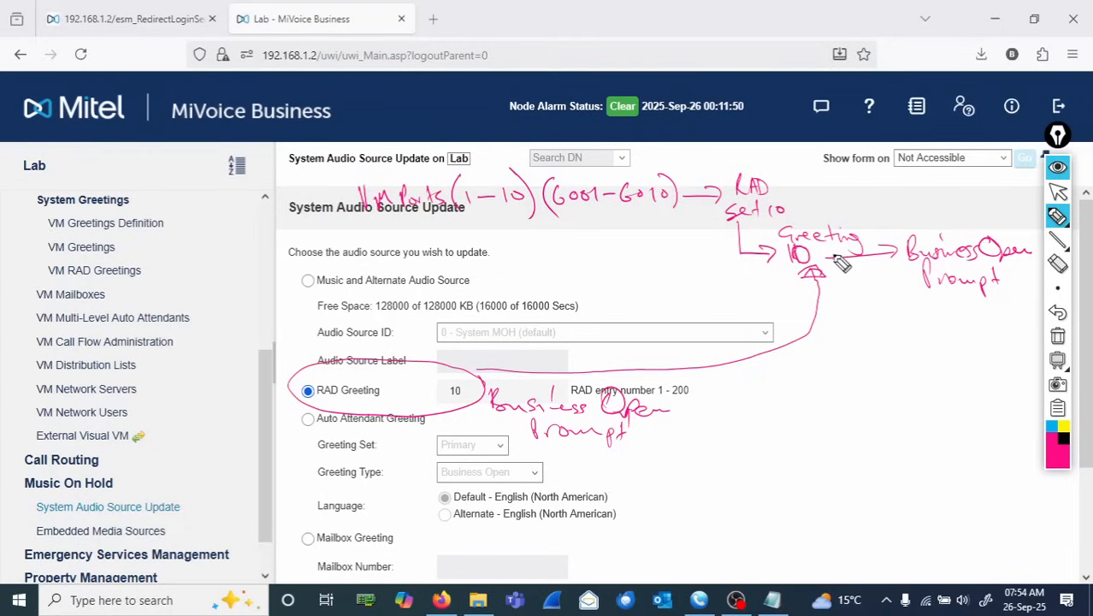
pyautogui.moveTo(847, 227)
pyautogui.mouseDown()
pyautogui.moveTo(762, 257)
pyautogui.moveTo(825, 312)
pyautogui.moveTo(864, 235)
pyautogui.moveTo(825, 219)
pyautogui.mouseUp()
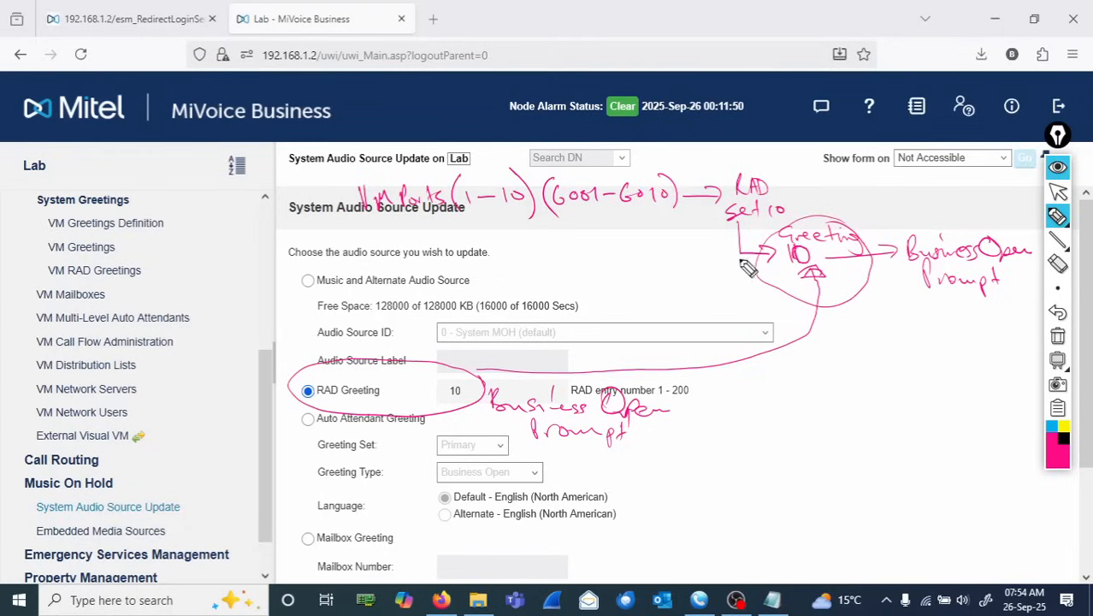
pyautogui.moveTo(766, 286)
pyautogui.mouseDown()
pyautogui.moveTo(729, 280)
pyautogui.moveTo(710, 216)
pyautogui.moveTo(769, 178)
pyautogui.moveTo(801, 221)
pyautogui.moveTo(748, 229)
pyautogui.mouseUp()
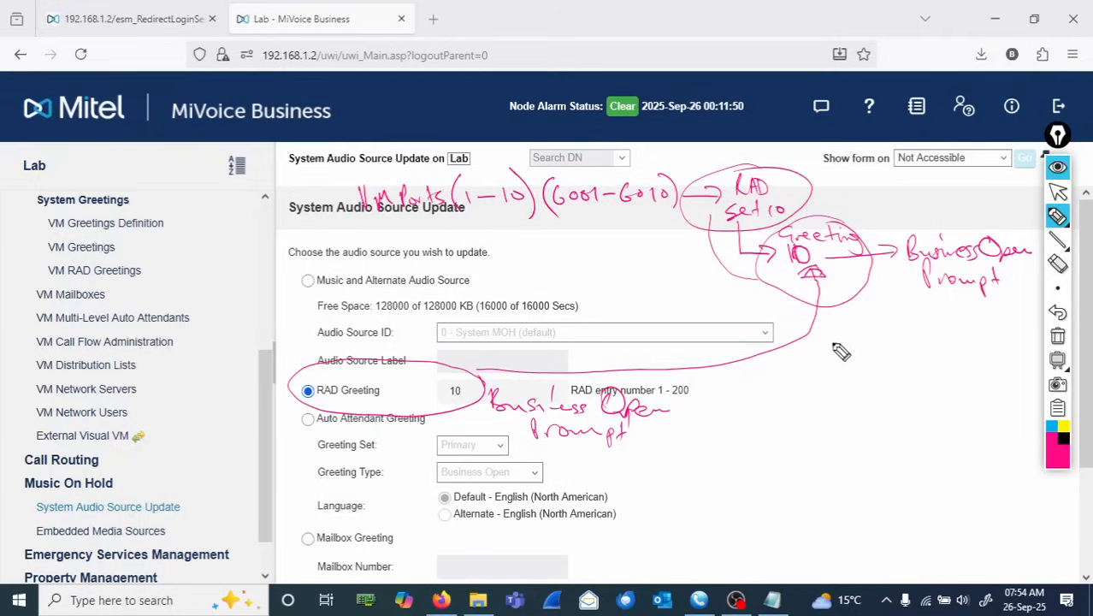
pyautogui.click(1058, 337)
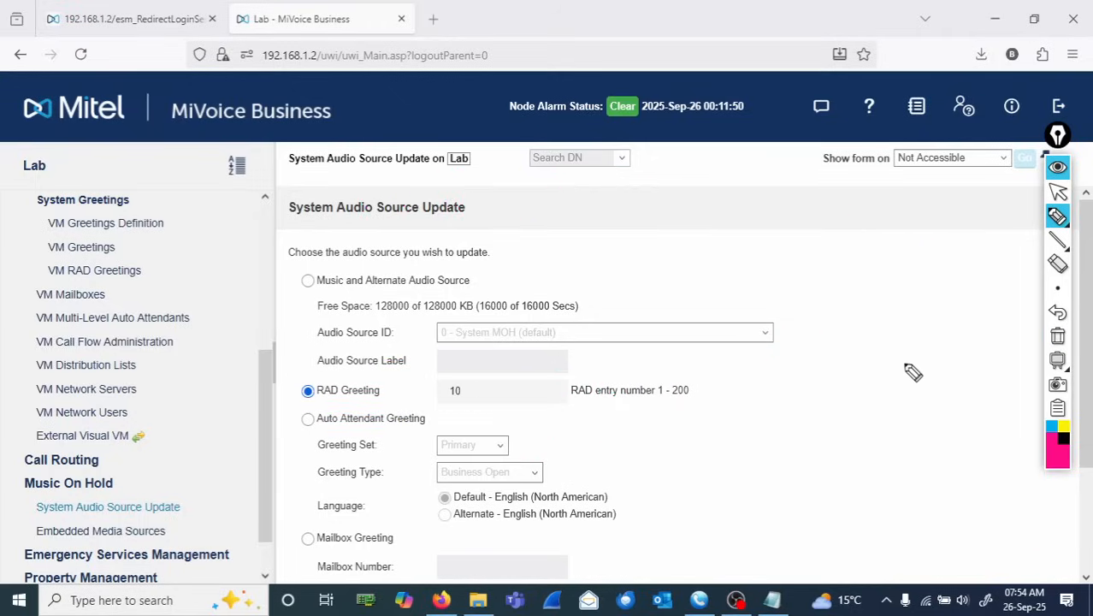
pyautogui.click(1057, 193)
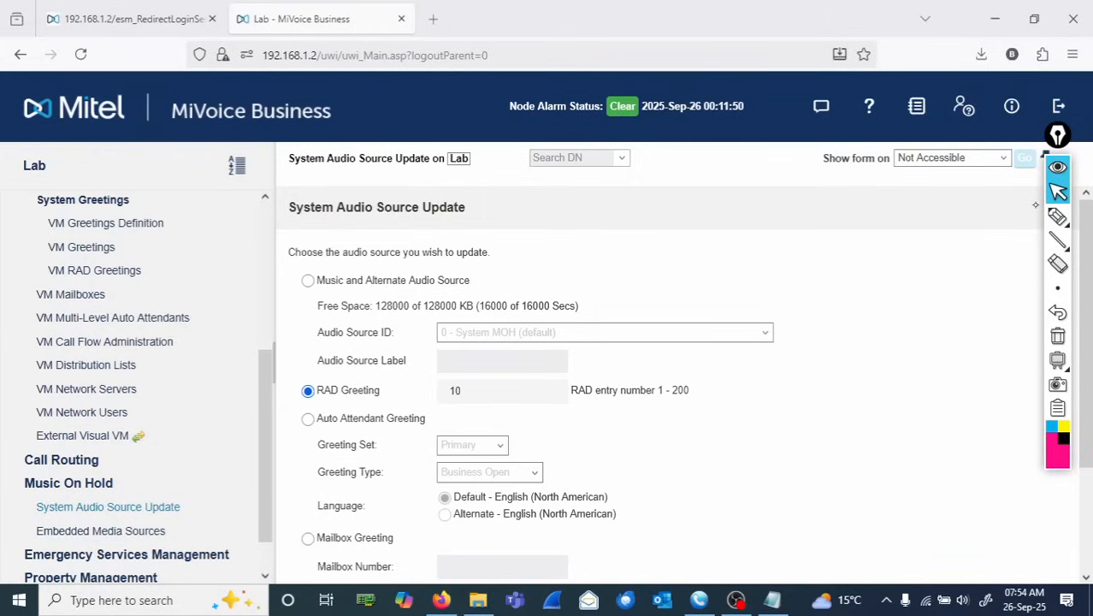
# - Return to the VM RAD Greetings form to review RAD Set 10 and its Greeting 1
pyautogui.click(94, 270)
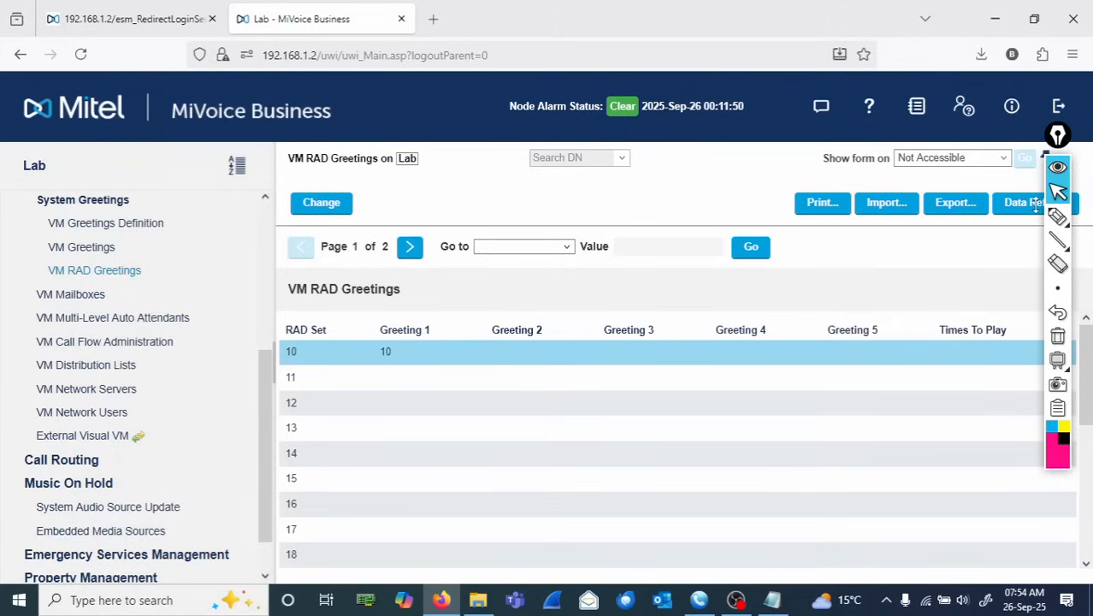
pyautogui.click(1057, 216)
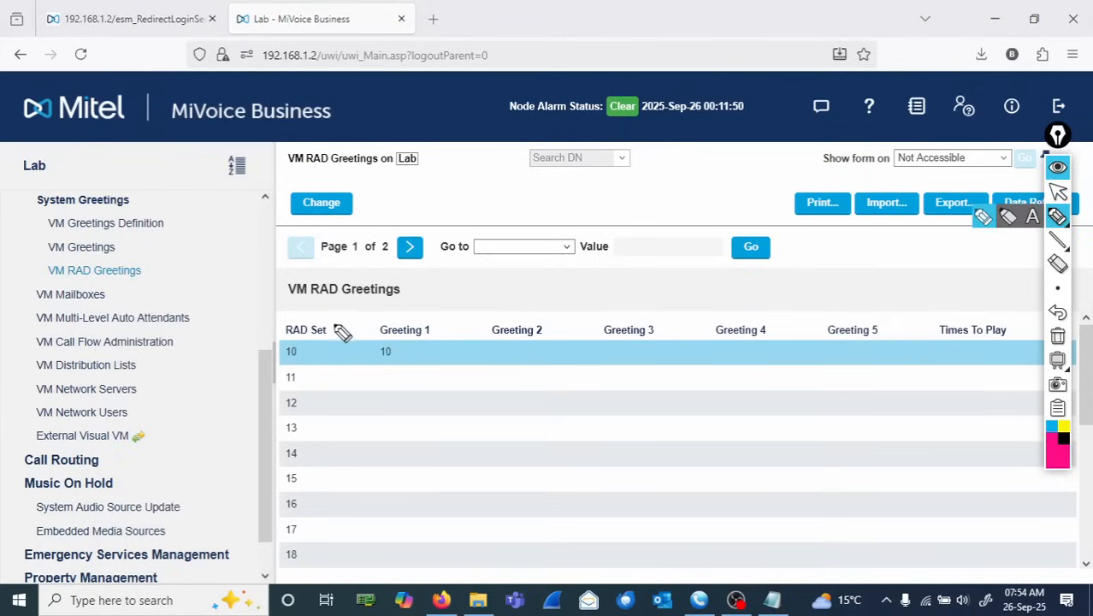
pyautogui.moveTo(342, 332)
pyautogui.mouseDown()
pyautogui.moveTo(335, 318)
pyautogui.moveTo(275, 344)
pyautogui.moveTo(329, 369)
pyautogui.moveTo(342, 329)
pyautogui.mouseUp()
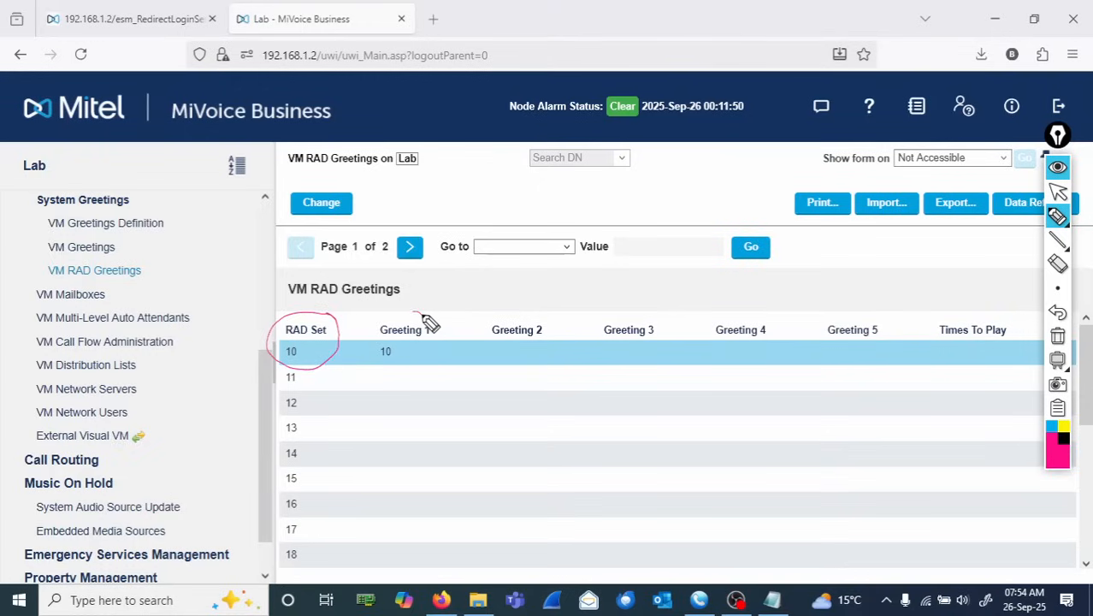
pyautogui.moveTo(425, 319)
pyautogui.mouseDown()
pyautogui.moveTo(366, 343)
pyautogui.moveTo(395, 390)
pyautogui.moveTo(447, 344)
pyautogui.moveTo(417, 315)
pyautogui.mouseUp()
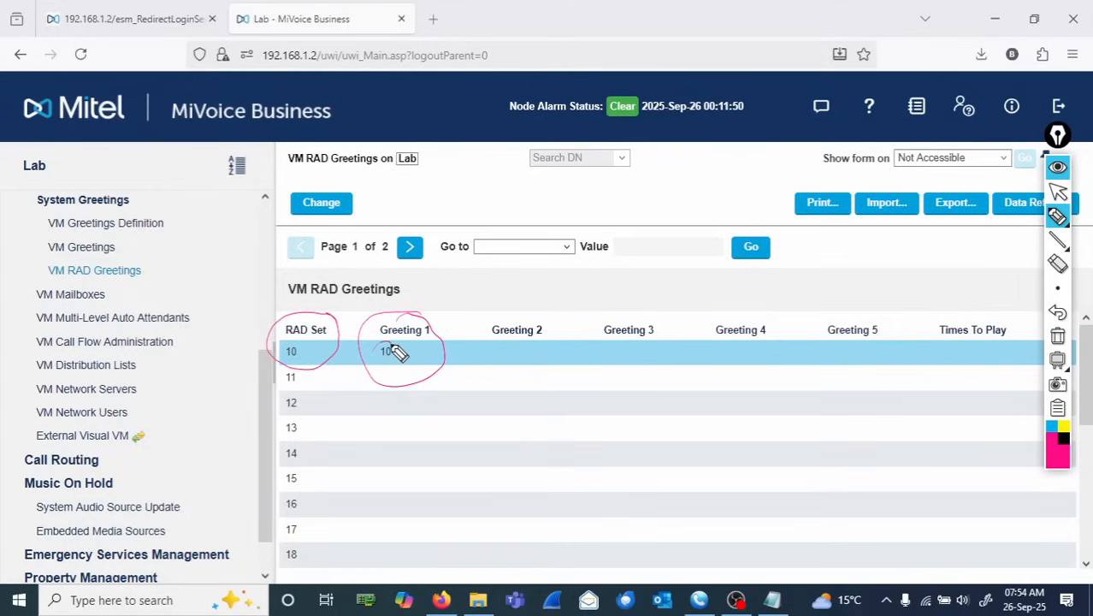
pyautogui.moveTo(392, 347)
pyautogui.mouseDown()
pyautogui.moveTo(396, 386)
pyautogui.moveTo(461, 417)
pyautogui.moveTo(452, 420)
pyautogui.moveTo(544, 418)
pyautogui.mouseUp()
pyautogui.moveTo(502, 391); pyautogui.dragTo(505, 395)
pyautogui.moveTo(575, 407); pyautogui.dragTo(631, 424)
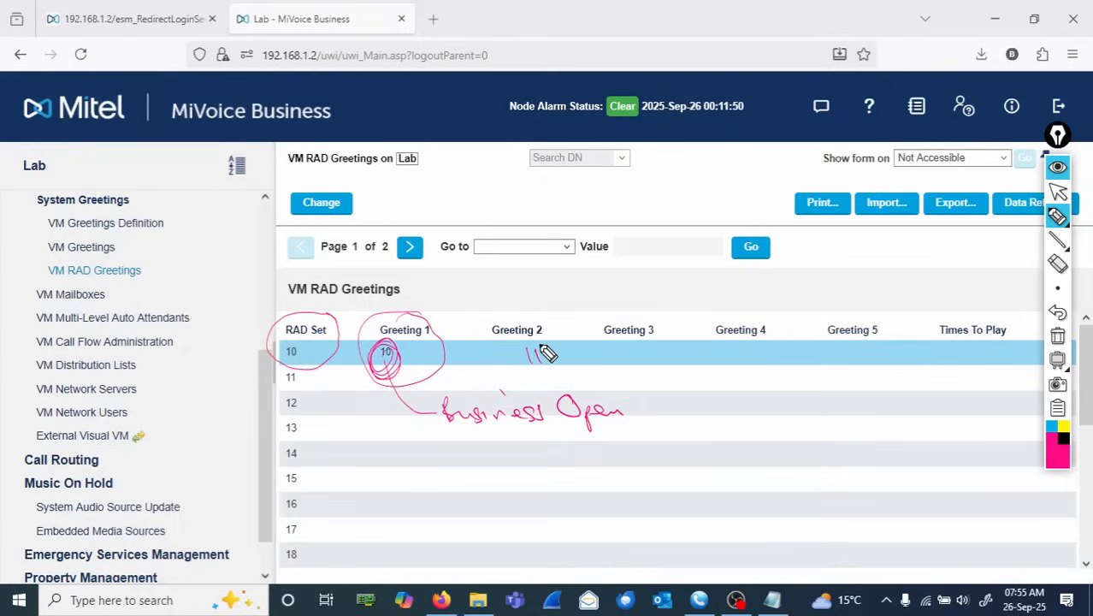
pyautogui.moveTo(547, 354)
pyautogui.mouseDown()
pyautogui.moveTo(532, 359)
pyautogui.moveTo(751, 409)
pyautogui.mouseUp()
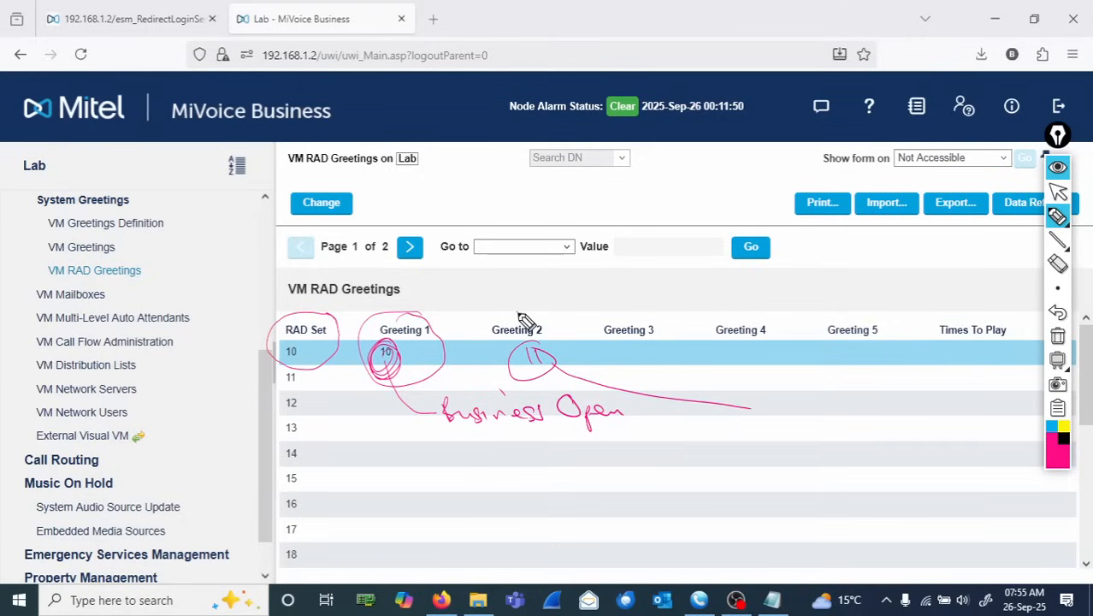
pyautogui.moveTo(519, 317)
pyautogui.mouseDown()
pyautogui.moveTo(524, 351)
pyautogui.moveTo(508, 312)
pyautogui.mouseUp()
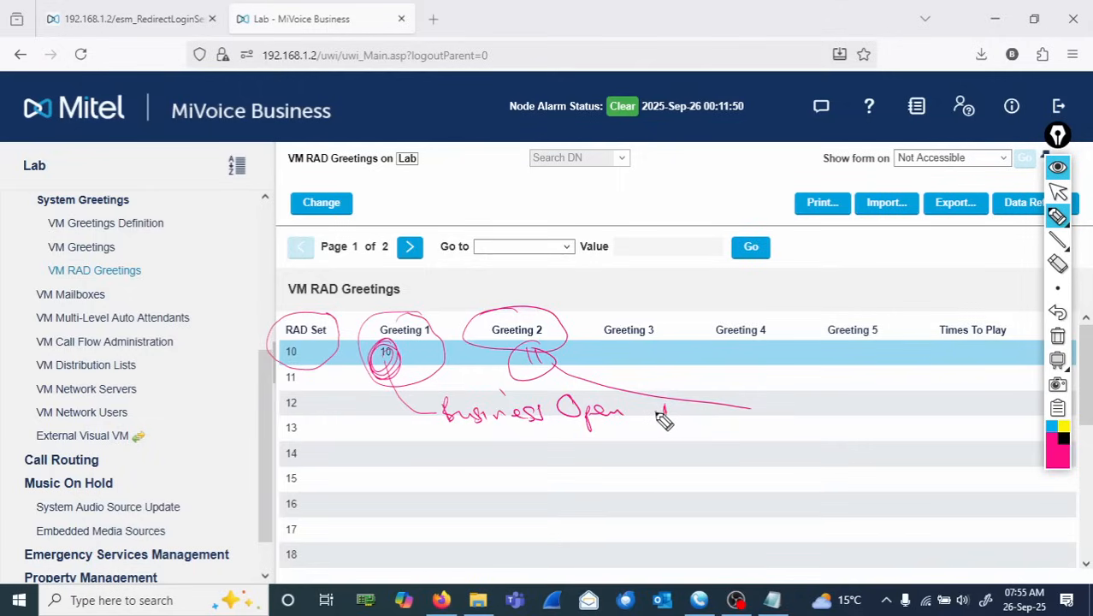
pyautogui.moveTo(663, 402); pyautogui.dragTo(665, 423)
pyautogui.moveTo(753, 411); pyautogui.dragTo(844, 418)
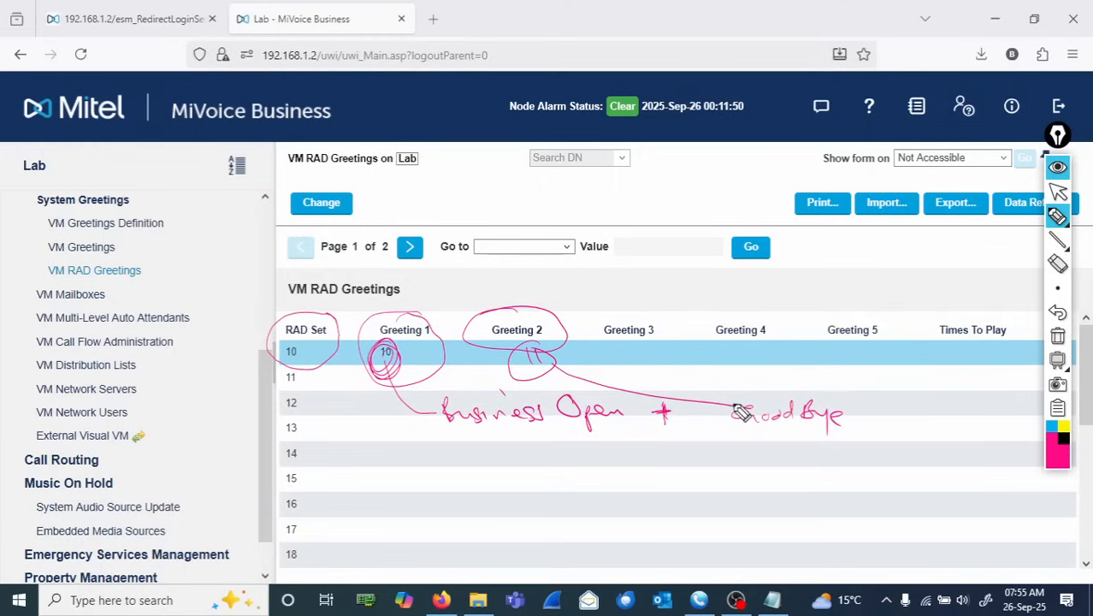
pyautogui.moveTo(727, 420)
pyautogui.mouseDown()
pyautogui.moveTo(824, 391)
pyautogui.moveTo(808, 452)
pyautogui.moveTo(726, 415)
pyautogui.mouseUp()
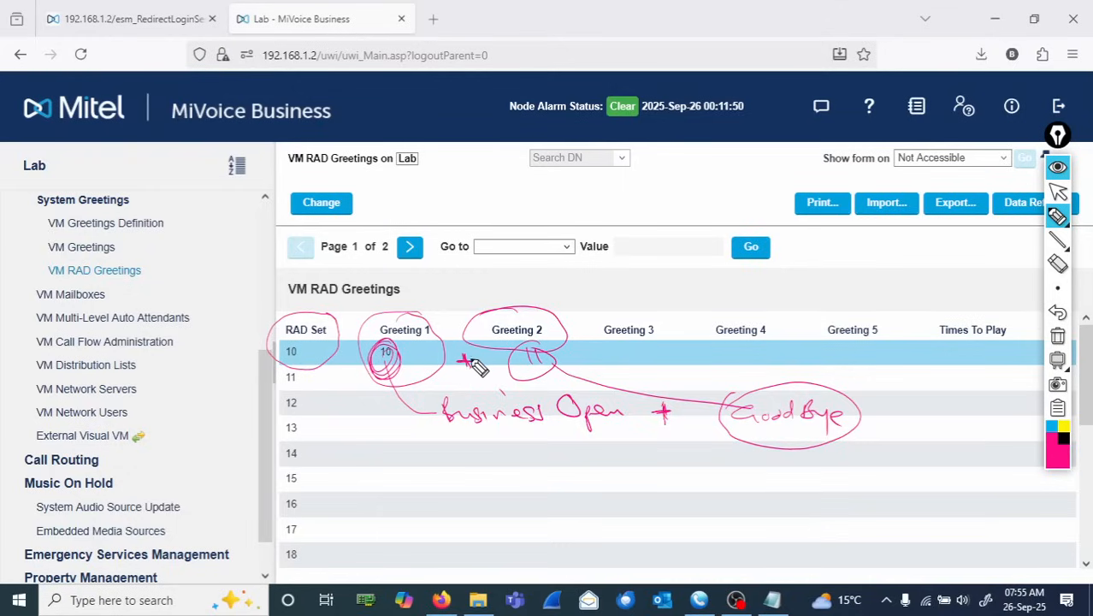
pyautogui.moveTo(463, 353)
pyautogui.mouseDown()
pyautogui.moveTo(463, 368)
pyautogui.moveTo(490, 362)
pyautogui.mouseUp()
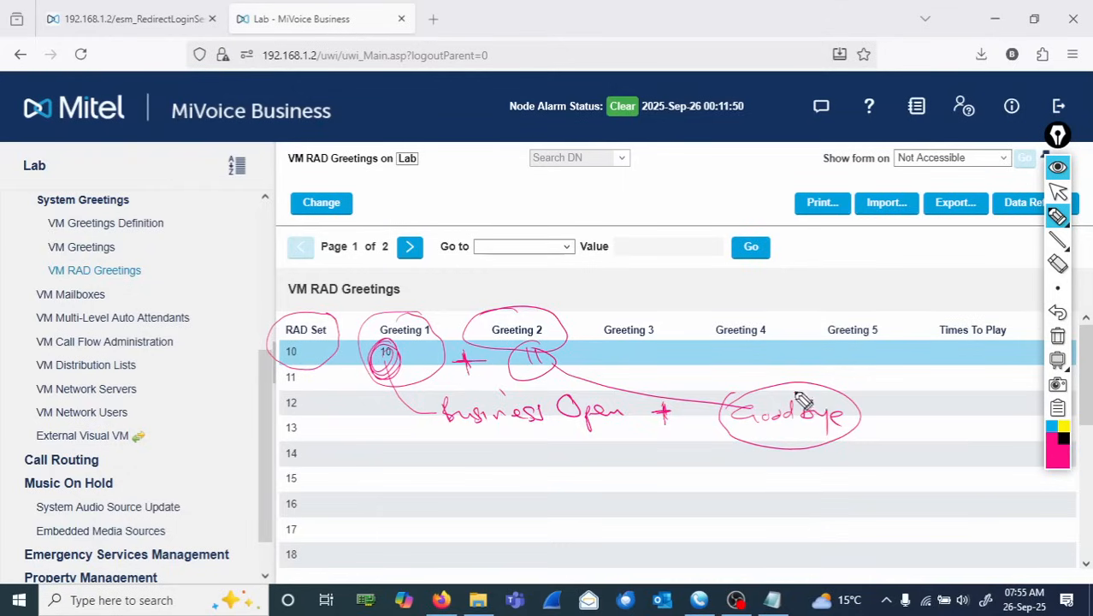
pyautogui.click(1058, 337)
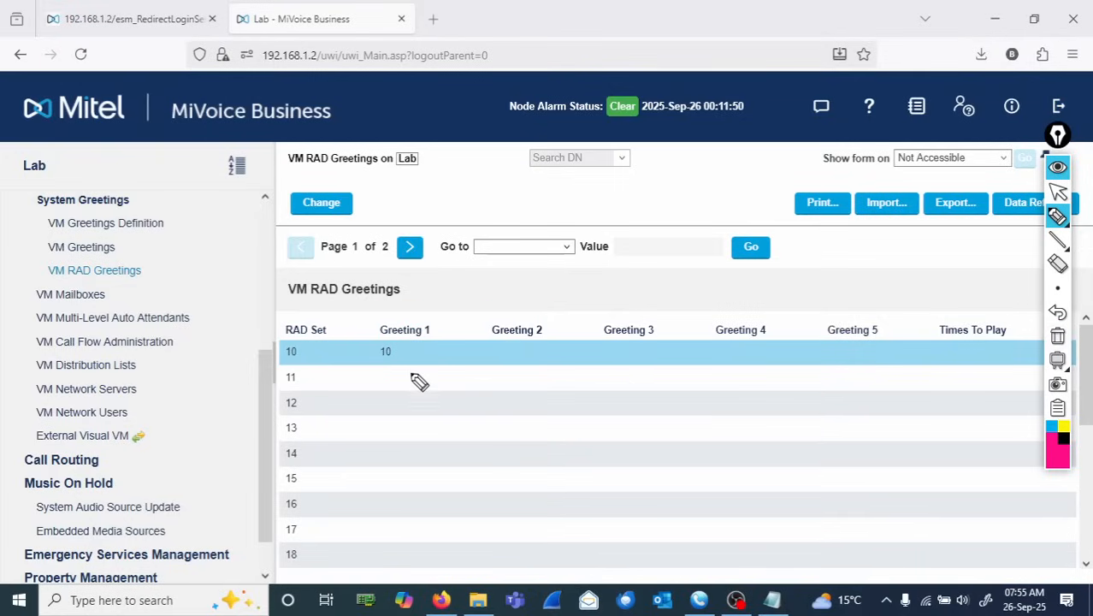
pyautogui.moveTo(433, 369); pyautogui.dragTo(448, 385)
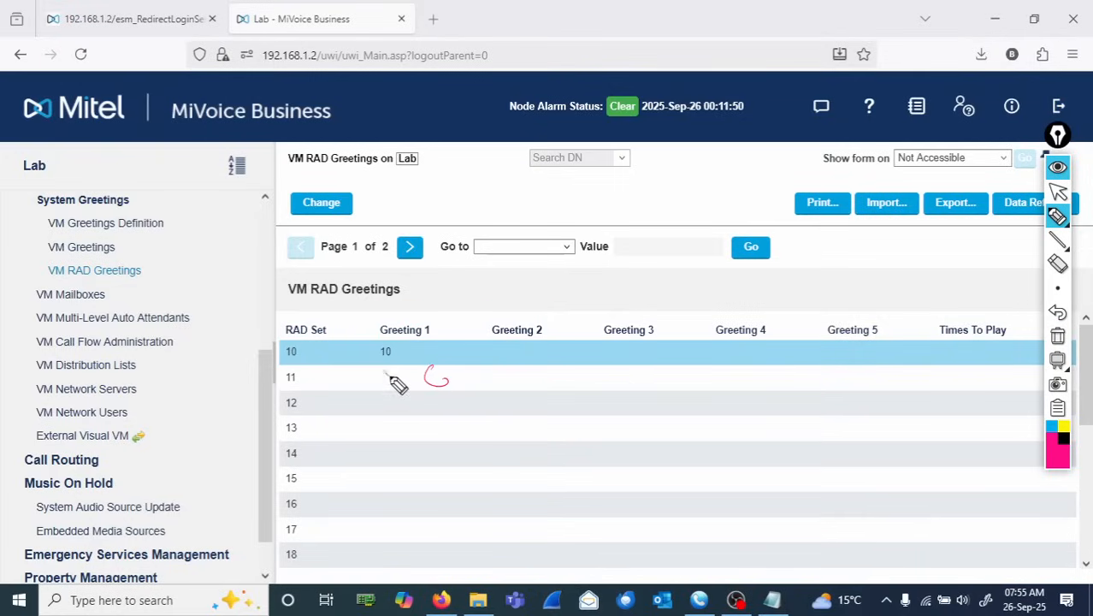
pyautogui.moveTo(382, 386); pyautogui.dragTo(407, 385)
pyautogui.moveTo(477, 366)
pyautogui.mouseDown()
pyautogui.moveTo(510, 390)
pyautogui.moveTo(586, 383)
pyautogui.moveTo(613, 402)
pyautogui.moveTo(727, 360)
pyautogui.moveTo(757, 381)
pyautogui.moveTo(883, 380)
pyautogui.moveTo(894, 369)
pyautogui.moveTo(952, 383)
pyautogui.mouseUp()
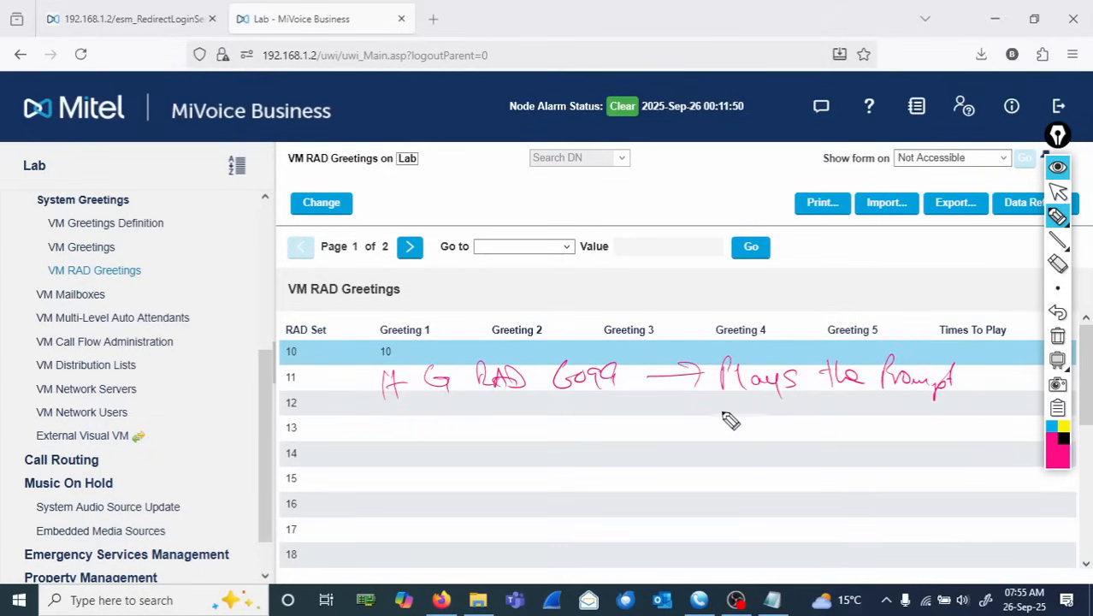
pyautogui.moveTo(726, 418)
pyautogui.mouseDown()
pyautogui.moveTo(724, 407)
pyautogui.moveTo(730, 424)
pyautogui.moveTo(757, 437)
pyautogui.moveTo(796, 416)
pyautogui.moveTo(851, 435)
pyautogui.moveTo(829, 429)
pyautogui.moveTo(939, 438)
pyautogui.moveTo(929, 452)
pyautogui.mouseUp()
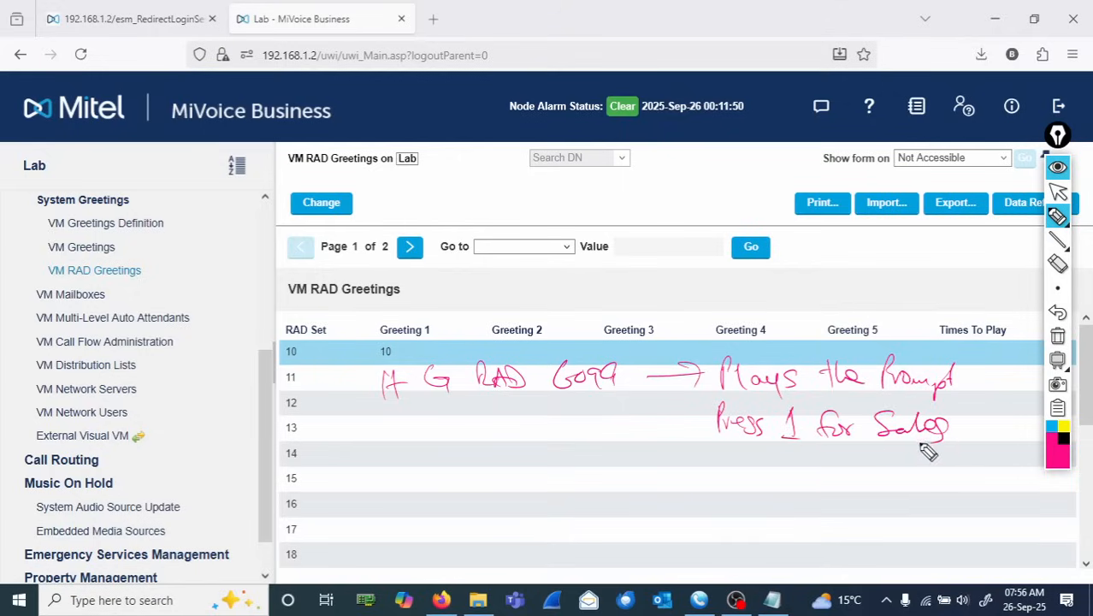
pyautogui.moveTo(723, 469)
pyautogui.mouseDown()
pyautogui.moveTo(759, 486)
pyautogui.moveTo(898, 468)
pyautogui.moveTo(929, 485)
pyautogui.moveTo(999, 494)
pyautogui.moveTo(1001, 484)
pyautogui.mouseUp()
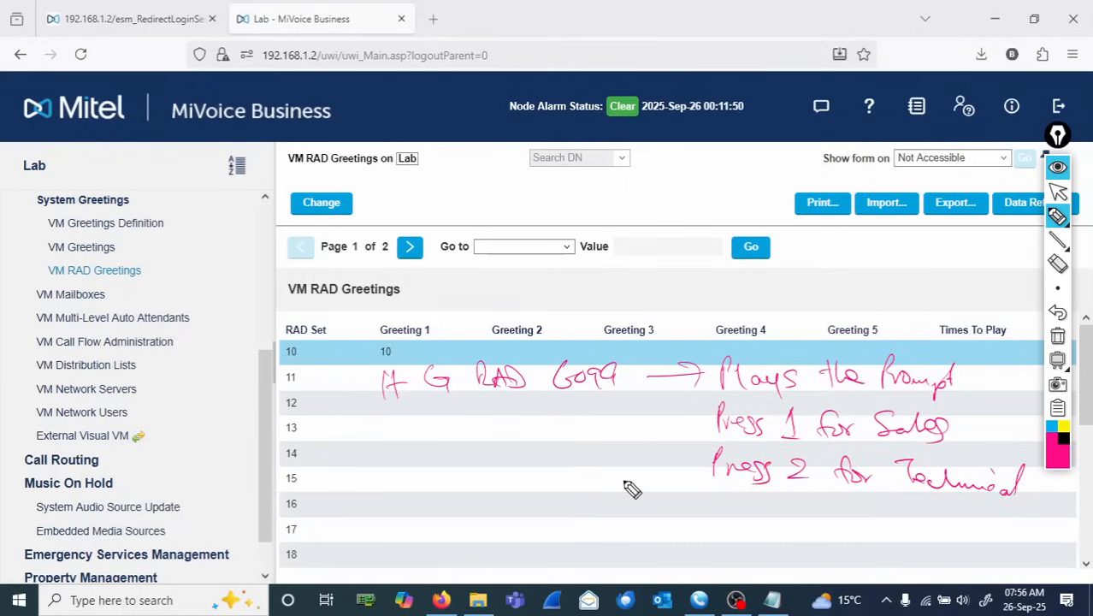
pyautogui.moveTo(664, 428); pyautogui.dragTo(700, 417)
pyautogui.moveTo(436, 466)
pyautogui.mouseDown()
pyautogui.moveTo(481, 452)
pyautogui.moveTo(539, 456)
pyautogui.moveTo(558, 462)
pyautogui.moveTo(559, 479)
pyautogui.mouseUp()
pyautogui.click(514, 437)
pyautogui.moveTo(447, 430); pyautogui.dragTo(443, 481)
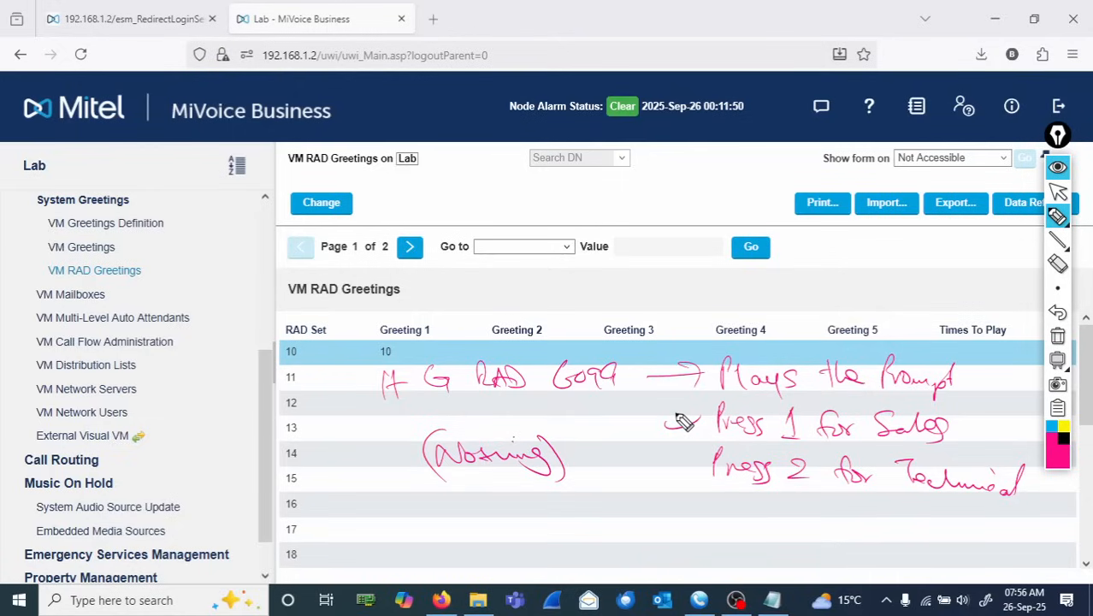
pyautogui.moveTo(683, 409); pyautogui.dragTo(675, 480)
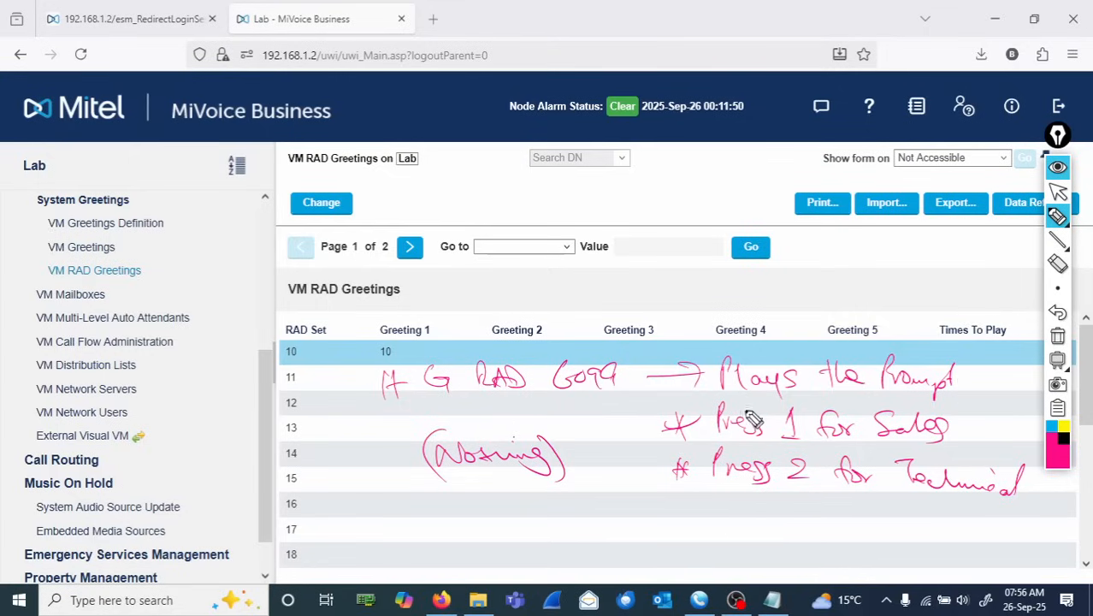
pyautogui.moveTo(666, 404)
pyautogui.mouseDown()
pyautogui.moveTo(830, 409)
pyautogui.moveTo(995, 453)
pyautogui.mouseUp()
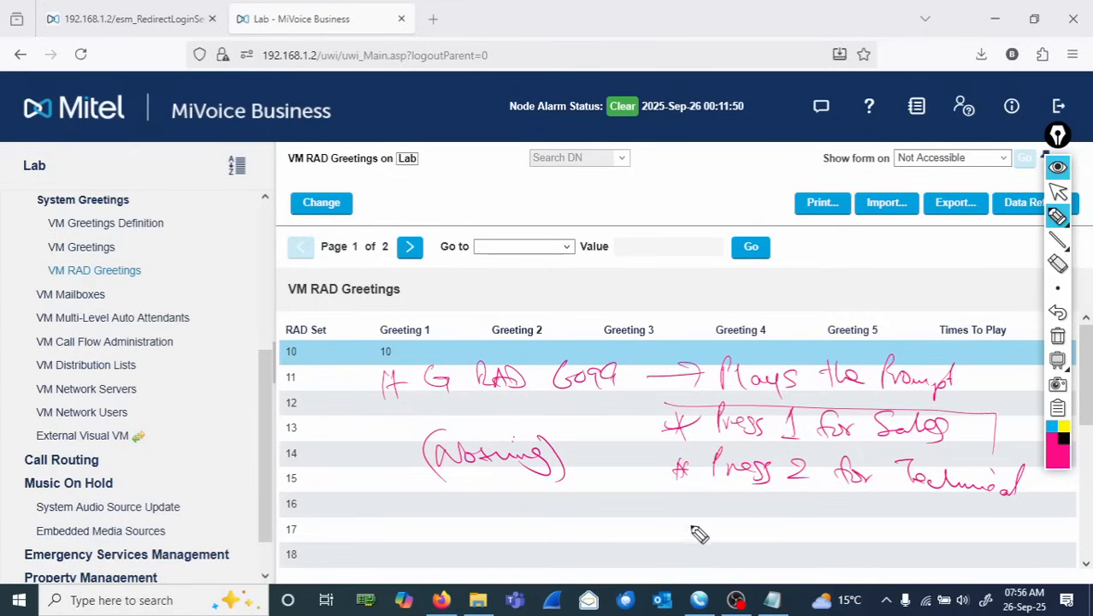
pyautogui.moveTo(680, 541); pyautogui.dragTo(798, 528)
pyautogui.moveTo(818, 533); pyautogui.dragTo(1009, 534)
pyautogui.moveTo(823, 562)
pyautogui.mouseDown()
pyautogui.moveTo(908, 569)
pyautogui.moveTo(922, 552)
pyautogui.mouseUp()
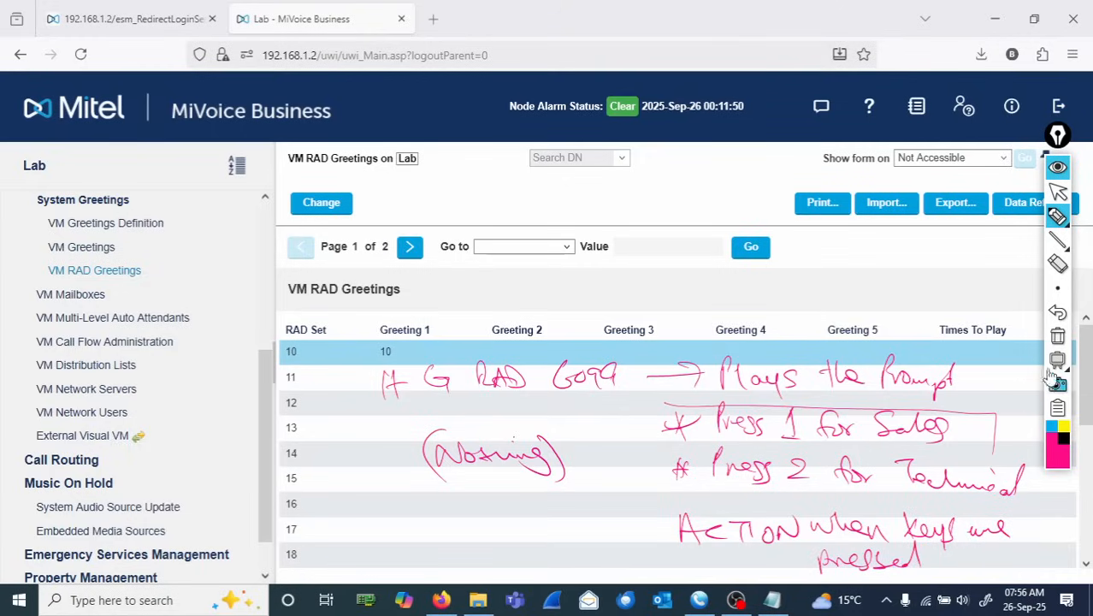
pyautogui.click(1058, 336)
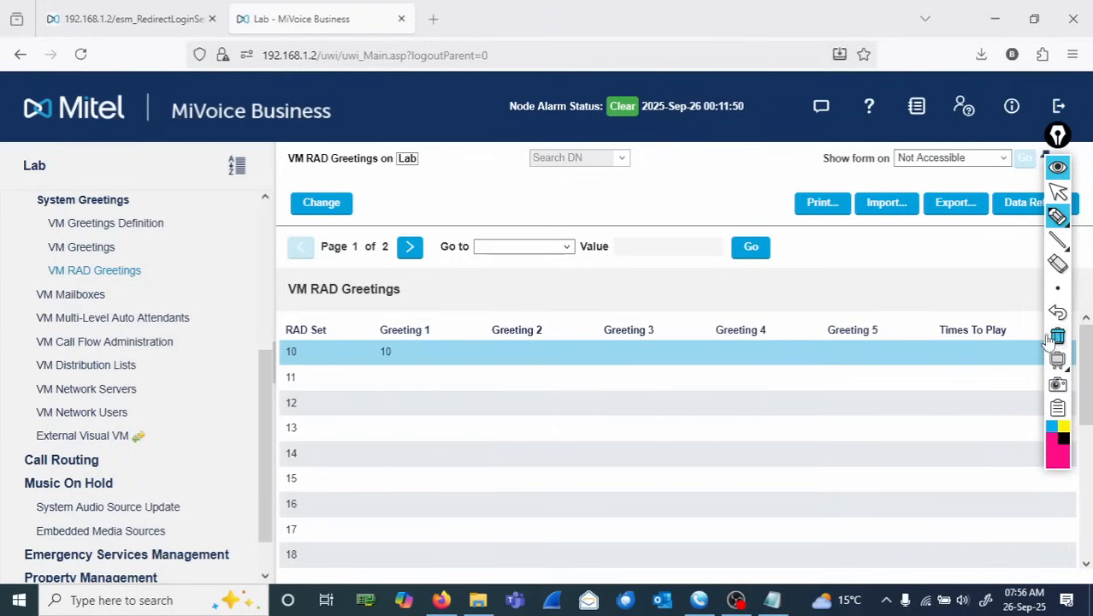
pyautogui.click(1059, 193)
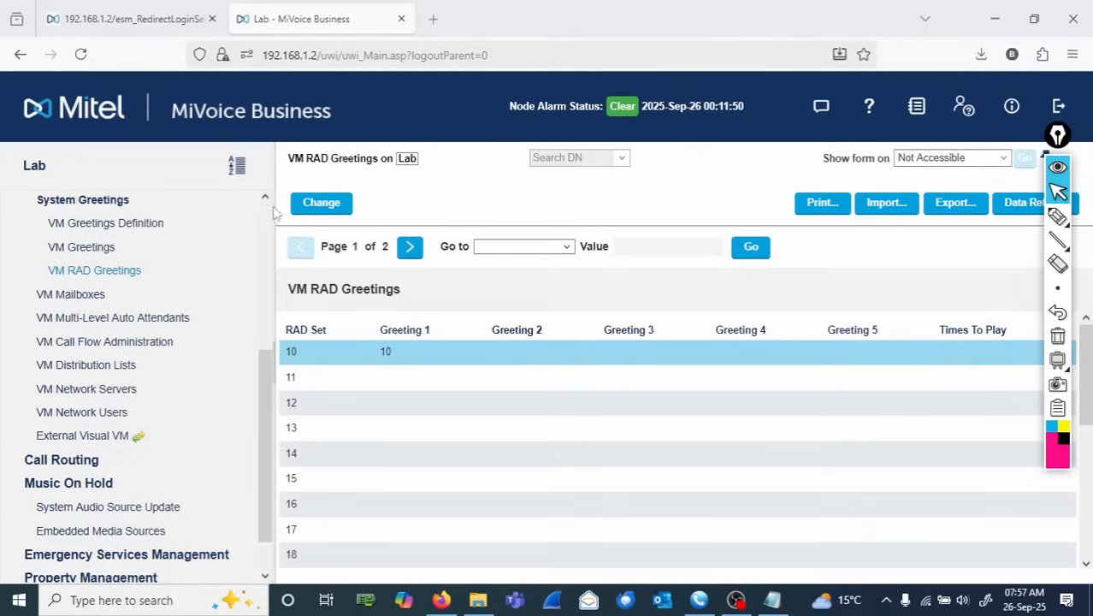
# - Open the Hunt Groups form under Users and Devices group programming to view hunt group 6099
pyautogui.scroll(3, 77, 364)
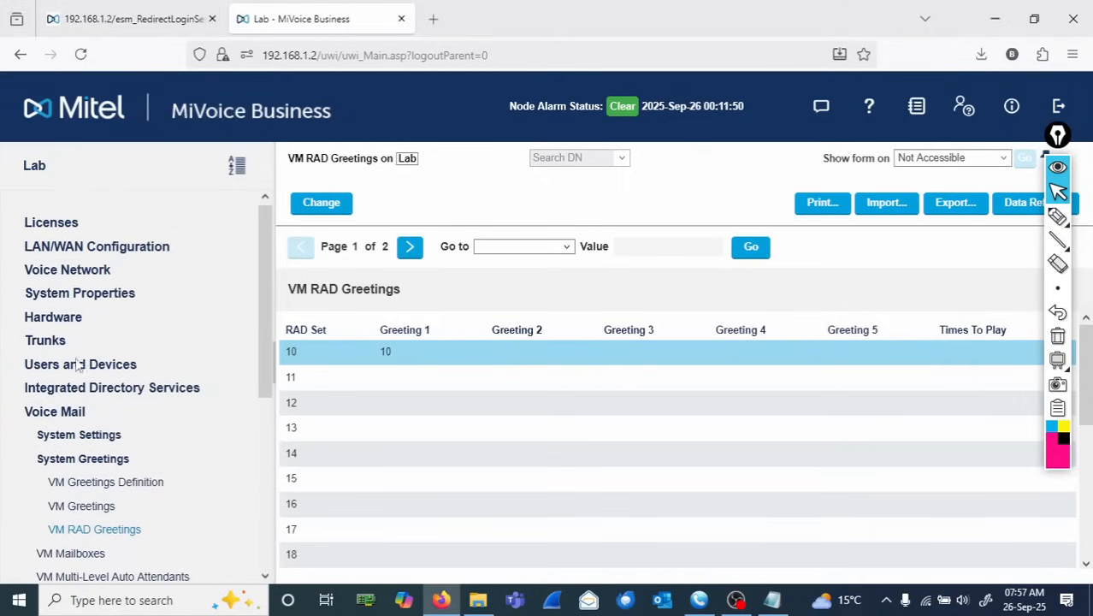
pyautogui.click(85, 366)
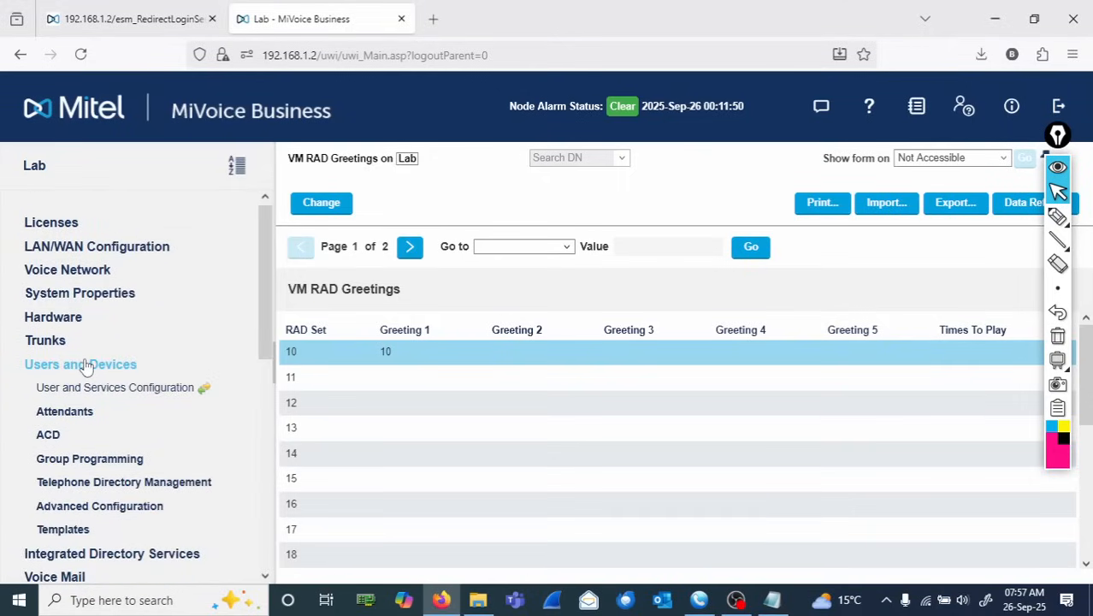
pyautogui.click(64, 462)
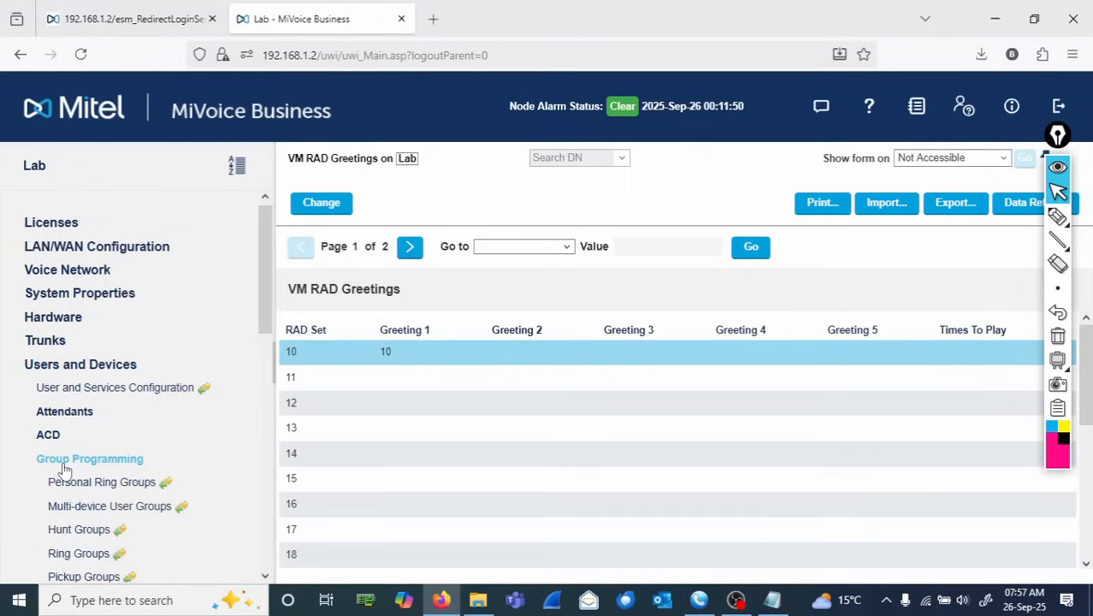
pyautogui.click(89, 536)
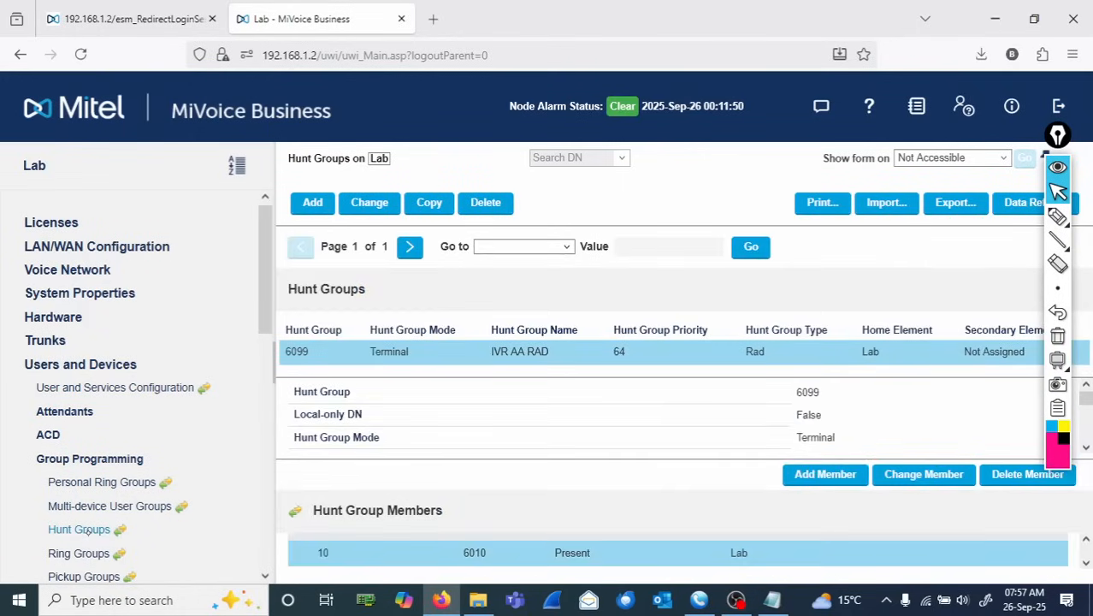
pyautogui.click(1058, 219)
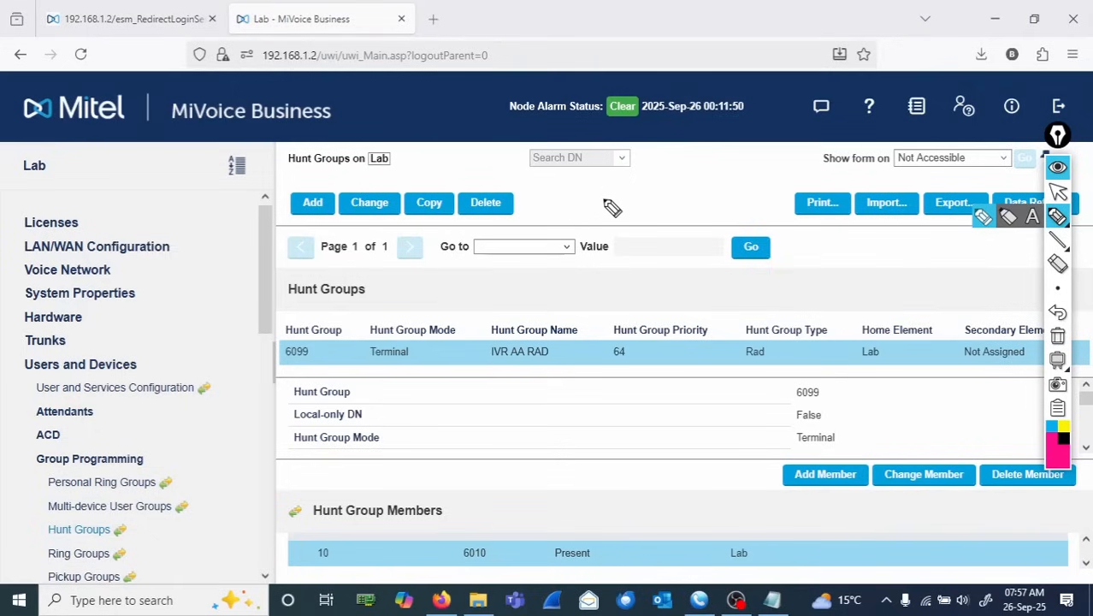
pyautogui.moveTo(617, 183)
pyautogui.mouseDown()
pyautogui.moveTo(620, 207)
pyautogui.moveTo(668, 204)
pyautogui.mouseUp()
pyautogui.moveTo(618, 255)
pyautogui.mouseDown()
pyautogui.moveTo(647, 272)
pyautogui.moveTo(717, 269)
pyautogui.mouseUp()
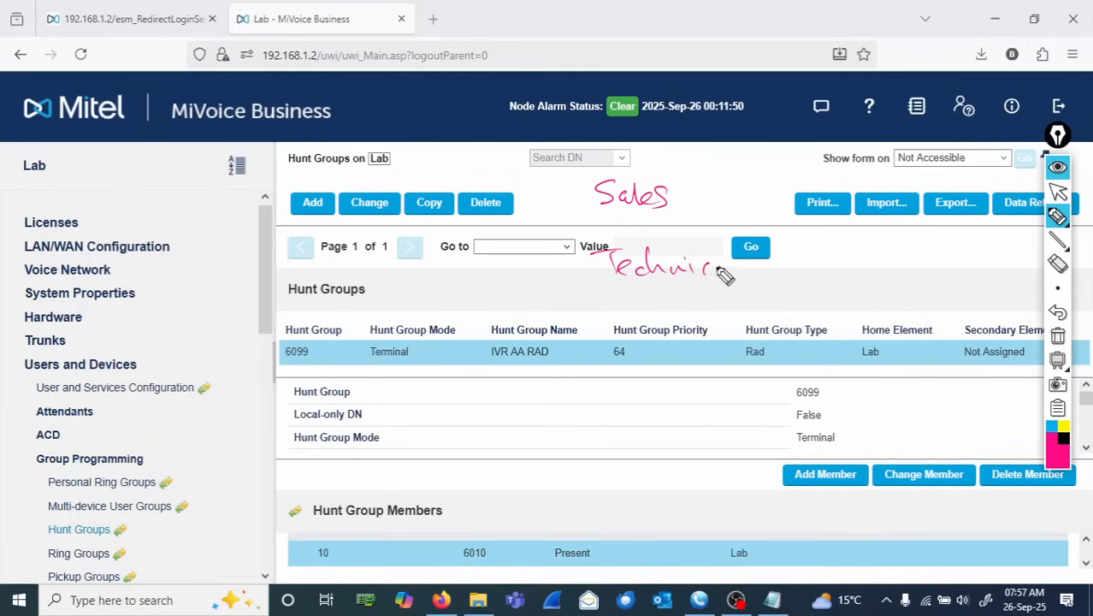
pyautogui.moveTo(536, 184)
pyautogui.mouseDown()
pyautogui.moveTo(541, 208)
pyautogui.moveTo(590, 196)
pyautogui.mouseUp()
pyautogui.moveTo(568, 205); pyautogui.dragTo(594, 211)
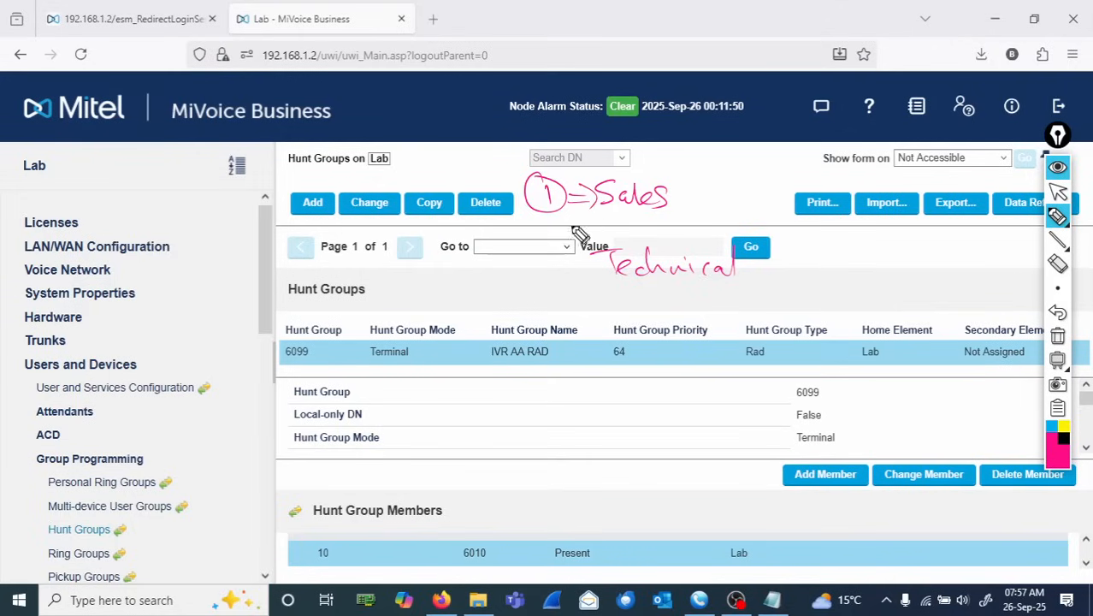
pyautogui.moveTo(530, 282)
pyautogui.mouseDown()
pyautogui.moveTo(554, 274)
pyautogui.moveTo(592, 292)
pyautogui.mouseUp()
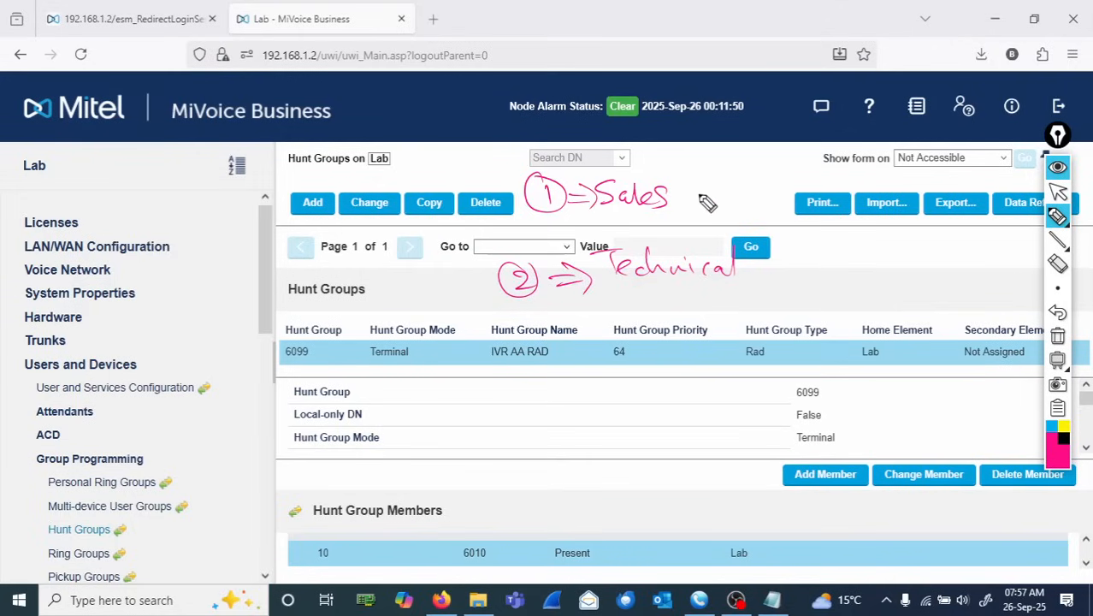
pyautogui.moveTo(698, 178)
pyautogui.mouseDown()
pyautogui.moveTo(697, 210)
pyautogui.moveTo(717, 195)
pyautogui.mouseUp()
pyautogui.moveTo(715, 178)
pyautogui.mouseDown()
pyautogui.moveTo(715, 211)
pyautogui.moveTo(739, 198)
pyautogui.mouseUp()
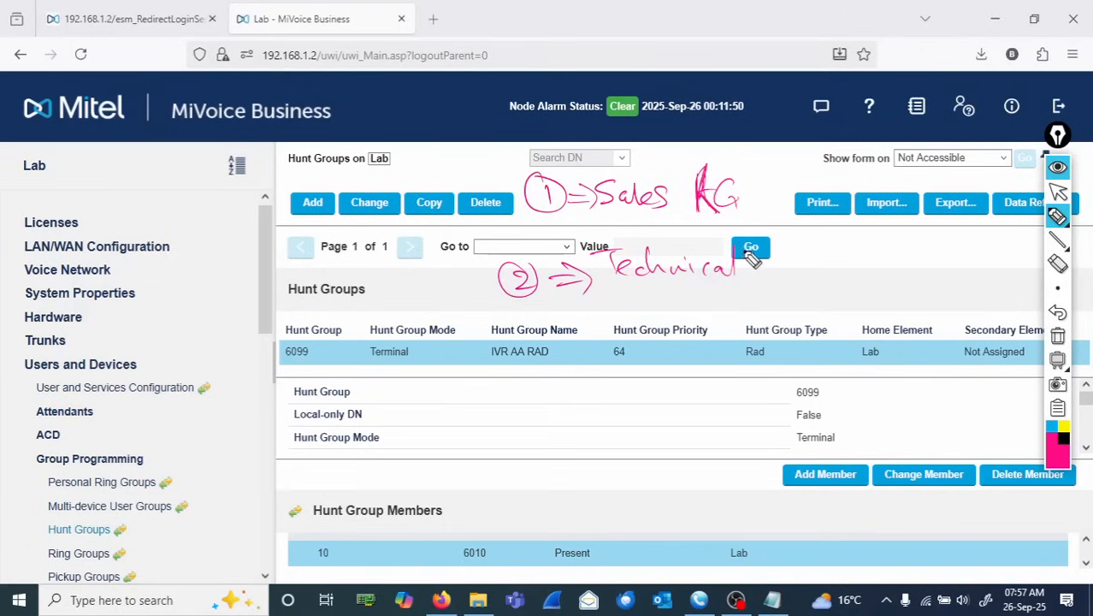
pyautogui.moveTo(767, 240)
pyautogui.mouseDown()
pyautogui.moveTo(760, 275)
pyautogui.moveTo(818, 281)
pyautogui.mouseUp()
pyautogui.moveTo(830, 231); pyautogui.dragTo(841, 291)
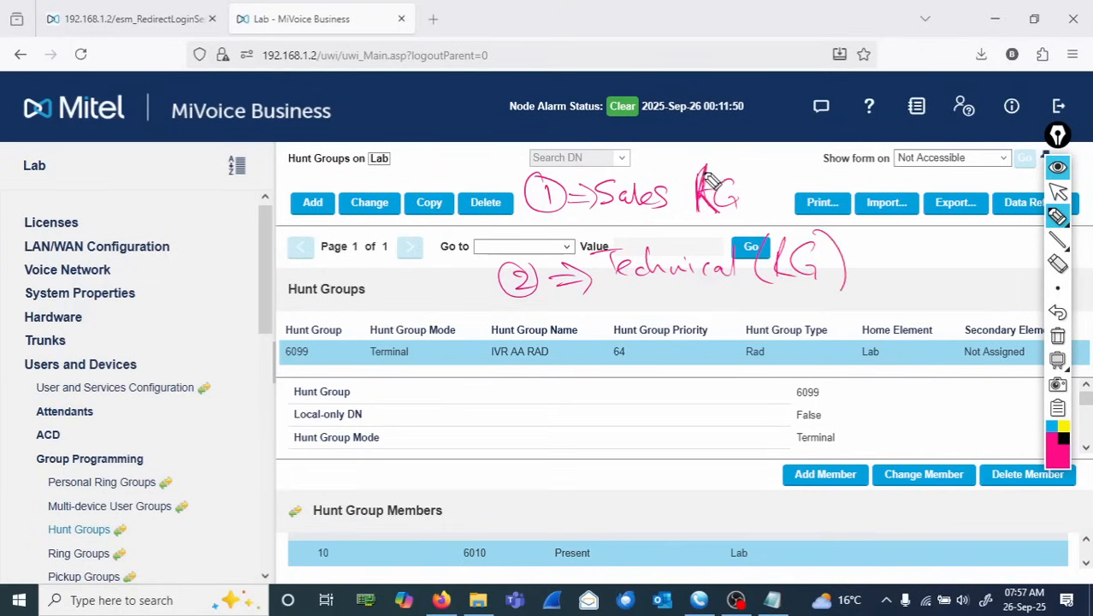
pyautogui.moveTo(703, 159); pyautogui.dragTo(706, 226)
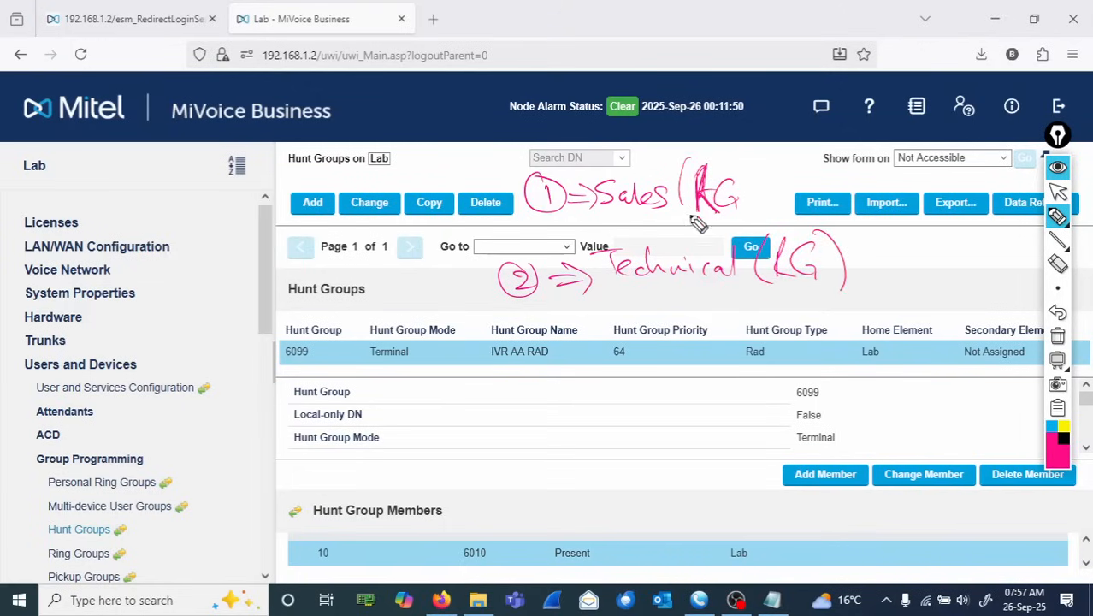
pyautogui.moveTo(732, 152); pyautogui.dragTo(737, 225)
pyautogui.click(1058, 218)
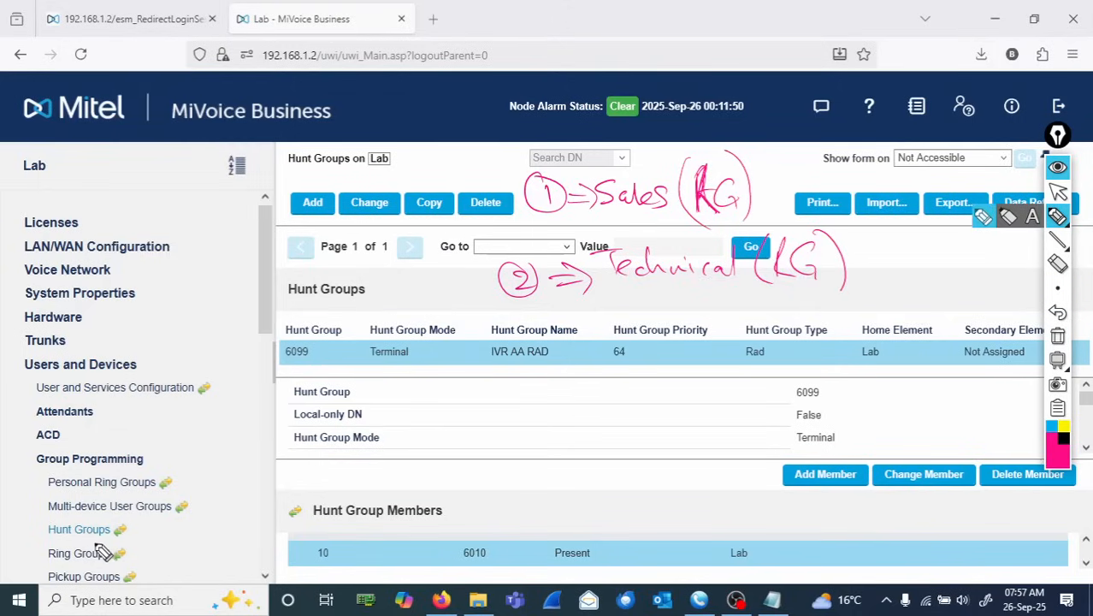
# - Open the Ring Groups form under group programming
pyautogui.click(1058, 192)
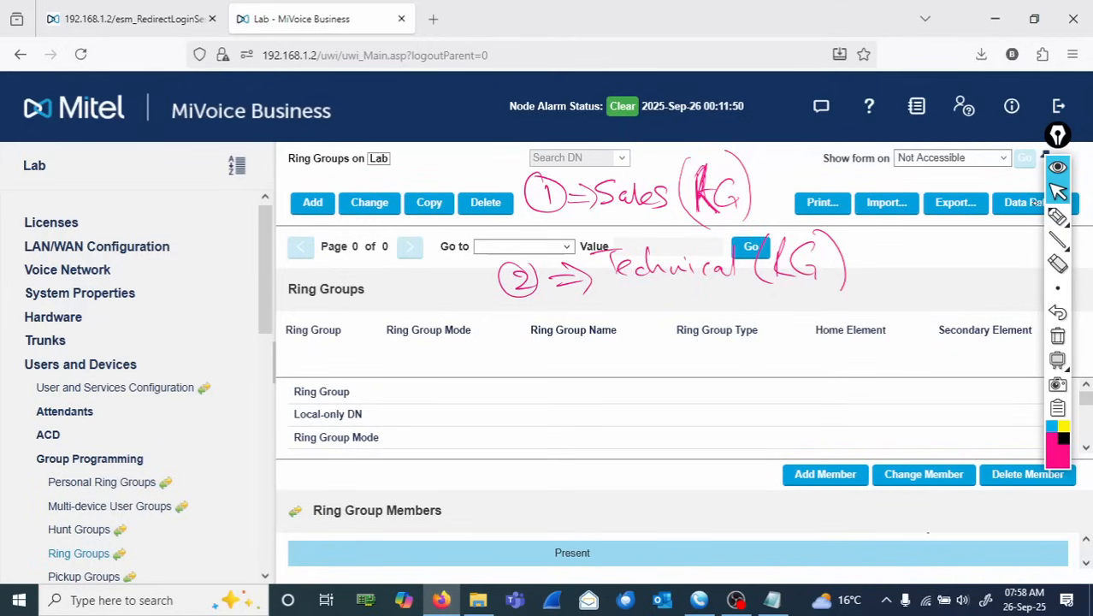
pyautogui.moveTo(1057, 221)
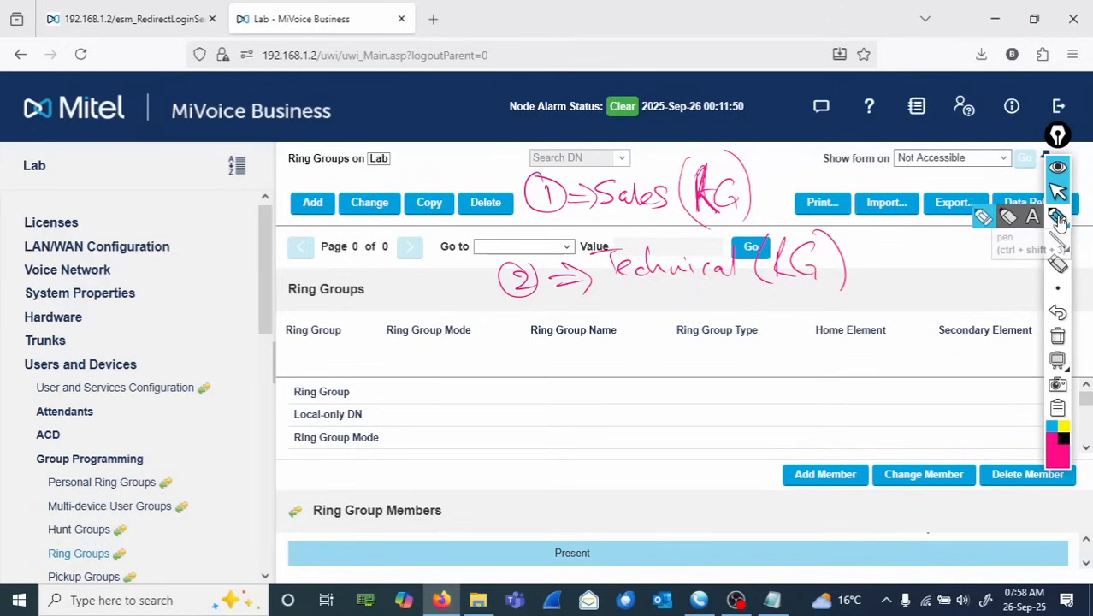
pyautogui.click(1057, 218)
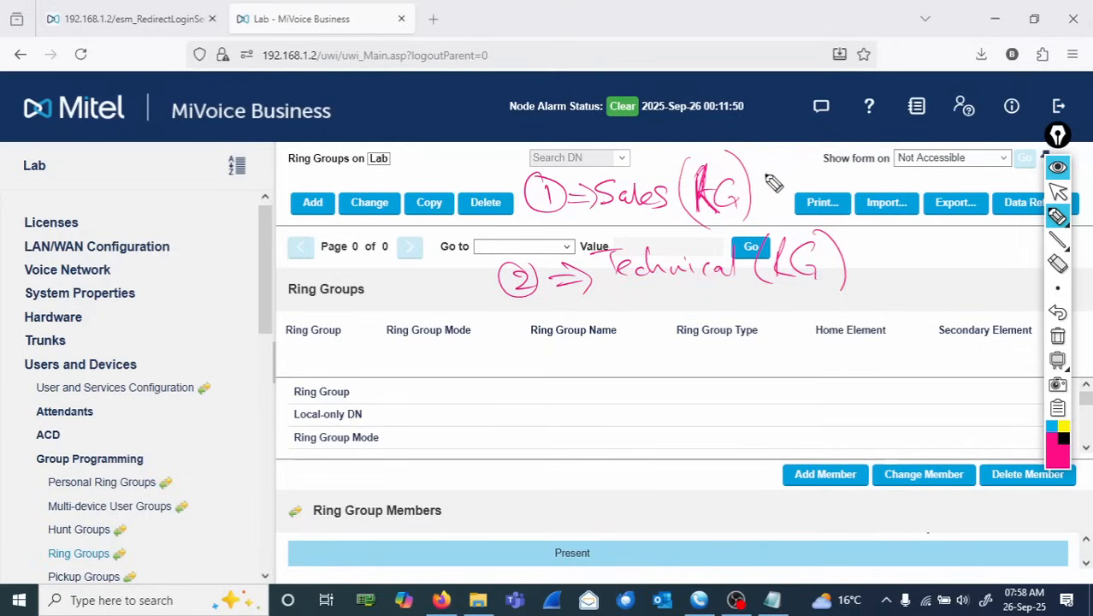
pyautogui.moveTo(765, 175)
pyautogui.mouseDown()
pyautogui.moveTo(761, 190)
pyautogui.moveTo(803, 194)
pyautogui.mouseUp()
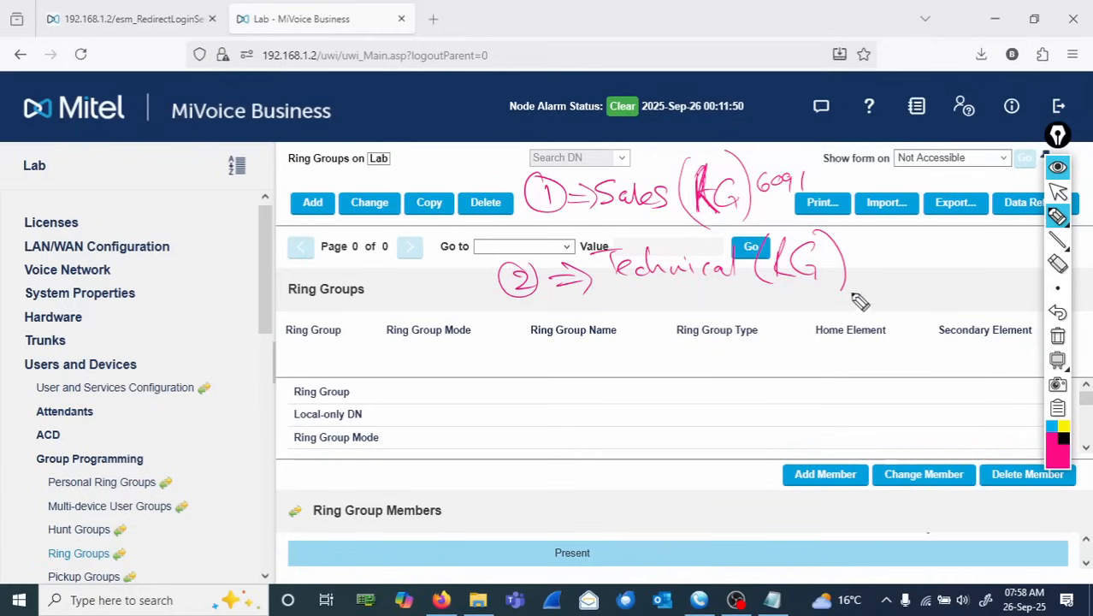
pyautogui.moveTo(873, 255)
pyautogui.mouseDown()
pyautogui.moveTo(865, 266)
pyautogui.moveTo(892, 258)
pyautogui.moveTo(936, 273)
pyautogui.mouseUp()
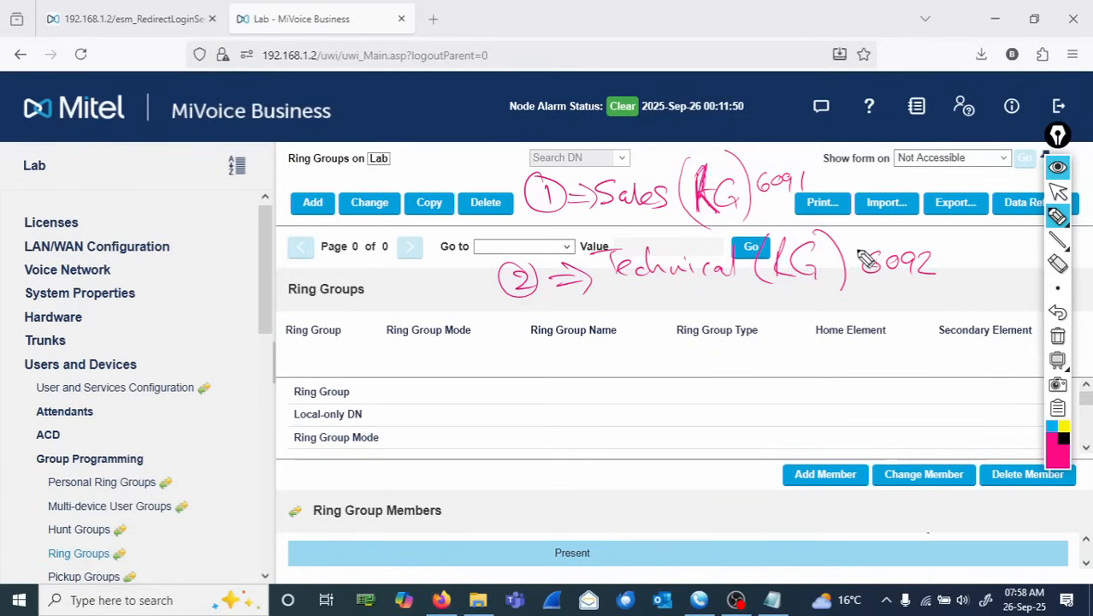
pyautogui.moveTo(855, 250); pyautogui.dragTo(879, 287)
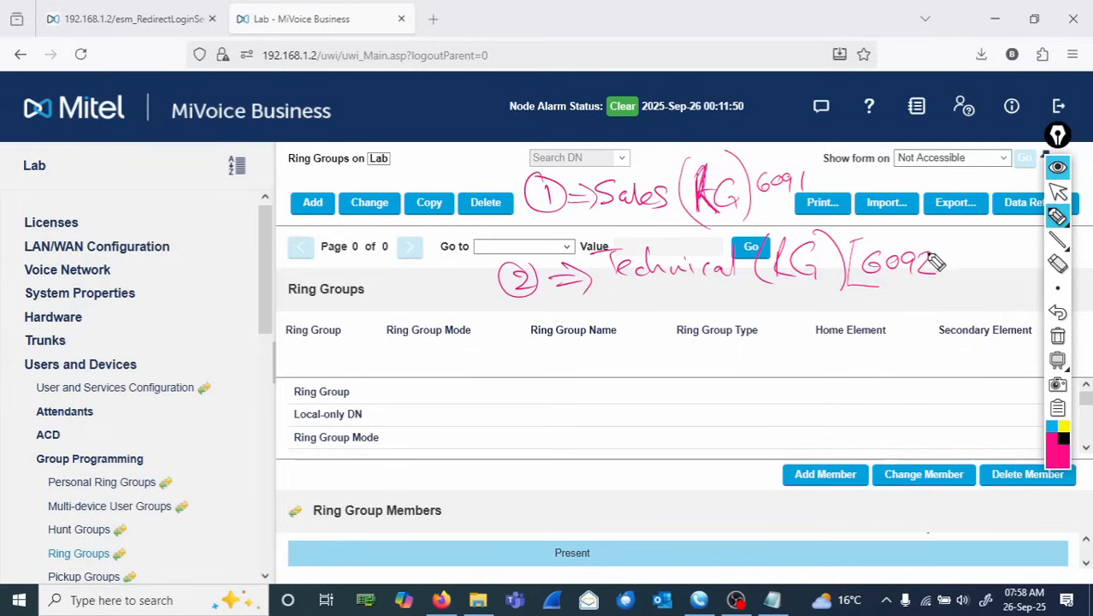
pyautogui.moveTo(925, 240)
pyautogui.mouseDown()
pyautogui.moveTo(953, 265)
pyautogui.moveTo(931, 276)
pyautogui.mouseUp()
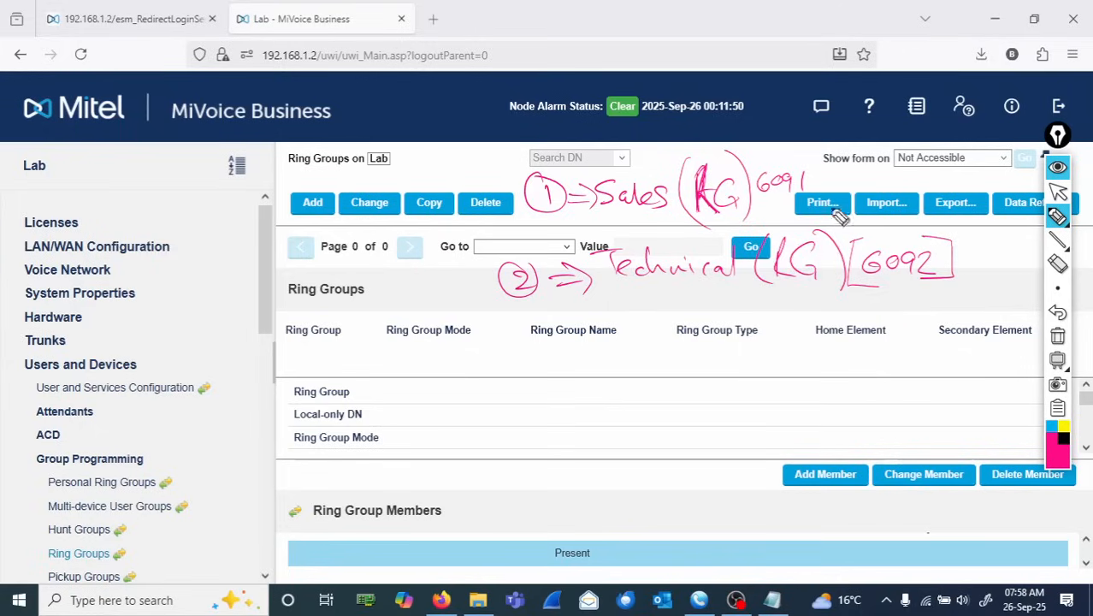
pyautogui.moveTo(796, 157)
pyautogui.mouseDown()
pyautogui.moveTo(831, 168)
pyautogui.moveTo(826, 197)
pyautogui.mouseUp()
pyautogui.moveTo(759, 163); pyautogui.dragTo(753, 198)
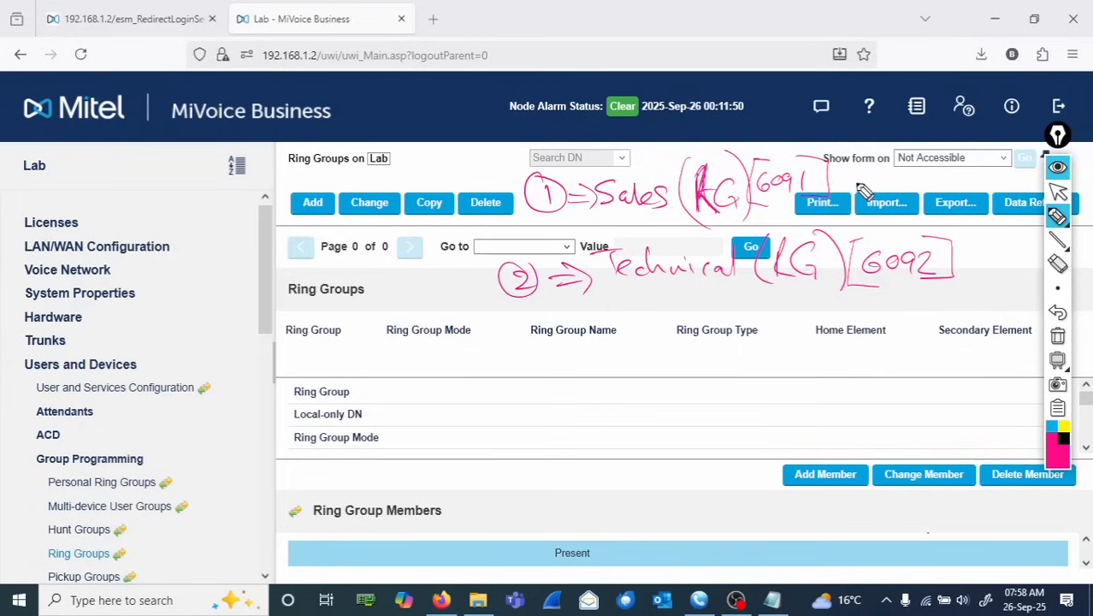
pyautogui.moveTo(691, 304)
pyautogui.mouseDown()
pyautogui.moveTo(696, 295)
pyautogui.moveTo(787, 308)
pyautogui.moveTo(828, 297)
pyautogui.mouseUp()
pyautogui.moveTo(735, 342); pyautogui.dragTo(802, 363)
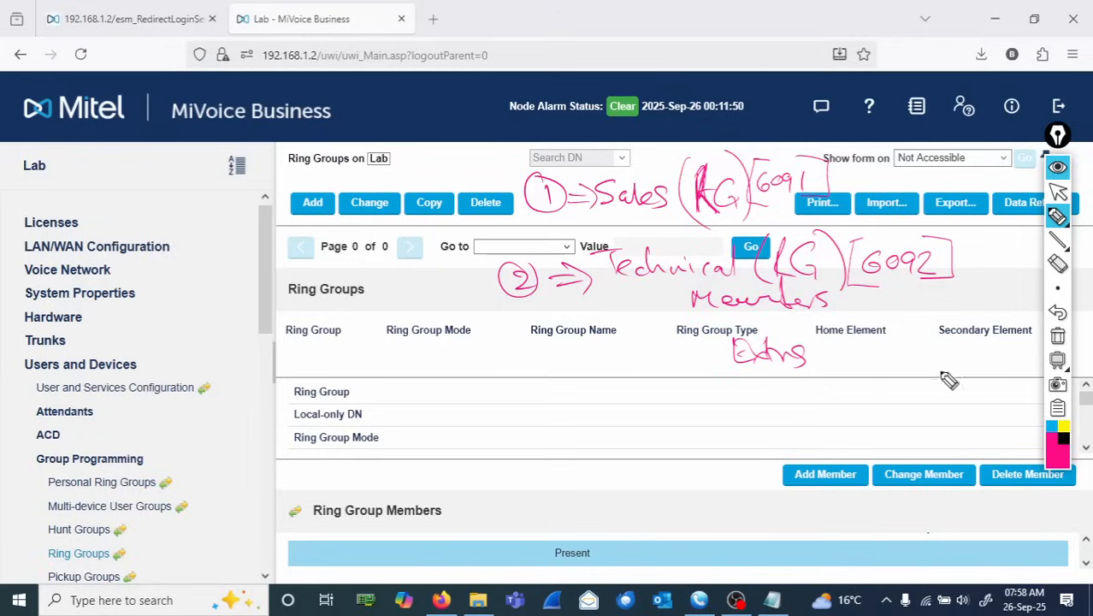
pyautogui.click(1057, 341)
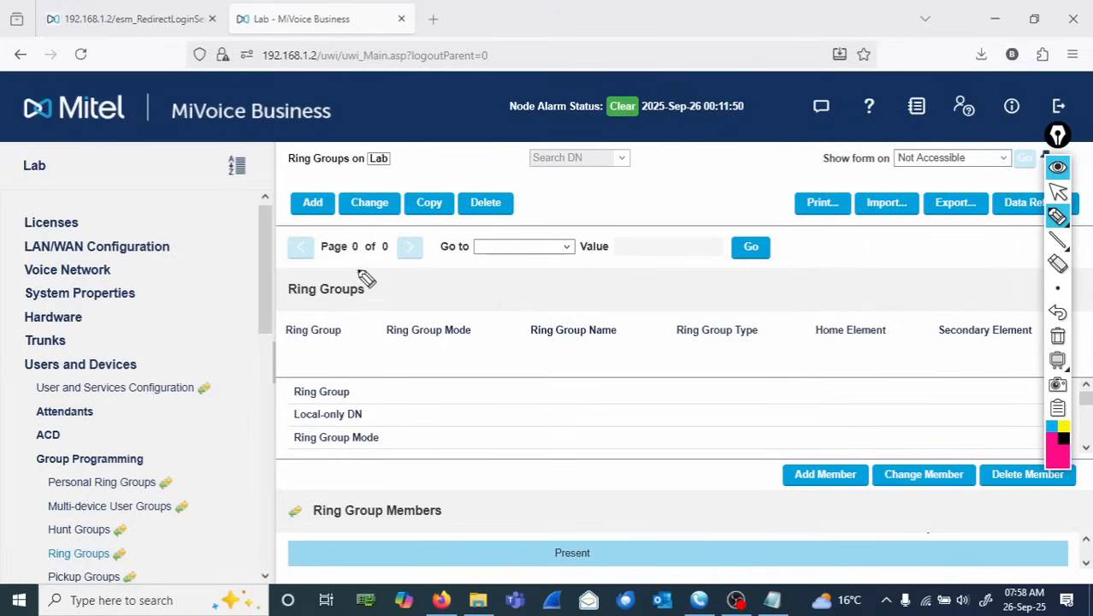
pyautogui.click(1057, 191)
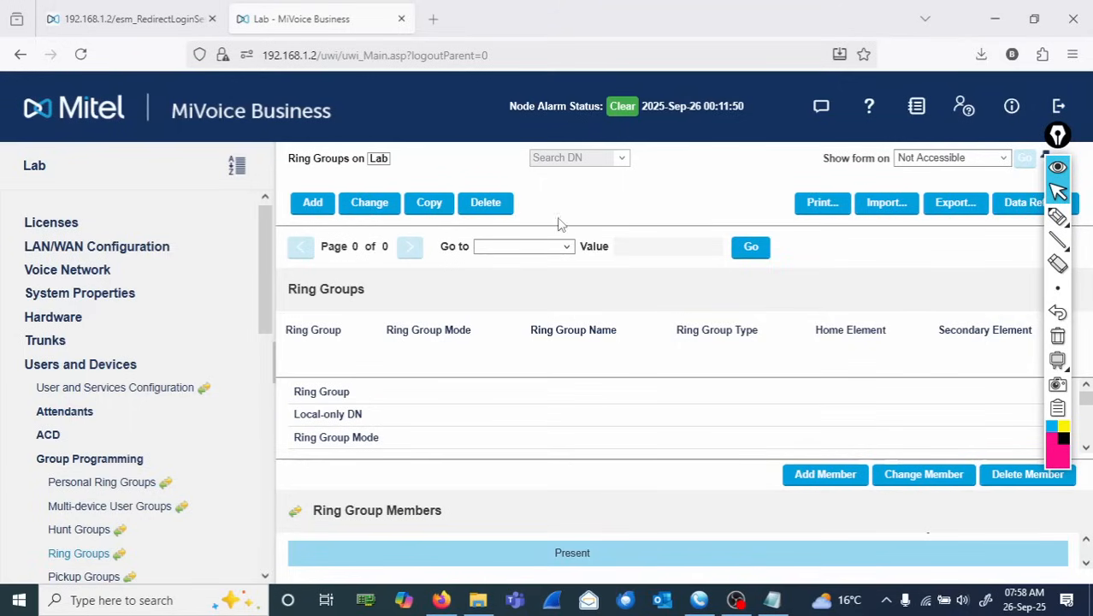
# - Add ring group 6091 named Sales RG with Ring All mode and save it
pyautogui.click(311, 205)
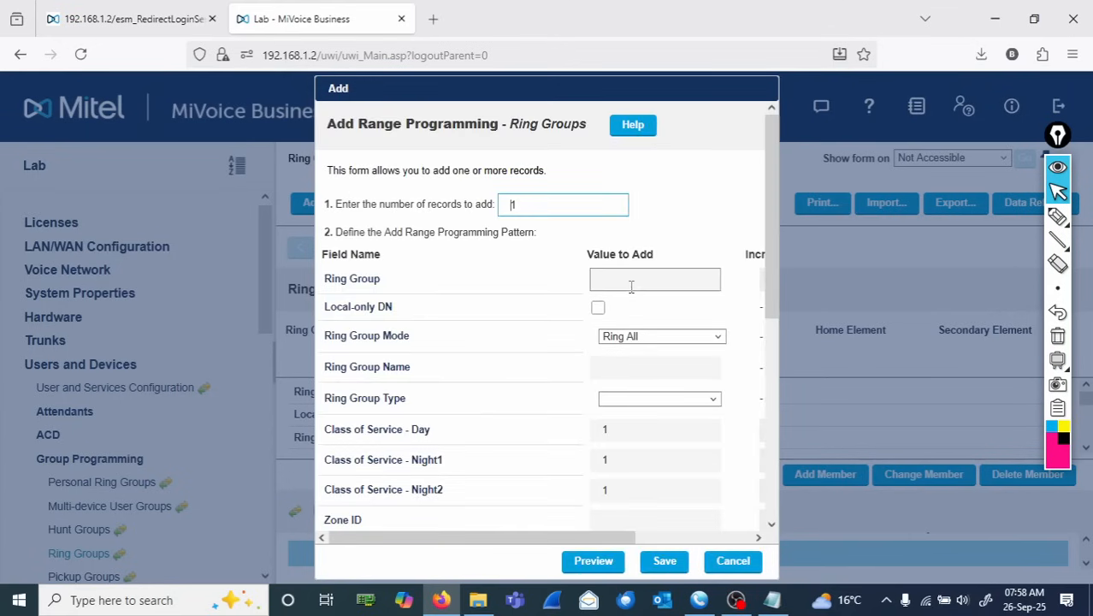
pyautogui.click(630, 285)
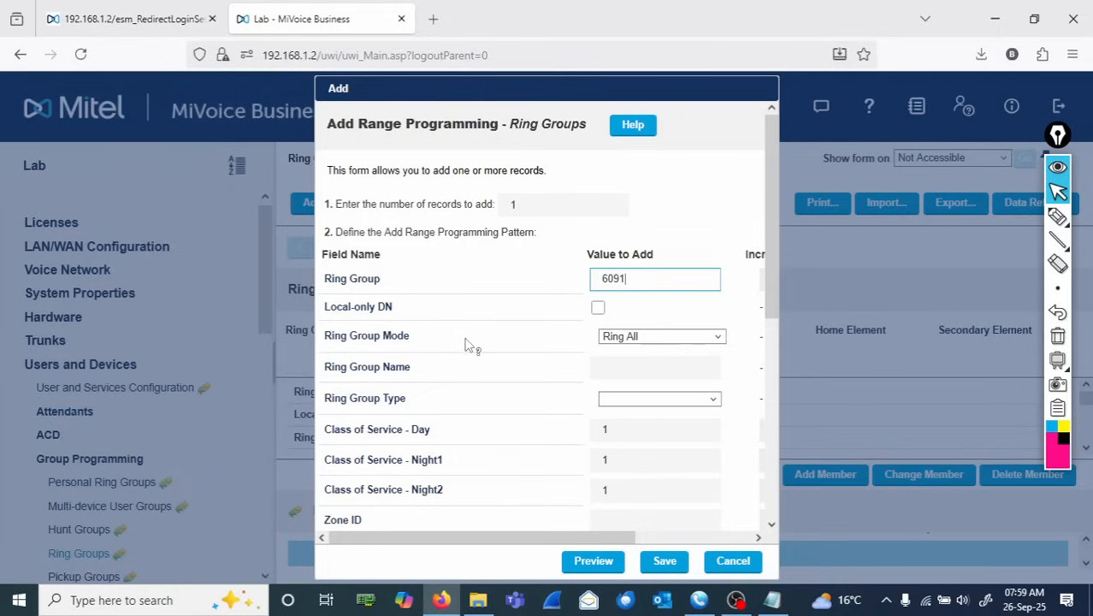
pyautogui.tripleClick(332, 341)
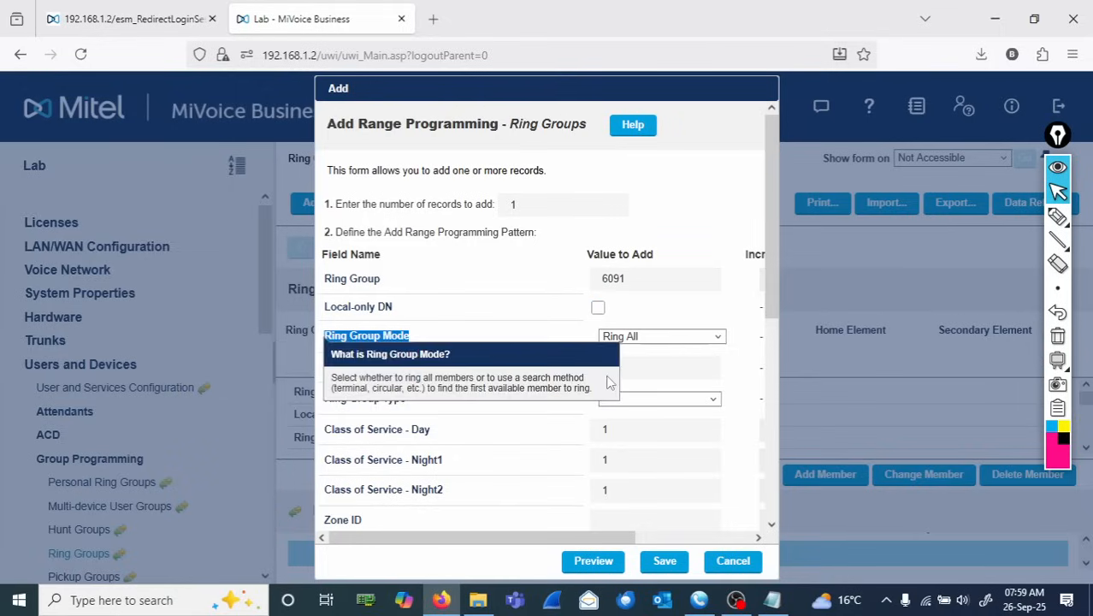
pyautogui.click(672, 339)
pyautogui.click(769, 304)
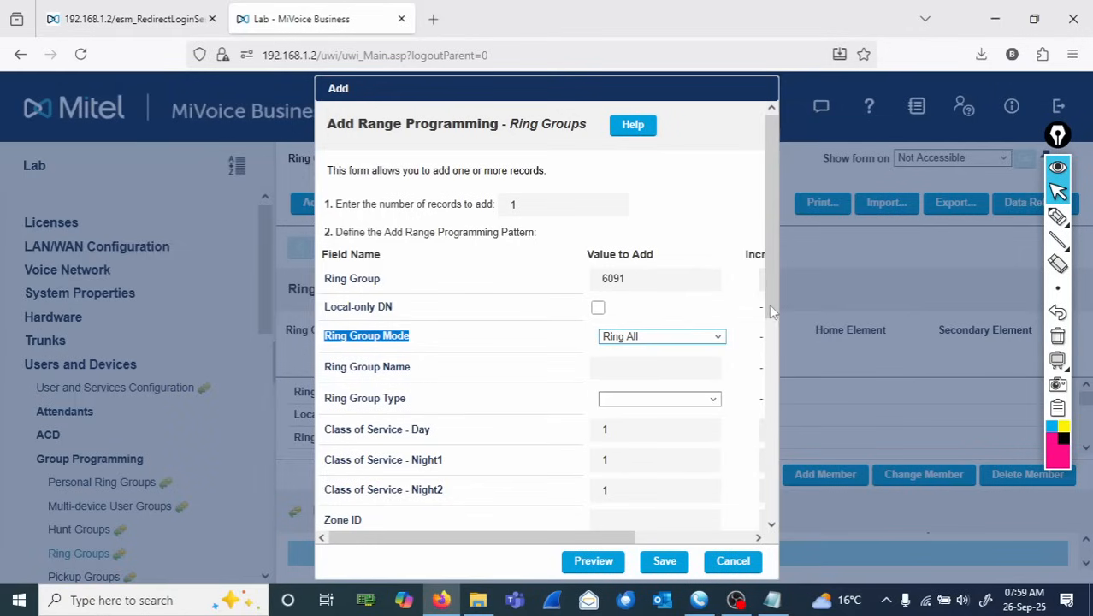
pyautogui.moveTo(768, 304); pyautogui.dragTo(769, 385)
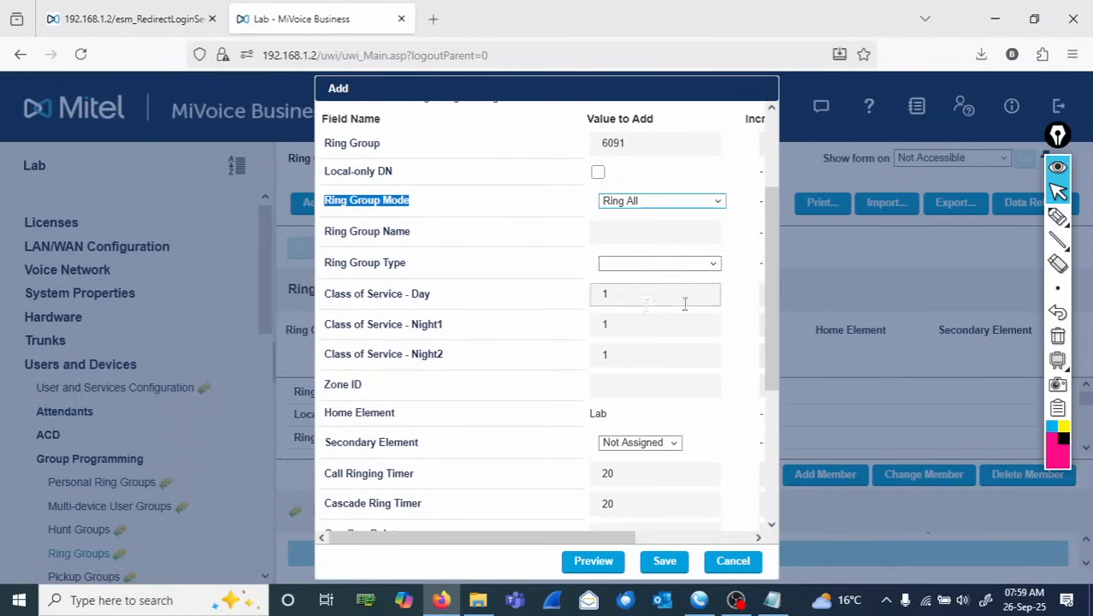
pyautogui.moveTo(775, 309); pyautogui.dragTo(683, 285)
pyautogui.click(621, 247)
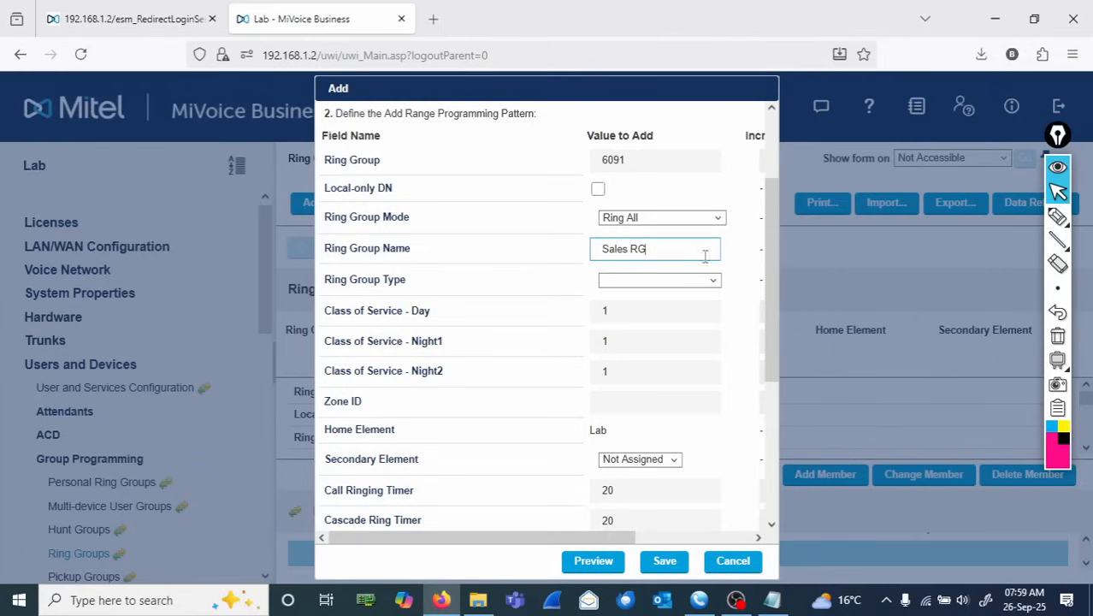
pyautogui.moveTo(773, 304); pyautogui.dragTo(776, 468)
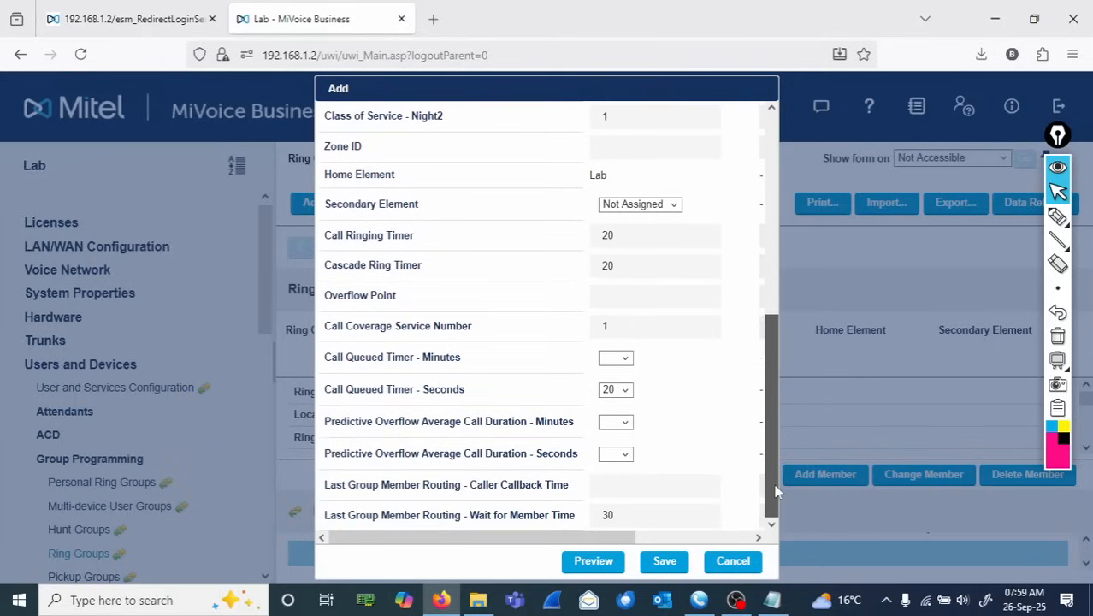
pyautogui.click(660, 561)
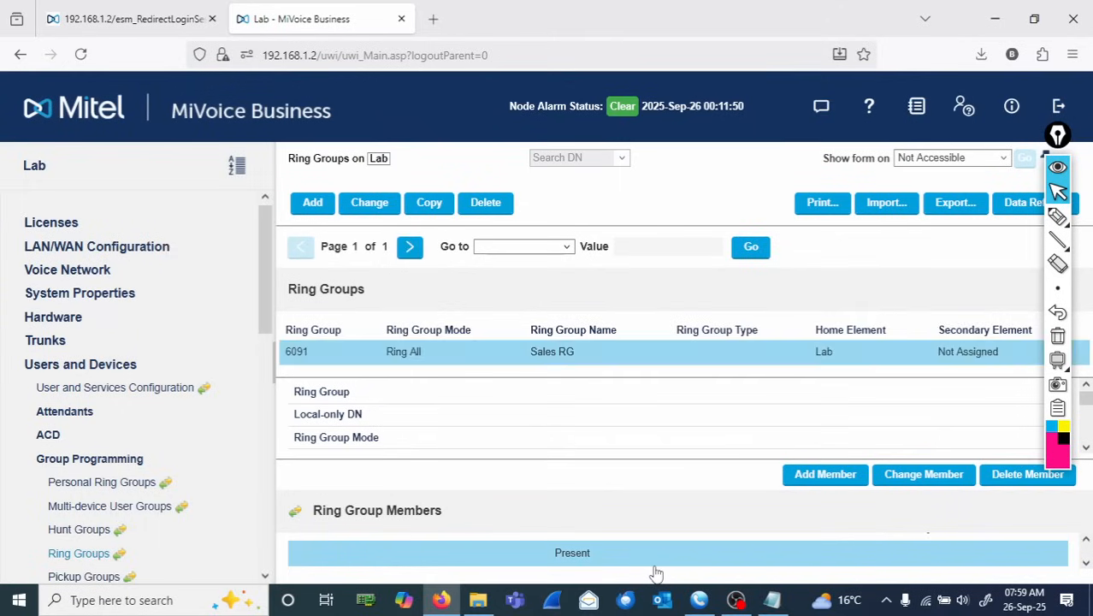
# - Add extension 2001 as a present member of the Sales RG ring group
pyautogui.click(825, 475)
pyautogui.click(452, 283)
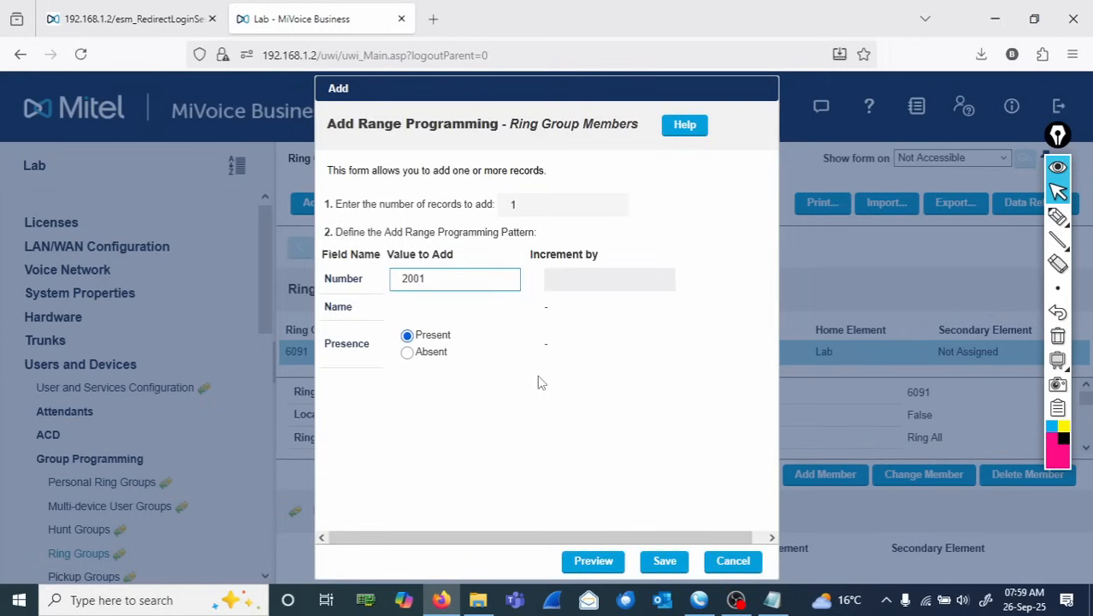
pyautogui.click(664, 560)
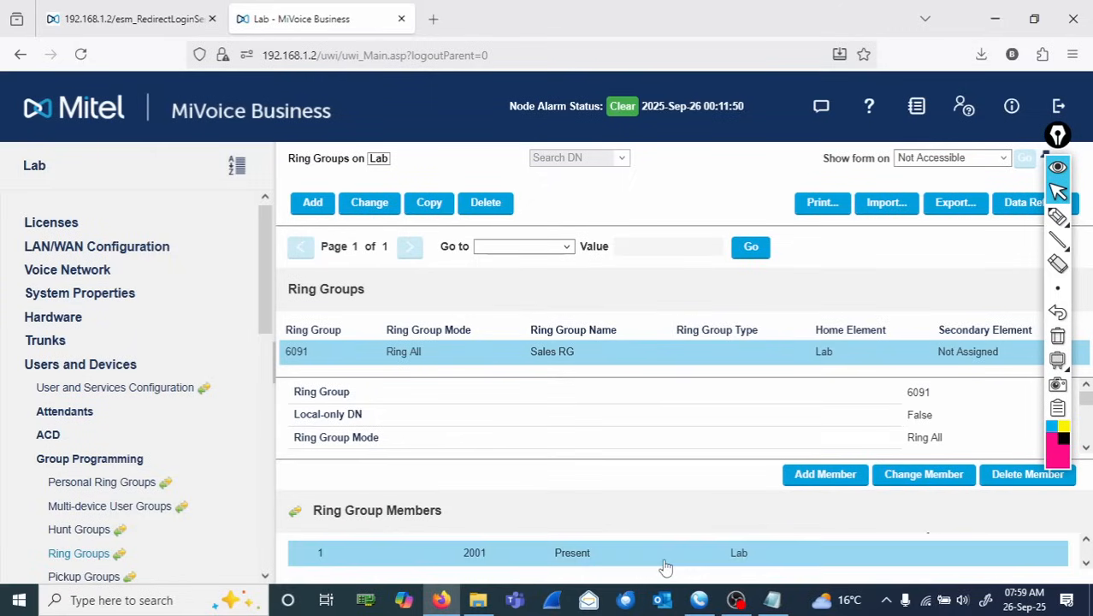
# - Add ring group 6092 named Technical RG with Ring All mode and save it
pyautogui.click(311, 208)
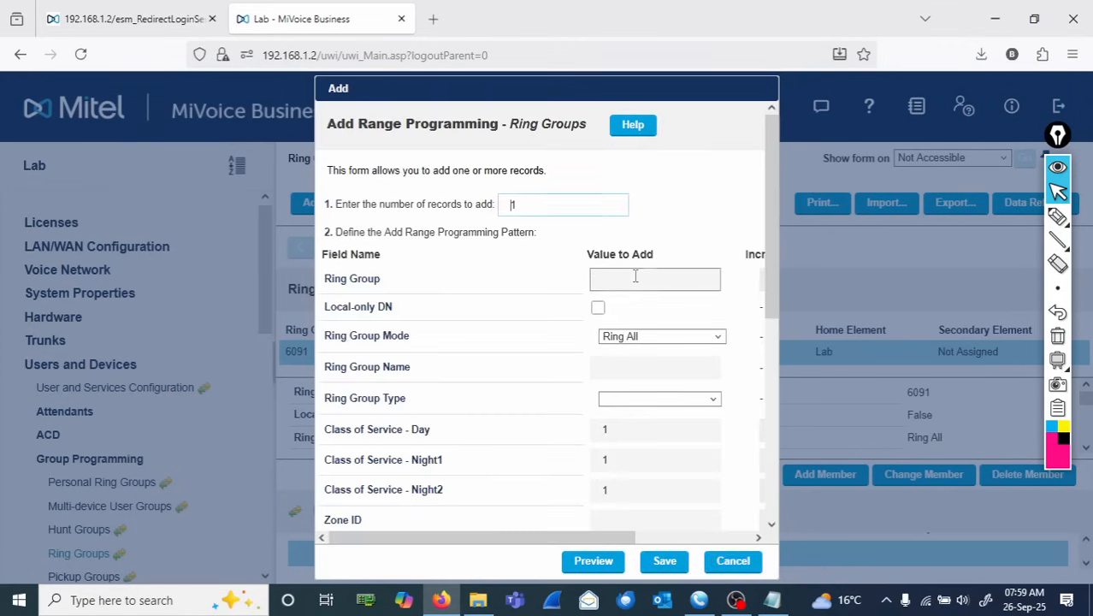
pyautogui.click(633, 278)
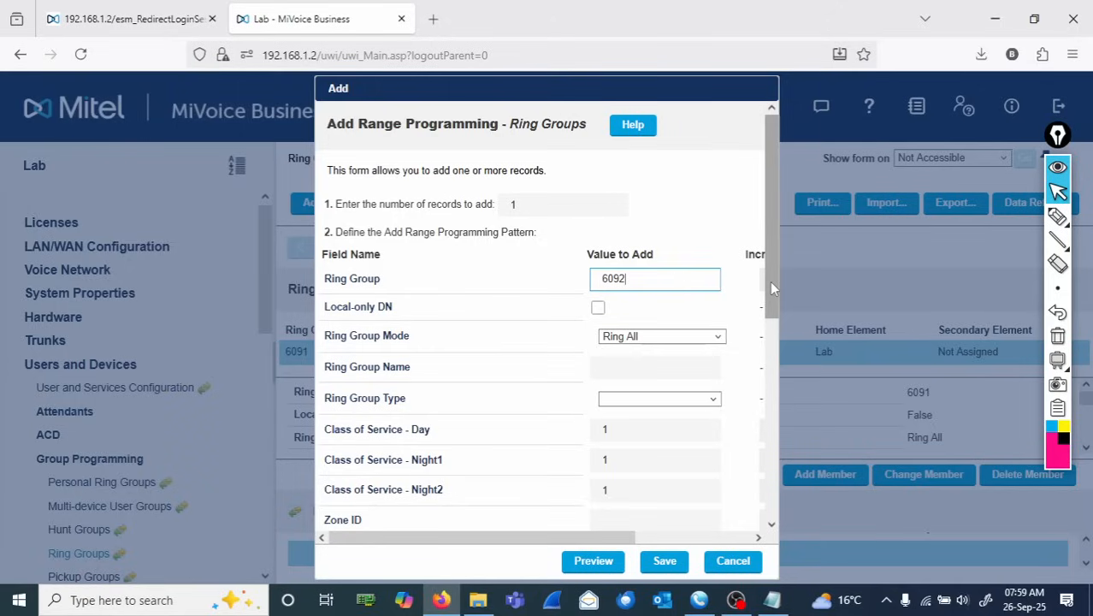
pyautogui.click(655, 336)
pyautogui.click(409, 344)
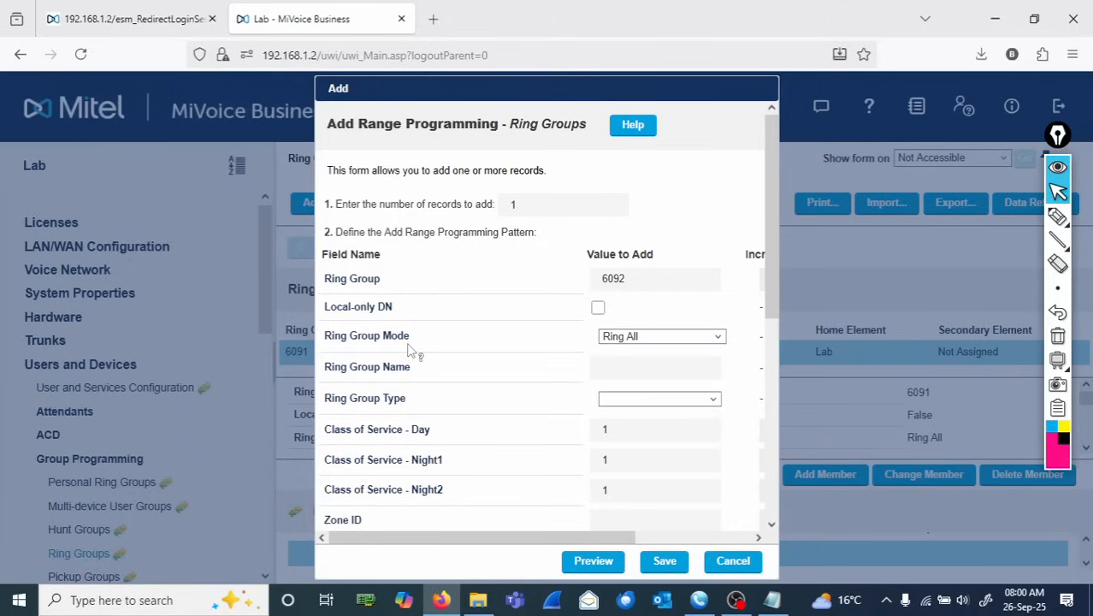
pyautogui.moveTo(410, 340); pyautogui.dragTo(319, 340)
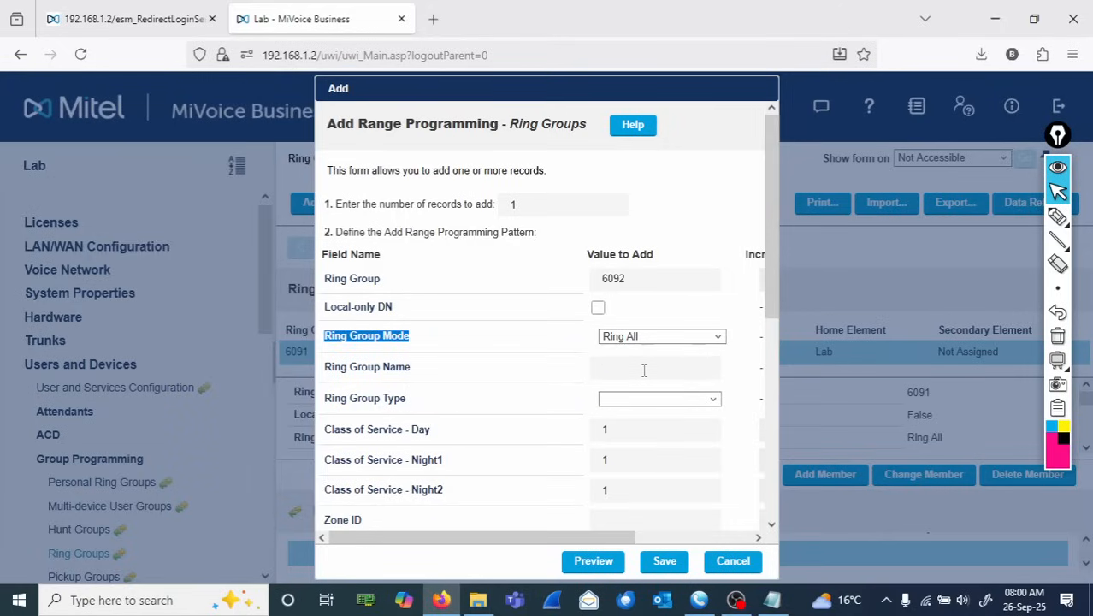
pyautogui.click(644, 370)
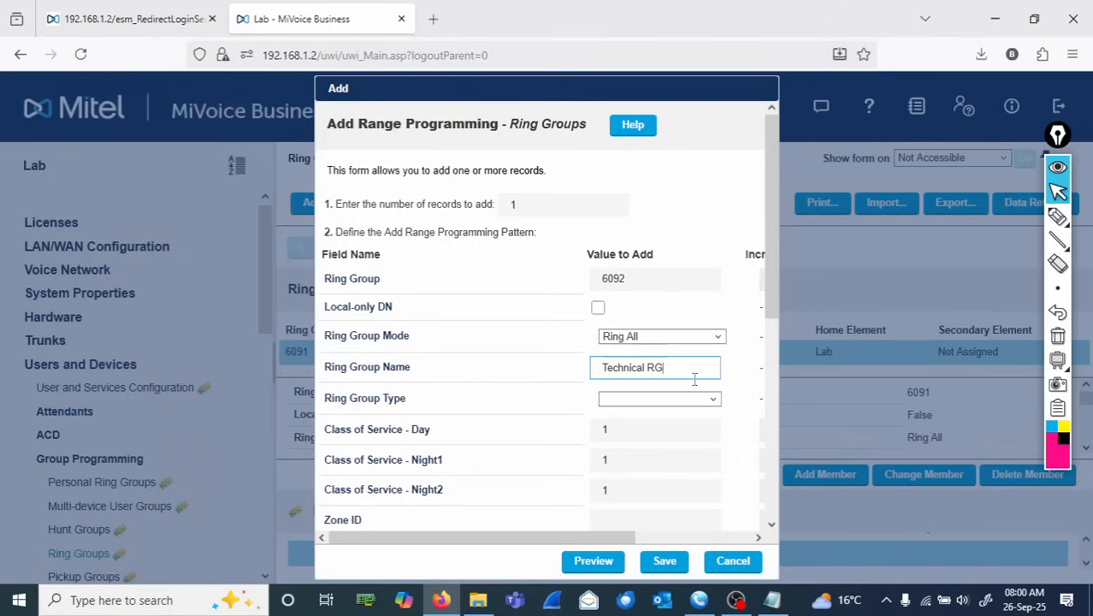
pyautogui.moveTo(771, 298); pyautogui.dragTo(773, 434)
pyautogui.scroll(-3, 744, 441)
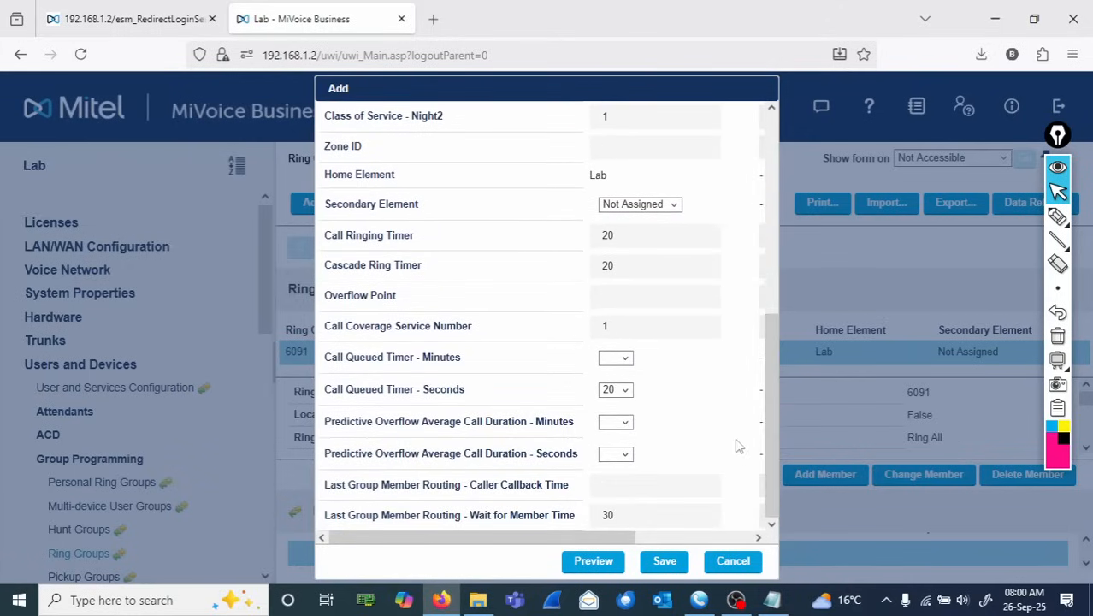
pyautogui.moveTo(766, 423); pyautogui.dragTo(780, 262)
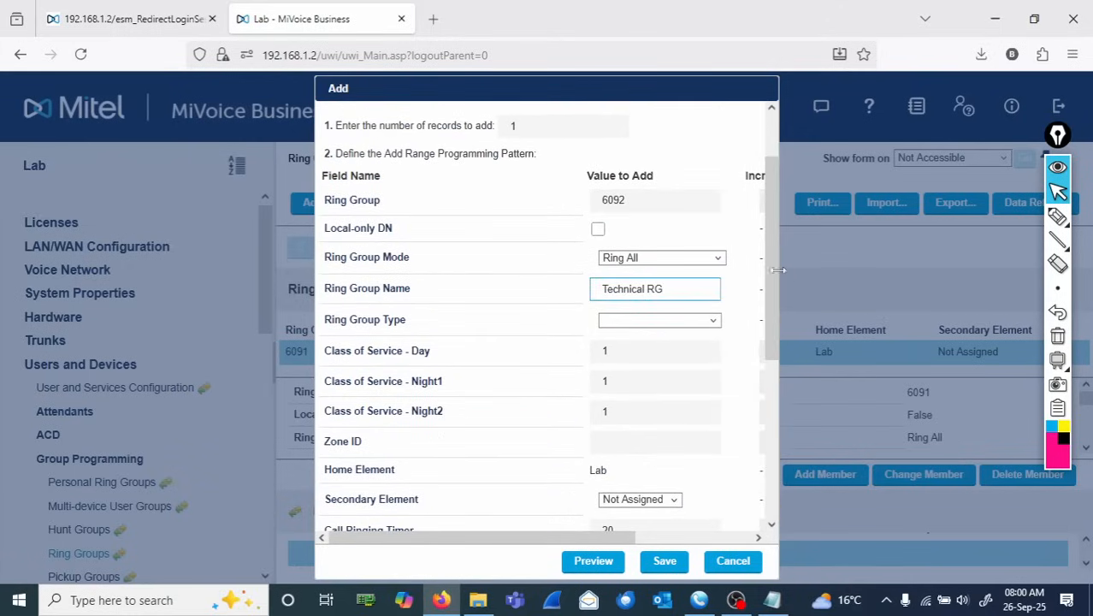
pyautogui.click(723, 259)
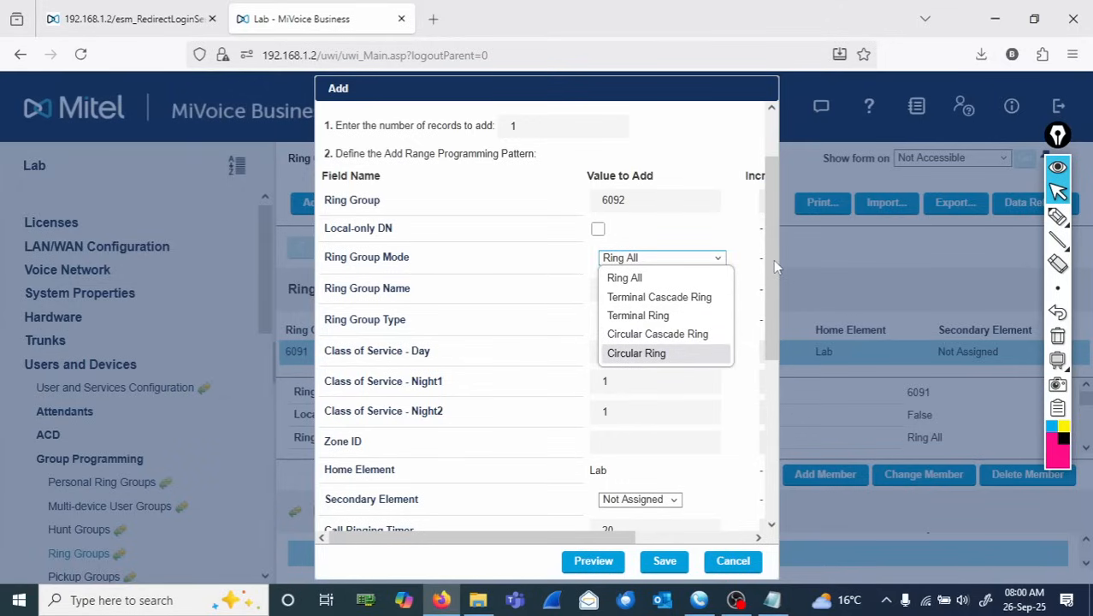
pyautogui.click(591, 265)
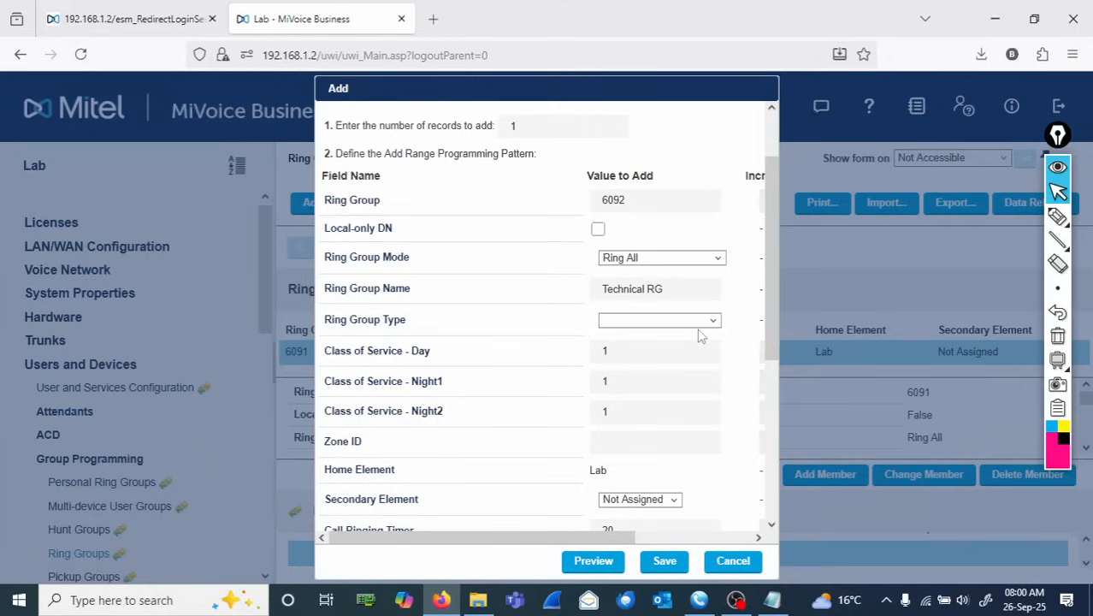
pyautogui.scroll(-5, 769, 328)
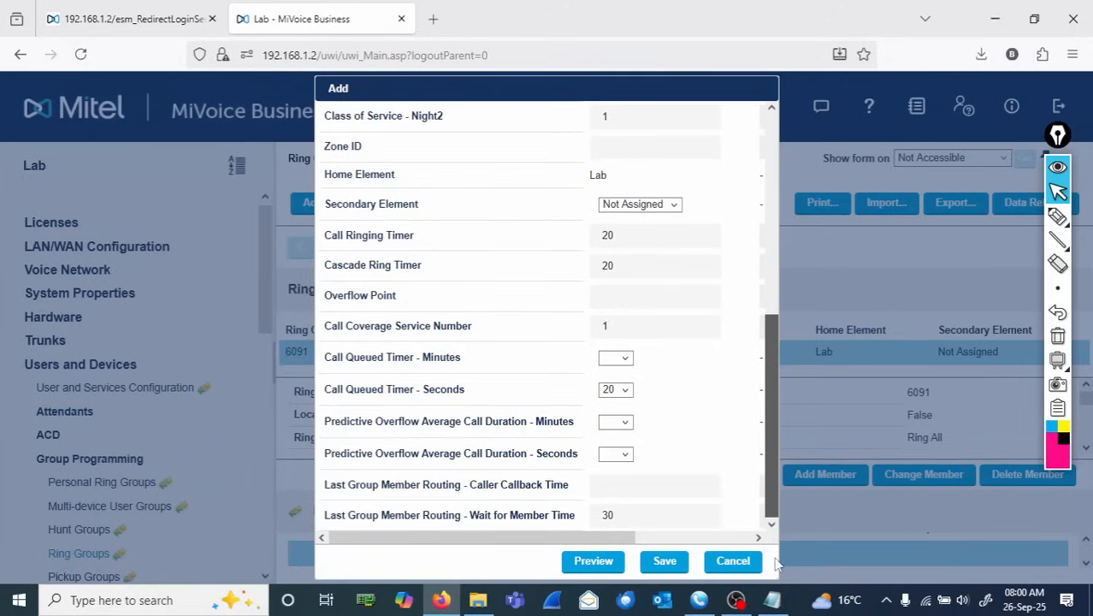
pyautogui.click(666, 562)
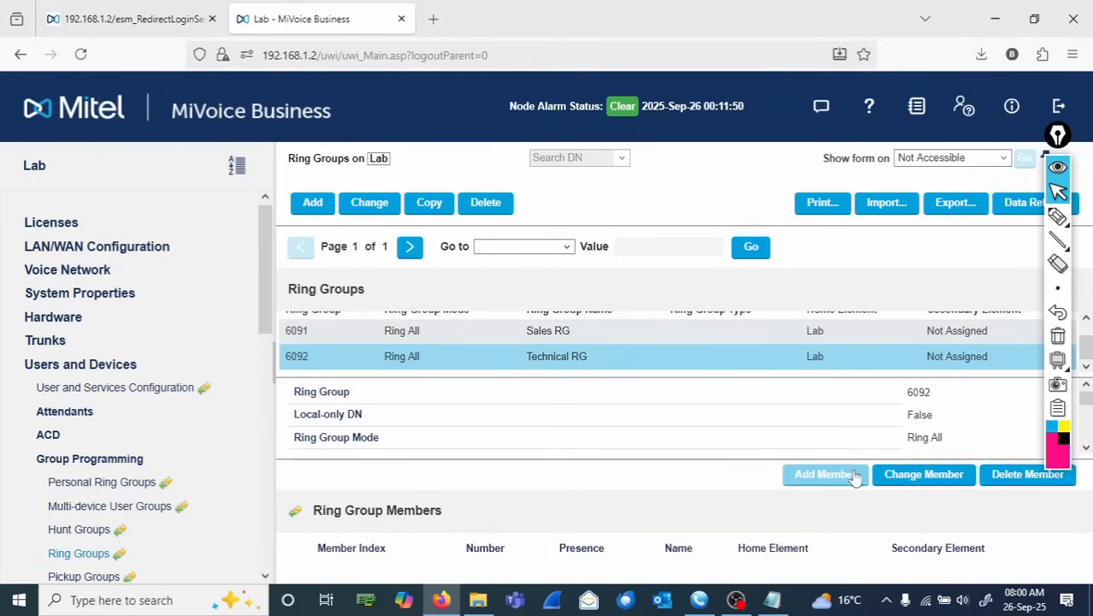
# - Add extension 2001 as a present member of the Technical RG ring group
pyautogui.click(825, 475)
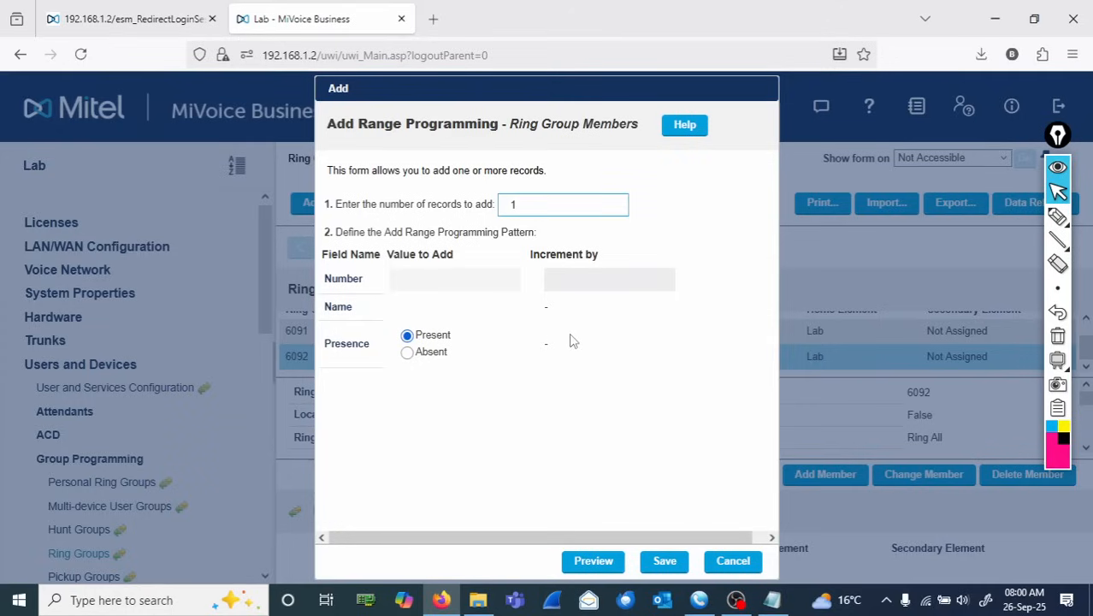
pyautogui.click(458, 282)
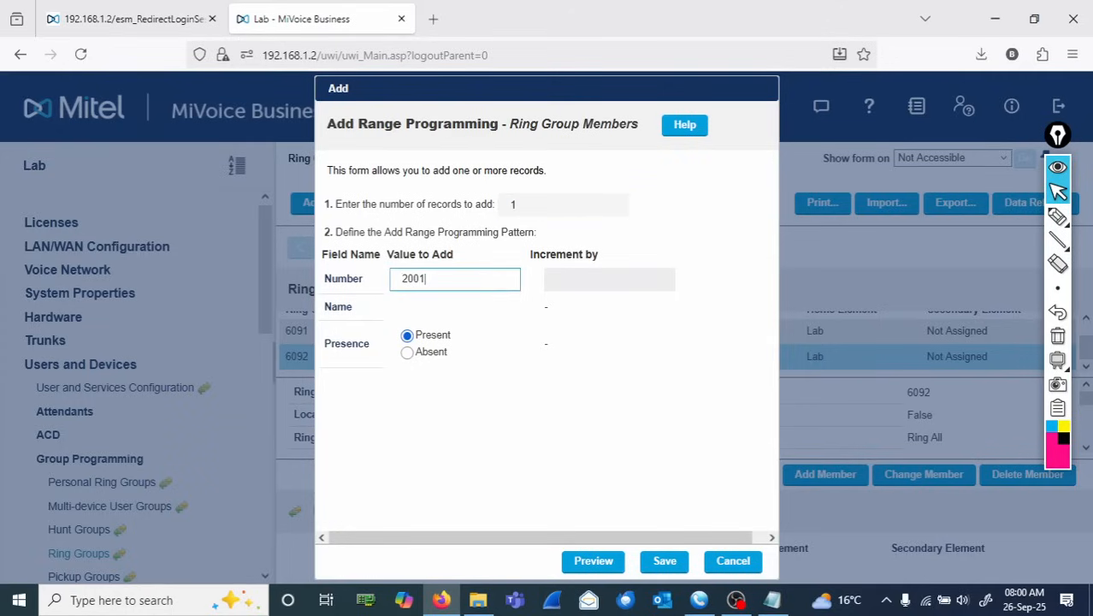
pyautogui.click(664, 561)
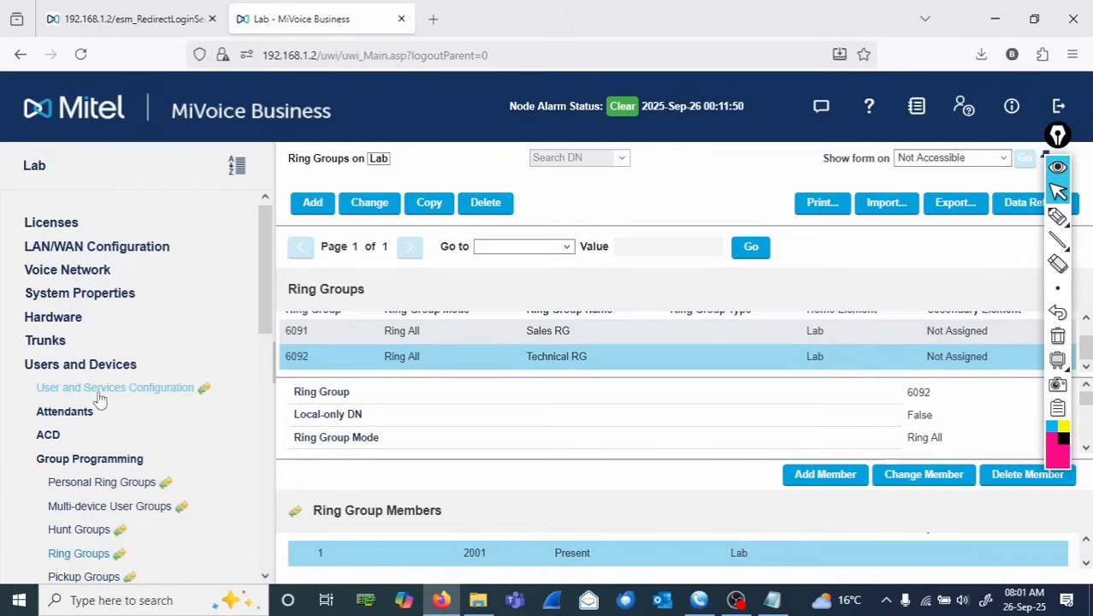
# - Open the ACD Agent Skill Groups form under ACD
pyautogui.click(96, 462)
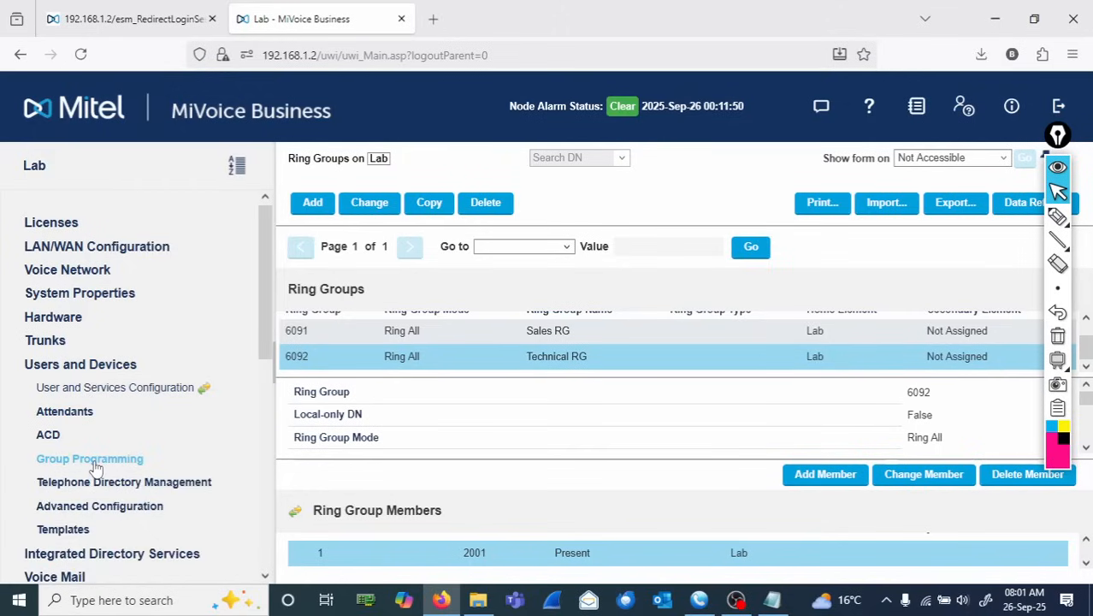
pyautogui.click(49, 435)
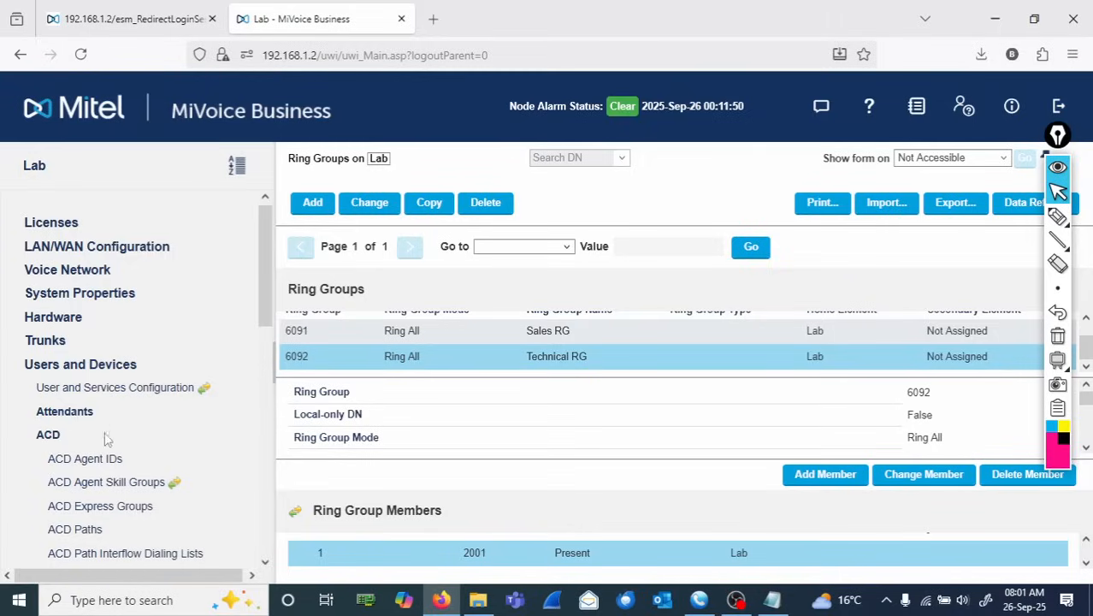
pyautogui.click(107, 483)
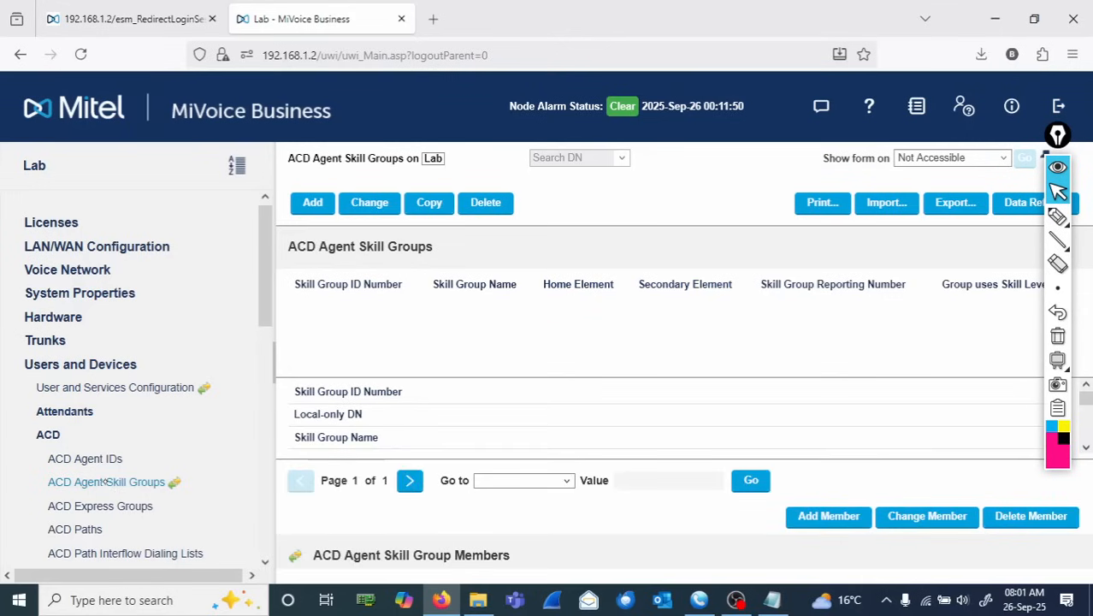
pyautogui.moveTo(1059, 366)
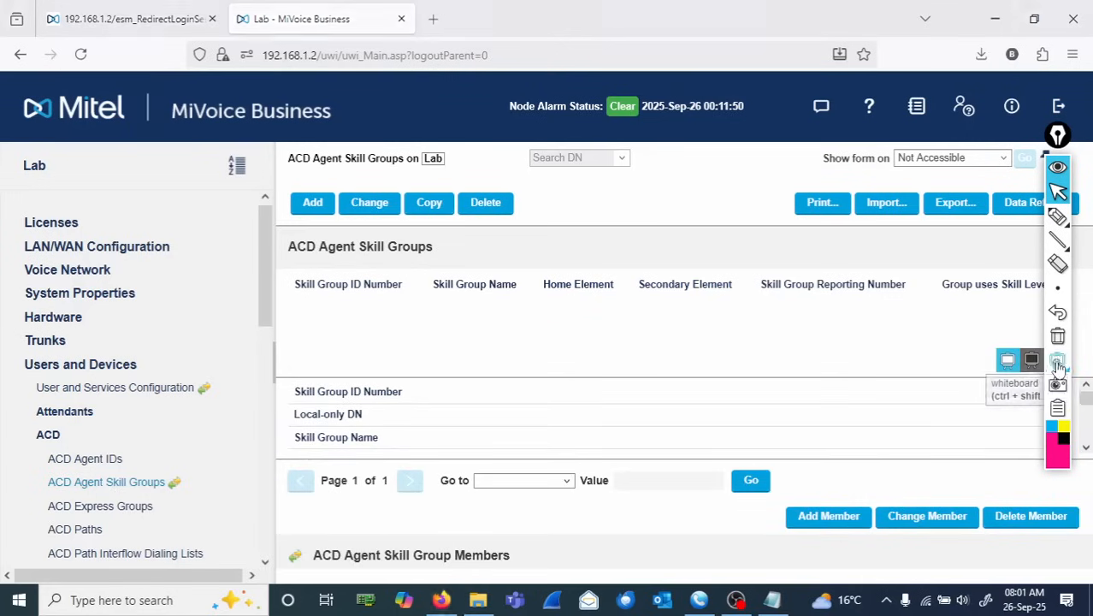
pyautogui.click(1058, 361)
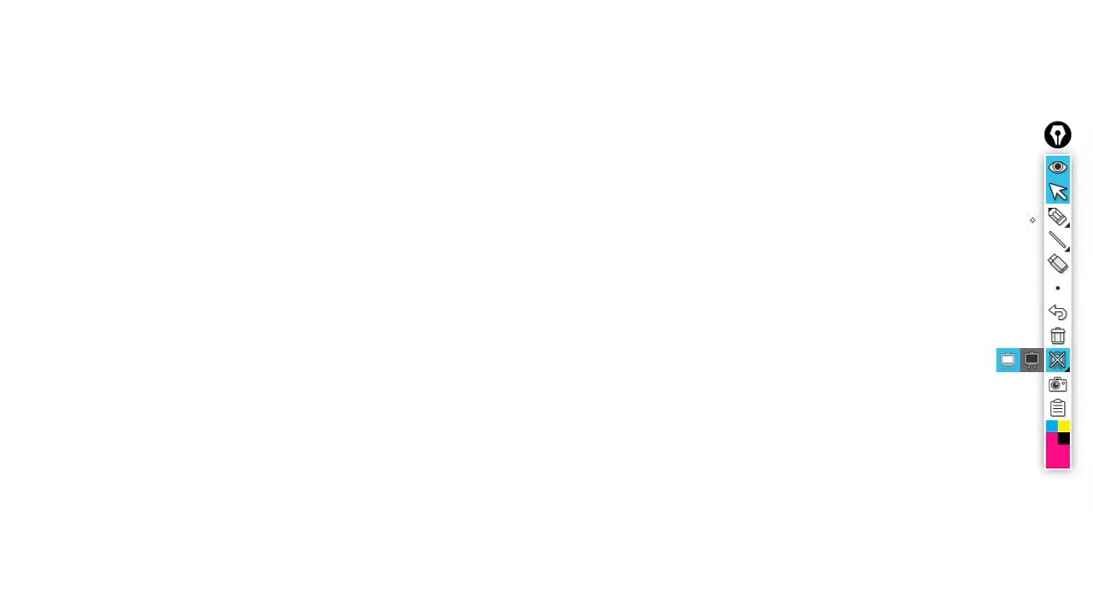
pyautogui.click(1058, 216)
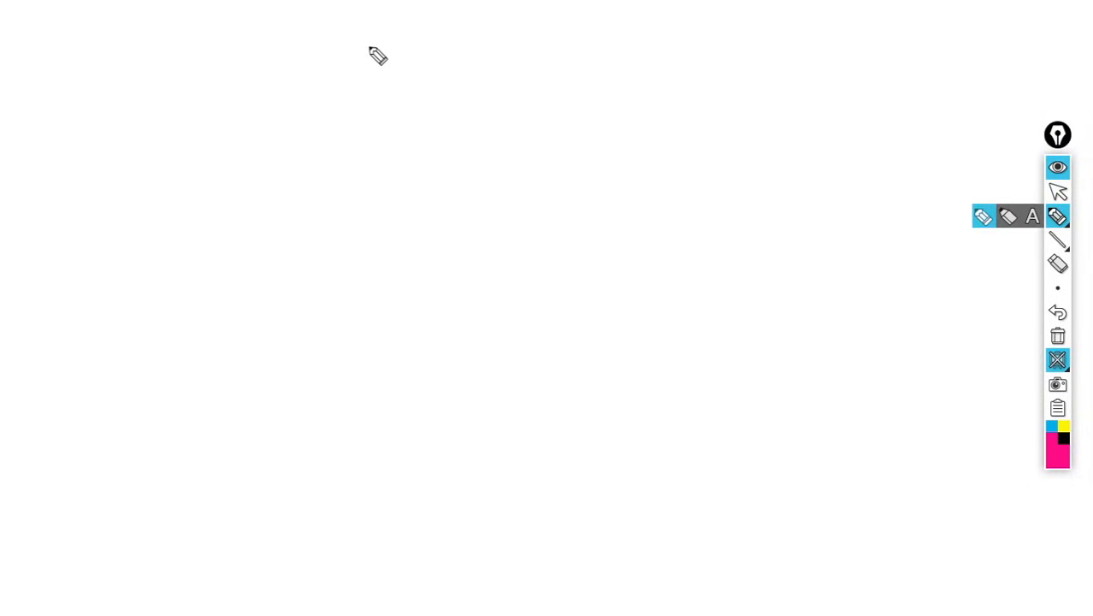
# - Write the heading ACD, underline it, and write Agent Skill Group beneath it in pink ink
pyautogui.moveTo(375, 58); pyautogui.dragTo(460, 53)
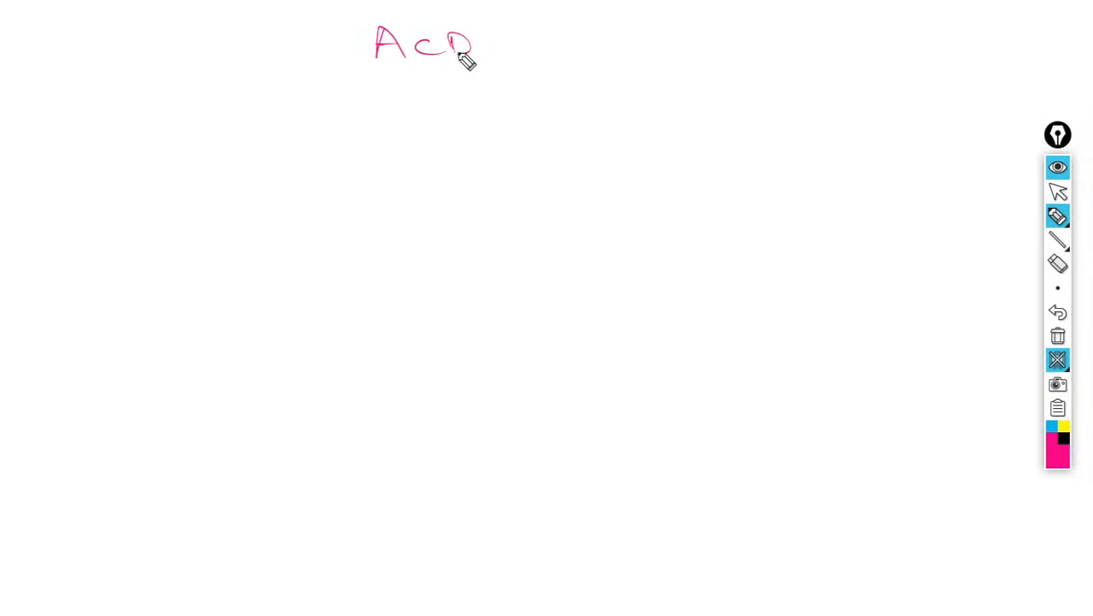
pyautogui.moveTo(341, 76); pyautogui.dragTo(551, 66)
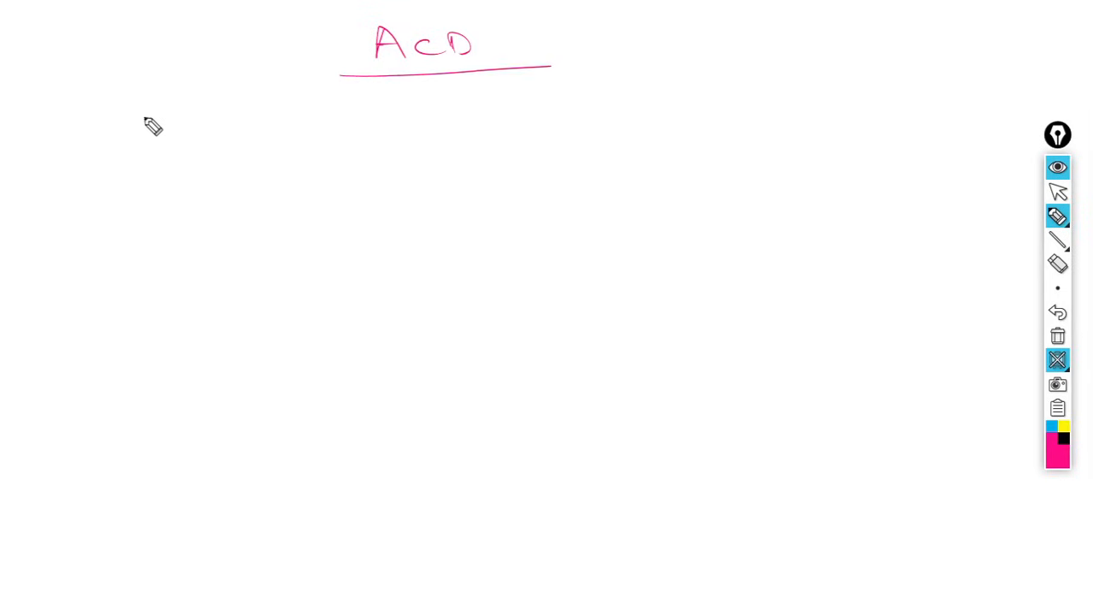
pyautogui.moveTo(147, 115)
pyautogui.mouseDown()
pyautogui.moveTo(183, 134)
pyautogui.moveTo(313, 115)
pyautogui.moveTo(329, 128)
pyautogui.moveTo(352, 112)
pyautogui.moveTo(400, 127)
pyautogui.moveTo(466, 119)
pyautogui.mouseUp()
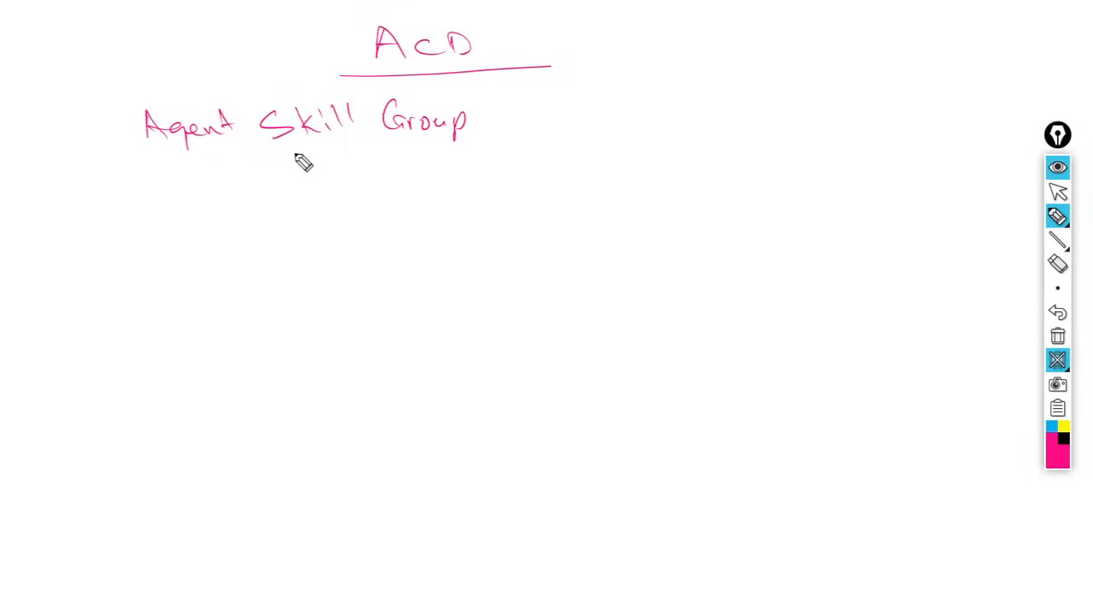
# - Draw a downward arrow from Agent Skill Group to a new label Agent Path (Queue)
pyautogui.moveTo(287, 157); pyautogui.dragTo(292, 233)
pyautogui.moveTo(276, 209); pyautogui.dragTo(308, 214)
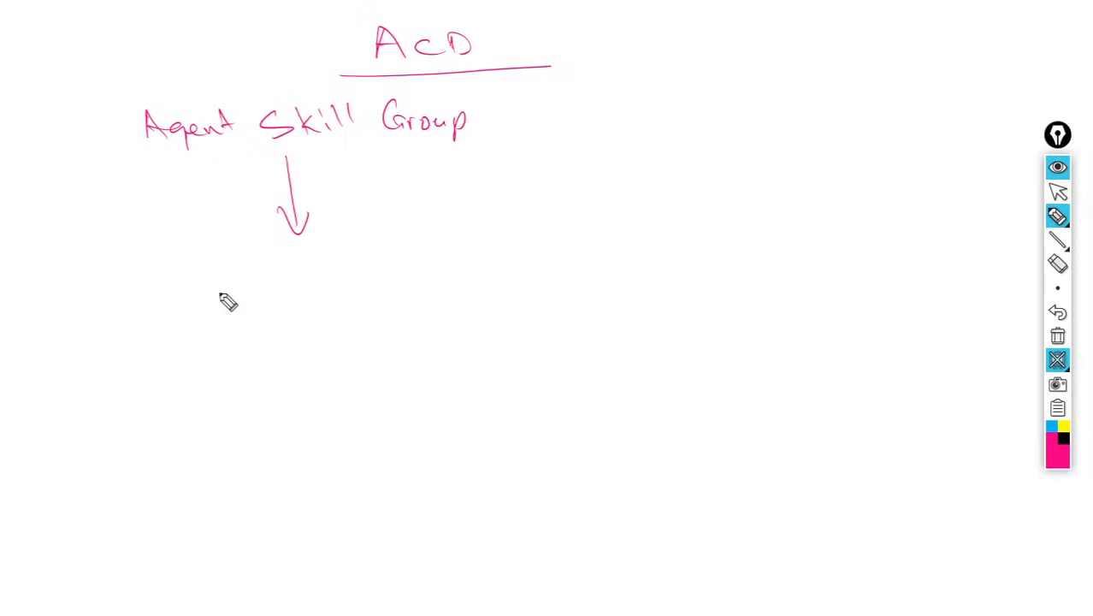
pyautogui.moveTo(195, 282)
pyautogui.mouseDown()
pyautogui.moveTo(196, 316)
pyautogui.moveTo(267, 293)
pyautogui.moveTo(395, 304)
pyautogui.mouseUp()
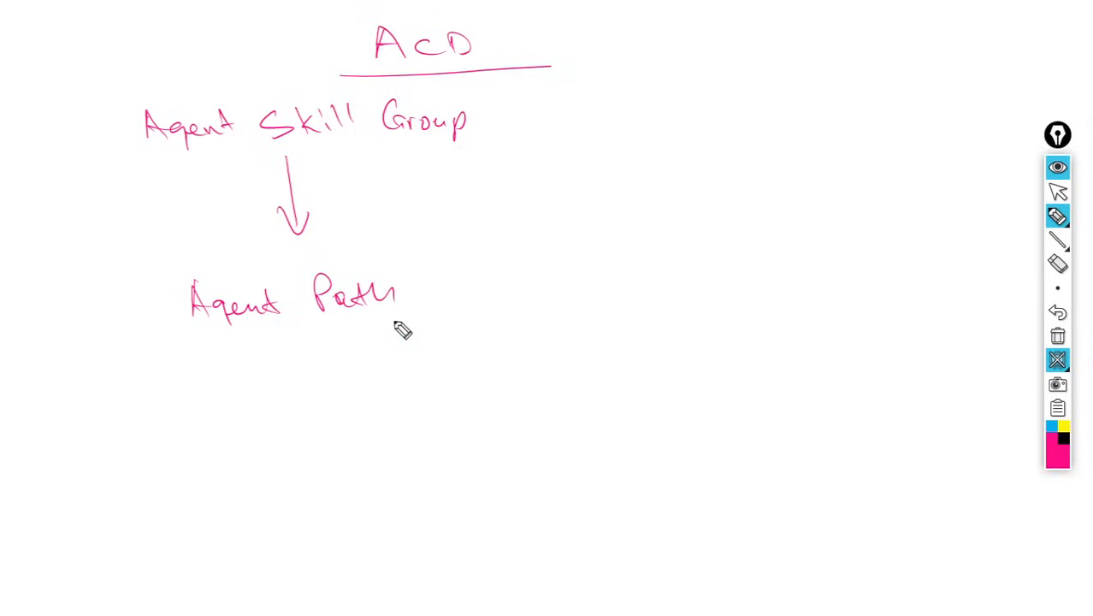
pyautogui.moveTo(432, 265); pyautogui.dragTo(444, 339)
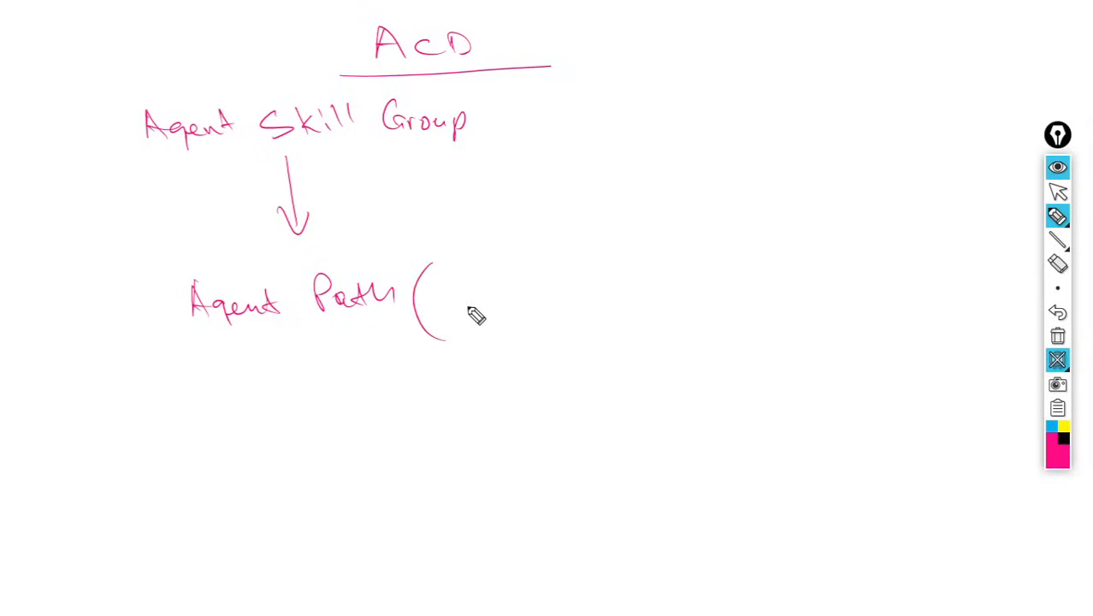
pyautogui.moveTo(453, 282)
pyautogui.mouseDown()
pyautogui.moveTo(449, 298)
pyautogui.moveTo(473, 315)
pyautogui.moveTo(556, 308)
pyautogui.moveTo(555, 334)
pyautogui.mouseUp()
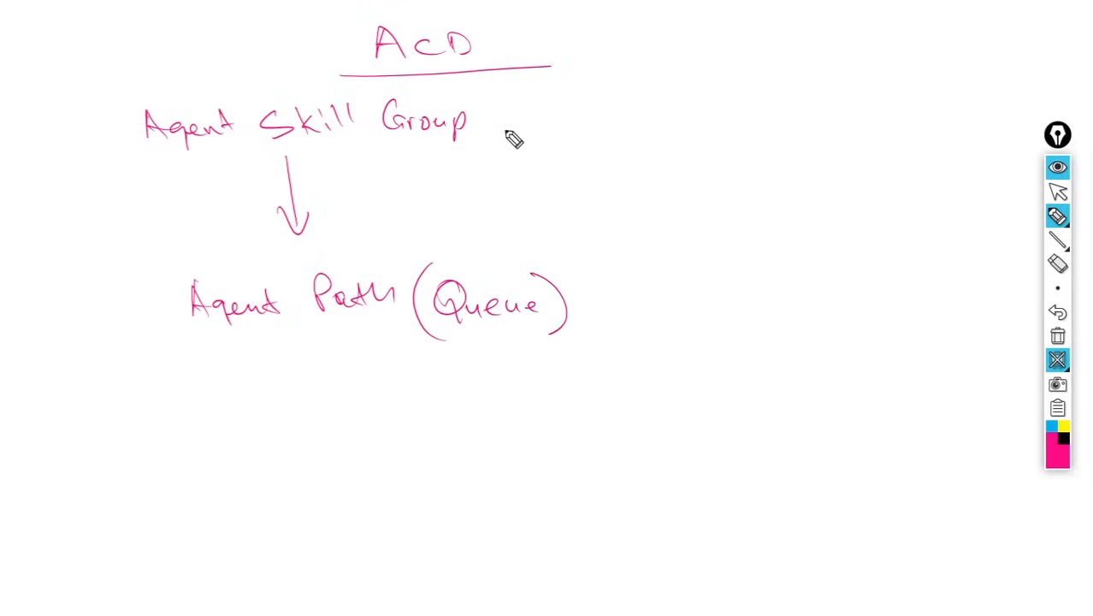
# - Add (Agents) beside Agent Skill Group and draw an arrow from a label outside into Agent Path
pyautogui.moveTo(509, 92)
pyautogui.mouseDown()
pyautogui.moveTo(511, 139)
pyautogui.moveTo(558, 144)
pyautogui.moveTo(588, 130)
pyautogui.moveTo(599, 140)
pyautogui.mouseUp()
pyautogui.moveTo(609, 98); pyautogui.dragTo(614, 152)
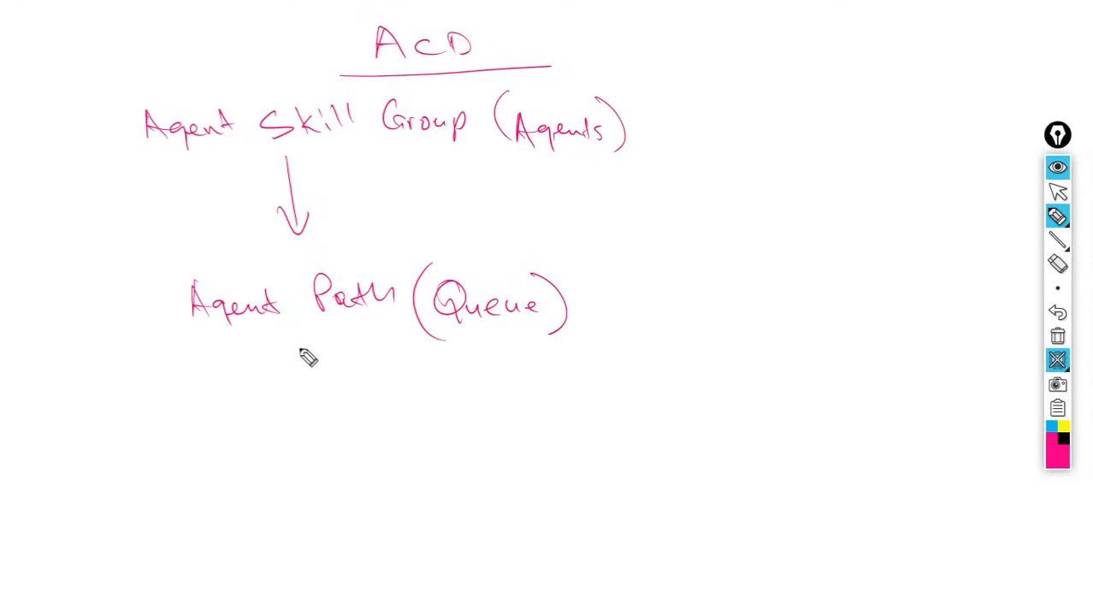
pyautogui.moveTo(609, 442)
pyautogui.mouseDown()
pyautogui.moveTo(348, 416)
pyautogui.moveTo(346, 355)
pyautogui.mouseUp()
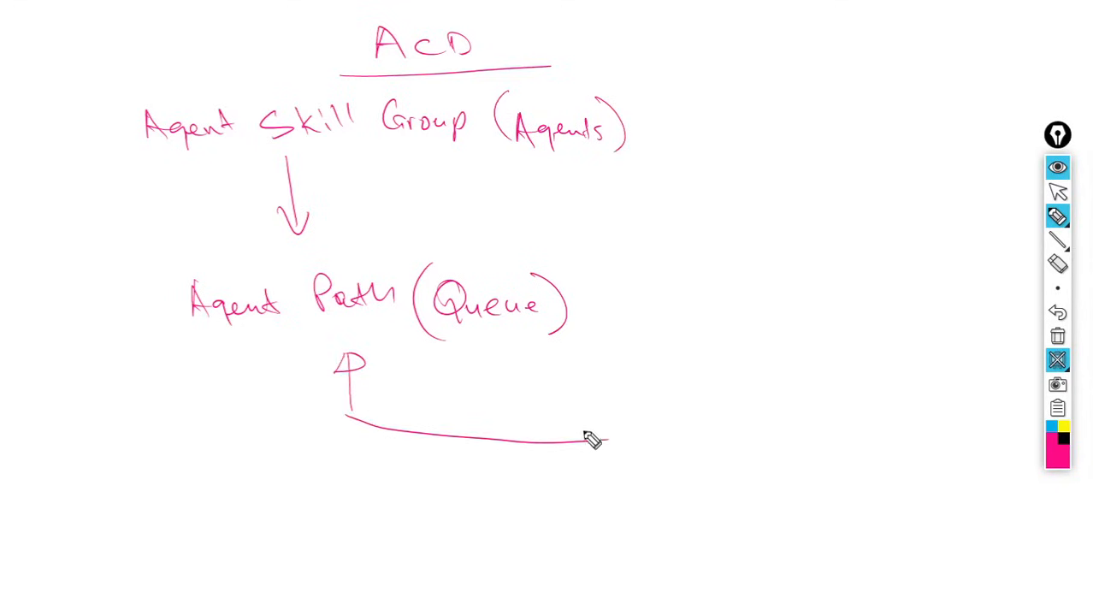
pyautogui.moveTo(634, 431)
pyautogui.mouseDown()
pyautogui.moveTo(712, 452)
pyautogui.moveTo(730, 432)
pyautogui.moveTo(748, 432)
pyautogui.mouseUp()
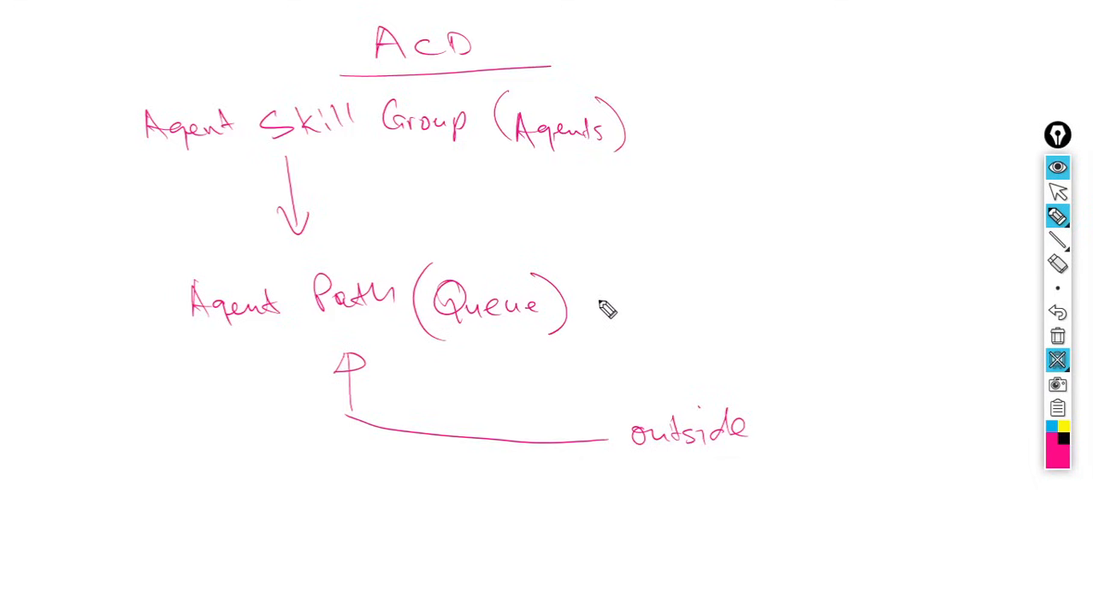
pyautogui.moveTo(601, 290)
pyautogui.mouseDown()
pyautogui.moveTo(359, 267)
pyautogui.moveTo(366, 148)
pyautogui.moveTo(379, 159)
pyautogui.mouseUp()
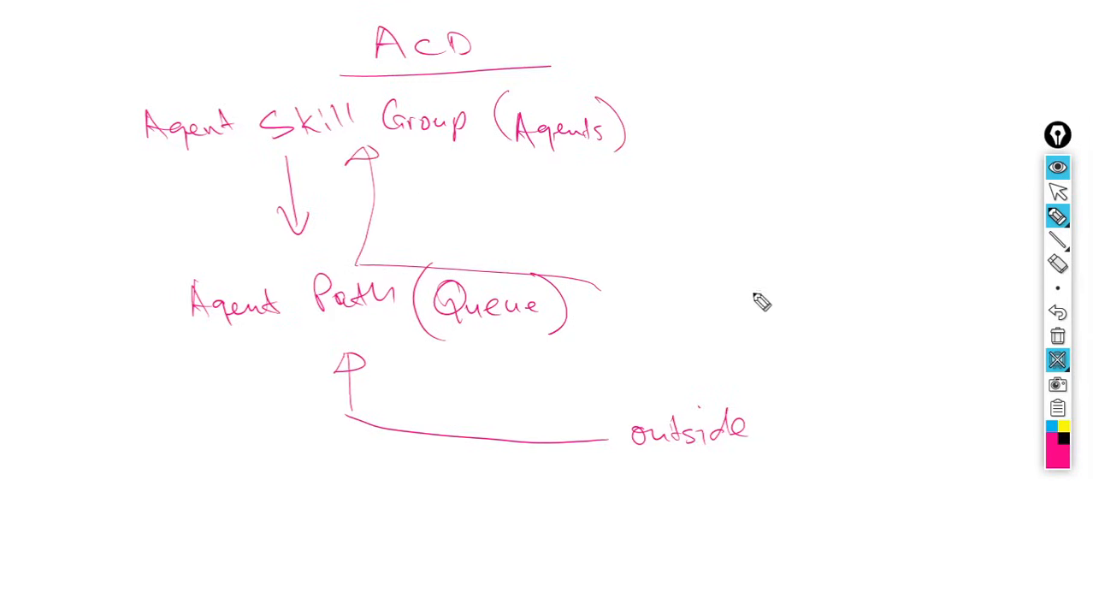
pyautogui.click(1056, 265)
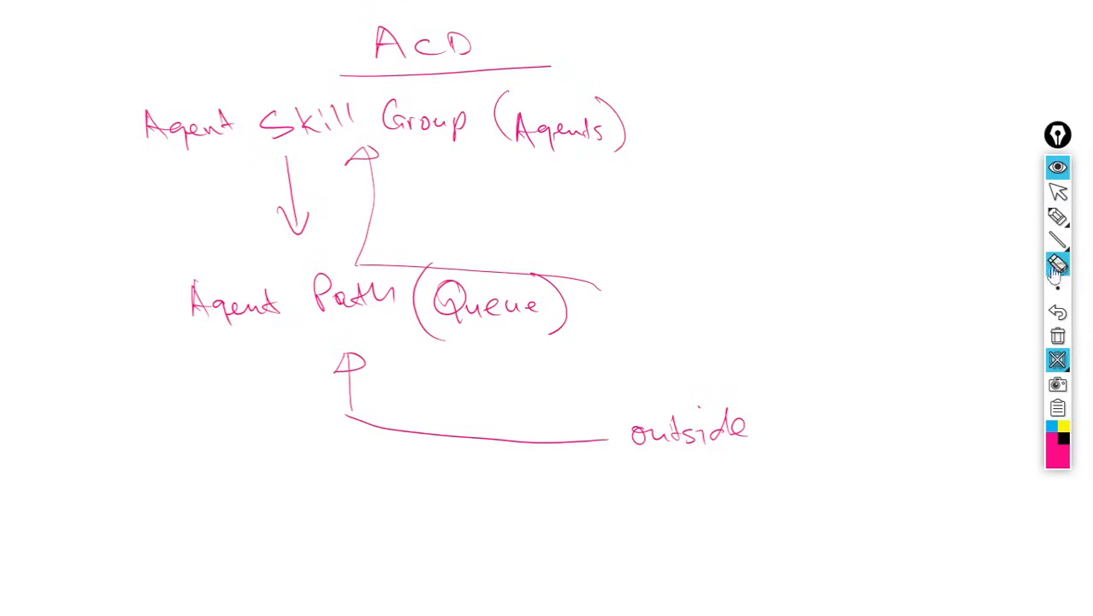
pyautogui.click(563, 285)
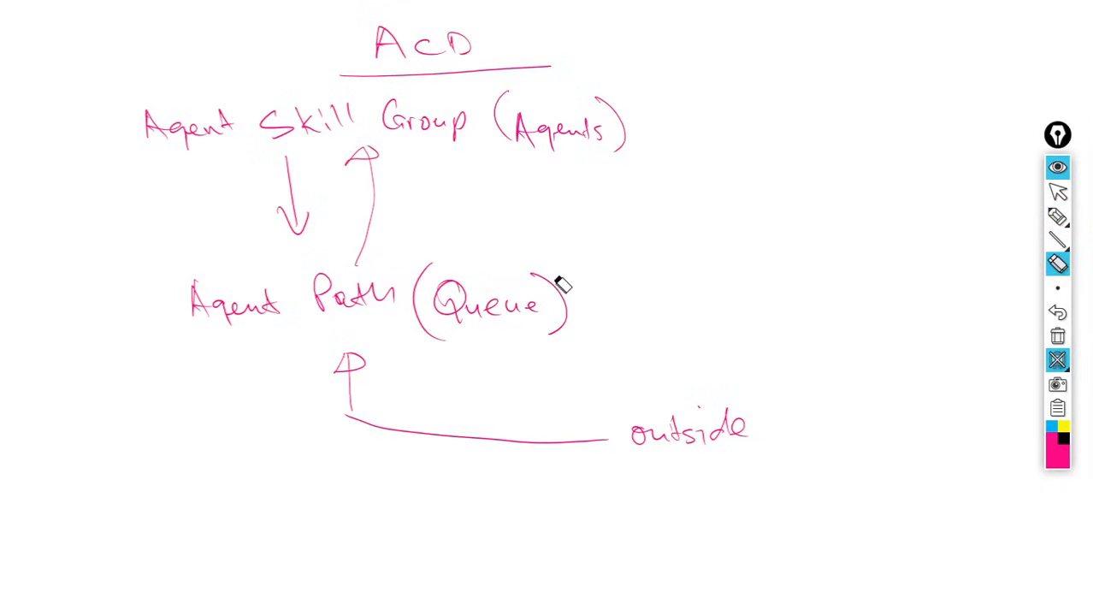
pyautogui.click(373, 237)
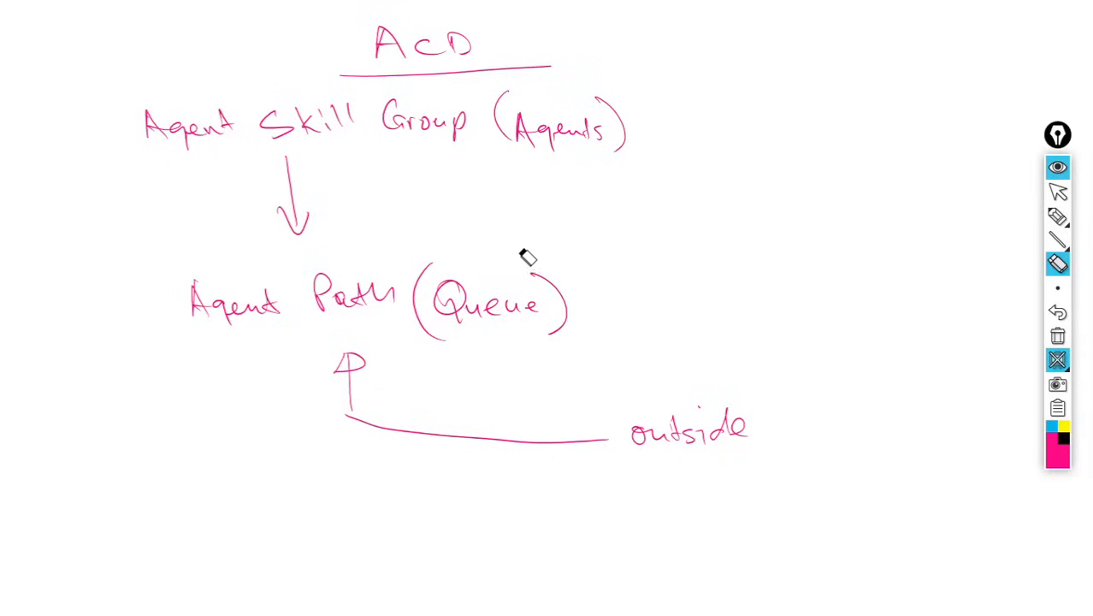
# - Switch the pen to green and draw an arrow from Agent Path up to Agent Skill Group, circling Agents
pyautogui.click(1057, 465)
pyautogui.click(1027, 294)
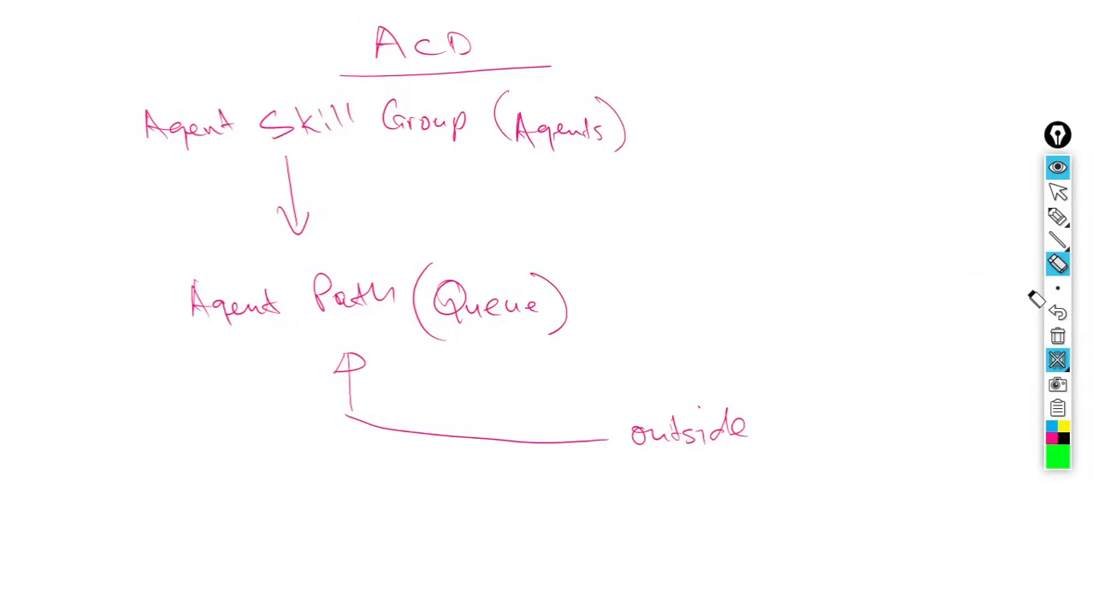
pyautogui.click(1057, 216)
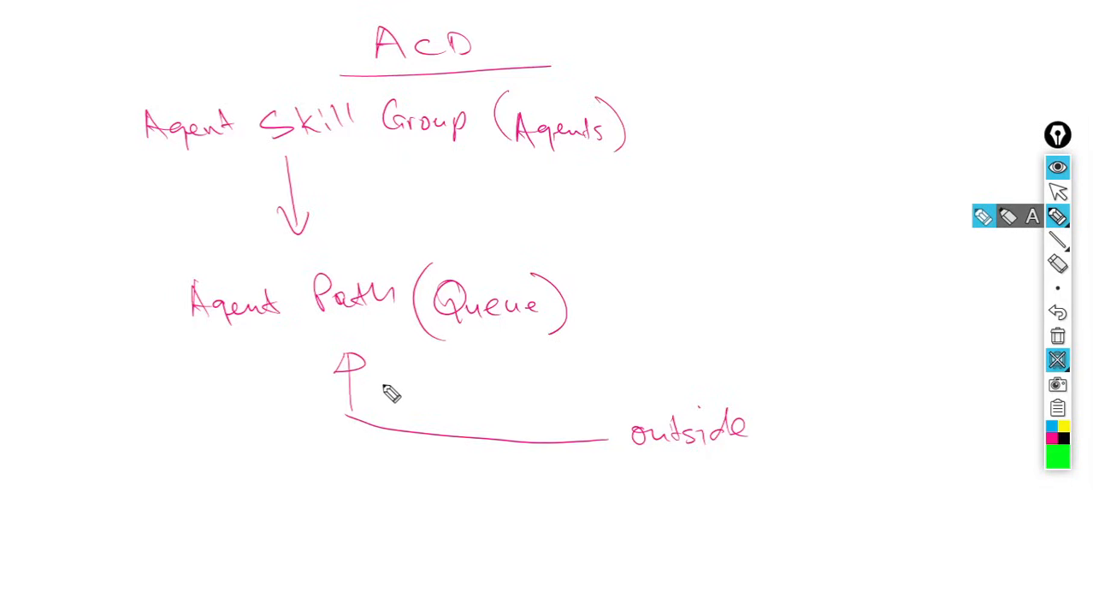
pyautogui.moveTo(391, 281); pyautogui.dragTo(396, 146)
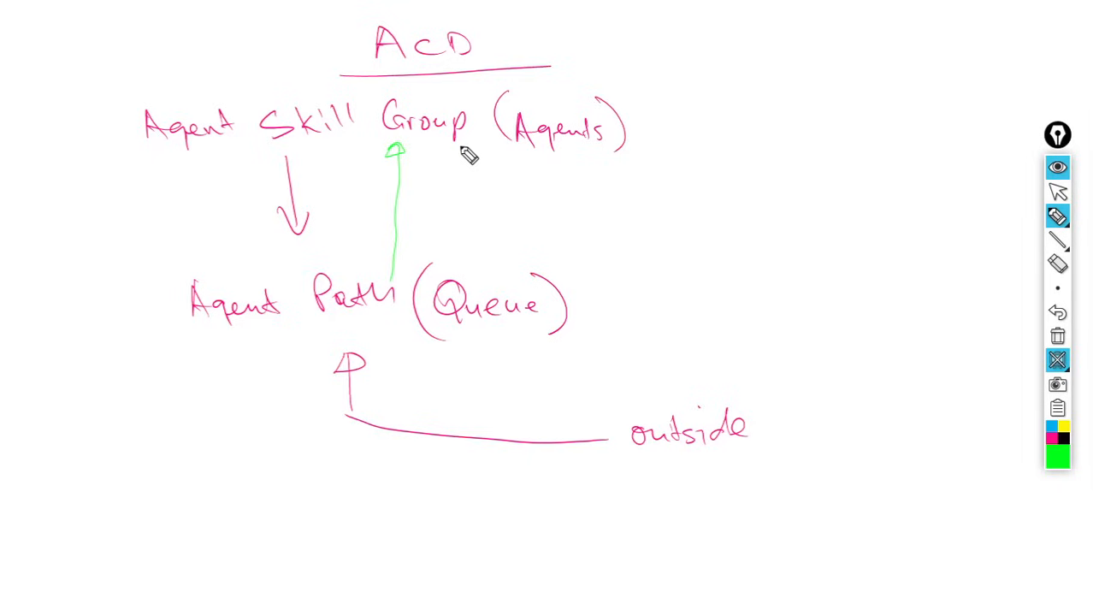
pyautogui.moveTo(445, 155); pyautogui.dragTo(560, 164)
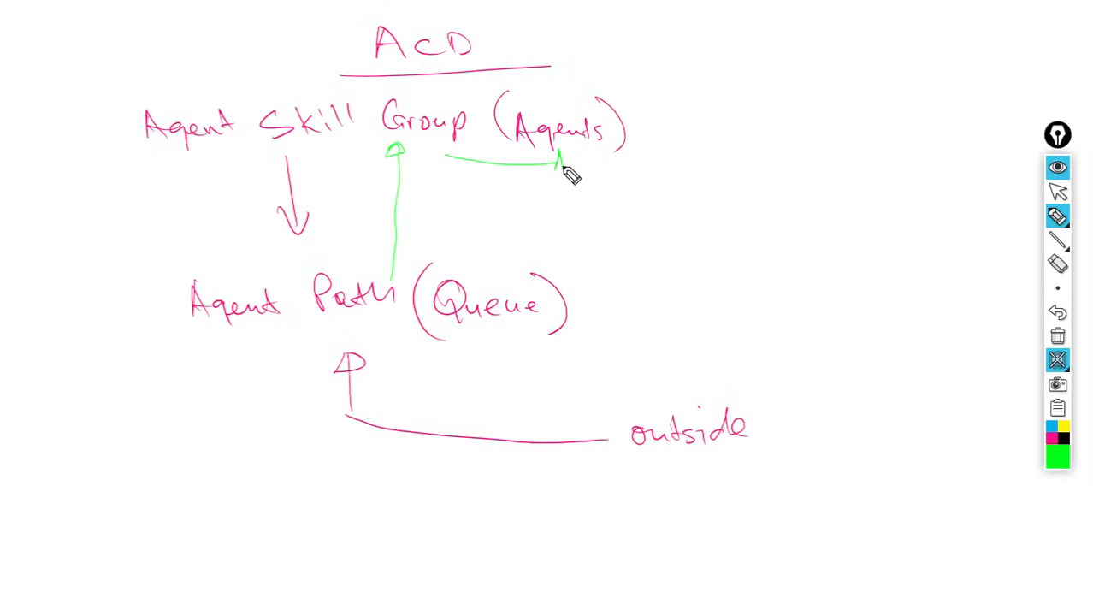
pyautogui.moveTo(600, 104)
pyautogui.mouseDown()
pyautogui.moveTo(610, 151)
pyautogui.moveTo(619, 115)
pyautogui.mouseUp()
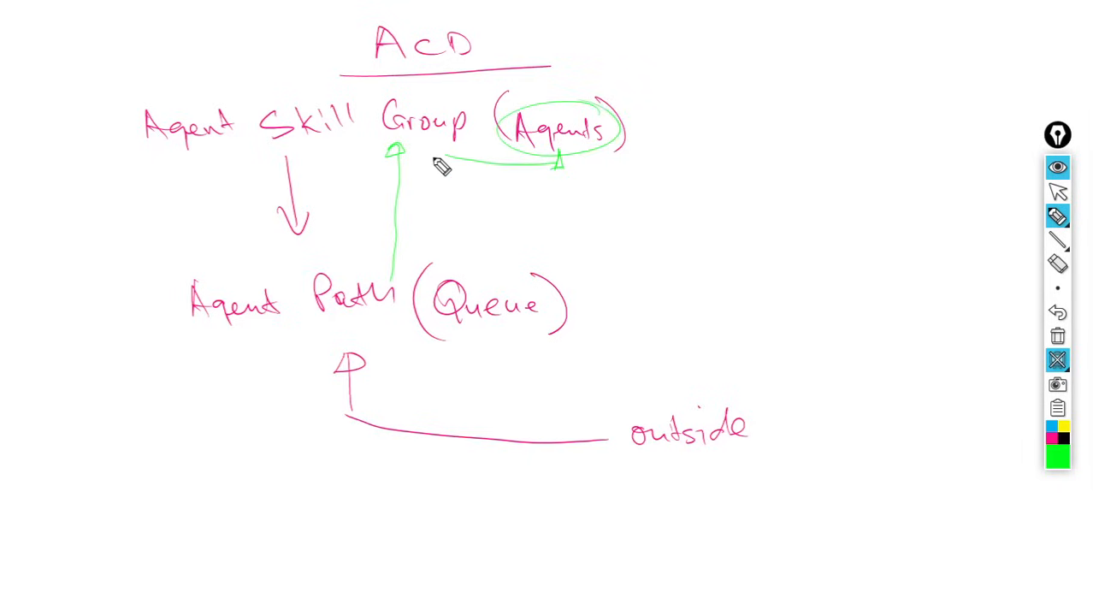
pyautogui.moveTo(436, 162)
pyautogui.mouseDown()
pyautogui.moveTo(397, 146)
pyautogui.moveTo(390, 171)
pyautogui.mouseUp()
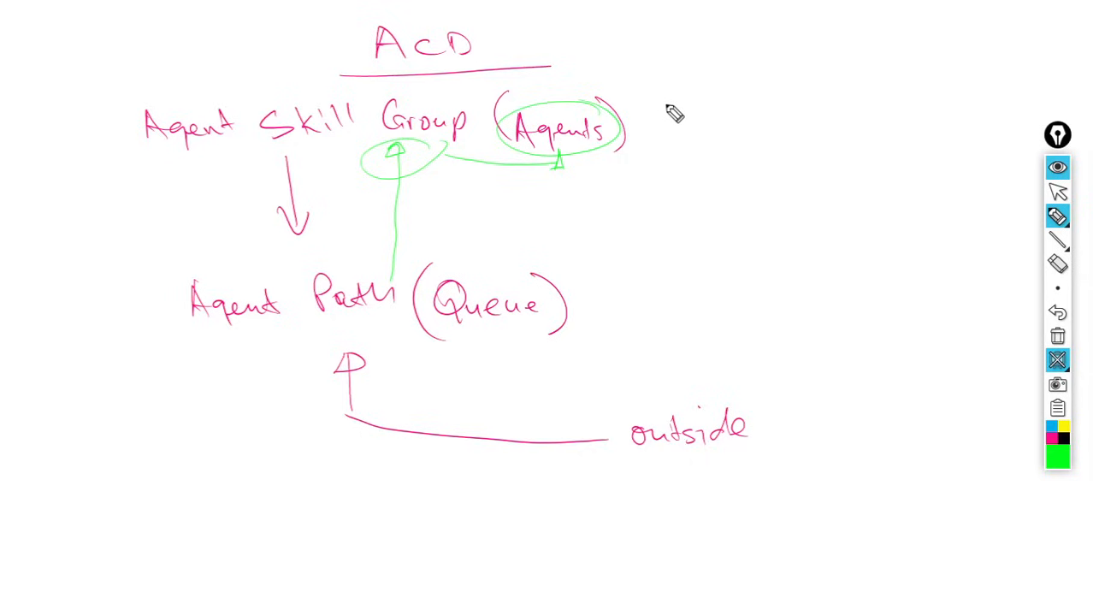
# - Write Reporting Number beside both groups and draw a green curve from outside up to Agents
pyautogui.moveTo(665, 96)
pyautogui.mouseDown()
pyautogui.moveTo(667, 121)
pyautogui.moveTo(669, 97)
pyautogui.moveTo(687, 122)
pyautogui.moveTo(776, 109)
pyautogui.moveTo(907, 114)
pyautogui.mouseUp()
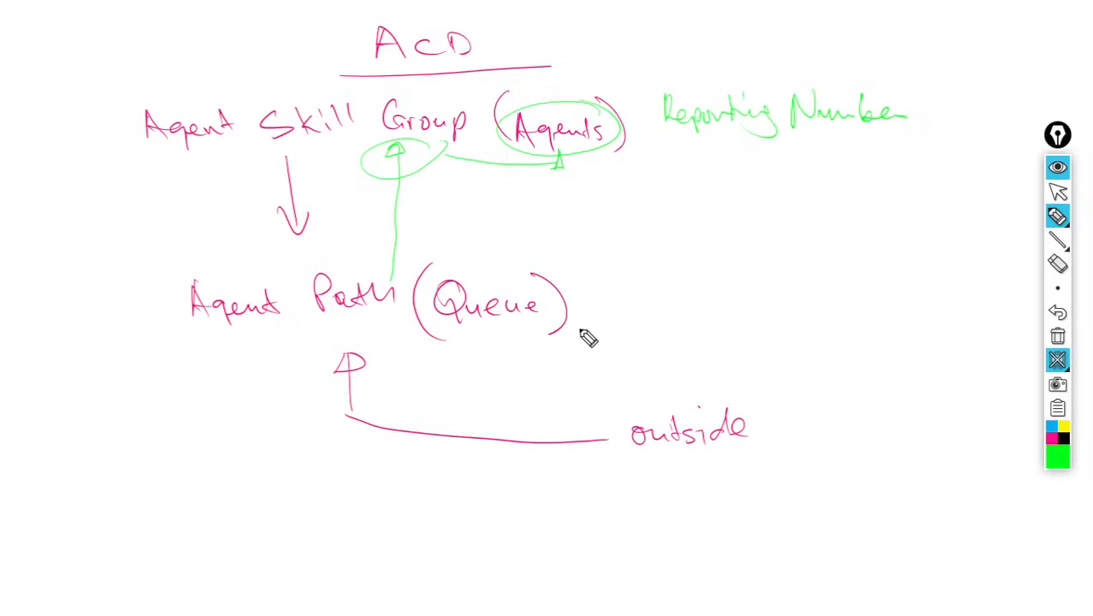
pyautogui.moveTo(579, 308)
pyautogui.mouseDown()
pyautogui.moveTo(579, 337)
pyautogui.moveTo(741, 313)
pyautogui.moveTo(851, 315)
pyautogui.mouseUp()
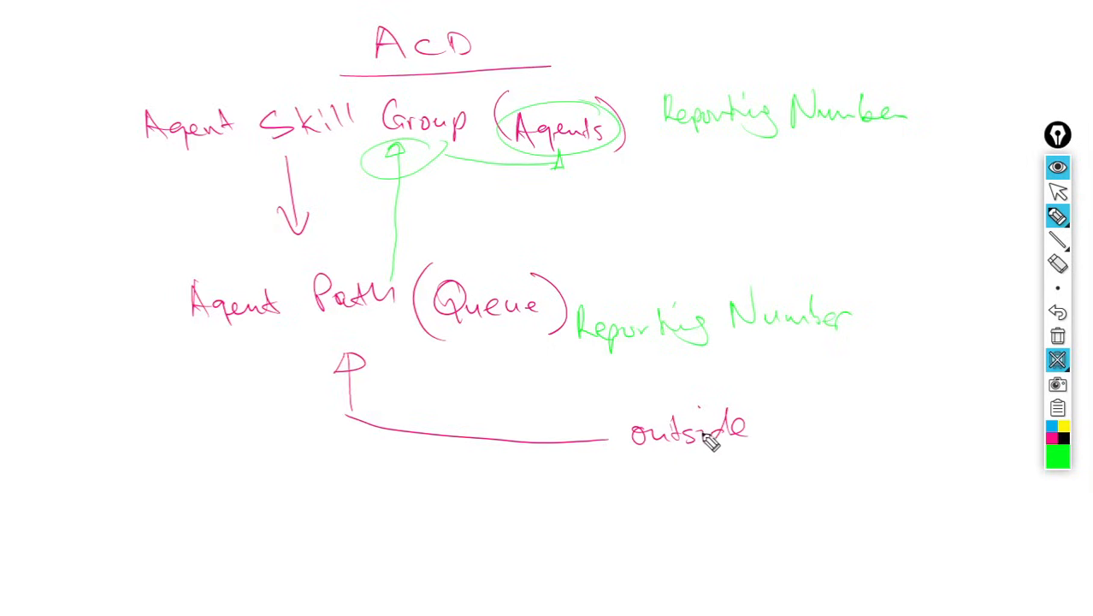
pyautogui.moveTo(689, 436); pyautogui.dragTo(532, 446)
pyautogui.moveTo(366, 378)
pyautogui.mouseDown()
pyautogui.moveTo(349, 337)
pyautogui.moveTo(354, 135)
pyautogui.moveTo(520, 134)
pyautogui.moveTo(542, 122)
pyautogui.mouseUp()
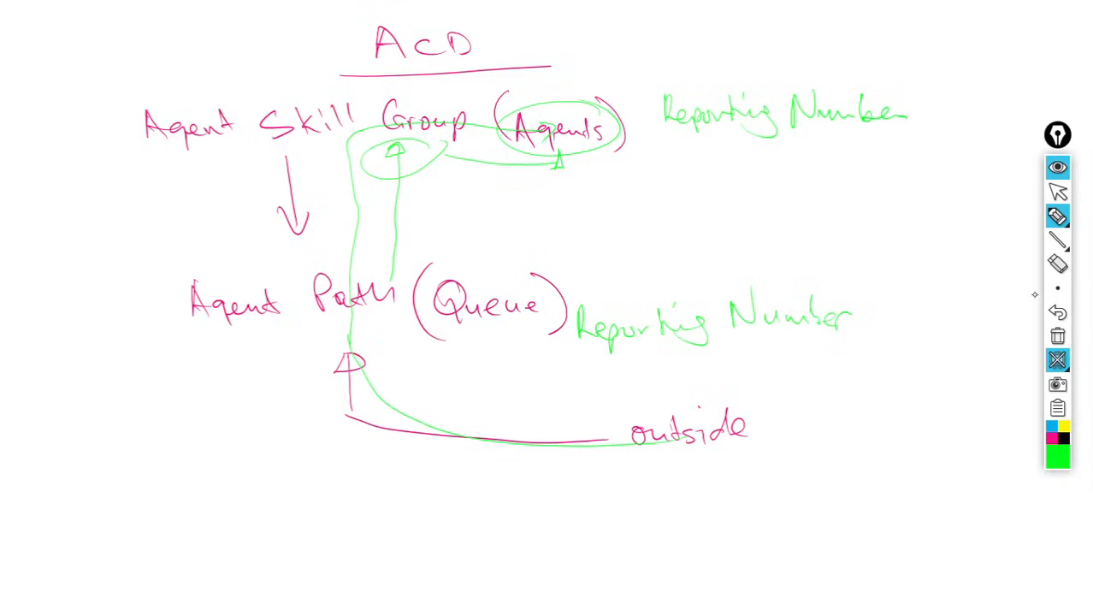
# - Erase the green annotations together with the Agents label and the outside arrow
pyautogui.click(1057, 264)
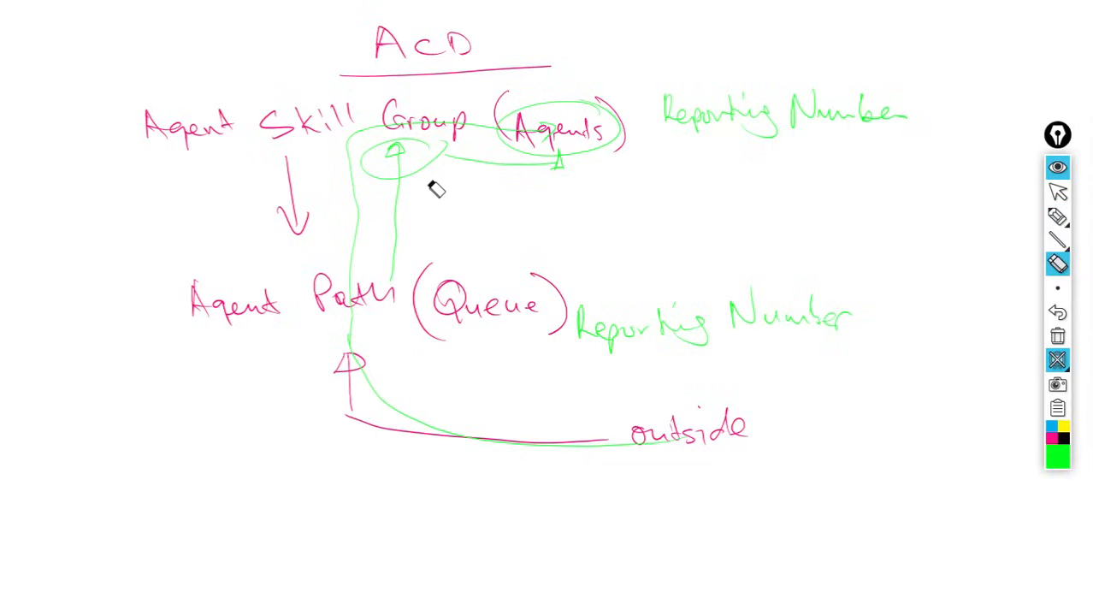
pyautogui.moveTo(436, 190)
pyautogui.mouseDown()
pyautogui.moveTo(368, 148)
pyautogui.moveTo(481, 140)
pyautogui.moveTo(508, 173)
pyautogui.moveTo(549, 140)
pyautogui.moveTo(512, 146)
pyautogui.moveTo(629, 122)
pyautogui.moveTo(888, 118)
pyautogui.mouseUp()
pyautogui.moveTo(753, 98); pyautogui.dragTo(868, 125)
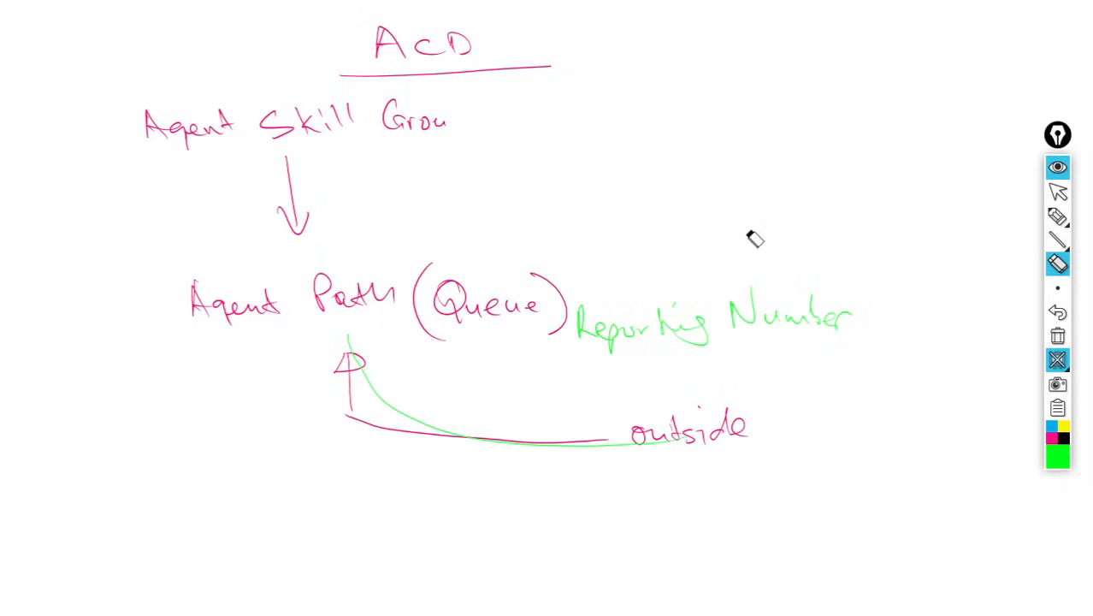
pyautogui.moveTo(648, 295)
pyautogui.mouseDown()
pyautogui.moveTo(598, 334)
pyautogui.moveTo(786, 320)
pyautogui.moveTo(853, 329)
pyautogui.mouseUp()
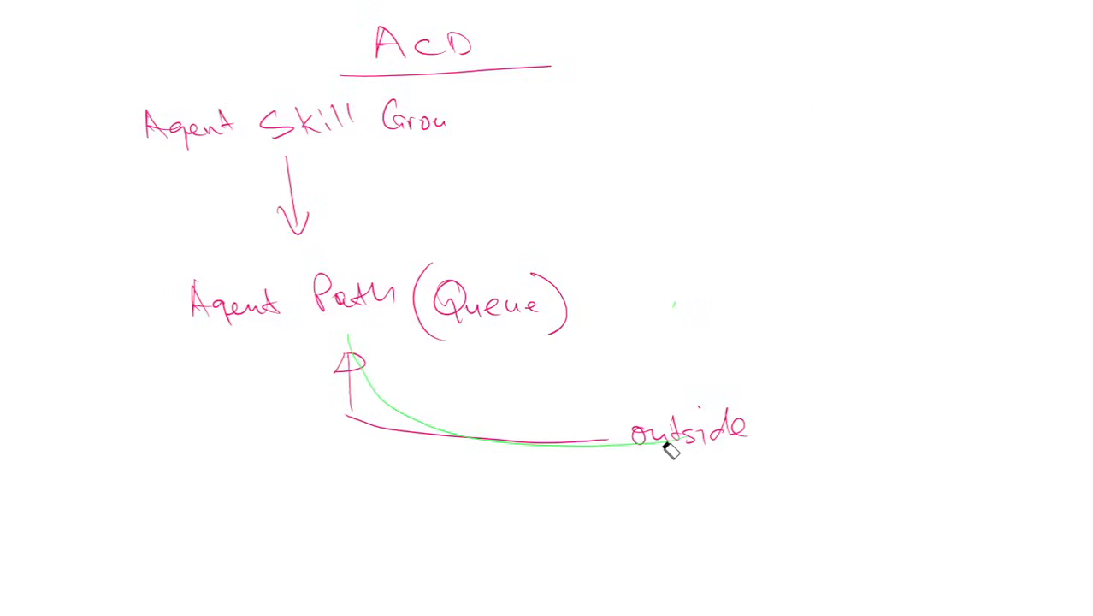
pyautogui.moveTo(669, 451); pyautogui.dragTo(474, 426)
pyautogui.moveTo(695, 439)
pyautogui.mouseDown()
pyautogui.moveTo(715, 435)
pyautogui.moveTo(454, 408)
pyautogui.moveTo(334, 366)
pyautogui.mouseUp()
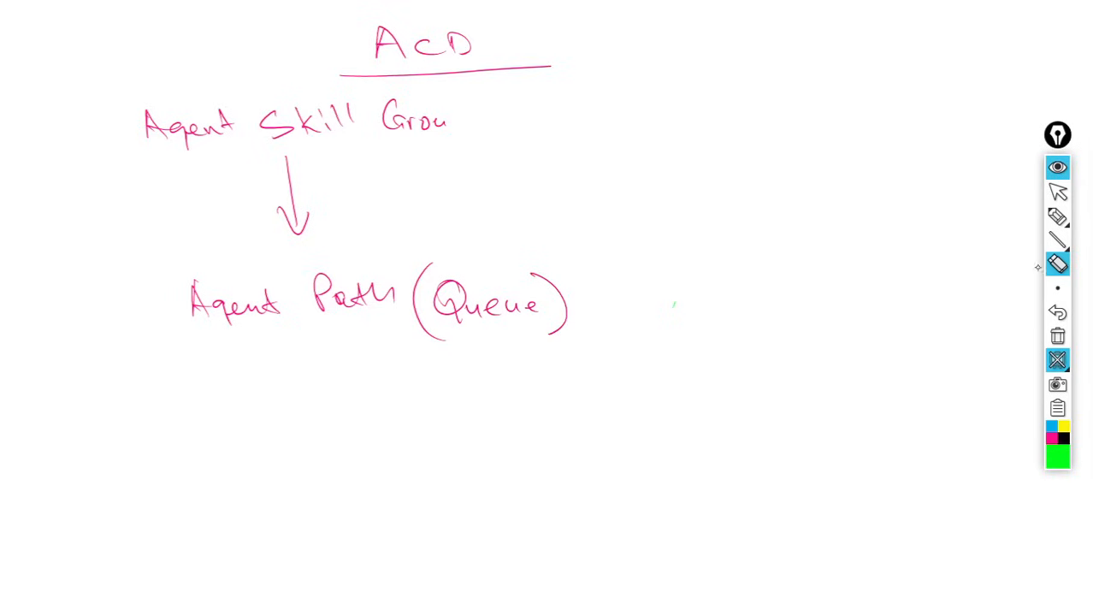
# - Switch the pen to red, complete Group, and add (Agents) crossed out beside Agent Skill Group
pyautogui.click(1058, 219)
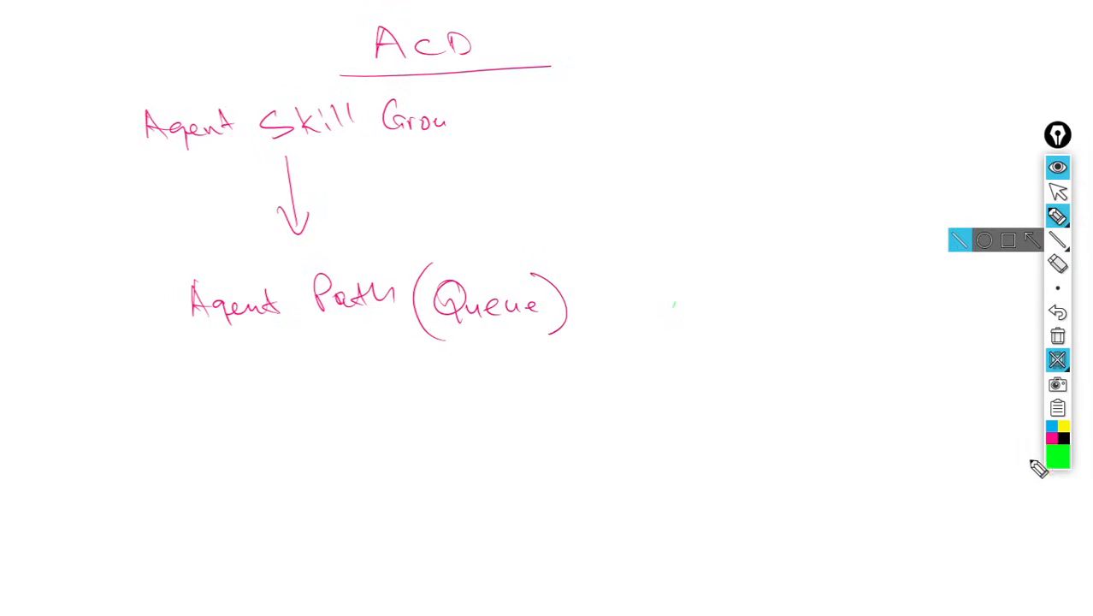
pyautogui.moveTo(1057, 462)
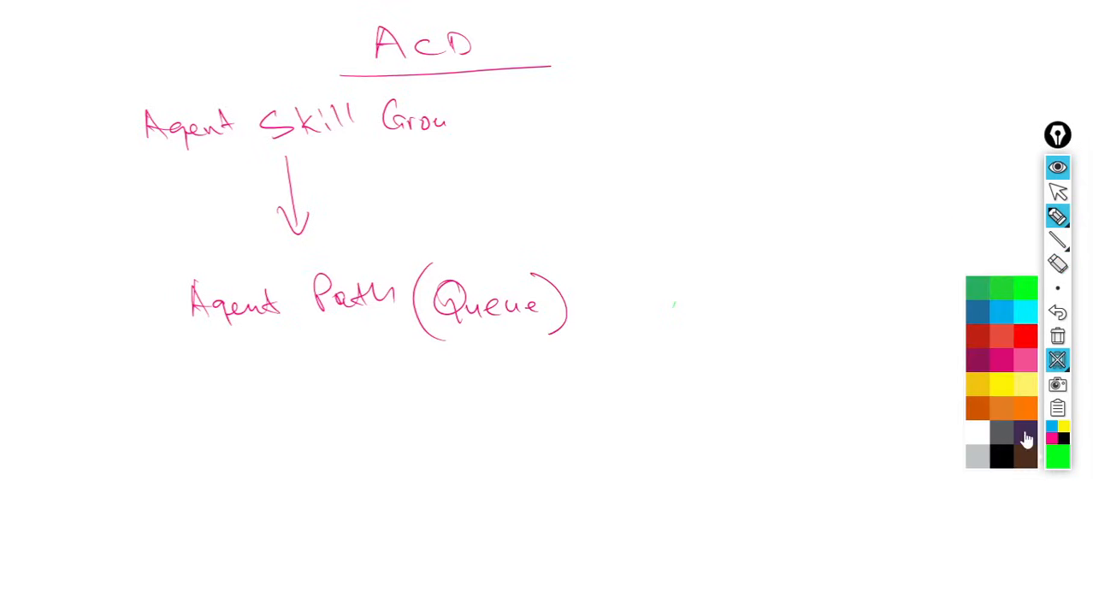
pyautogui.click(1025, 337)
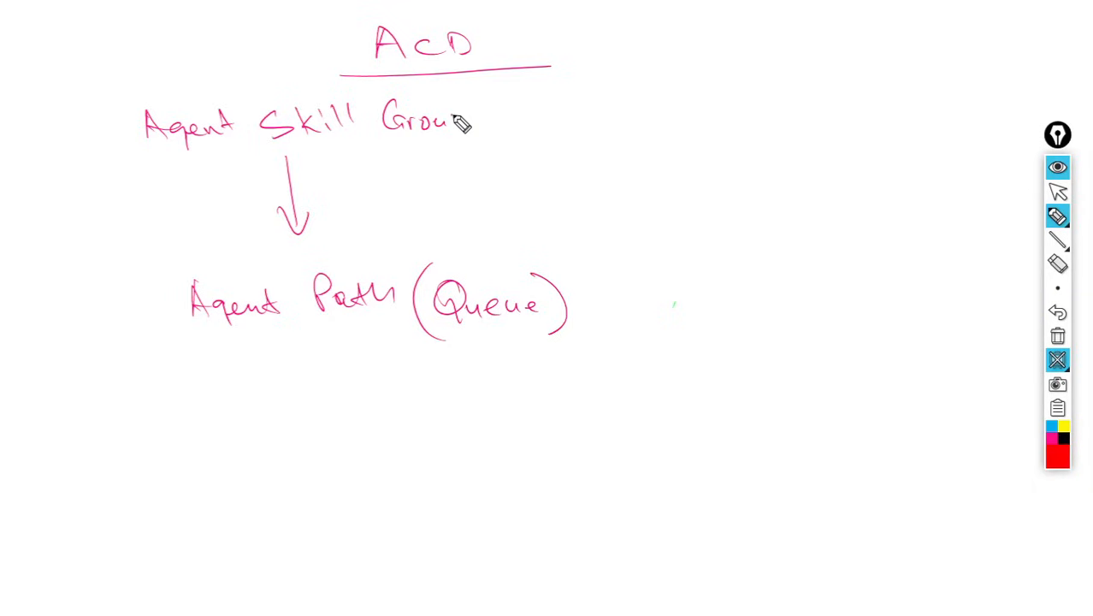
pyautogui.moveTo(458, 117)
pyautogui.mouseDown()
pyautogui.moveTo(498, 147)
pyautogui.moveTo(524, 109)
pyautogui.moveTo(561, 138)
pyautogui.moveTo(600, 121)
pyautogui.moveTo(607, 134)
pyautogui.mouseUp()
pyautogui.moveTo(604, 77); pyautogui.dragTo(618, 152)
pyautogui.moveTo(505, 143); pyautogui.dragTo(614, 114)
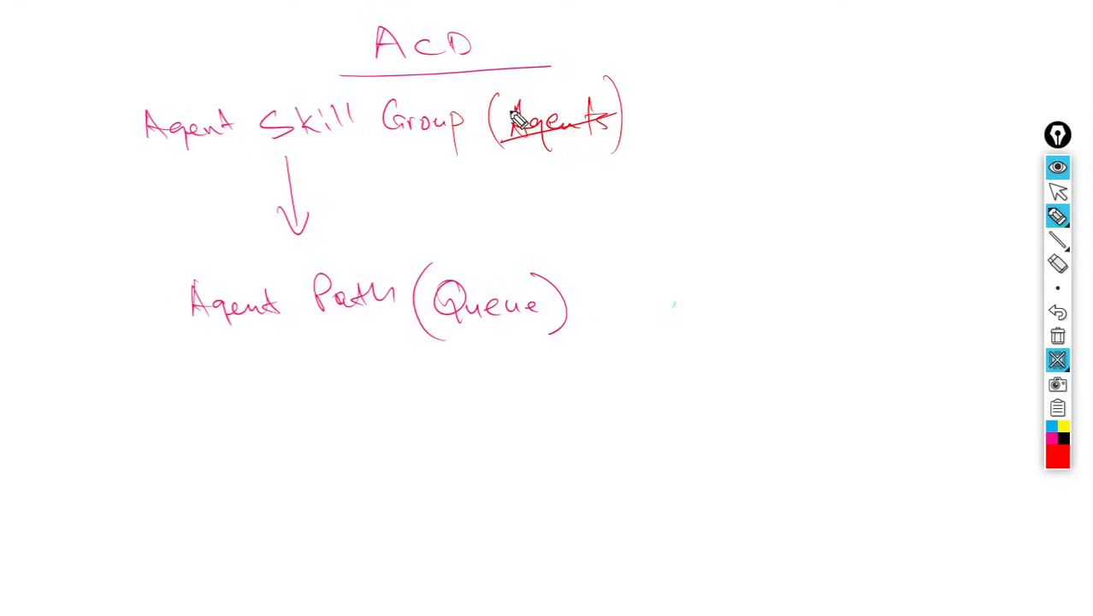
pyautogui.moveTo(513, 110); pyautogui.dragTo(611, 138)
# - Write the numbered list 1 No agents (logged out) and 2 All agents are busy, with a tick
pyautogui.moveTo(691, 60)
pyautogui.mouseDown()
pyautogui.moveTo(759, 74)
pyautogui.moveTo(865, 67)
pyautogui.mouseUp()
pyautogui.moveTo(681, 118); pyautogui.dragTo(723, 140)
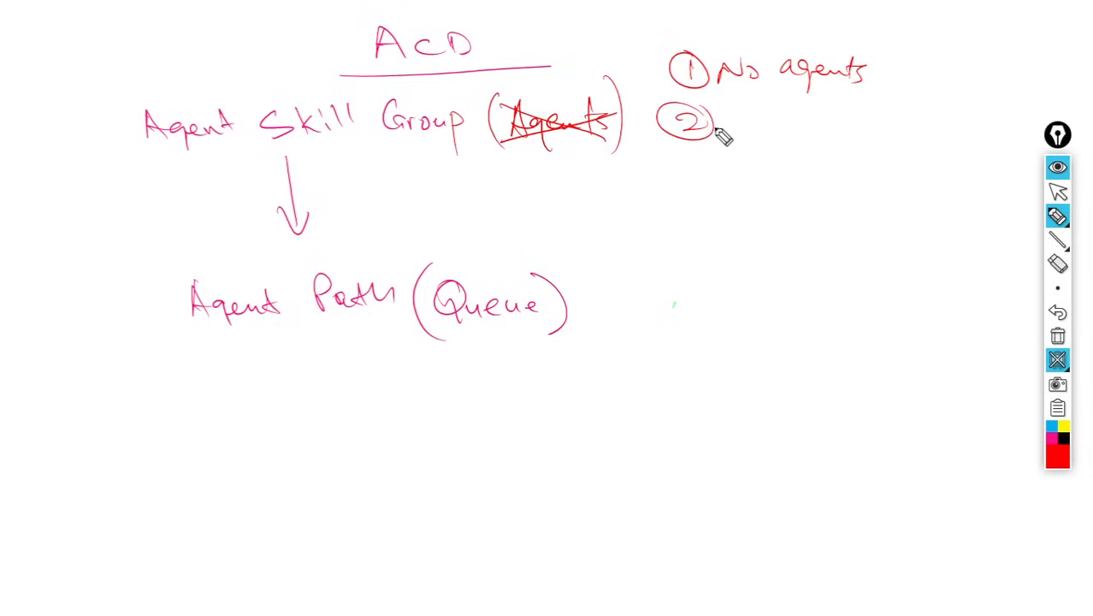
pyautogui.moveTo(731, 103)
pyautogui.mouseDown()
pyautogui.moveTo(734, 137)
pyautogui.moveTo(860, 110)
pyautogui.moveTo(870, 135)
pyautogui.mouseUp()
pyautogui.moveTo(761, 156)
pyautogui.mouseDown()
pyautogui.moveTo(837, 171)
pyautogui.moveTo(877, 165)
pyautogui.moveTo(884, 195)
pyautogui.mouseUp()
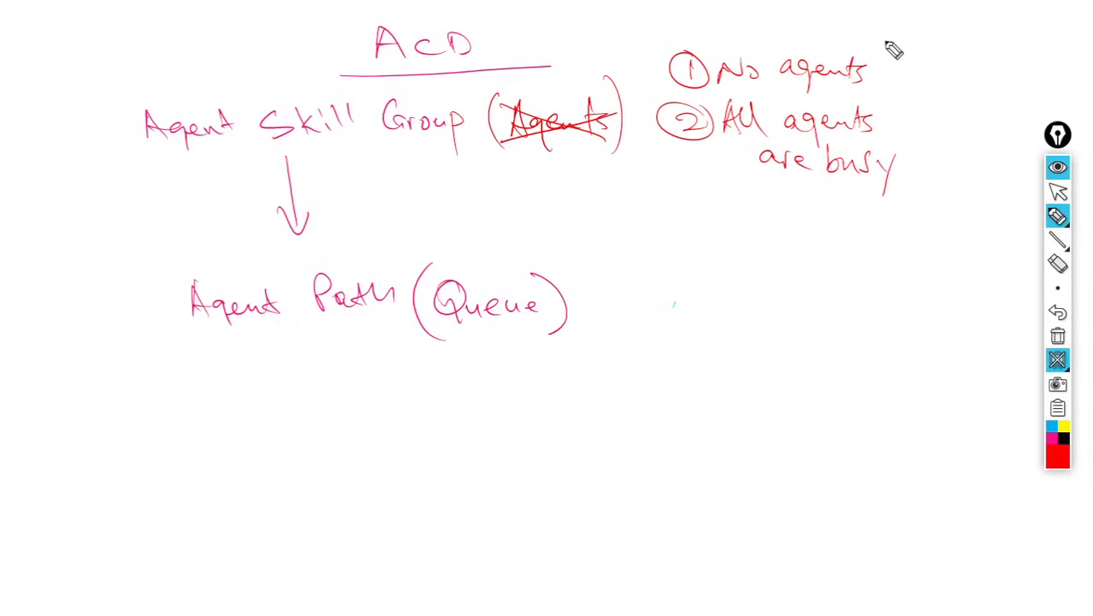
pyautogui.moveTo(894, 50)
pyautogui.mouseDown()
pyautogui.moveTo(893, 91)
pyautogui.moveTo(905, 71)
pyautogui.moveTo(971, 70)
pyautogui.moveTo(995, 78)
pyautogui.moveTo(983, 99)
pyautogui.mouseUp()
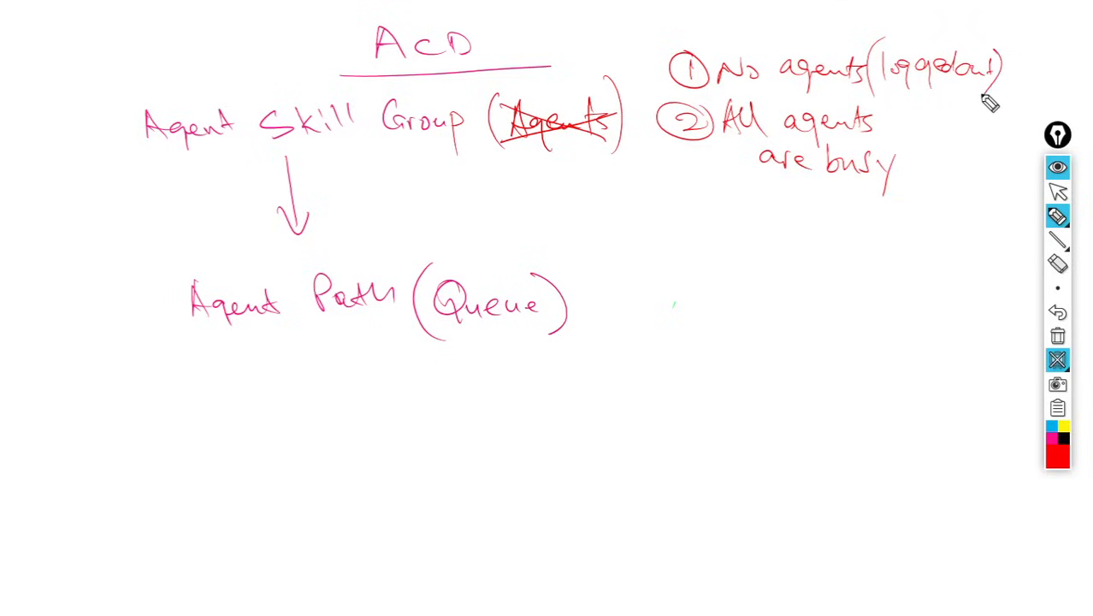
pyautogui.moveTo(629, 66); pyautogui.dragTo(670, 48)
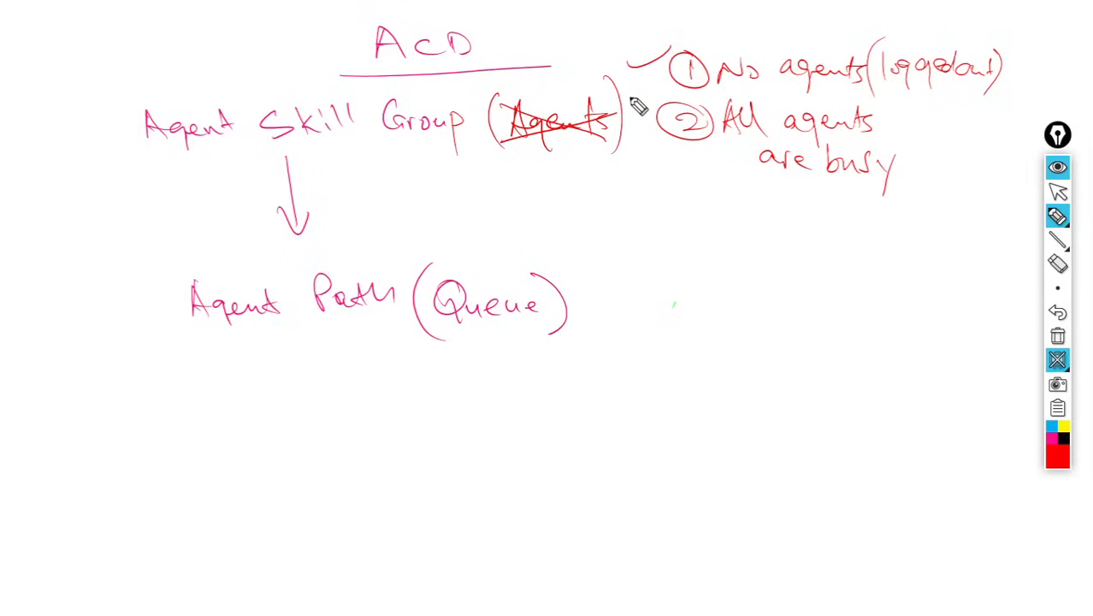
# - Draw an arrow back into Agent Path labelled 1 Incoming call FAILS
pyautogui.moveTo(613, 437)
pyautogui.mouseDown()
pyautogui.moveTo(458, 456)
pyautogui.moveTo(369, 407)
pyautogui.moveTo(407, 395)
pyautogui.moveTo(400, 385)
pyautogui.mouseUp()
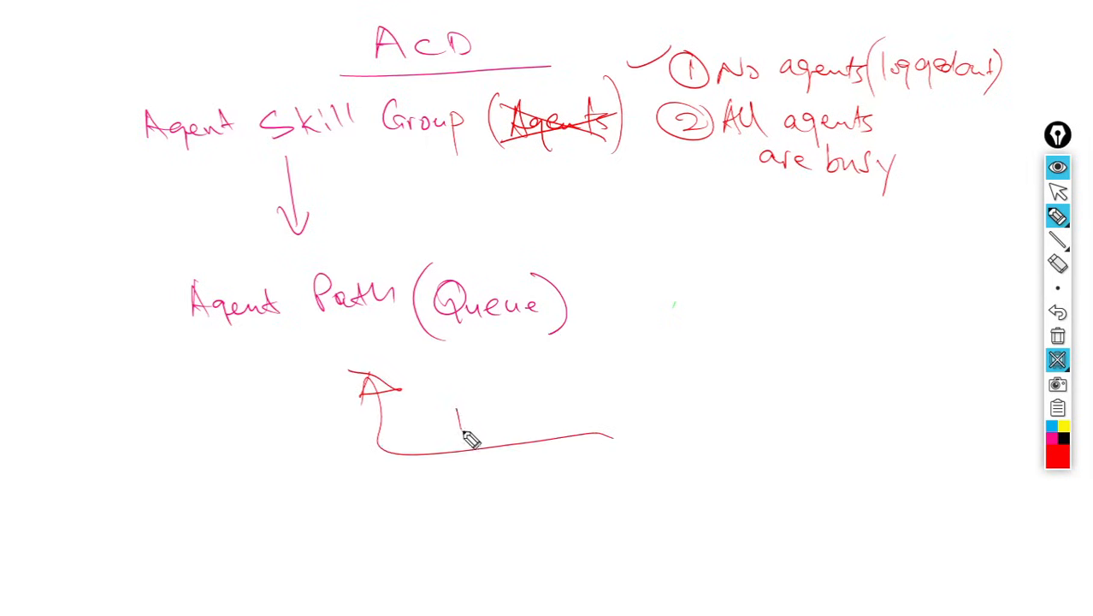
pyautogui.moveTo(458, 411); pyautogui.dragTo(699, 410)
pyautogui.moveTo(519, 460)
pyautogui.mouseDown()
pyautogui.moveTo(548, 479)
pyautogui.moveTo(614, 465)
pyautogui.moveTo(602, 484)
pyautogui.mouseUp()
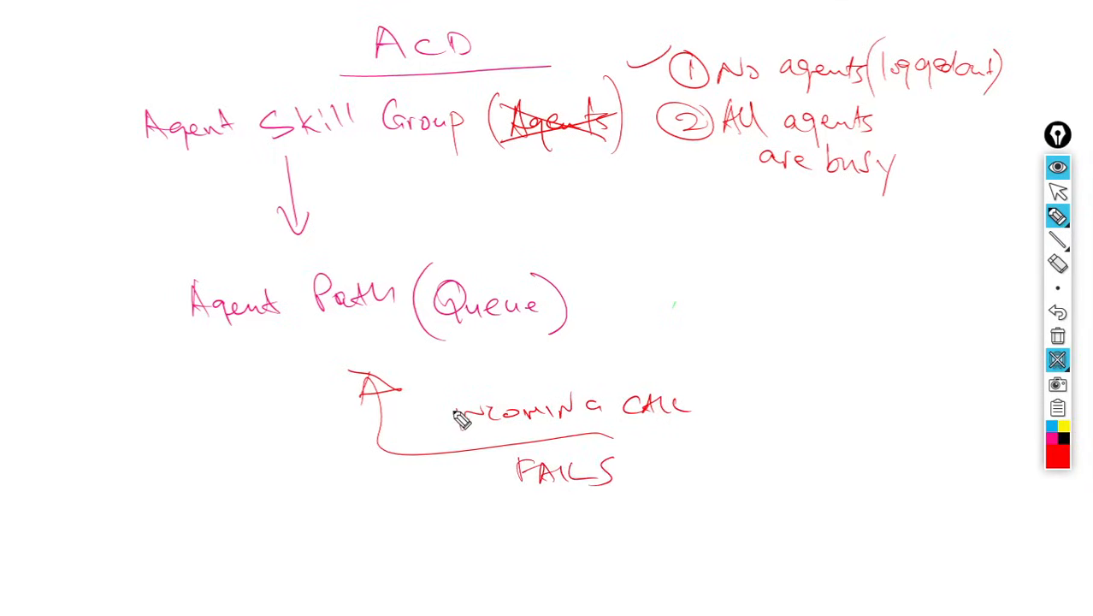
pyautogui.moveTo(432, 406)
pyautogui.mouseDown()
pyautogui.moveTo(429, 433)
pyautogui.moveTo(427, 390)
pyautogui.mouseUp()
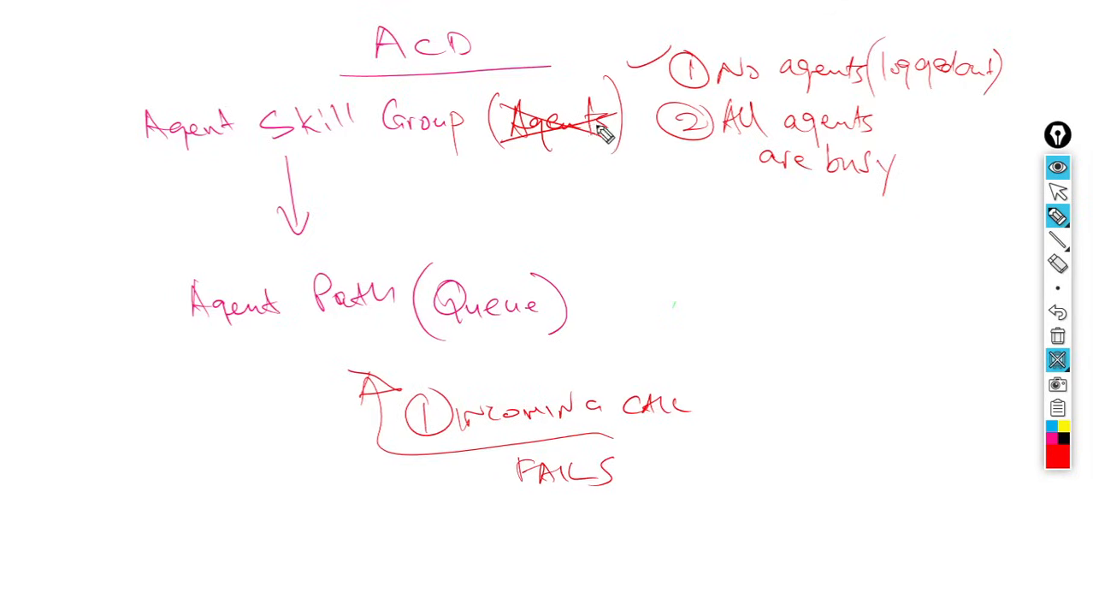
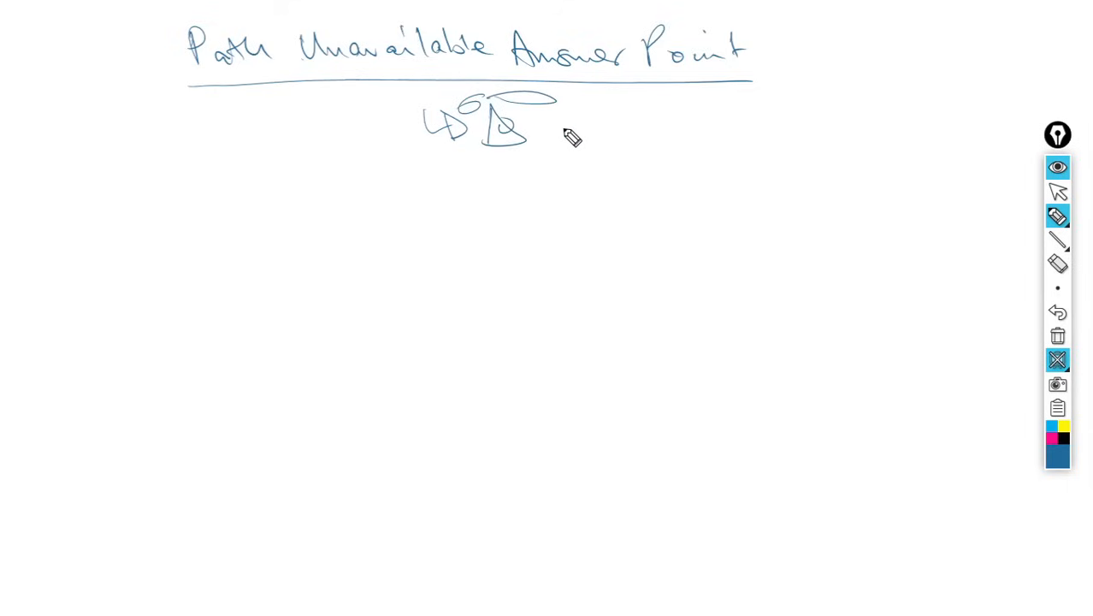
# - Write Operator extn no. beside the arrow and When ACD as IVR AA on the line below
pyautogui.moveTo(587, 115)
pyautogui.mouseDown()
pyautogui.moveTo(578, 138)
pyautogui.moveTo(594, 118)
pyautogui.moveTo(658, 146)
pyautogui.moveTo(717, 127)
pyautogui.moveTo(819, 133)
pyautogui.mouseUp()
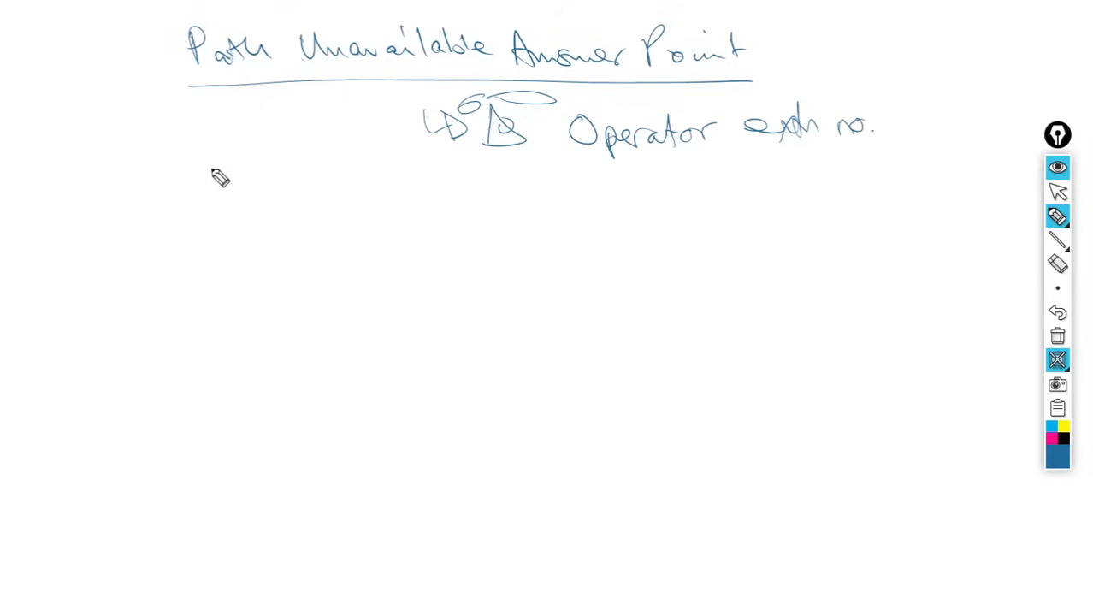
pyautogui.moveTo(239, 185)
pyautogui.mouseDown()
pyautogui.moveTo(318, 207)
pyautogui.moveTo(441, 203)
pyautogui.moveTo(425, 205)
pyautogui.mouseUp()
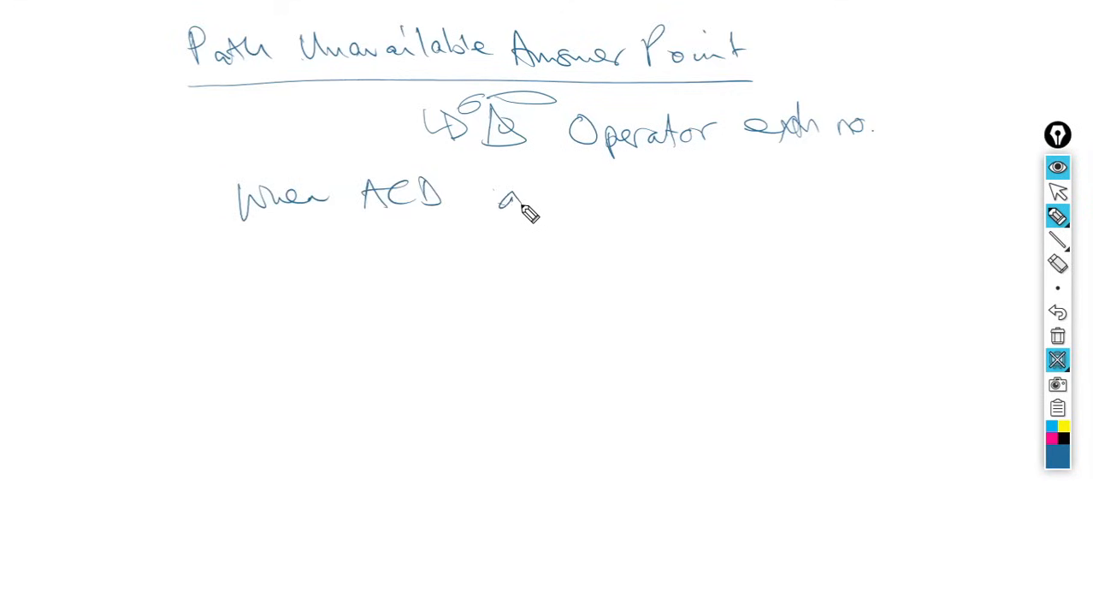
pyautogui.moveTo(522, 206)
pyautogui.mouseDown()
pyautogui.moveTo(609, 188)
pyautogui.moveTo(630, 207)
pyautogui.moveTo(702, 195)
pyautogui.moveTo(701, 210)
pyautogui.moveTo(751, 204)
pyautogui.mouseUp()
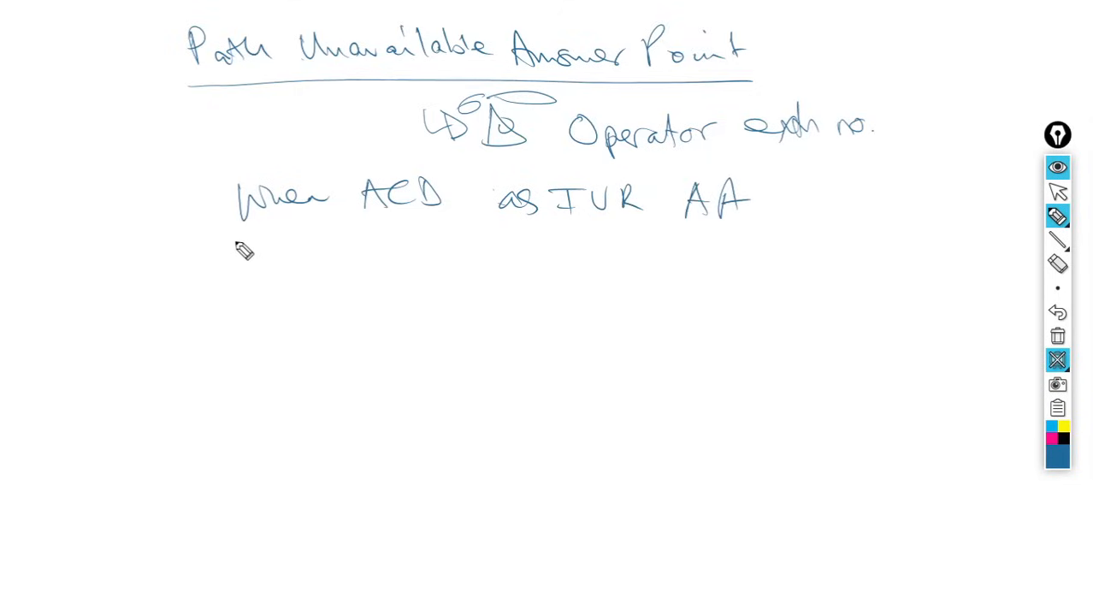
# - Write the chain Queues → Skill Group → That has no agents
pyautogui.moveTo(187, 292)
pyautogui.mouseDown()
pyautogui.moveTo(194, 311)
pyautogui.moveTo(279, 305)
pyautogui.moveTo(274, 315)
pyautogui.mouseUp()
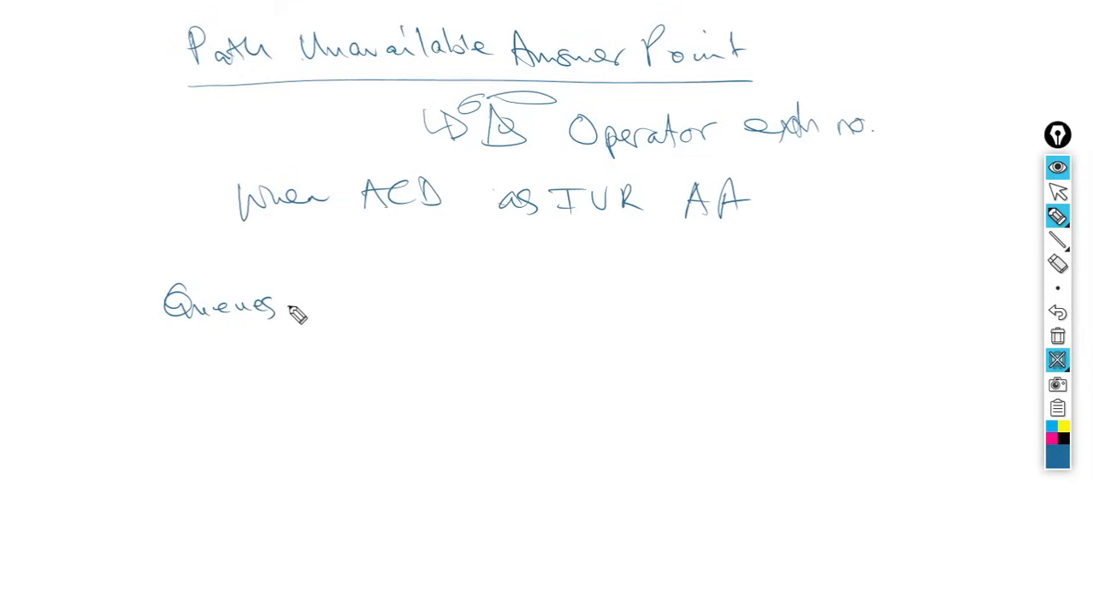
pyautogui.moveTo(289, 304)
pyautogui.mouseDown()
pyautogui.moveTo(352, 294)
pyautogui.moveTo(385, 310)
pyautogui.moveTo(426, 295)
pyautogui.moveTo(461, 310)
pyautogui.moveTo(510, 303)
pyautogui.moveTo(546, 313)
pyautogui.moveTo(604, 297)
pyautogui.mouseUp()
pyautogui.moveTo(594, 288)
pyautogui.mouseDown()
pyautogui.moveTo(598, 305)
pyautogui.moveTo(664, 277)
pyautogui.mouseUp()
pyautogui.moveTo(643, 278)
pyautogui.mouseDown()
pyautogui.moveTo(659, 297)
pyautogui.moveTo(864, 284)
pyautogui.moveTo(879, 306)
pyautogui.moveTo(890, 286)
pyautogui.moveTo(942, 291)
pyautogui.moveTo(924, 282)
pyautogui.mouseUp()
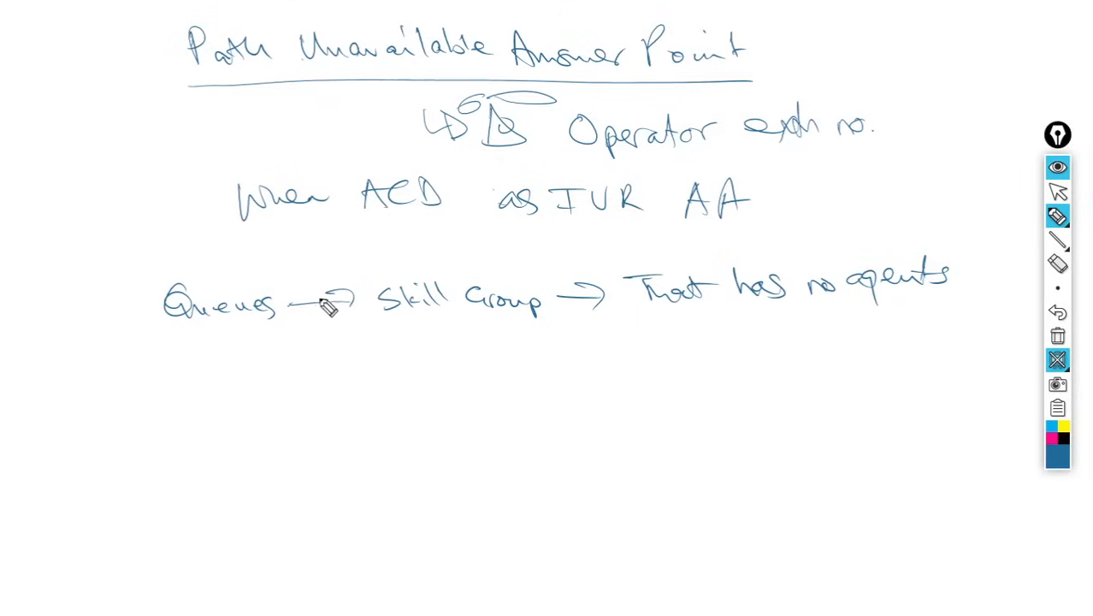
# - Draw an incoming arrow before Queues and label it Incoming inside a box
pyautogui.moveTo(66, 338)
pyautogui.mouseDown()
pyautogui.moveTo(125, 315)
pyautogui.moveTo(122, 337)
pyautogui.mouseUp()
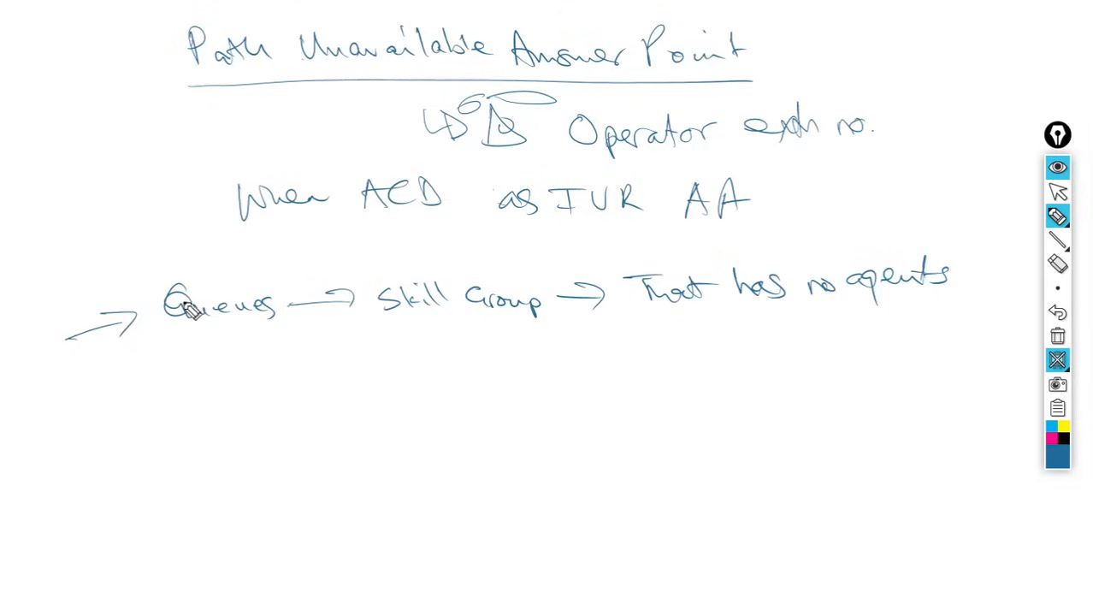
pyautogui.moveTo(26, 272); pyautogui.dragTo(32, 299)
pyautogui.moveTo(38, 284); pyautogui.dragTo(147, 266)
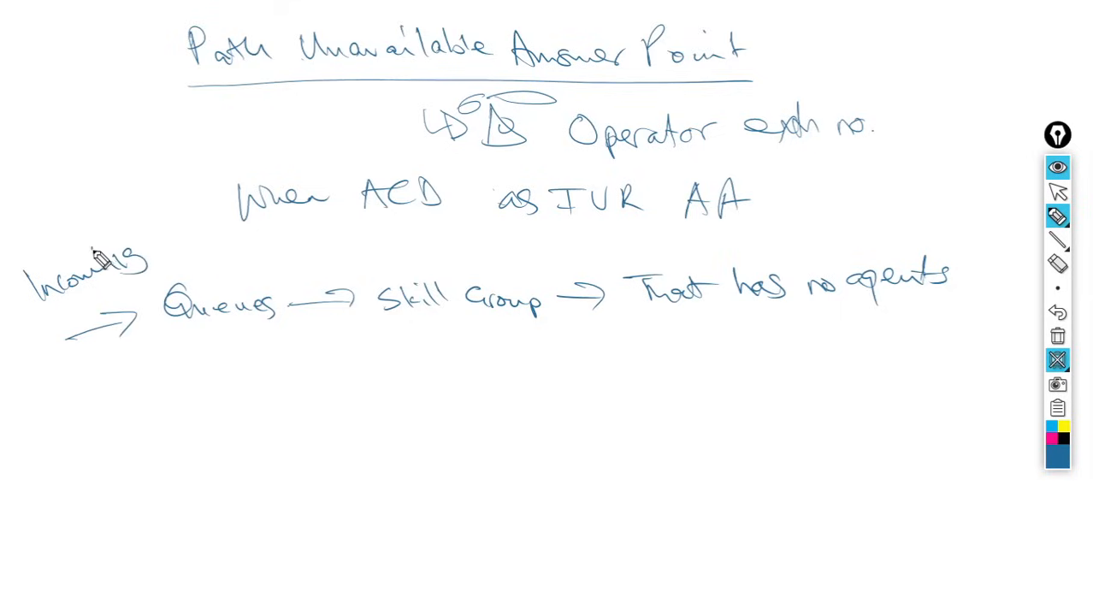
pyautogui.moveTo(41, 315)
pyautogui.mouseDown()
pyautogui.moveTo(141, 240)
pyautogui.moveTo(24, 282)
pyautogui.moveTo(36, 318)
pyautogui.mouseUp()
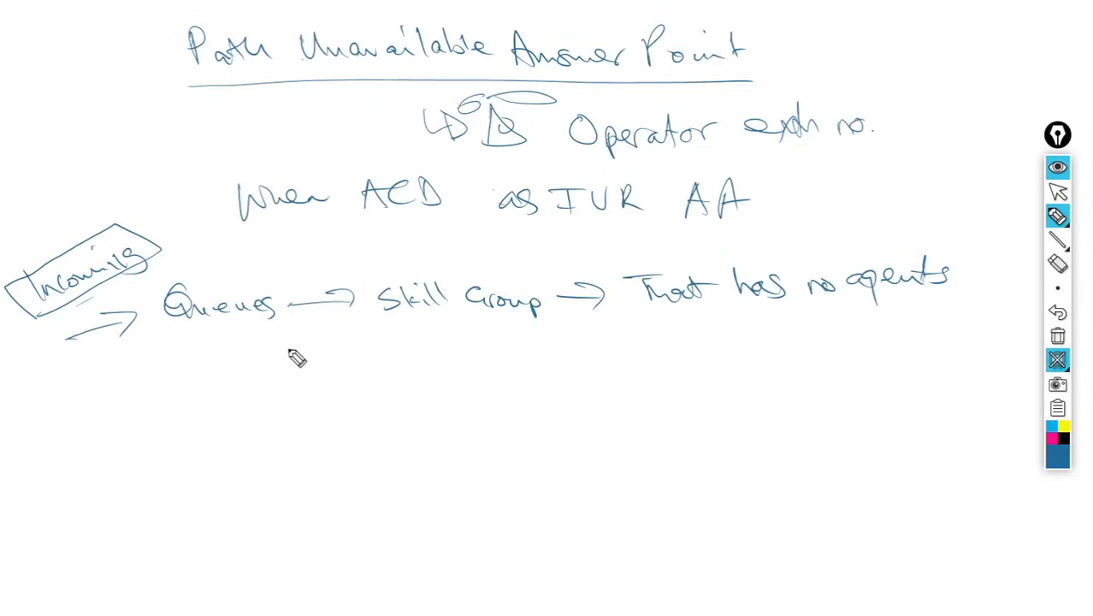
# - Write Allow to queues calls as if agents but are busy, with a branch arrow to queues
pyautogui.moveTo(312, 346)
pyautogui.mouseDown()
pyautogui.moveTo(302, 357)
pyautogui.moveTo(329, 371)
pyautogui.moveTo(369, 350)
pyautogui.moveTo(424, 356)
pyautogui.moveTo(461, 382)
pyautogui.moveTo(561, 359)
pyautogui.moveTo(618, 372)
pyautogui.moveTo(732, 347)
pyautogui.moveTo(753, 358)
pyautogui.moveTo(760, 338)
pyautogui.moveTo(774, 353)
pyautogui.mouseUp()
pyautogui.moveTo(764, 343)
pyautogui.mouseDown()
pyautogui.moveTo(786, 342)
pyautogui.moveTo(829, 373)
pyautogui.moveTo(860, 347)
pyautogui.moveTo(882, 352)
pyautogui.moveTo(950, 334)
pyautogui.moveTo(960, 351)
pyautogui.mouseUp()
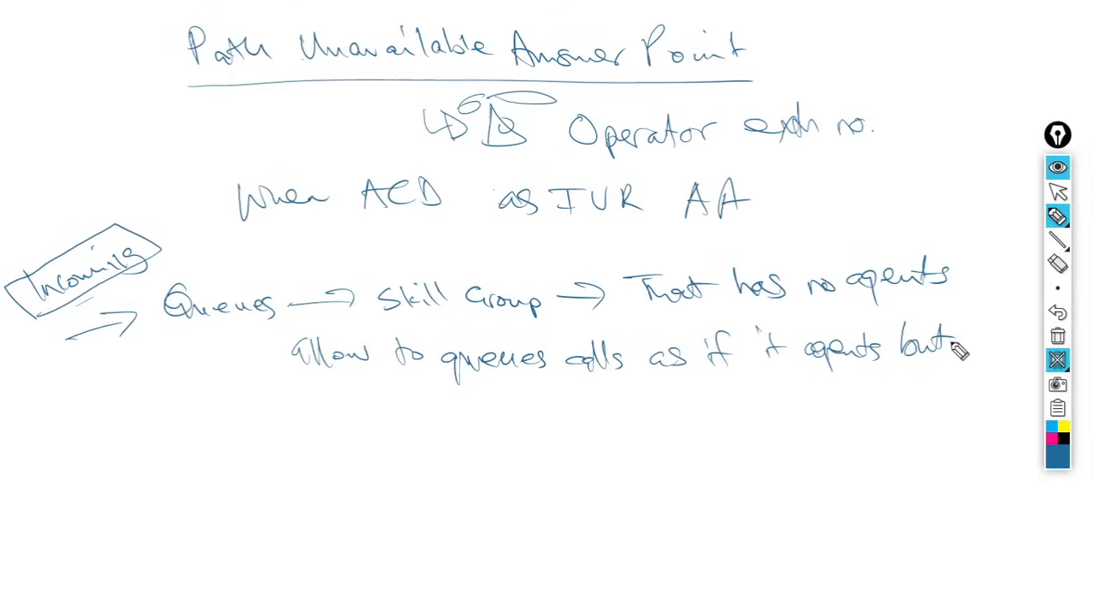
pyautogui.moveTo(333, 402)
pyautogui.mouseDown()
pyautogui.moveTo(473, 407)
pyautogui.moveTo(498, 425)
pyautogui.moveTo(489, 451)
pyautogui.moveTo(476, 446)
pyautogui.moveTo(490, 458)
pyautogui.moveTo(602, 454)
pyautogui.mouseUp()
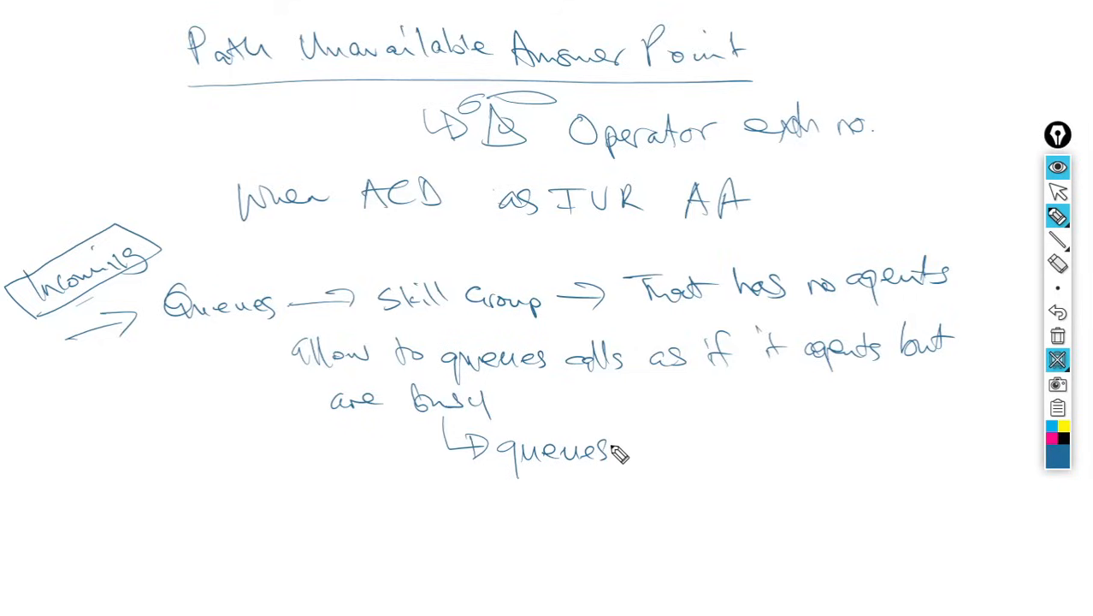
# - Erase the end of queues and rewrite the branch as queue calls
pyautogui.click(1058, 265)
pyautogui.moveTo(605, 463); pyautogui.dragTo(615, 440)
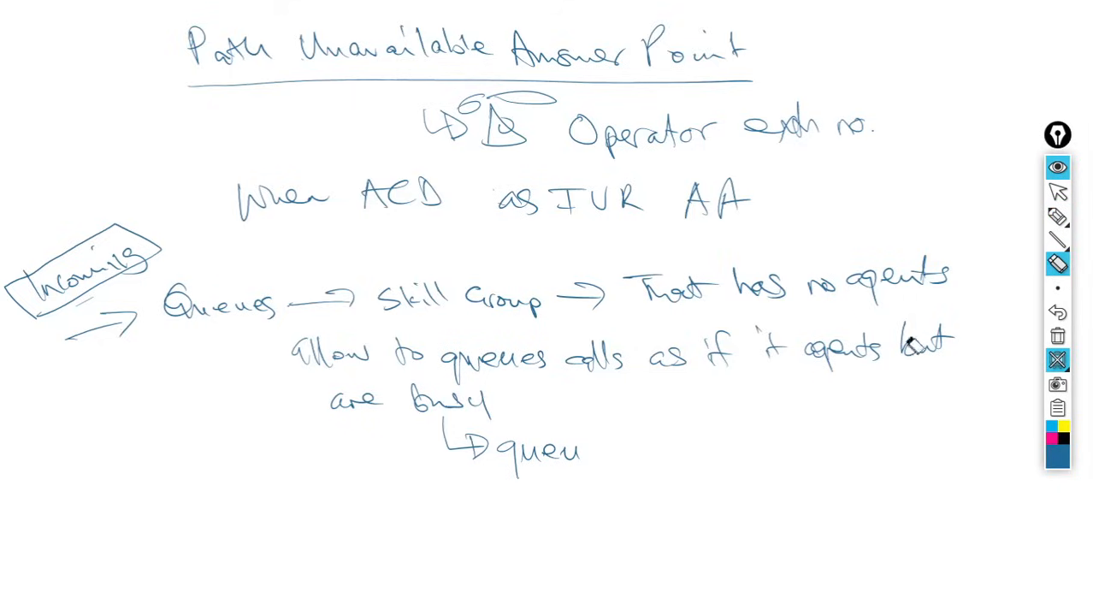
pyautogui.click(1058, 219)
pyautogui.moveTo(598, 454)
pyautogui.mouseDown()
pyautogui.moveTo(641, 455)
pyautogui.moveTo(663, 441)
pyautogui.moveTo(690, 451)
pyautogui.moveTo(677, 459)
pyautogui.mouseUp()
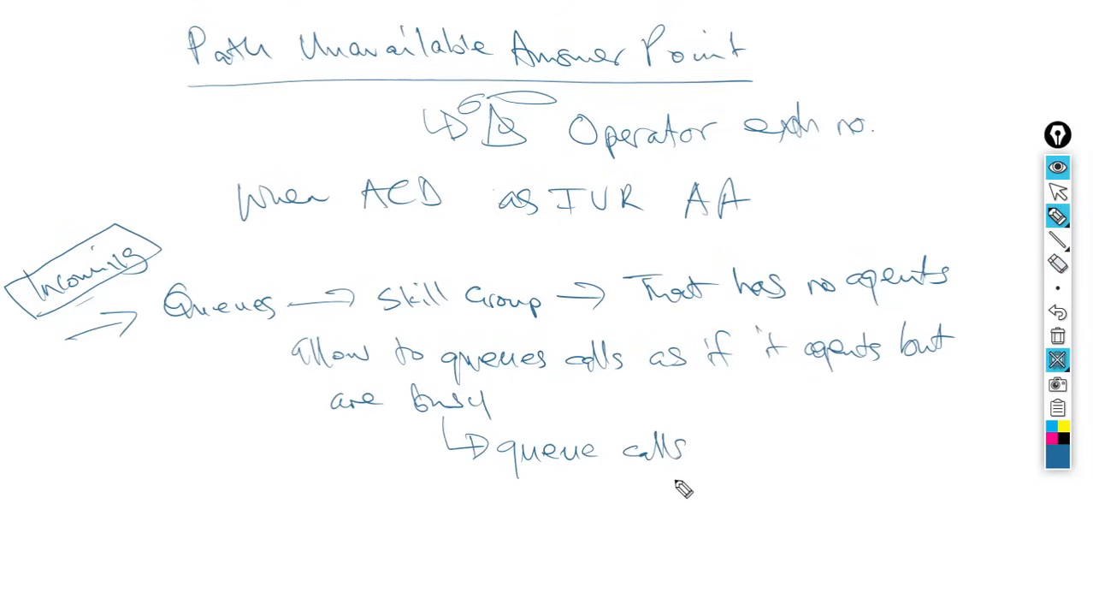
# - Add an arrow from queue calls to music / message to them
pyautogui.moveTo(623, 479)
pyautogui.mouseDown()
pyautogui.moveTo(693, 509)
pyautogui.moveTo(682, 508)
pyautogui.mouseUp()
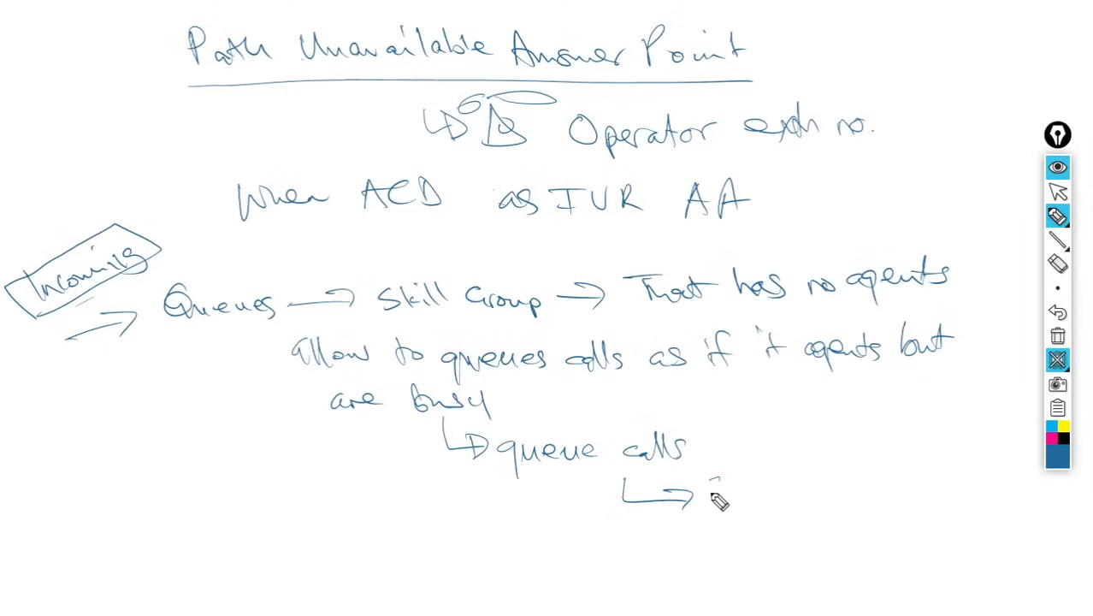
pyautogui.moveTo(714, 492)
pyautogui.mouseDown()
pyautogui.moveTo(786, 506)
pyautogui.moveTo(804, 496)
pyautogui.mouseUp()
pyautogui.moveTo(821, 448)
pyautogui.mouseDown()
pyautogui.moveTo(817, 509)
pyautogui.moveTo(866, 505)
pyautogui.moveTo(873, 489)
pyautogui.moveTo(898, 506)
pyautogui.moveTo(944, 495)
pyautogui.mouseUp()
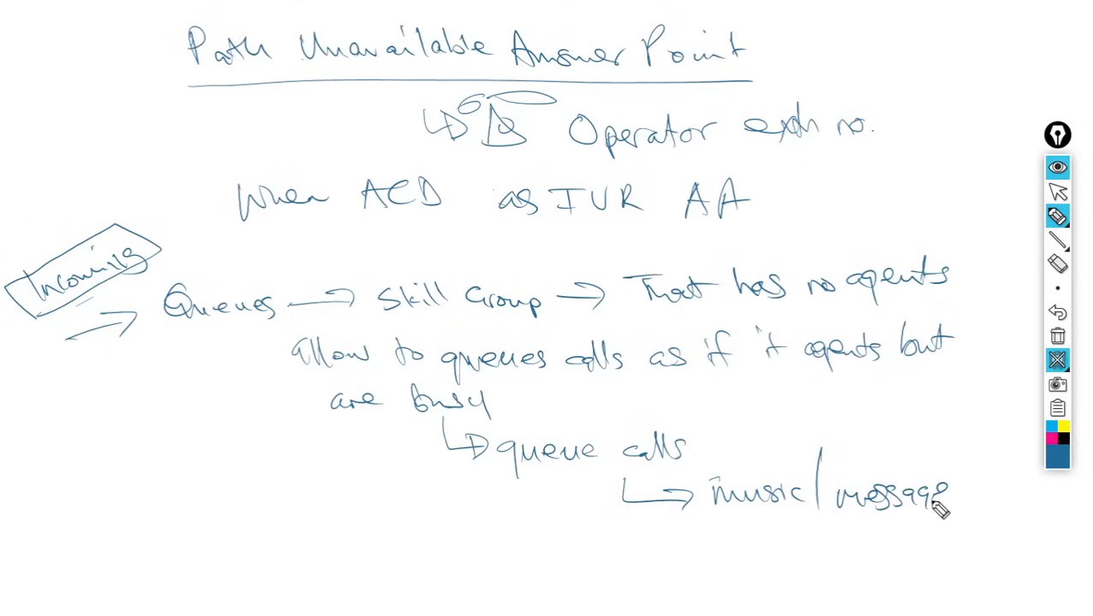
pyautogui.moveTo(752, 511)
pyautogui.mouseDown()
pyautogui.moveTo(850, 530)
pyautogui.moveTo(805, 517)
pyautogui.mouseUp()
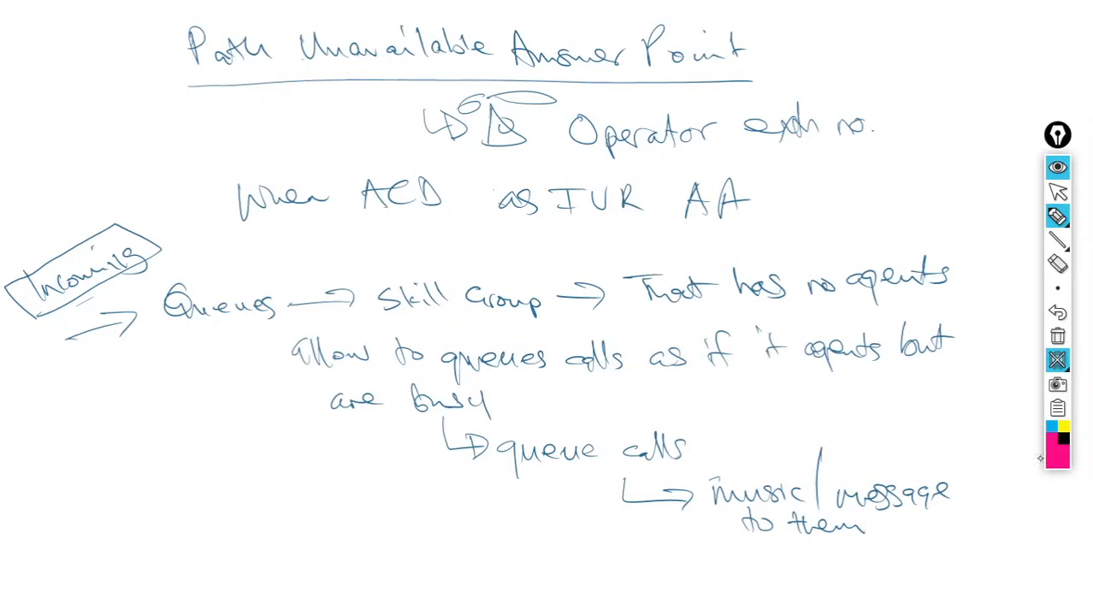
# - In magenta, circle music / message to them and write Play Business Open Prompt/Msg beneath it
pyautogui.moveTo(721, 469)
pyautogui.mouseDown()
pyautogui.moveTo(706, 505)
pyautogui.moveTo(717, 473)
pyautogui.moveTo(918, 462)
pyautogui.moveTo(917, 540)
pyautogui.moveTo(774, 541)
pyautogui.moveTo(702, 522)
pyautogui.moveTo(717, 472)
pyautogui.moveTo(735, 467)
pyautogui.mouseUp()
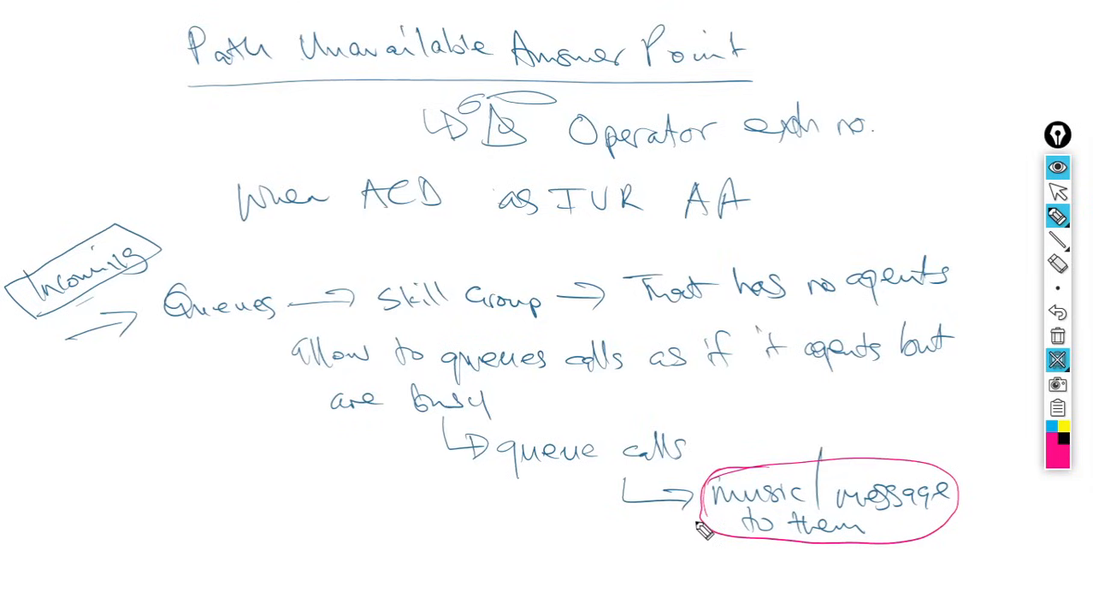
pyautogui.moveTo(696, 524); pyautogui.dragTo(612, 537)
pyautogui.moveTo(530, 546)
pyautogui.mouseDown()
pyautogui.moveTo(590, 578)
pyautogui.moveTo(614, 560)
pyautogui.moveTo(665, 578)
pyautogui.moveTo(741, 559)
pyautogui.moveTo(830, 569)
pyautogui.moveTo(825, 581)
pyautogui.moveTo(838, 564)
pyautogui.moveTo(883, 576)
pyautogui.moveTo(893, 556)
pyautogui.moveTo(900, 572)
pyautogui.moveTo(937, 557)
pyautogui.moveTo(951, 577)
pyautogui.mouseUp()
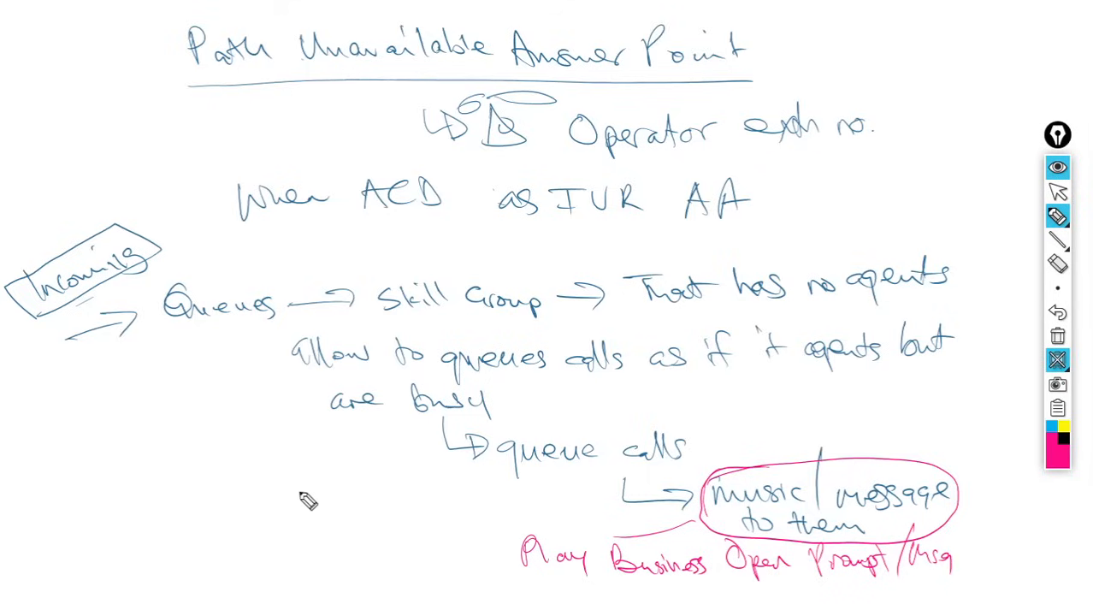
# - Write the menu lines Press 1 for Sales and Press 2 for Technical in magenta
pyautogui.moveTo(288, 472)
pyautogui.mouseDown()
pyautogui.moveTo(296, 491)
pyautogui.moveTo(335, 510)
pyautogui.moveTo(528, 481)
pyautogui.mouseUp()
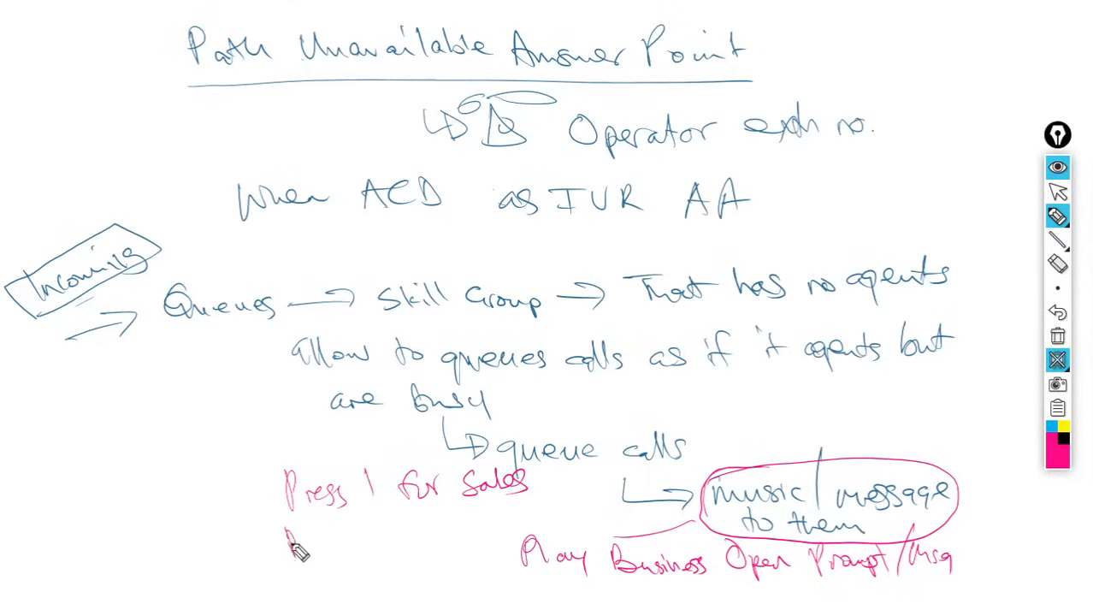
pyautogui.moveTo(289, 534)
pyautogui.mouseDown()
pyautogui.moveTo(419, 542)
pyautogui.moveTo(488, 516)
pyautogui.moveTo(519, 531)
pyautogui.moveTo(590, 511)
pyautogui.mouseUp()
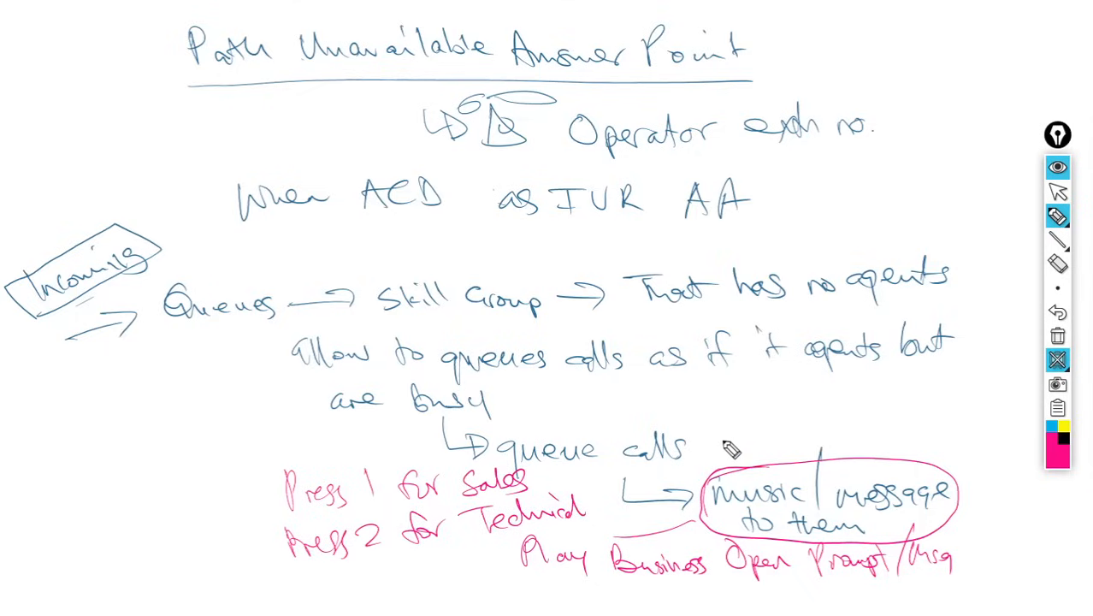
# - Draw a curve over the explanation, circle queue calls, and mark both Press lines with crosses
pyautogui.moveTo(80, 447)
pyautogui.mouseDown()
pyautogui.moveTo(141, 390)
pyautogui.moveTo(439, 335)
pyautogui.moveTo(506, 383)
pyautogui.moveTo(684, 437)
pyautogui.mouseUp()
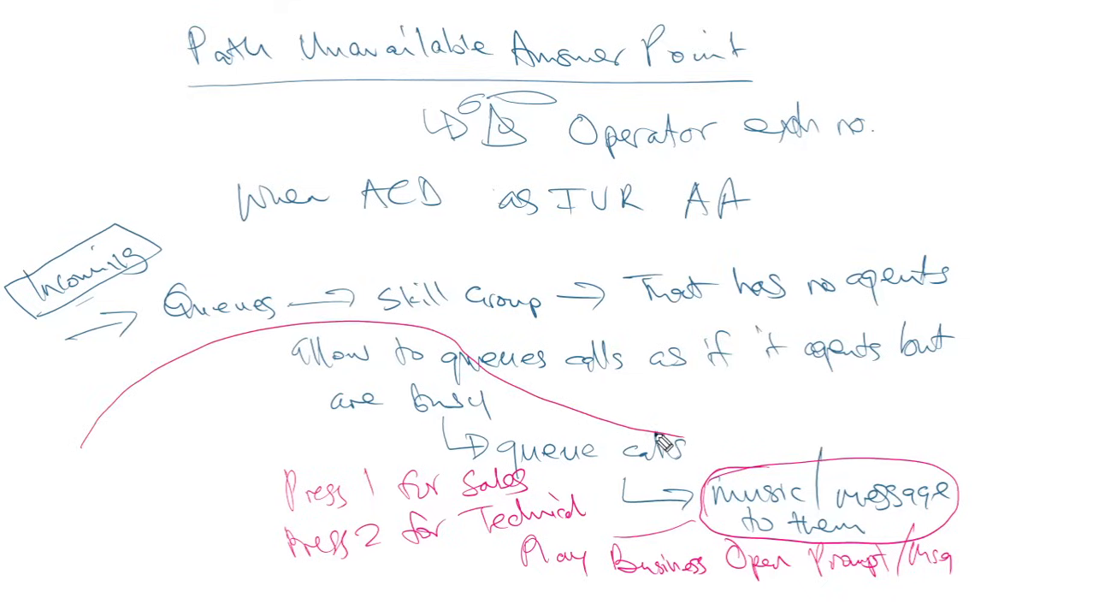
pyautogui.moveTo(657, 434)
pyautogui.mouseDown()
pyautogui.moveTo(496, 423)
pyautogui.moveTo(696, 442)
pyautogui.mouseUp()
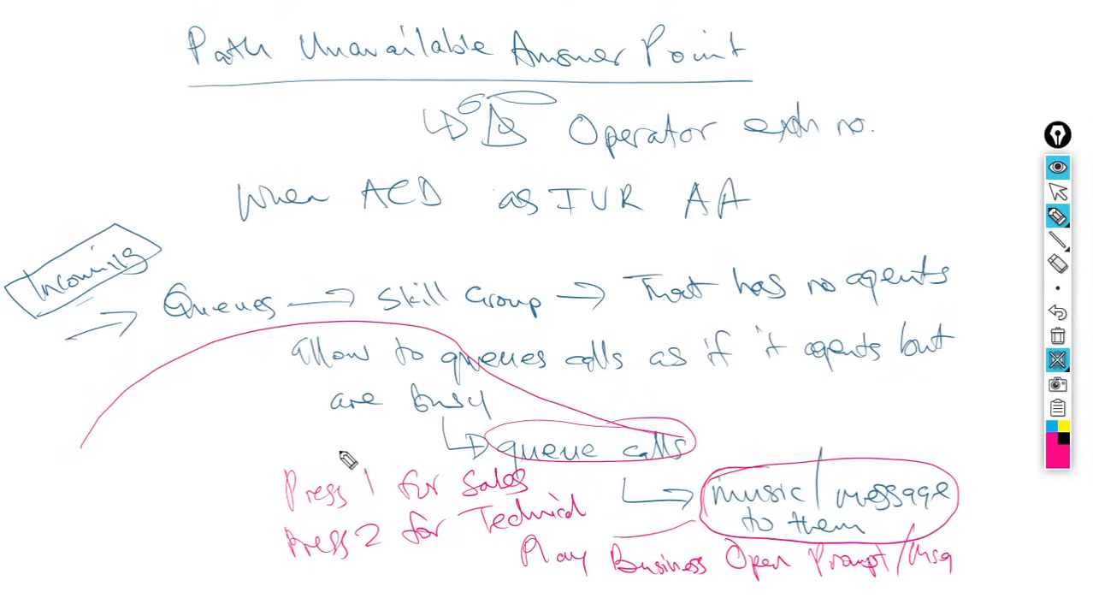
pyautogui.moveTo(255, 481)
pyautogui.mouseDown()
pyautogui.moveTo(271, 501)
pyautogui.moveTo(279, 495)
pyautogui.mouseUp()
pyautogui.moveTo(266, 546)
pyautogui.mouseDown()
pyautogui.moveTo(275, 559)
pyautogui.moveTo(265, 560)
pyautogui.mouseUp()
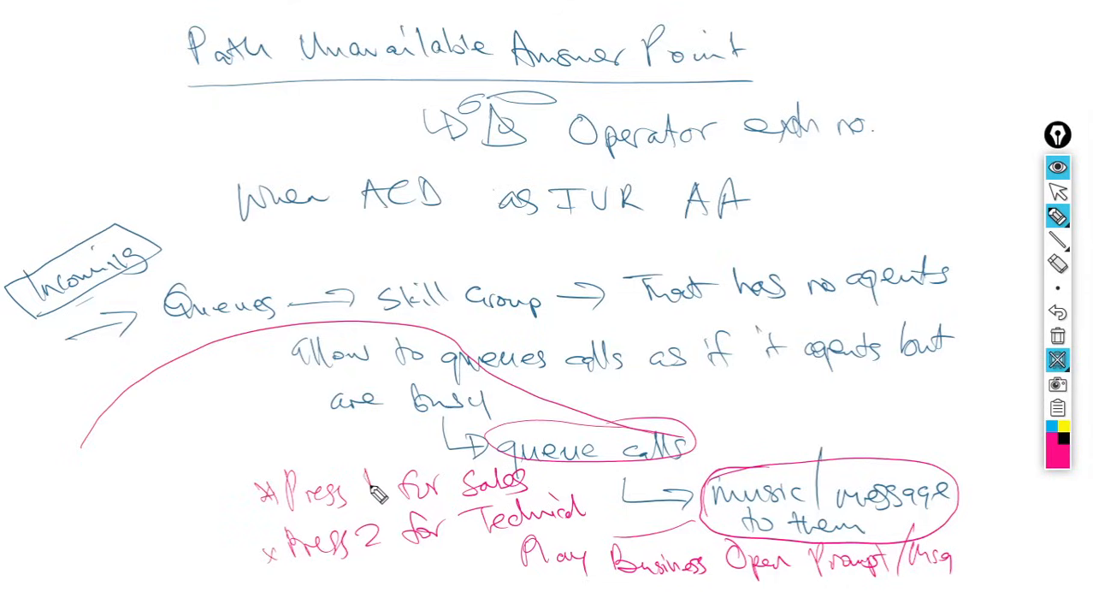
pyautogui.moveTo(370, 475); pyautogui.dragTo(383, 493)
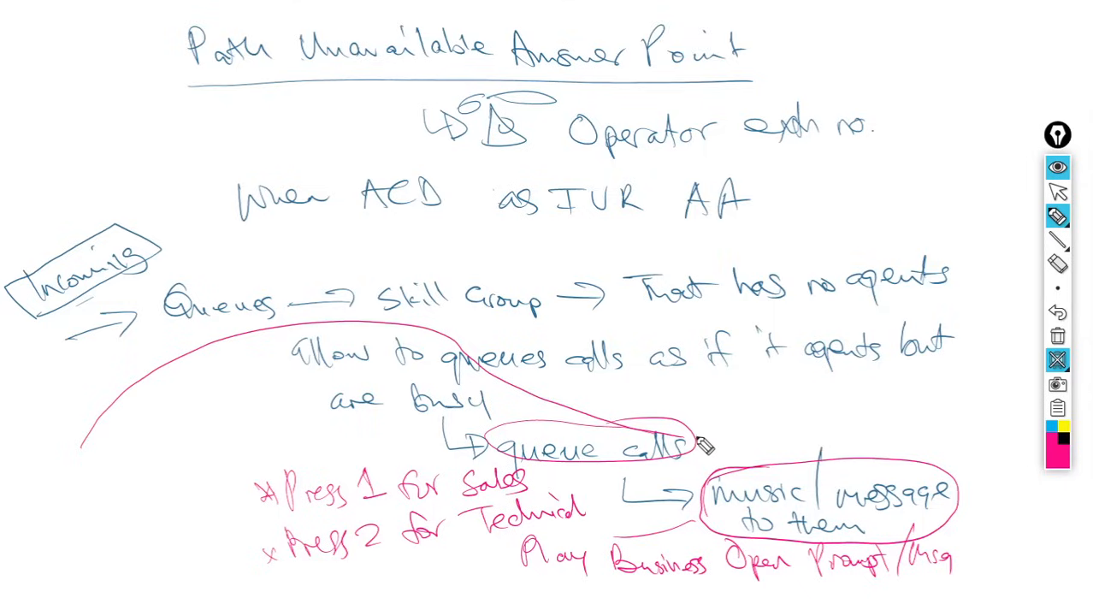
# - Draw a line from queue calls and write Sales, Interflow List 1 - Sales, 2 - Techn
pyautogui.moveTo(696, 446); pyautogui.dragTo(754, 407)
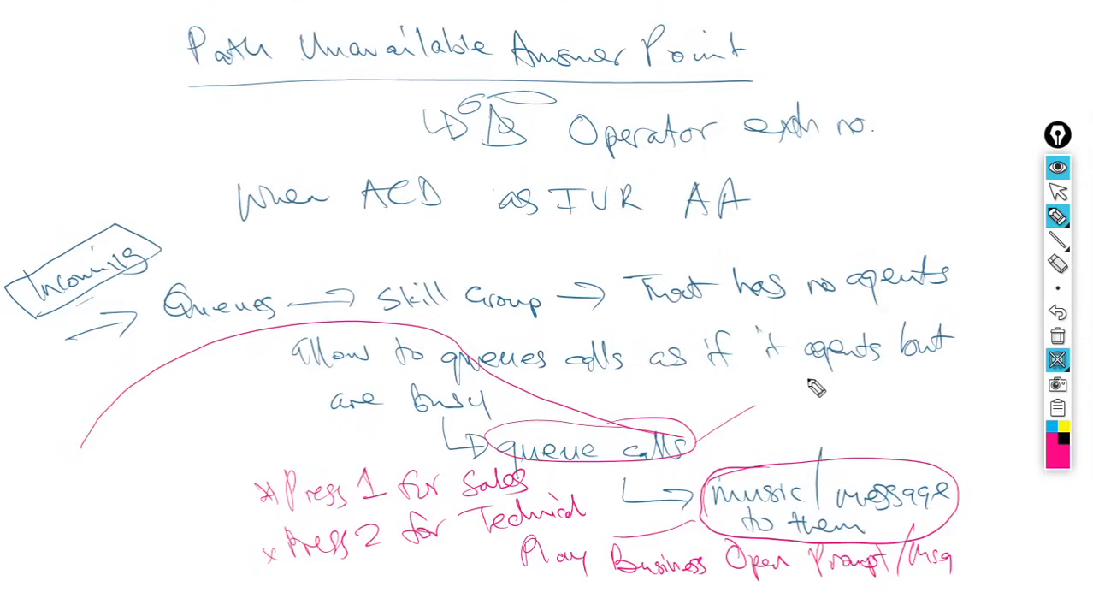
pyautogui.moveTo(812, 378)
pyautogui.mouseDown()
pyautogui.moveTo(879, 376)
pyautogui.moveTo(880, 392)
pyautogui.mouseUp()
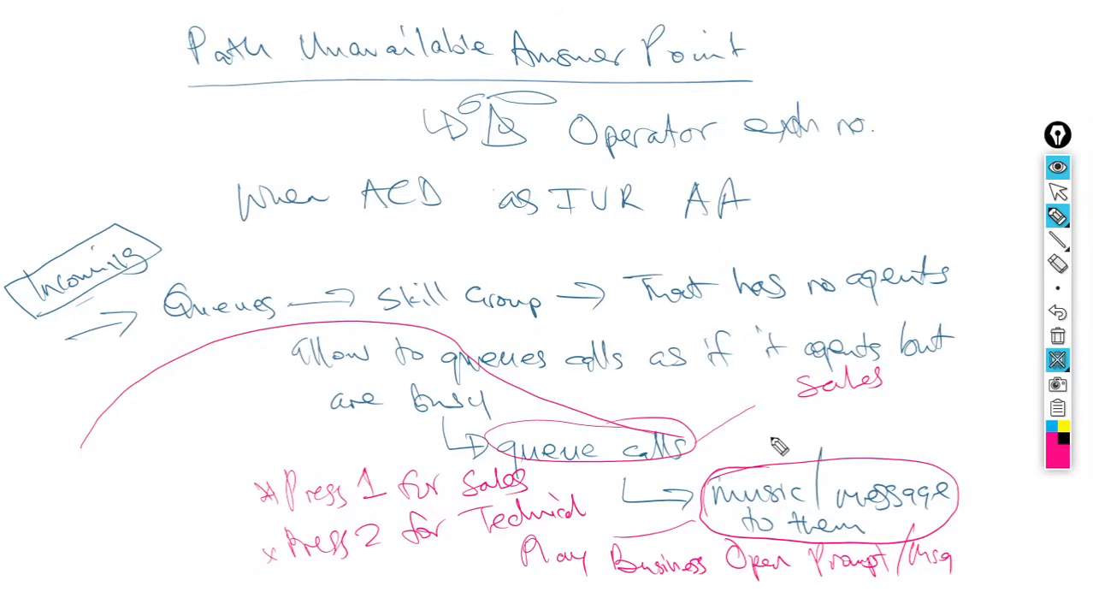
pyautogui.moveTo(853, 407)
pyautogui.mouseDown()
pyautogui.moveTo(853, 420)
pyautogui.moveTo(801, 424)
pyautogui.moveTo(939, 416)
pyautogui.moveTo(976, 395)
pyautogui.moveTo(981, 409)
pyautogui.mouseUp()
pyautogui.moveTo(798, 411)
pyautogui.mouseDown()
pyautogui.moveTo(793, 442)
pyautogui.moveTo(946, 437)
pyautogui.moveTo(956, 479)
pyautogui.moveTo(976, 452)
pyautogui.moveTo(1029, 478)
pyautogui.moveTo(1032, 461)
pyautogui.moveTo(1027, 489)
pyautogui.mouseUp()
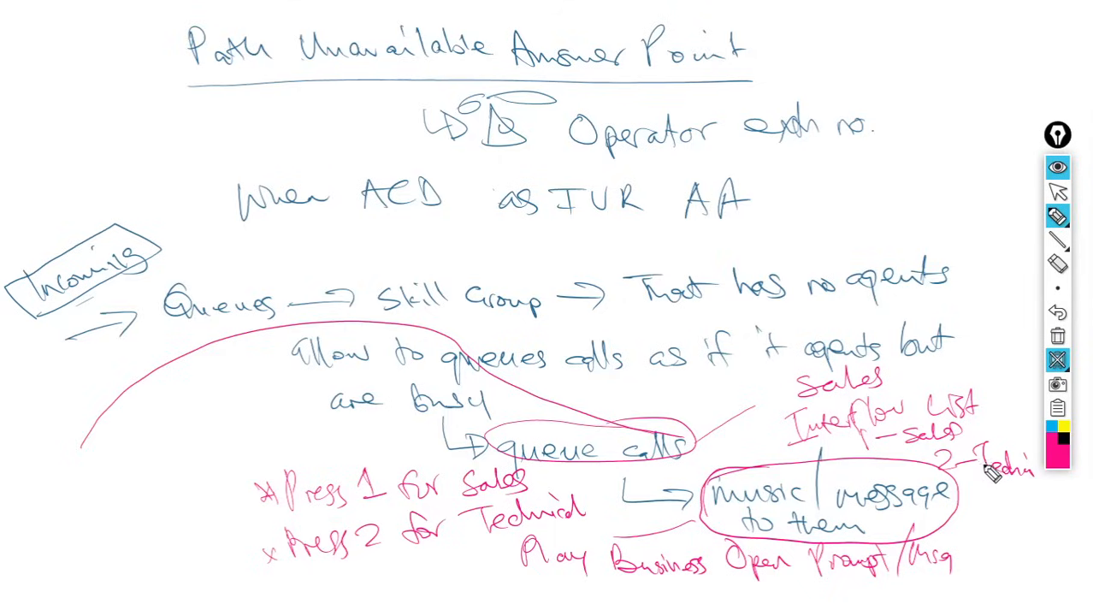
# - Clear the whiteboard and return to the MiVoice Business ACD Agent Skill Groups page
pyautogui.click(1058, 337)
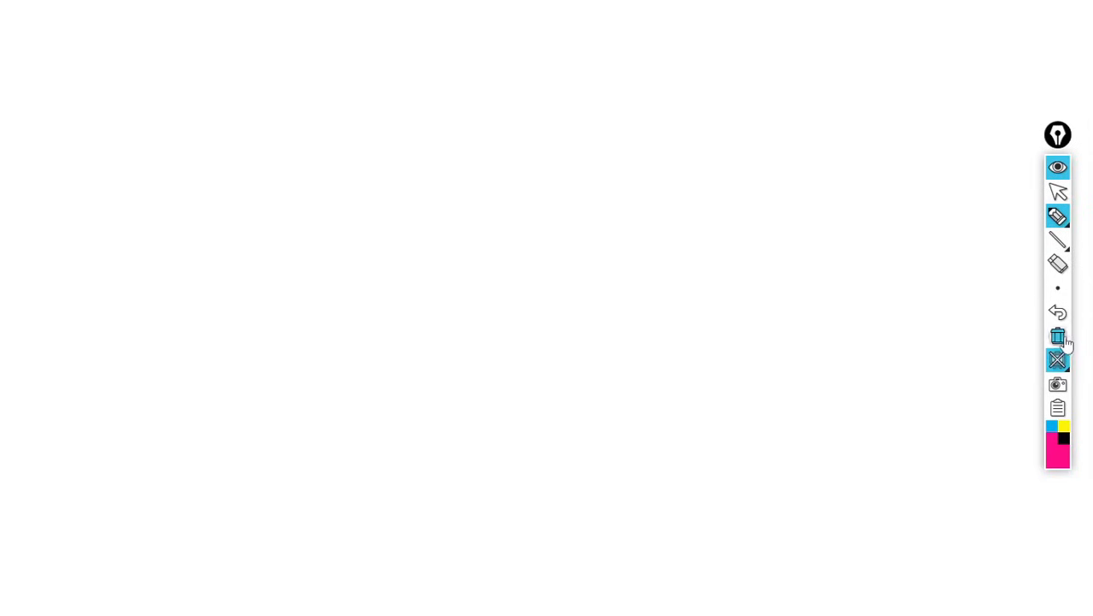
pyautogui.click(1059, 195)
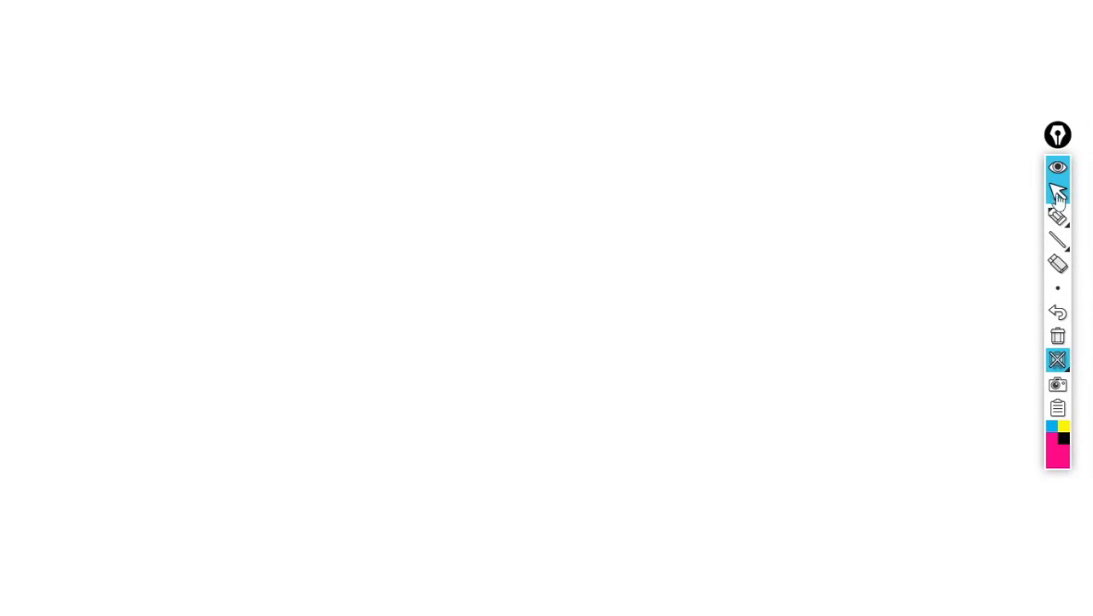
pyautogui.click(1061, 366)
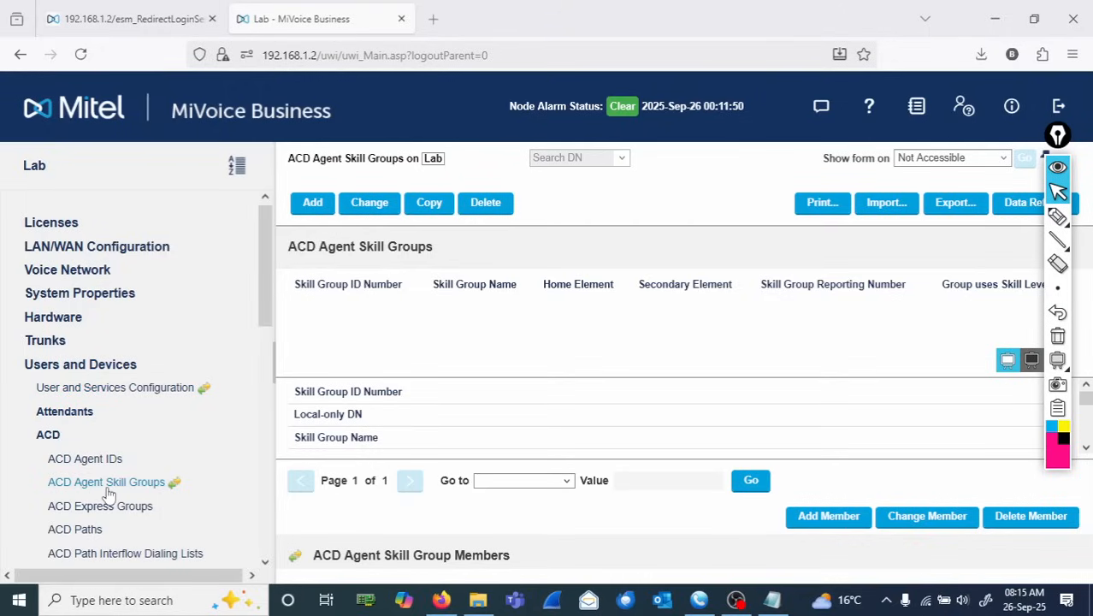
# - Circle Users and Devices, ACD and ACD Agent Skill Groups in the navigation tree with the magenta pen
pyautogui.click(1061, 223)
pyautogui.click(1032, 217)
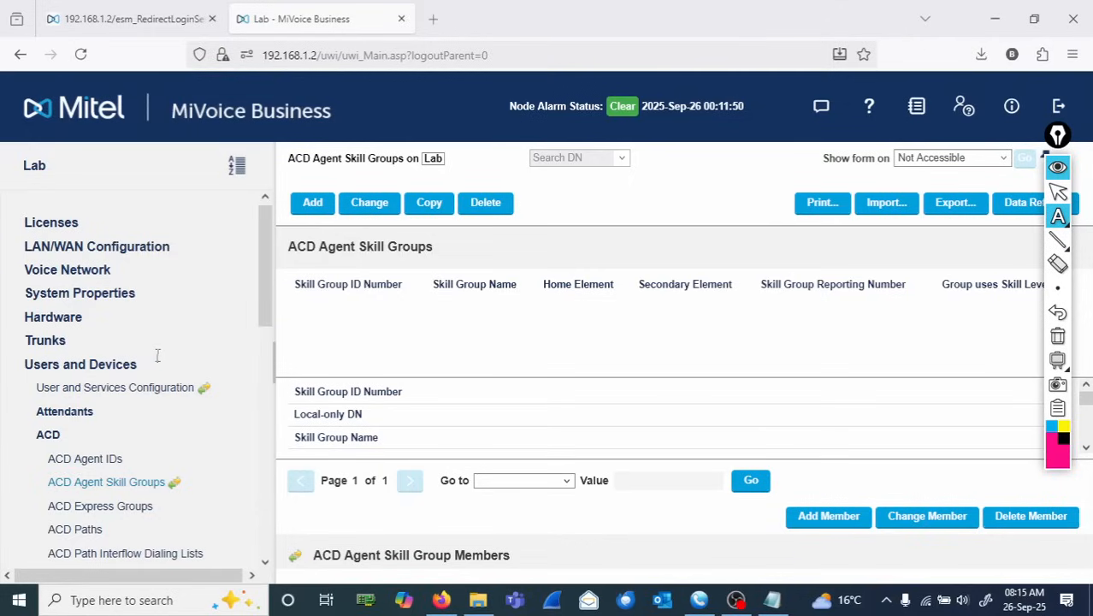
pyautogui.click(1058, 264)
pyautogui.moveTo(1058, 288)
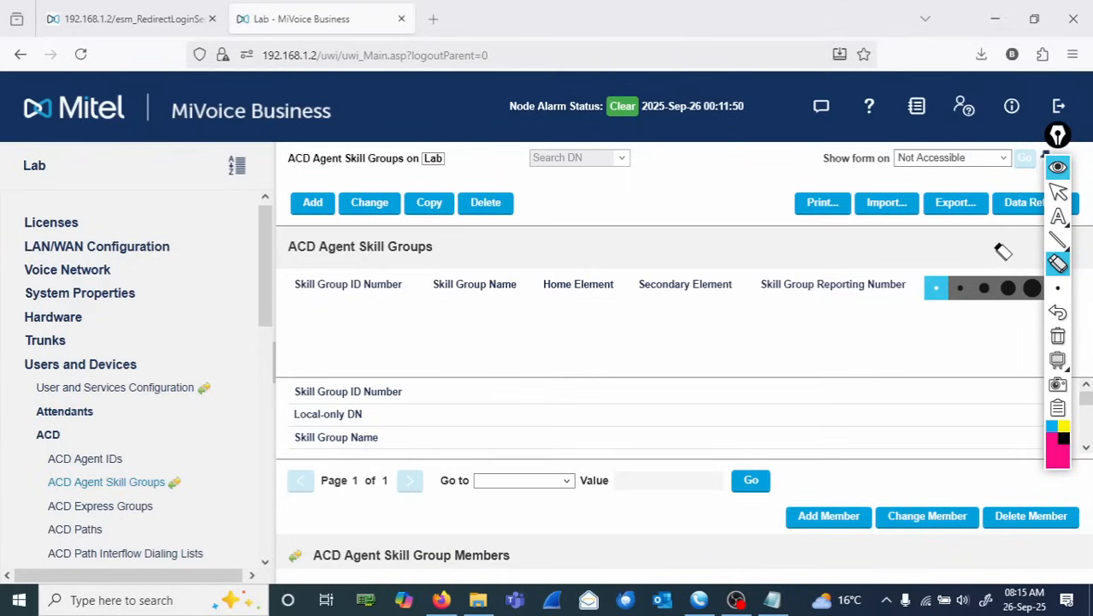
pyautogui.moveTo(1060, 217)
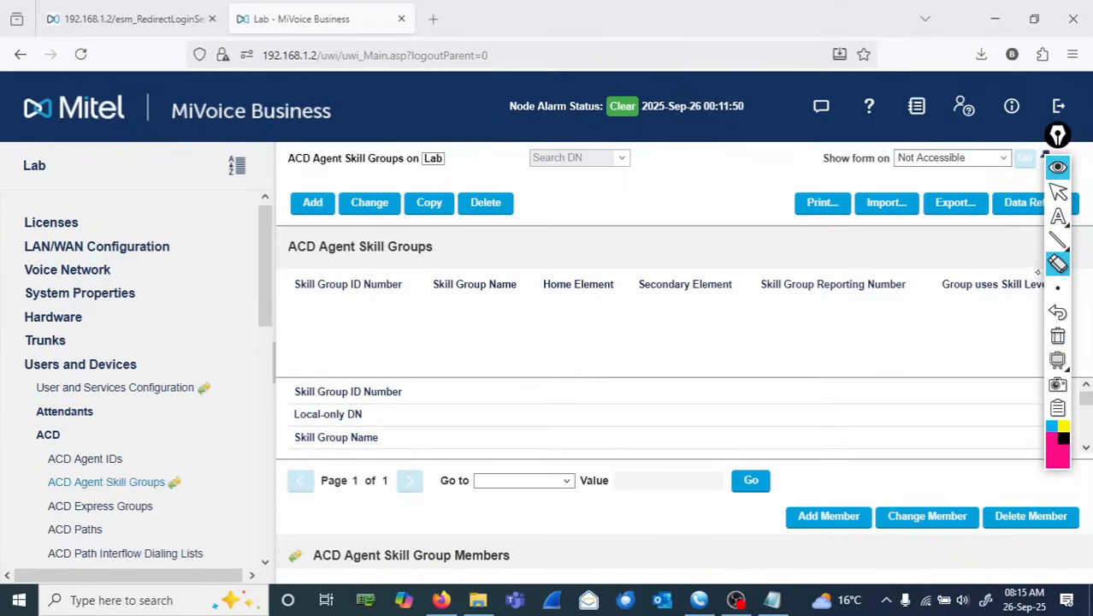
pyautogui.moveTo(1061, 248)
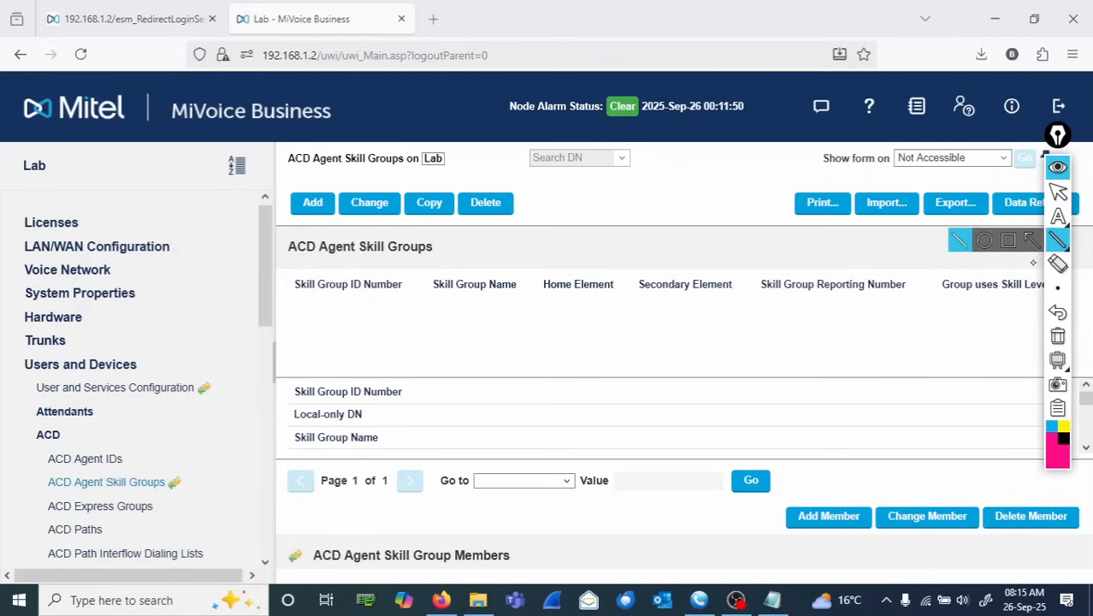
pyautogui.click(1058, 217)
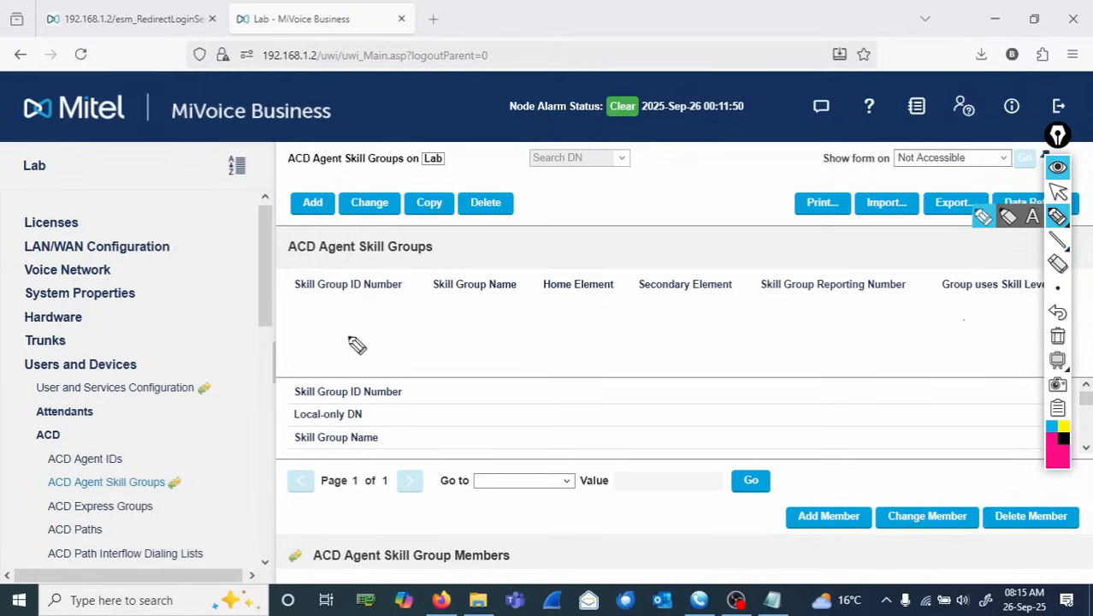
pyautogui.moveTo(148, 363)
pyautogui.mouseDown()
pyautogui.moveTo(32, 353)
pyautogui.moveTo(83, 386)
pyautogui.moveTo(147, 361)
pyautogui.mouseUp()
pyautogui.moveTo(27, 377)
pyautogui.mouseDown()
pyautogui.moveTo(12, 397)
pyautogui.moveTo(32, 440)
pyautogui.moveTo(78, 430)
pyautogui.moveTo(34, 469)
pyautogui.moveTo(51, 494)
pyautogui.moveTo(147, 496)
pyautogui.moveTo(175, 472)
pyautogui.moveTo(69, 471)
pyautogui.moveTo(28, 485)
pyautogui.mouseUp()
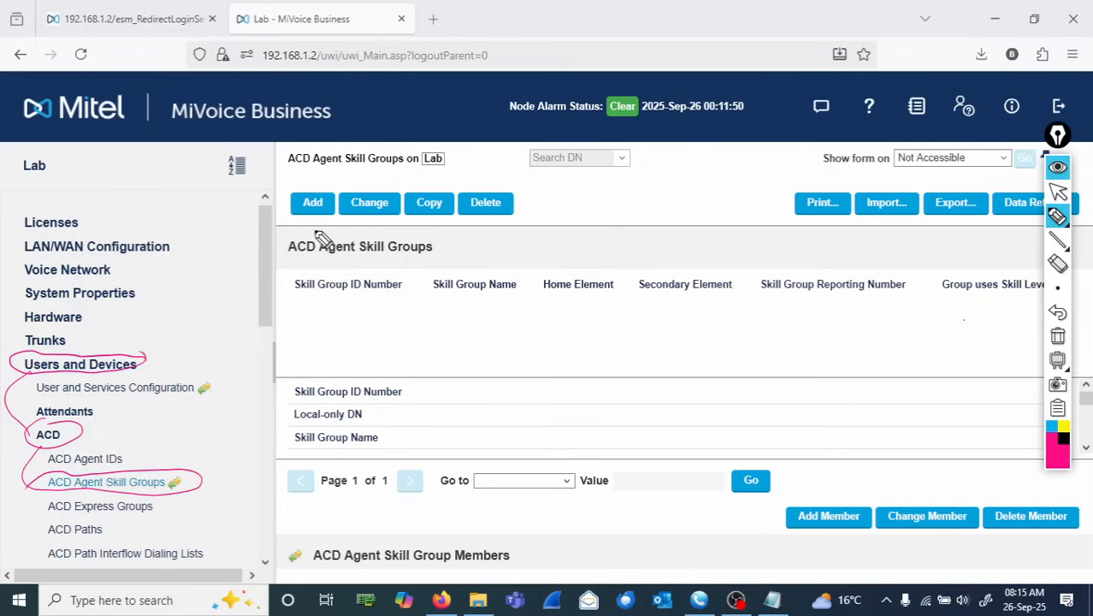
# - Circle the ACD Agent Skill Groups heading and the Add button, arrowing to a boxed note 'IVR AA Skill Group'
pyautogui.moveTo(314, 233)
pyautogui.mouseDown()
pyautogui.moveTo(387, 272)
pyautogui.moveTo(301, 233)
pyautogui.mouseUp()
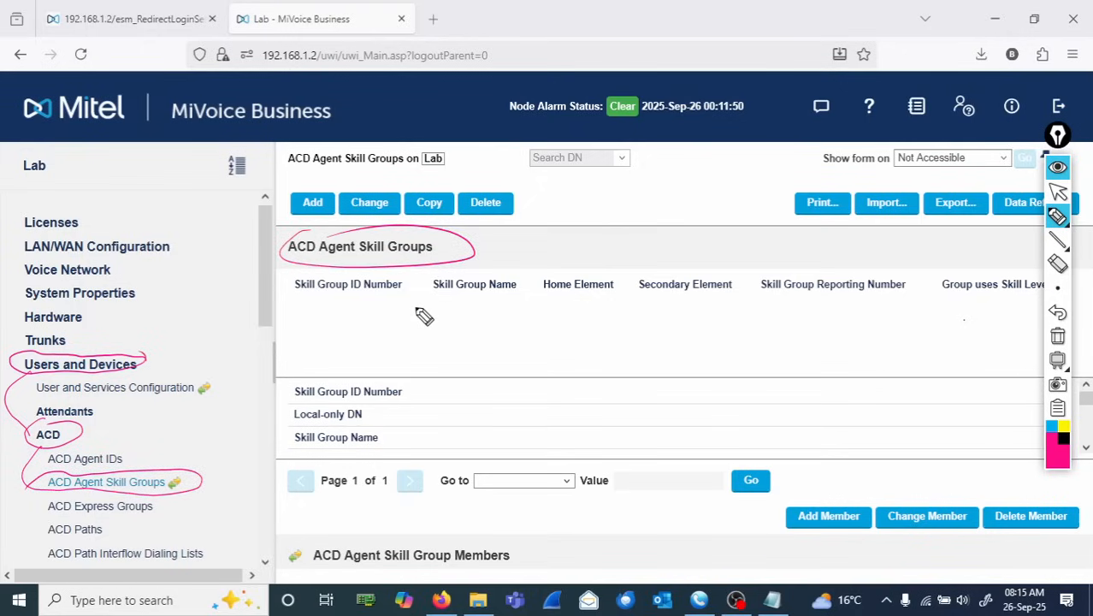
pyautogui.moveTo(329, 193)
pyautogui.mouseDown()
pyautogui.moveTo(325, 224)
pyautogui.moveTo(287, 246)
pyautogui.moveTo(428, 315)
pyautogui.mouseUp()
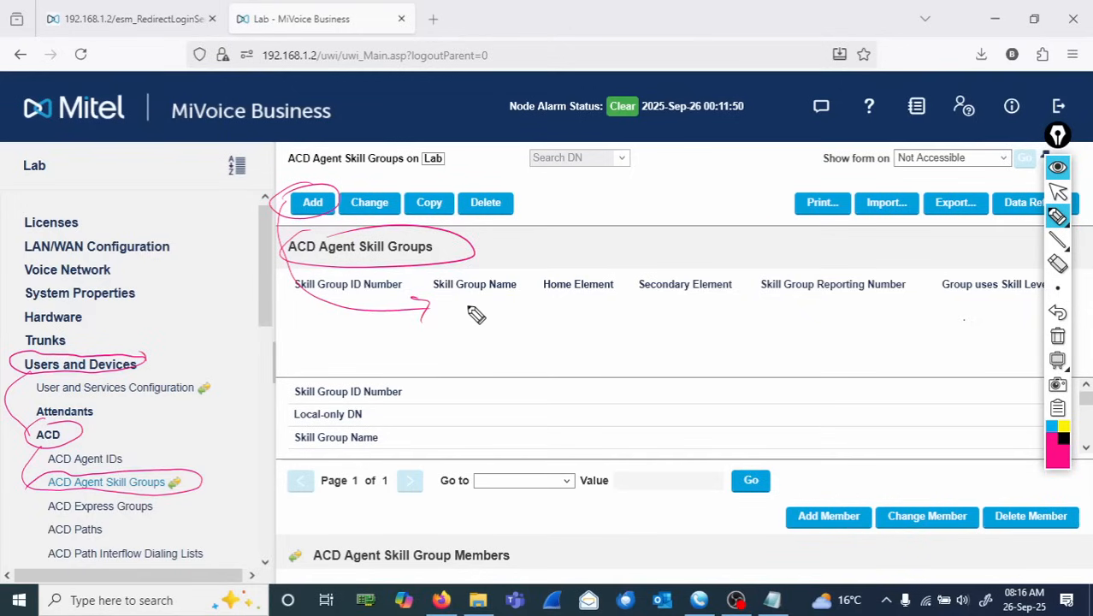
pyautogui.moveTo(479, 317)
pyautogui.mouseDown()
pyautogui.moveTo(512, 307)
pyautogui.moveTo(639, 324)
pyautogui.moveTo(770, 320)
pyautogui.mouseUp()
pyautogui.moveTo(461, 335)
pyautogui.mouseDown()
pyautogui.moveTo(567, 333)
pyautogui.moveTo(590, 295)
pyautogui.moveTo(492, 299)
pyautogui.moveTo(455, 334)
pyautogui.mouseUp()
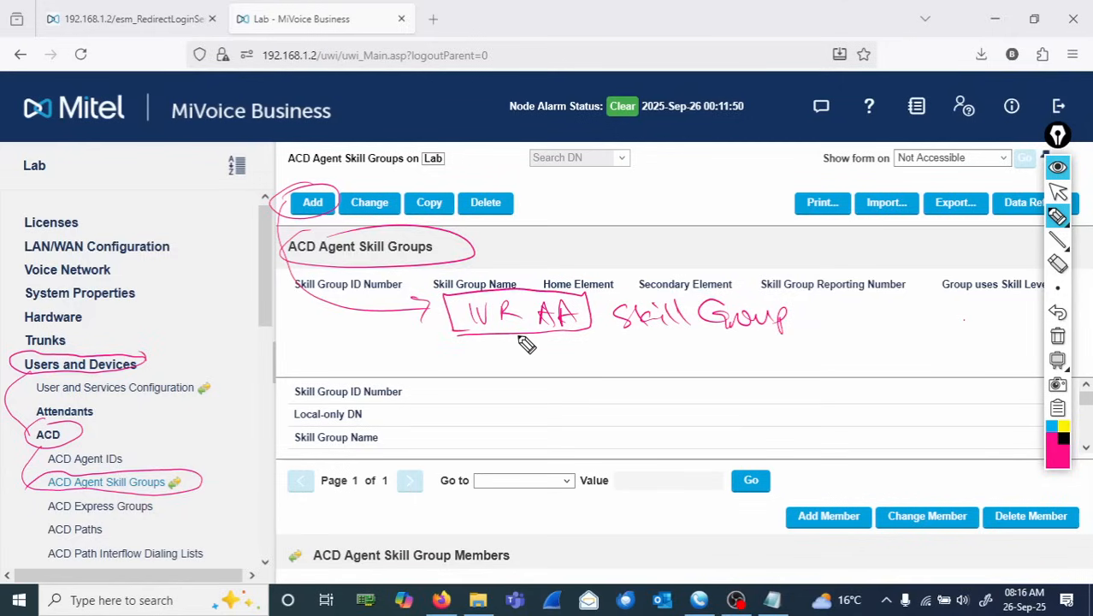
# - Annotate 'No Agents – Allow to receive when there are no agents logged in – Queue the calls' beneath it
pyautogui.moveTo(515, 335)
pyautogui.mouseDown()
pyautogui.moveTo(604, 361)
pyautogui.moveTo(725, 354)
pyautogui.moveTo(746, 341)
pyautogui.moveTo(764, 357)
pyautogui.mouseUp()
pyautogui.moveTo(637, 366)
pyautogui.mouseDown()
pyautogui.moveTo(736, 401)
pyautogui.moveTo(750, 389)
pyautogui.moveTo(817, 395)
pyautogui.moveTo(861, 378)
pyautogui.moveTo(961, 377)
pyautogui.moveTo(938, 361)
pyautogui.mouseUp()
pyautogui.moveTo(633, 425)
pyautogui.mouseDown()
pyautogui.moveTo(727, 422)
pyautogui.moveTo(778, 440)
pyautogui.moveTo(774, 418)
pyautogui.moveTo(804, 411)
pyautogui.moveTo(931, 425)
pyautogui.moveTo(988, 409)
pyautogui.mouseUp()
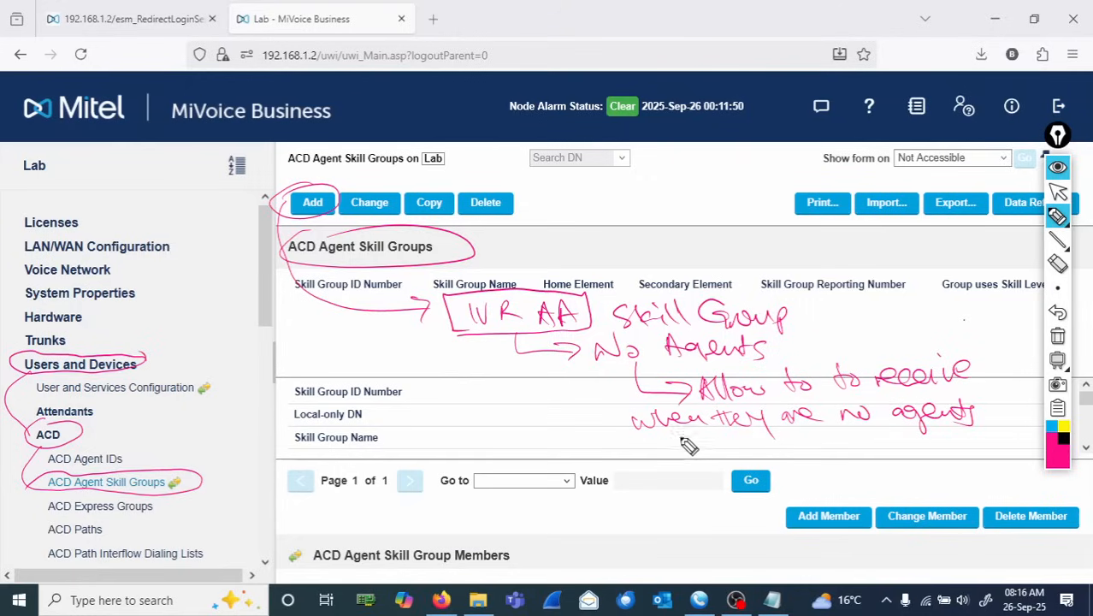
pyautogui.moveTo(658, 432)
pyautogui.mouseDown()
pyautogui.moveTo(660, 453)
pyautogui.moveTo(809, 453)
pyautogui.moveTo(779, 439)
pyautogui.moveTo(849, 485)
pyautogui.moveTo(932, 466)
pyautogui.moveTo(951, 489)
pyautogui.mouseUp()
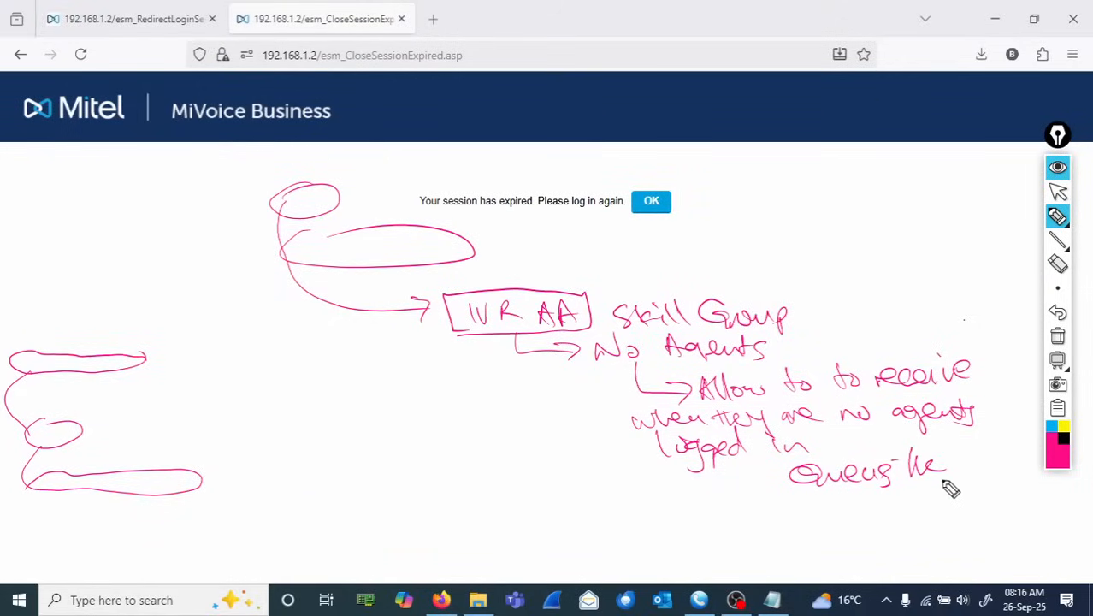
pyautogui.moveTo(855, 498)
pyautogui.mouseDown()
pyautogui.moveTo(861, 520)
pyautogui.moveTo(883, 525)
pyautogui.moveTo(869, 518)
pyautogui.mouseUp()
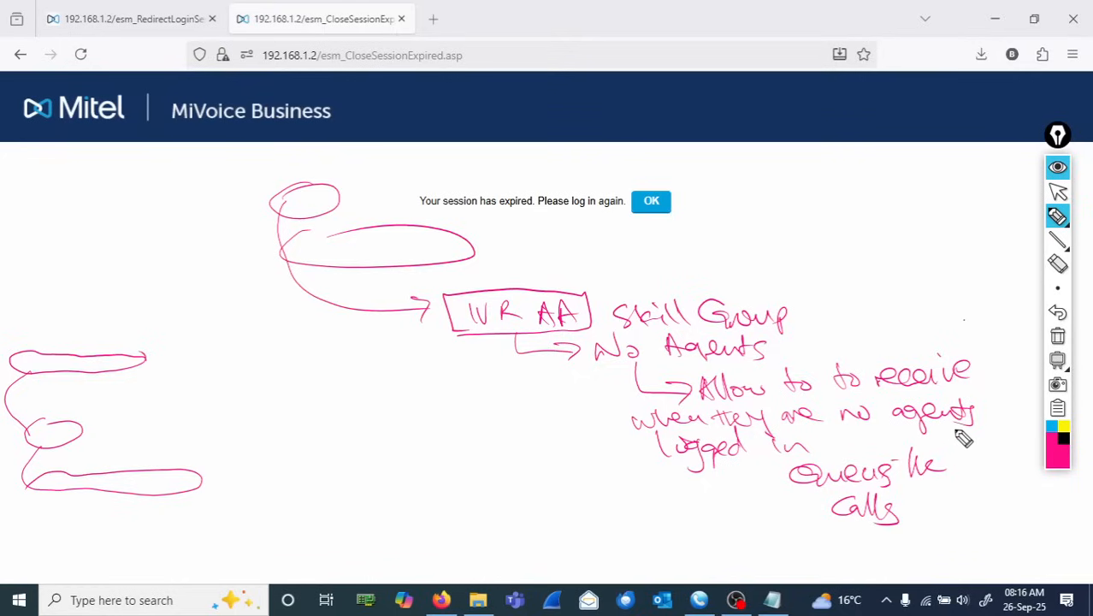
# - Dismiss the session-expired message and log back in as system with the account password
pyautogui.click(1058, 193)
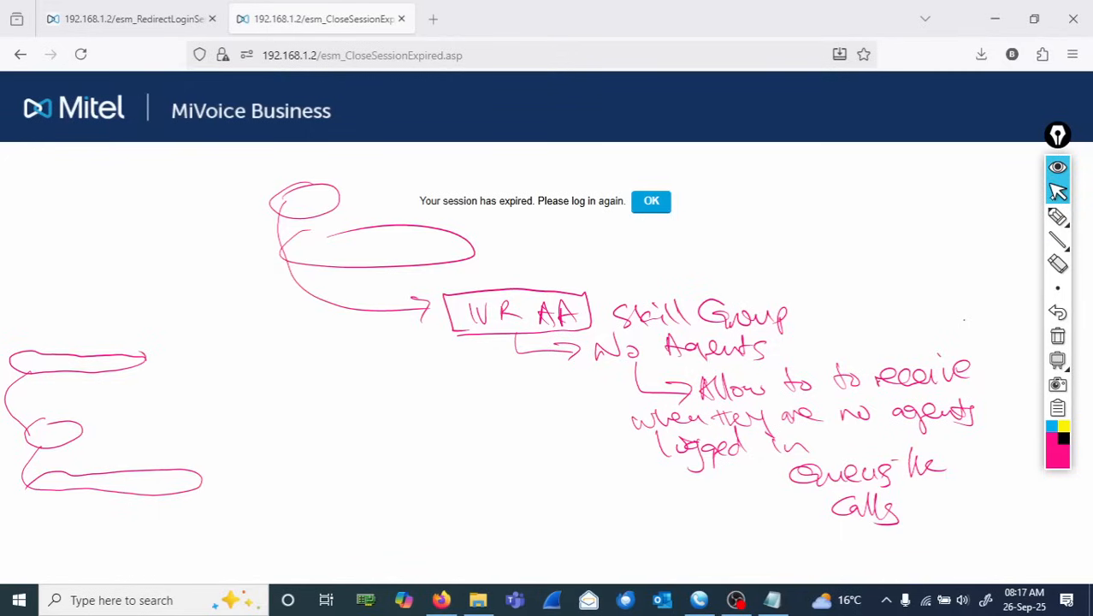
pyautogui.click(657, 207)
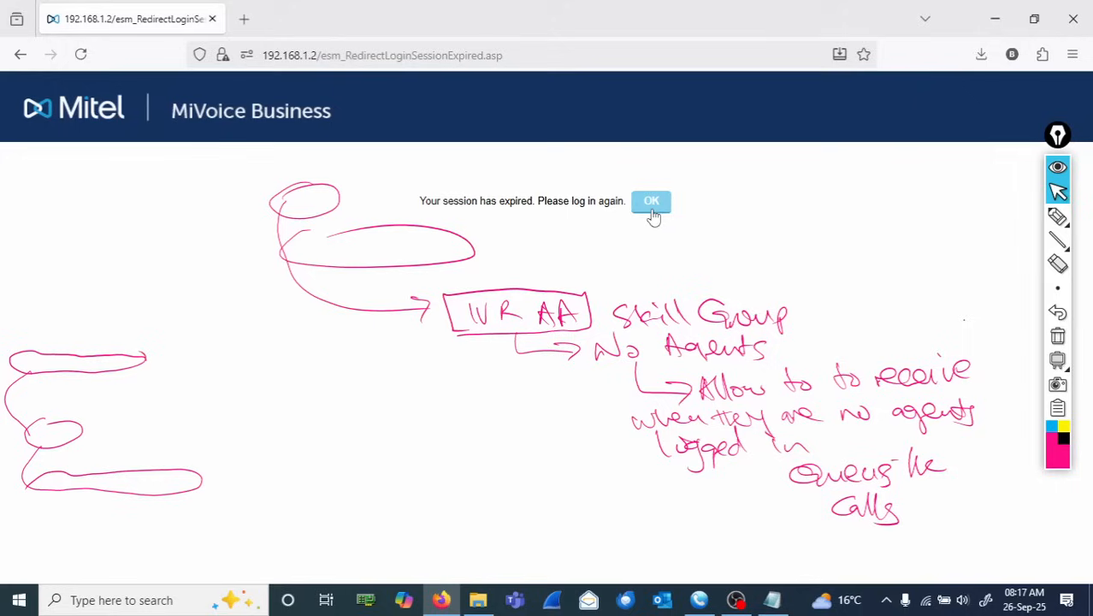
pyautogui.click(652, 205)
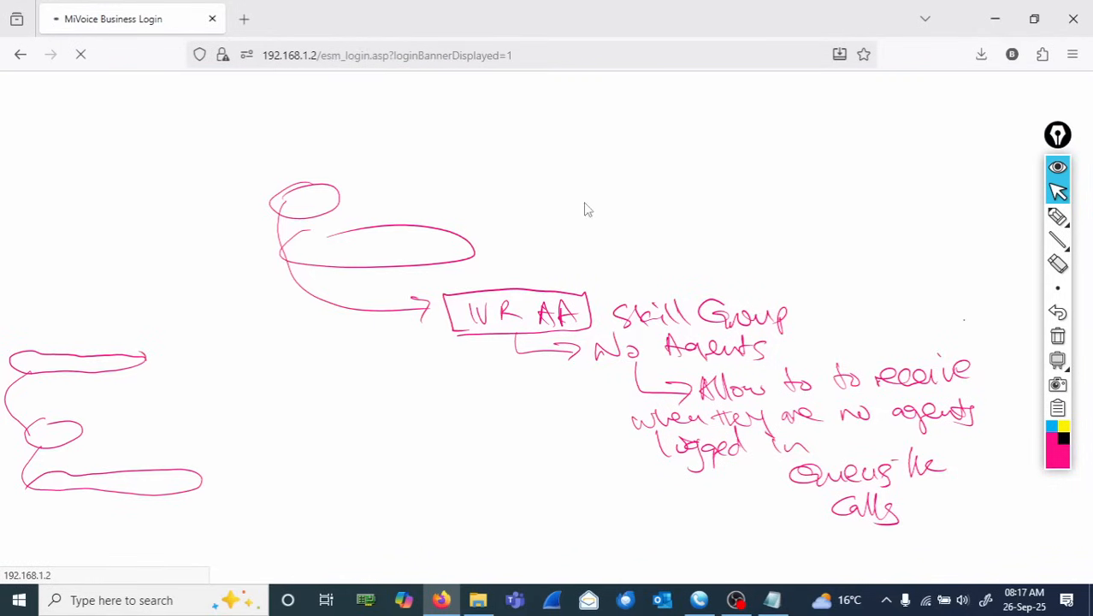
pyautogui.write('syste')
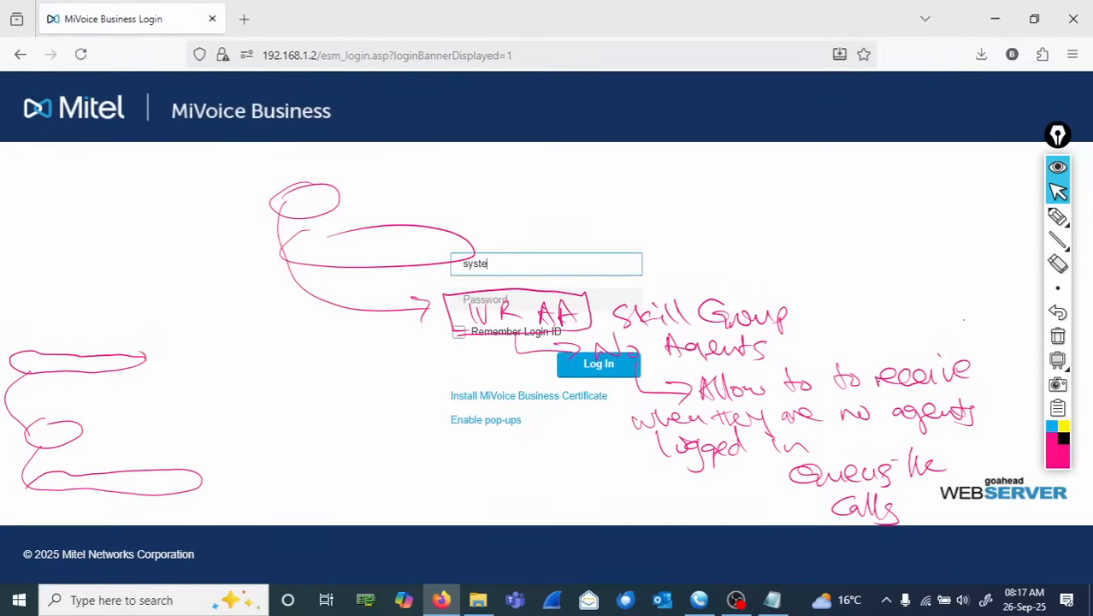
pyautogui.write('m')
pyautogui.press('Tab')
pyautogui.write('***')
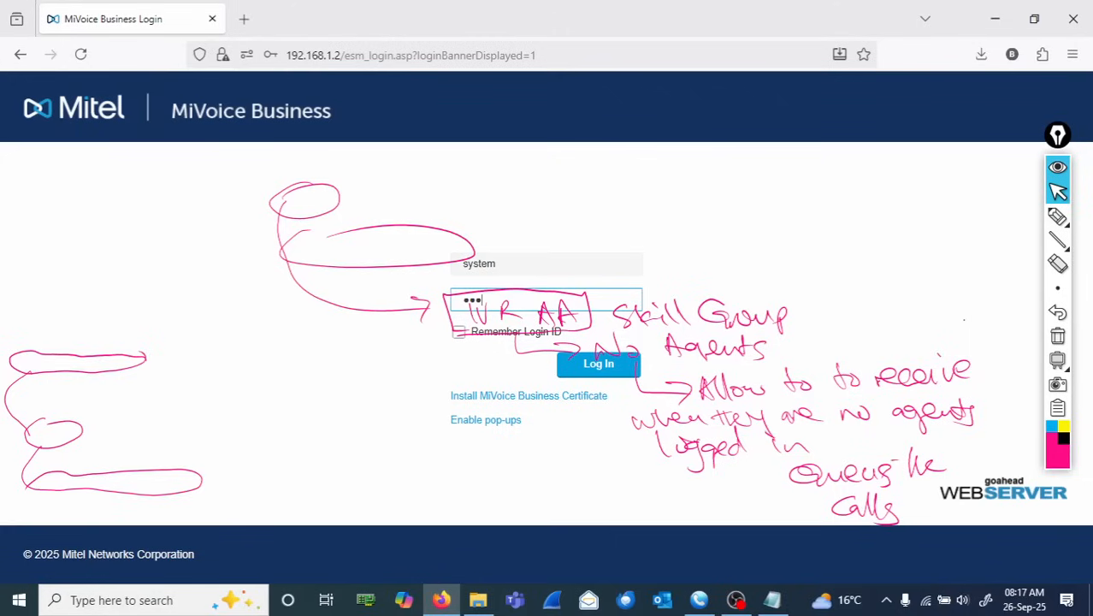
pyautogui.press('Return')
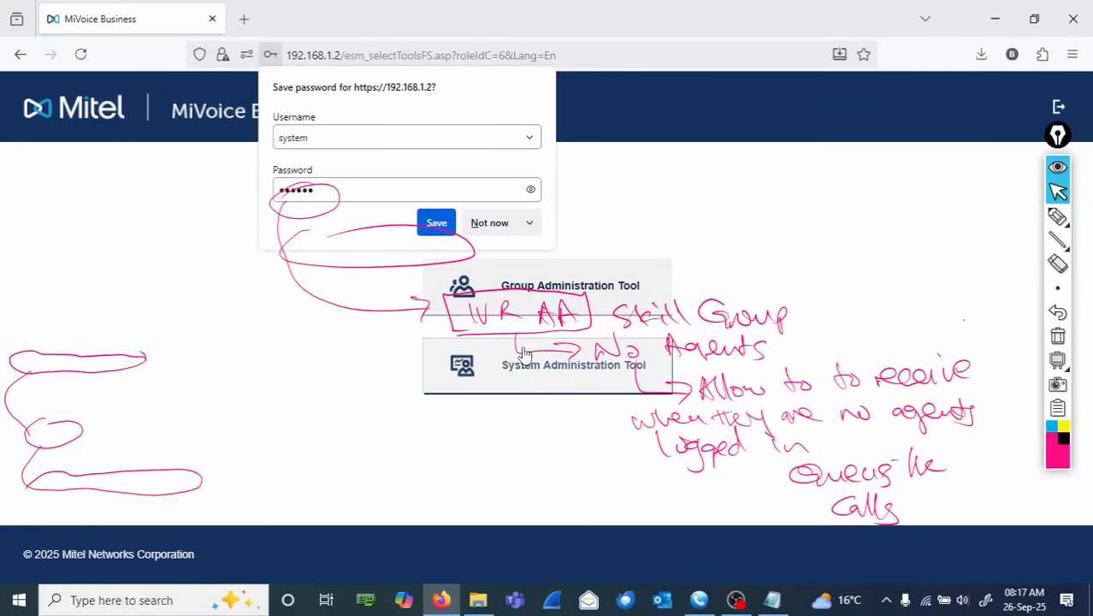
# - Open the System Administration Tool and navigate to Users and Devices > ACD > ACD Agent Skill Groups
pyautogui.click(524, 380)
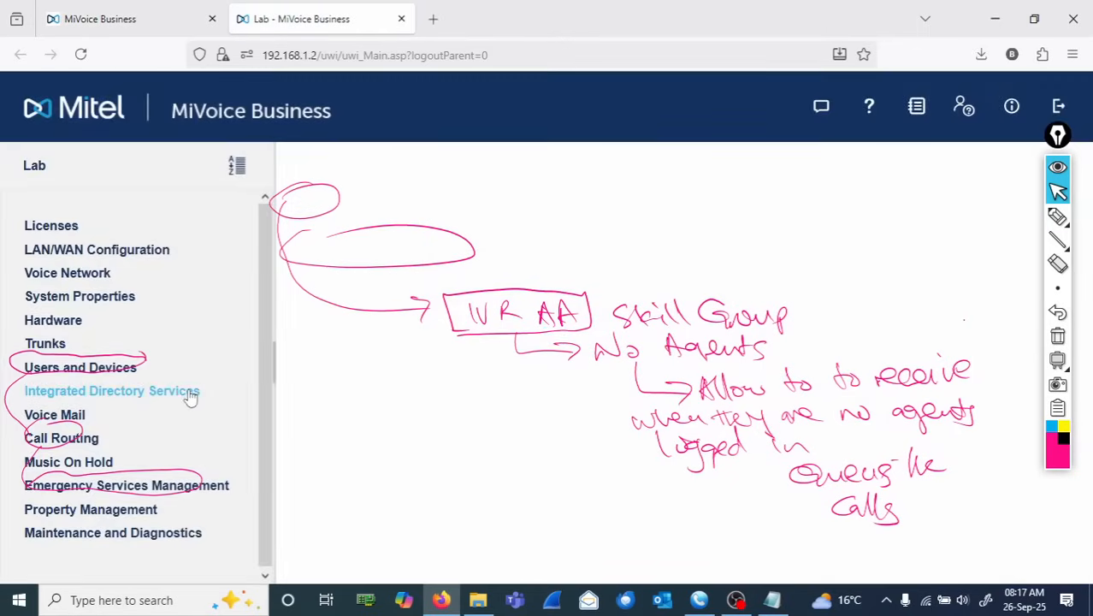
pyautogui.click(106, 368)
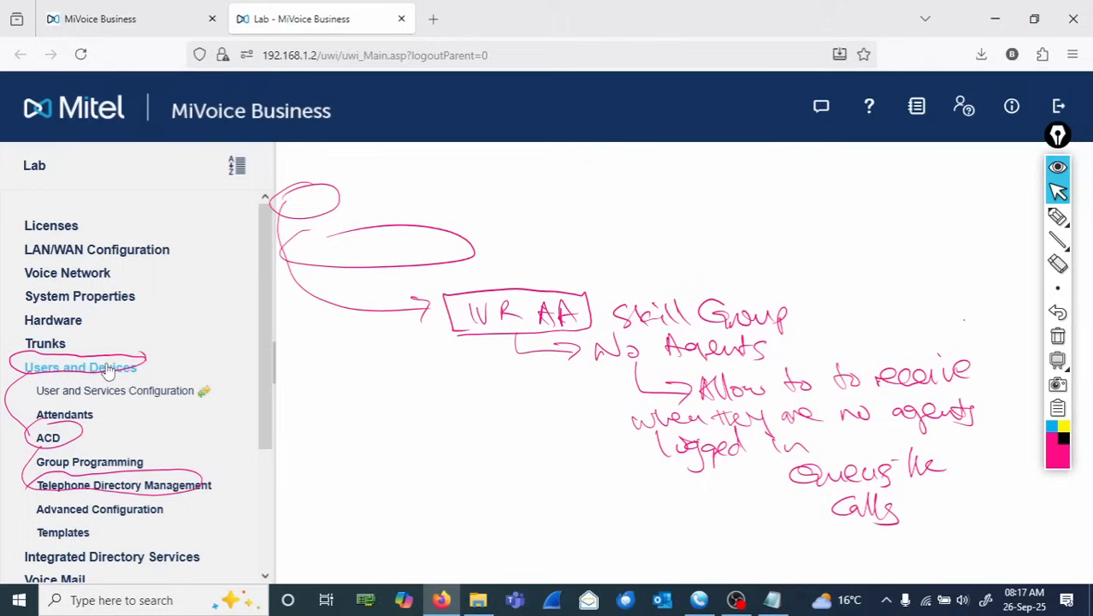
pyautogui.click(48, 438)
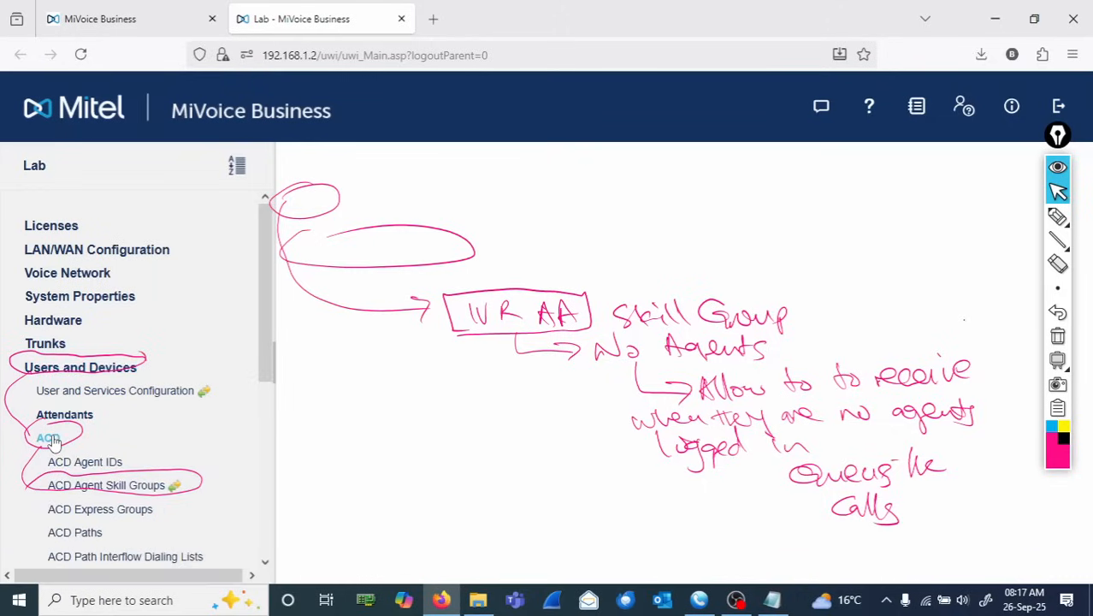
pyautogui.click(141, 486)
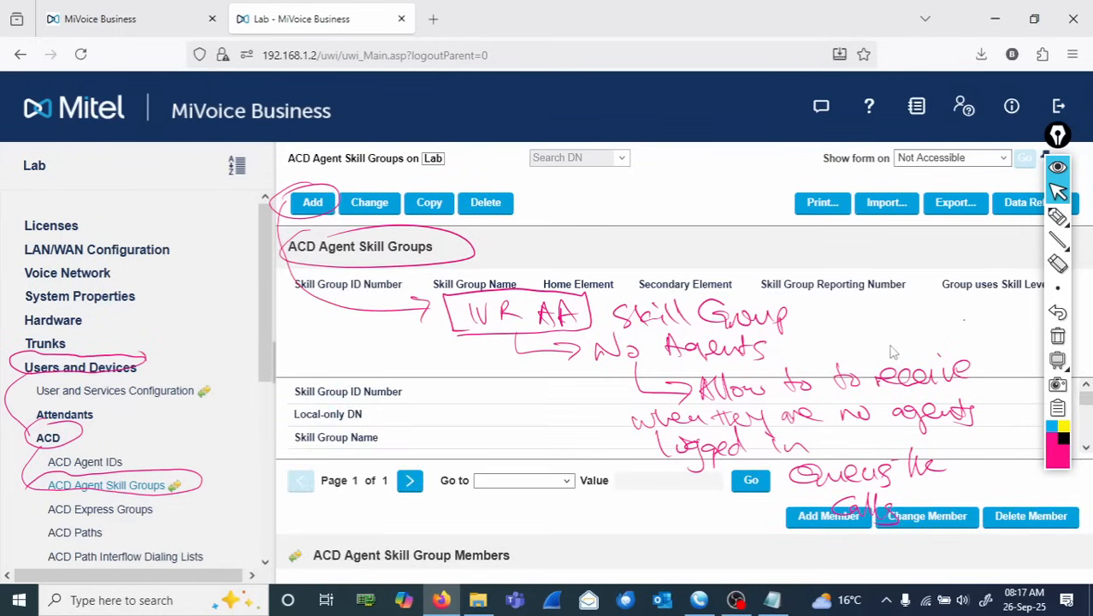
# - Clear the annotations and open the Add form for a new ACD agent skill group, selecting Skill Group ID Number
pyautogui.click(1057, 336)
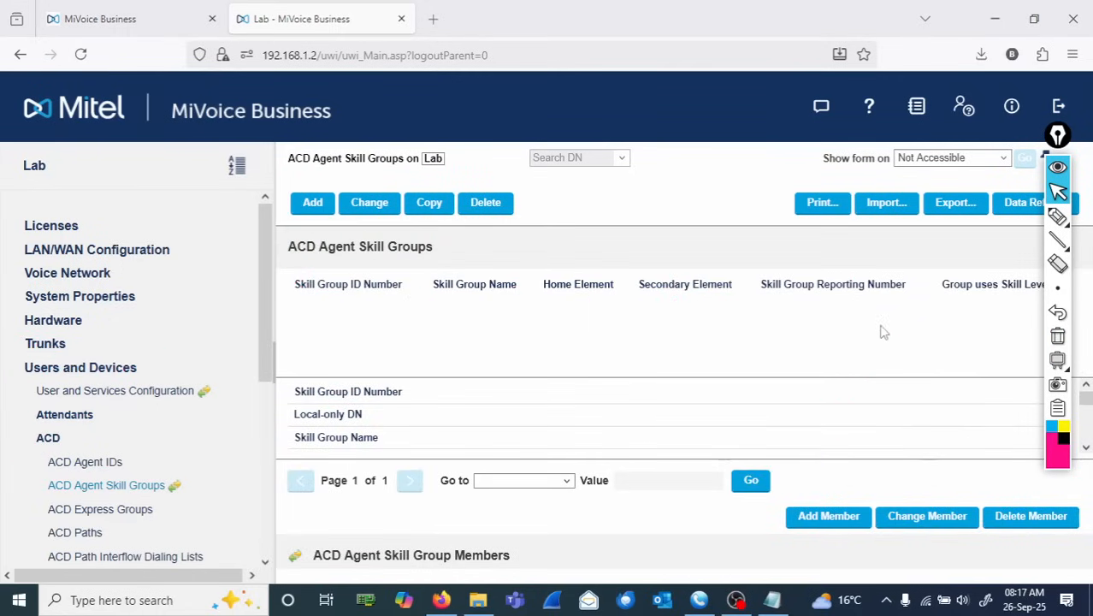
pyautogui.click(316, 204)
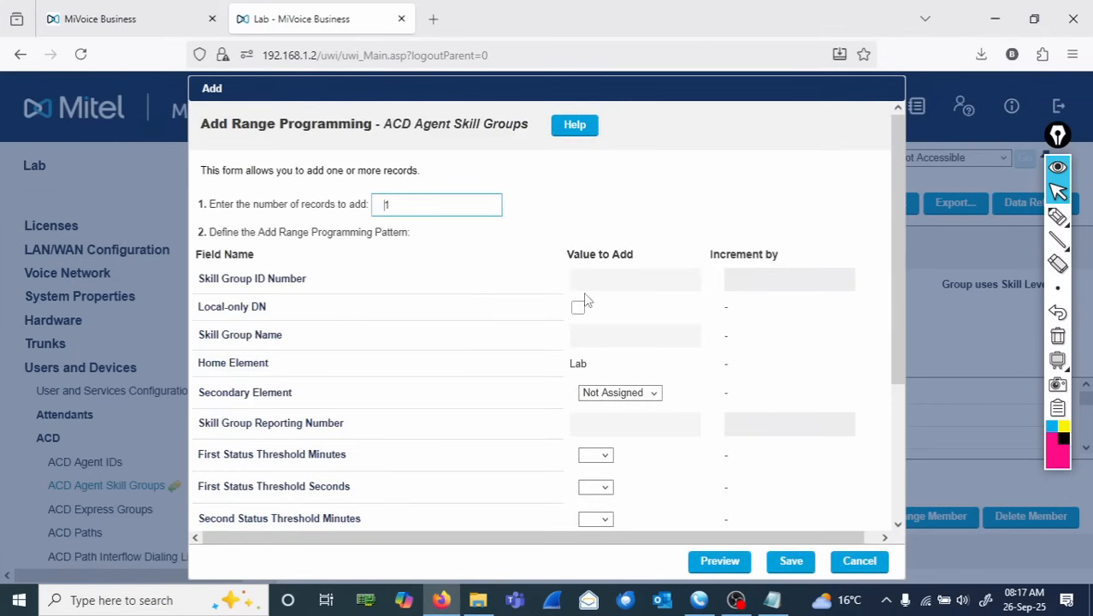
pyautogui.click(595, 279)
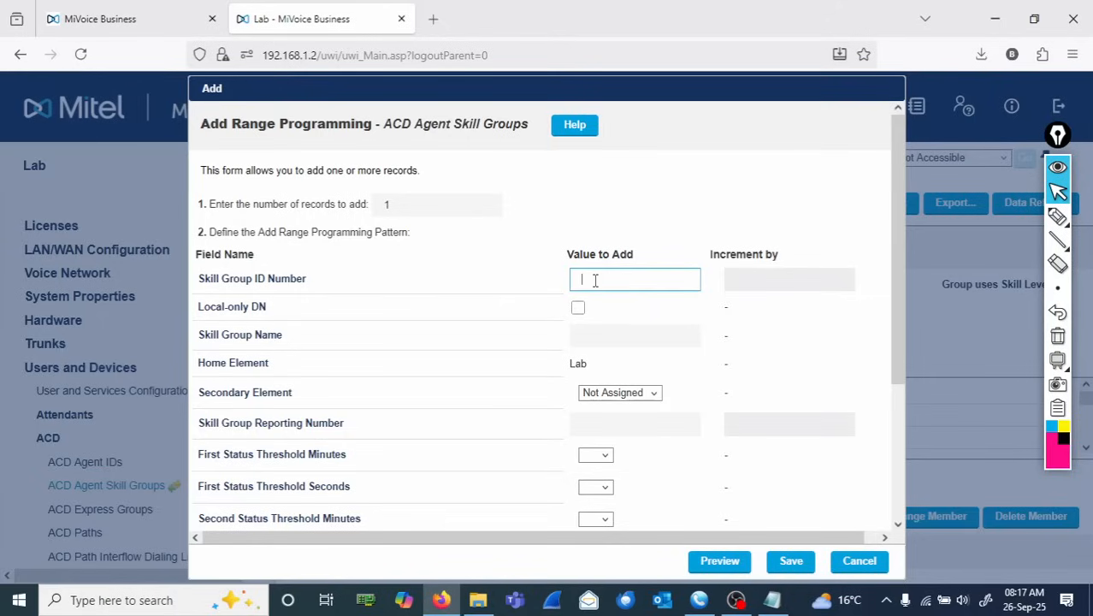
# - Write 'Skill Group = 2091' and 'Path = 3091' above the form, then clear the whiteboard
pyautogui.moveTo(1057, 219)
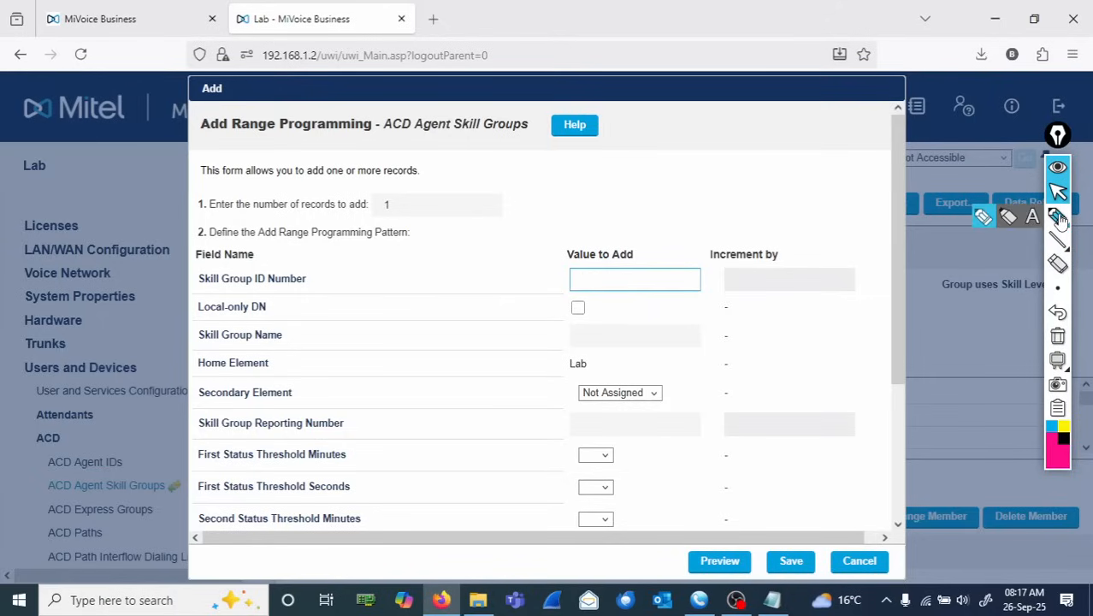
pyautogui.click(1058, 219)
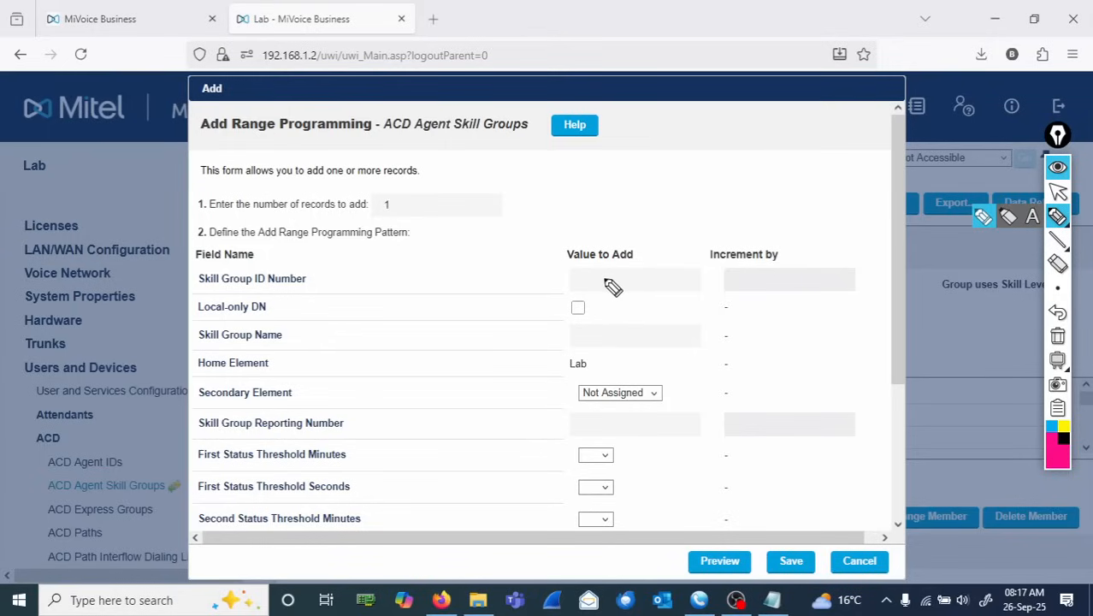
pyautogui.moveTo(566, 178)
pyautogui.mouseDown()
pyautogui.moveTo(536, 195)
pyautogui.moveTo(555, 198)
pyautogui.mouseUp()
pyautogui.moveTo(566, 181)
pyautogui.mouseDown()
pyautogui.moveTo(569, 195)
pyautogui.moveTo(661, 199)
pyautogui.moveTo(678, 188)
pyautogui.moveTo(733, 195)
pyautogui.moveTo(757, 181)
pyautogui.mouseUp()
pyautogui.moveTo(733, 194); pyautogui.dragTo(757, 192)
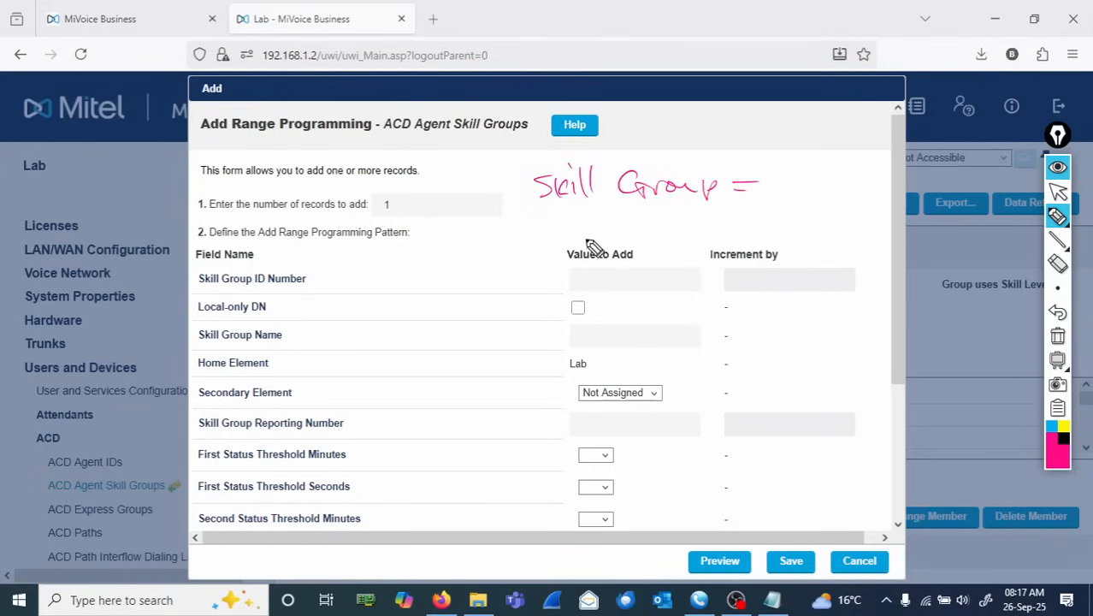
pyautogui.moveTo(548, 211); pyautogui.dragTo(549, 243)
pyautogui.moveTo(549, 211)
pyautogui.mouseDown()
pyautogui.moveTo(593, 232)
pyautogui.moveTo(685, 214)
pyautogui.moveTo(685, 223)
pyautogui.mouseUp()
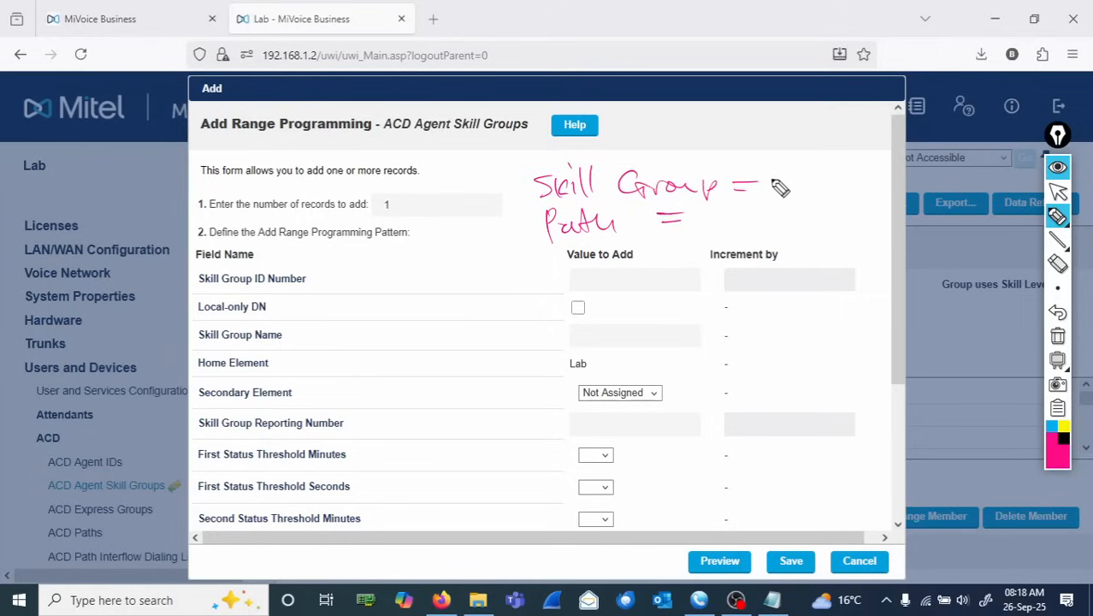
pyautogui.moveTo(766, 174)
pyautogui.mouseDown()
pyautogui.moveTo(794, 193)
pyautogui.moveTo(792, 176)
pyautogui.moveTo(819, 180)
pyautogui.moveTo(809, 191)
pyautogui.mouseUp()
pyautogui.moveTo(818, 173); pyautogui.dragTo(820, 193)
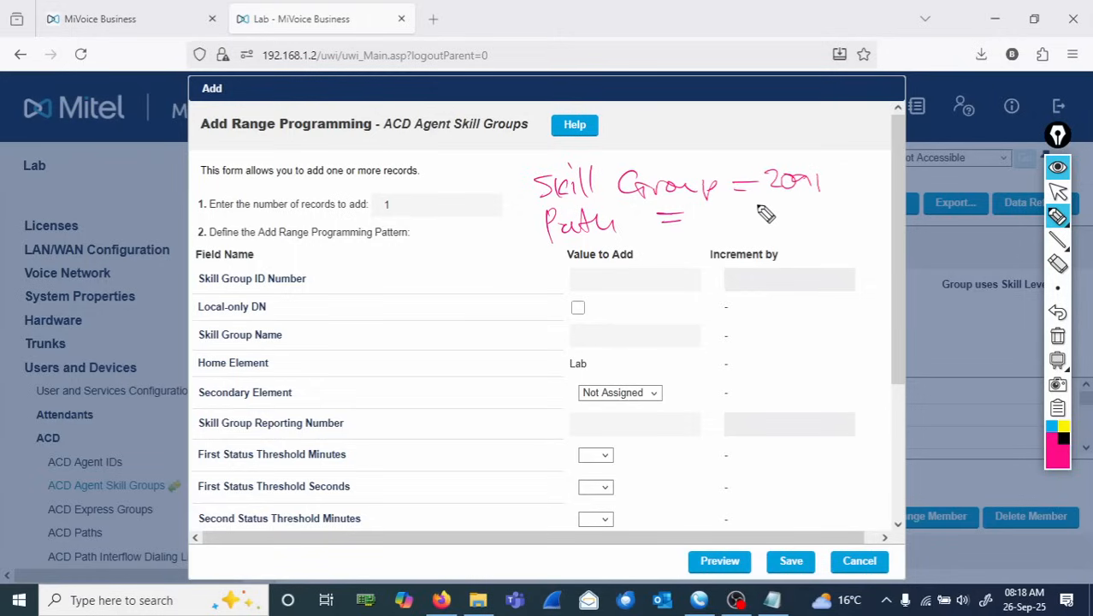
pyautogui.moveTo(762, 203)
pyautogui.mouseDown()
pyautogui.moveTo(764, 219)
pyautogui.moveTo(788, 205)
pyautogui.mouseUp()
pyautogui.moveTo(817, 207)
pyautogui.mouseDown()
pyautogui.moveTo(813, 219)
pyautogui.moveTo(830, 221)
pyautogui.mouseUp()
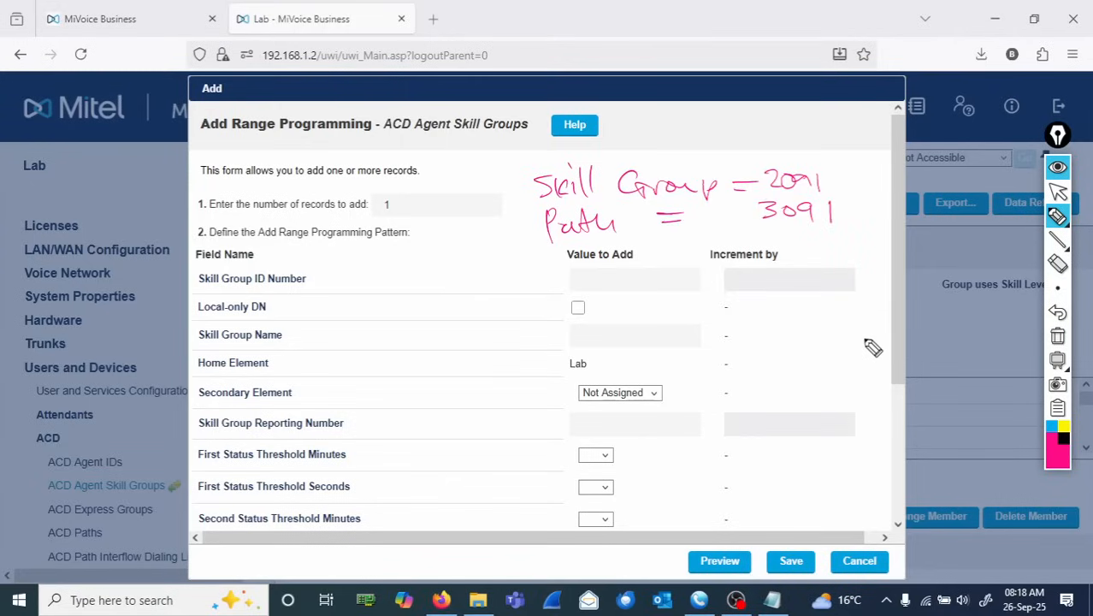
pyautogui.click(1058, 339)
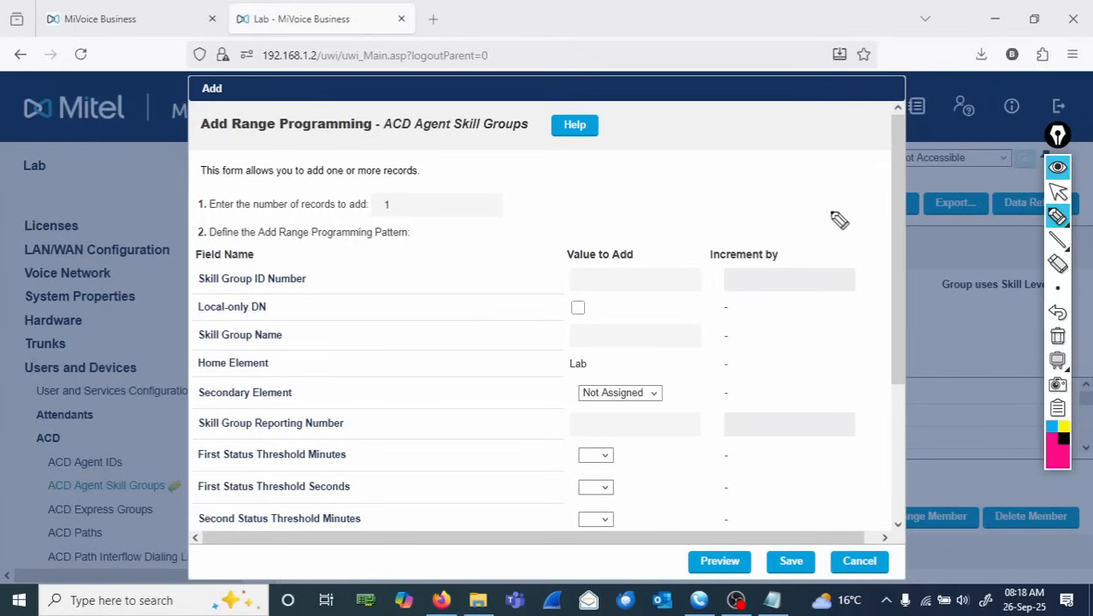
# - Note 'IVR 1: Skill Group ID = 3001, Path ID = 3011 (Extn)' above the form and box it
pyautogui.moveTo(500, 176)
pyautogui.mouseDown()
pyautogui.moveTo(618, 191)
pyautogui.moveTo(673, 171)
pyautogui.moveTo(759, 175)
pyautogui.moveTo(740, 176)
pyautogui.moveTo(796, 161)
pyautogui.moveTo(793, 173)
pyautogui.mouseUp()
pyautogui.moveTo(511, 233)
pyautogui.mouseDown()
pyautogui.moveTo(522, 219)
pyautogui.moveTo(564, 232)
pyautogui.moveTo(810, 194)
pyautogui.mouseUp()
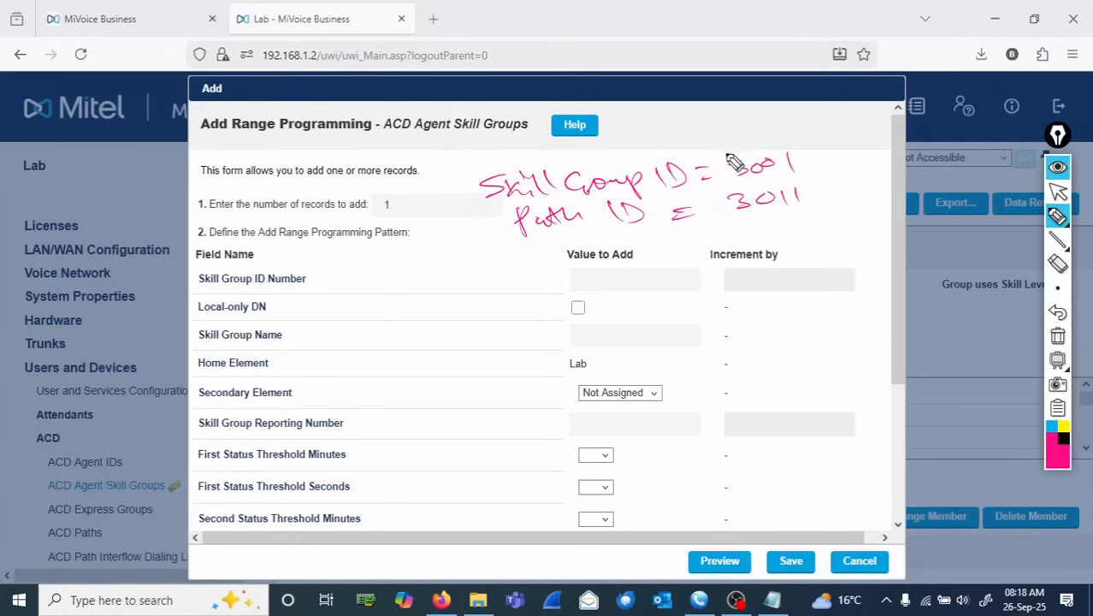
pyautogui.moveTo(725, 128)
pyautogui.mouseDown()
pyautogui.moveTo(715, 146)
pyautogui.moveTo(788, 149)
pyautogui.mouseUp()
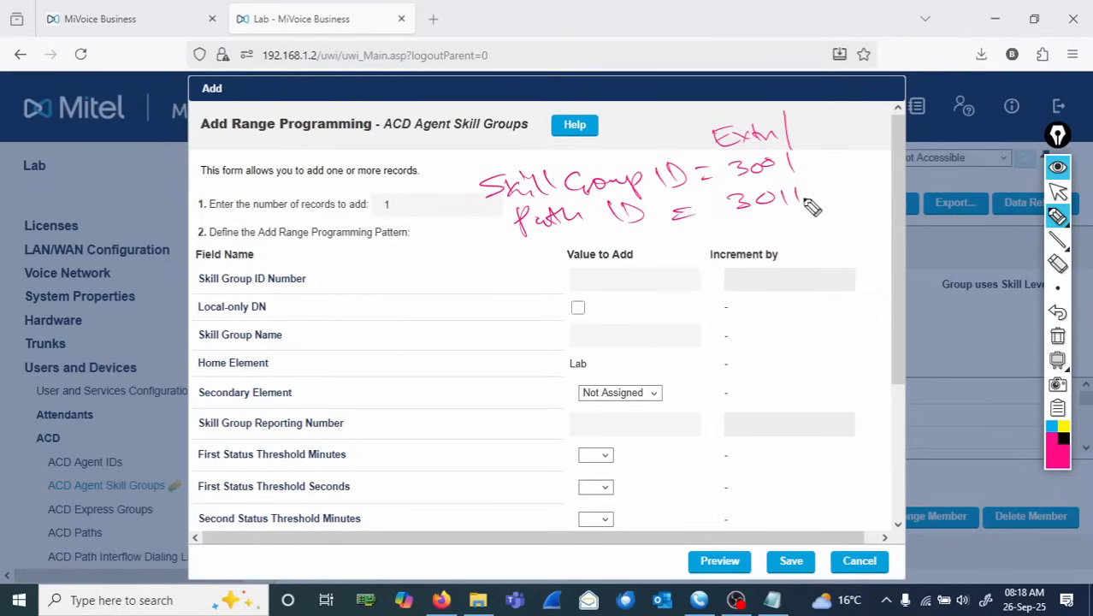
pyautogui.moveTo(732, 206)
pyautogui.mouseDown()
pyautogui.moveTo(804, 217)
pyautogui.moveTo(826, 180)
pyautogui.moveTo(739, 198)
pyautogui.mouseUp()
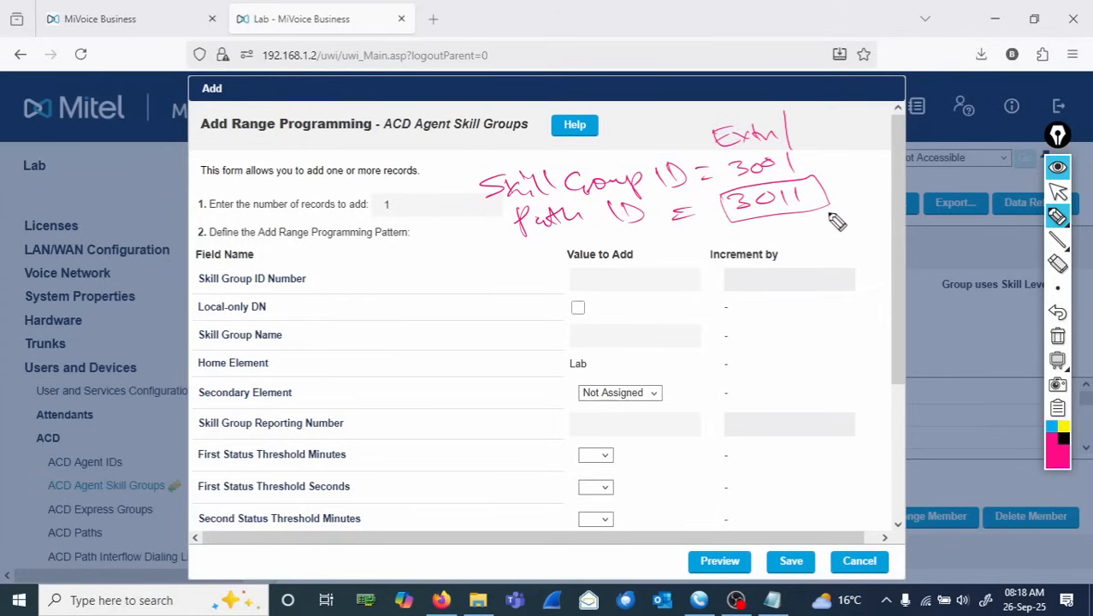
pyautogui.moveTo(827, 191); pyautogui.dragTo(853, 174)
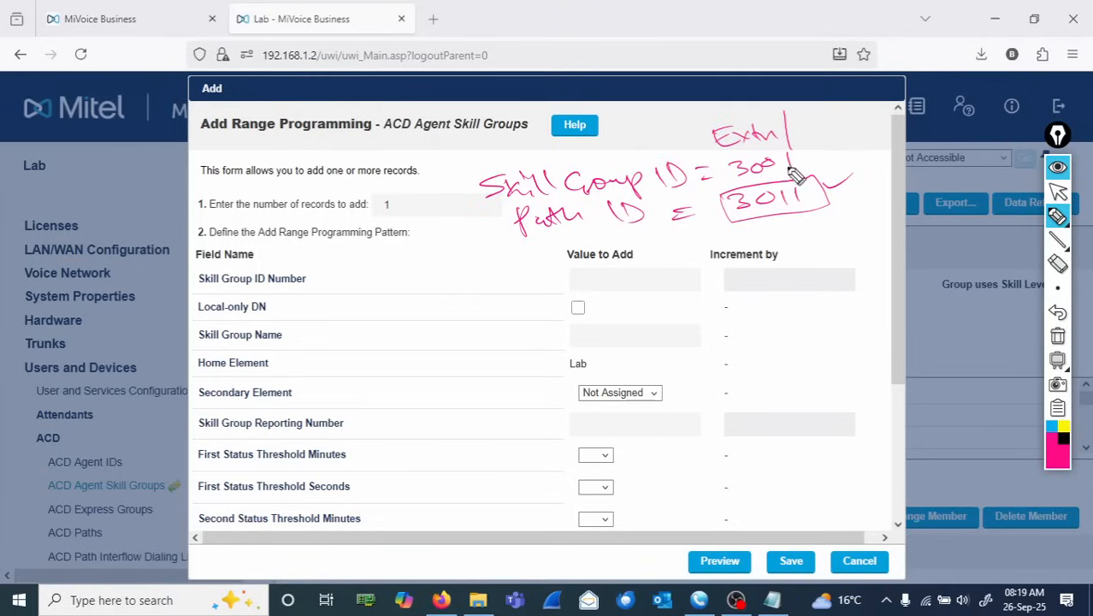
pyautogui.moveTo(473, 187)
pyautogui.mouseDown()
pyautogui.moveTo(543, 250)
pyautogui.moveTo(841, 213)
pyautogui.moveTo(836, 147)
pyautogui.moveTo(469, 181)
pyautogui.mouseUp()
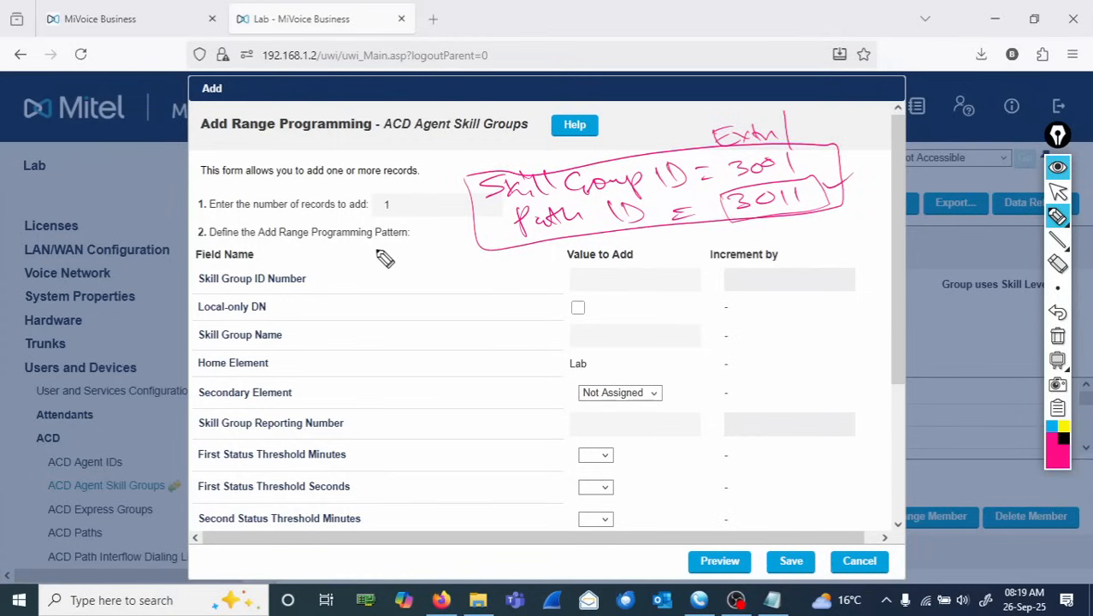
pyautogui.moveTo(392, 240)
pyautogui.mouseDown()
pyautogui.moveTo(371, 254)
pyautogui.moveTo(412, 227)
pyautogui.moveTo(460, 236)
pyautogui.mouseUp()
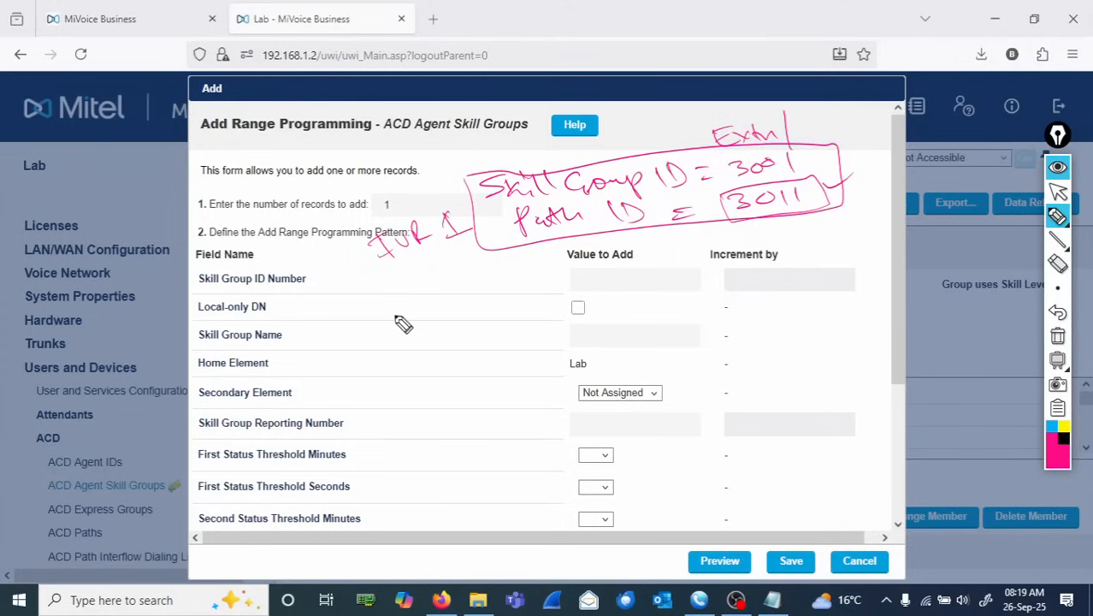
# - Note 'IVR 2: Skill ID = 3002, Path ID = 3012' in a box beside the form fields
pyautogui.moveTo(411, 326)
pyautogui.mouseDown()
pyautogui.moveTo(451, 313)
pyautogui.moveTo(429, 317)
pyautogui.moveTo(473, 274)
pyautogui.moveTo(511, 327)
pyautogui.mouseUp()
pyautogui.moveTo(548, 273)
pyautogui.mouseDown()
pyautogui.moveTo(817, 250)
pyautogui.moveTo(707, 359)
pyautogui.moveTo(530, 346)
pyautogui.mouseUp()
pyautogui.moveTo(598, 275)
pyautogui.mouseDown()
pyautogui.moveTo(614, 306)
pyautogui.moveTo(624, 288)
pyautogui.moveTo(659, 283)
pyautogui.moveTo(649, 298)
pyautogui.mouseUp()
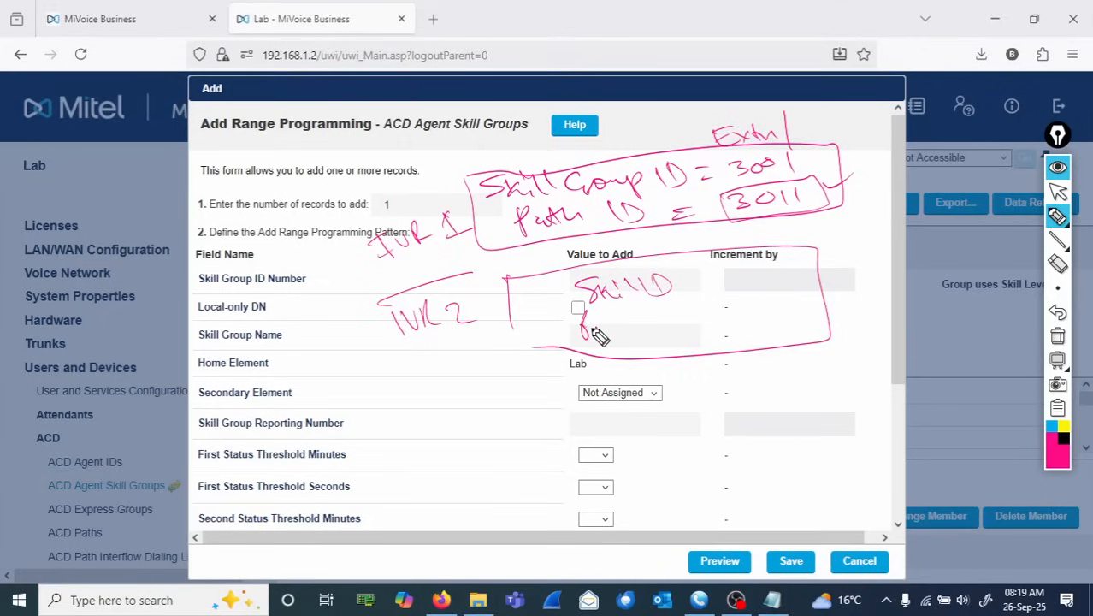
pyautogui.moveTo(599, 335); pyautogui.dragTo(652, 327)
pyautogui.moveTo(658, 306); pyautogui.dragTo(664, 326)
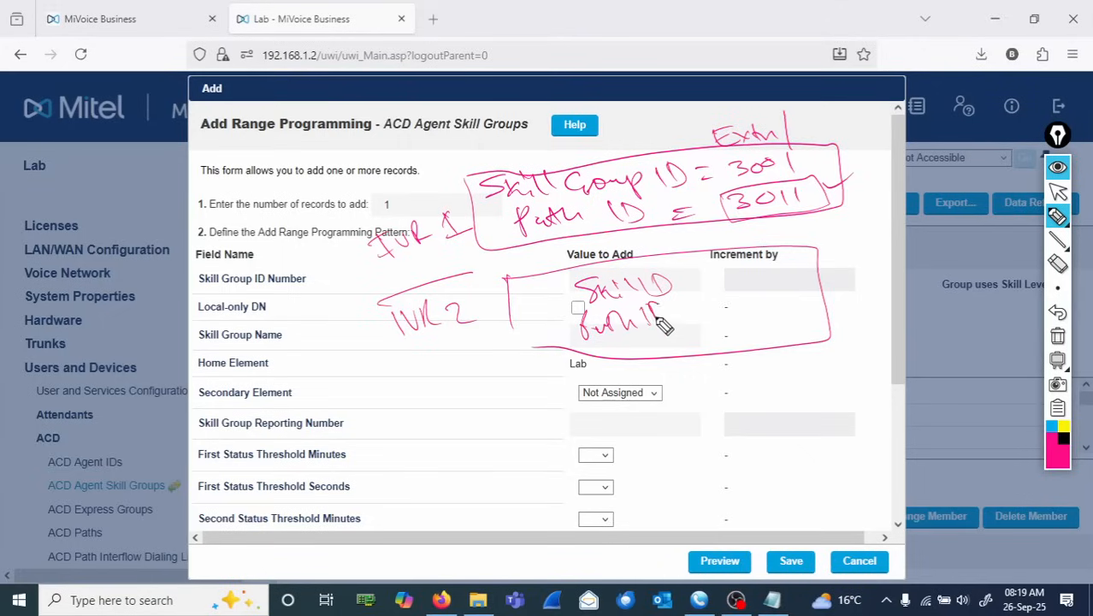
pyautogui.moveTo(688, 281); pyautogui.dragTo(699, 279)
pyautogui.moveTo(690, 286); pyautogui.dragTo(785, 279)
pyautogui.moveTo(703, 318); pyautogui.dragTo(755, 318)
pyautogui.moveTo(768, 301)
pyautogui.mouseDown()
pyautogui.moveTo(768, 318)
pyautogui.moveTo(795, 313)
pyautogui.mouseUp()
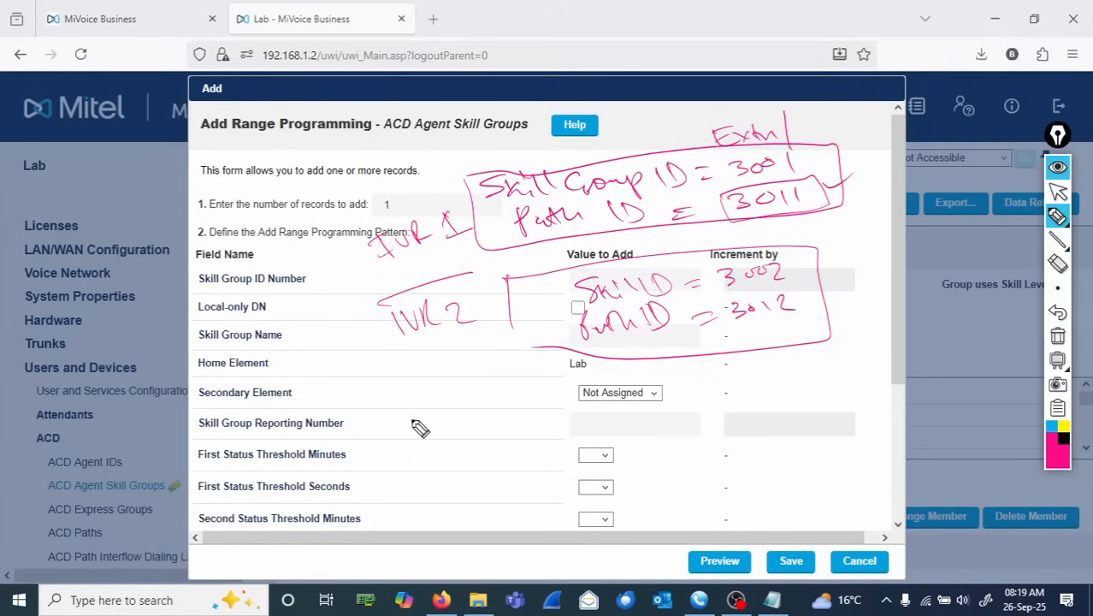
# - Note 'IVR 3: S = 3003, P = 3013' in a box beside the form, then clear the annotations
pyautogui.moveTo(414, 419)
pyautogui.mouseDown()
pyautogui.moveTo(424, 438)
pyautogui.moveTo(458, 416)
pyautogui.mouseUp()
pyautogui.moveTo(465, 438)
pyautogui.mouseDown()
pyautogui.moveTo(479, 419)
pyautogui.moveTo(511, 425)
pyautogui.mouseUp()
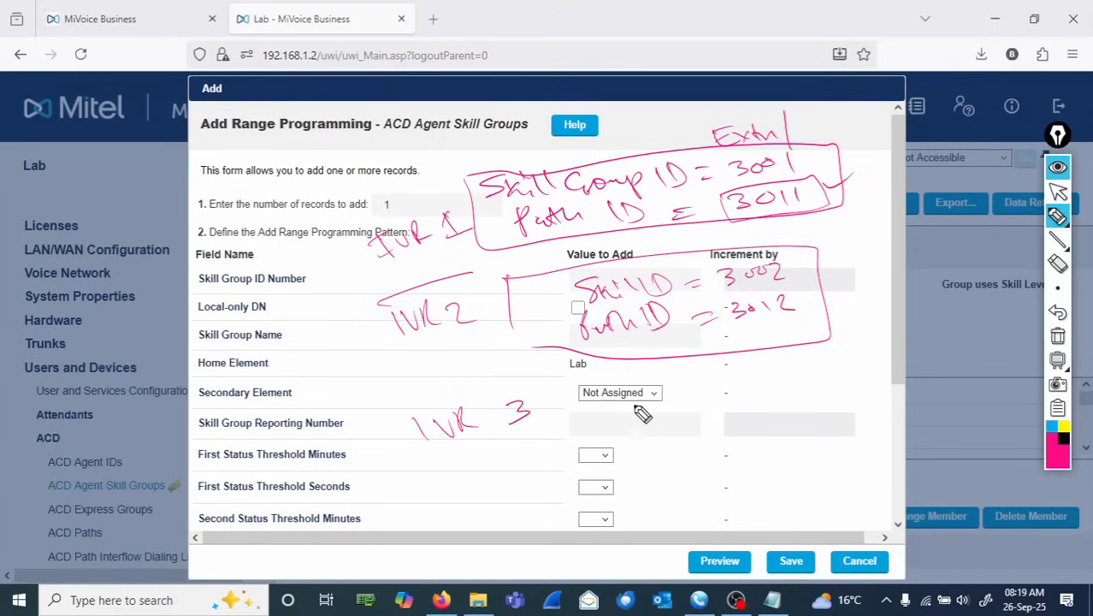
pyautogui.moveTo(578, 395)
pyautogui.mouseDown()
pyautogui.moveTo(829, 449)
pyautogui.moveTo(586, 420)
pyautogui.moveTo(637, 468)
pyautogui.mouseUp()
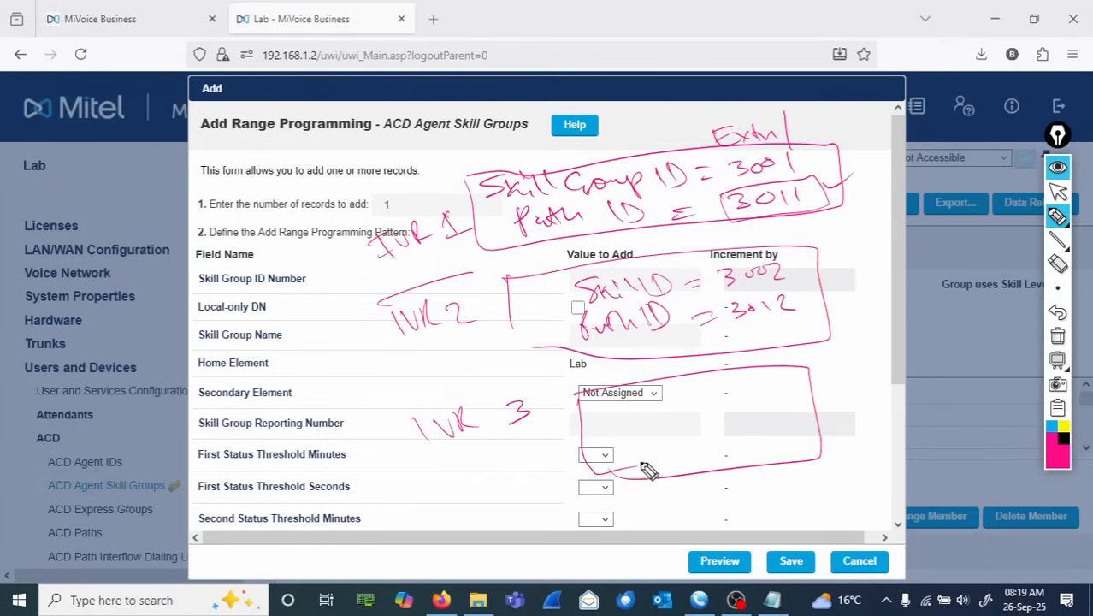
pyautogui.moveTo(619, 412)
pyautogui.mouseDown()
pyautogui.moveTo(630, 432)
pyautogui.moveTo(631, 401)
pyautogui.moveTo(703, 403)
pyautogui.moveTo(749, 386)
pyautogui.moveTo(686, 444)
pyautogui.moveTo(732, 422)
pyautogui.moveTo(788, 420)
pyautogui.mouseUp()
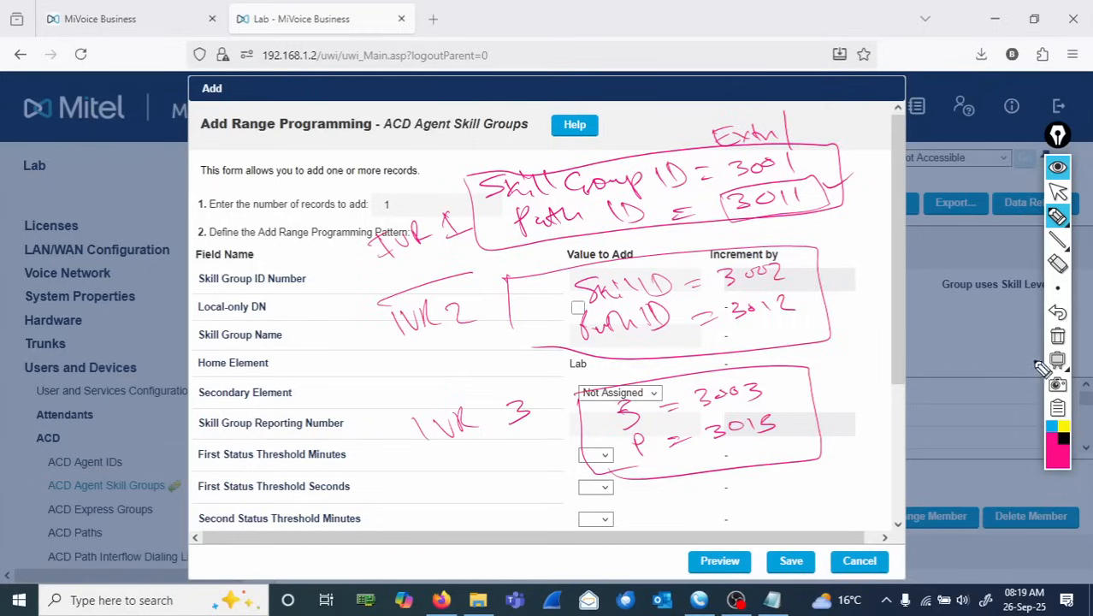
pyautogui.click(1058, 337)
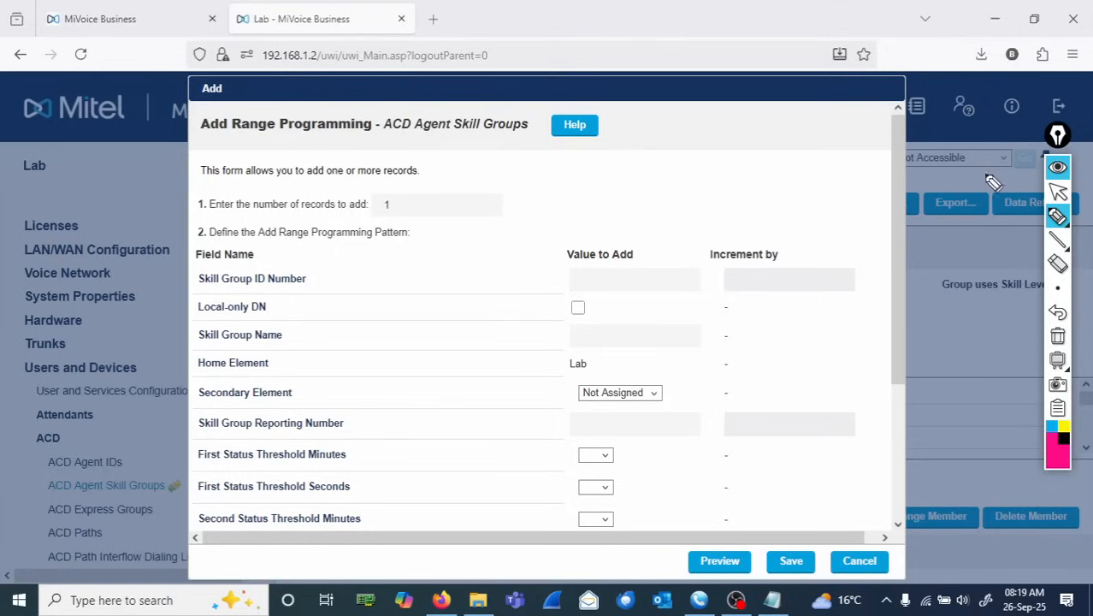
# - Enter Skill Group ID Number 3001 and Skill Group Name 'IVR AA SklGrp' in the new skill group form
pyautogui.click(1058, 194)
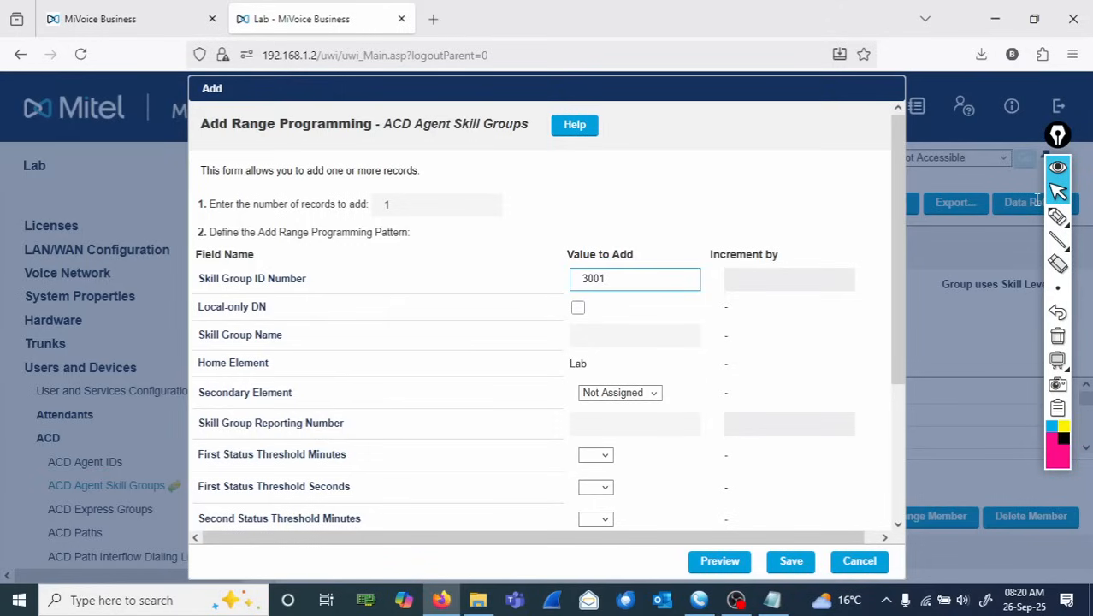
pyautogui.moveTo(306, 285); pyautogui.dragTo(192, 288)
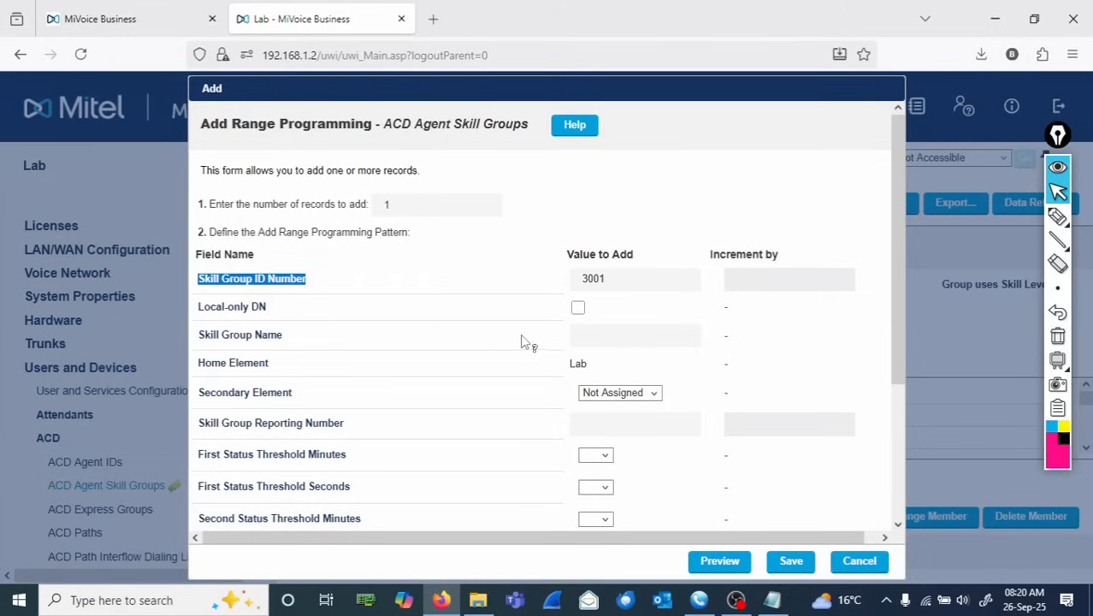
pyautogui.click(600, 340)
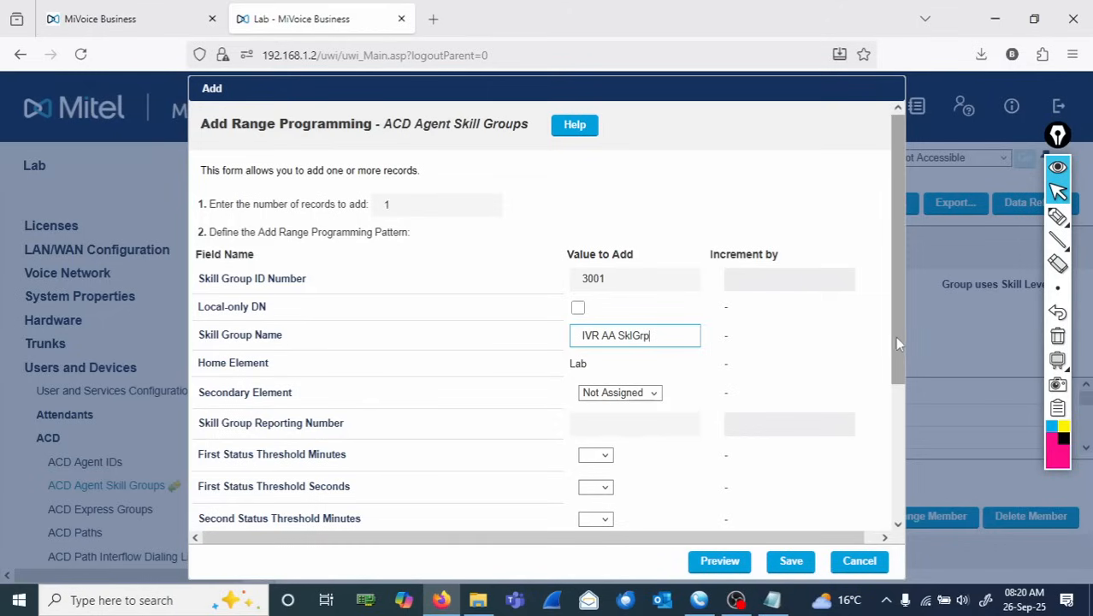
# - Set the Skill Group Reporting Number to 101
pyautogui.moveTo(894, 336); pyautogui.dragTo(904, 396)
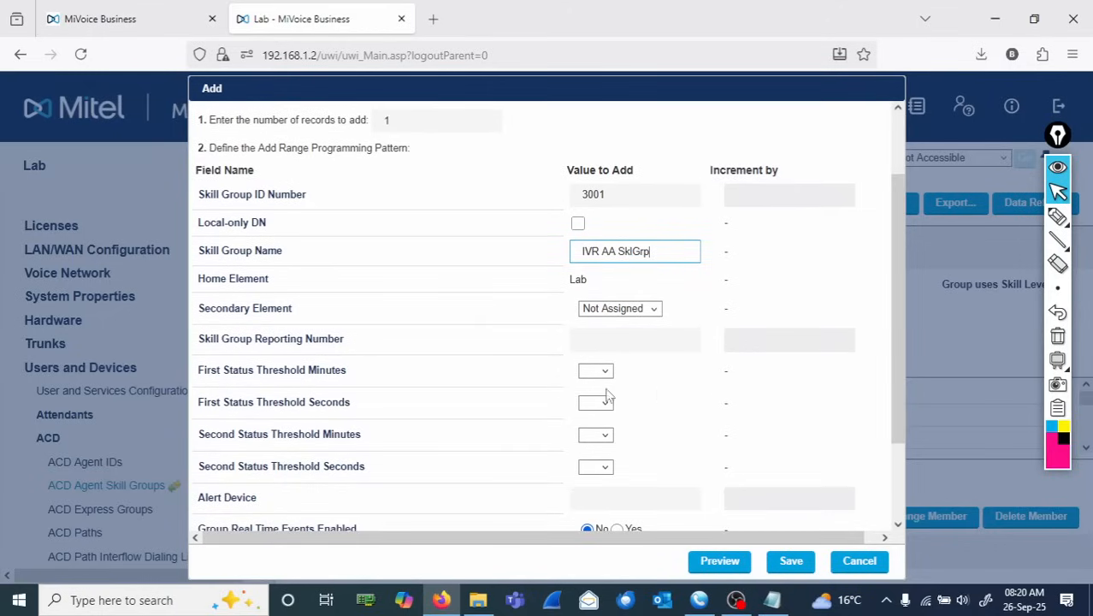
pyautogui.click(606, 342)
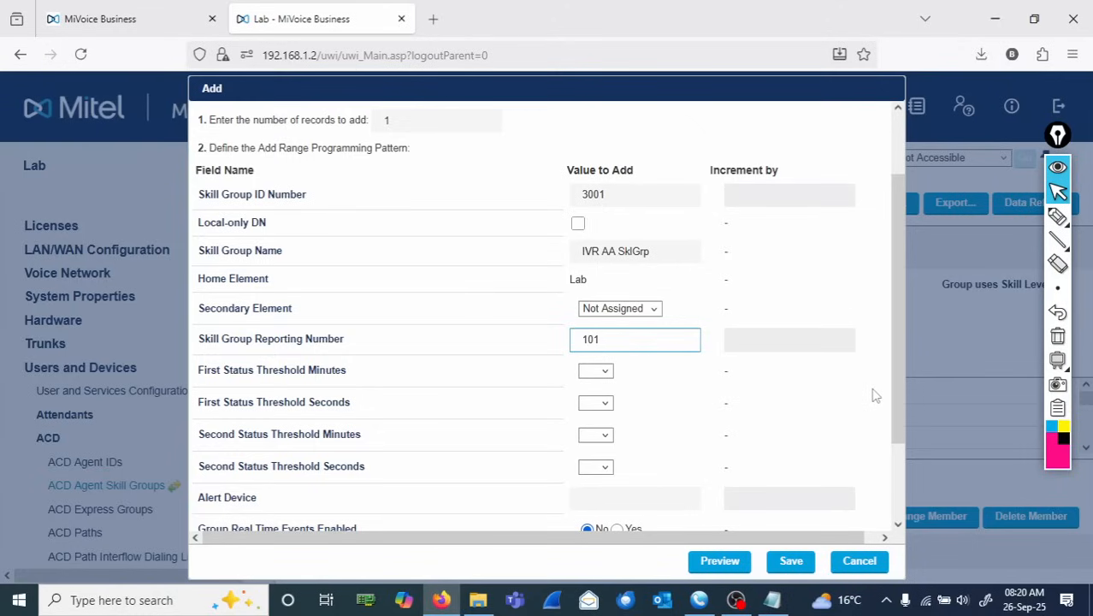
pyautogui.moveTo(898, 393); pyautogui.dragTo(908, 467)
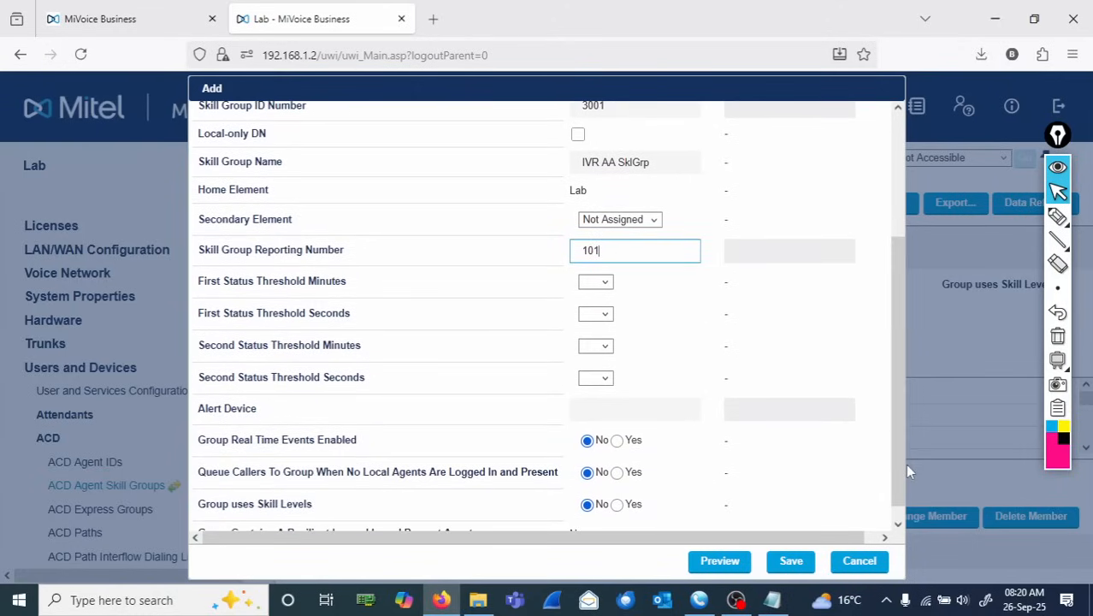
pyautogui.click(351, 440)
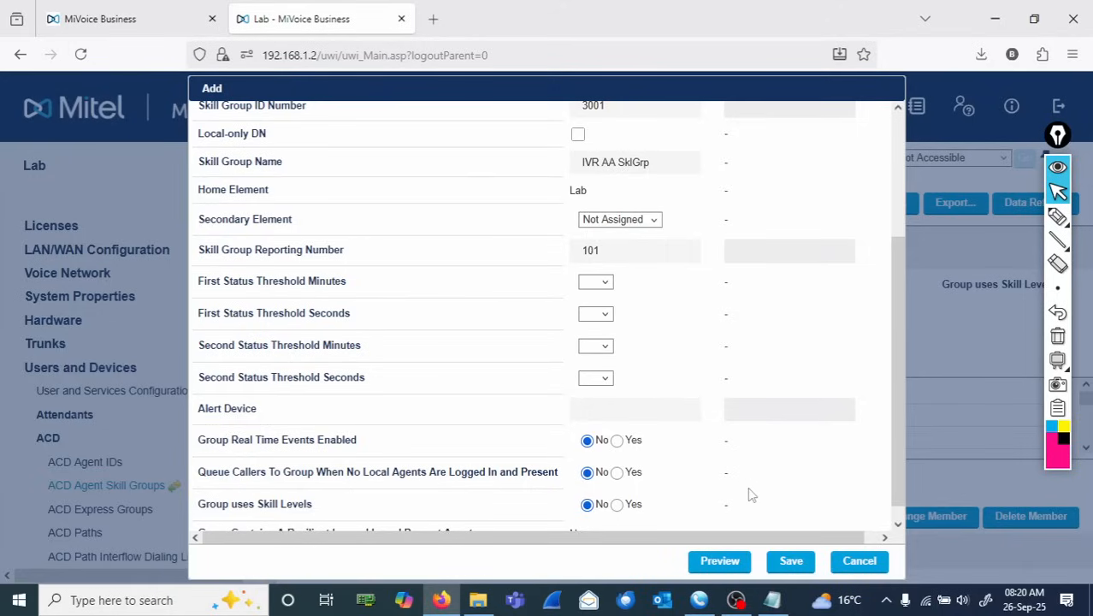
# - Circle the 'Queue Callers To Group When No Local Agents Are Logged In and Present' option, then clear the annotation
pyautogui.click(1058, 218)
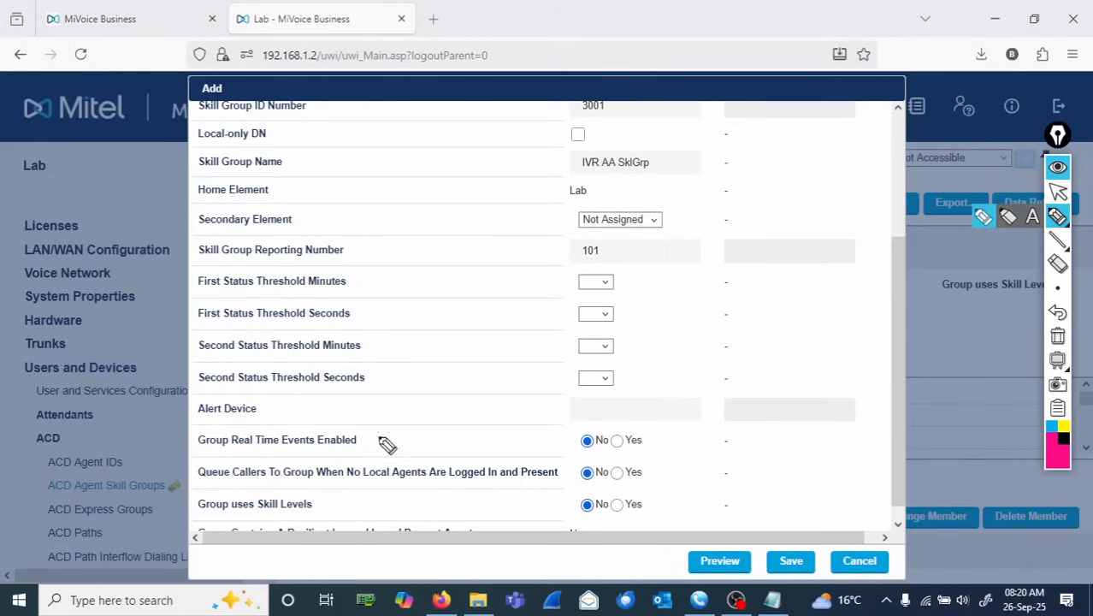
pyautogui.moveTo(194, 462)
pyautogui.mouseDown()
pyautogui.moveTo(489, 452)
pyautogui.moveTo(684, 462)
pyautogui.mouseUp()
pyautogui.moveTo(654, 489); pyautogui.dragTo(193, 482)
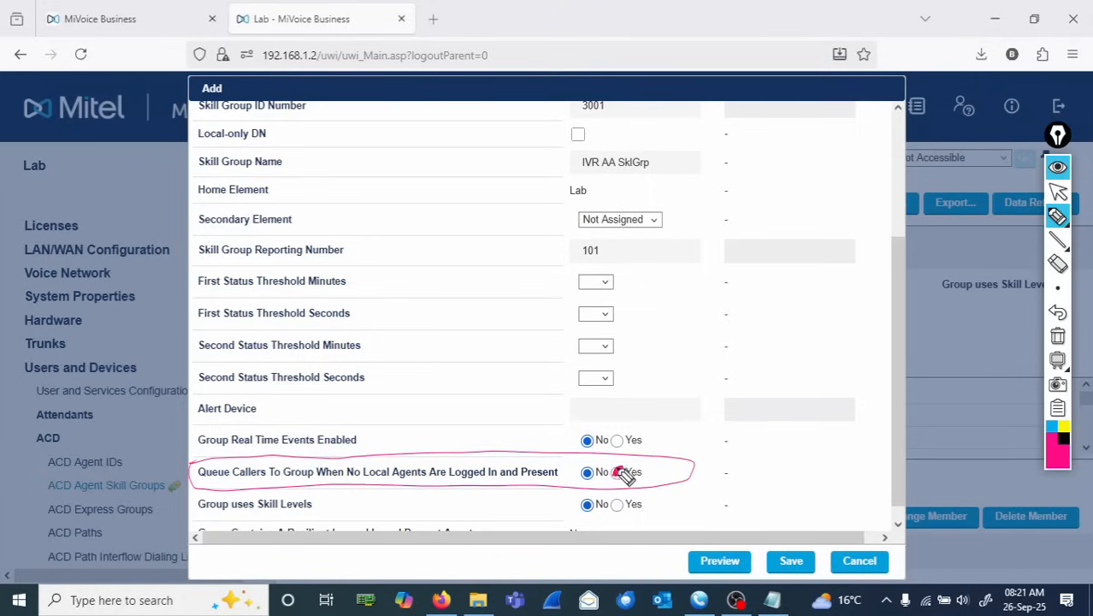
pyautogui.moveTo(617, 470); pyautogui.dragTo(619, 473)
pyautogui.click(1059, 338)
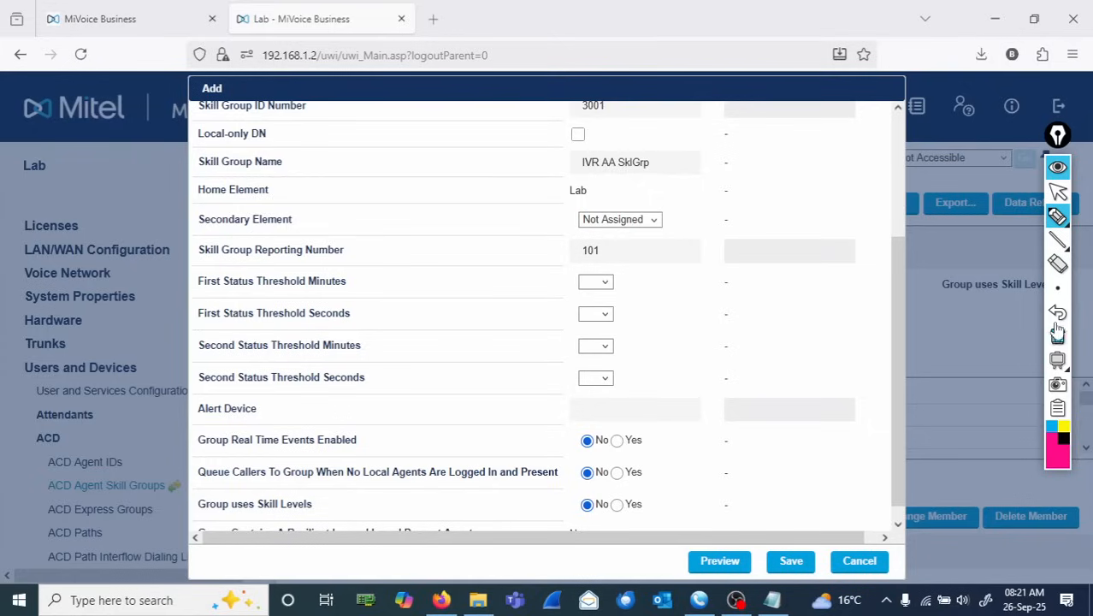
# - Set Queue Callers To Group When No Local Agents Are Logged In to Yes and save the skill group
pyautogui.click(1059, 195)
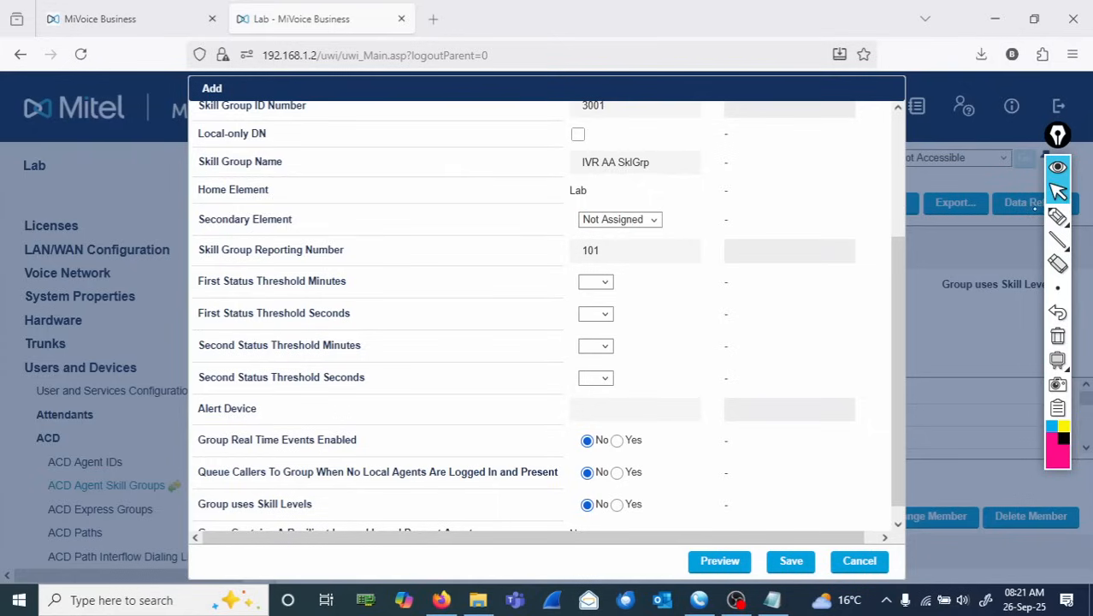
pyautogui.click(617, 472)
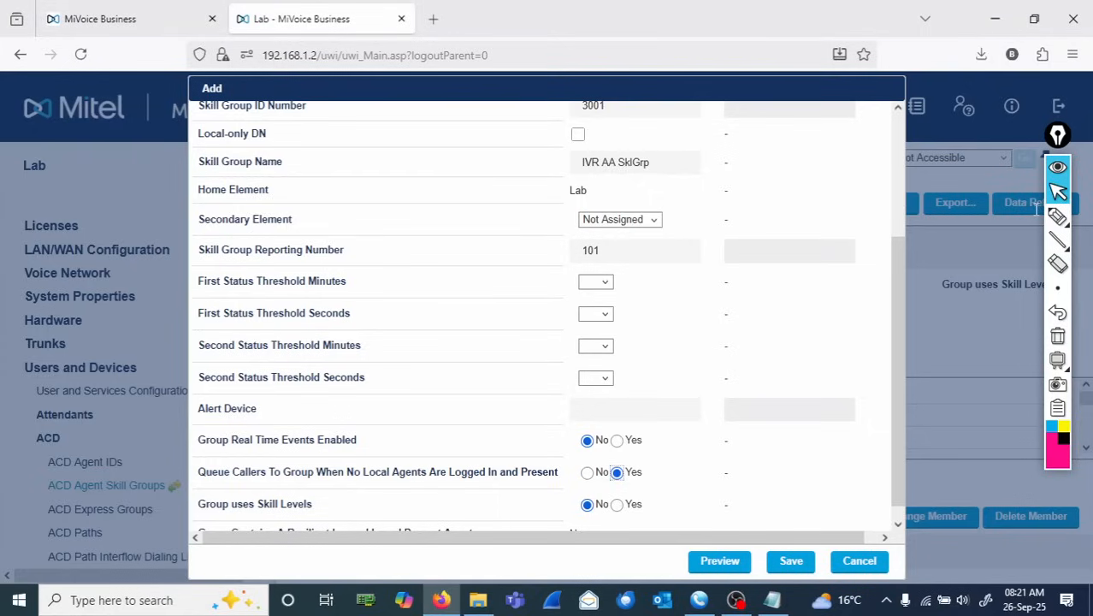
pyautogui.click(1058, 216)
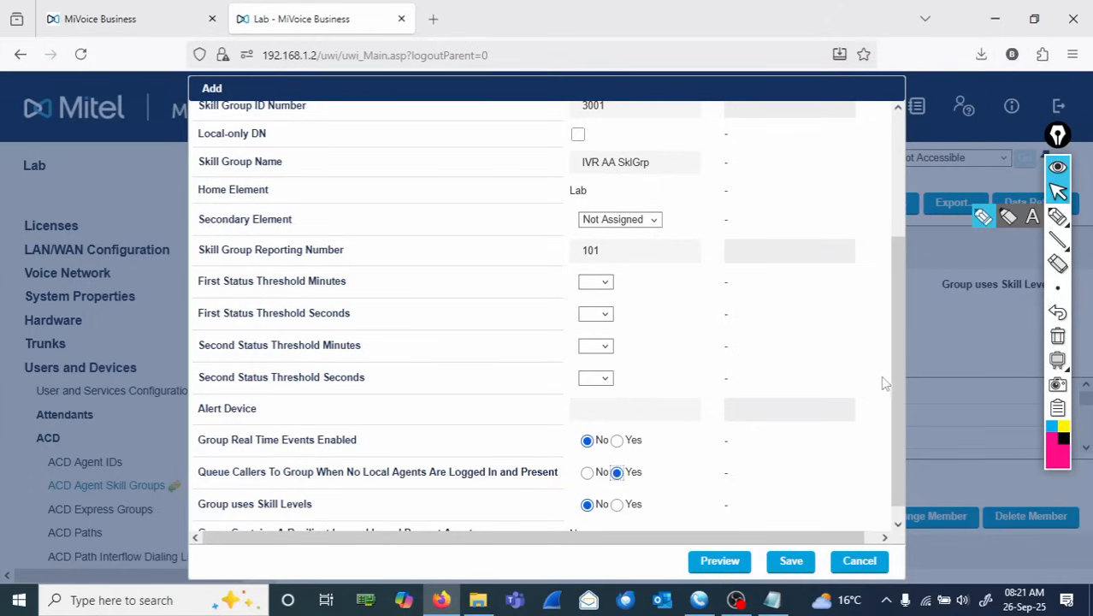
pyautogui.scroll(-1, 895, 384)
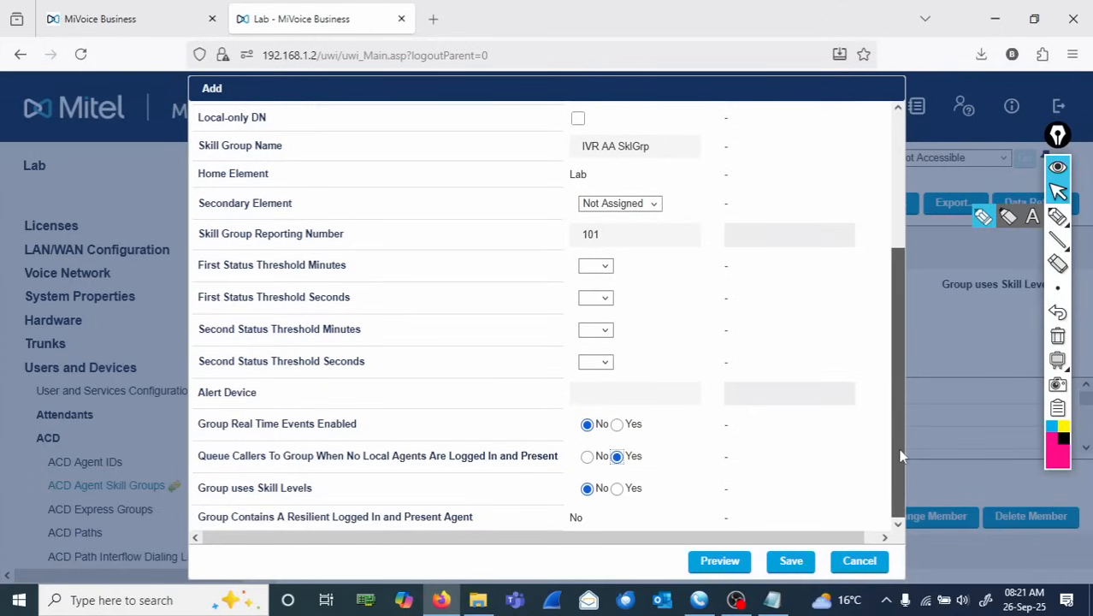
pyautogui.click(796, 568)
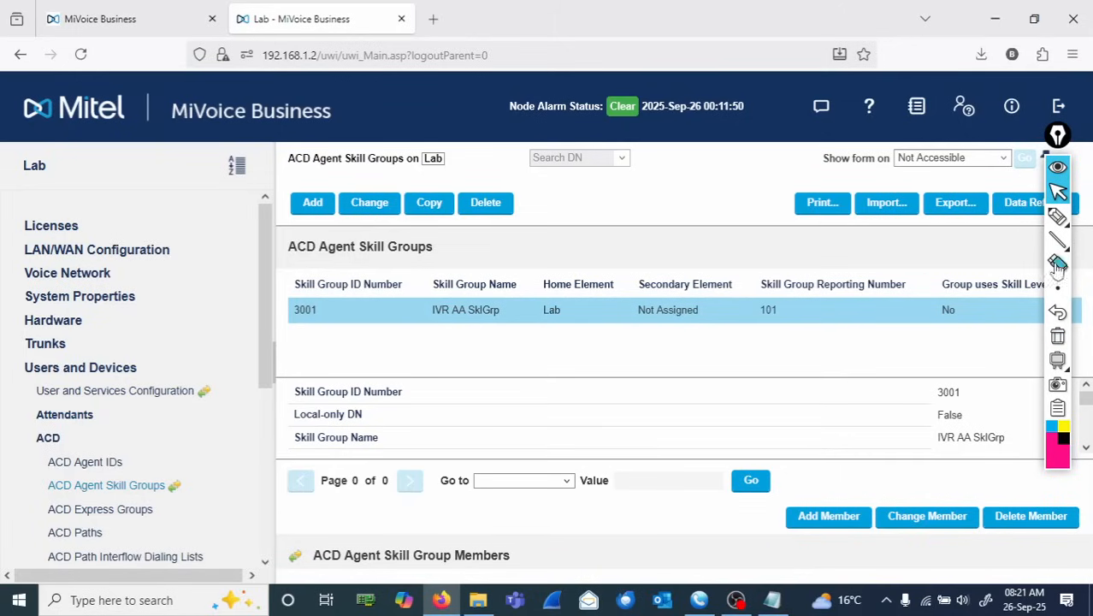
# - Annotate the list: 'Skill Group ID 3001 (with no agents) → Allowed to queue call without agents'
pyautogui.click(1058, 216)
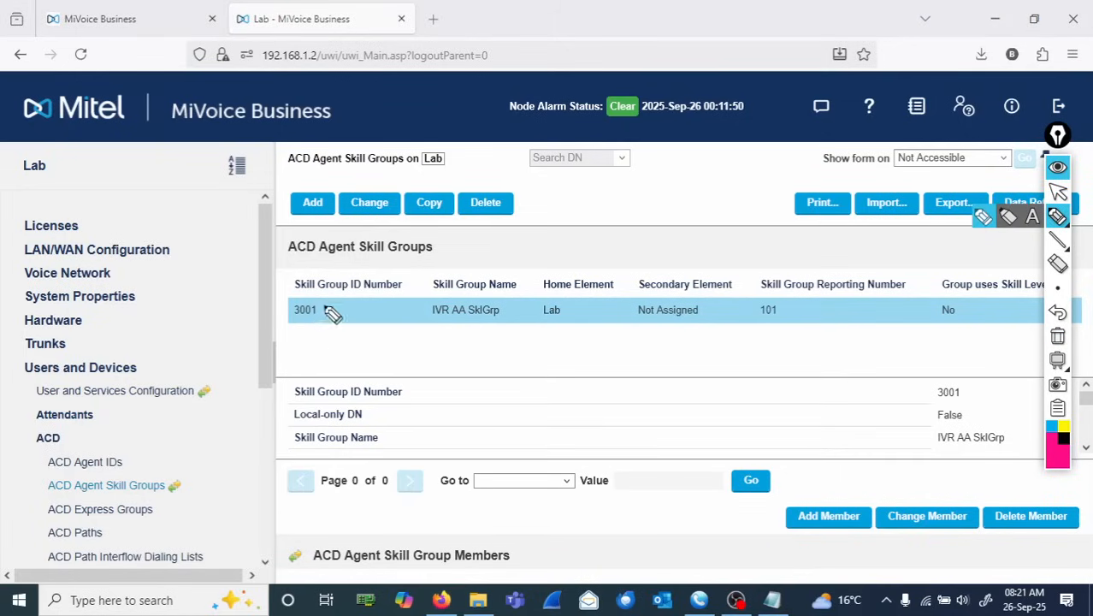
pyautogui.moveTo(301, 352)
pyautogui.mouseDown()
pyautogui.moveTo(291, 354)
pyautogui.moveTo(325, 366)
pyautogui.moveTo(330, 353)
pyautogui.moveTo(375, 357)
pyautogui.moveTo(371, 366)
pyautogui.moveTo(410, 359)
pyautogui.moveTo(442, 372)
pyautogui.moveTo(429, 356)
pyautogui.moveTo(449, 352)
pyautogui.moveTo(675, 351)
pyautogui.moveTo(699, 362)
pyautogui.moveTo(744, 349)
pyautogui.moveTo(715, 358)
pyautogui.mouseUp()
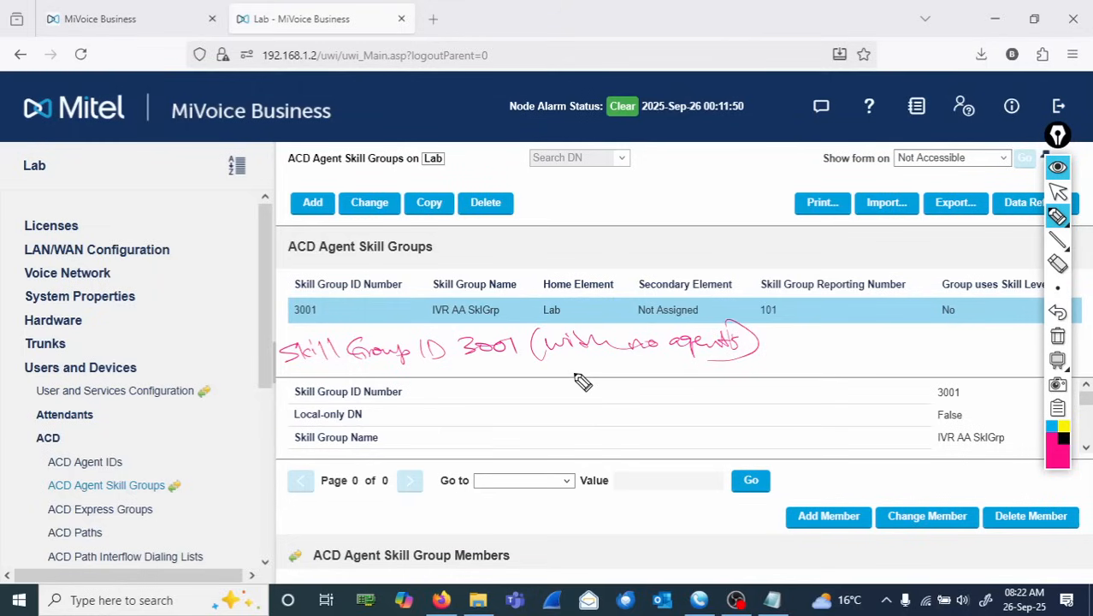
pyautogui.moveTo(568, 357)
pyautogui.mouseDown()
pyautogui.moveTo(568, 368)
pyautogui.moveTo(668, 374)
pyautogui.moveTo(725, 365)
pyautogui.moveTo(753, 375)
pyautogui.moveTo(742, 363)
pyautogui.moveTo(905, 371)
pyautogui.moveTo(975, 358)
pyautogui.mouseUp()
pyautogui.moveTo(819, 389)
pyautogui.mouseDown()
pyautogui.moveTo(850, 405)
pyautogui.moveTo(896, 390)
pyautogui.mouseUp()
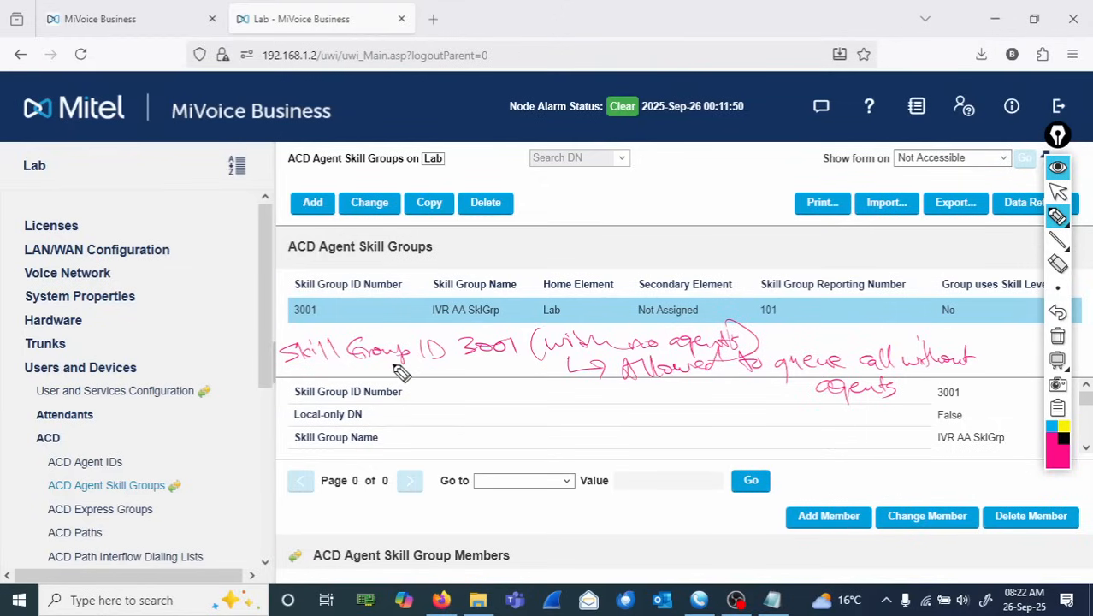
pyautogui.moveTo(395, 363)
pyautogui.mouseDown()
pyautogui.moveTo(395, 395)
pyautogui.moveTo(457, 429)
pyautogui.moveTo(469, 419)
pyautogui.moveTo(461, 435)
pyautogui.mouseUp()
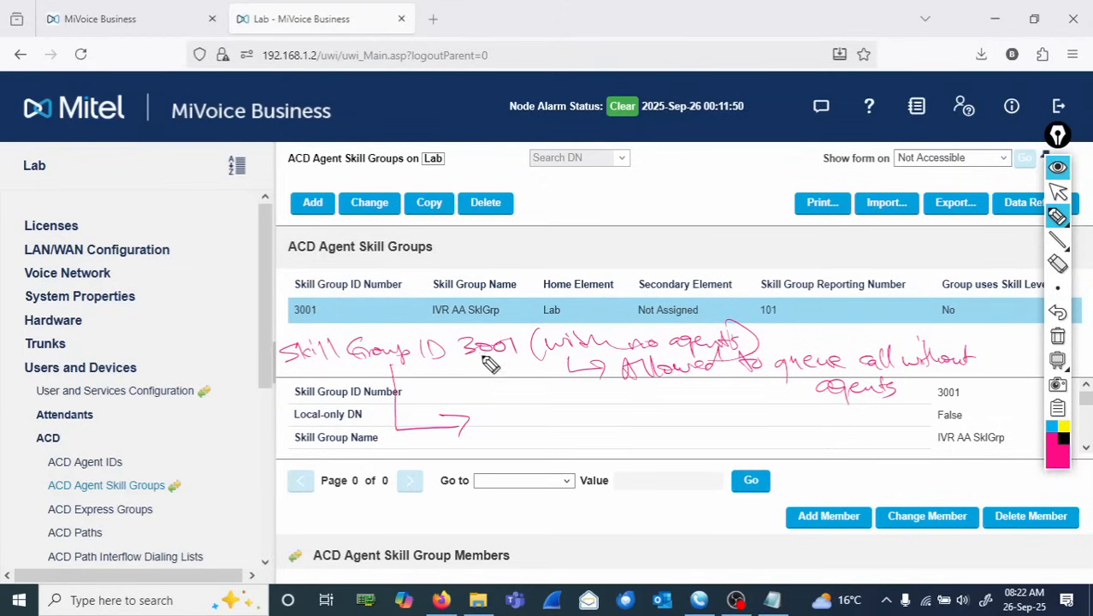
# - Circle 3001, add an arrow to 'Queue (Path) 3011', then clear the annotations and return to the pointer
pyautogui.moveTo(505, 327)
pyautogui.mouseDown()
pyautogui.moveTo(466, 326)
pyautogui.moveTo(506, 329)
pyautogui.mouseUp()
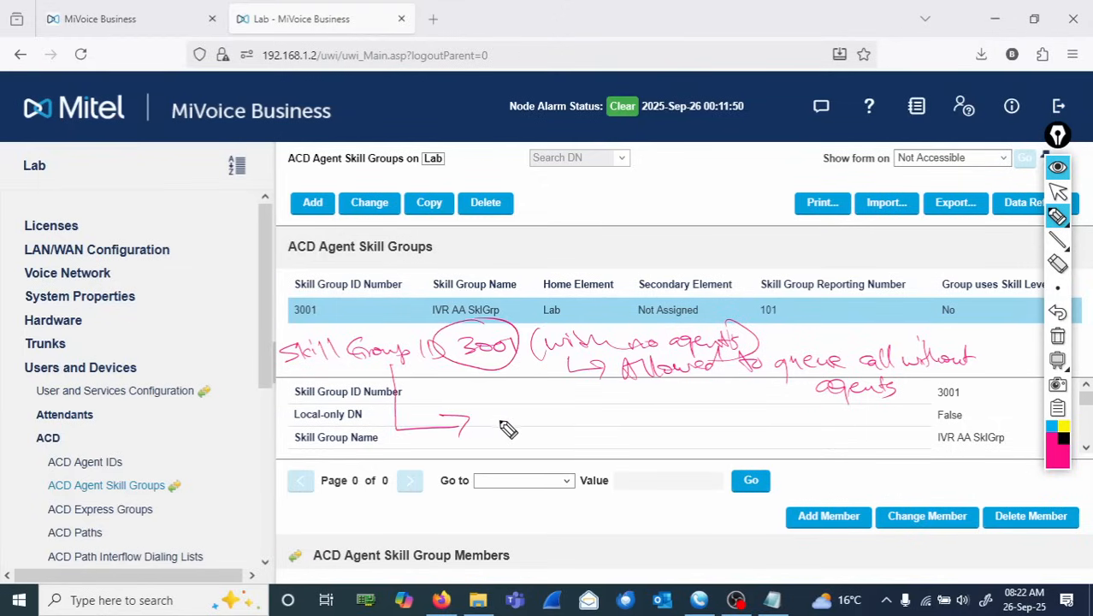
pyautogui.moveTo(467, 416)
pyautogui.mouseDown()
pyautogui.moveTo(462, 435)
pyautogui.moveTo(586, 428)
pyautogui.moveTo(574, 441)
pyautogui.moveTo(609, 427)
pyautogui.moveTo(638, 445)
pyautogui.moveTo(678, 427)
pyautogui.moveTo(703, 433)
pyautogui.mouseUp()
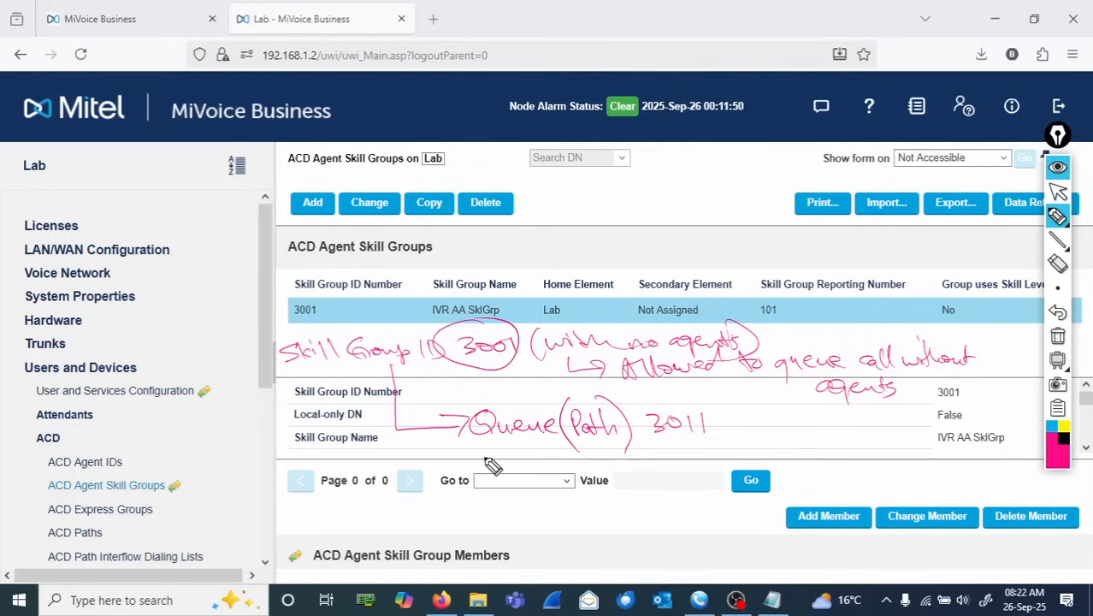
pyautogui.moveTo(477, 455); pyautogui.dragTo(612, 451)
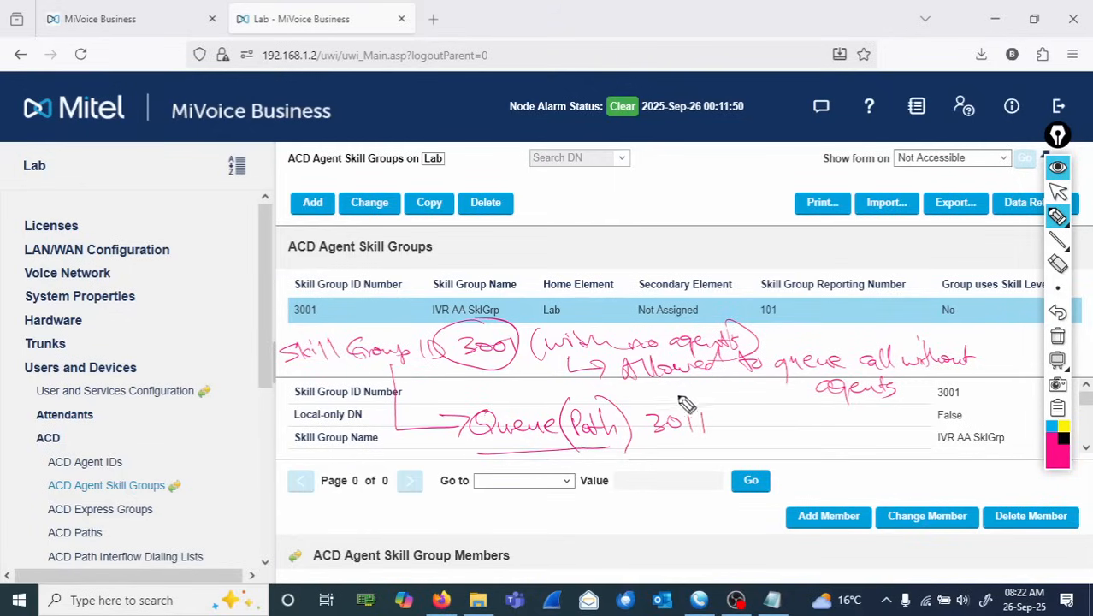
pyautogui.click(1058, 337)
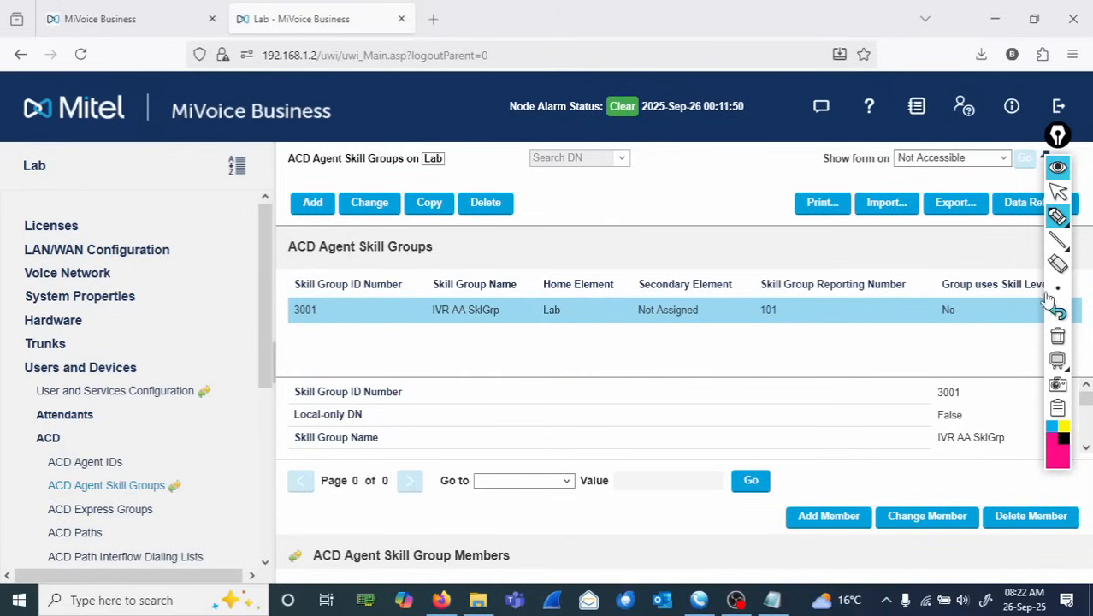
pyautogui.click(1059, 194)
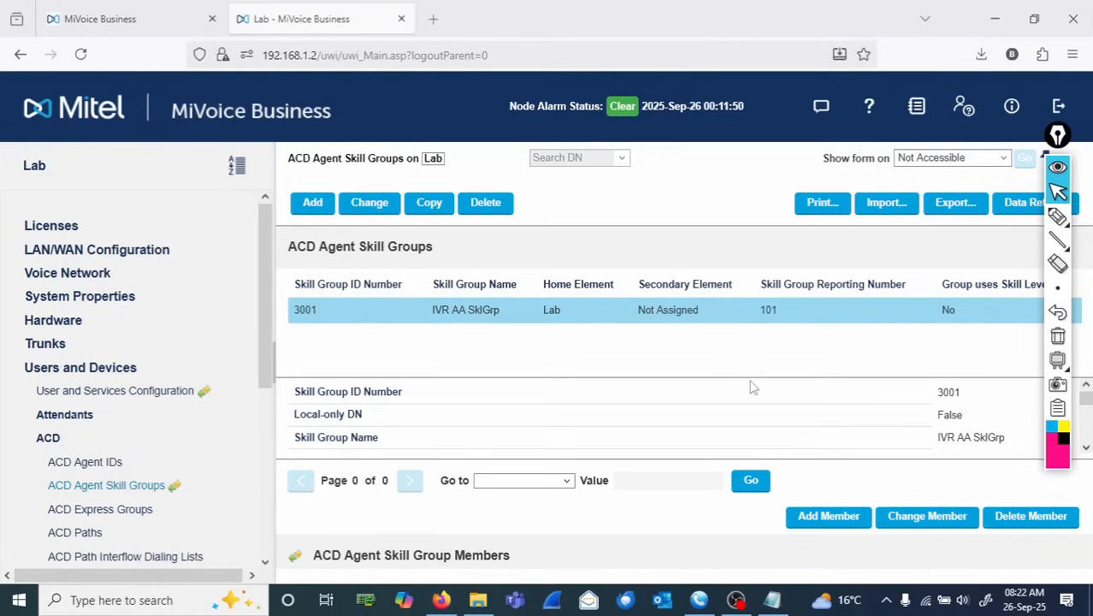
# - Add an ACD path with directory number 3011, name 'IVR AA Queue' and reporting number 101
pyautogui.click(76, 534)
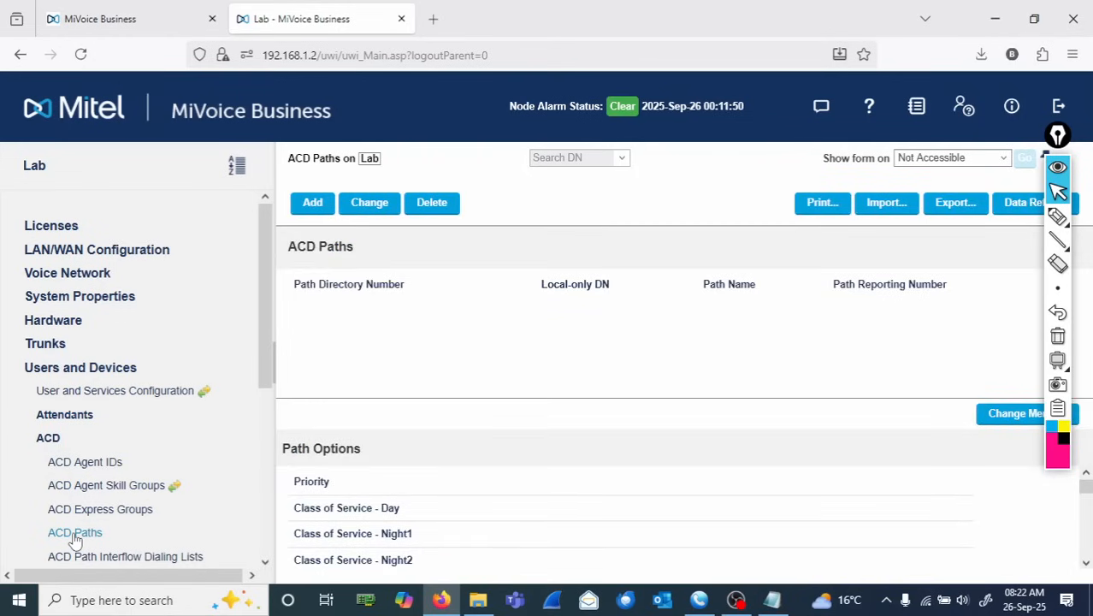
pyautogui.click(313, 210)
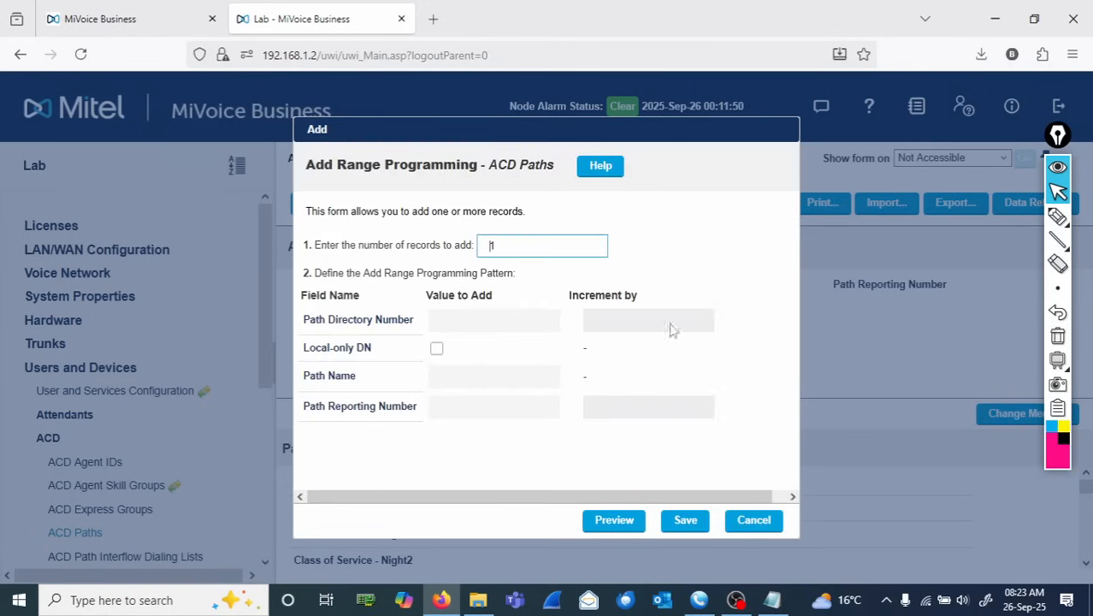
pyautogui.click(463, 320)
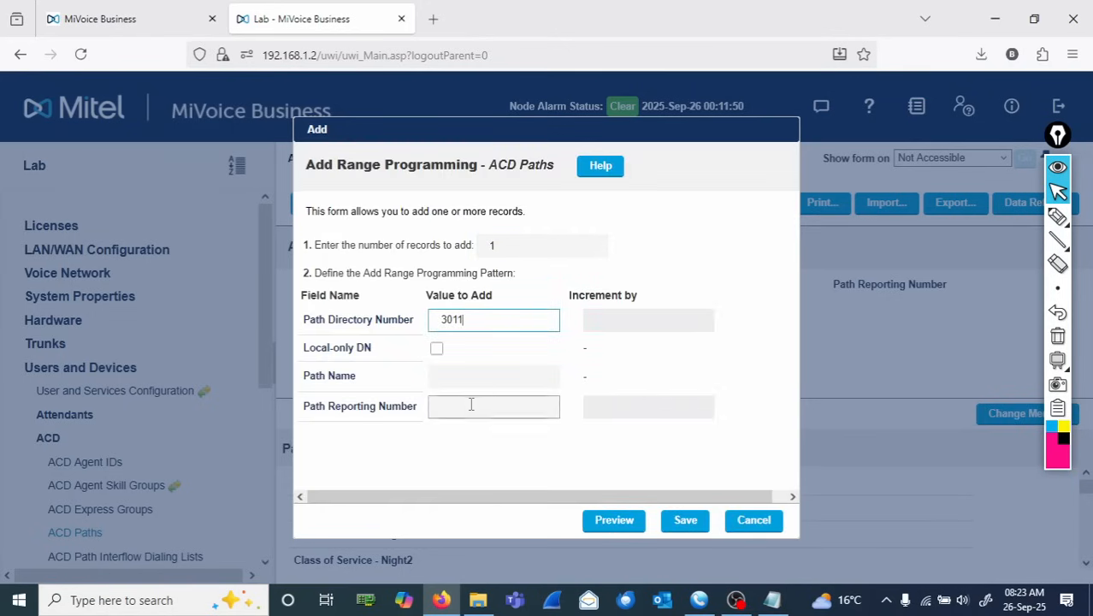
pyautogui.click(476, 379)
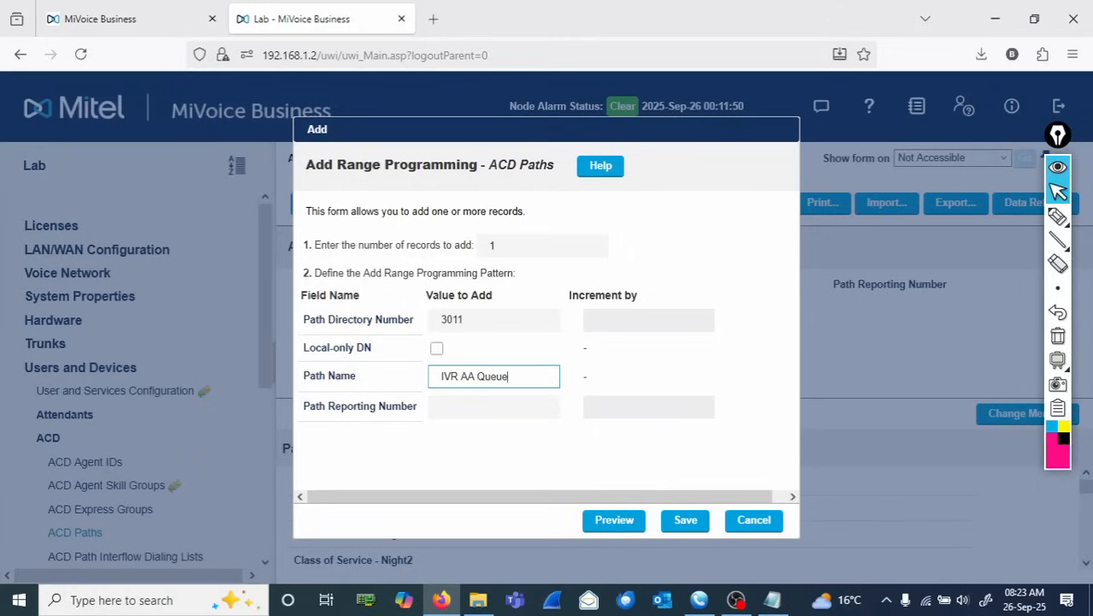
pyautogui.click(476, 406)
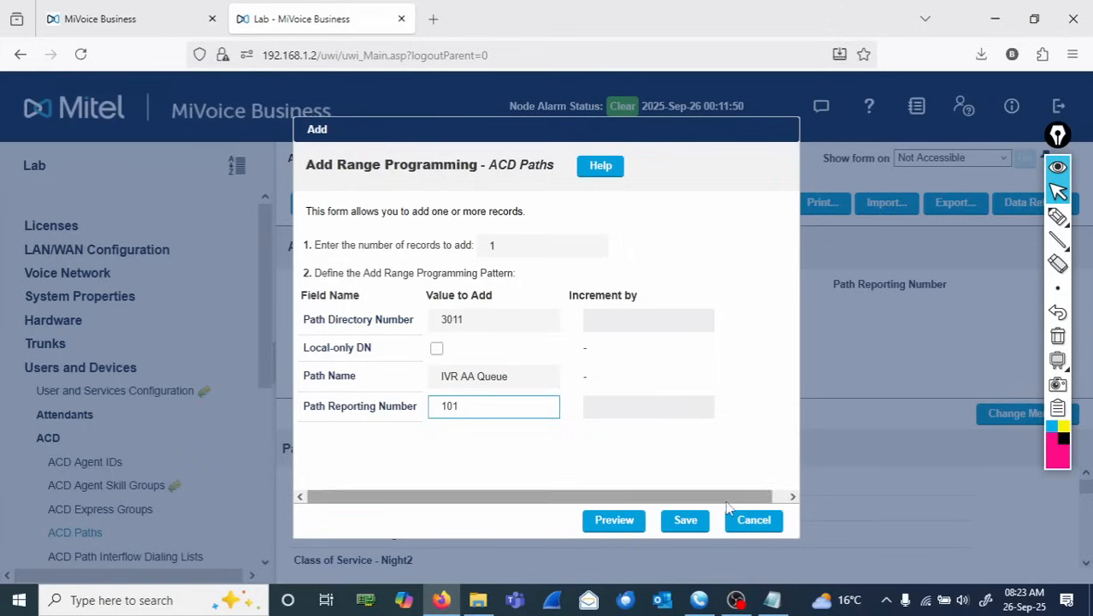
pyautogui.click(696, 521)
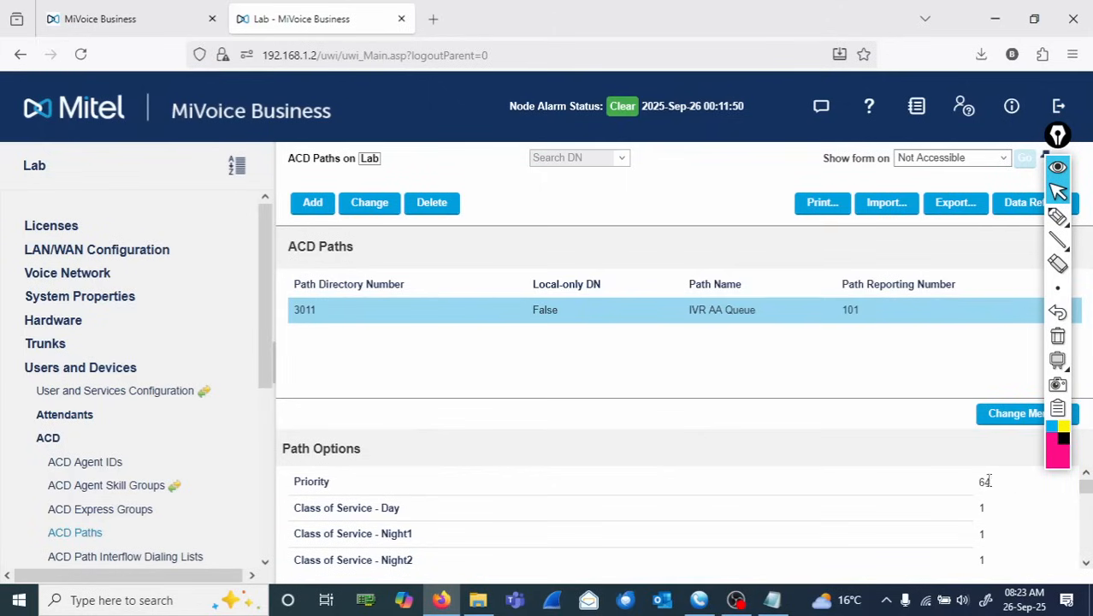
# - Open the path options of ACD path 3011 for editing and scroll through its settings
pyautogui.click(1001, 418)
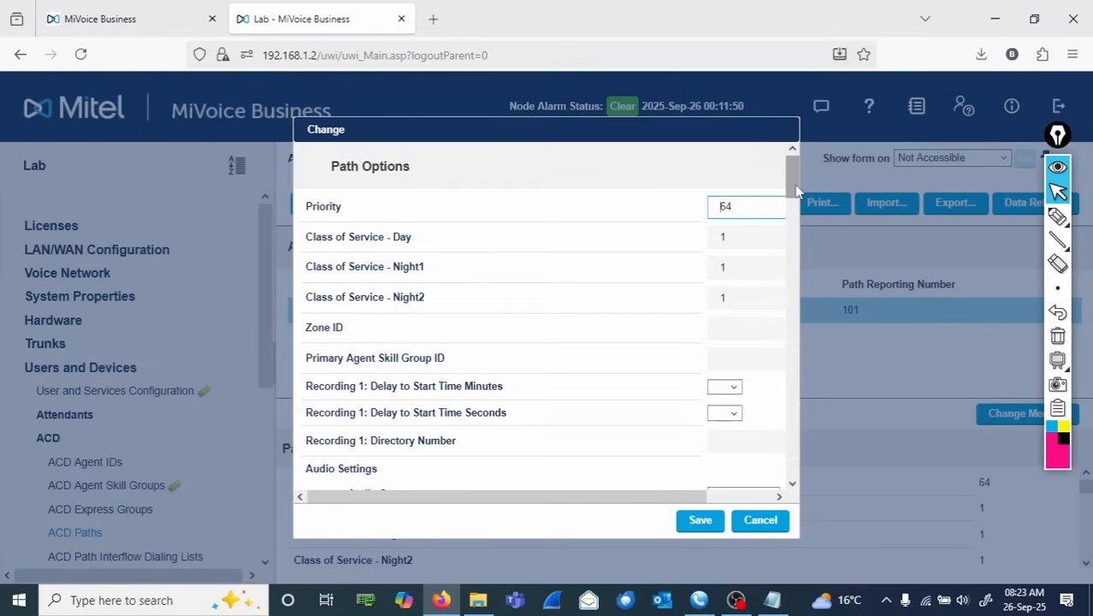
pyautogui.scroll(-1, 798, 197)
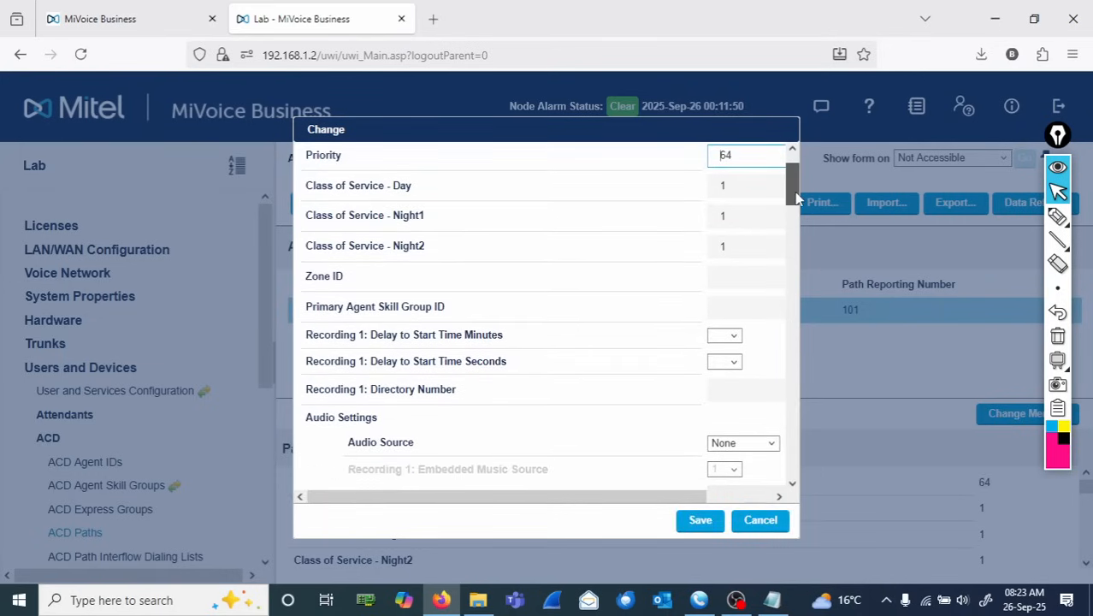
pyautogui.moveTo(797, 199); pyautogui.dragTo(797, 207)
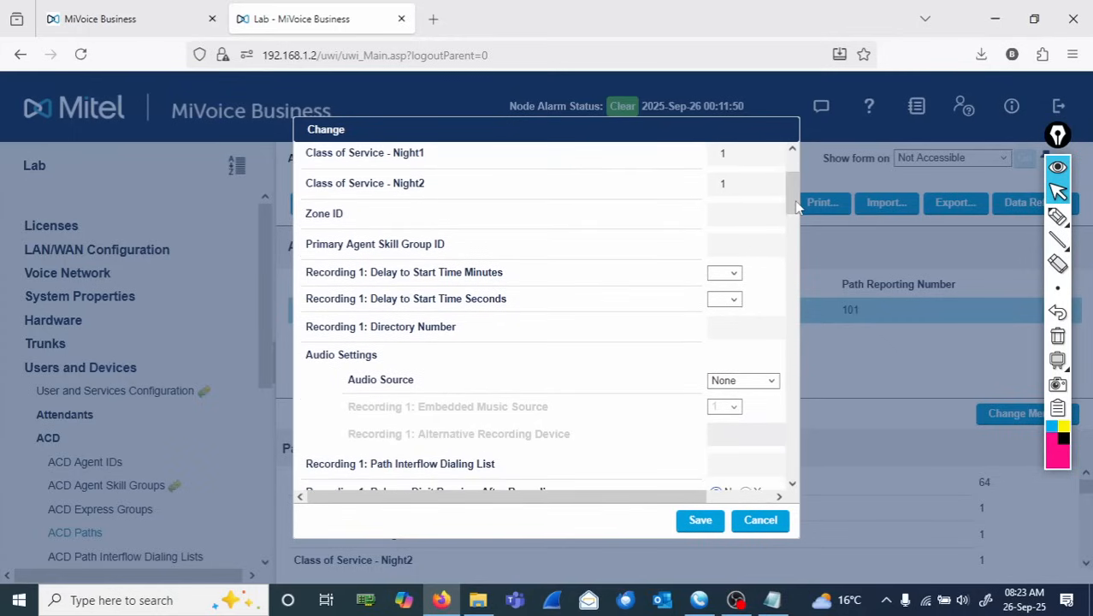
# - Annotate the form with 'Calls in the Queue from pt Business Open' beside the Zone ID and skill group rows
pyautogui.click(1058, 217)
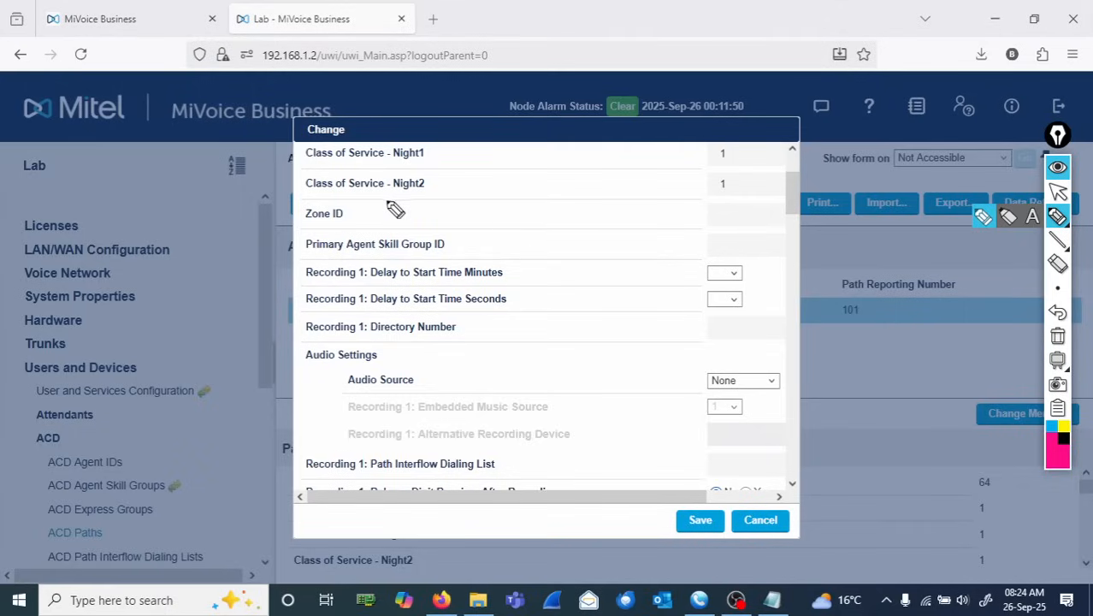
pyautogui.moveTo(371, 209)
pyautogui.mouseDown()
pyautogui.moveTo(496, 222)
pyautogui.moveTo(595, 214)
pyautogui.mouseUp()
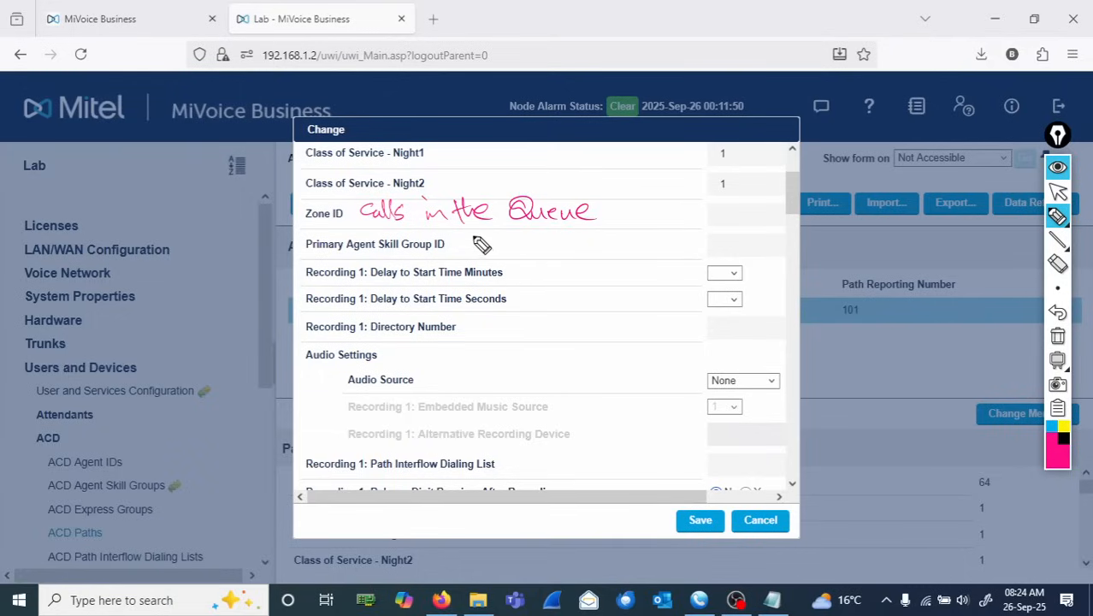
pyautogui.moveTo(479, 239)
pyautogui.mouseDown()
pyautogui.moveTo(590, 236)
pyautogui.moveTo(627, 250)
pyautogui.mouseUp()
pyautogui.moveTo(637, 245); pyautogui.dragTo(727, 237)
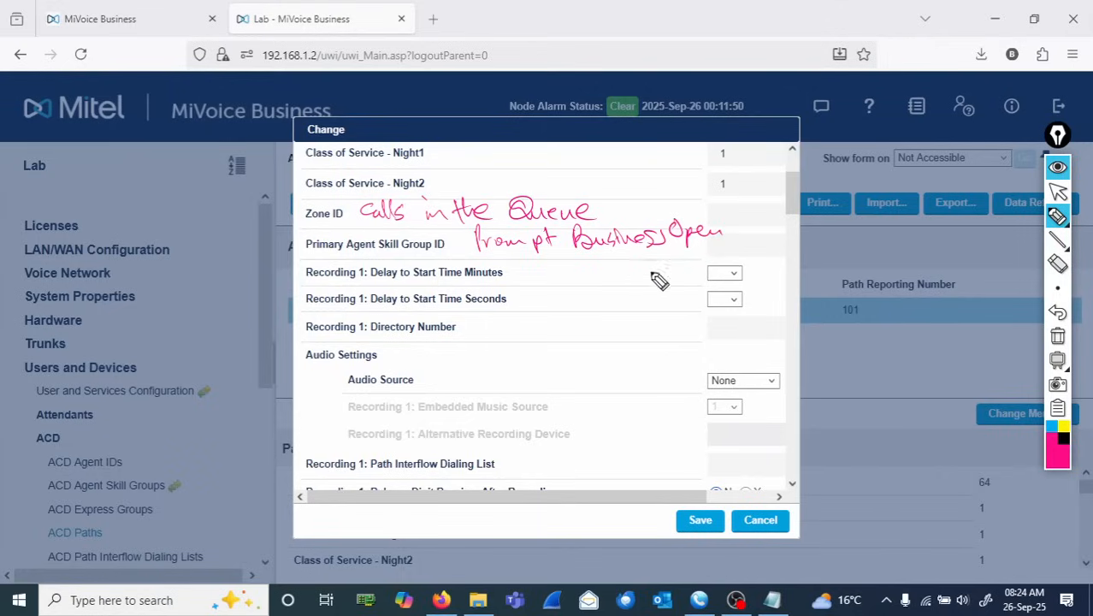
# - Write 0 and 1 beside the Recording 1 delay minutes and seconds fields, circle Audio Source, and return to the pointer
pyautogui.moveTo(727, 274); pyautogui.dragTo(722, 274)
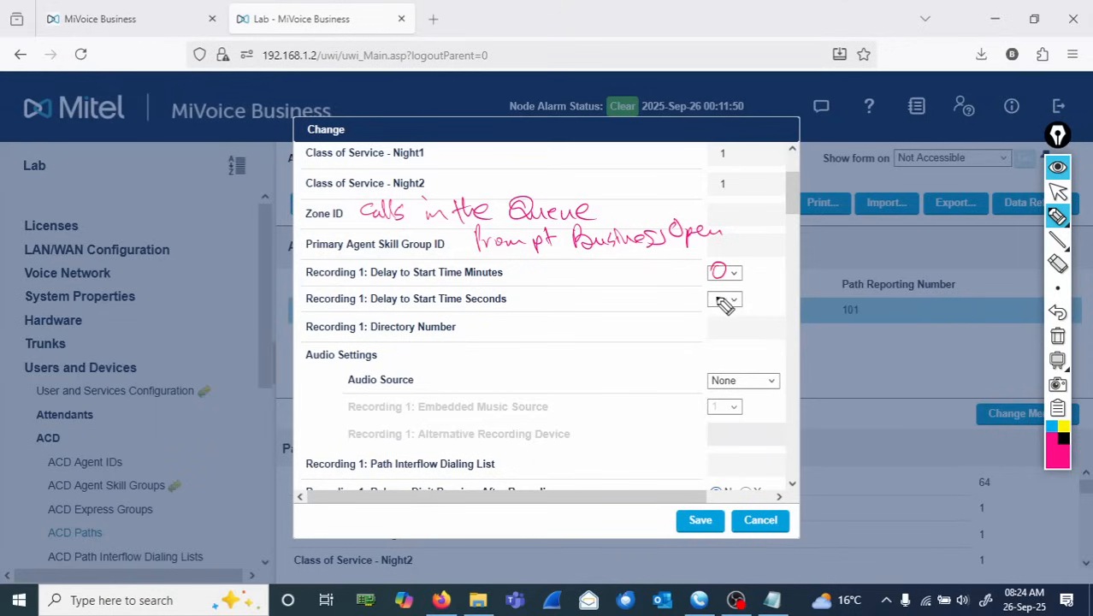
pyautogui.moveTo(720, 295); pyautogui.dragTo(721, 310)
pyautogui.moveTo(376, 369)
pyautogui.mouseDown()
pyautogui.moveTo(360, 392)
pyautogui.moveTo(409, 366)
pyautogui.mouseUp()
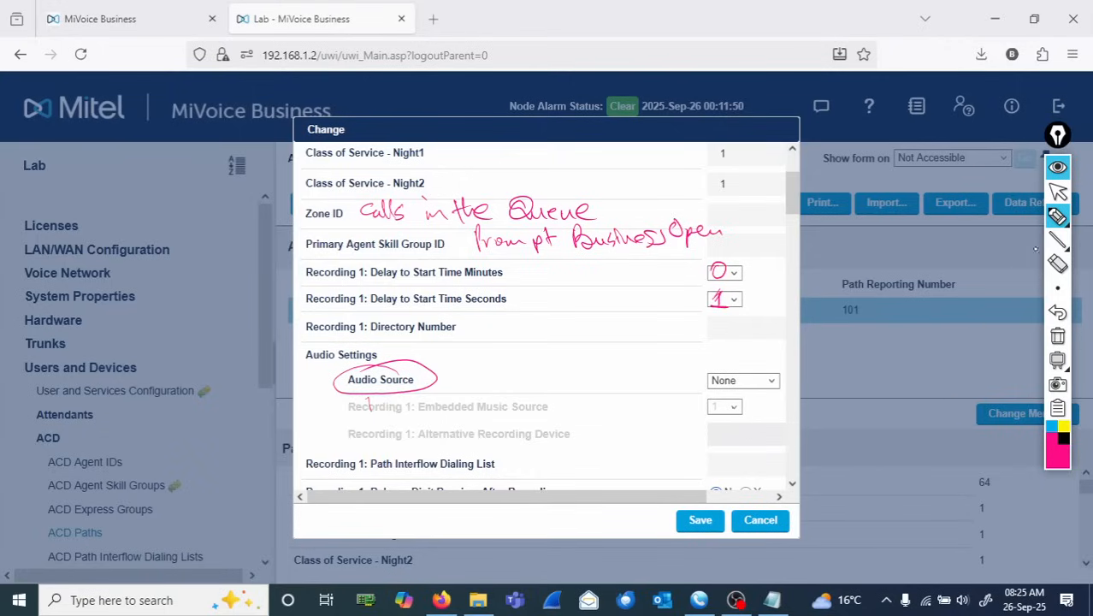
pyautogui.click(1059, 193)
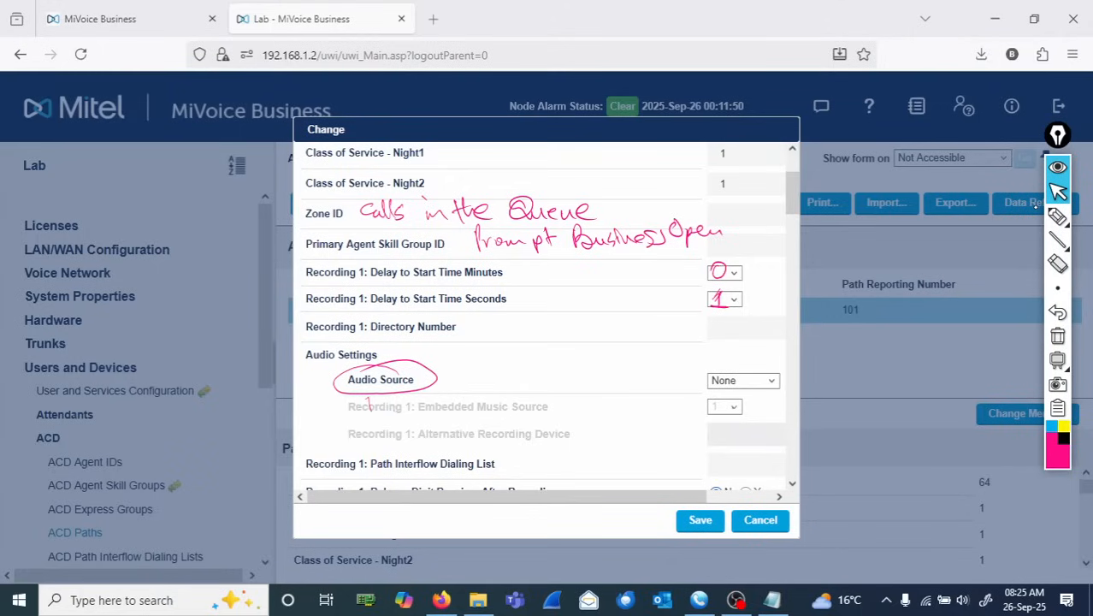
# - Set the path's Audio Source to Embedded with Recording 1 embedded music source 1
pyautogui.click(745, 381)
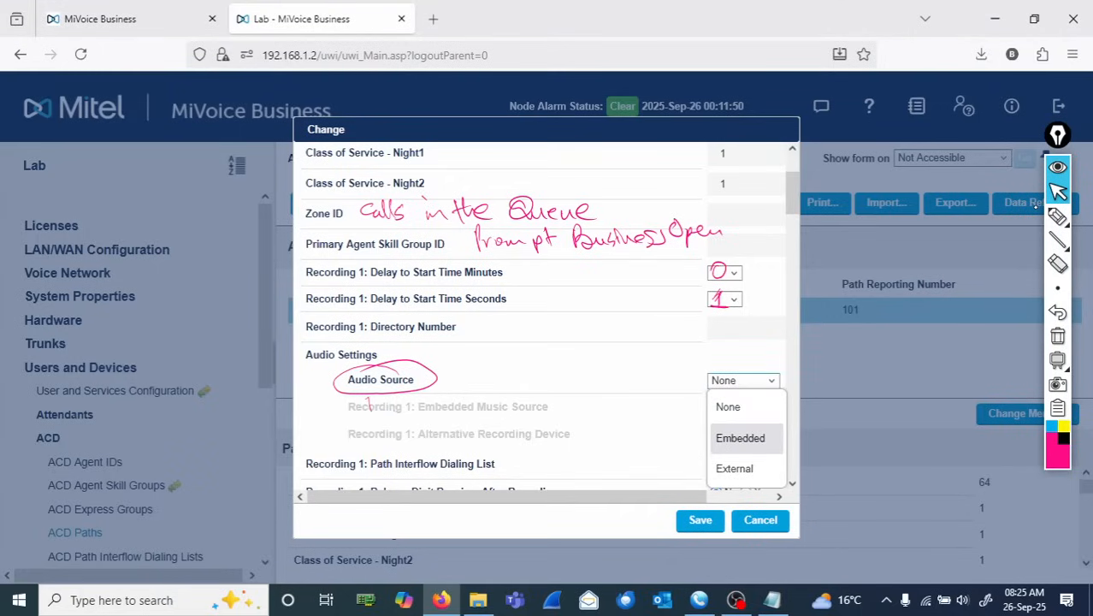
pyautogui.click(739, 438)
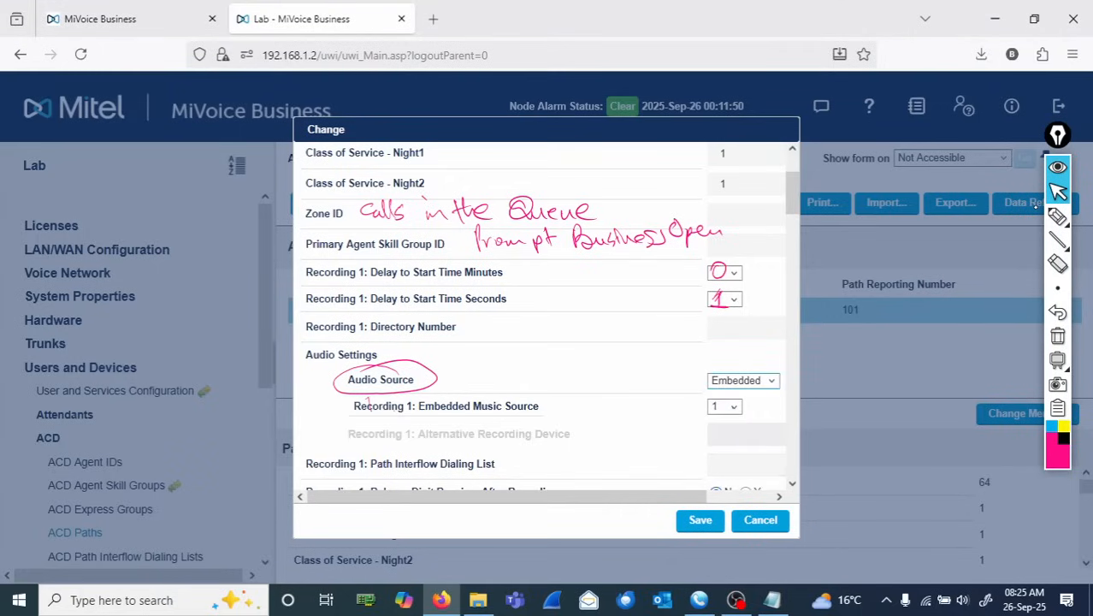
pyautogui.scroll(-1, 547, 316)
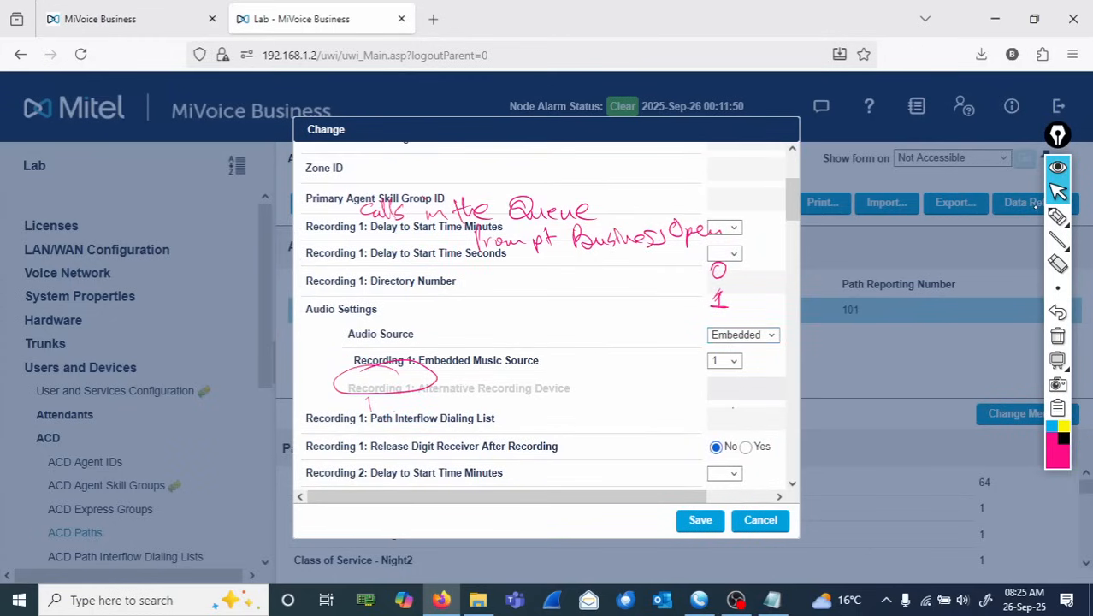
pyautogui.click(726, 361)
pyautogui.click(726, 361)
pyautogui.click(726, 361)
# - Erase the circle annotation that no longer marks Audio Source
pyautogui.scroll(-1, 546, 317)
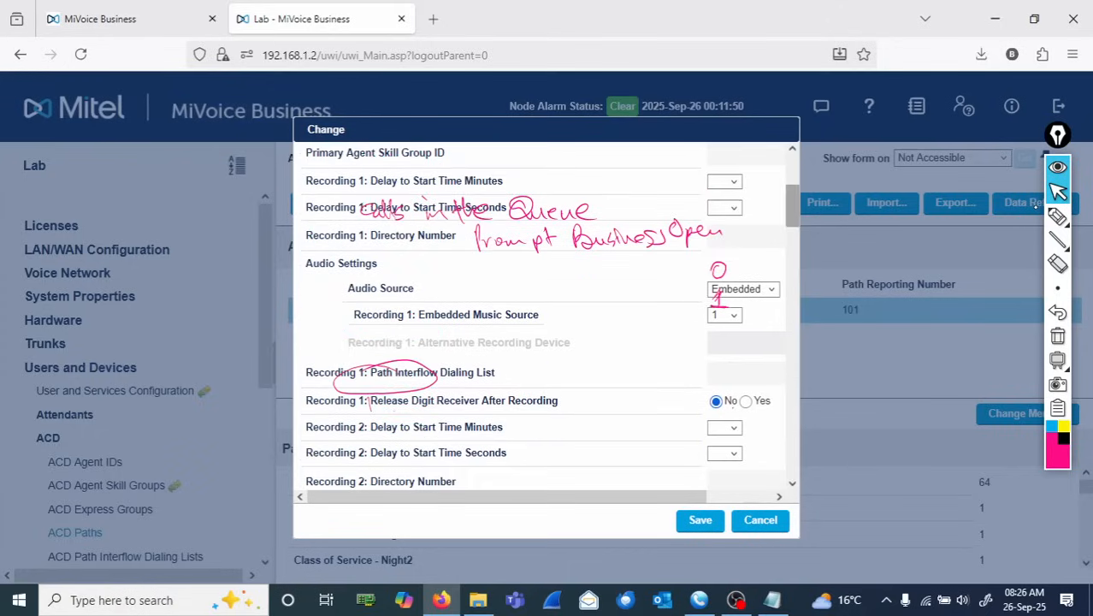
pyautogui.scroll(5, 546, 317)
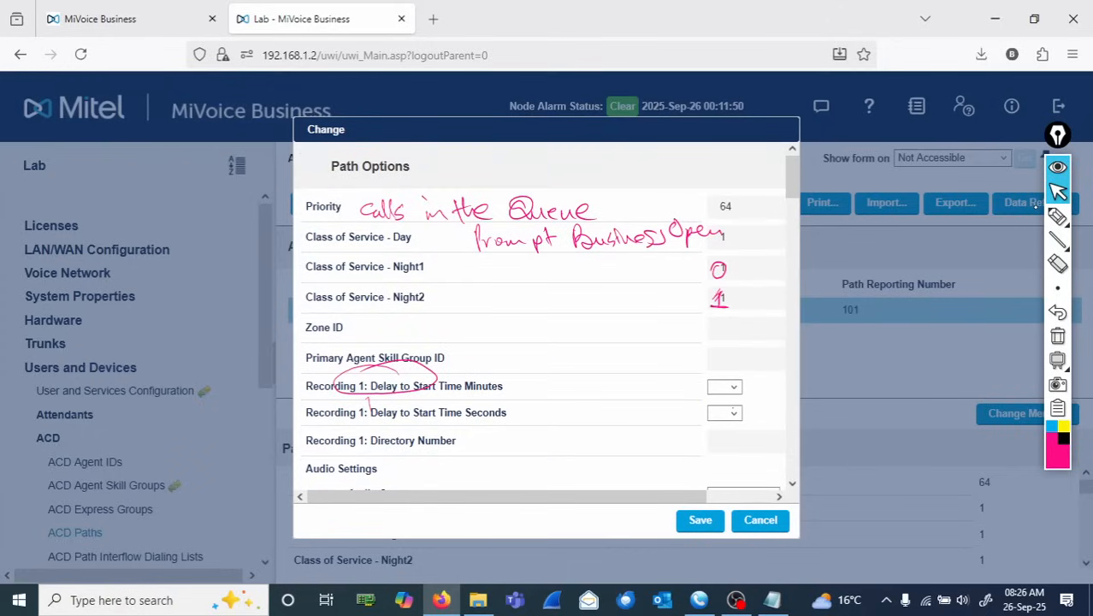
pyautogui.click(1058, 263)
pyautogui.click(452, 387)
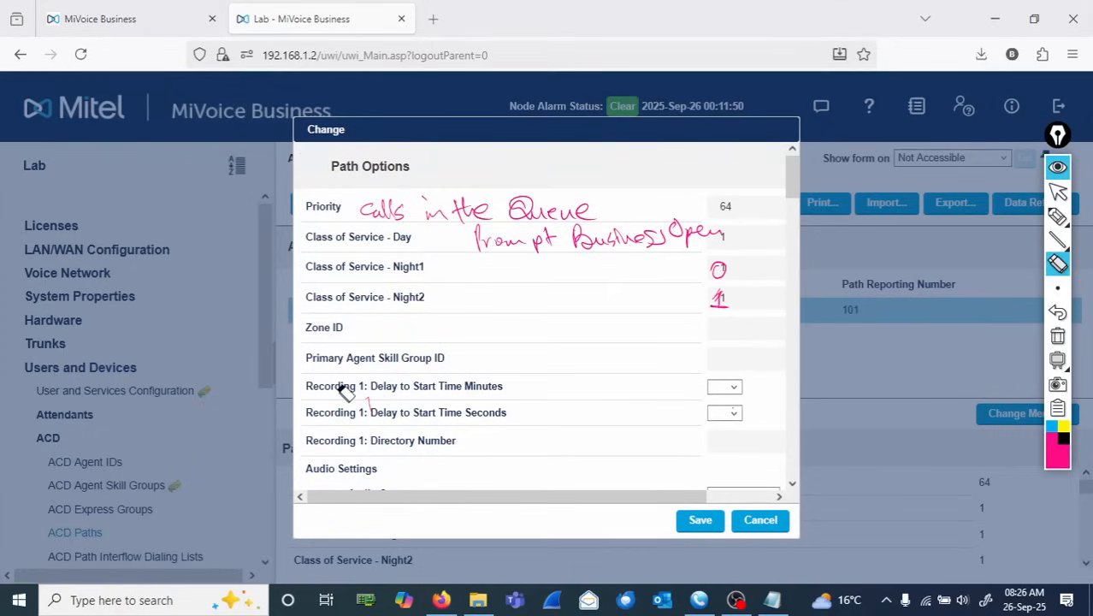
# - Annotate the Recording 1 Directory Number row with 'HG RAD 6099' and write 6099 beside its field
pyautogui.click(1058, 217)
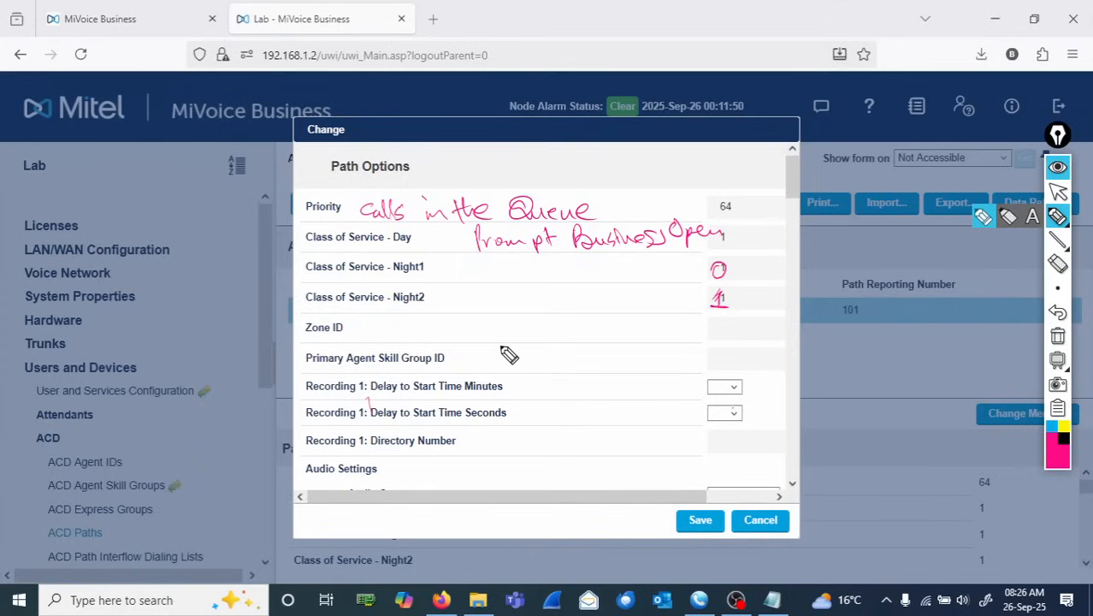
pyautogui.click(1058, 194)
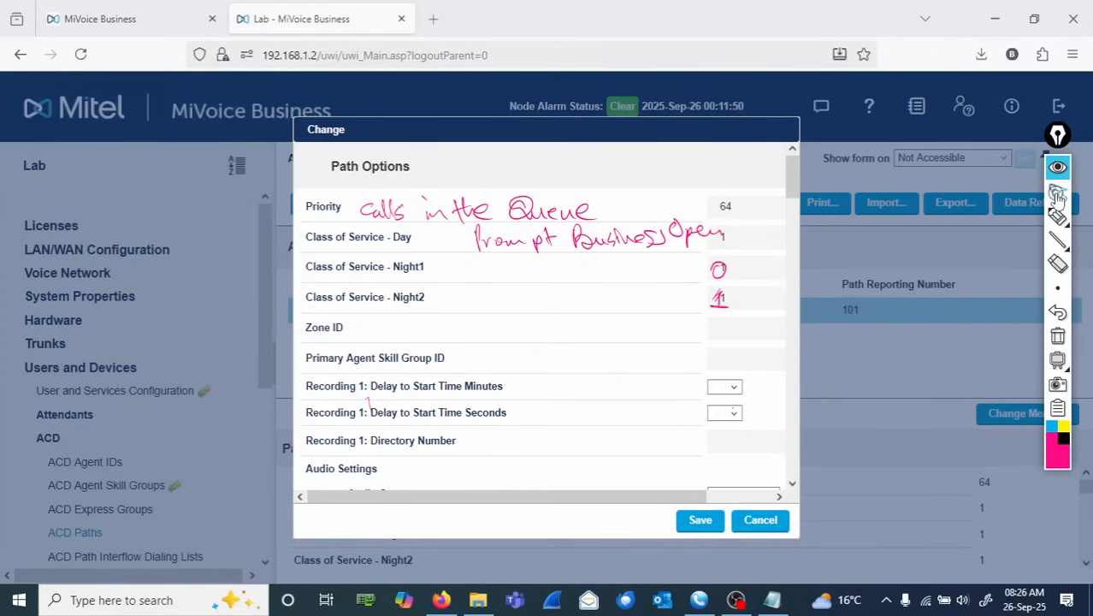
pyautogui.click(1058, 194)
pyautogui.scroll(-3, 546, 325)
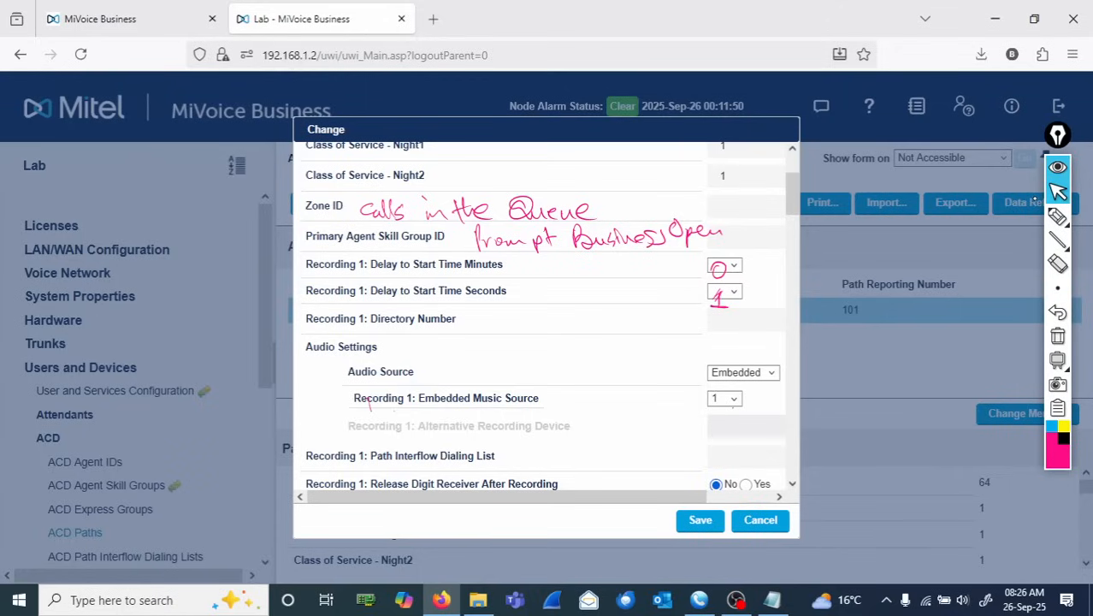
pyautogui.click(1057, 220)
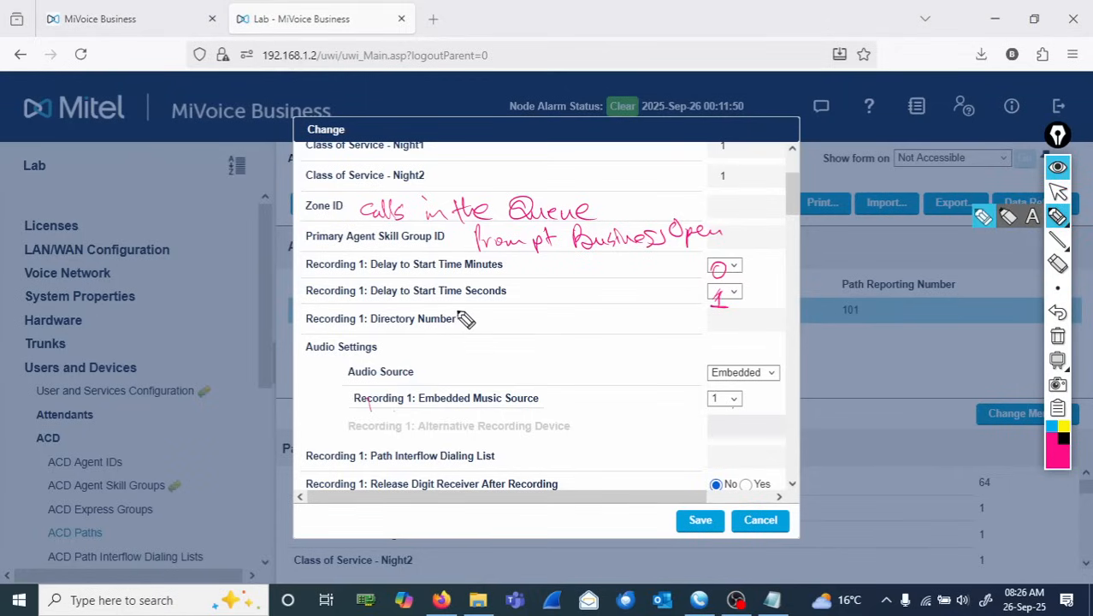
pyautogui.moveTo(473, 319)
pyautogui.mouseDown()
pyautogui.moveTo(500, 327)
pyautogui.moveTo(539, 317)
pyautogui.moveTo(564, 332)
pyautogui.moveTo(628, 320)
pyautogui.mouseUp()
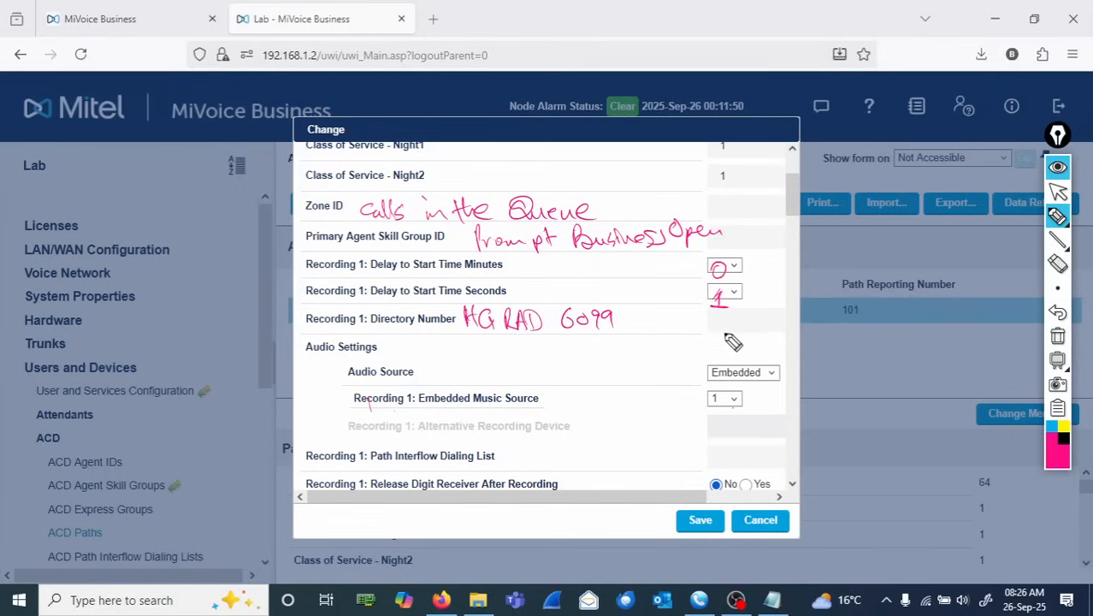
pyautogui.moveTo(723, 314); pyautogui.dragTo(765, 323)
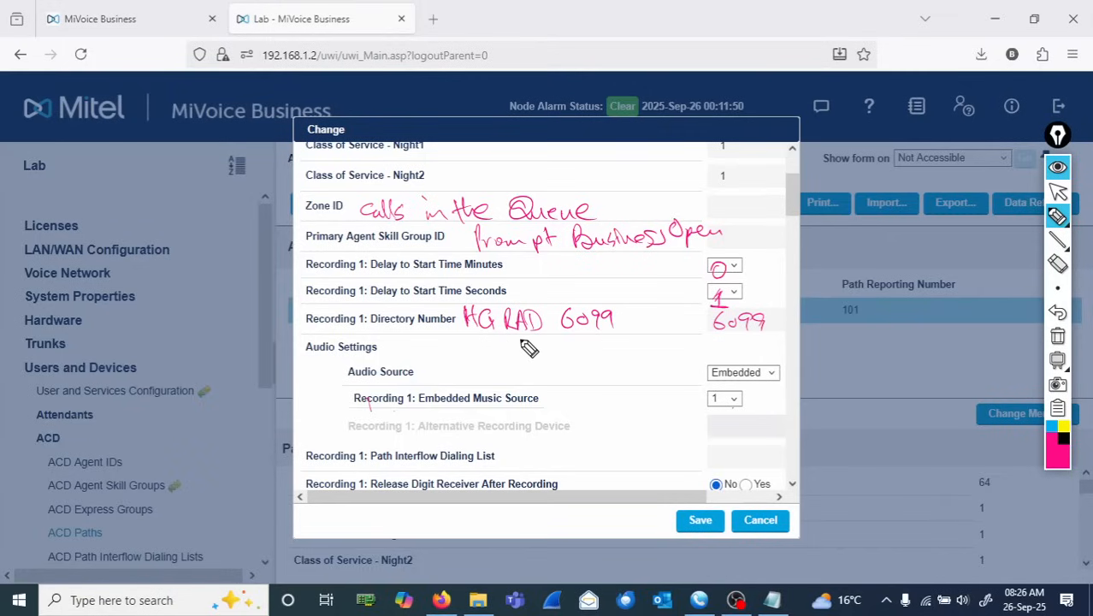
# - Note 'Lohres1 for Sales' and 'Lohres2 for Tech' beside the embedded music source settings
pyautogui.moveTo(536, 341)
pyautogui.mouseDown()
pyautogui.moveTo(541, 362)
pyautogui.moveTo(563, 364)
pyautogui.moveTo(627, 349)
pyautogui.moveTo(625, 363)
pyautogui.moveTo(671, 353)
pyautogui.moveTo(664, 361)
pyautogui.moveTo(717, 361)
pyautogui.moveTo(734, 346)
pyautogui.mouseUp()
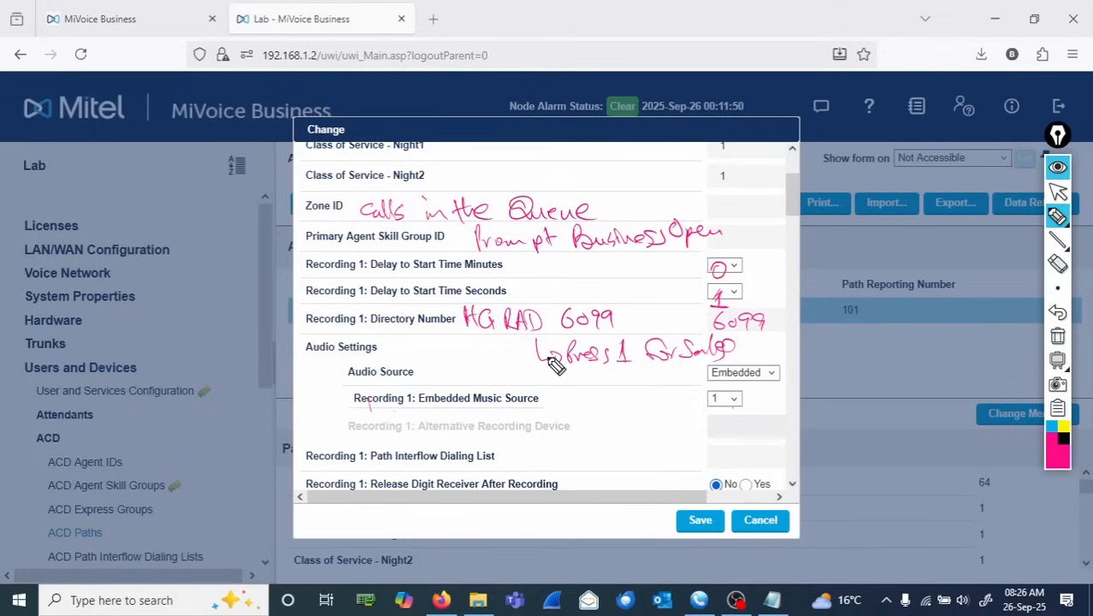
pyautogui.moveTo(547, 356)
pyautogui.mouseDown()
pyautogui.moveTo(567, 389)
pyautogui.moveTo(659, 384)
pyautogui.moveTo(657, 394)
pyautogui.moveTo(673, 378)
pyautogui.moveTo(723, 395)
pyautogui.mouseUp()
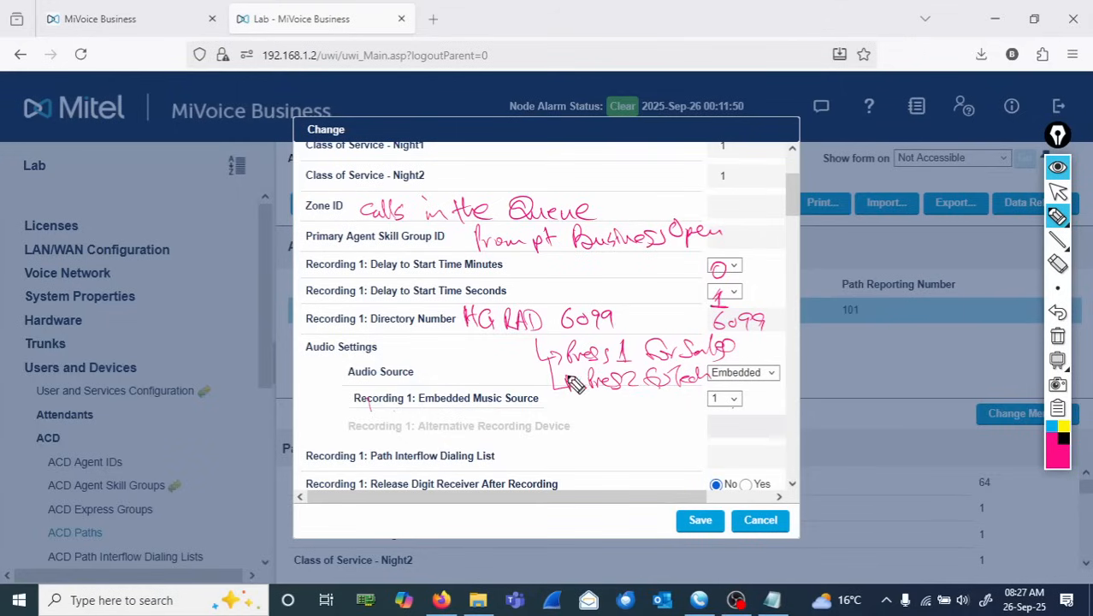
pyautogui.moveTo(530, 361); pyautogui.dragTo(516, 382)
# - Box Path Interflow Dialing List, note '1', 'Key 1 — Sales' and 'Key2 — Tech', then clear all annotations
pyautogui.moveTo(366, 439)
pyautogui.mouseDown()
pyautogui.moveTo(398, 469)
pyautogui.moveTo(508, 469)
pyautogui.moveTo(519, 440)
pyautogui.mouseUp()
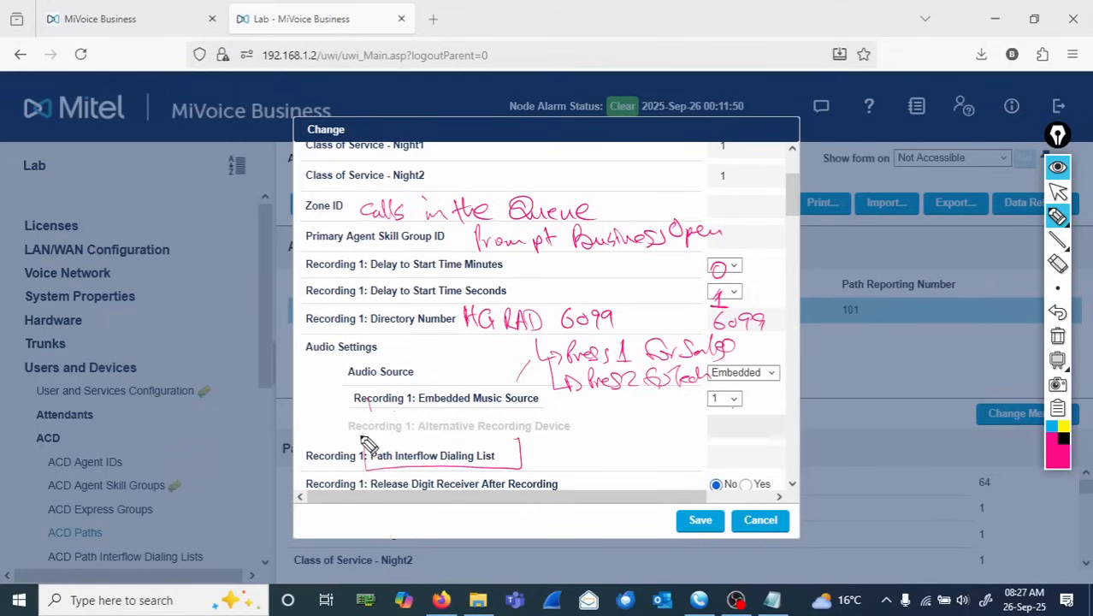
pyautogui.moveTo(362, 437)
pyautogui.mouseDown()
pyautogui.moveTo(519, 436)
pyautogui.moveTo(520, 469)
pyautogui.moveTo(562, 462)
pyautogui.mouseUp()
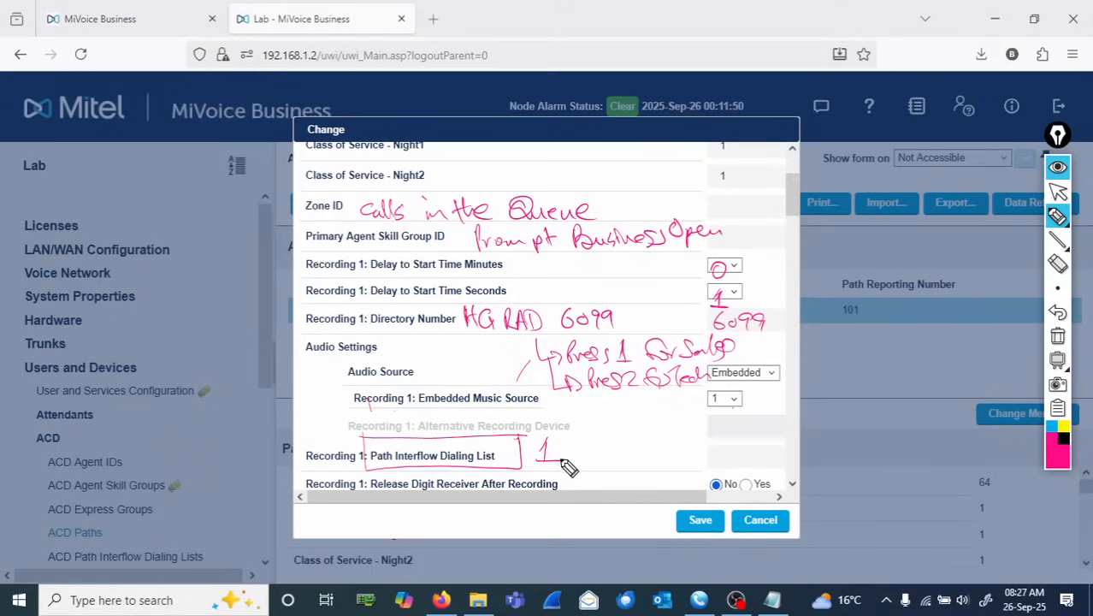
pyautogui.moveTo(740, 454)
pyautogui.mouseDown()
pyautogui.moveTo(738, 467)
pyautogui.moveTo(750, 467)
pyautogui.mouseUp()
pyautogui.moveTo(537, 457); pyautogui.dragTo(556, 455)
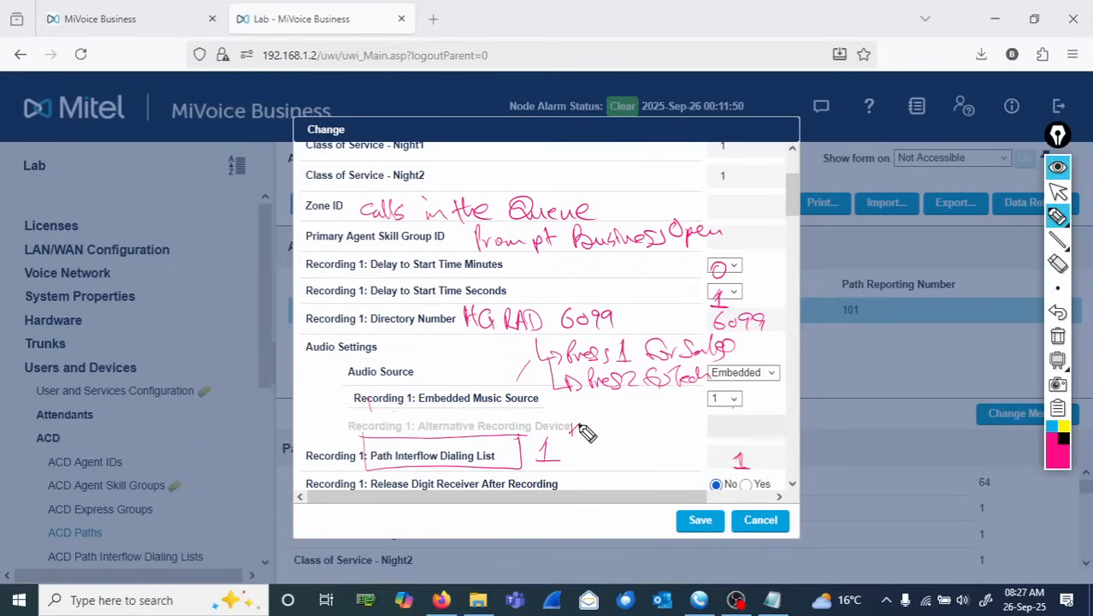
pyautogui.moveTo(578, 425)
pyautogui.mouseDown()
pyautogui.moveTo(606, 444)
pyautogui.moveTo(621, 438)
pyautogui.moveTo(583, 466)
pyautogui.moveTo(629, 467)
pyautogui.mouseUp()
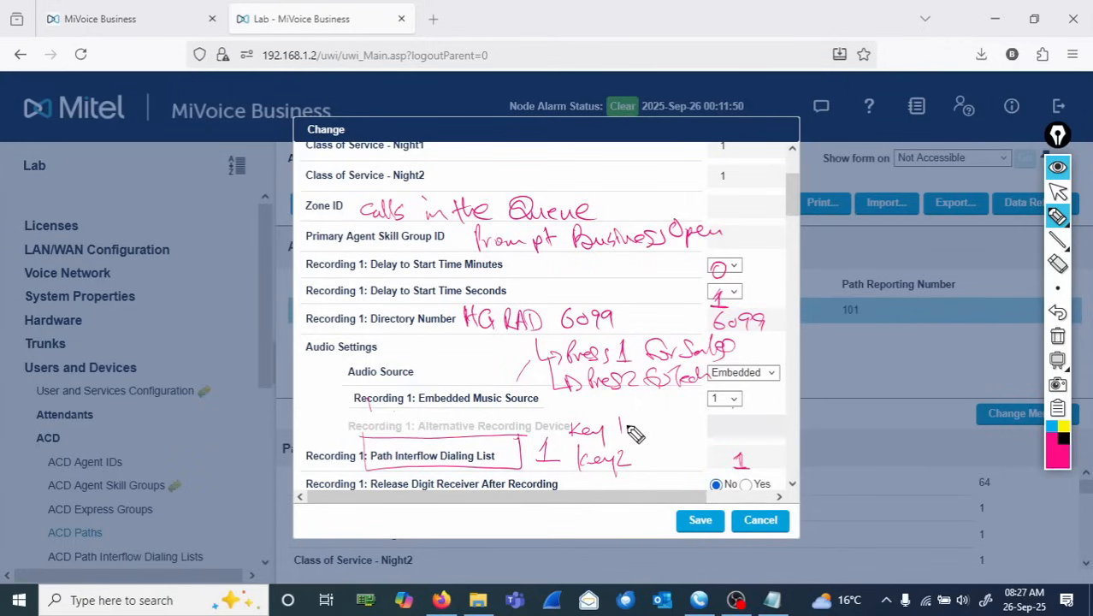
pyautogui.moveTo(628, 424); pyautogui.dragTo(698, 417)
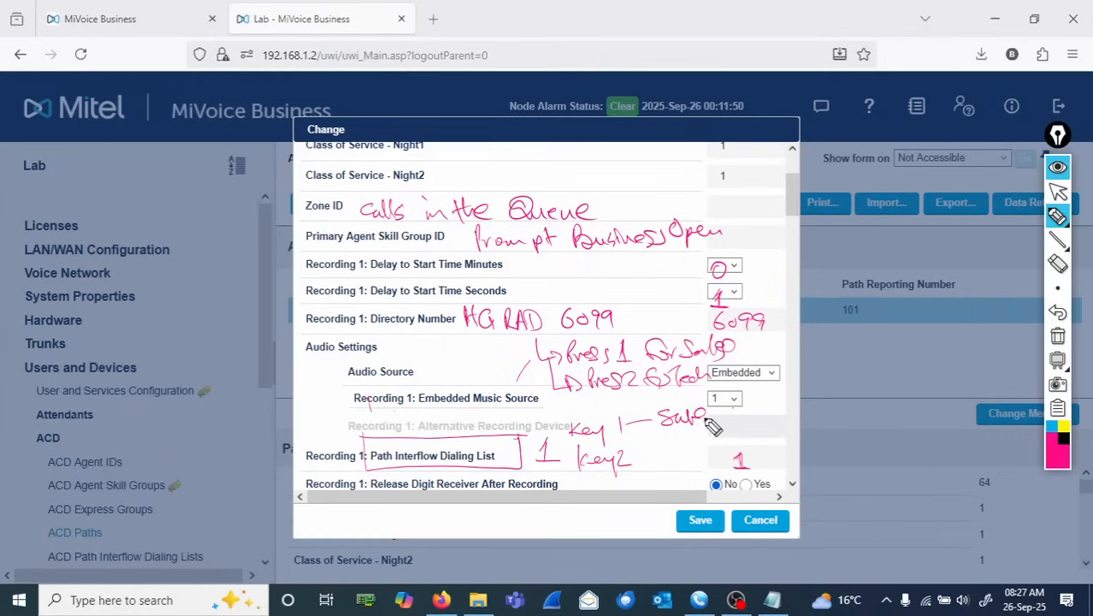
pyautogui.moveTo(641, 462); pyautogui.dragTo(706, 451)
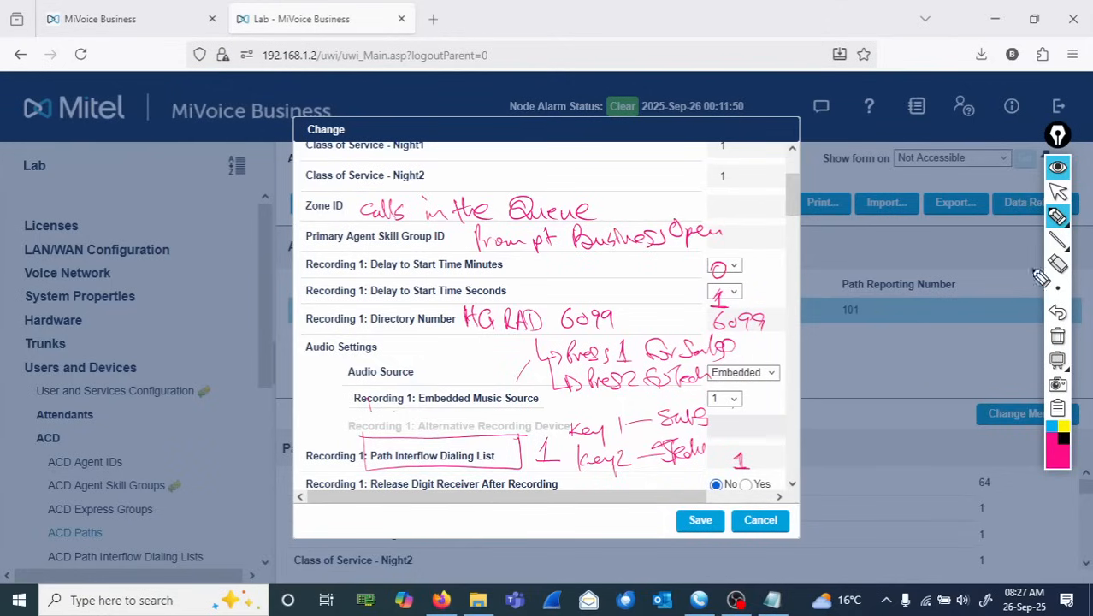
pyautogui.click(1058, 338)
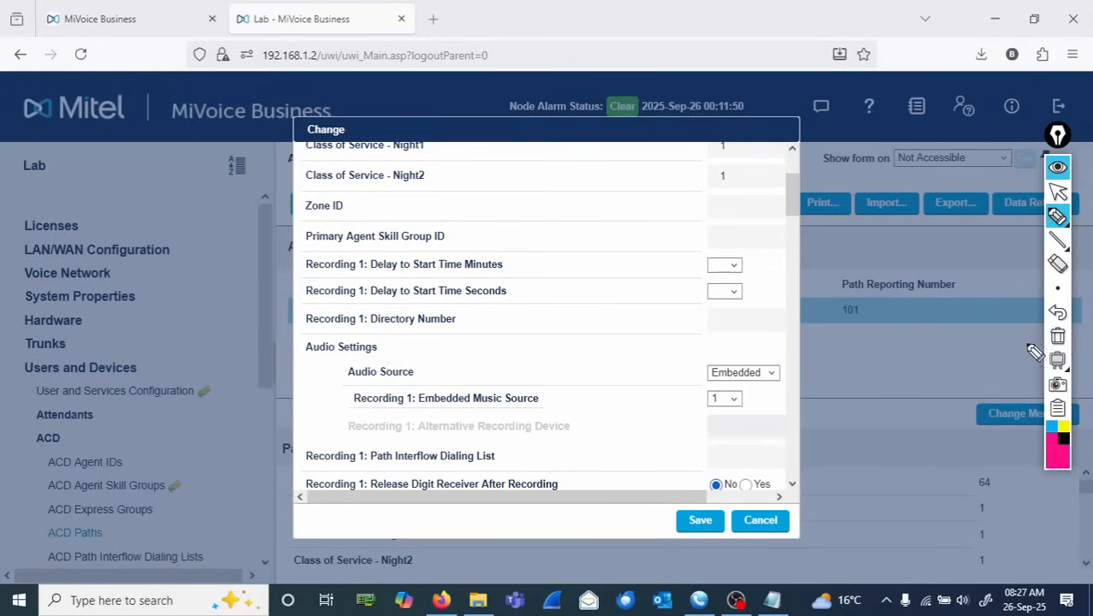
pyautogui.click(1059, 196)
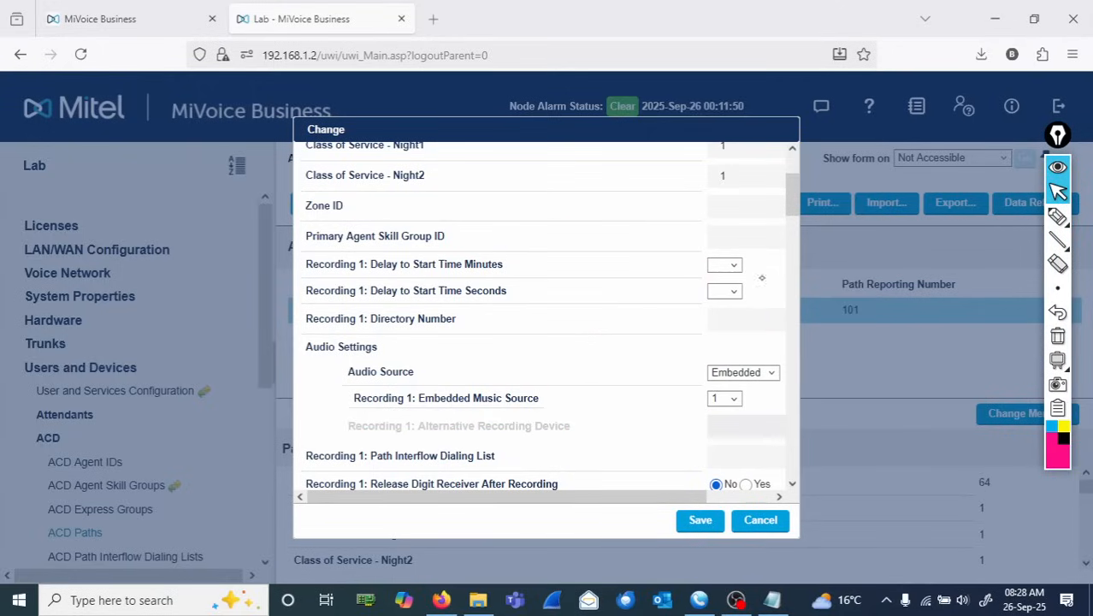
# - Show the help for the Primary Agent Skill Group ID and Zone ID fields
pyautogui.moveTo(792, 210); pyautogui.dragTo(789, 186)
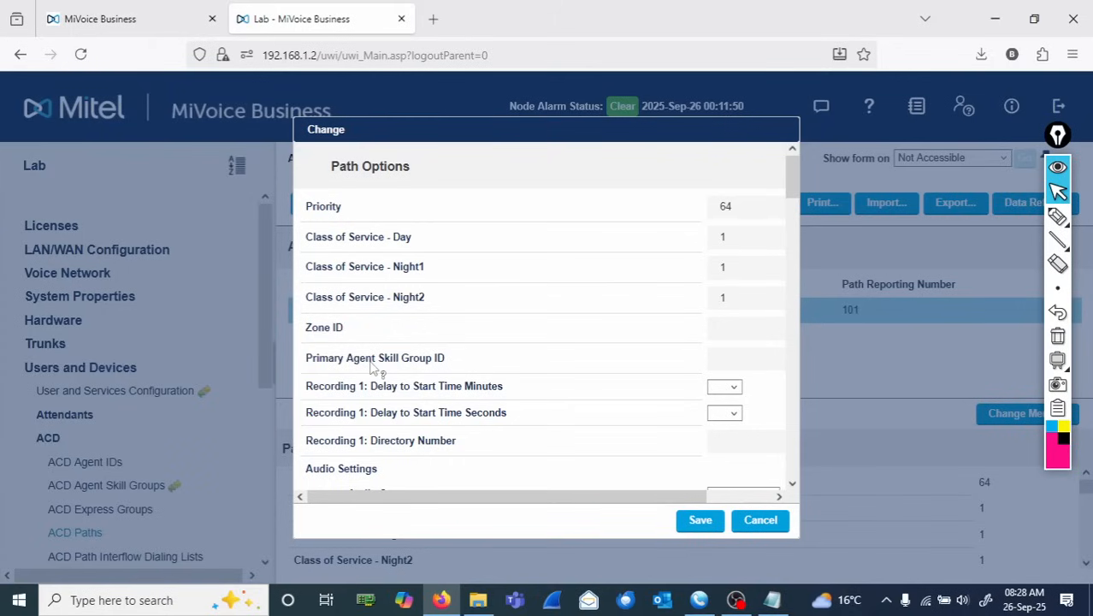
pyautogui.moveTo(446, 362); pyautogui.dragTo(308, 360)
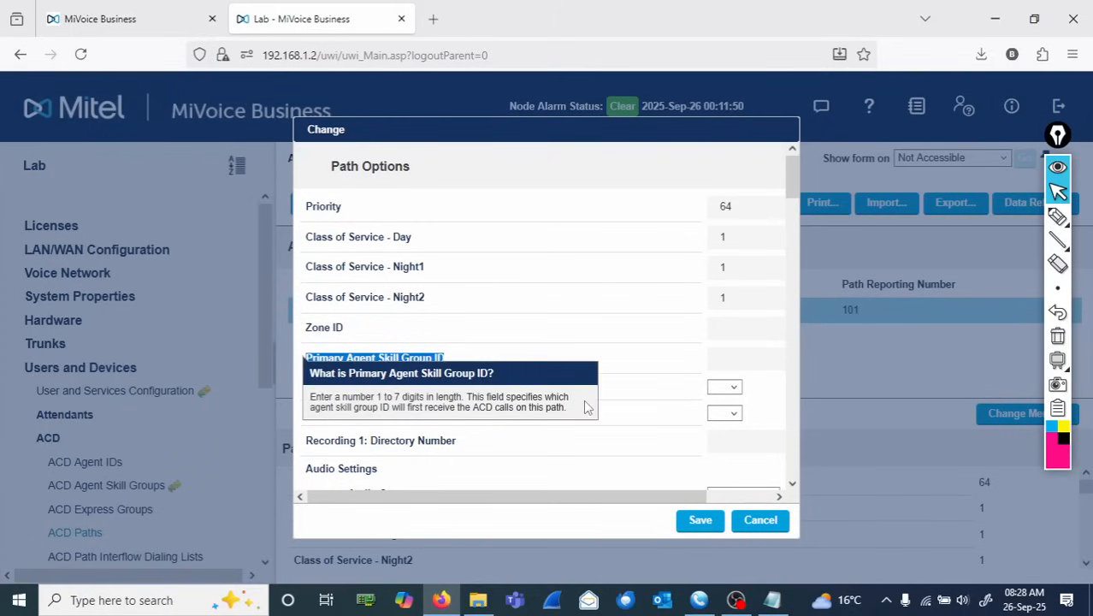
pyautogui.click(622, 344)
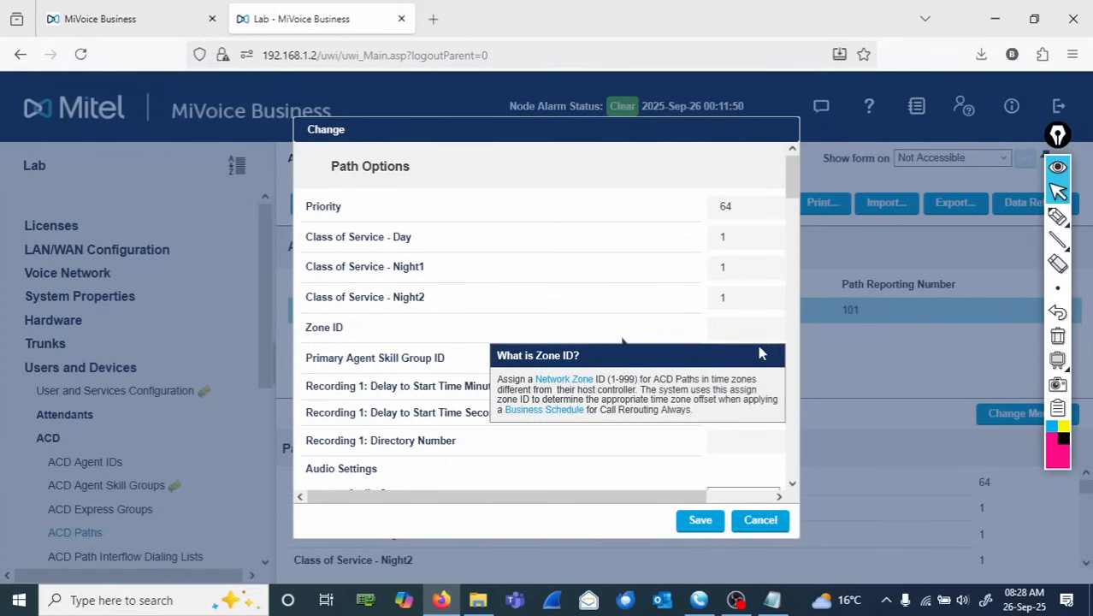
pyautogui.click(451, 361)
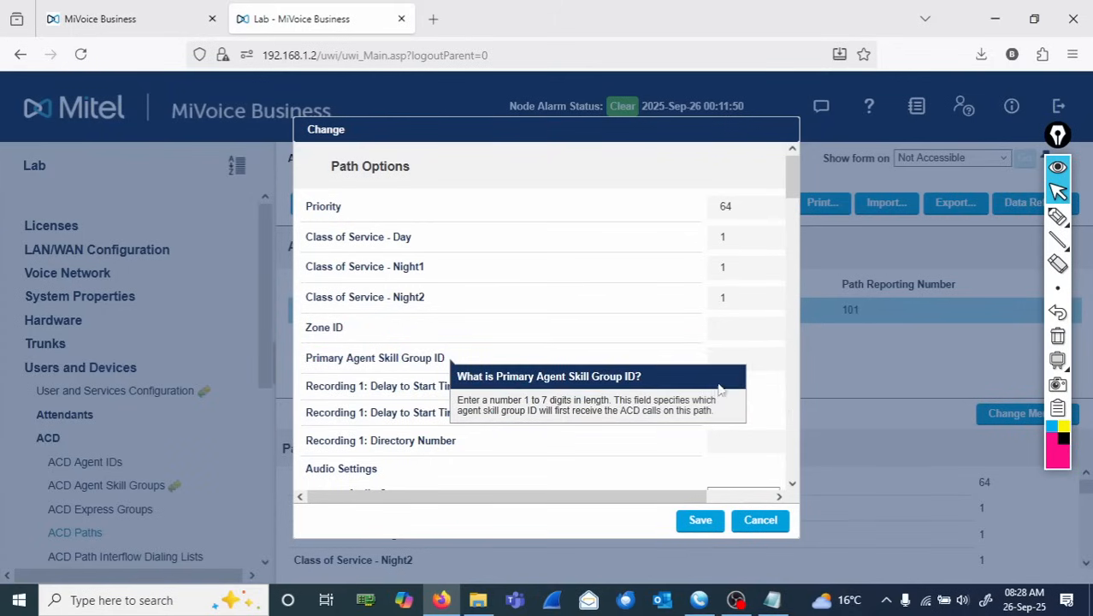
# - Set the path's Primary Agent Skill Group ID to 3001 and the Recording 1 start delay to 0 minutes 01 seconds
pyautogui.click(759, 364)
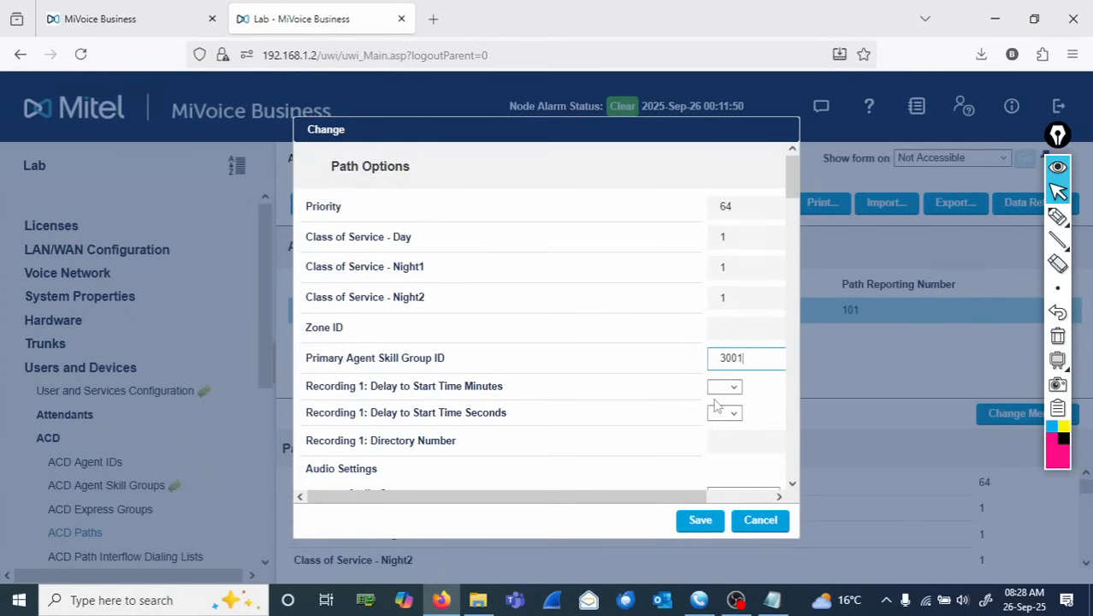
pyautogui.click(738, 389)
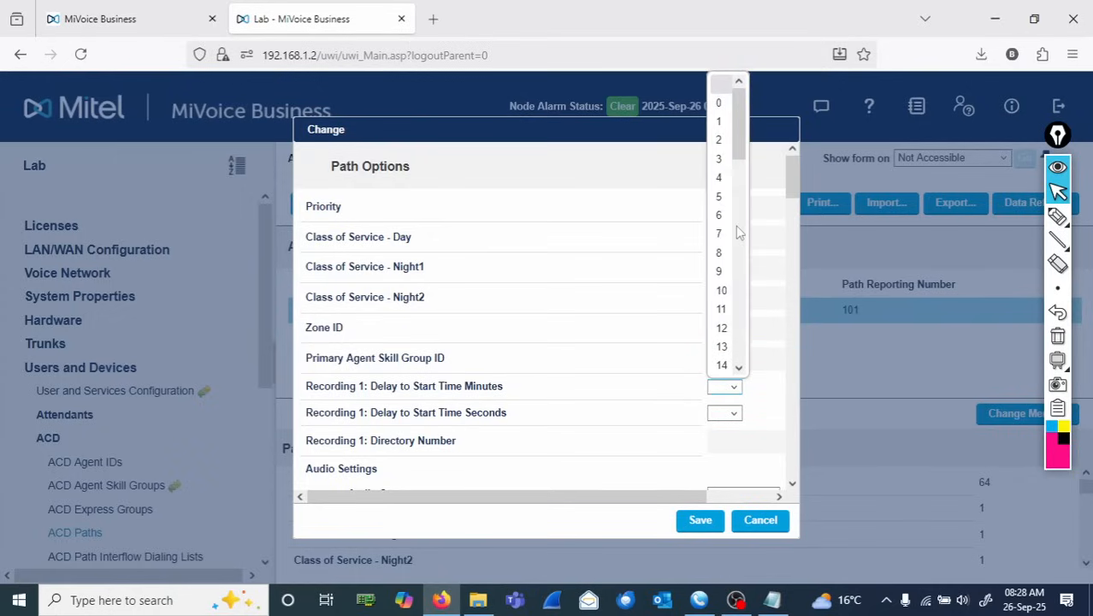
pyautogui.click(727, 103)
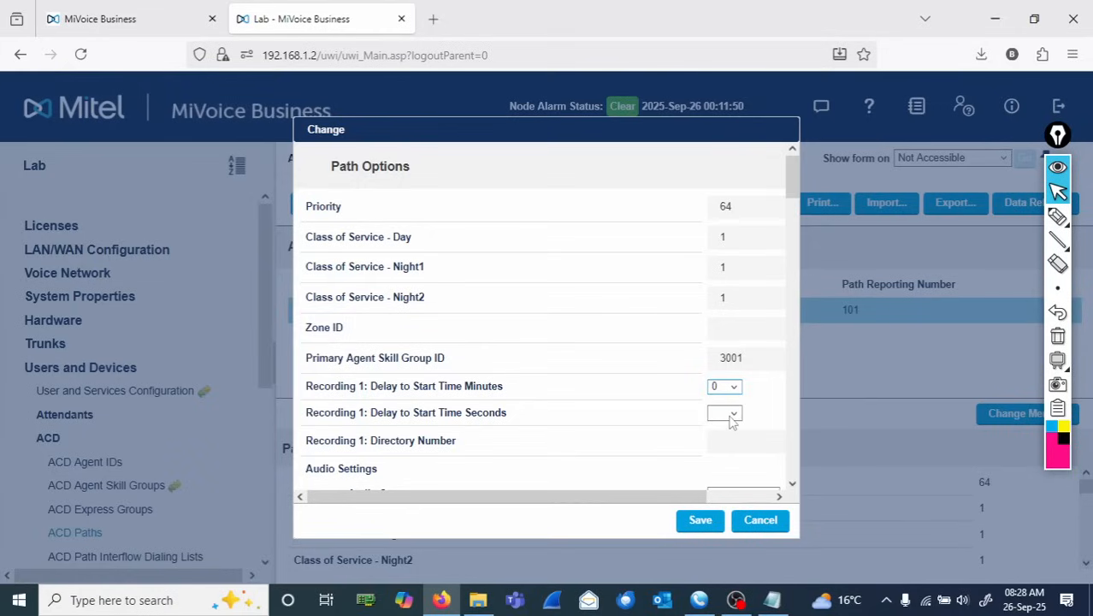
pyautogui.click(733, 415)
pyautogui.click(722, 121)
# - Set the Recording 1 Directory Number to 6099 and the Recording 1 Path Interflow Dialing List to 1
pyautogui.moveTo(464, 452); pyautogui.dragTo(409, 412)
pyautogui.click(726, 441)
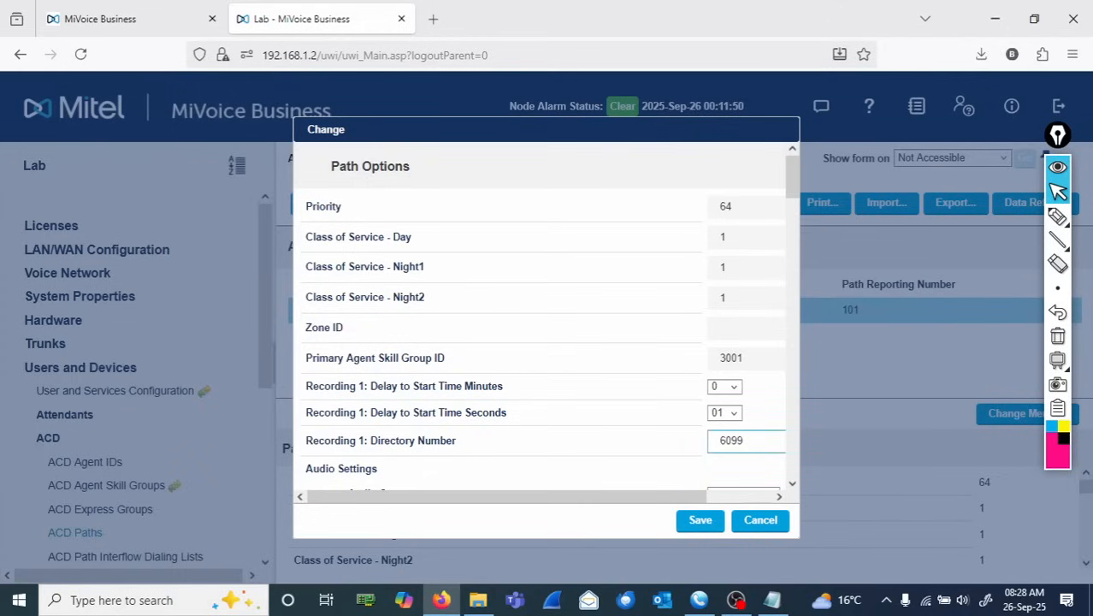
pyautogui.click(792, 484)
pyautogui.click(792, 484)
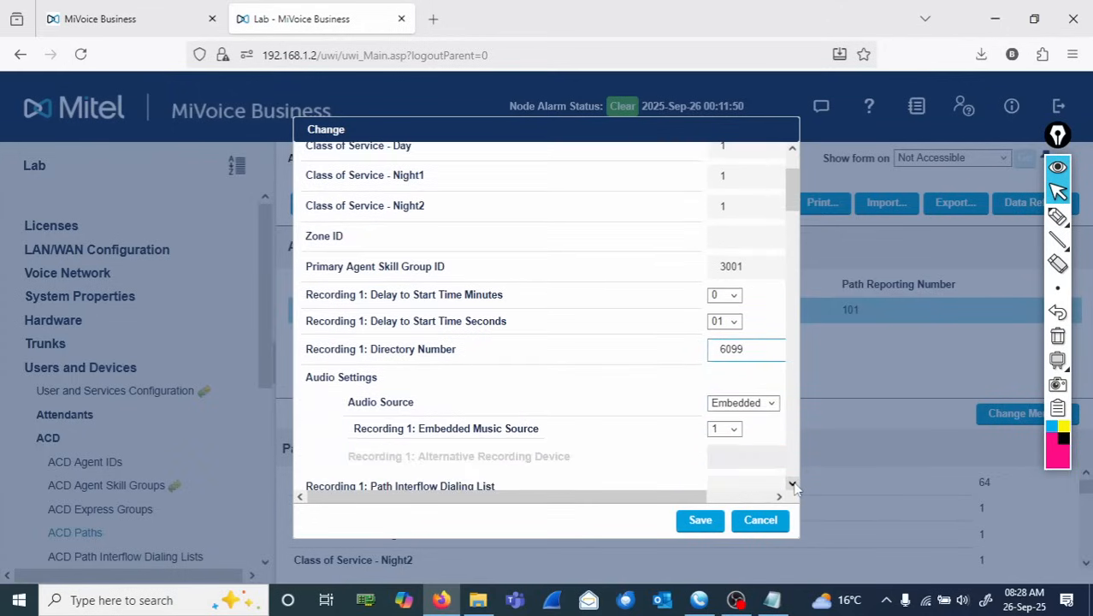
pyautogui.click(792, 485)
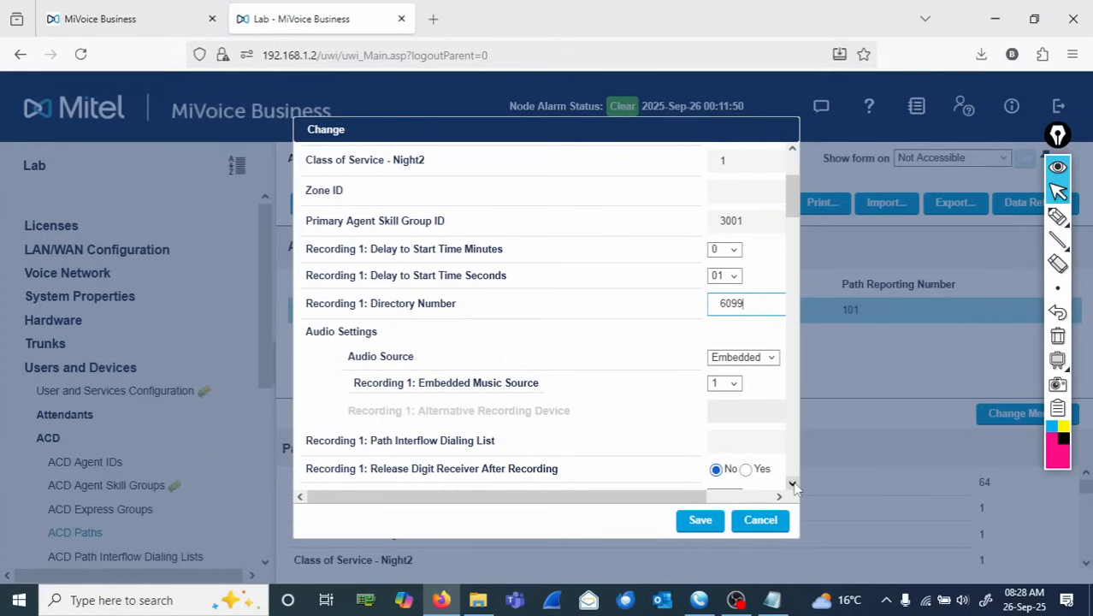
pyautogui.click(792, 484)
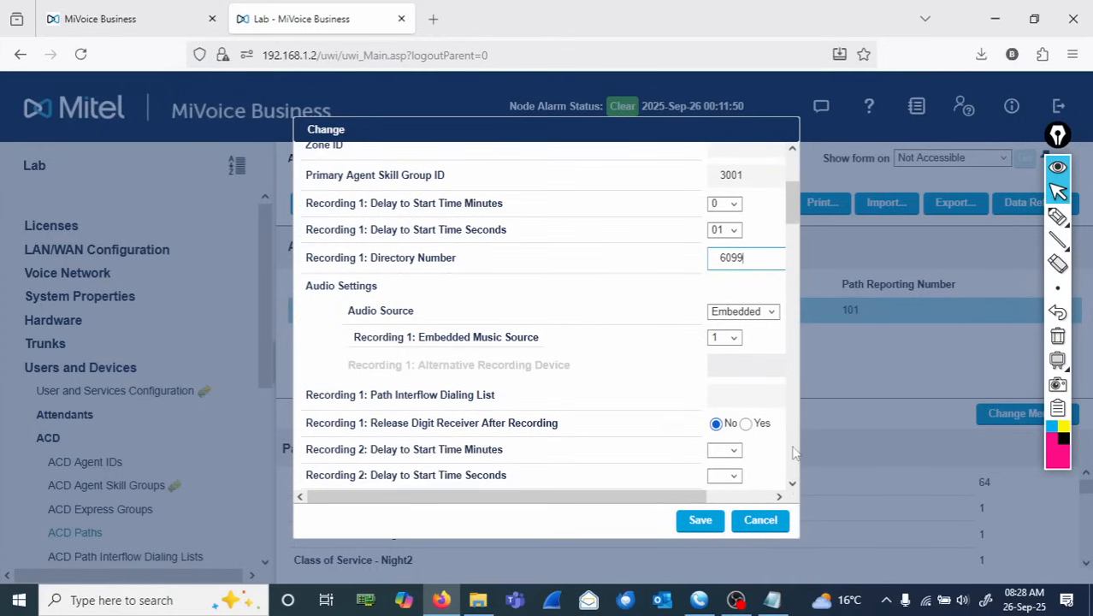
pyautogui.click(733, 395)
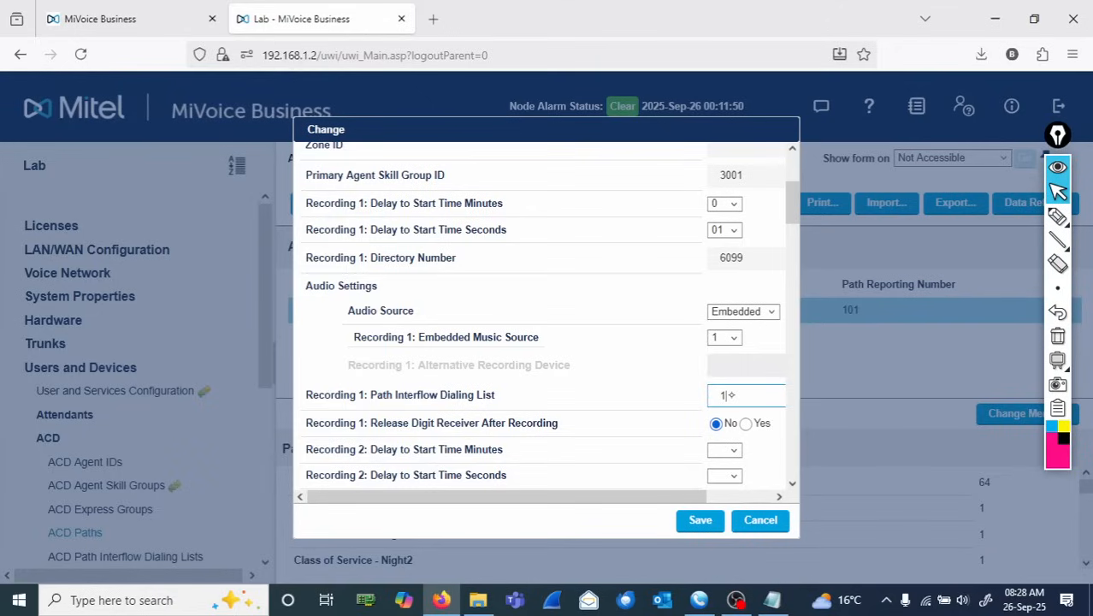
# - Circle the Recording 1 audio source settings, note 'Music on Hold', 'Transfer' and 'Play' beside them, then clear the annotations
pyautogui.click(1058, 216)
pyautogui.moveTo(416, 297)
pyautogui.mouseDown()
pyautogui.moveTo(377, 301)
pyautogui.moveTo(352, 358)
pyautogui.moveTo(571, 366)
pyautogui.moveTo(788, 352)
pyautogui.moveTo(690, 289)
pyautogui.moveTo(394, 284)
pyautogui.moveTo(429, 294)
pyautogui.mouseUp()
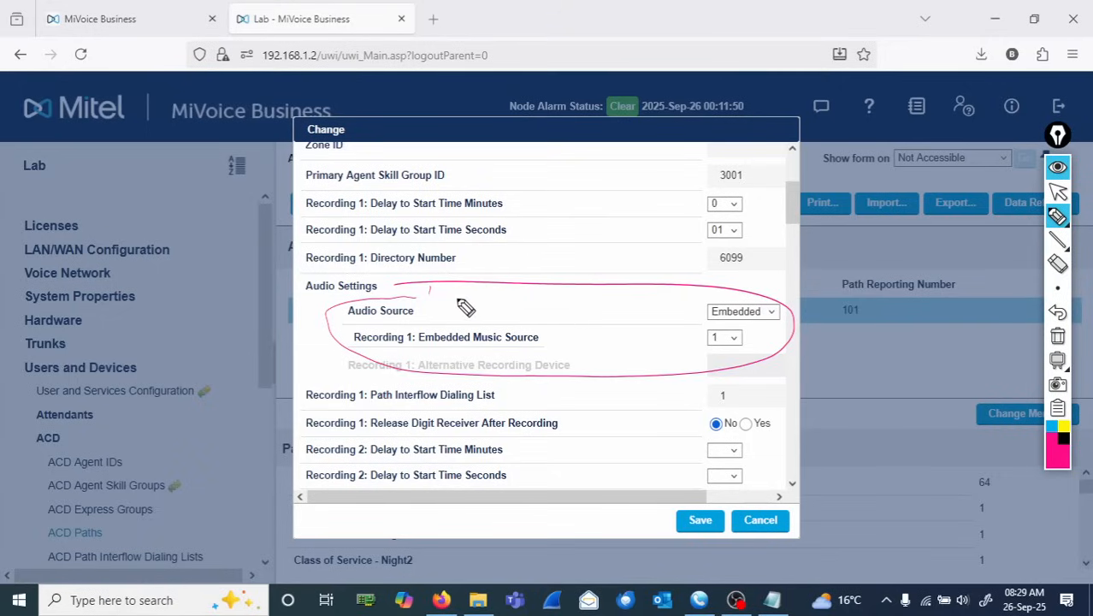
pyautogui.moveTo(435, 290)
pyautogui.mouseDown()
pyautogui.moveTo(473, 308)
pyautogui.moveTo(567, 295)
pyautogui.moveTo(625, 310)
pyautogui.moveTo(631, 265)
pyautogui.moveTo(637, 315)
pyautogui.mouseUp()
pyautogui.moveTo(543, 323)
pyautogui.mouseDown()
pyautogui.moveTo(621, 334)
pyautogui.moveTo(640, 322)
pyautogui.mouseUp()
pyautogui.moveTo(580, 353); pyautogui.dragTo(612, 366)
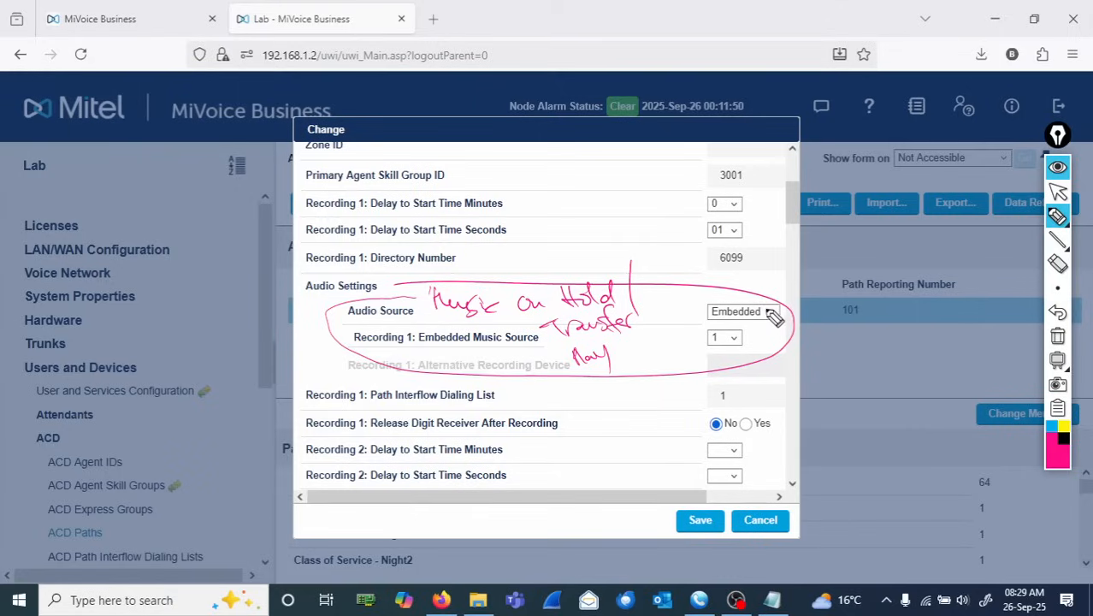
pyautogui.moveTo(769, 313)
pyautogui.mouseDown()
pyautogui.moveTo(712, 301)
pyautogui.moveTo(753, 308)
pyautogui.mouseUp()
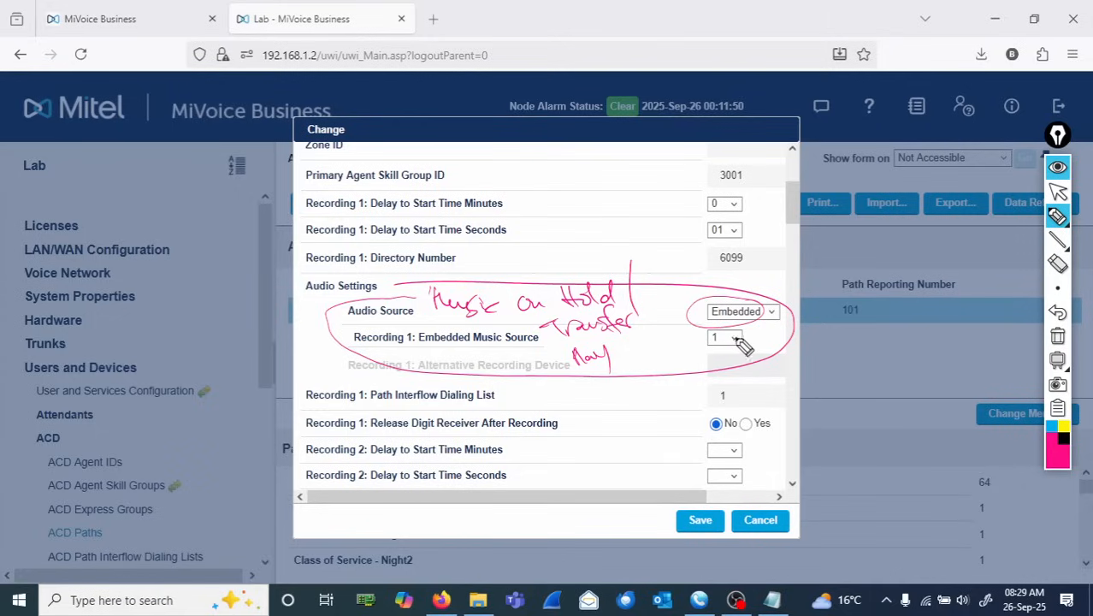
pyautogui.moveTo(741, 339)
pyautogui.mouseDown()
pyautogui.moveTo(684, 344)
pyautogui.moveTo(685, 356)
pyautogui.mouseUp()
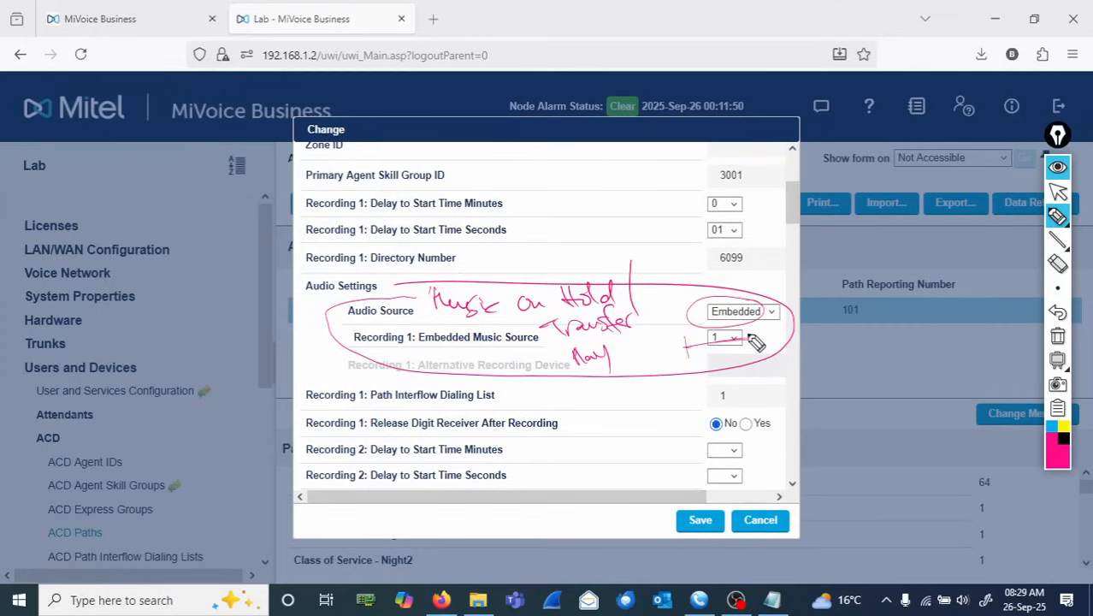
pyautogui.moveTo(749, 333); pyautogui.dragTo(750, 350)
pyautogui.click(1057, 339)
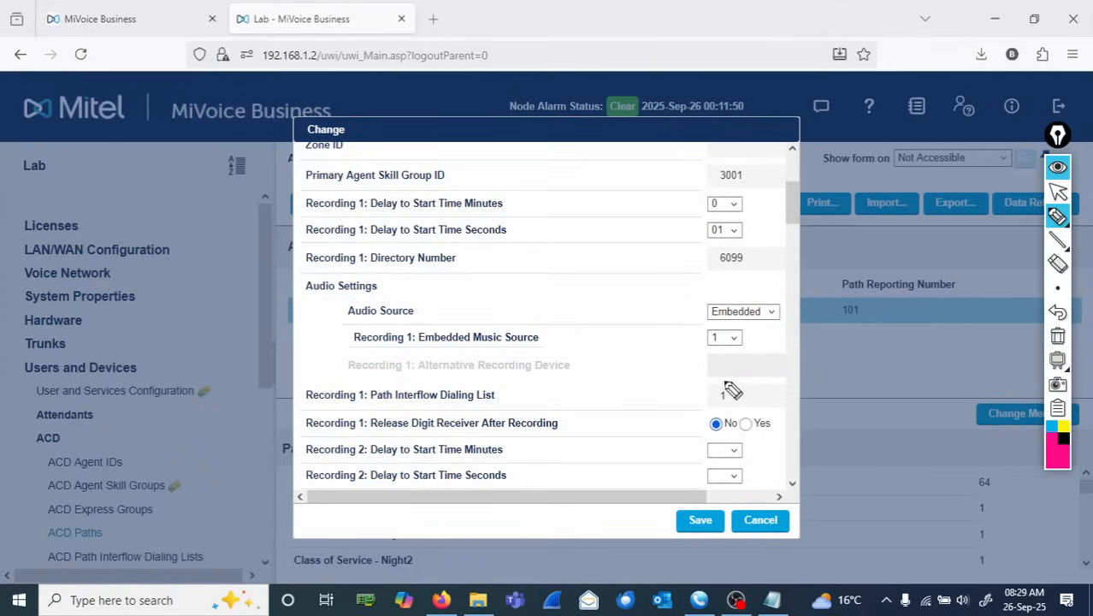
# - Circle the Audio Settings rows again, write 'Music On HOLD' beside them, then clear the drawing and return to the pointer
pyautogui.moveTo(335, 290)
pyautogui.mouseDown()
pyautogui.moveTo(370, 363)
pyautogui.moveTo(783, 376)
pyautogui.moveTo(791, 293)
pyautogui.moveTo(339, 289)
pyautogui.mouseUp()
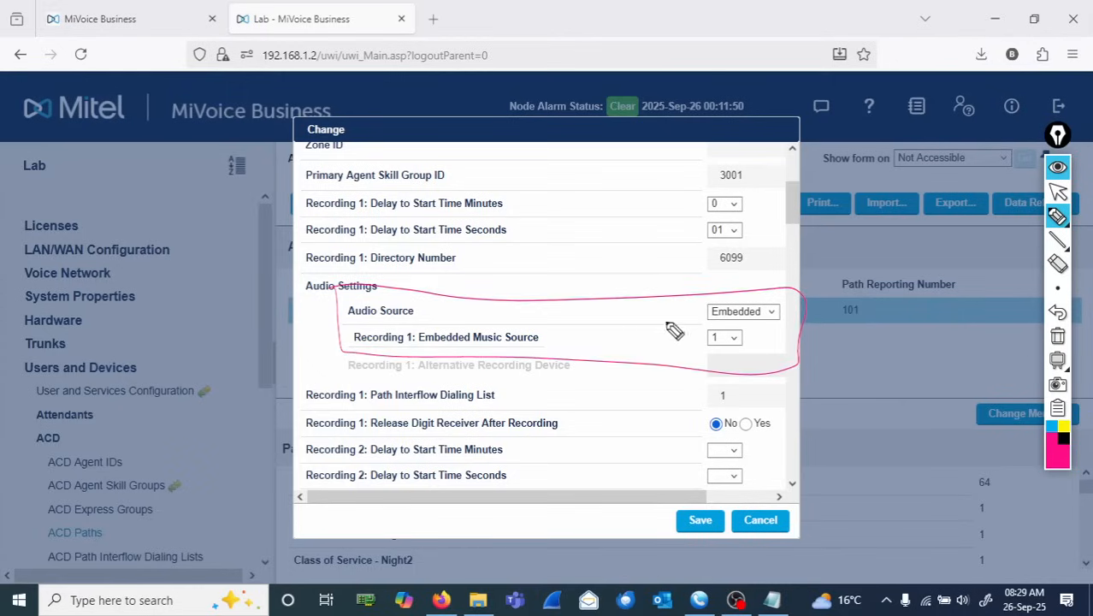
pyautogui.moveTo(448, 318)
pyautogui.mouseDown()
pyautogui.moveTo(453, 304)
pyautogui.moveTo(466, 317)
pyautogui.moveTo(644, 316)
pyautogui.mouseUp()
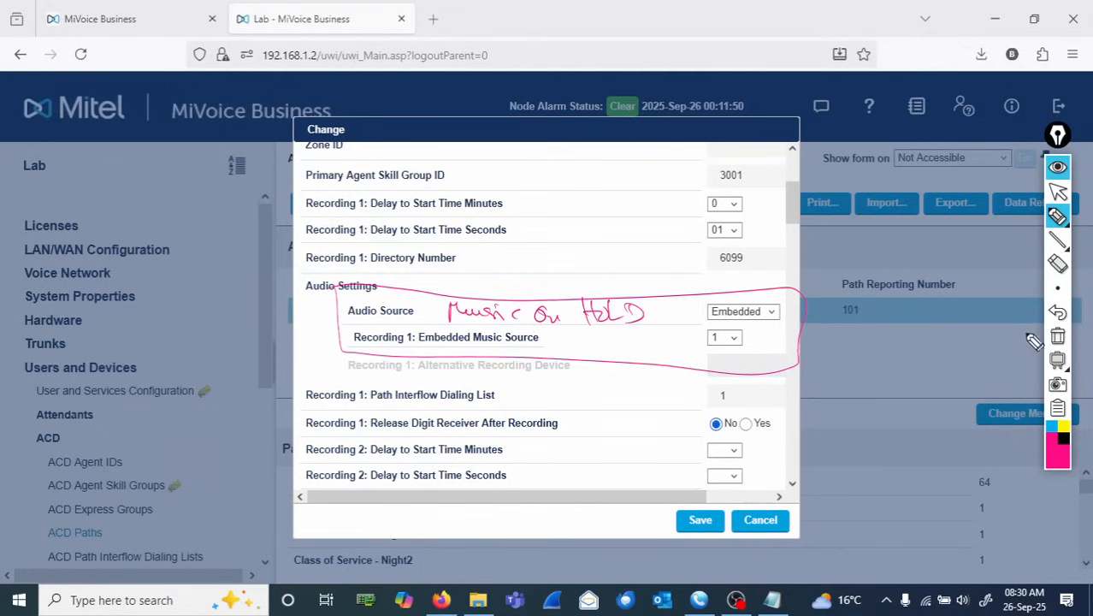
pyautogui.click(1058, 337)
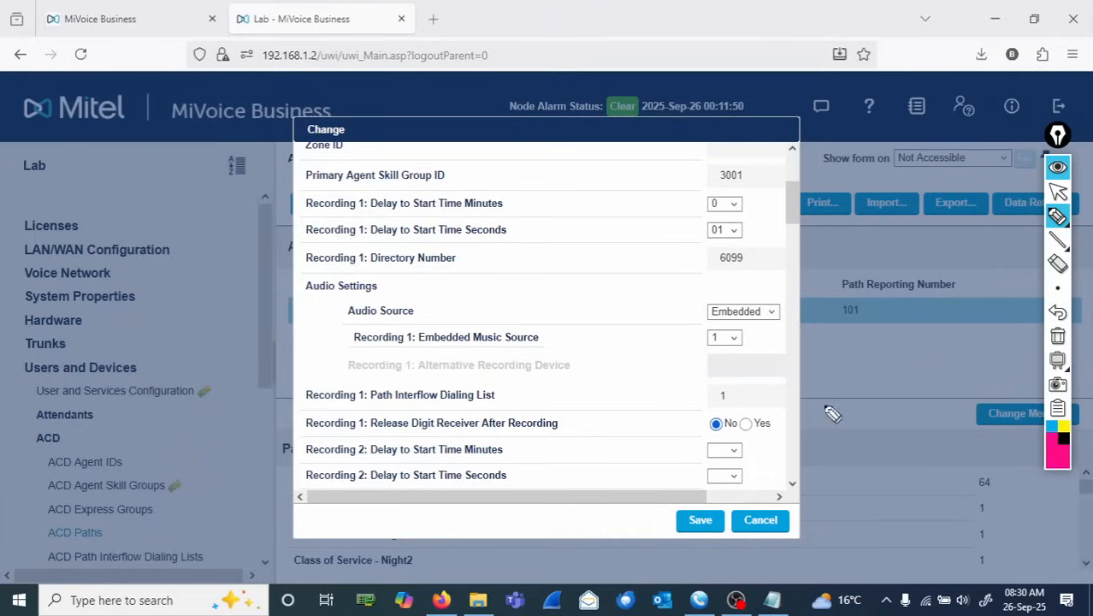
pyautogui.click(1057, 193)
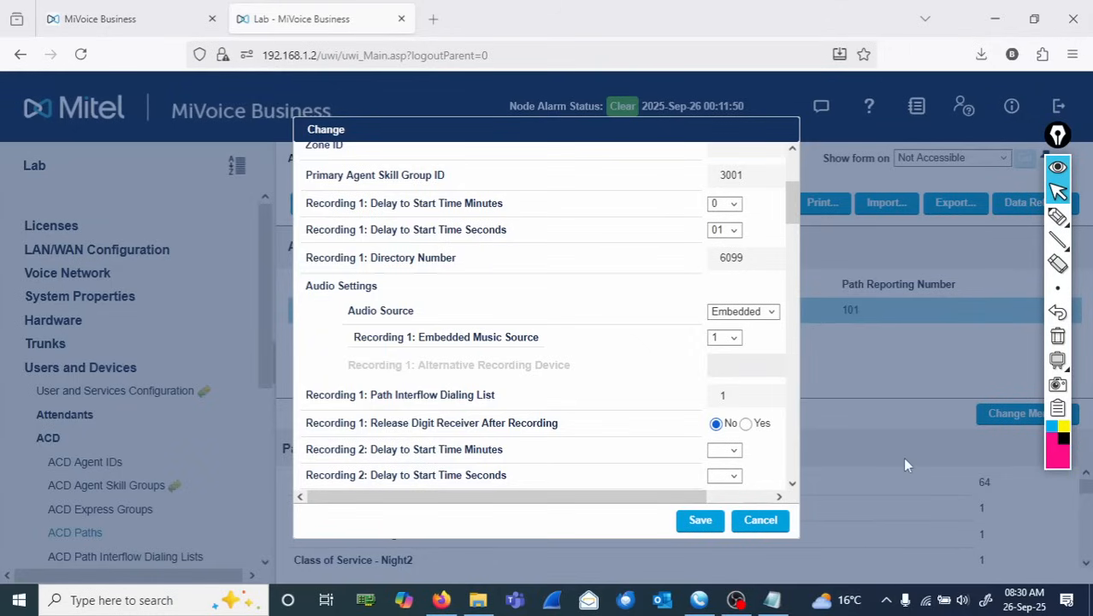
# - Scroll through the remaining recording, overflow and interflow options of the path form
pyautogui.scroll(-5, 793, 486)
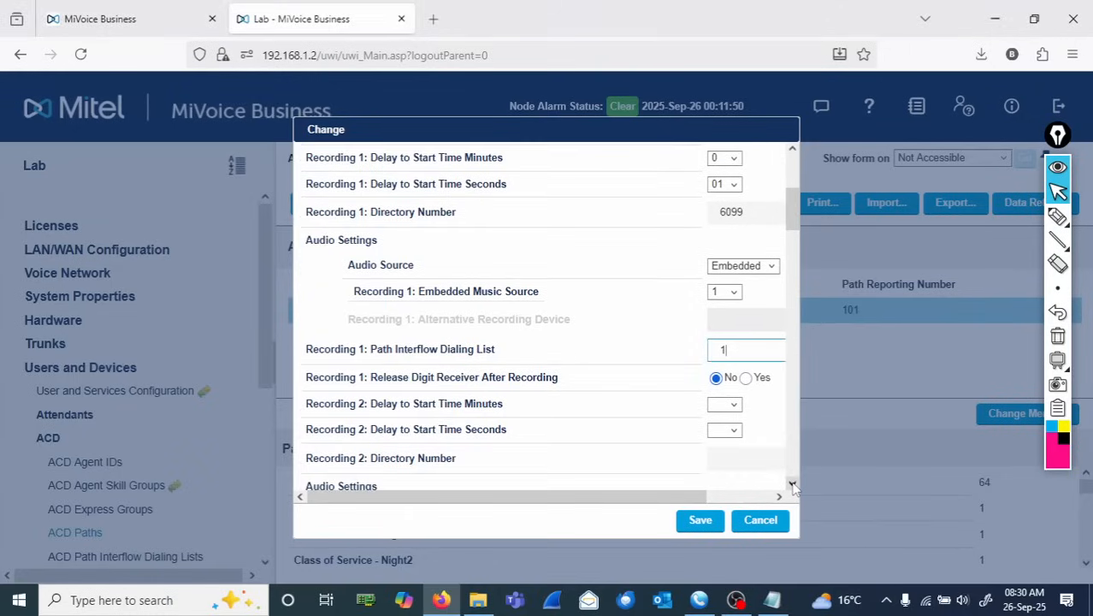
pyautogui.click(793, 486)
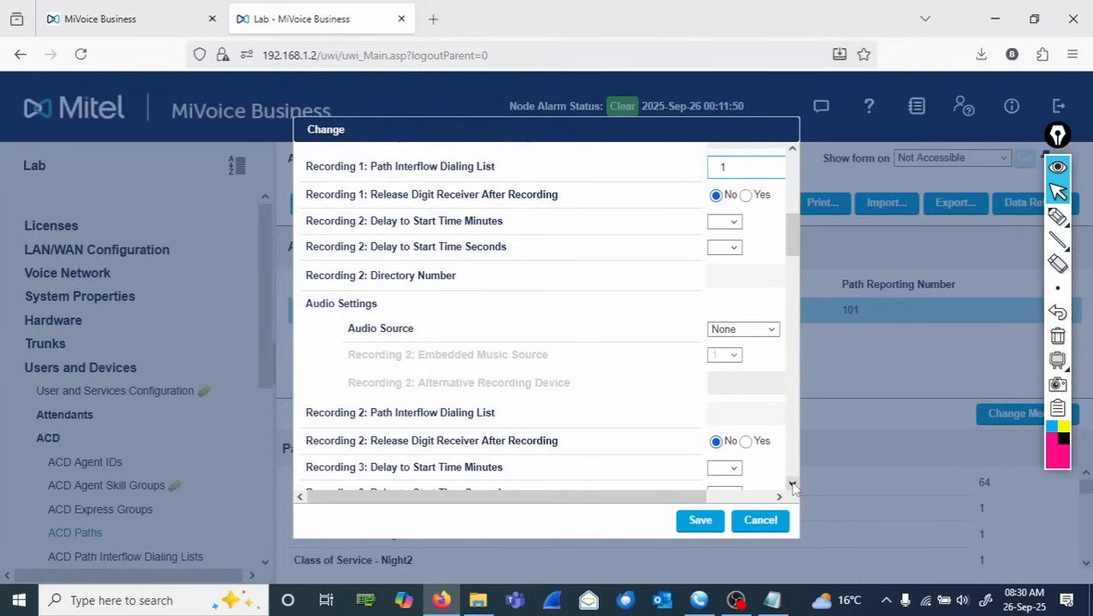
pyautogui.scroll(-5, 793, 486)
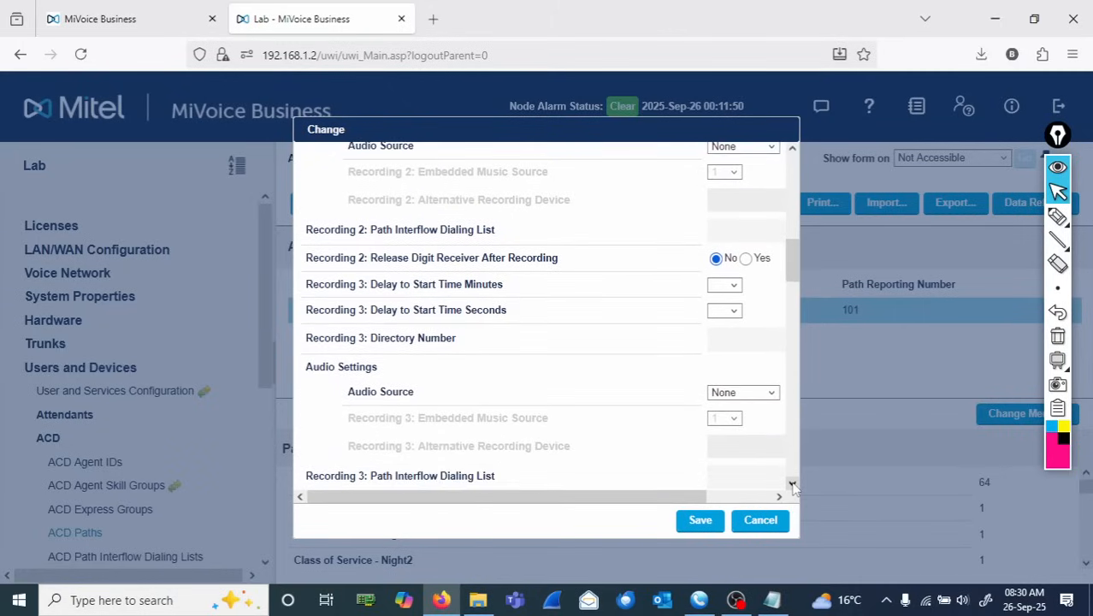
pyautogui.scroll(-3, 793, 486)
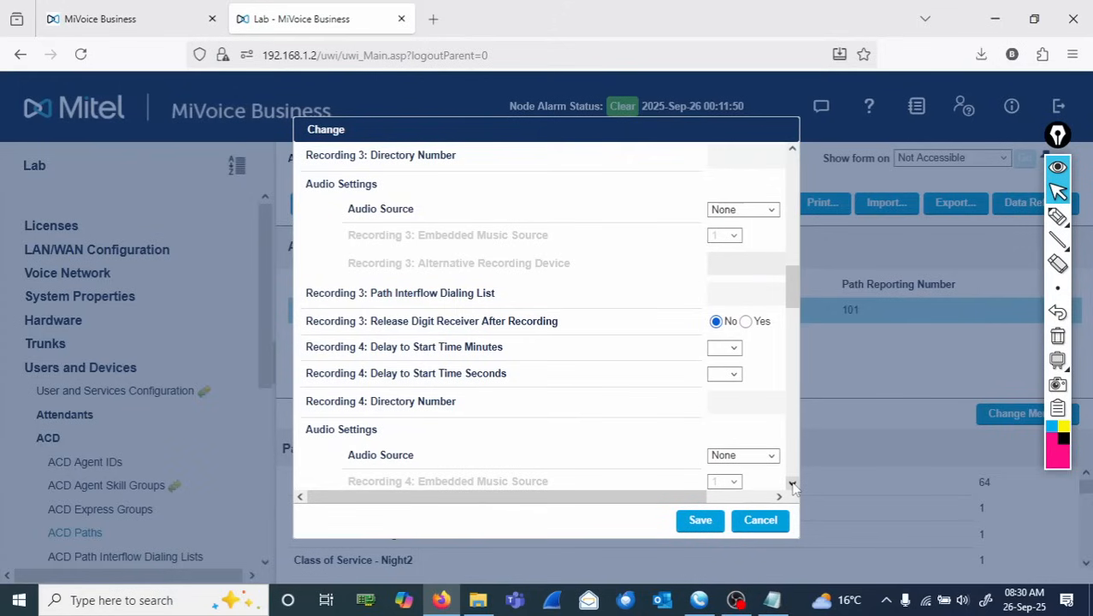
pyautogui.moveTo(793, 299); pyautogui.dragTo(793, 196)
pyautogui.scroll(-2, 577, 252)
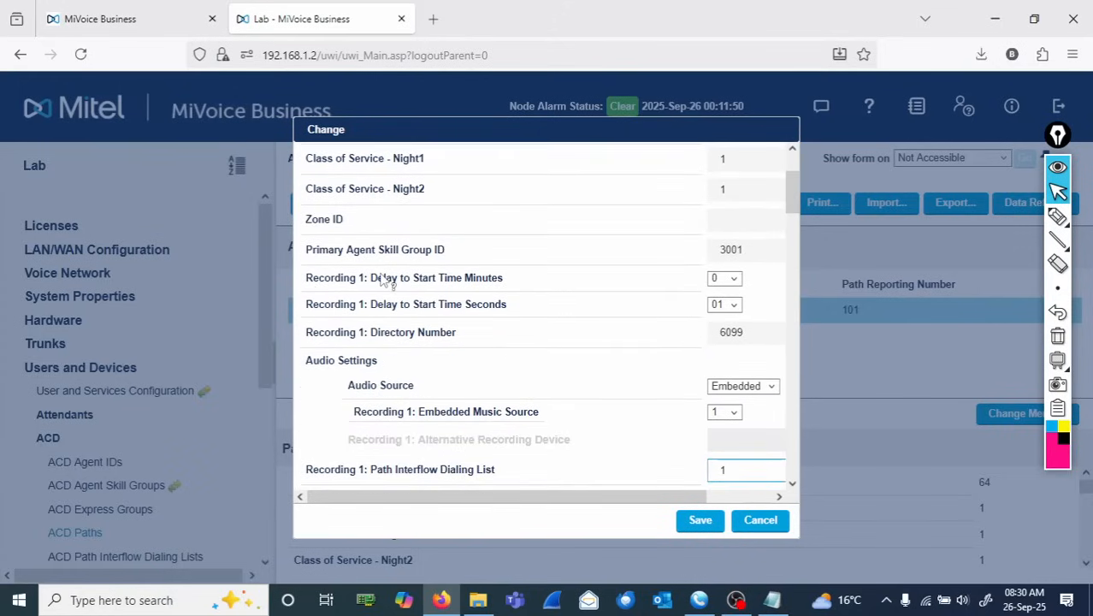
pyautogui.moveTo(791, 193); pyautogui.dragTo(780, 267)
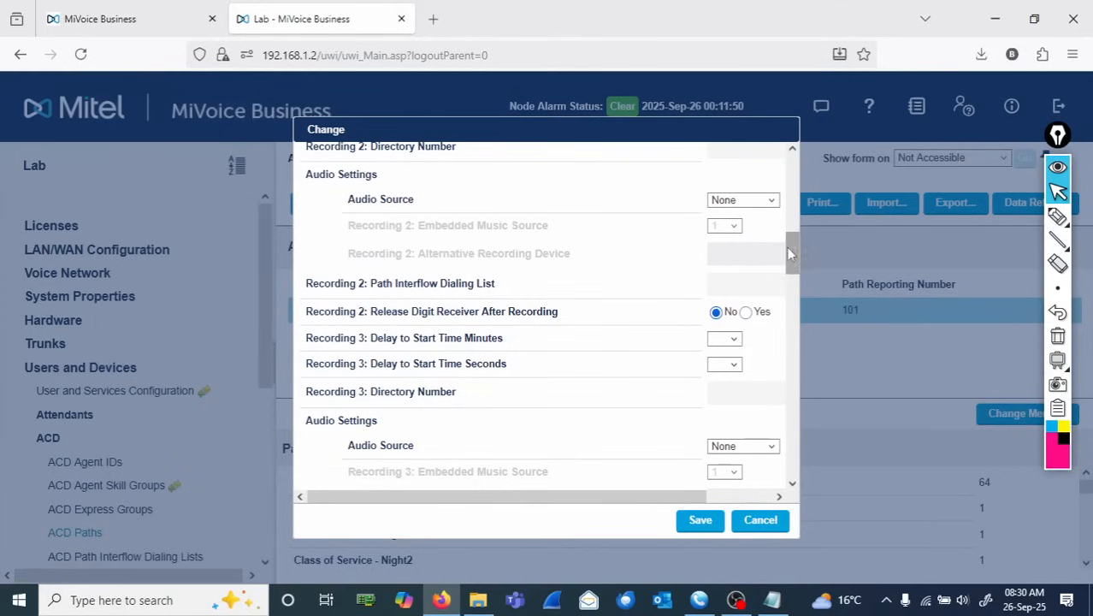
pyautogui.moveTo(793, 256); pyautogui.dragTo(796, 299)
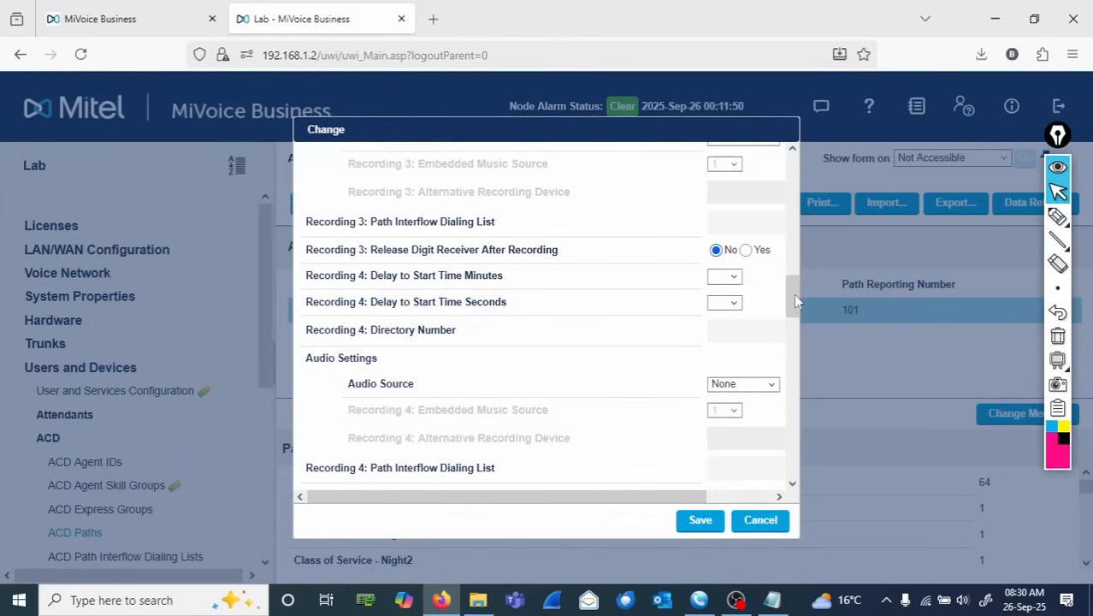
pyautogui.moveTo(796, 300); pyautogui.dragTo(792, 349)
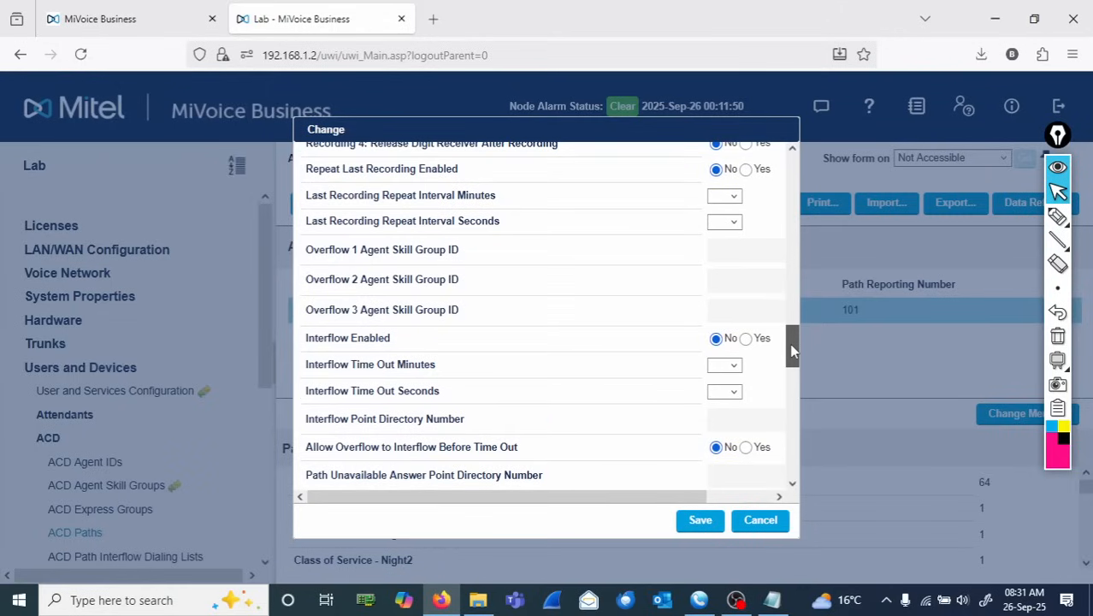
pyautogui.moveTo(790, 343); pyautogui.dragTo(804, 378)
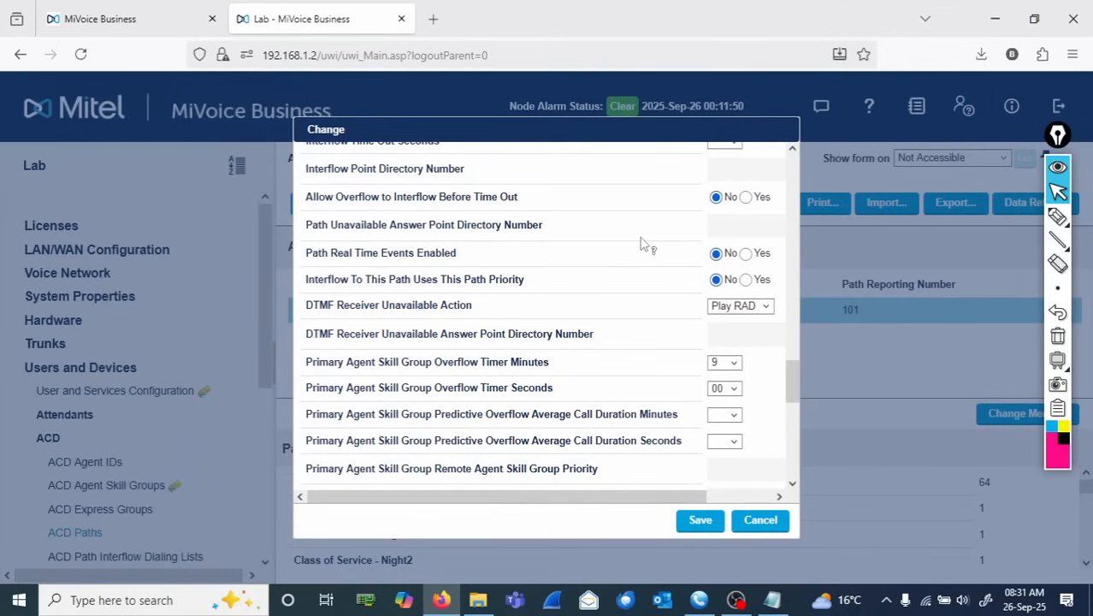
# - Highlight the Path Unavailable Answer Point Directory Number label, then save the path changes
pyautogui.moveTo(552, 229); pyautogui.dragTo(327, 226)
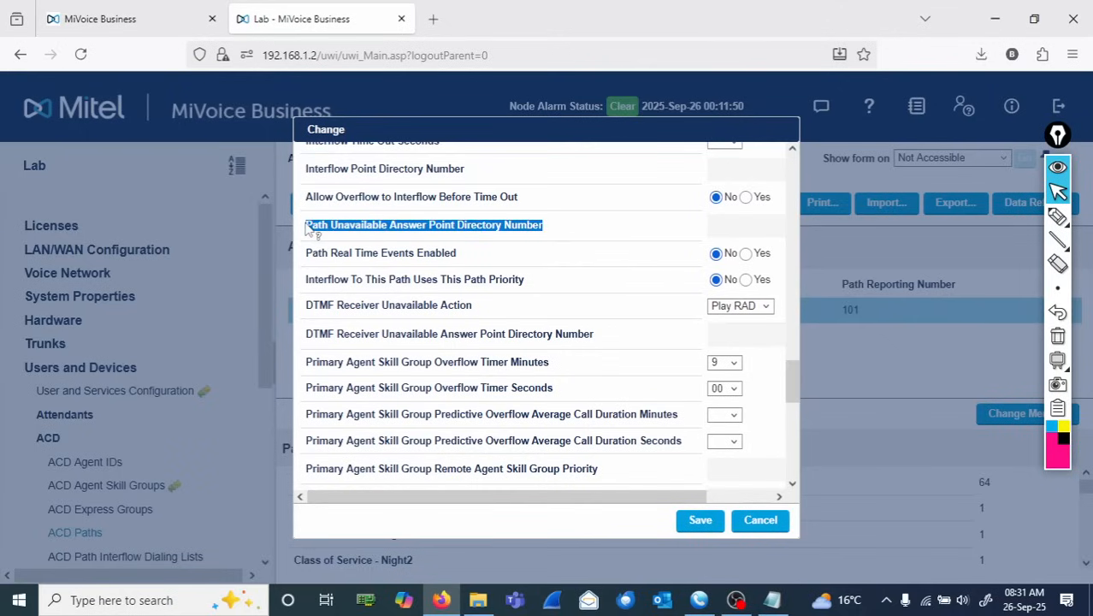
pyautogui.moveTo(310, 229)
pyautogui.click(697, 528)
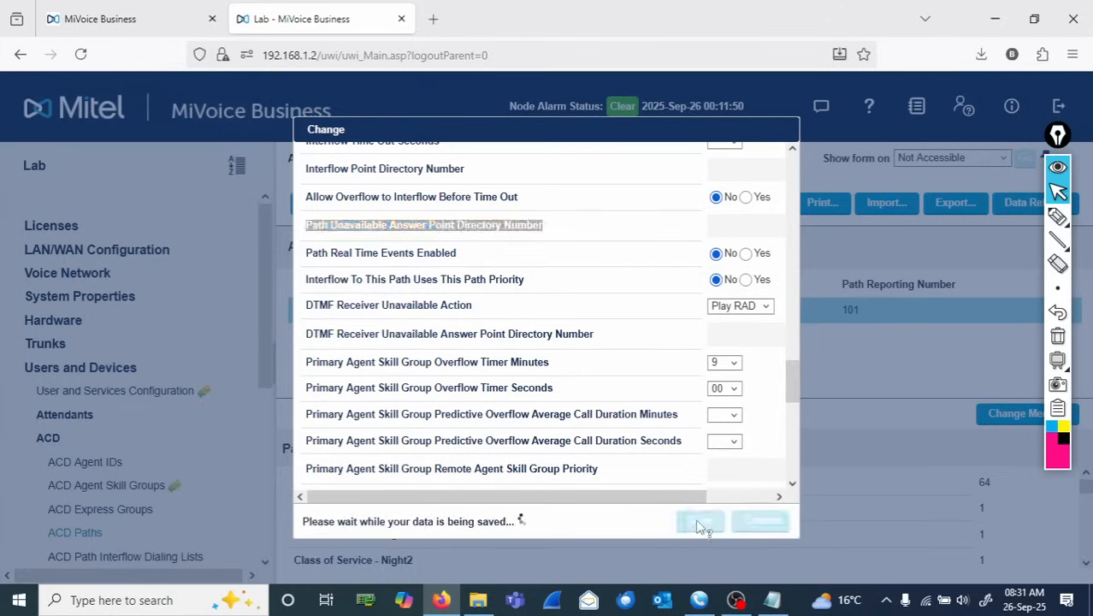
# - Open the blackboard with the pen and write 'Skill Group 3001' and 'Path Queue 3011'
pyautogui.moveTo(1058, 361)
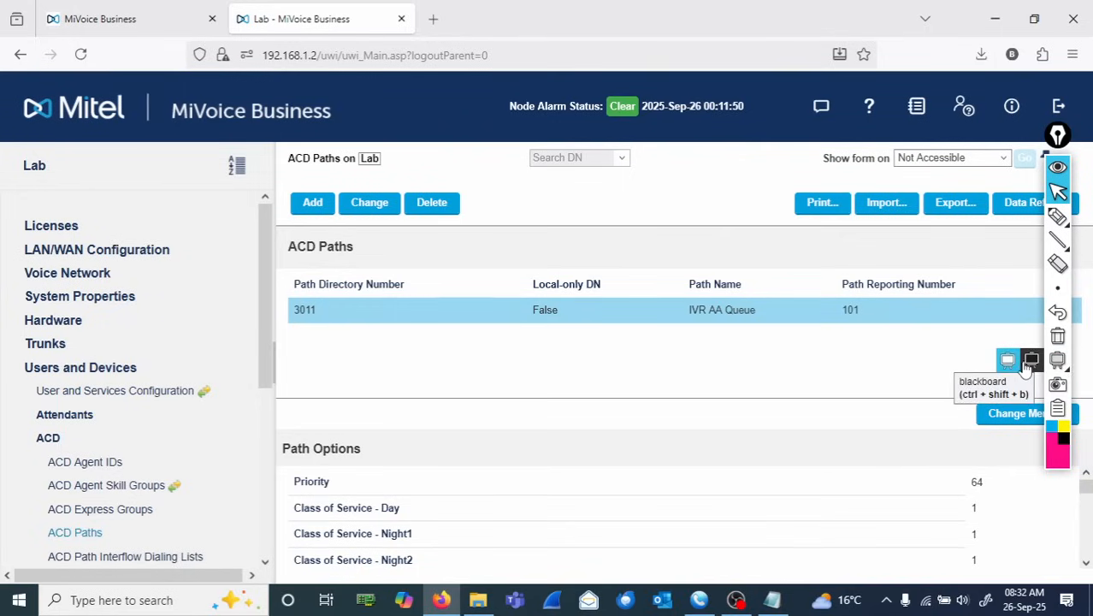
pyautogui.click(1010, 362)
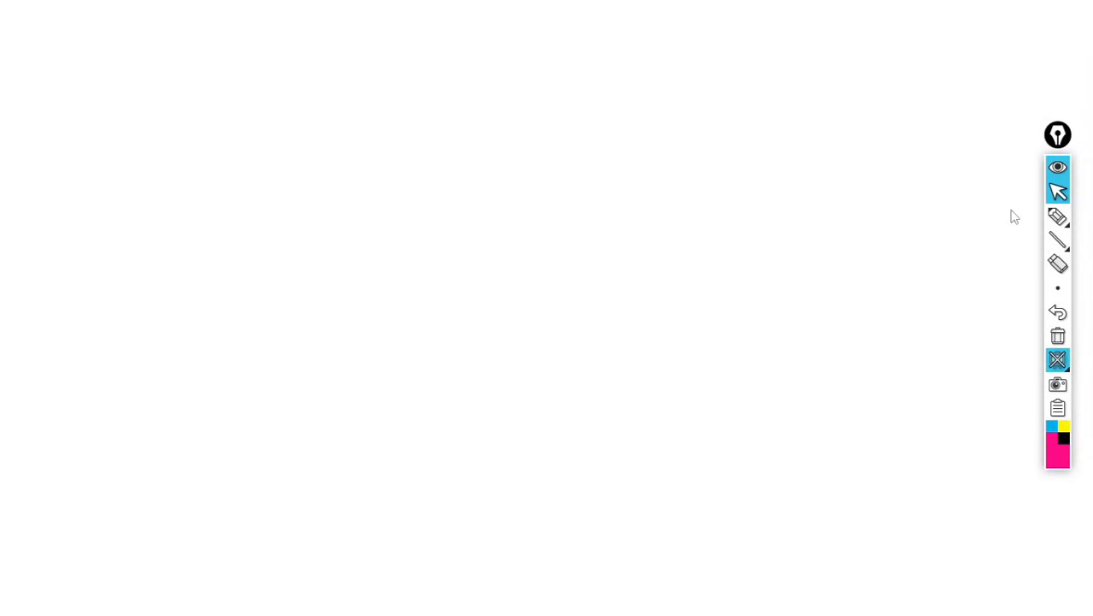
pyautogui.click(1057, 216)
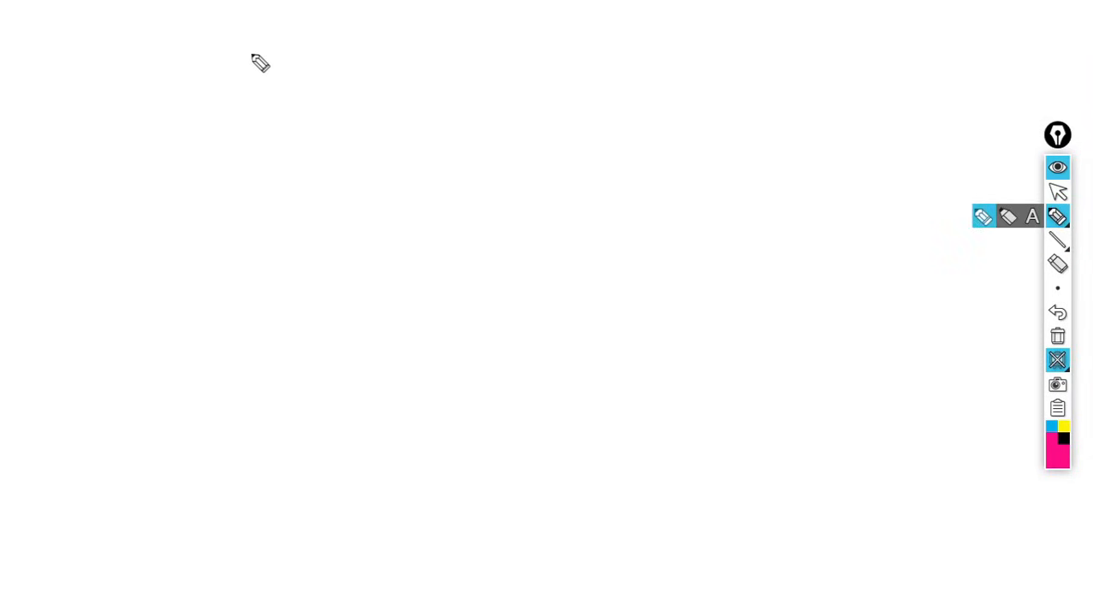
pyautogui.moveTo(243, 45)
pyautogui.mouseDown()
pyautogui.moveTo(239, 56)
pyautogui.moveTo(283, 39)
pyautogui.moveTo(311, 63)
pyautogui.moveTo(417, 50)
pyautogui.moveTo(532, 56)
pyautogui.mouseUp()
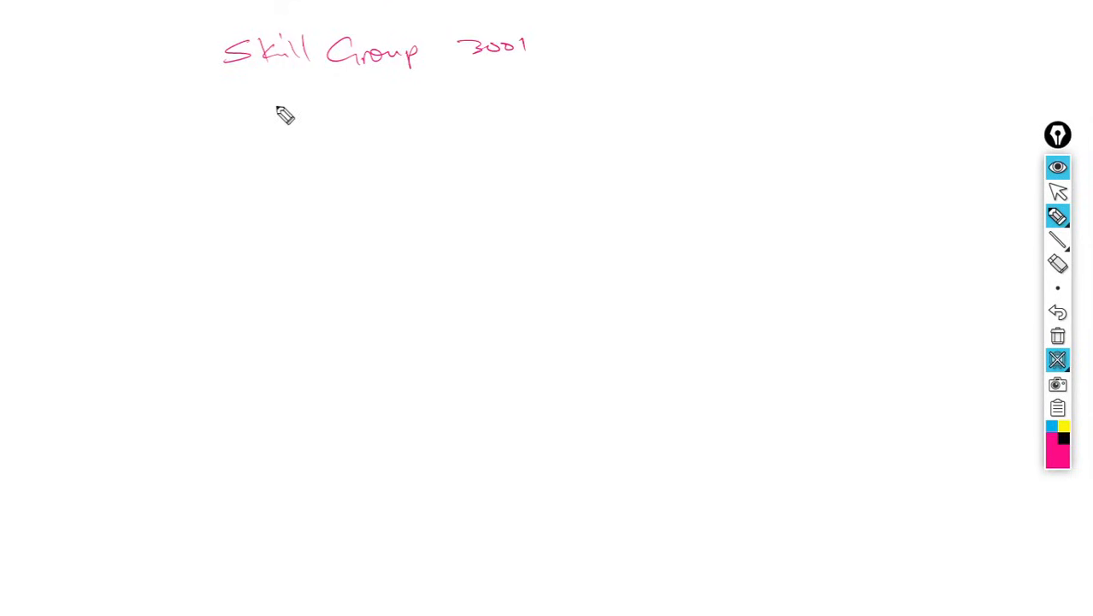
pyautogui.moveTo(248, 94)
pyautogui.mouseDown()
pyautogui.moveTo(265, 118)
pyautogui.moveTo(349, 105)
pyautogui.moveTo(404, 125)
pyautogui.moveTo(512, 100)
pyautogui.moveTo(533, 111)
pyautogui.mouseUp()
# - Draw an arrow from the path queue to 'RAD 6099 HG' on the blackboard
pyautogui.moveTo(395, 138)
pyautogui.mouseDown()
pyautogui.moveTo(396, 177)
pyautogui.moveTo(477, 178)
pyautogui.moveTo(473, 190)
pyautogui.mouseUp()
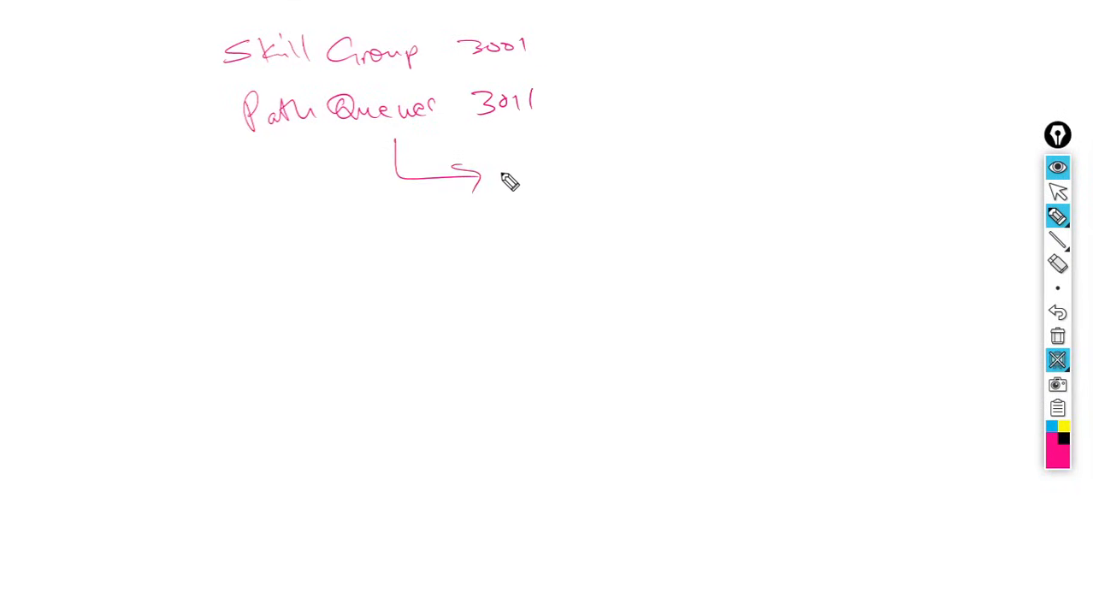
pyautogui.moveTo(495, 167)
pyautogui.mouseDown()
pyautogui.moveTo(495, 188)
pyautogui.moveTo(507, 187)
pyautogui.mouseUp()
pyautogui.moveTo(511, 188)
pyautogui.mouseDown()
pyautogui.moveTo(524, 178)
pyautogui.moveTo(538, 189)
pyautogui.mouseUp()
pyautogui.moveTo(539, 164); pyautogui.dragTo(542, 189)
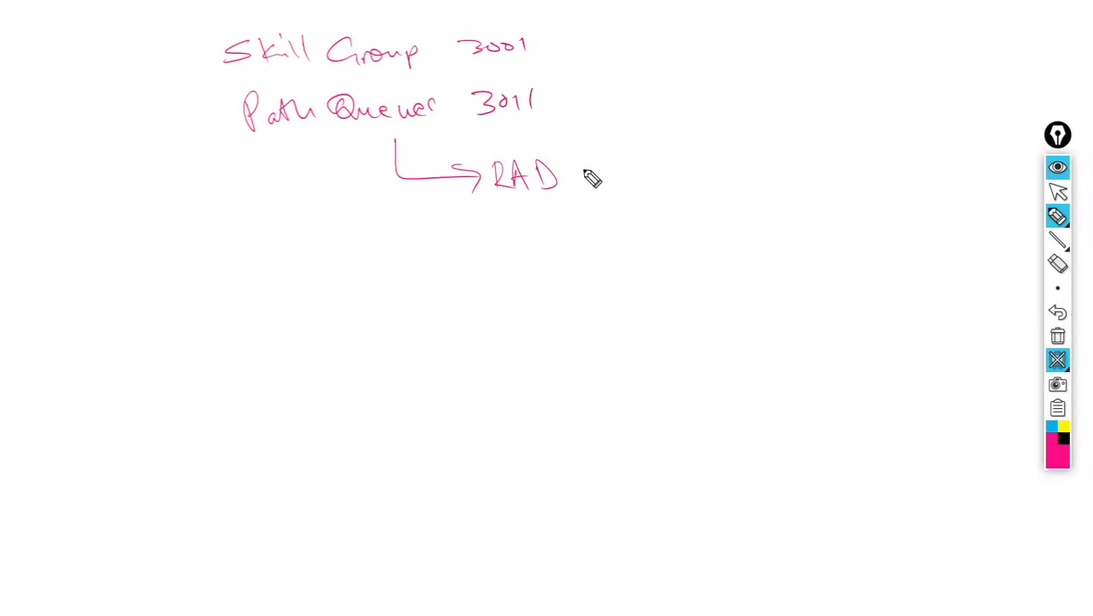
pyautogui.moveTo(596, 166)
pyautogui.mouseDown()
pyautogui.moveTo(573, 178)
pyautogui.moveTo(600, 172)
pyautogui.mouseUp()
pyautogui.moveTo(622, 169)
pyautogui.mouseDown()
pyautogui.moveTo(625, 178)
pyautogui.moveTo(642, 163)
pyautogui.moveTo(644, 183)
pyautogui.moveTo(694, 181)
pyautogui.mouseUp()
pyautogui.moveTo(710, 165)
pyautogui.mouseDown()
pyautogui.moveTo(697, 180)
pyautogui.moveTo(707, 193)
pyautogui.mouseUp()
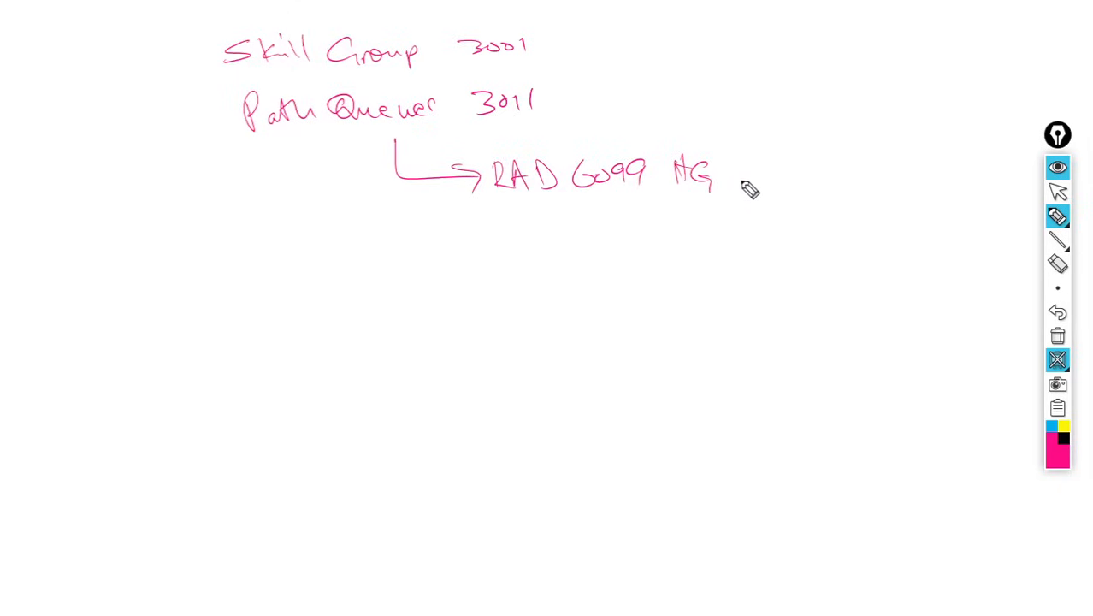
# - Add '(6001-6010)' after the RAD hunt group and note 'Prompt = Business Open Msg' beneath it
pyautogui.moveTo(741, 142); pyautogui.dragTo(728, 204)
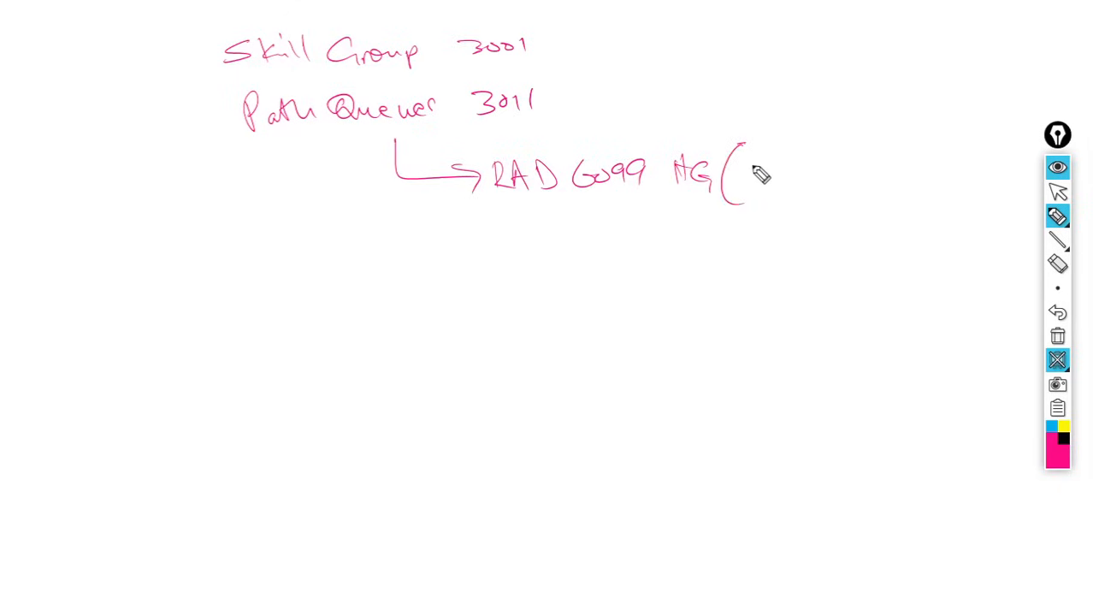
pyautogui.moveTo(759, 162)
pyautogui.mouseDown()
pyautogui.moveTo(756, 184)
pyautogui.moveTo(789, 193)
pyautogui.mouseUp()
pyautogui.moveTo(799, 183); pyautogui.dragTo(865, 190)
pyautogui.moveTo(876, 175); pyautogui.dragTo(886, 199)
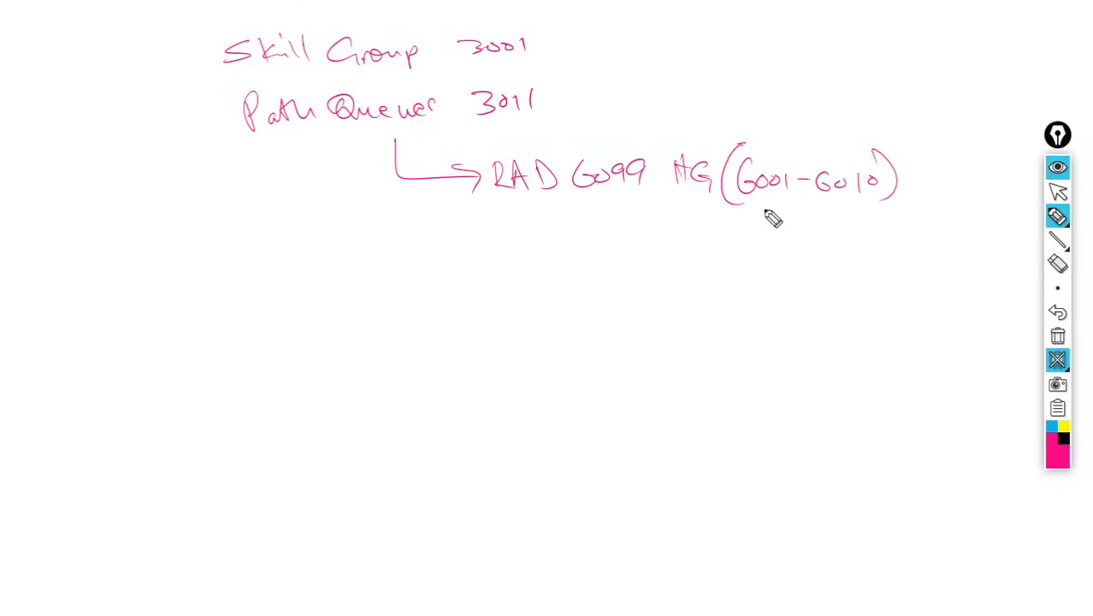
pyautogui.moveTo(696, 210)
pyautogui.mouseDown()
pyautogui.moveTo(707, 226)
pyautogui.moveTo(757, 236)
pyautogui.moveTo(821, 226)
pyautogui.moveTo(898, 239)
pyautogui.moveTo(905, 220)
pyautogui.moveTo(905, 229)
pyautogui.moveTo(983, 228)
pyautogui.mouseUp()
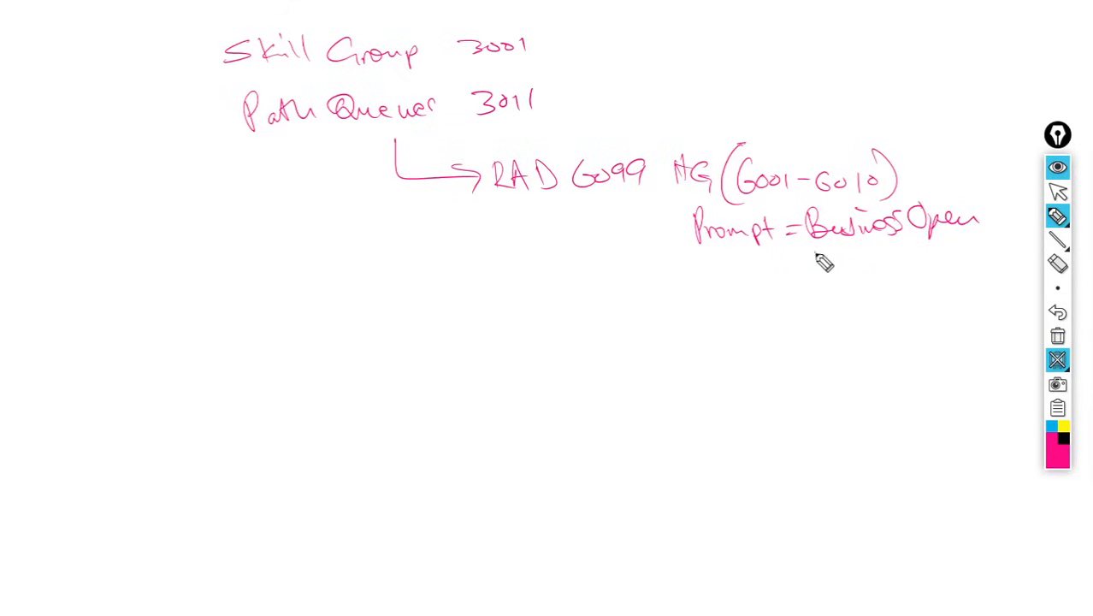
pyautogui.moveTo(814, 272)
pyautogui.mouseDown()
pyautogui.moveTo(875, 268)
pyautogui.moveTo(845, 295)
pyautogui.mouseUp()
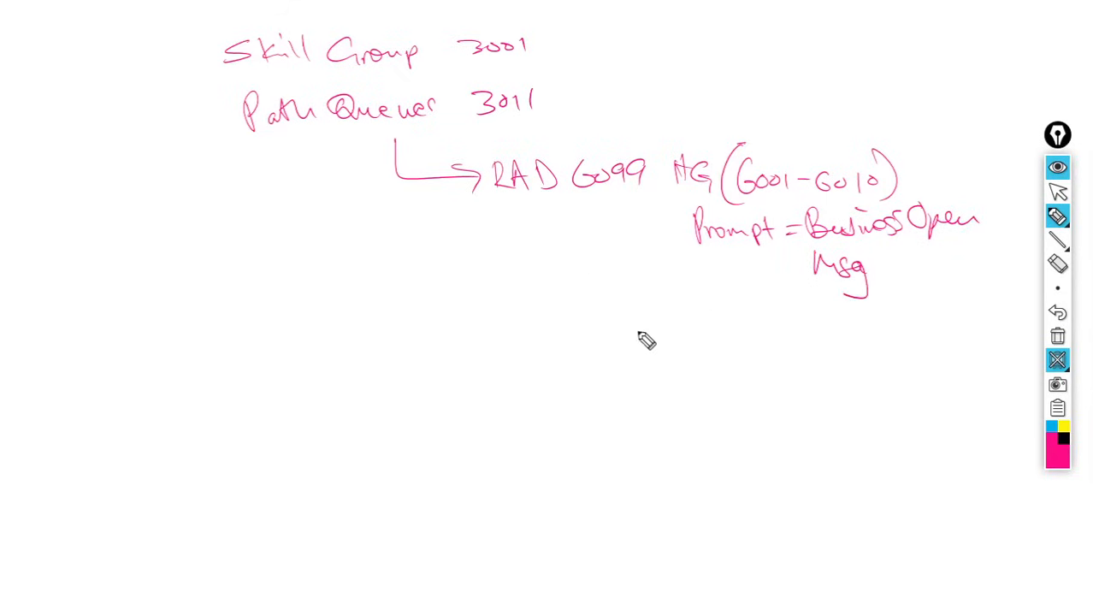
# - Branch a second arrow to 'Path Interflow List = 1', box it, then clear the blackboard and close it
pyautogui.moveTo(397, 178); pyautogui.dragTo(481, 358)
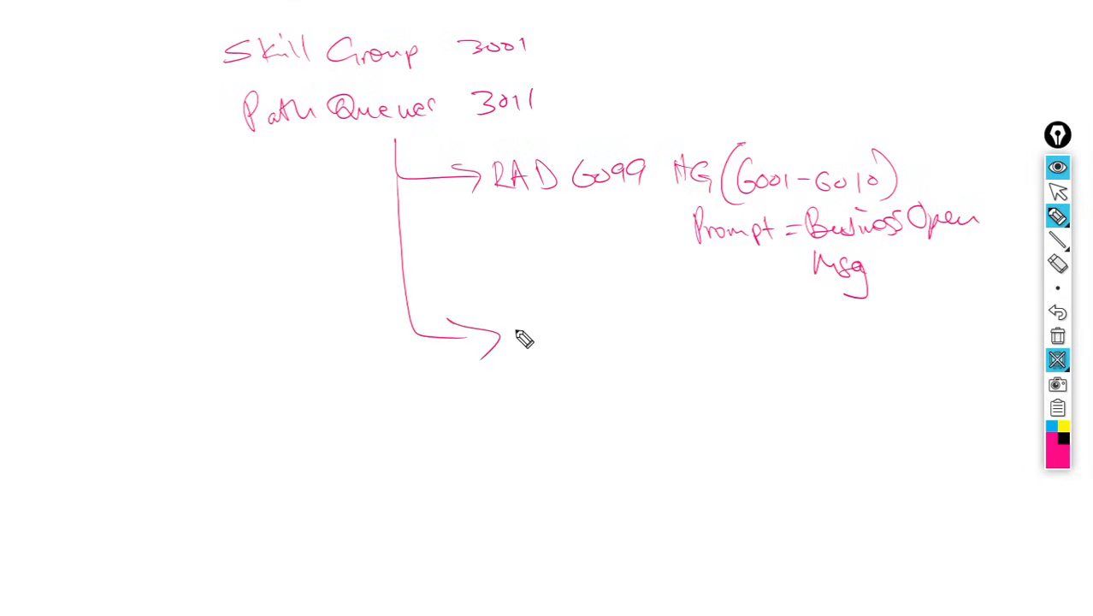
pyautogui.moveTo(524, 342)
pyautogui.mouseDown()
pyautogui.moveTo(556, 356)
pyautogui.moveTo(614, 339)
pyautogui.moveTo(639, 361)
pyautogui.moveTo(658, 354)
pyautogui.moveTo(676, 366)
pyautogui.moveTo(689, 354)
pyautogui.moveTo(851, 336)
pyautogui.mouseUp()
pyautogui.moveTo(835, 343); pyautogui.dragTo(898, 352)
pyautogui.moveTo(466, 318); pyautogui.dragTo(466, 299)
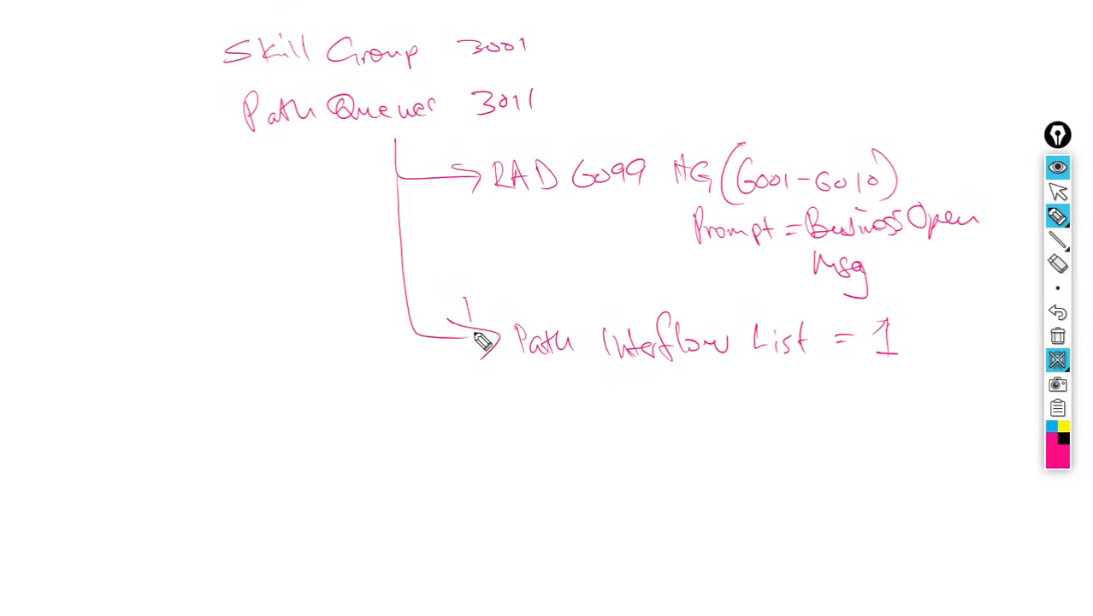
pyautogui.moveTo(477, 336)
pyautogui.mouseDown()
pyautogui.moveTo(751, 403)
pyautogui.moveTo(932, 368)
pyautogui.moveTo(831, 309)
pyautogui.moveTo(504, 306)
pyautogui.mouseUp()
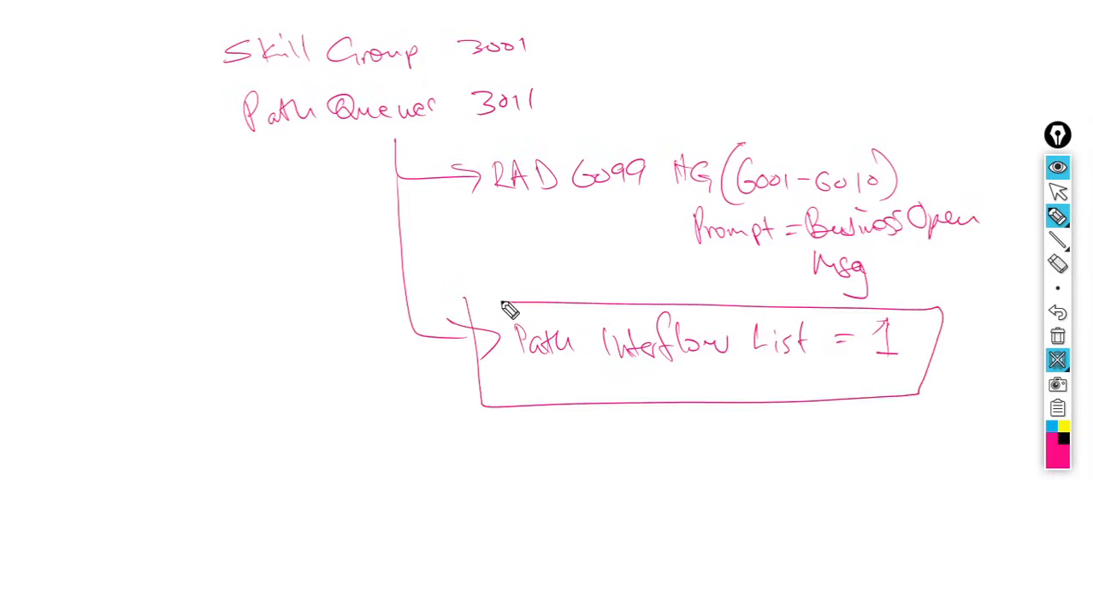
pyautogui.click(1059, 339)
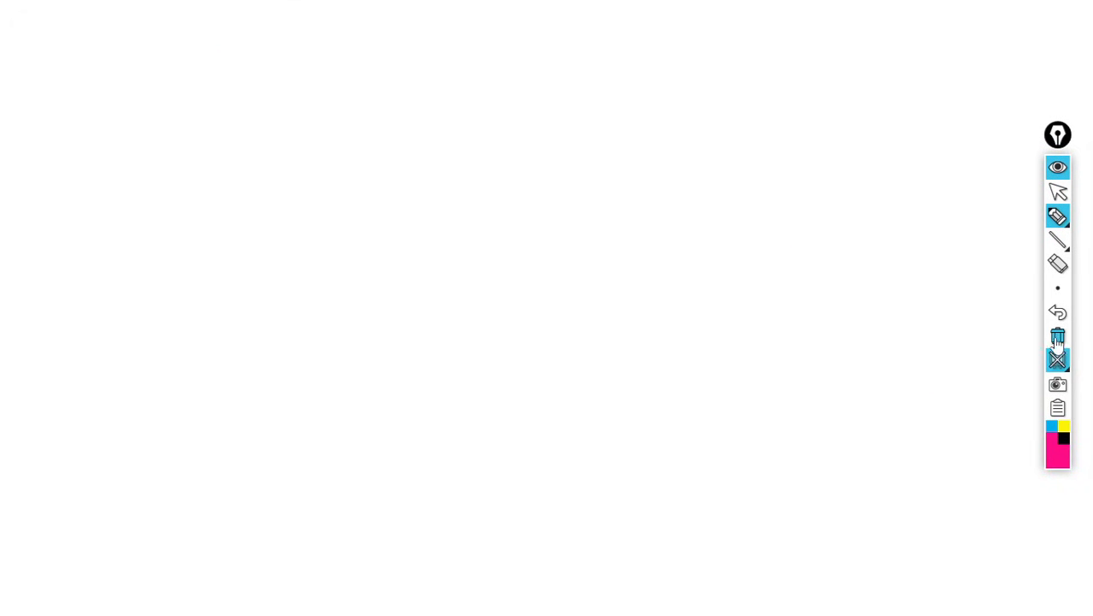
pyautogui.click(1058, 362)
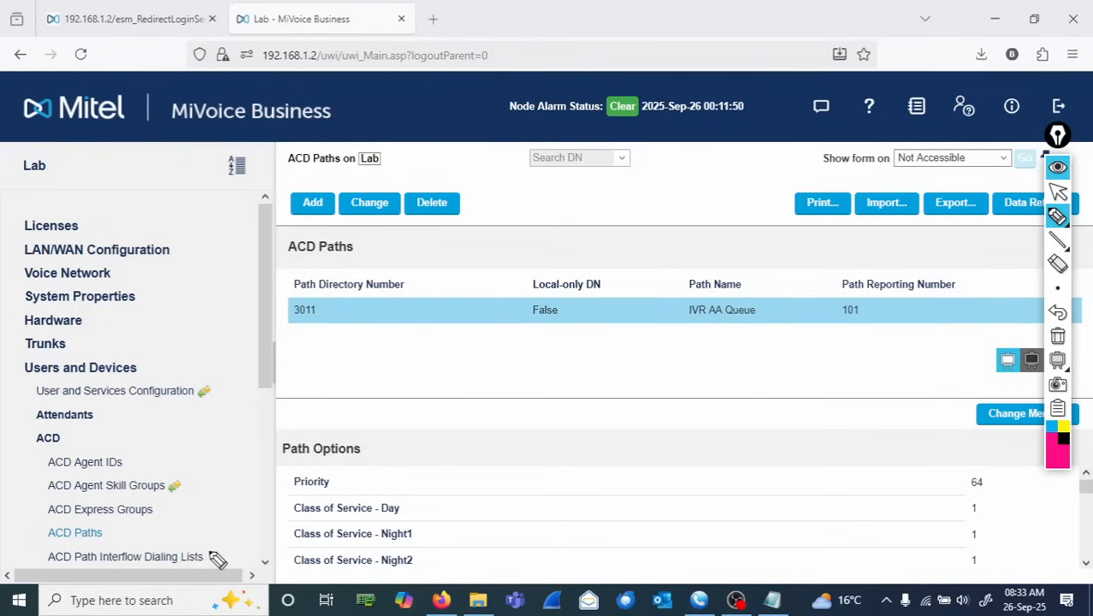
# - Circle the ACD Path Interflow Dialing Lists menu entry, clear the mark, and open that form
pyautogui.moveTo(218, 558)
pyautogui.mouseDown()
pyautogui.moveTo(69, 547)
pyautogui.moveTo(68, 569)
pyautogui.moveTo(154, 571)
pyautogui.moveTo(224, 556)
pyautogui.moveTo(205, 539)
pyautogui.mouseUp()
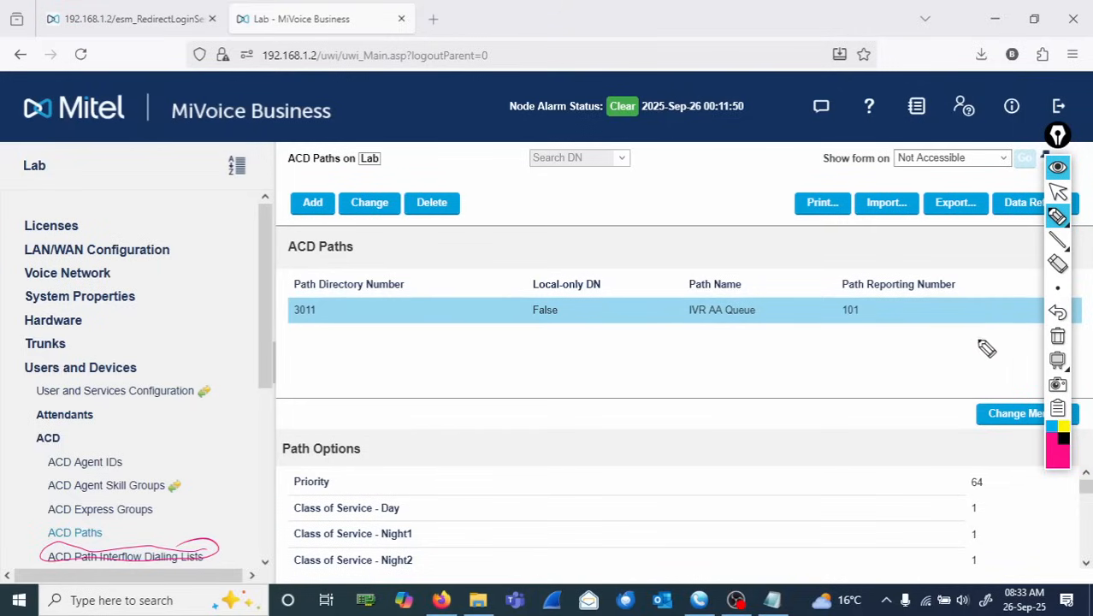
pyautogui.click(1058, 338)
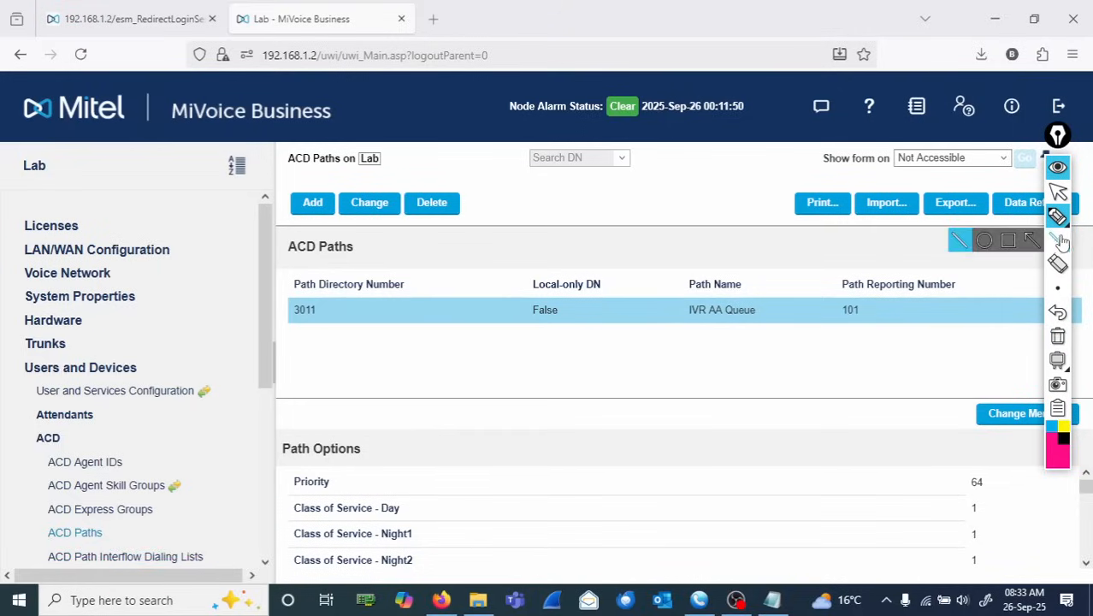
pyautogui.click(1058, 194)
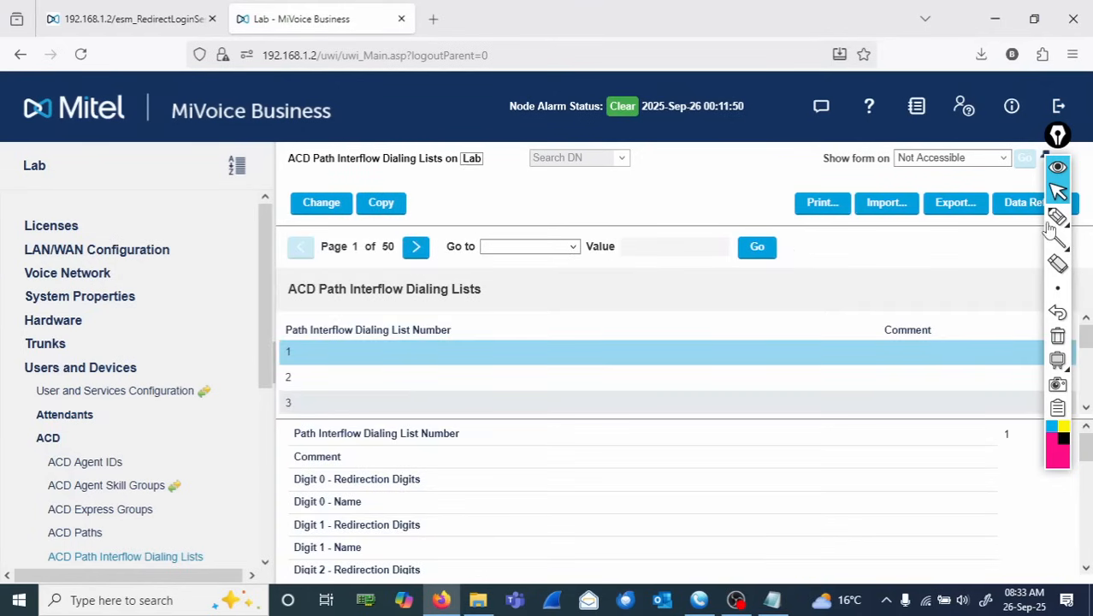
# - Circle the list number header and list 1, linking them to a note 'Path/Queue 3011 (SkillGrp 3001)'
pyautogui.click(1060, 220)
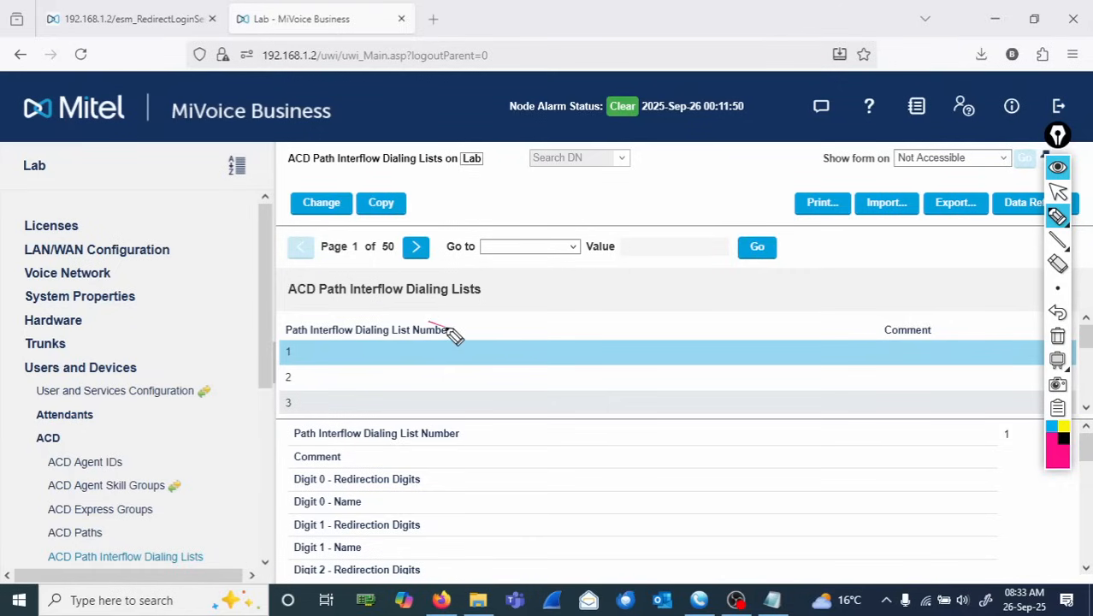
pyautogui.moveTo(452, 334)
pyautogui.mouseDown()
pyautogui.moveTo(268, 334)
pyautogui.moveTo(489, 325)
pyautogui.moveTo(479, 313)
pyautogui.mouseUp()
pyautogui.moveTo(293, 365)
pyautogui.mouseDown()
pyautogui.moveTo(296, 346)
pyautogui.moveTo(304, 358)
pyautogui.moveTo(381, 363)
pyautogui.moveTo(564, 317)
pyautogui.moveTo(568, 335)
pyautogui.mouseUp()
pyautogui.moveTo(611, 304)
pyautogui.mouseDown()
pyautogui.moveTo(623, 313)
pyautogui.moveTo(674, 303)
pyautogui.moveTo(670, 287)
pyautogui.moveTo(695, 311)
pyautogui.moveTo(825, 306)
pyautogui.mouseUp()
pyautogui.moveTo(849, 259)
pyautogui.mouseDown()
pyautogui.moveTo(843, 317)
pyautogui.moveTo(844, 304)
pyautogui.moveTo(875, 296)
pyautogui.mouseUp()
pyautogui.moveTo(883, 279); pyautogui.dragTo(909, 302)
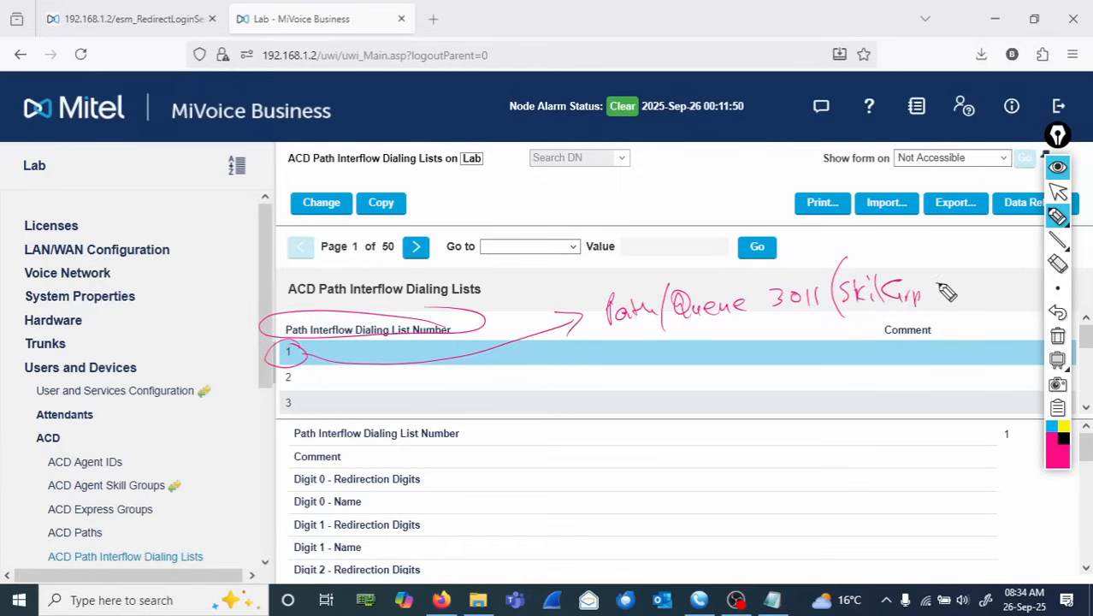
pyautogui.moveTo(973, 280); pyautogui.dragTo(971, 301)
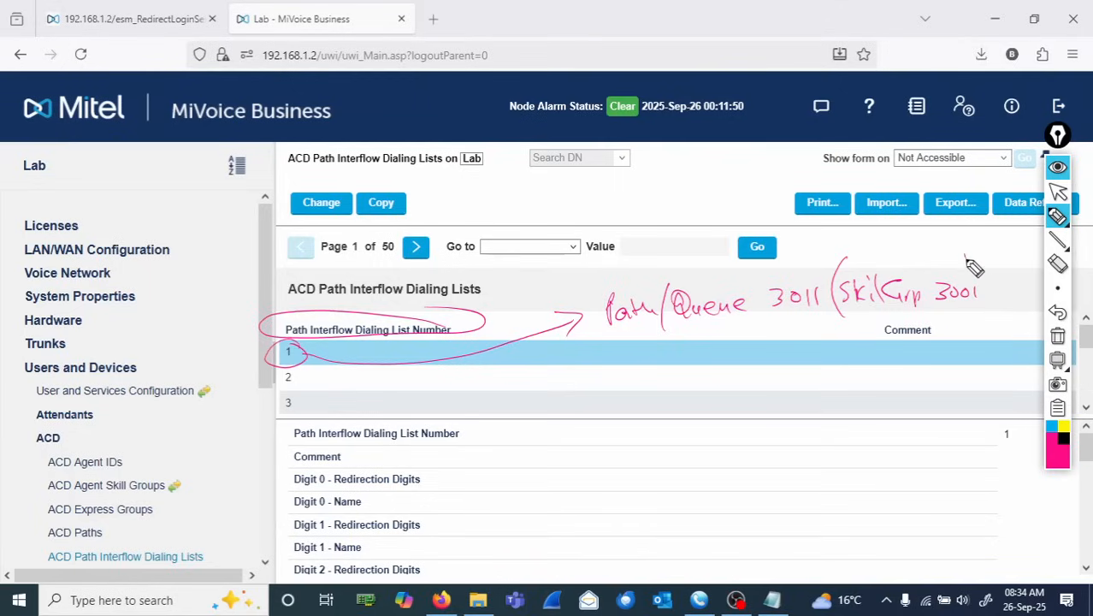
pyautogui.moveTo(965, 254); pyautogui.dragTo(975, 316)
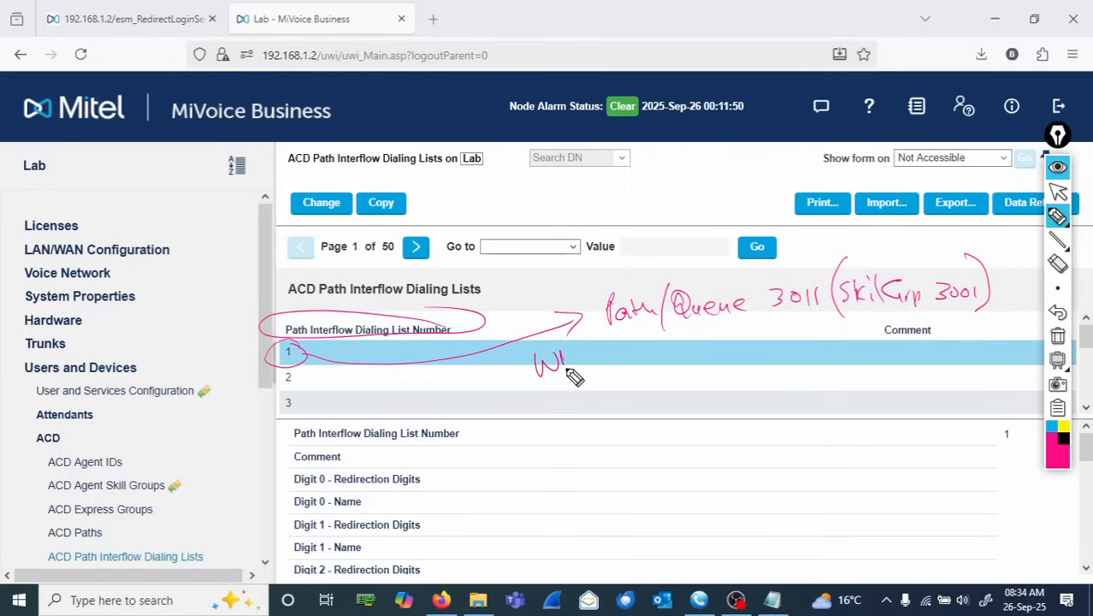
# - Write 'What must I do when?' and a column of digits 0 to 5, then loop list 1 to the question
pyautogui.moveTo(575, 377)
pyautogui.mouseDown()
pyautogui.moveTo(597, 367)
pyautogui.moveTo(760, 375)
pyautogui.moveTo(837, 356)
pyautogui.moveTo(841, 367)
pyautogui.mouseUp()
pyautogui.click(828, 376)
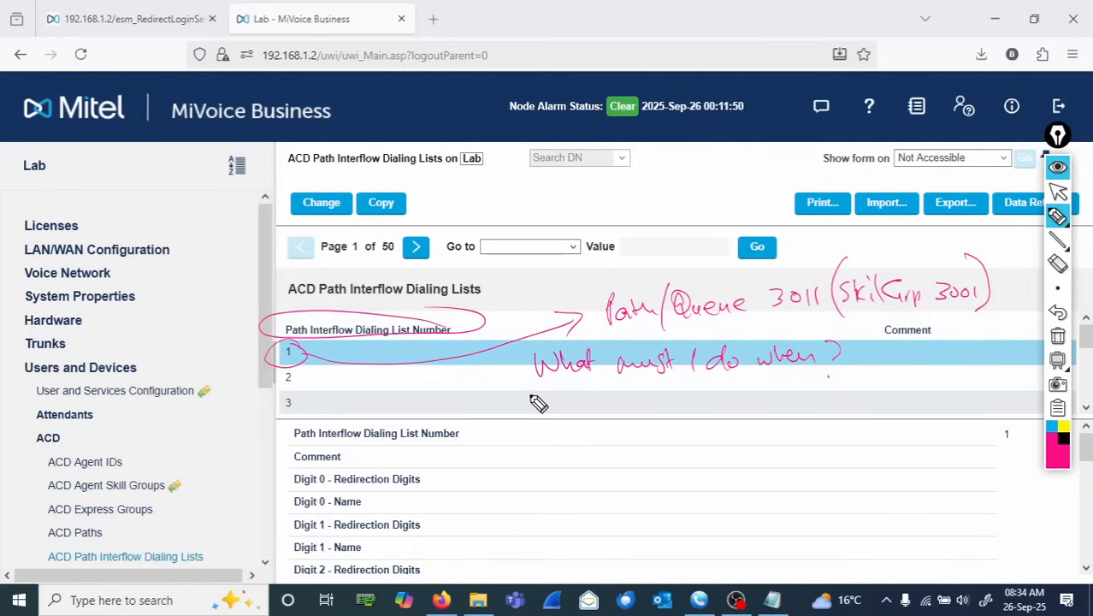
pyautogui.moveTo(554, 403)
pyautogui.mouseDown()
pyautogui.moveTo(584, 414)
pyautogui.moveTo(587, 391)
pyautogui.moveTo(614, 396)
pyautogui.moveTo(622, 481)
pyautogui.moveTo(609, 511)
pyautogui.moveTo(625, 542)
pyautogui.moveTo(613, 573)
pyautogui.mouseUp()
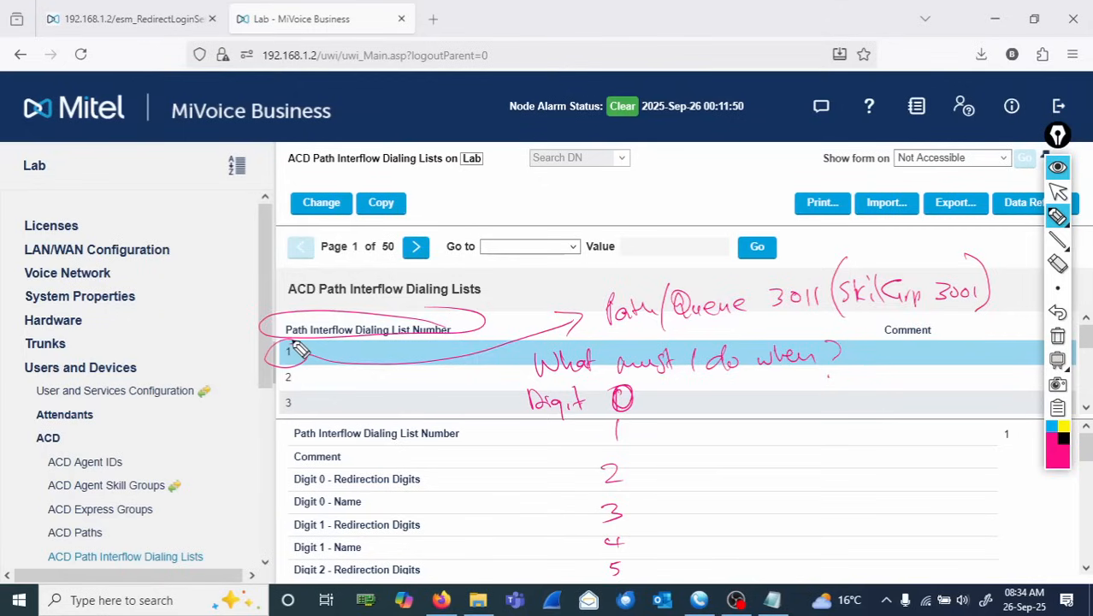
pyautogui.moveTo(295, 348)
pyautogui.mouseDown()
pyautogui.moveTo(272, 357)
pyautogui.moveTo(420, 384)
pyautogui.moveTo(511, 375)
pyautogui.moveTo(510, 384)
pyautogui.moveTo(800, 390)
pyautogui.moveTo(858, 342)
pyautogui.moveTo(503, 332)
pyautogui.mouseUp()
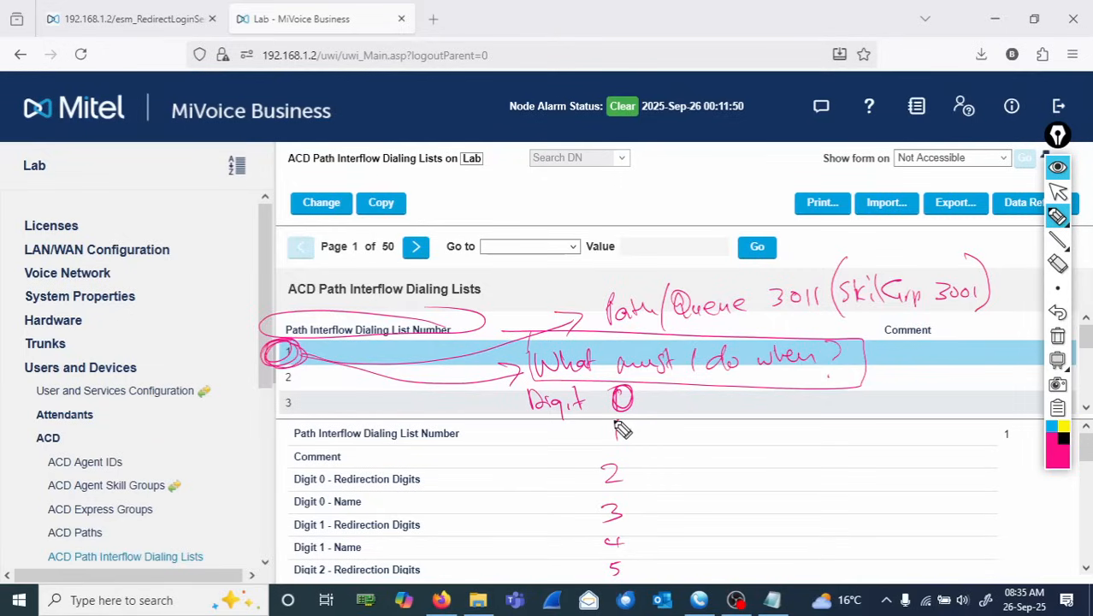
# - Write beside digit 1 'transfer to (where?)' and 'Sales RG (6091)' on the interflow list form
pyautogui.moveTo(617, 424)
pyautogui.mouseDown()
pyautogui.moveTo(616, 443)
pyautogui.moveTo(658, 432)
pyautogui.moveTo(726, 437)
pyautogui.moveTo(727, 452)
pyautogui.moveTo(796, 444)
pyautogui.moveTo(775, 440)
pyautogui.moveTo(785, 432)
pyautogui.moveTo(872, 434)
pyautogui.moveTo(864, 414)
pyautogui.moveTo(894, 457)
pyautogui.mouseUp()
pyautogui.moveTo(929, 414); pyautogui.dragTo(914, 437)
pyautogui.moveTo(933, 428)
pyautogui.mouseDown()
pyautogui.moveTo(948, 437)
pyautogui.moveTo(991, 425)
pyautogui.moveTo(1014, 439)
pyautogui.mouseUp()
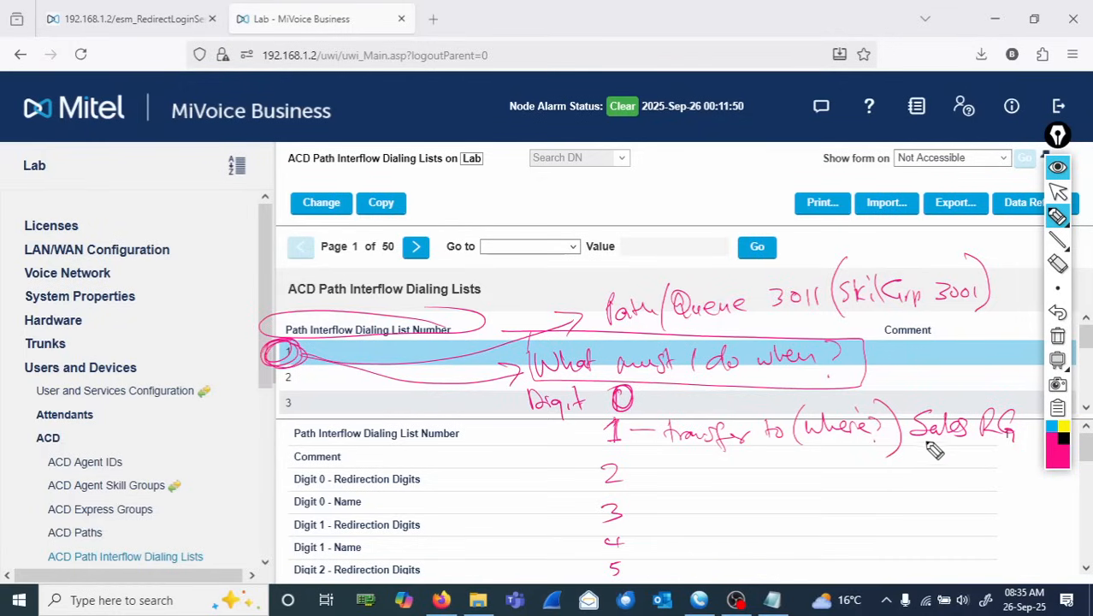
pyautogui.moveTo(925, 445); pyautogui.dragTo(993, 471)
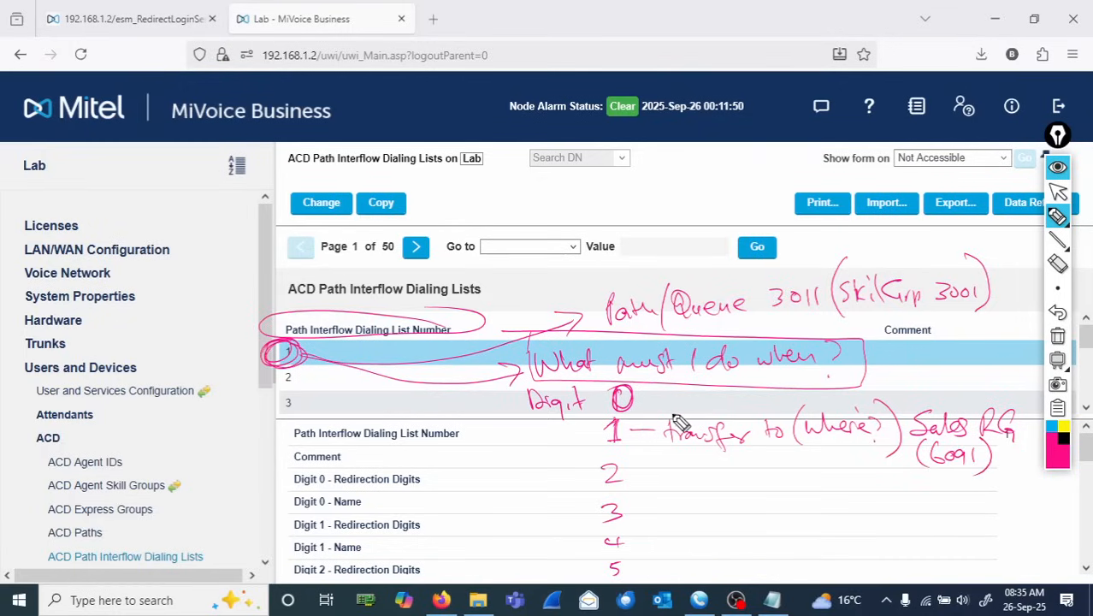
# - Add '6091' above, box 'transfer to', and link it to a boxed note 'Redirect to'
pyautogui.moveTo(681, 415); pyautogui.dragTo(726, 423)
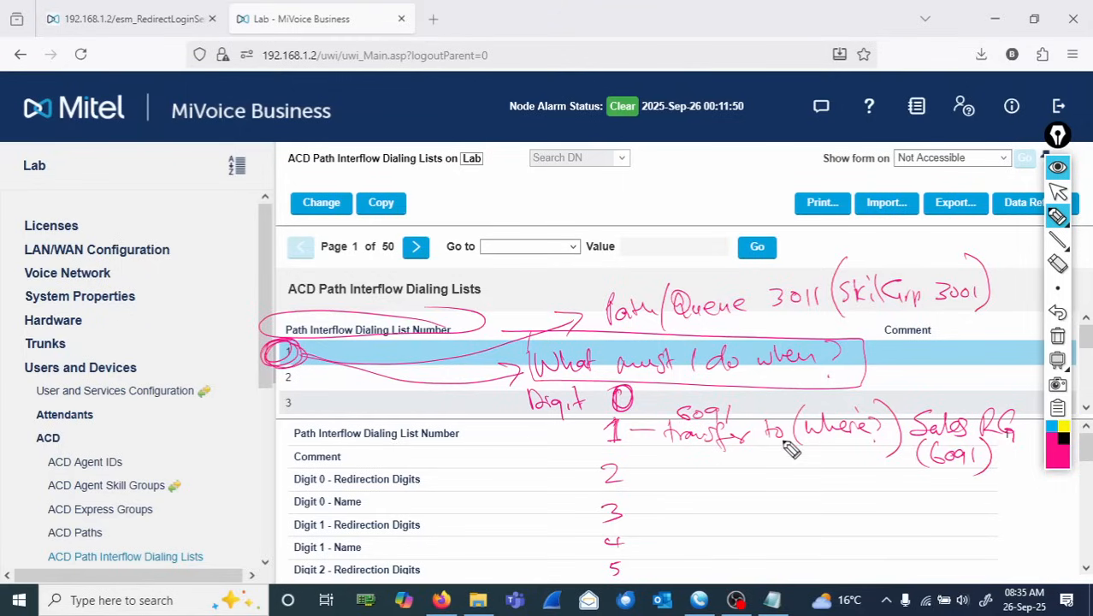
pyautogui.moveTo(668, 428)
pyautogui.mouseDown()
pyautogui.moveTo(715, 454)
pyautogui.moveTo(794, 444)
pyautogui.moveTo(741, 425)
pyautogui.moveTo(674, 432)
pyautogui.moveTo(788, 419)
pyautogui.mouseUp()
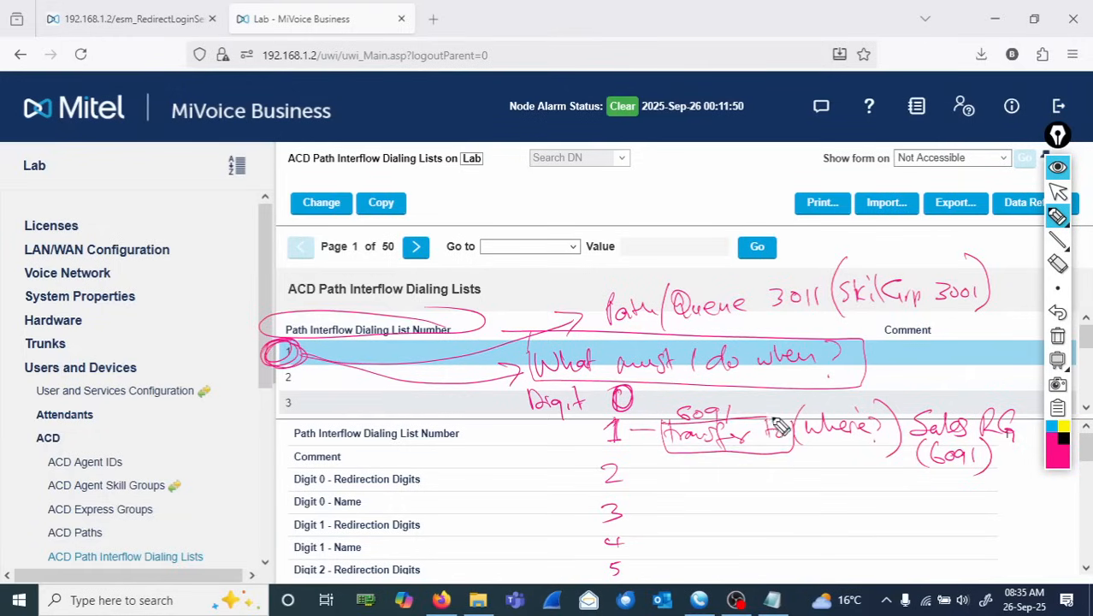
pyautogui.moveTo(727, 452)
pyautogui.mouseDown()
pyautogui.moveTo(779, 484)
pyautogui.moveTo(795, 473)
pyautogui.moveTo(804, 488)
pyautogui.moveTo(885, 476)
pyautogui.mouseUp()
pyautogui.moveTo(890, 479); pyautogui.dragTo(895, 481)
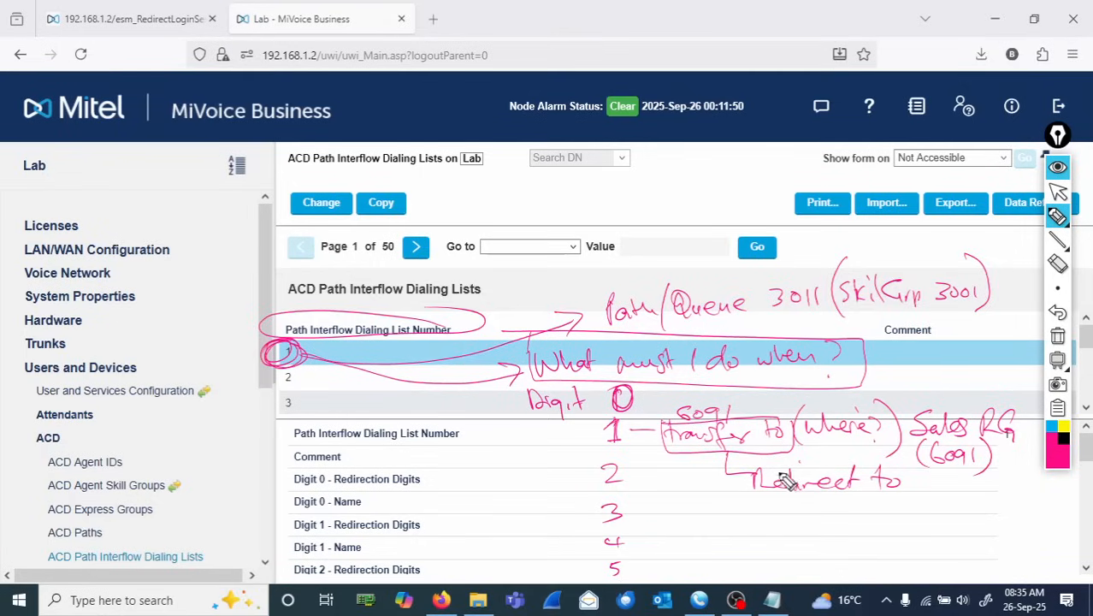
pyautogui.moveTo(750, 469)
pyautogui.mouseDown()
pyautogui.moveTo(873, 505)
pyautogui.moveTo(915, 483)
pyautogui.moveTo(812, 463)
pyautogui.moveTo(753, 466)
pyautogui.mouseUp()
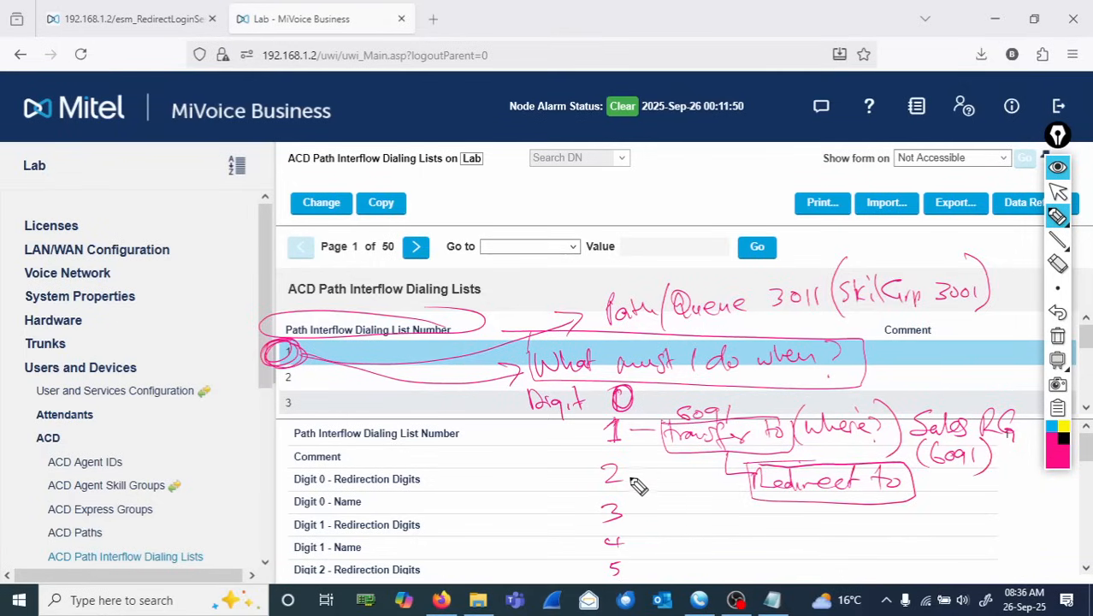
# - Circle digit 2 and link it to 'Redirect to Technical RG 6092'
pyautogui.moveTo(626, 475)
pyautogui.mouseDown()
pyautogui.moveTo(637, 470)
pyautogui.moveTo(629, 489)
pyautogui.moveTo(759, 537)
pyautogui.moveTo(786, 521)
pyautogui.moveTo(819, 542)
pyautogui.moveTo(838, 523)
pyautogui.moveTo(847, 536)
pyautogui.moveTo(921, 518)
pyautogui.moveTo(1035, 521)
pyautogui.moveTo(1030, 504)
pyautogui.mouseUp()
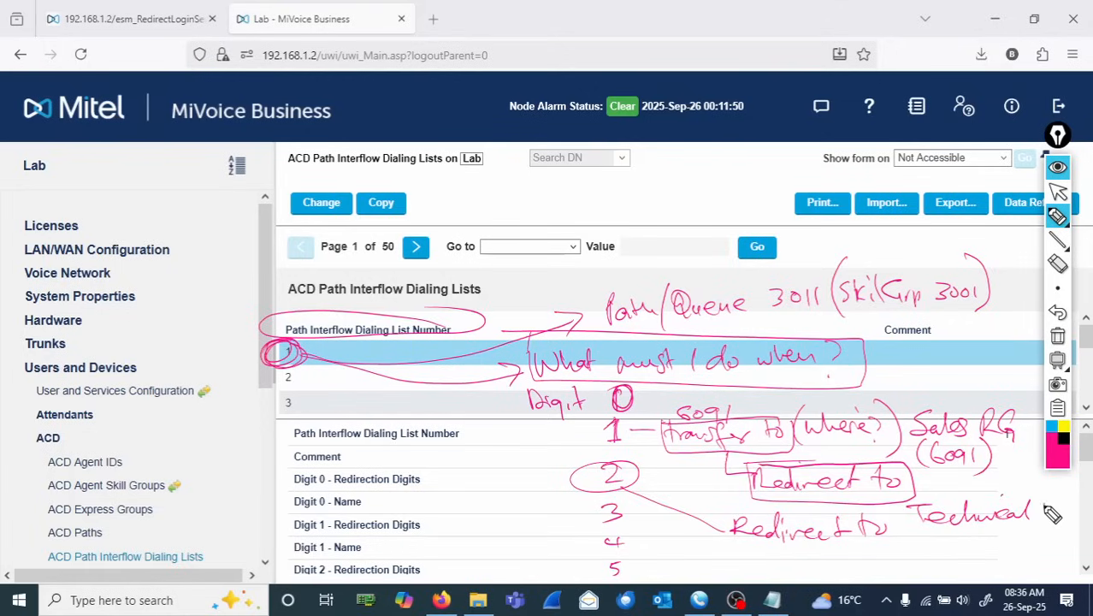
pyautogui.moveTo(1040, 505); pyautogui.dragTo(1059, 524)
pyautogui.moveTo(960, 544)
pyautogui.mouseDown()
pyautogui.moveTo(943, 549)
pyautogui.moveTo(1001, 560)
pyautogui.mouseUp()
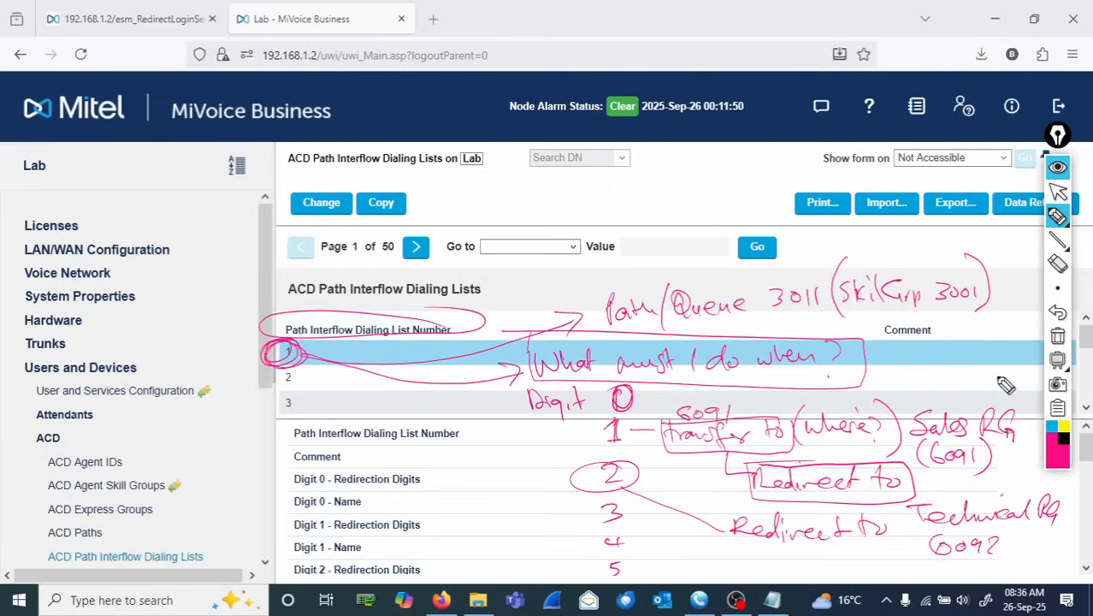
# - Clear the annotations, open list 1 for change, and set its comment to 'IVR AA List'
pyautogui.click(1058, 338)
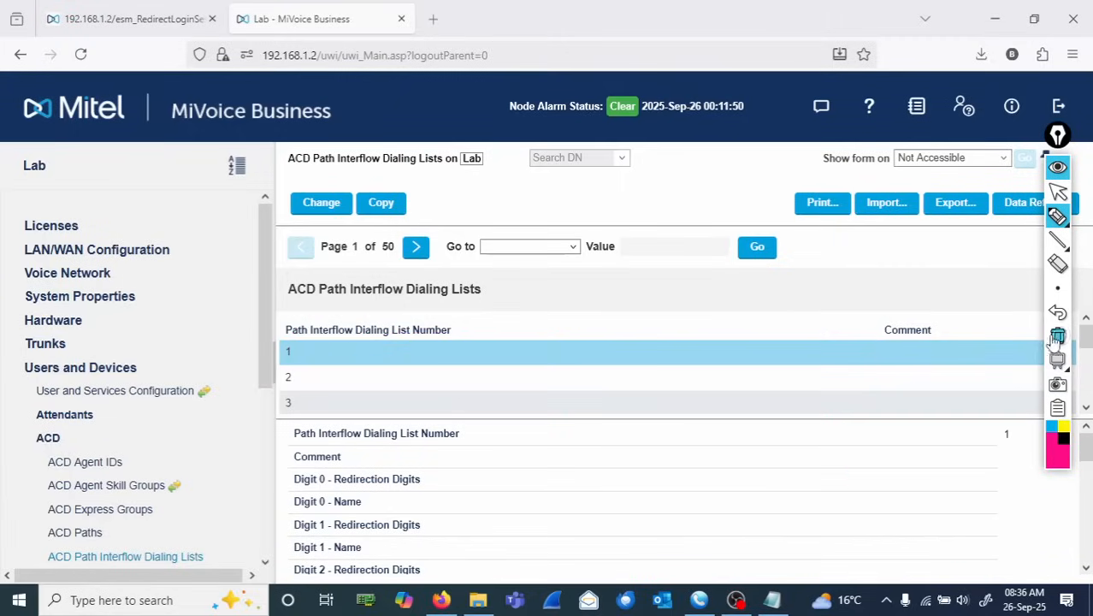
pyautogui.click(1058, 192)
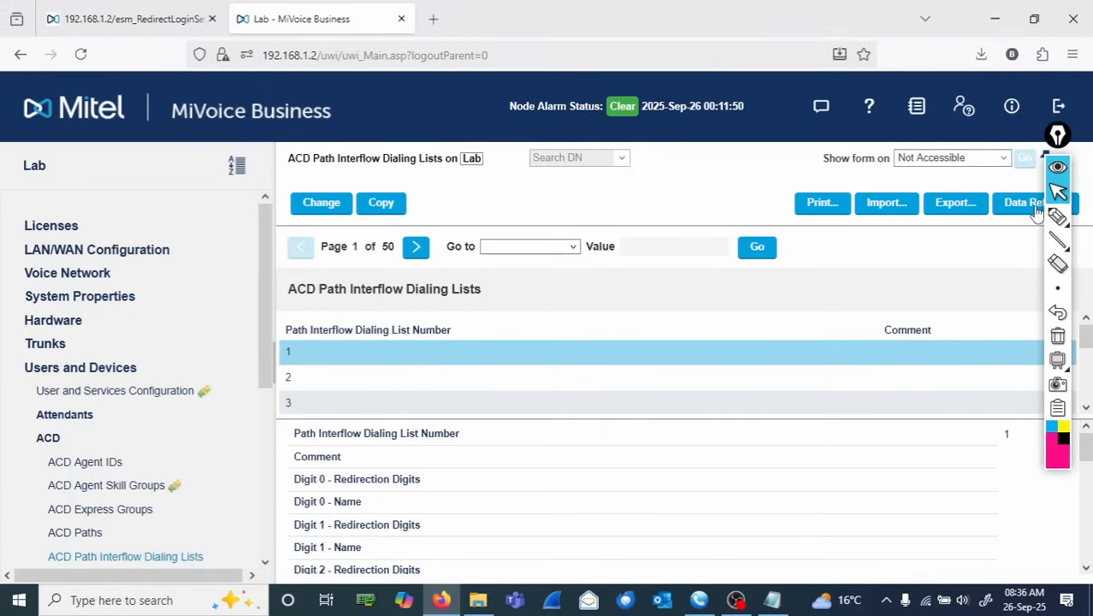
pyautogui.click(320, 202)
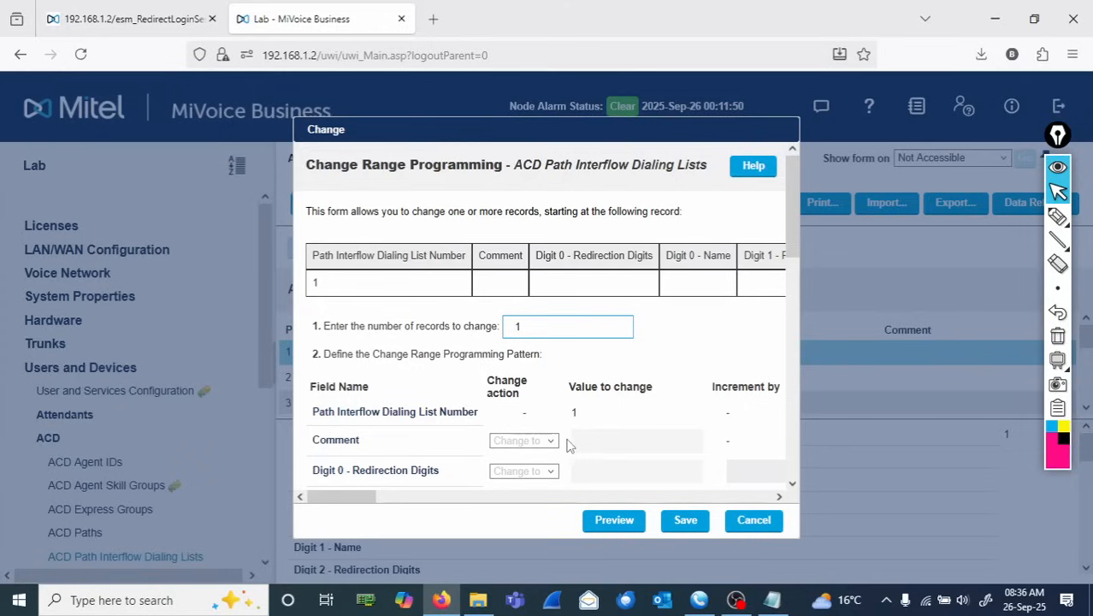
pyautogui.click(600, 441)
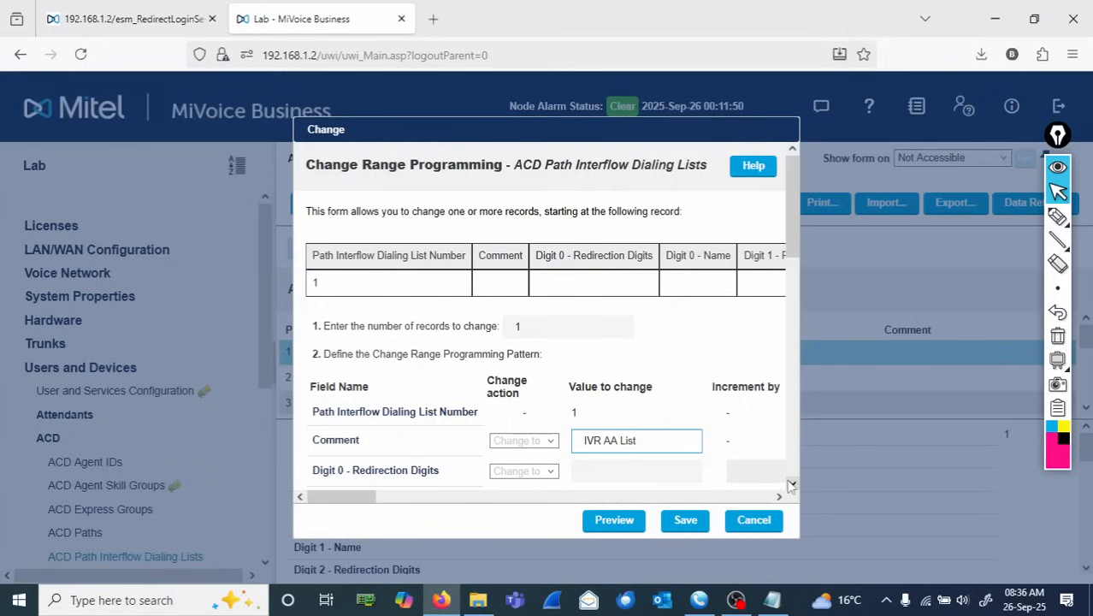
# - Set Digit 1 Redirection Digits to 6091 and Digit 2 Redirection Digits to 6092
pyautogui.scroll(-3, 791, 486)
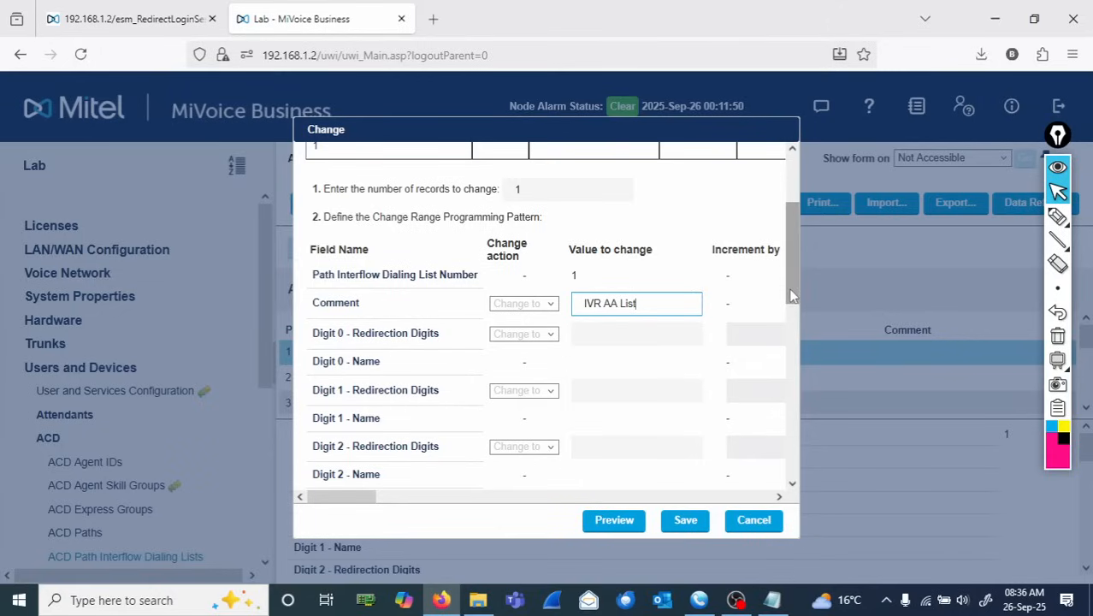
pyautogui.moveTo(791, 295); pyautogui.dragTo(795, 316)
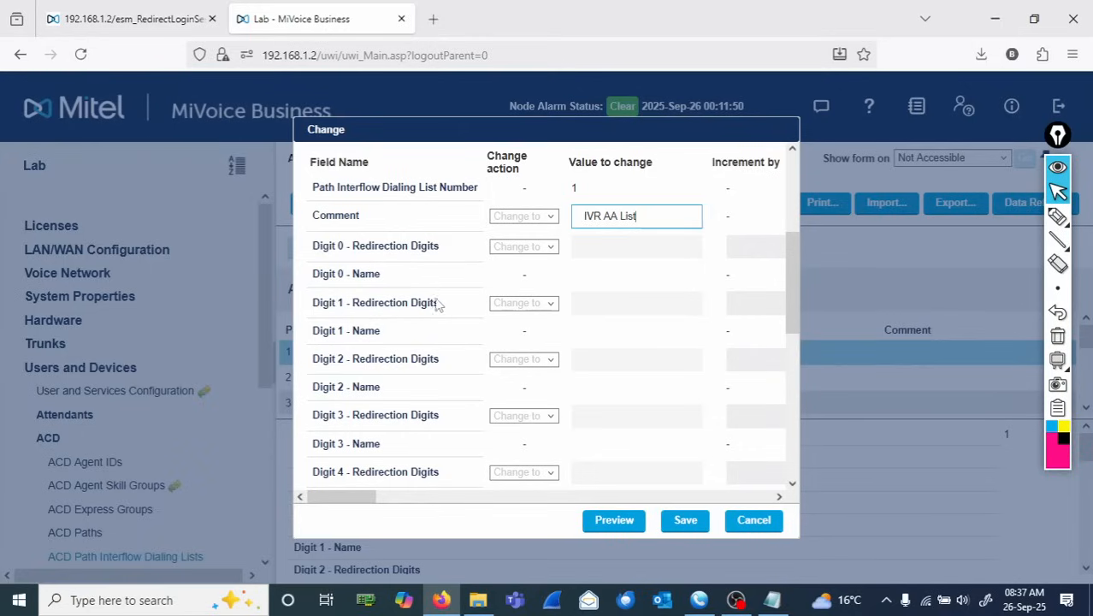
pyautogui.moveTo(436, 302); pyautogui.dragTo(349, 293)
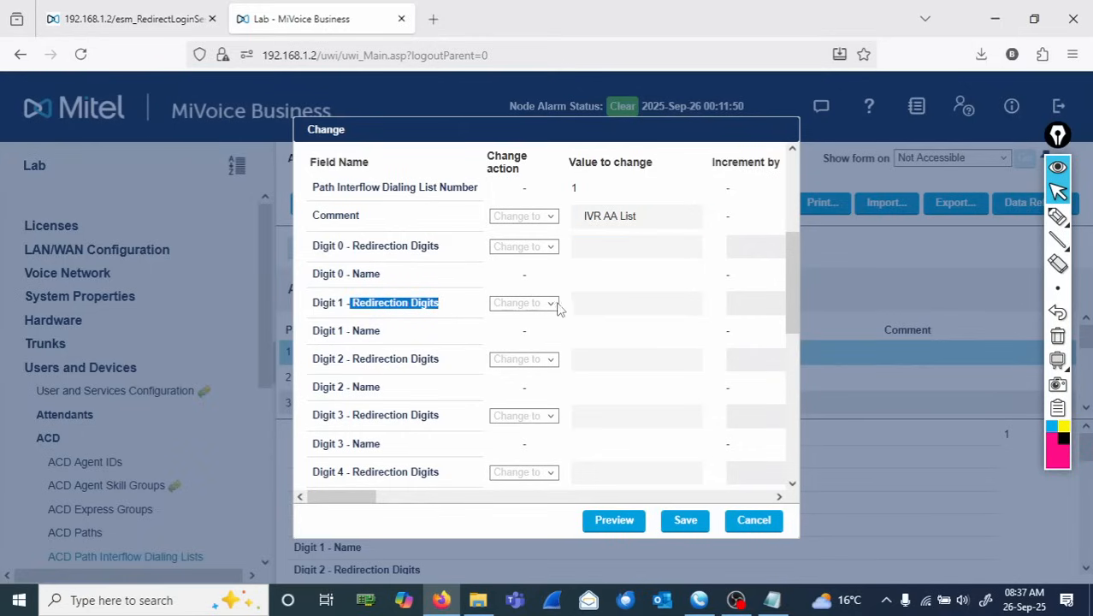
pyautogui.click(586, 304)
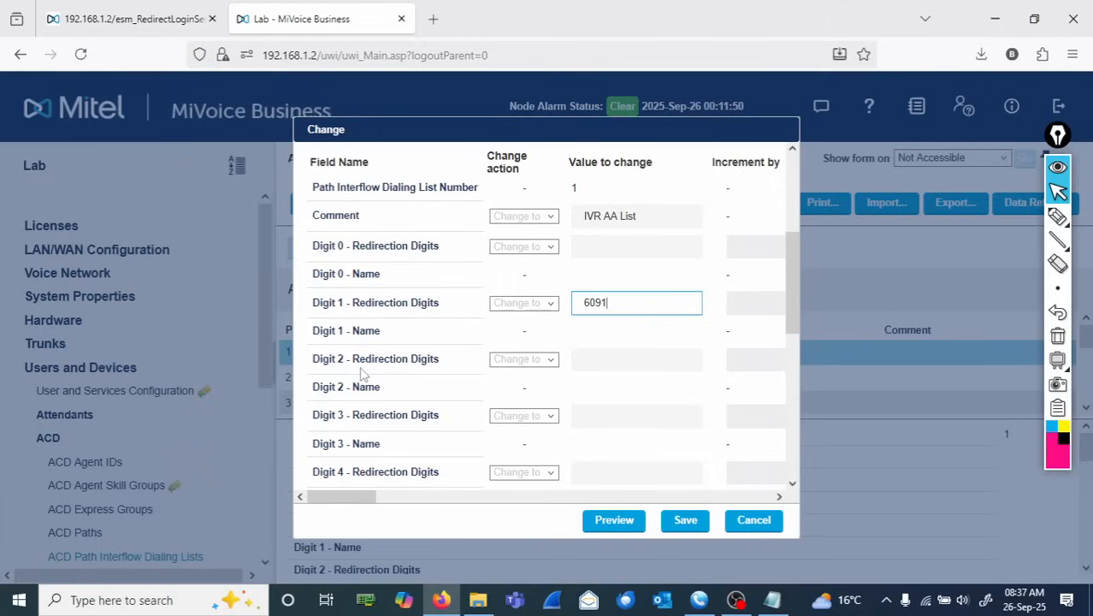
pyautogui.click(589, 363)
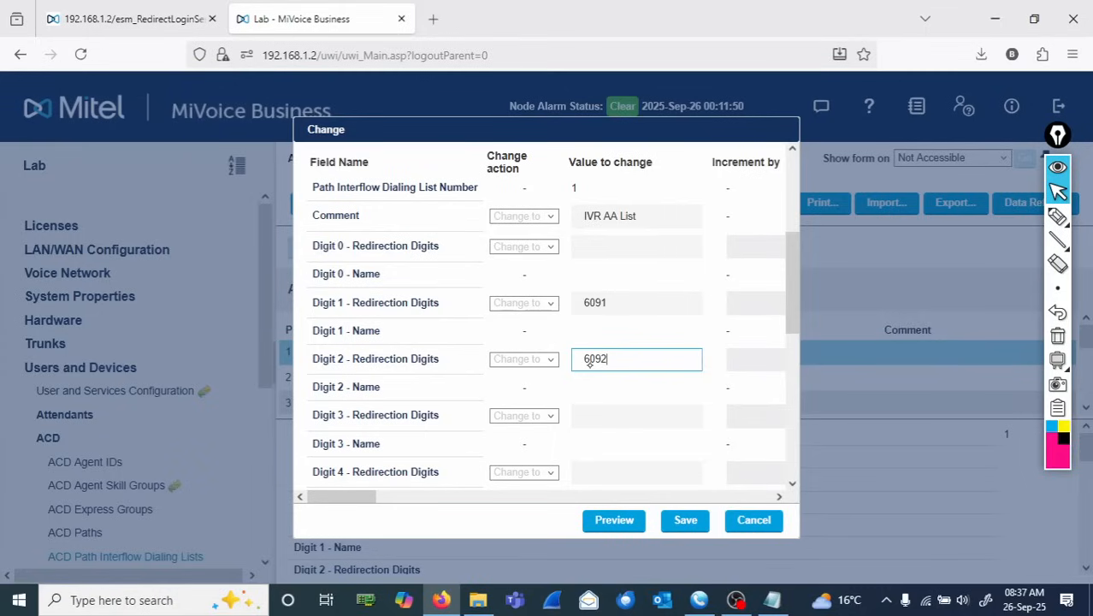
# - Annotate 6091 as 'RG Sales', 6092 as 'RG Technical', and digit 3 as 'Repeat the msg' going to 6099, then clear
pyautogui.click(1058, 216)
pyautogui.moveTo(612, 290)
pyautogui.mouseDown()
pyautogui.moveTo(608, 323)
pyautogui.moveTo(664, 260)
pyautogui.moveTo(694, 271)
pyautogui.moveTo(662, 298)
pyautogui.moveTo(735, 287)
pyautogui.mouseUp()
pyautogui.moveTo(562, 348)
pyautogui.mouseDown()
pyautogui.moveTo(600, 339)
pyautogui.moveTo(639, 361)
pyautogui.moveTo(703, 341)
pyautogui.moveTo(690, 384)
pyautogui.moveTo(759, 381)
pyautogui.moveTo(772, 356)
pyautogui.mouseUp()
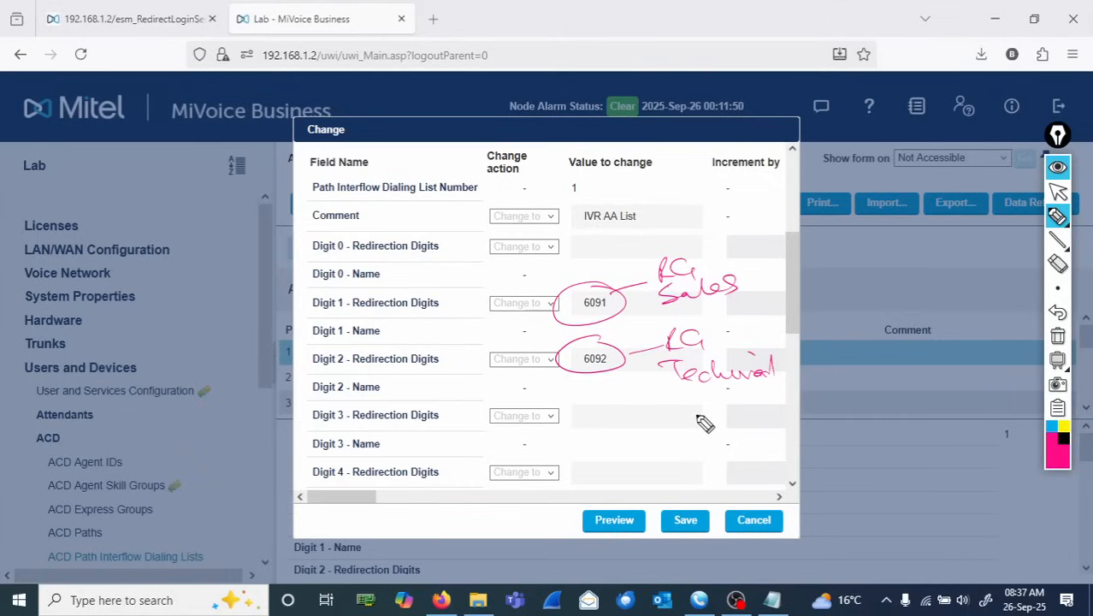
pyautogui.moveTo(699, 409)
pyautogui.mouseDown()
pyautogui.moveTo(712, 426)
pyautogui.moveTo(732, 427)
pyautogui.moveTo(774, 411)
pyautogui.mouseUp()
pyautogui.moveTo(676, 445)
pyautogui.mouseDown()
pyautogui.moveTo(697, 462)
pyautogui.moveTo(733, 447)
pyautogui.moveTo(775, 465)
pyautogui.mouseUp()
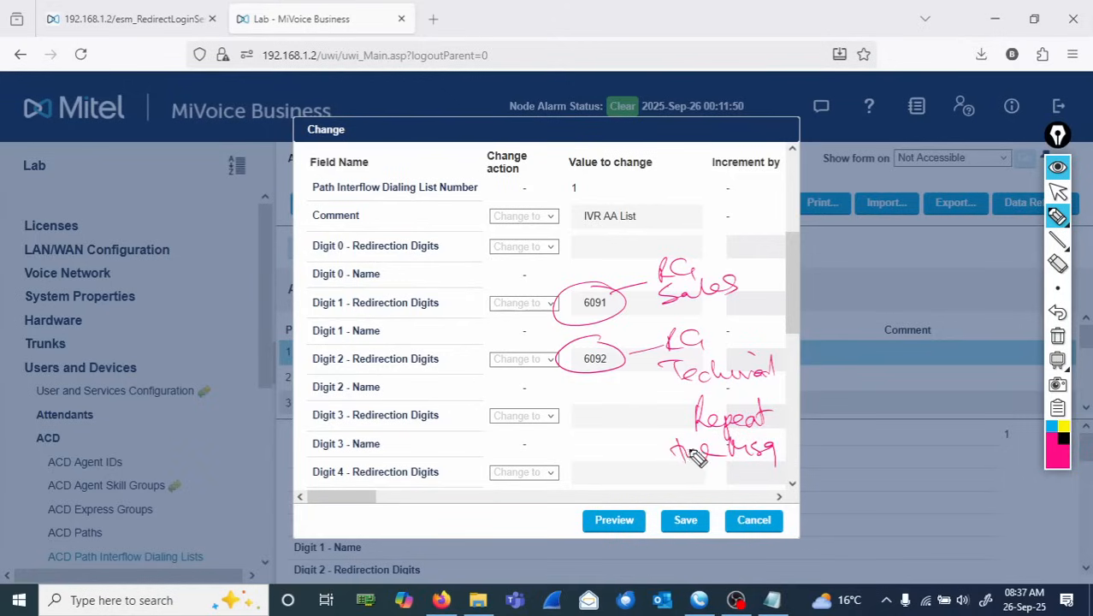
pyautogui.moveTo(697, 411)
pyautogui.mouseDown()
pyautogui.moveTo(679, 481)
pyautogui.moveTo(780, 452)
pyautogui.moveTo(721, 438)
pyautogui.moveTo(780, 423)
pyautogui.moveTo(794, 299)
pyautogui.moveTo(675, 224)
pyautogui.moveTo(646, 244)
pyautogui.moveTo(667, 231)
pyautogui.moveTo(689, 253)
pyautogui.mouseUp()
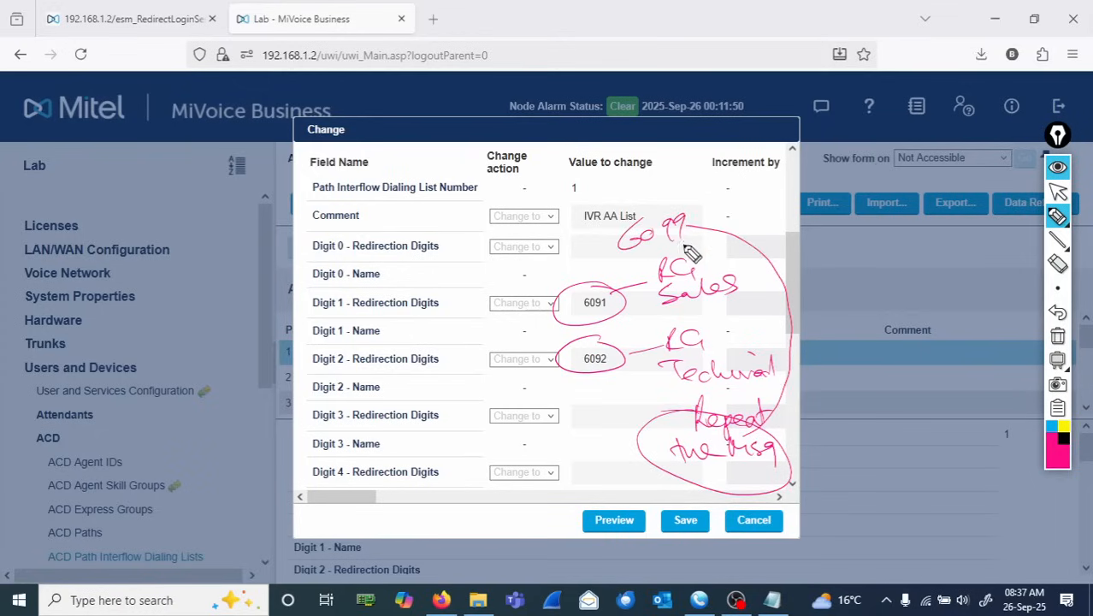
pyautogui.moveTo(602, 417)
pyautogui.mouseDown()
pyautogui.moveTo(610, 430)
pyautogui.moveTo(639, 422)
pyautogui.moveTo(629, 435)
pyautogui.mouseUp()
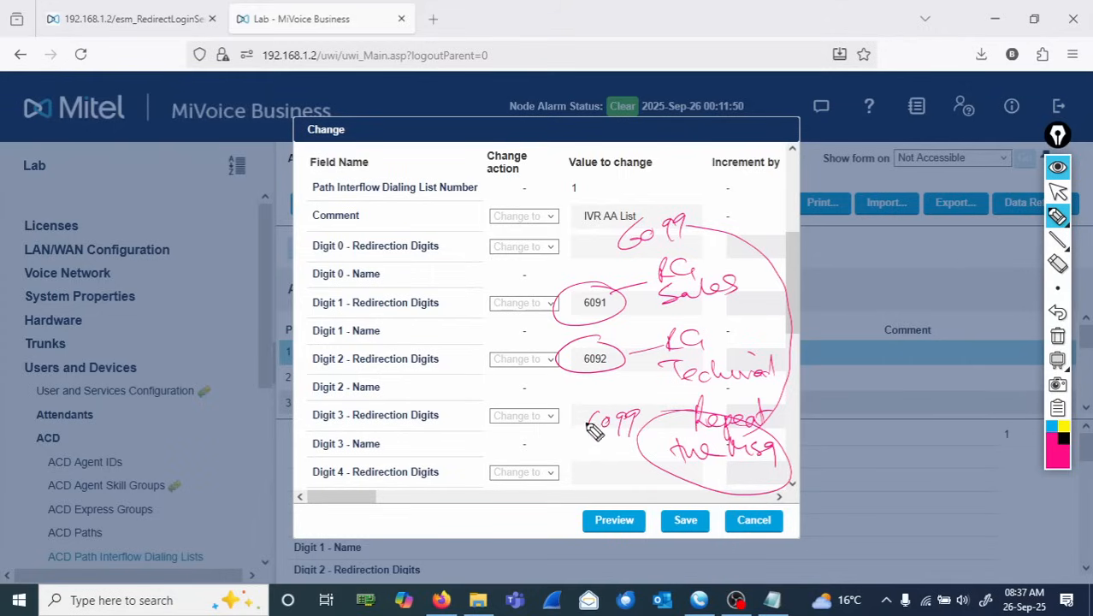
pyautogui.moveTo(580, 404); pyautogui.dragTo(643, 437)
pyautogui.moveTo(585, 419); pyautogui.dragTo(647, 443)
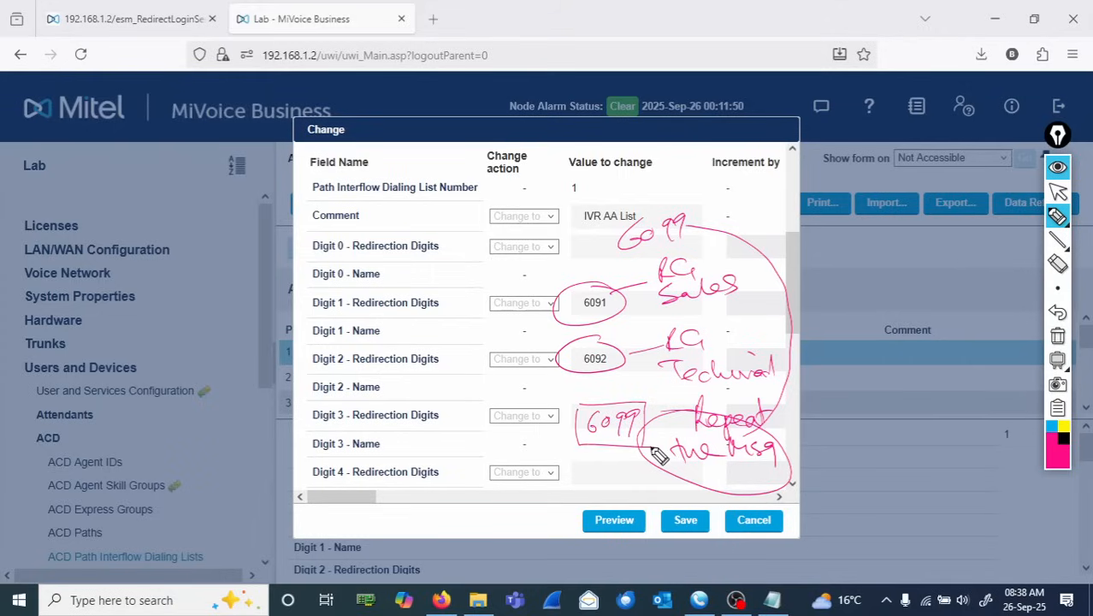
pyautogui.click(1059, 339)
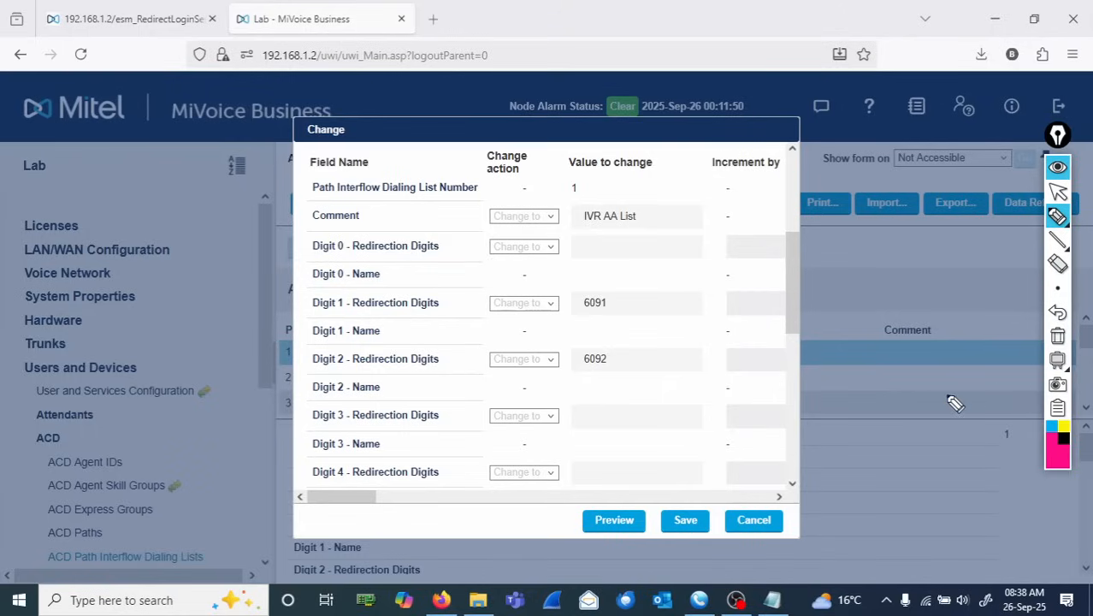
# - Set Digit 3 Redirection Digits to 6099 and save the list
pyautogui.moveTo(1057, 218)
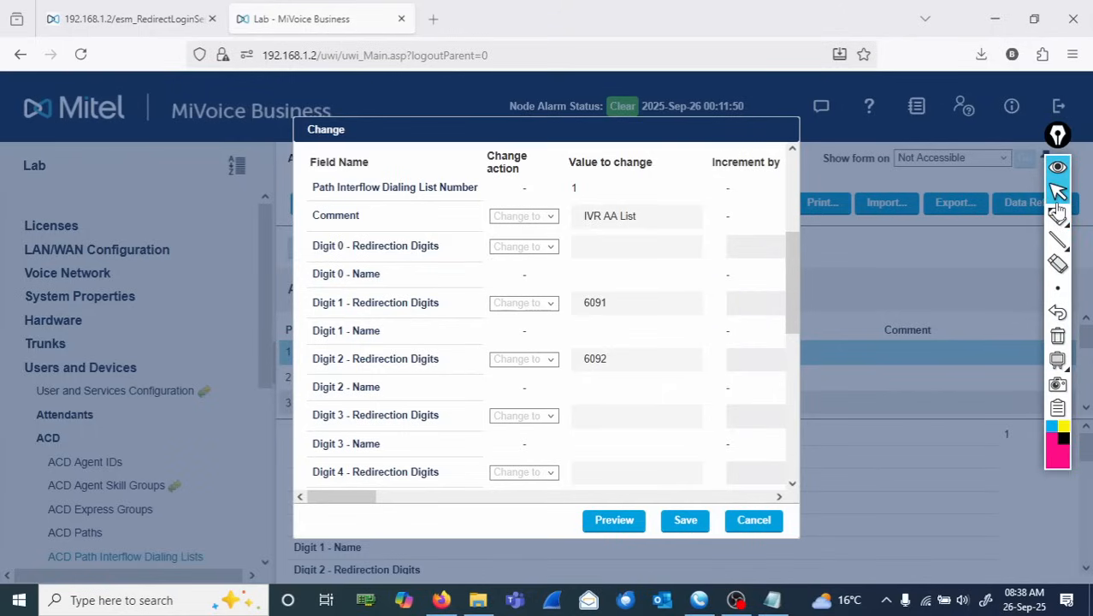
pyautogui.click(634, 417)
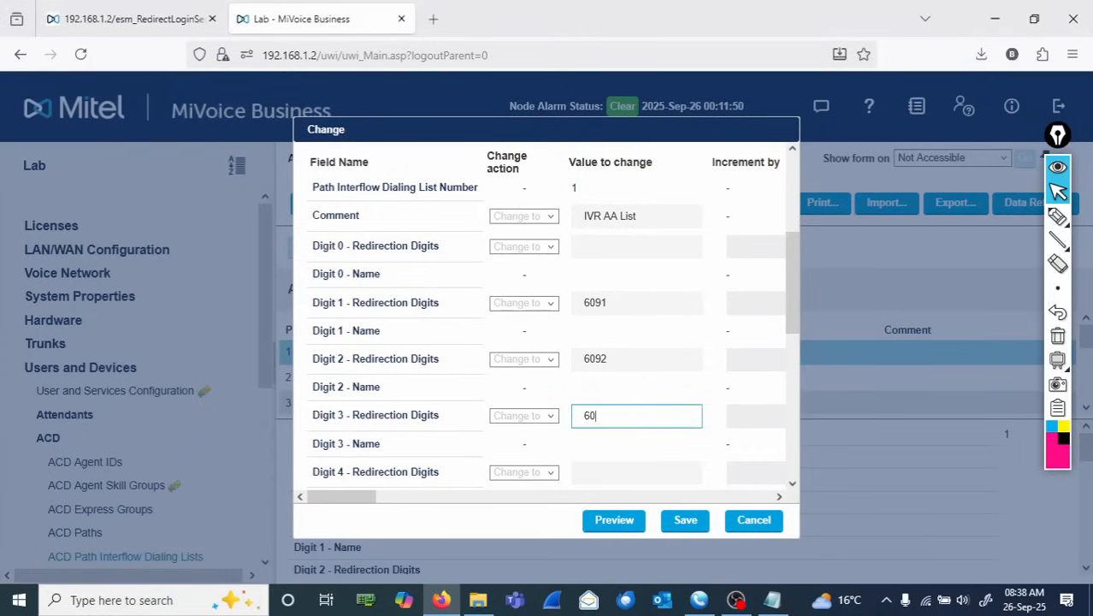
pyautogui.click(682, 517)
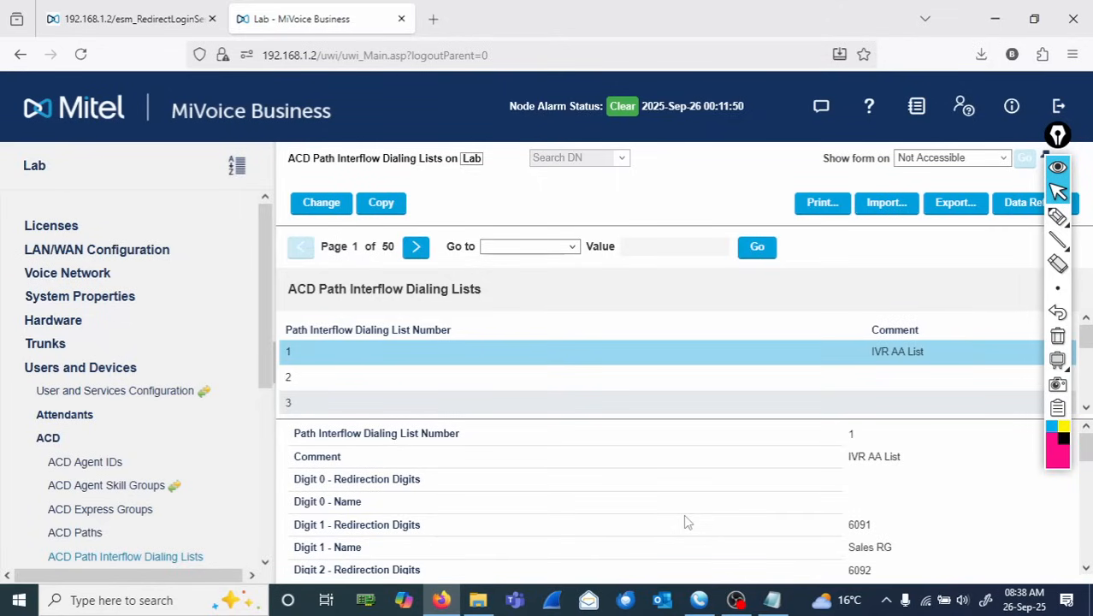
# - Open a blank blackboard and write 'Skill Grp 3001 → Path/Queue 3011'
pyautogui.click(1058, 360)
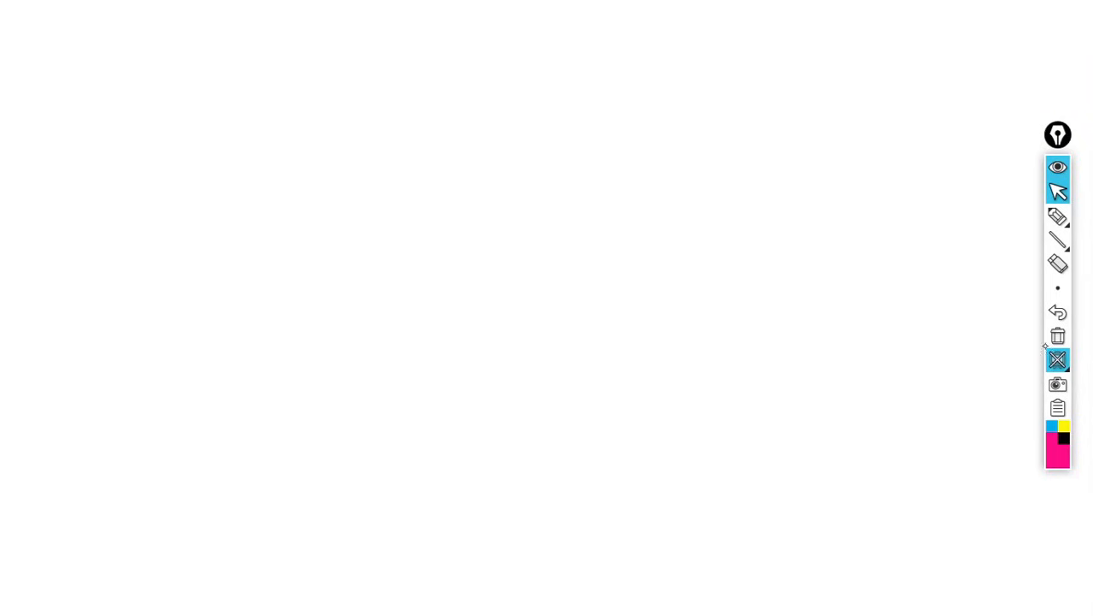
pyautogui.moveTo(1045, 348)
pyautogui.click(1058, 288)
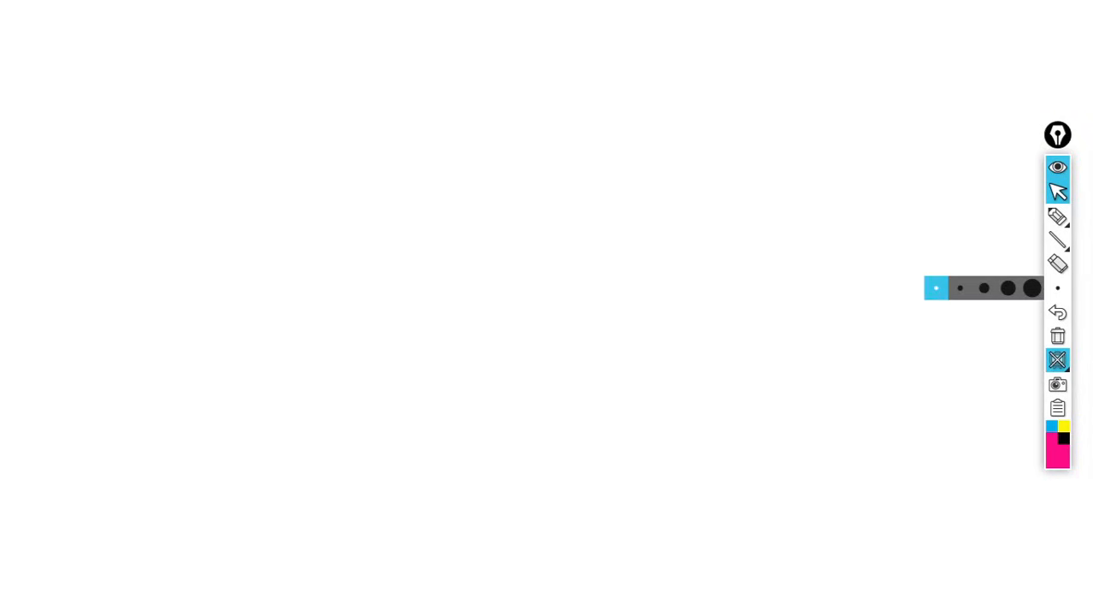
pyautogui.click(1058, 216)
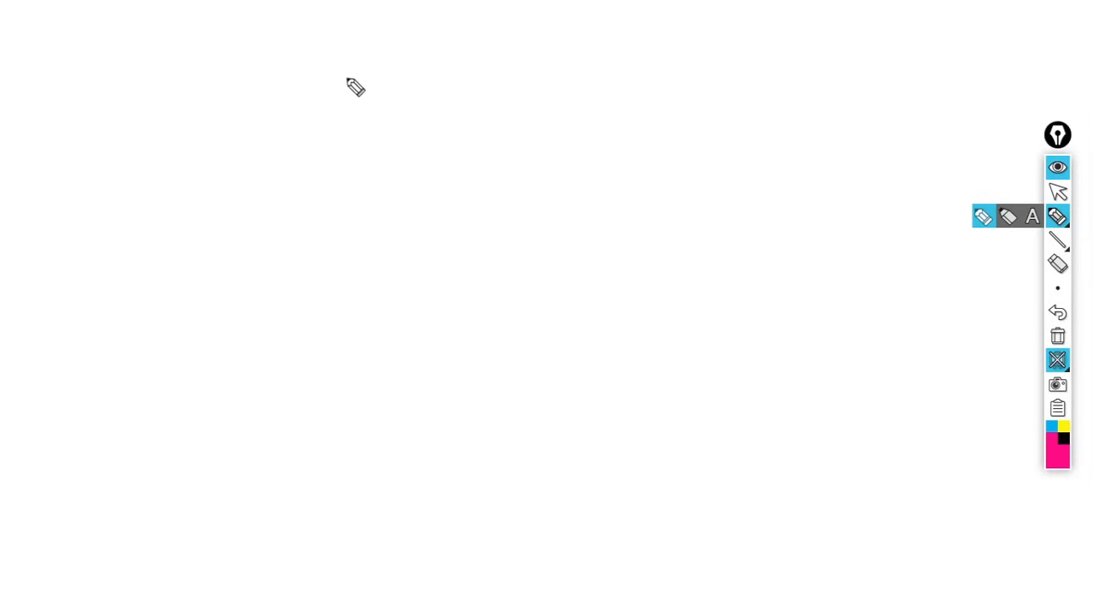
pyautogui.moveTo(143, 83)
pyautogui.mouseDown()
pyautogui.moveTo(139, 100)
pyautogui.moveTo(166, 75)
pyautogui.moveTo(206, 94)
pyautogui.moveTo(244, 58)
pyautogui.moveTo(246, 88)
pyautogui.moveTo(304, 74)
pyautogui.moveTo(386, 83)
pyautogui.moveTo(421, 68)
pyautogui.moveTo(505, 85)
pyautogui.moveTo(544, 68)
pyautogui.moveTo(670, 77)
pyautogui.mouseUp()
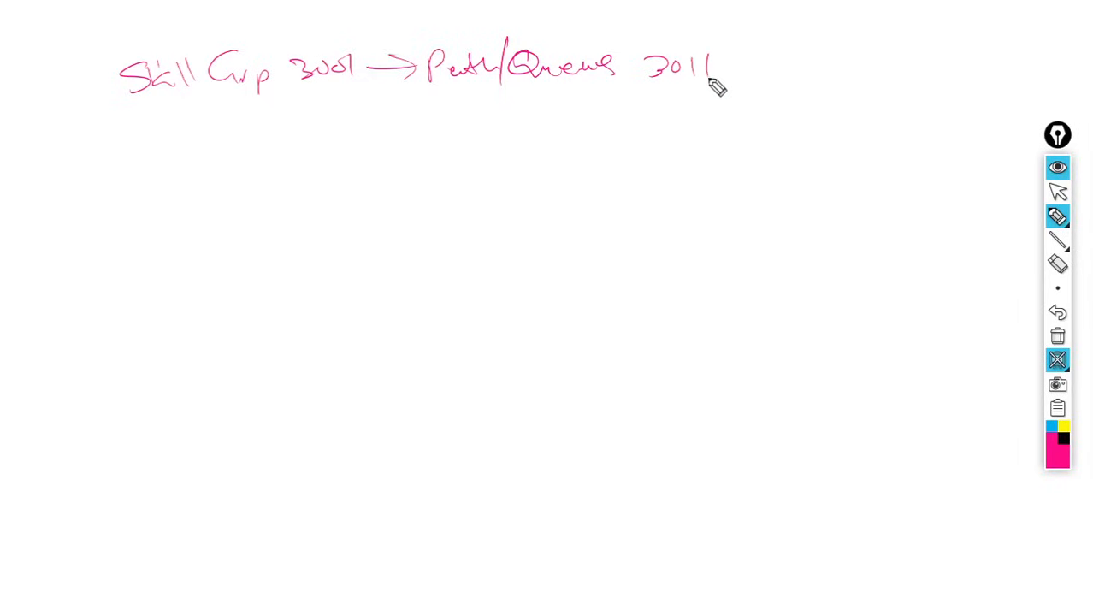
# - Branch an arrow from Path/Queue to 'Queue (Play prompt)' and write 'On - 1st (6099)' beneath it
pyautogui.moveTo(471, 103); pyautogui.dragTo(540, 159)
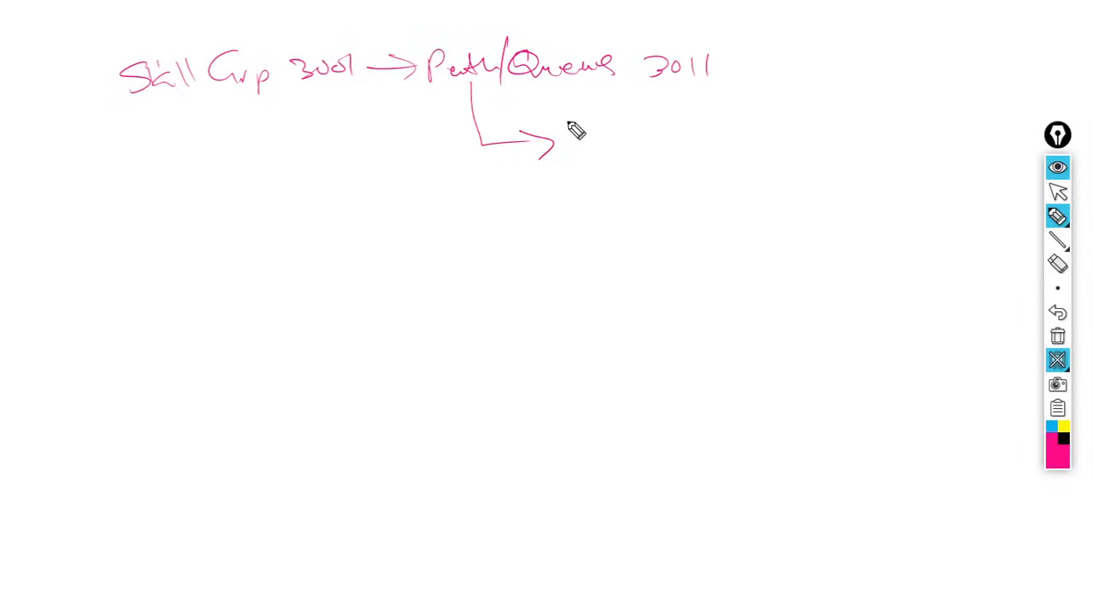
pyautogui.moveTo(569, 124)
pyautogui.mouseDown()
pyautogui.moveTo(582, 144)
pyautogui.moveTo(670, 143)
pyautogui.mouseUp()
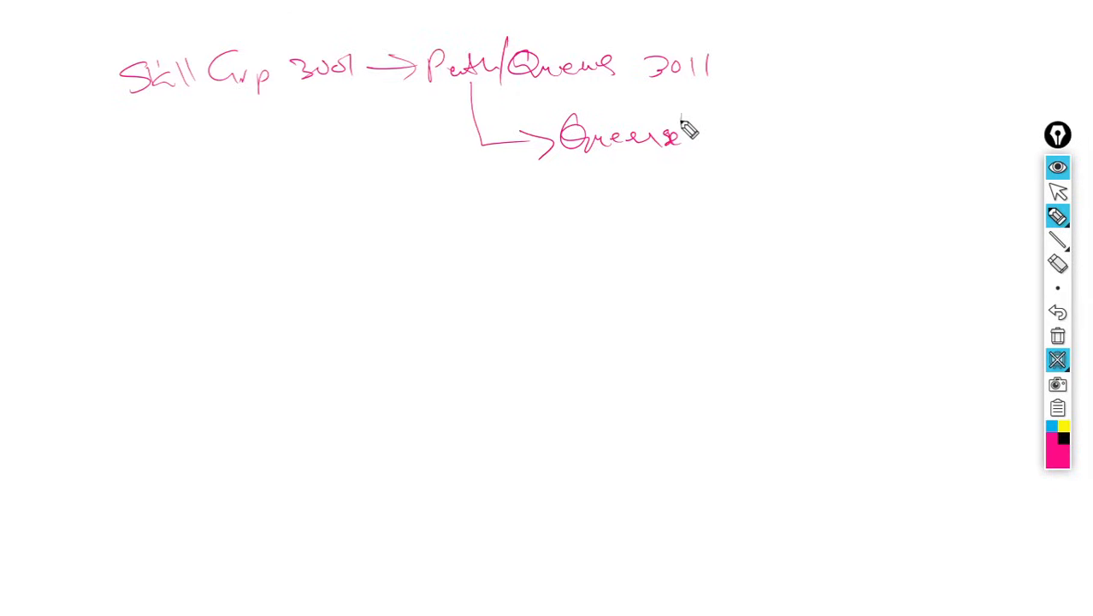
pyautogui.moveTo(682, 121)
pyautogui.mouseDown()
pyautogui.moveTo(722, 146)
pyautogui.moveTo(874, 126)
pyautogui.moveTo(881, 137)
pyautogui.mouseUp()
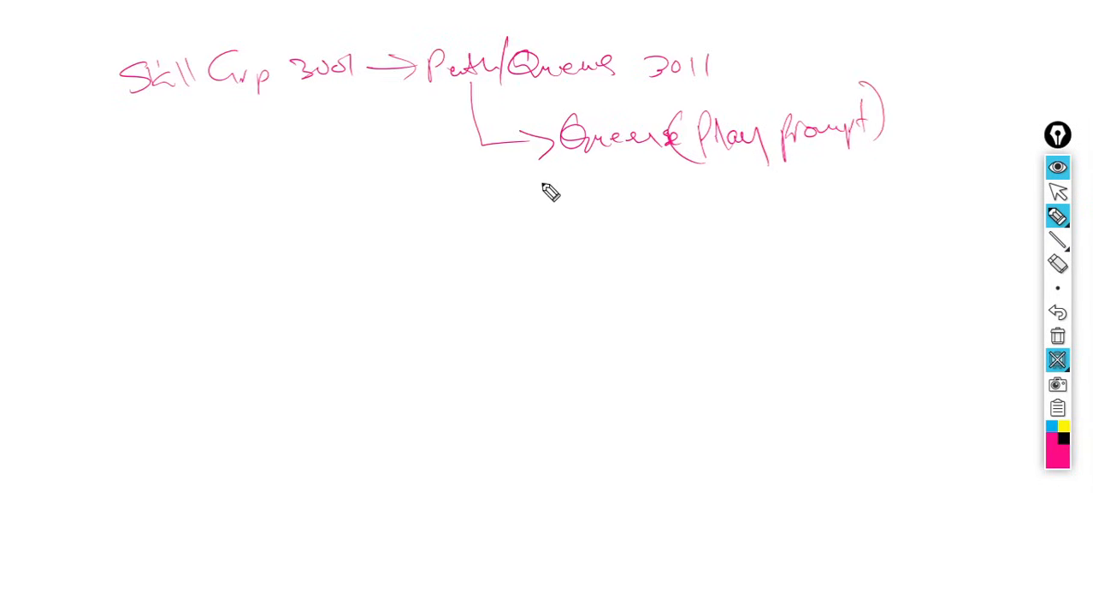
pyautogui.moveTo(542, 195)
pyautogui.mouseDown()
pyautogui.moveTo(535, 203)
pyautogui.moveTo(676, 200)
pyautogui.moveTo(705, 212)
pyautogui.mouseUp()
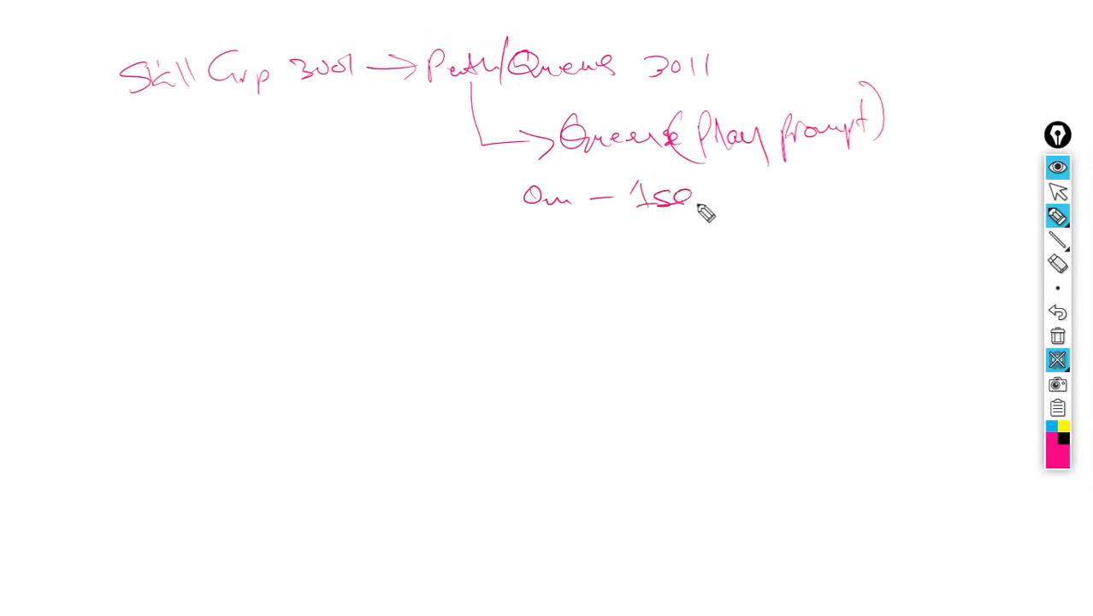
pyautogui.moveTo(727, 170)
pyautogui.mouseDown()
pyautogui.moveTo(746, 215)
pyautogui.moveTo(800, 195)
pyautogui.moveTo(820, 203)
pyautogui.moveTo(834, 188)
pyautogui.moveTo(835, 220)
pyautogui.mouseUp()
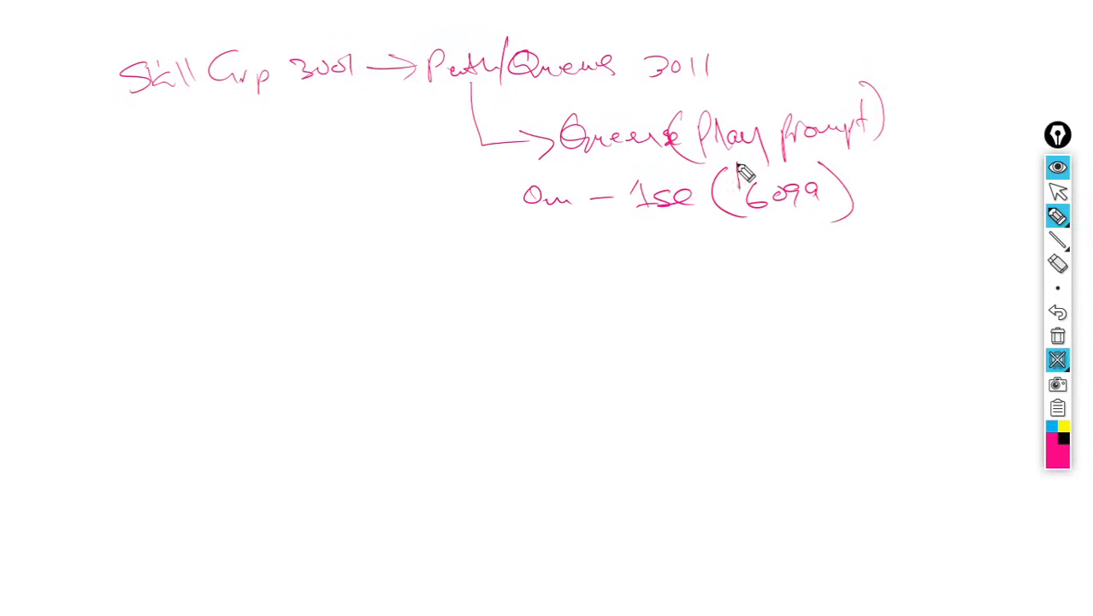
# - Write 'RAD' above 6099 and branch a second arrow from Path/Queue to 'Interflow Dialing List = 1' with an arrow below it
pyautogui.moveTo(748, 188)
pyautogui.mouseDown()
pyautogui.moveTo(786, 185)
pyautogui.moveTo(786, 196)
pyautogui.mouseUp()
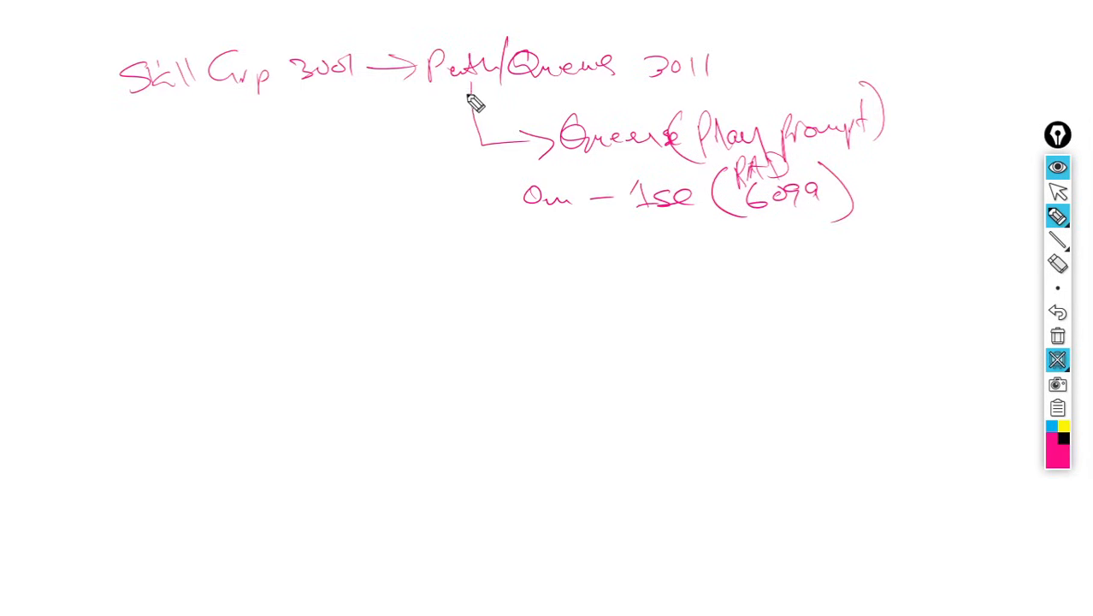
pyautogui.moveTo(468, 89)
pyautogui.mouseDown()
pyautogui.moveTo(462, 147)
pyautogui.moveTo(479, 289)
pyautogui.moveTo(536, 282)
pyautogui.mouseUp()
pyautogui.moveTo(509, 261)
pyautogui.mouseDown()
pyautogui.moveTo(536, 281)
pyautogui.moveTo(663, 293)
pyautogui.moveTo(734, 293)
pyautogui.moveTo(778, 275)
pyautogui.moveTo(815, 283)
pyautogui.moveTo(817, 260)
pyautogui.moveTo(868, 288)
pyautogui.moveTo(936, 279)
pyautogui.mouseUp()
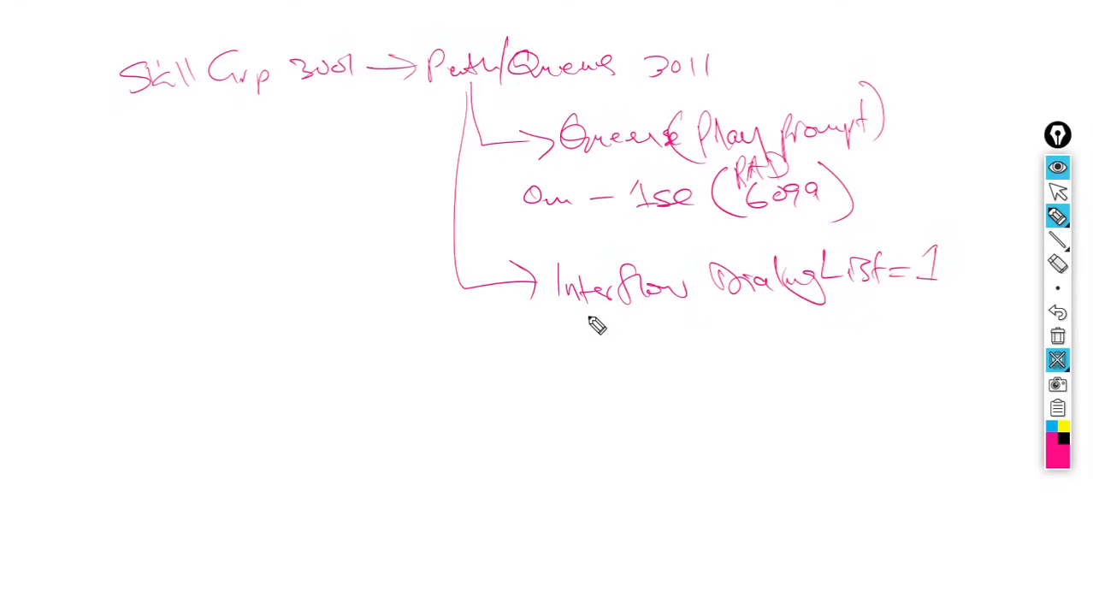
pyautogui.moveTo(633, 313)
pyautogui.mouseDown()
pyautogui.moveTo(678, 374)
pyautogui.moveTo(669, 382)
pyautogui.mouseUp()
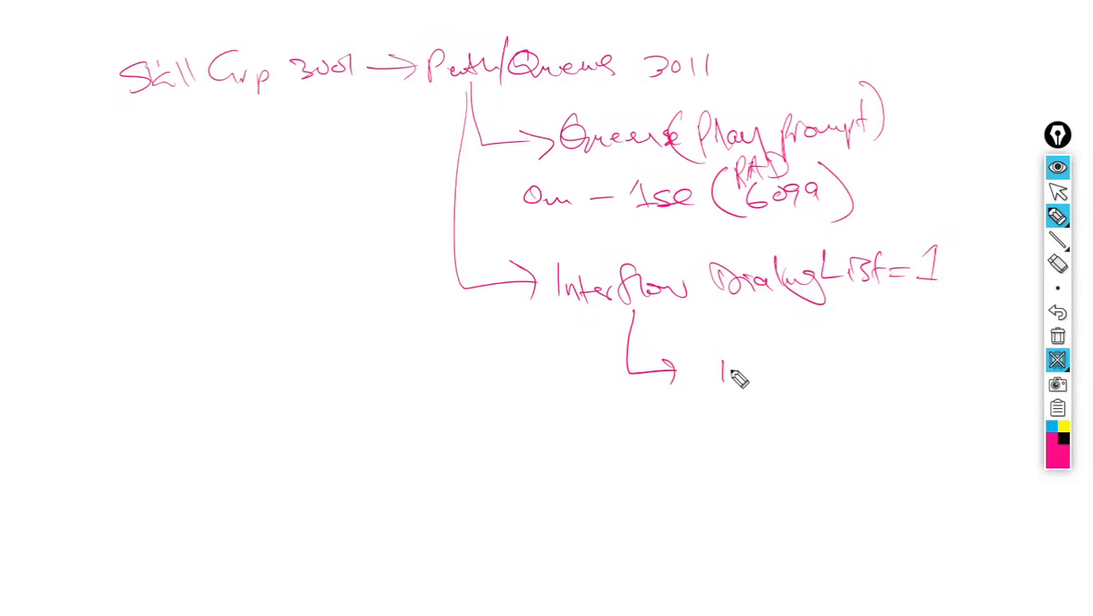
# - Write 'Redirect to' with '1 - for Sales', '2 - Technical' and '3 - Repeat' under the interflow arrow
pyautogui.moveTo(740, 372)
pyautogui.mouseDown()
pyautogui.moveTo(778, 389)
pyautogui.moveTo(794, 377)
pyautogui.mouseUp()
pyautogui.moveTo(804, 372)
pyautogui.mouseDown()
pyautogui.moveTo(809, 382)
pyautogui.moveTo(828, 371)
pyautogui.mouseUp()
pyautogui.moveTo(847, 358)
pyautogui.mouseDown()
pyautogui.moveTo(851, 376)
pyautogui.moveTo(918, 378)
pyautogui.moveTo(914, 387)
pyautogui.mouseUp()
pyautogui.moveTo(788, 315)
pyautogui.mouseDown()
pyautogui.moveTo(791, 338)
pyautogui.moveTo(951, 338)
pyautogui.mouseUp()
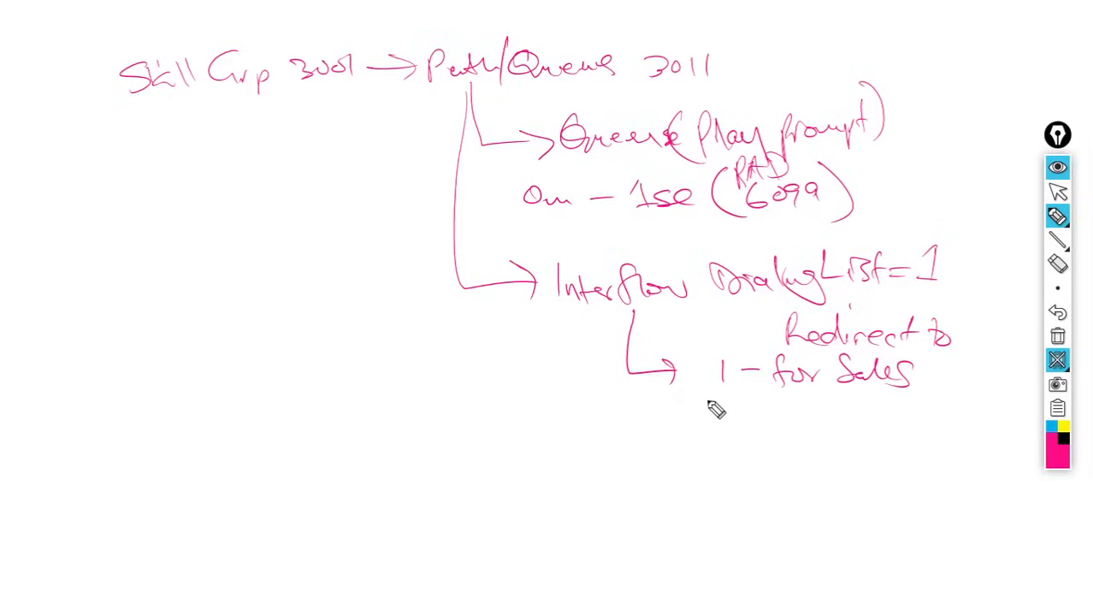
pyautogui.moveTo(708, 410)
pyautogui.mouseDown()
pyautogui.moveTo(717, 426)
pyautogui.moveTo(812, 410)
pyautogui.moveTo(925, 438)
pyautogui.moveTo(952, 410)
pyautogui.mouseUp()
pyautogui.moveTo(699, 450)
pyautogui.mouseDown()
pyautogui.moveTo(720, 457)
pyautogui.moveTo(703, 464)
pyautogui.moveTo(800, 449)
pyautogui.moveTo(837, 470)
pyautogui.moveTo(893, 463)
pyautogui.mouseUp()
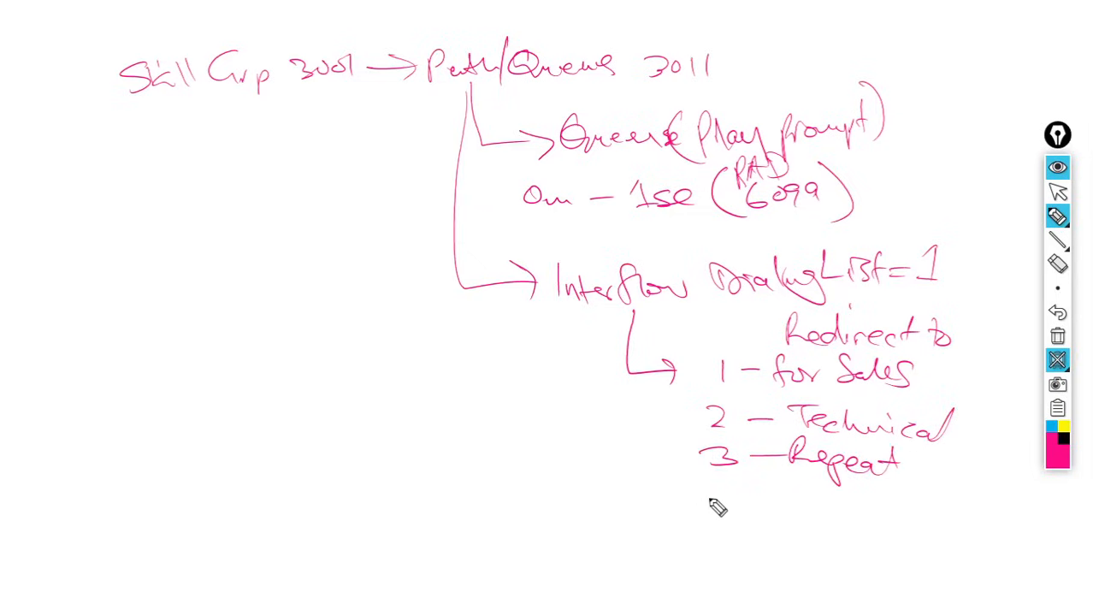
# - Add 'or Hold for the Operator (2001)' beneath the redirect options
pyautogui.moveTo(699, 496)
pyautogui.mouseDown()
pyautogui.moveTo(680, 503)
pyautogui.moveTo(727, 498)
pyautogui.moveTo(767, 521)
pyautogui.moveTo(780, 508)
pyautogui.moveTo(830, 520)
pyautogui.moveTo(952, 512)
pyautogui.moveTo(978, 500)
pyautogui.moveTo(1035, 506)
pyautogui.mouseUp()
pyautogui.moveTo(739, 529)
pyautogui.mouseDown()
pyautogui.moveTo(739, 552)
pyautogui.moveTo(849, 547)
pyautogui.moveTo(847, 561)
pyautogui.mouseUp()
pyautogui.moveTo(761, 556); pyautogui.dragTo(774, 556)
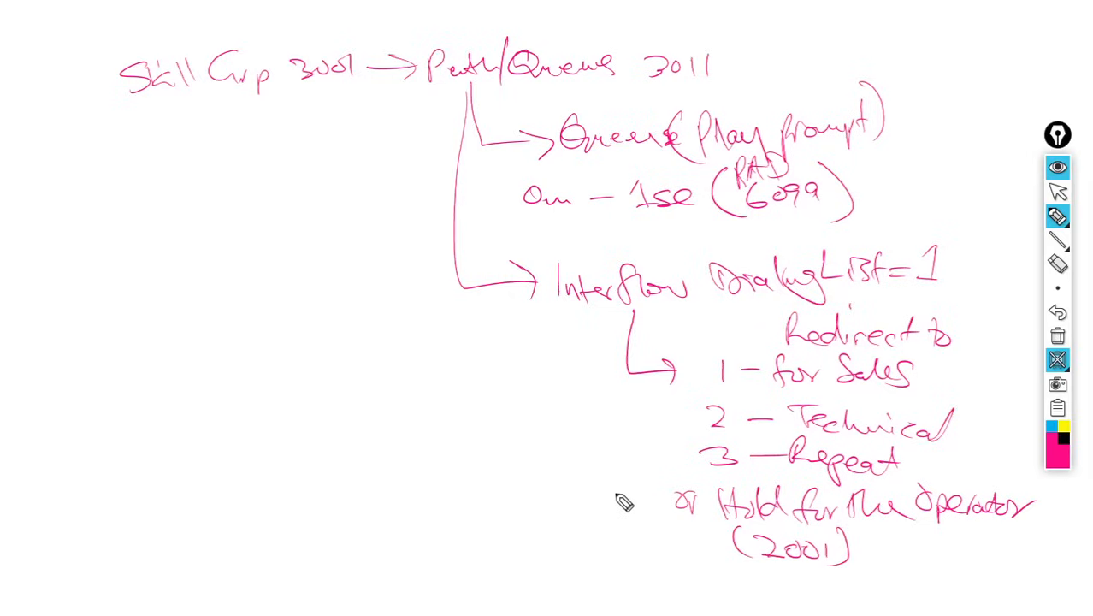
# - Mark the operator line with an asterisk, box 'Interflow Dialing List = 1', then close and clear the blackboard
pyautogui.moveTo(606, 505)
pyautogui.mouseDown()
pyautogui.moveTo(640, 501)
pyautogui.moveTo(623, 514)
pyautogui.moveTo(643, 500)
pyautogui.mouseUp()
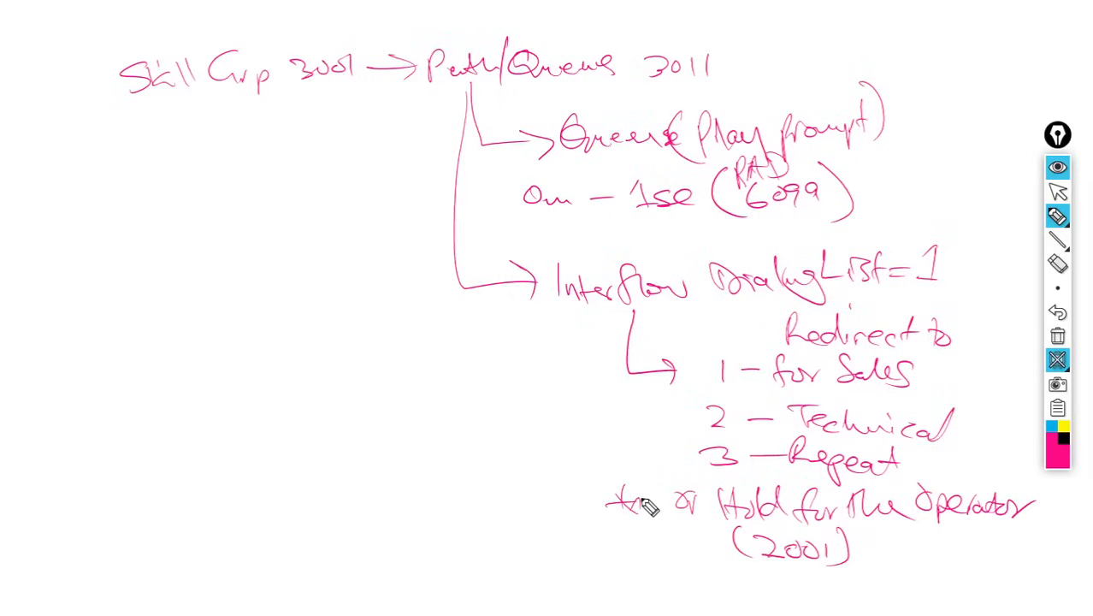
pyautogui.moveTo(562, 255)
pyautogui.mouseDown()
pyautogui.moveTo(548, 315)
pyautogui.moveTo(881, 315)
pyautogui.moveTo(975, 248)
pyautogui.moveTo(564, 233)
pyautogui.mouseUp()
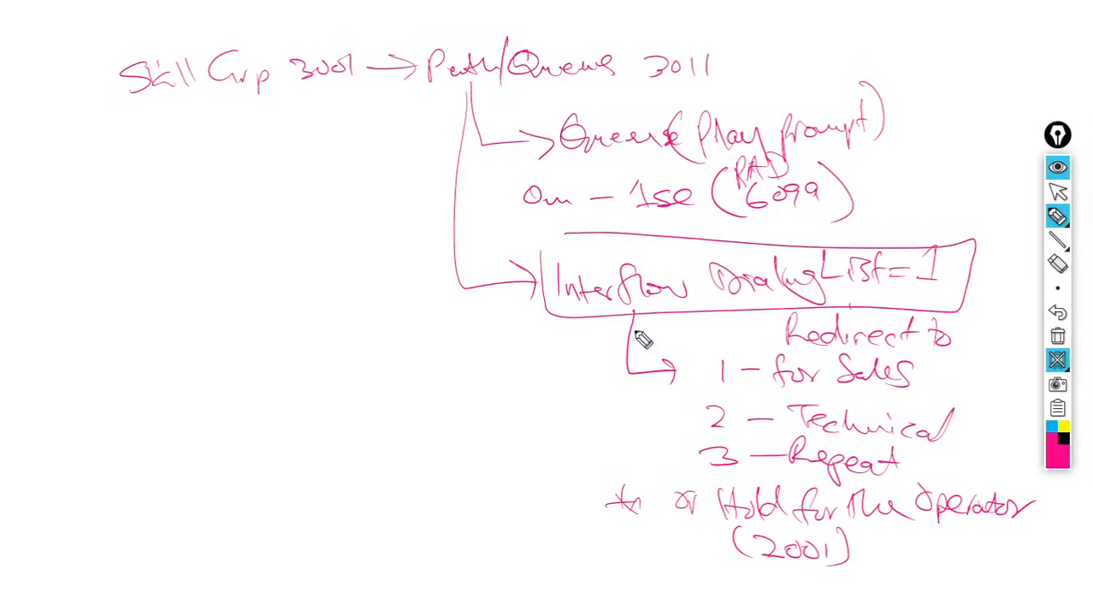
pyautogui.moveTo(636, 492); pyautogui.dragTo(616, 515)
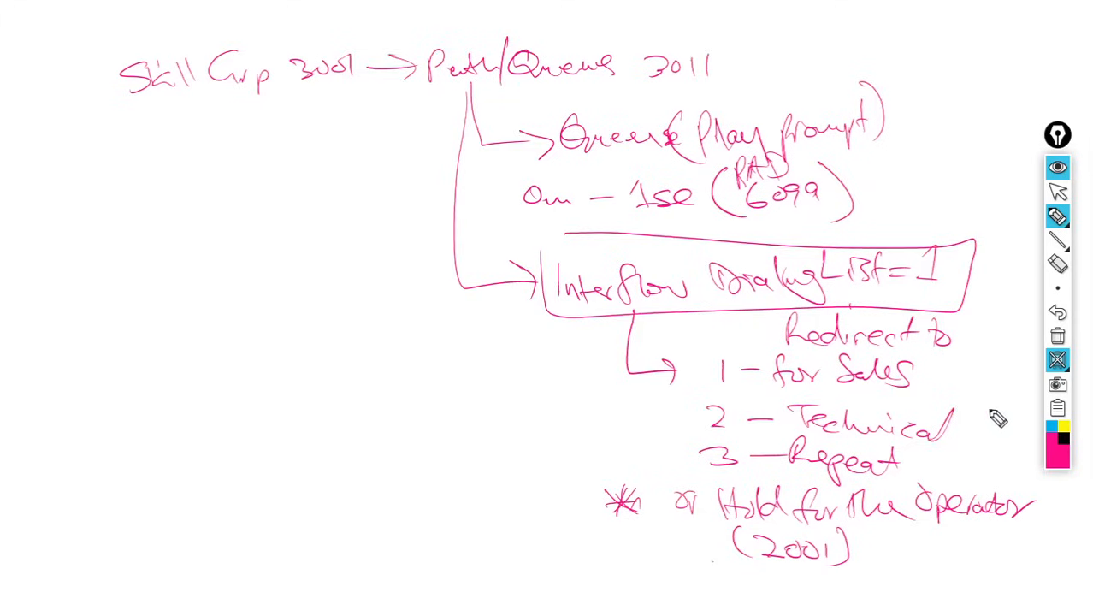
pyautogui.click(1059, 361)
pyautogui.click(1058, 336)
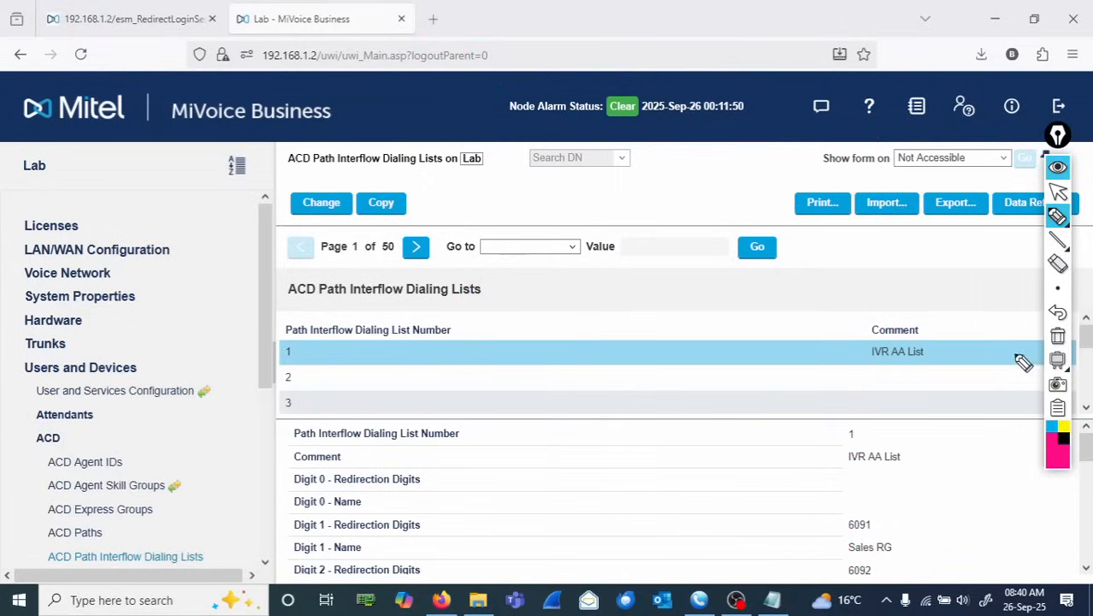
pyautogui.click(1058, 193)
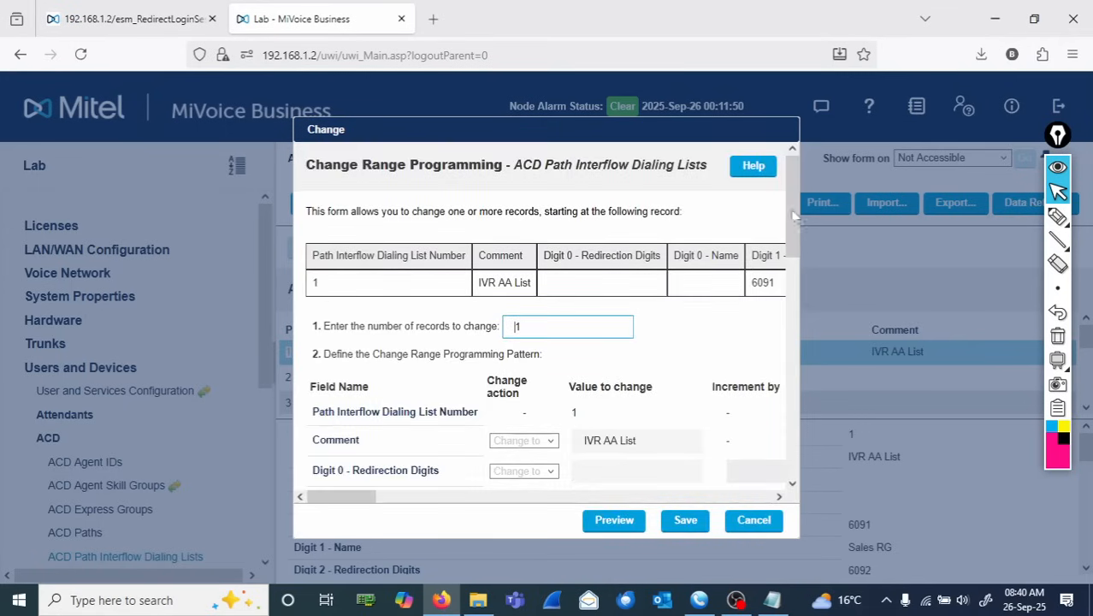
# - Scroll through the interflow list 1 change form's digit fields and cancel it
pyautogui.moveTo(792, 215); pyautogui.dragTo(787, 460)
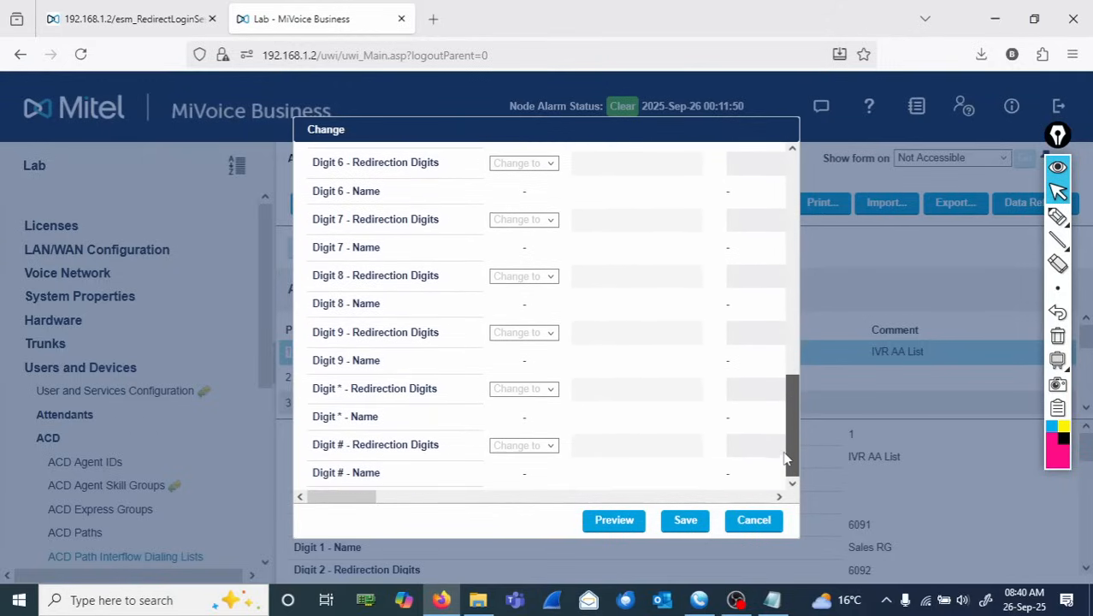
pyautogui.click(749, 523)
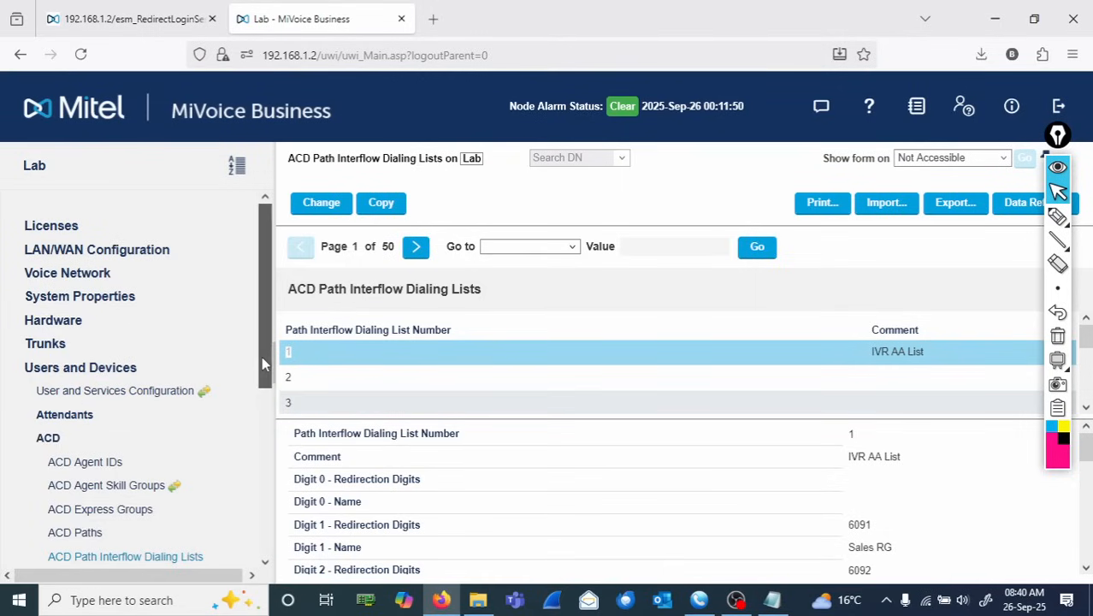
# - Open ACD Paths and start changing the options of path 3011
pyautogui.moveTo(262, 355); pyautogui.dragTo(261, 374)
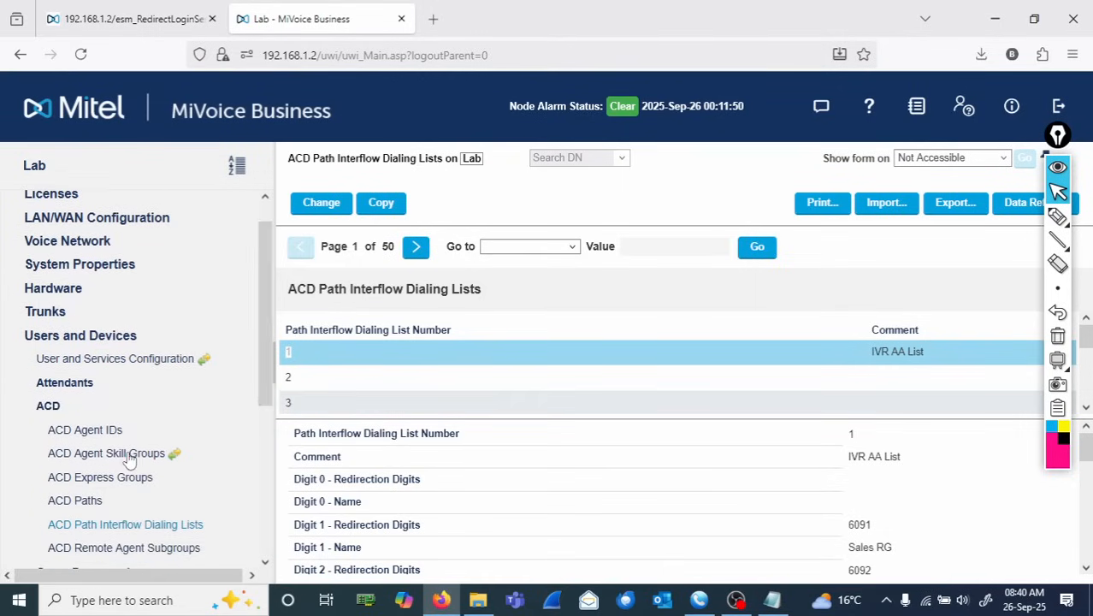
pyautogui.click(79, 500)
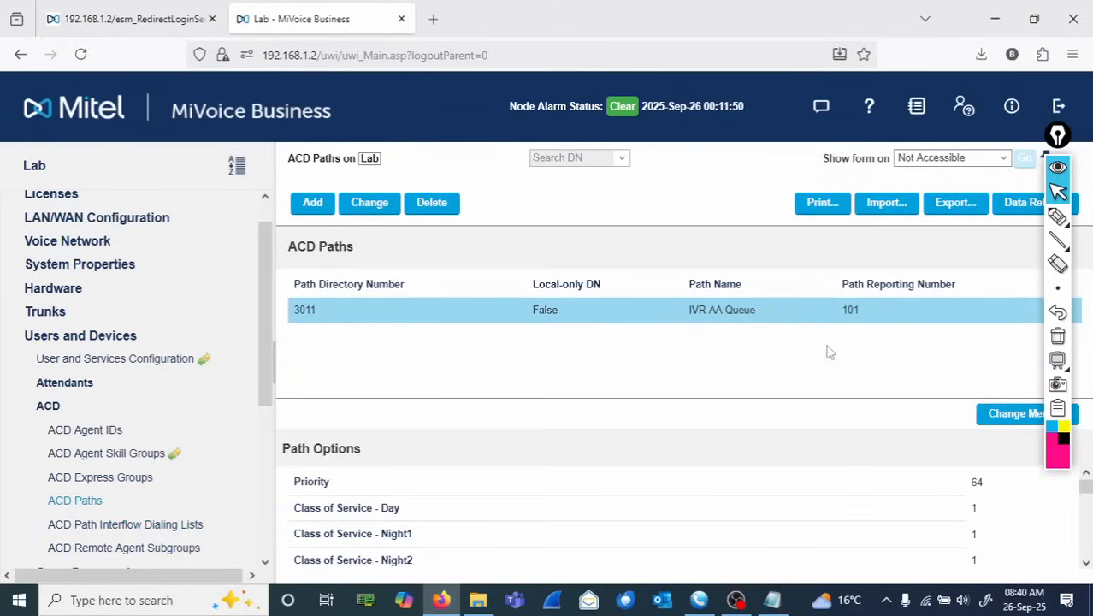
pyautogui.click(999, 421)
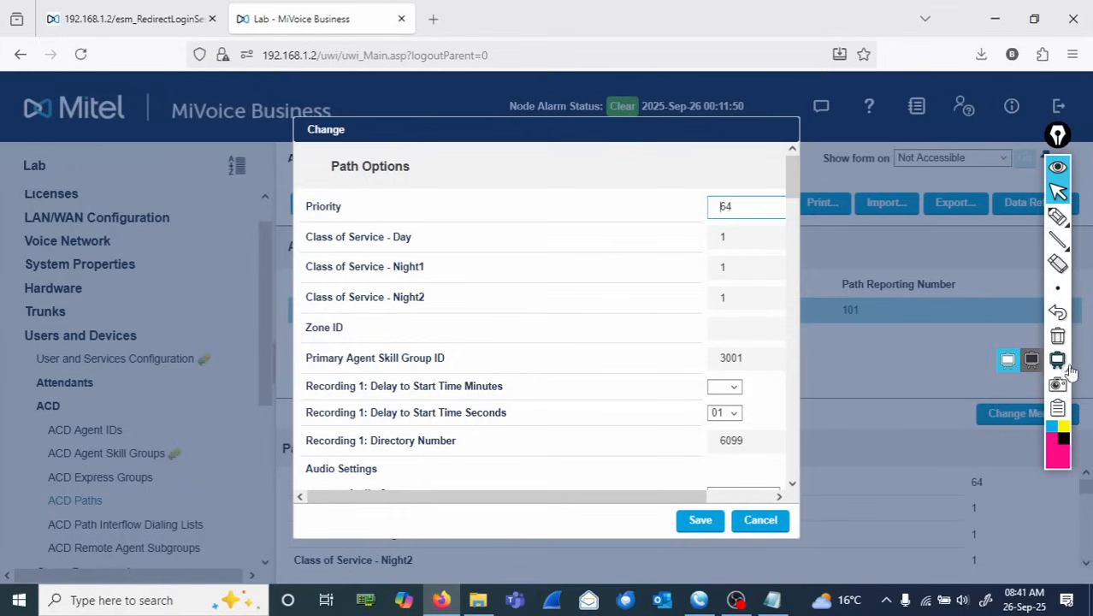
# - Annotate 'Overflow to 2001' on the path options form, then clear the annotation
pyautogui.moveTo(1058, 290)
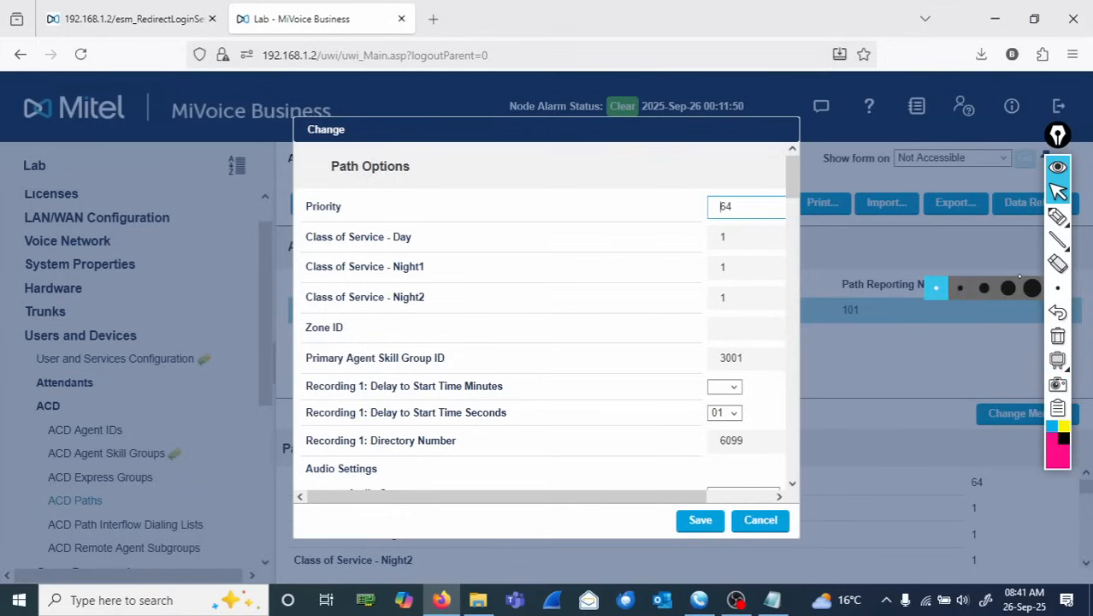
pyautogui.click(1058, 217)
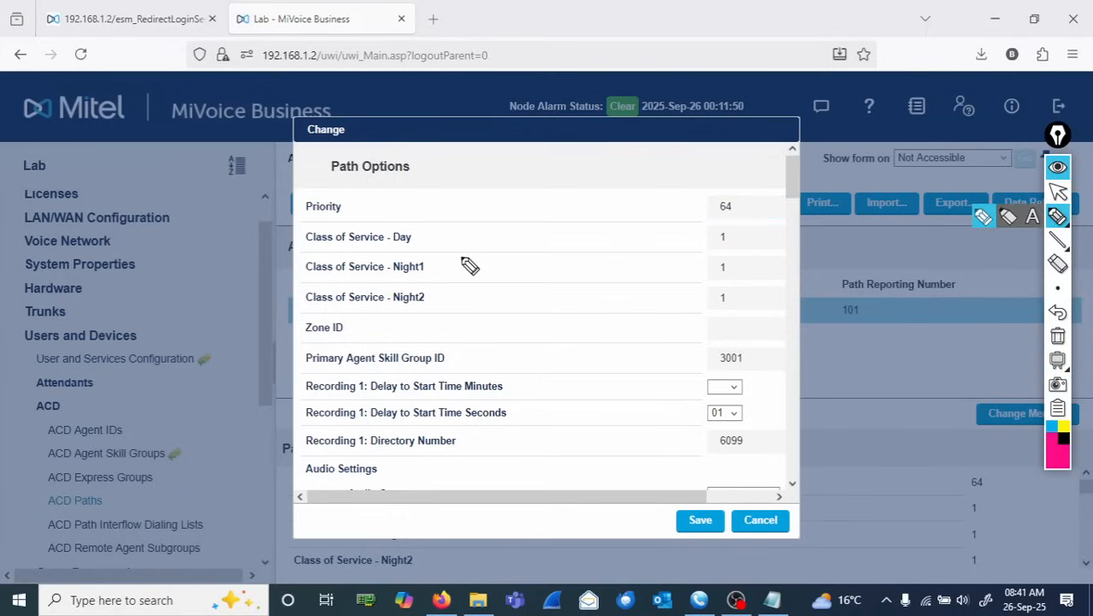
pyautogui.moveTo(470, 266)
pyautogui.mouseDown()
pyautogui.moveTo(459, 281)
pyautogui.moveTo(679, 236)
pyautogui.mouseUp()
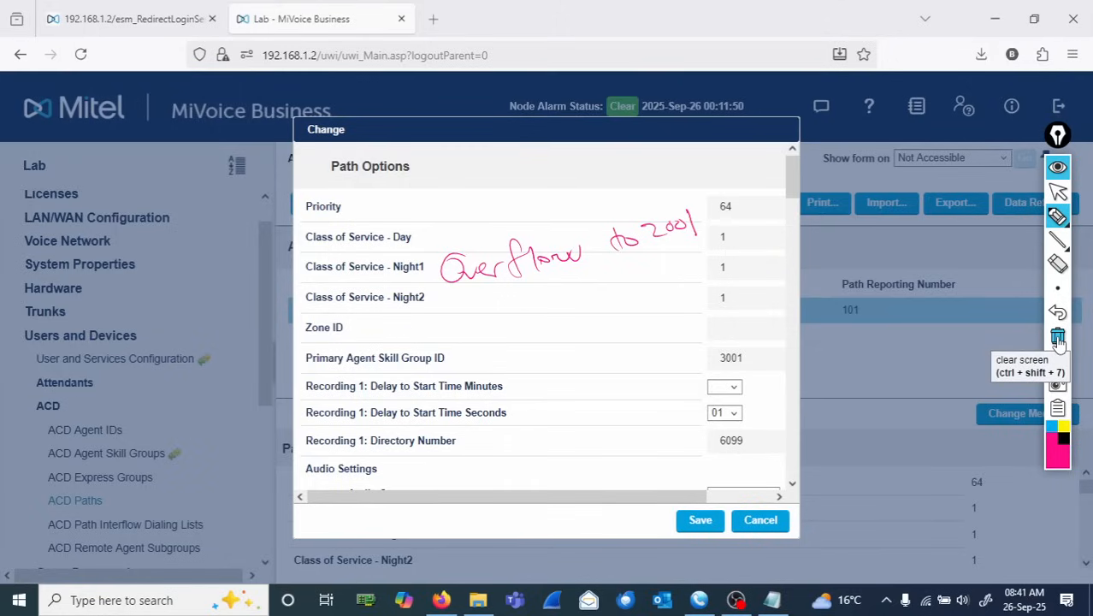
pyautogui.click(1059, 341)
pyautogui.click(1057, 217)
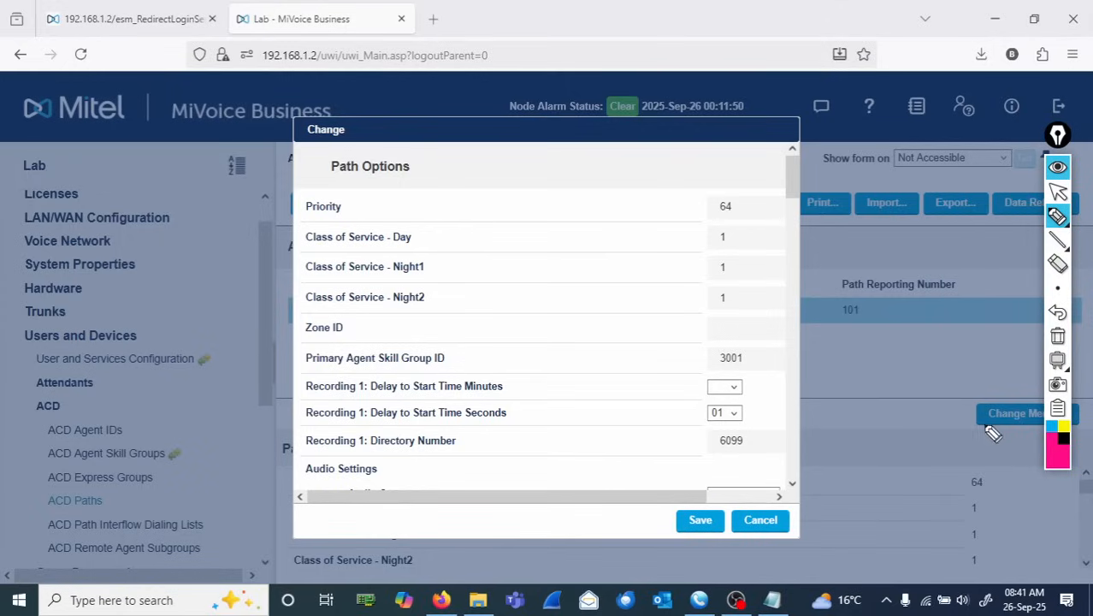
pyautogui.click(1058, 191)
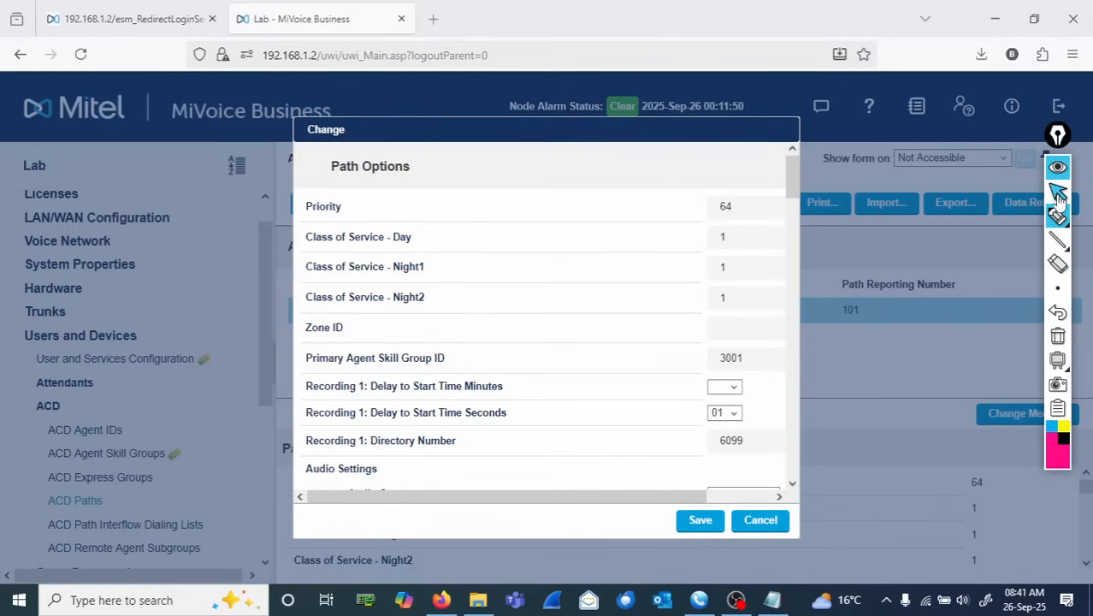
# - Scroll down to the interflow settings of path 3011 and set Interflow Enabled to Yes
pyautogui.click(792, 484)
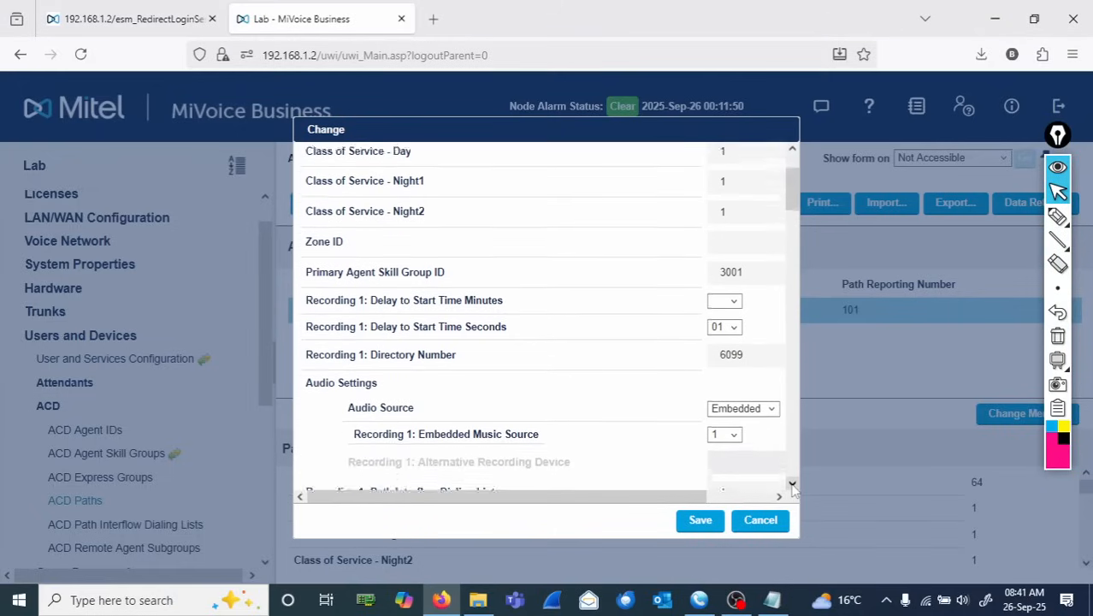
pyautogui.click(792, 484)
pyautogui.click(792, 485)
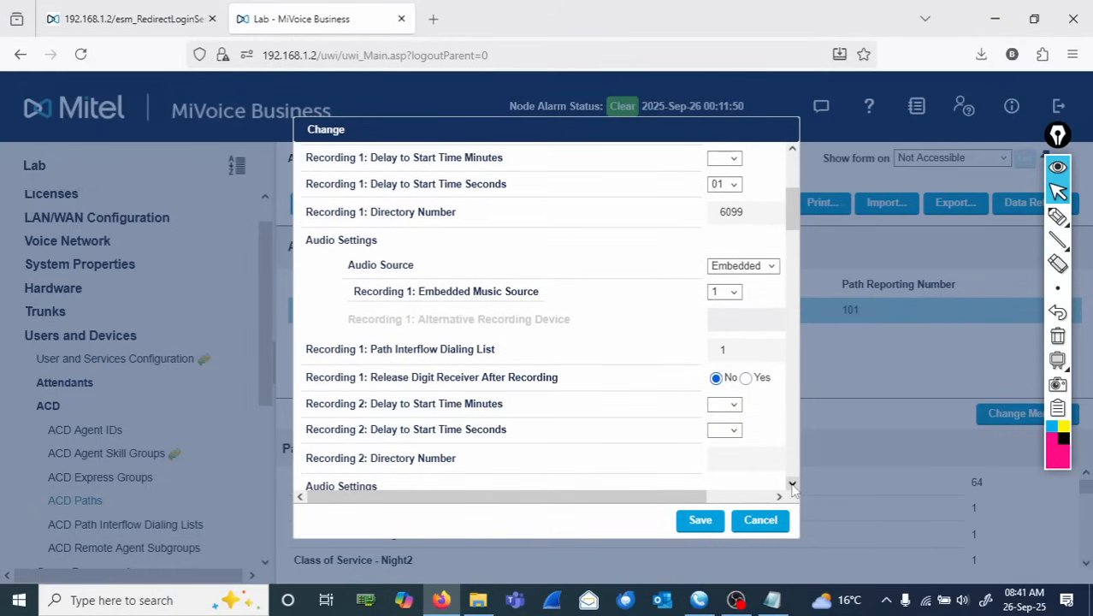
pyautogui.click(792, 484)
pyautogui.click(792, 484)
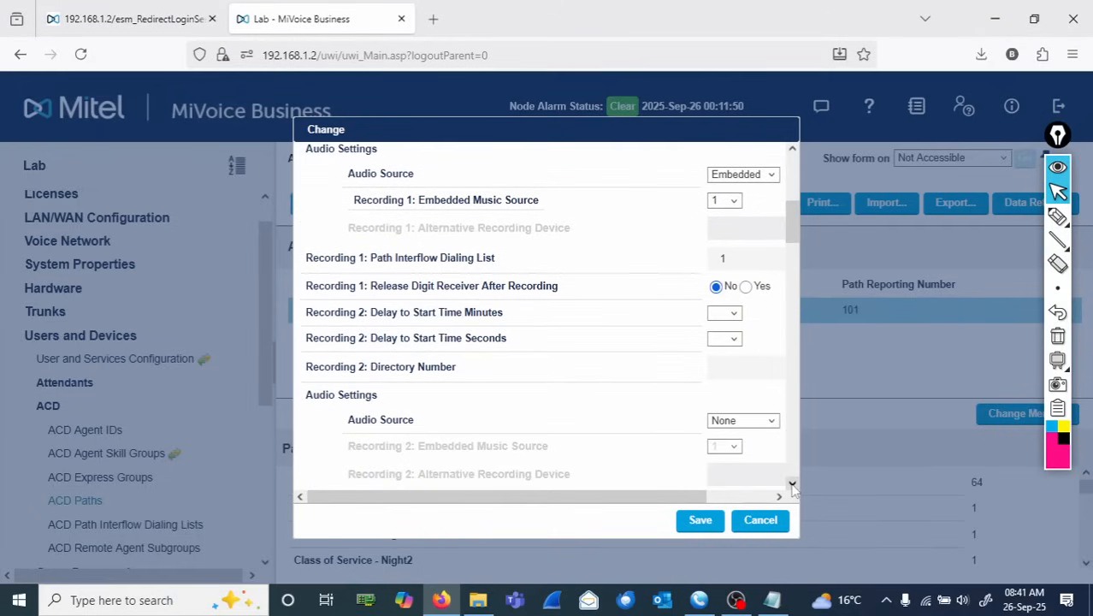
pyautogui.click(792, 484)
pyautogui.click(792, 484)
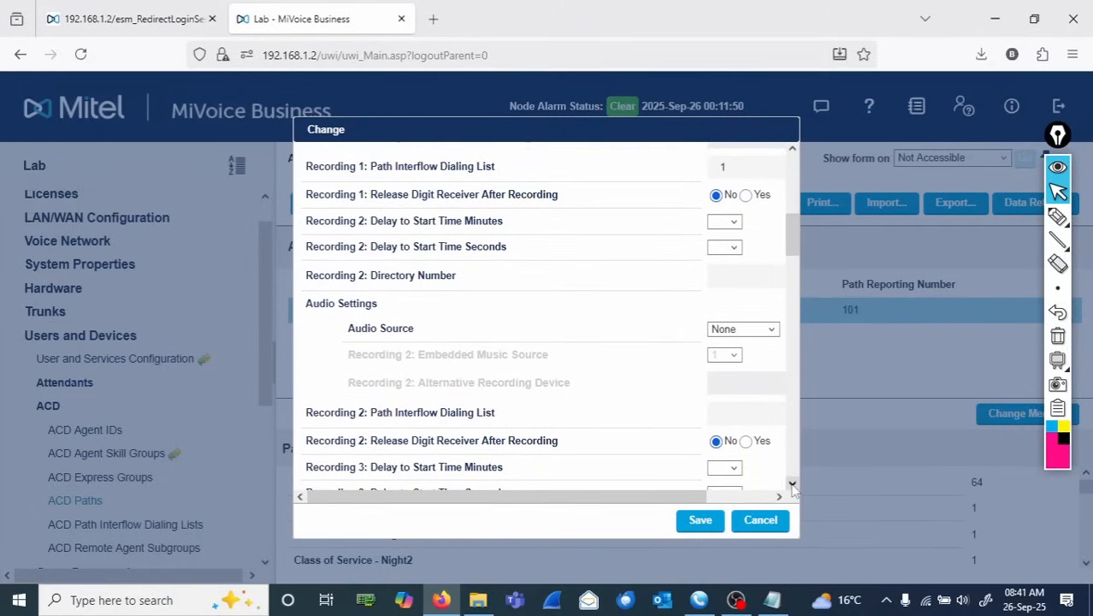
pyautogui.click(792, 484)
pyautogui.click(792, 485)
pyautogui.click(792, 484)
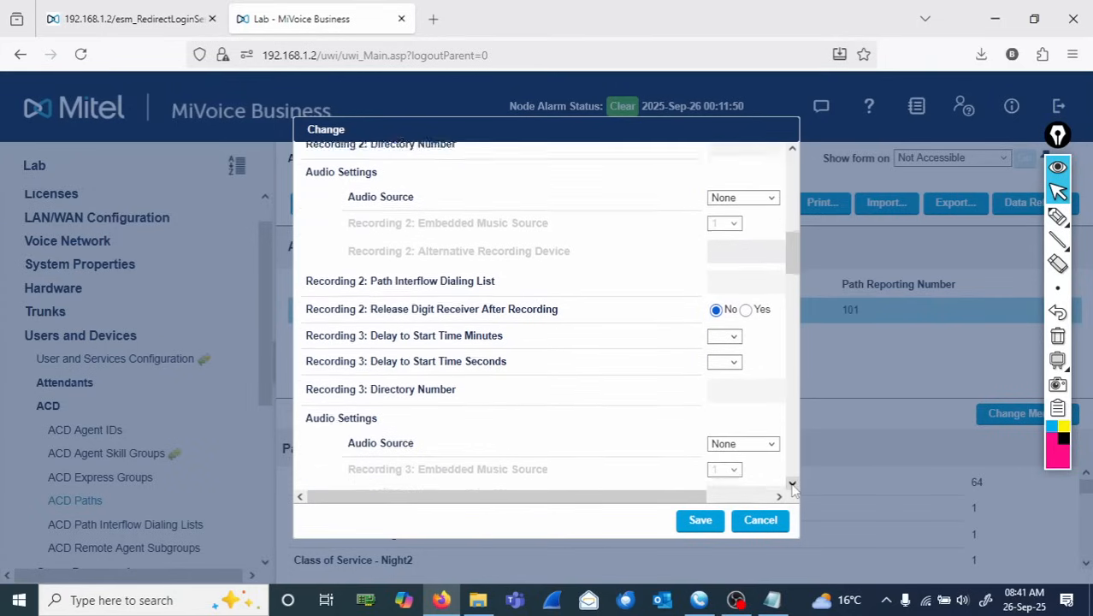
pyautogui.click(792, 484)
pyautogui.click(792, 484)
pyautogui.click(792, 486)
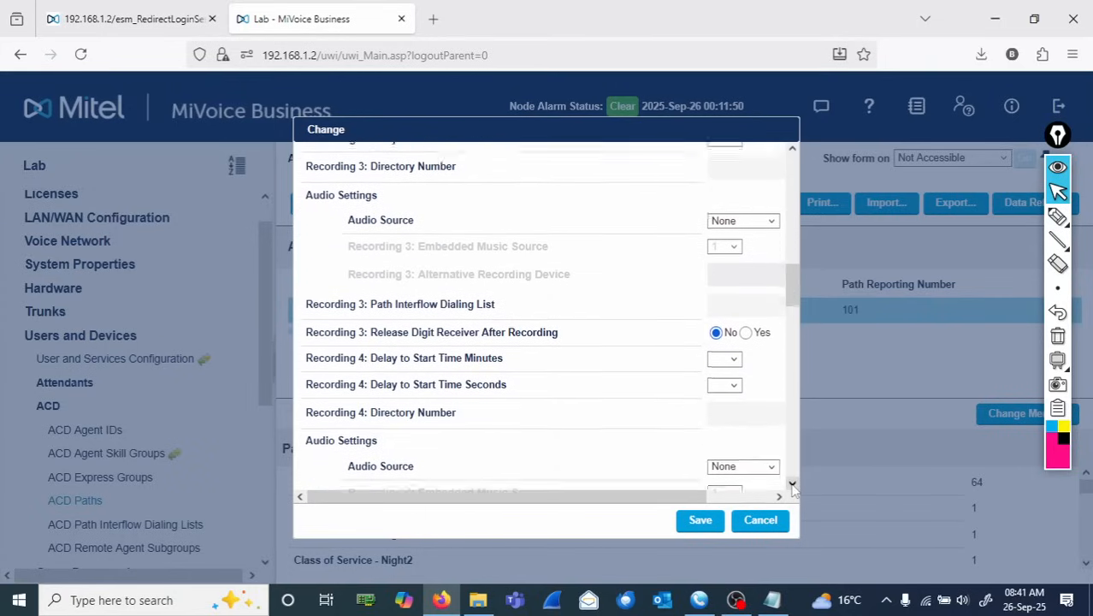
pyautogui.click(792, 486)
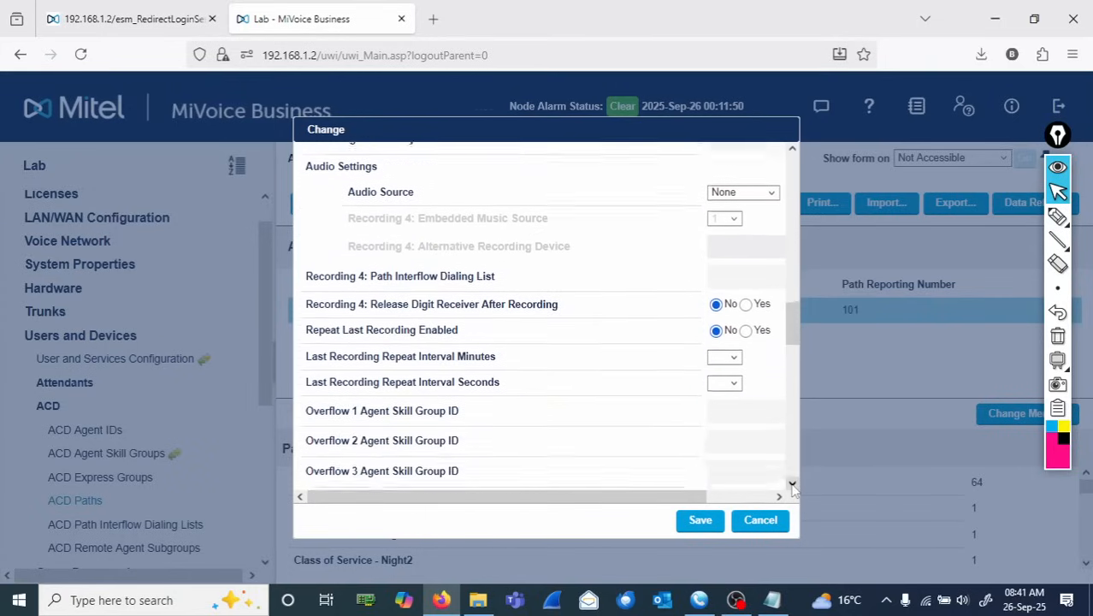
pyautogui.click(792, 486)
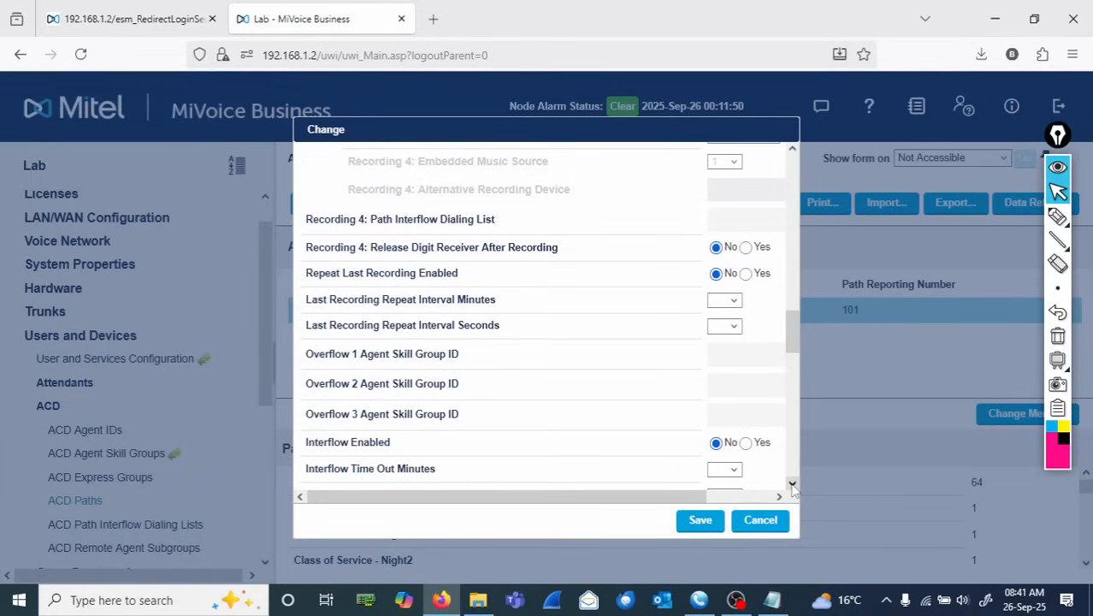
pyautogui.click(792, 486)
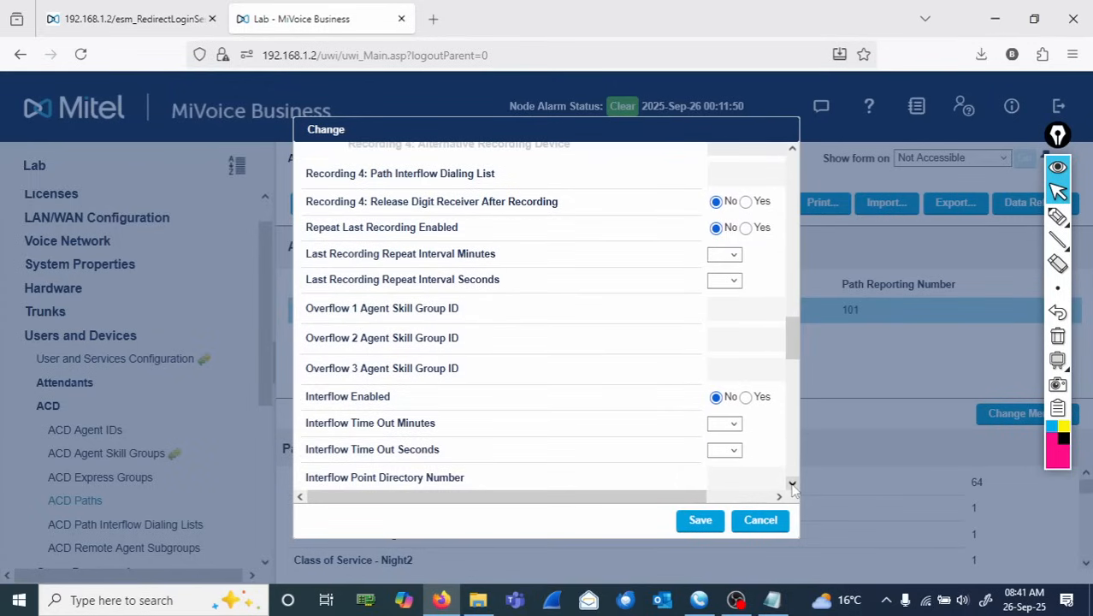
pyautogui.moveTo(381, 402)
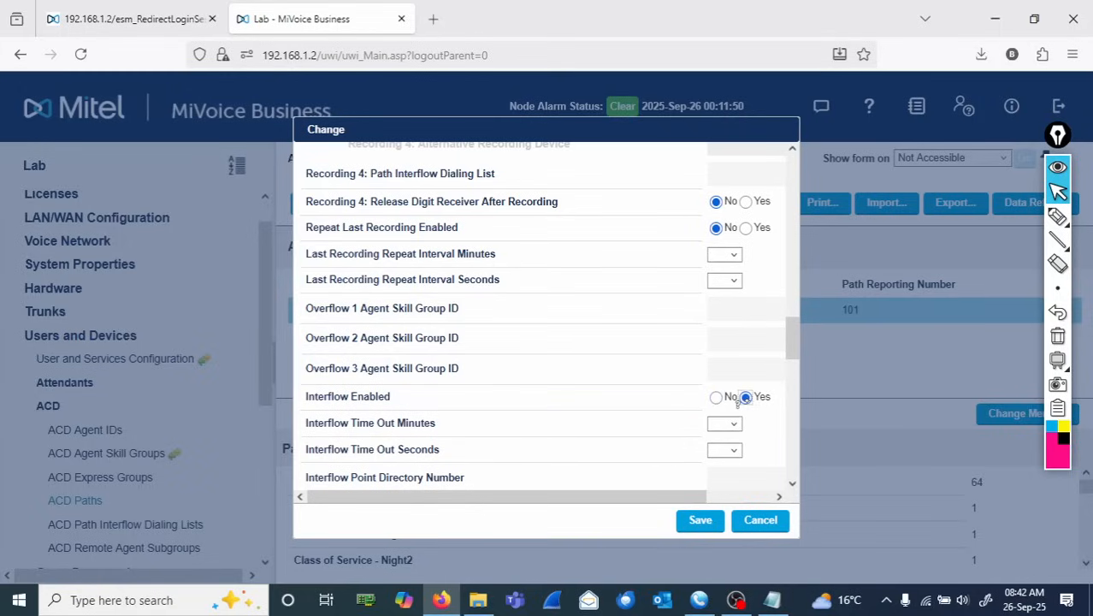
# - Annotate 'Interflow 2001' and '18 sec' on the form and box the interflow settings
pyautogui.click(1058, 216)
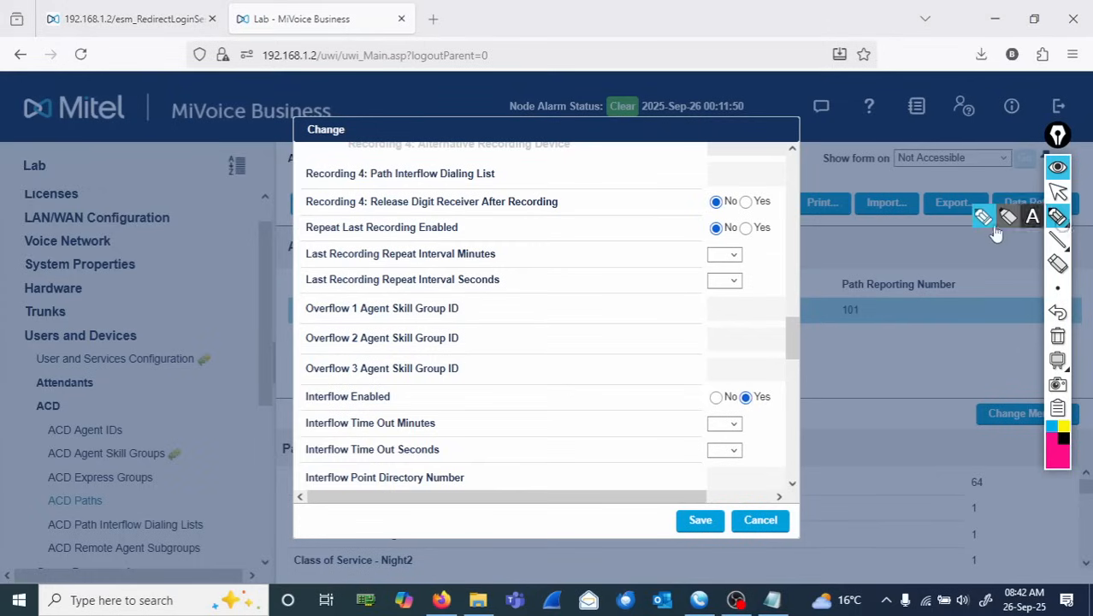
pyautogui.moveTo(476, 342)
pyautogui.mouseDown()
pyautogui.moveTo(495, 364)
pyautogui.moveTo(580, 344)
pyautogui.moveTo(569, 357)
pyautogui.moveTo(603, 355)
pyautogui.moveTo(629, 337)
pyautogui.moveTo(653, 345)
pyautogui.moveTo(710, 322)
pyautogui.moveTo(706, 338)
pyautogui.mouseUp()
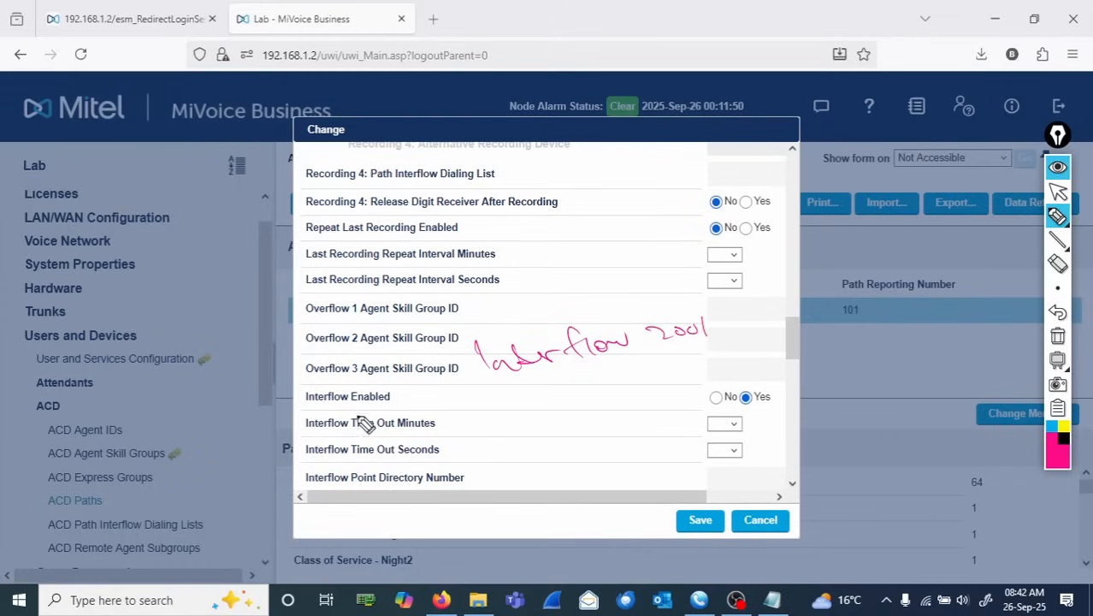
pyautogui.moveTo(305, 397)
pyautogui.mouseDown()
pyautogui.moveTo(782, 383)
pyautogui.moveTo(780, 475)
pyautogui.moveTo(666, 496)
pyautogui.moveTo(452, 495)
pyautogui.moveTo(308, 462)
pyautogui.moveTo(313, 398)
pyautogui.moveTo(337, 486)
pyautogui.mouseUp()
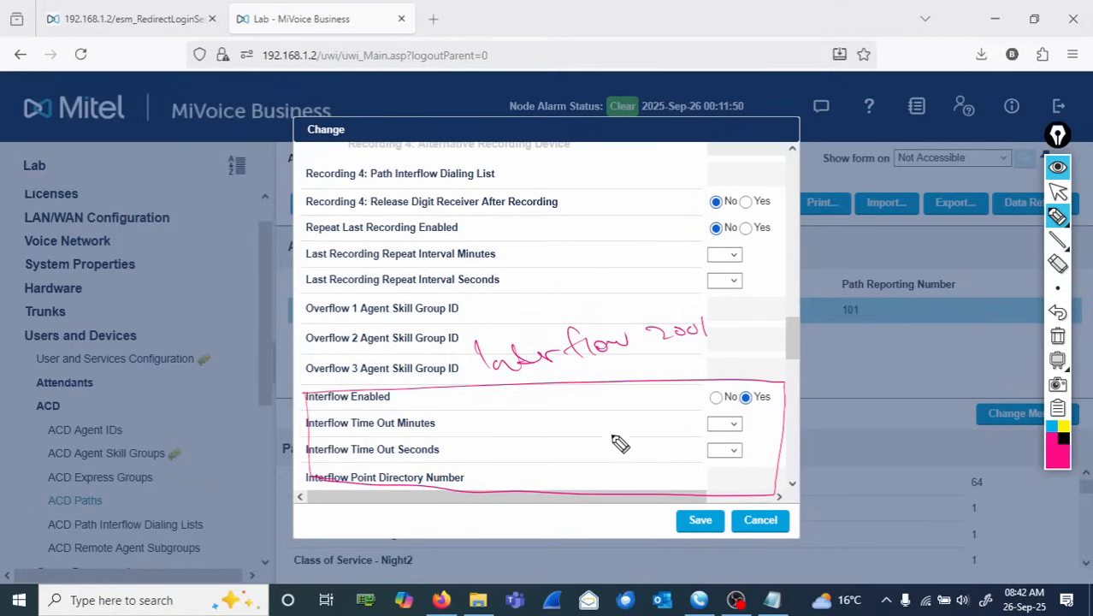
pyautogui.moveTo(537, 251)
pyautogui.mouseDown()
pyautogui.moveTo(539, 271)
pyautogui.moveTo(560, 253)
pyautogui.moveTo(576, 272)
pyautogui.moveTo(623, 266)
pyautogui.mouseUp()
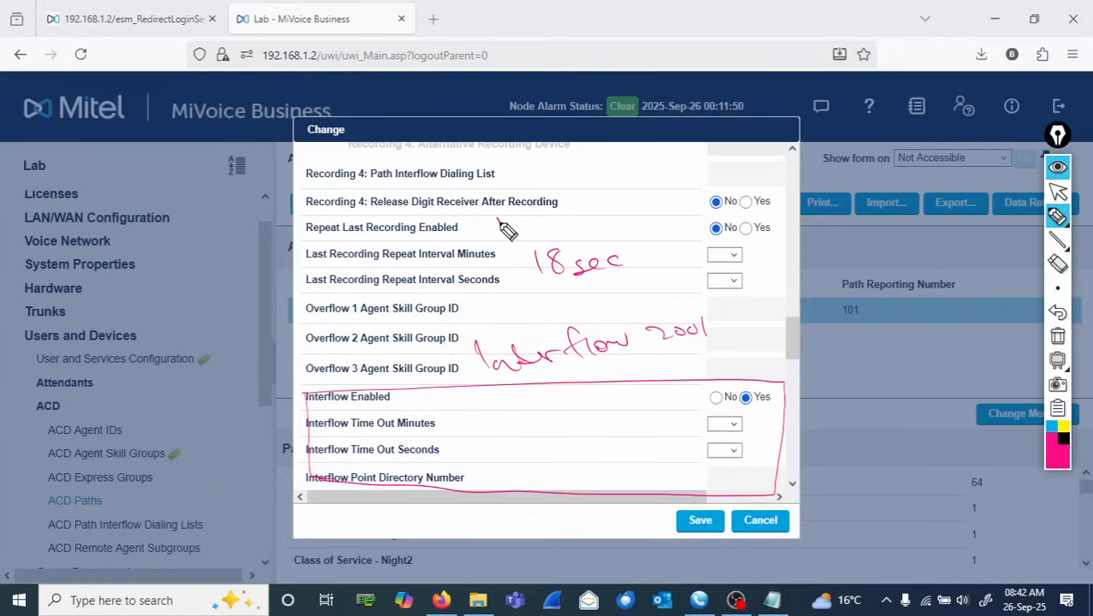
# - Annotate 'Business Open', '0', '20s', '2001' and 'Transfer' beside the interflow fields, then clear all annotations
pyautogui.moveTo(501, 213)
pyautogui.mouseDown()
pyautogui.moveTo(520, 244)
pyautogui.moveTo(586, 210)
pyautogui.moveTo(585, 224)
pyautogui.moveTo(614, 196)
pyautogui.moveTo(635, 224)
pyautogui.moveTo(646, 202)
pyautogui.moveTo(671, 202)
pyautogui.mouseUp()
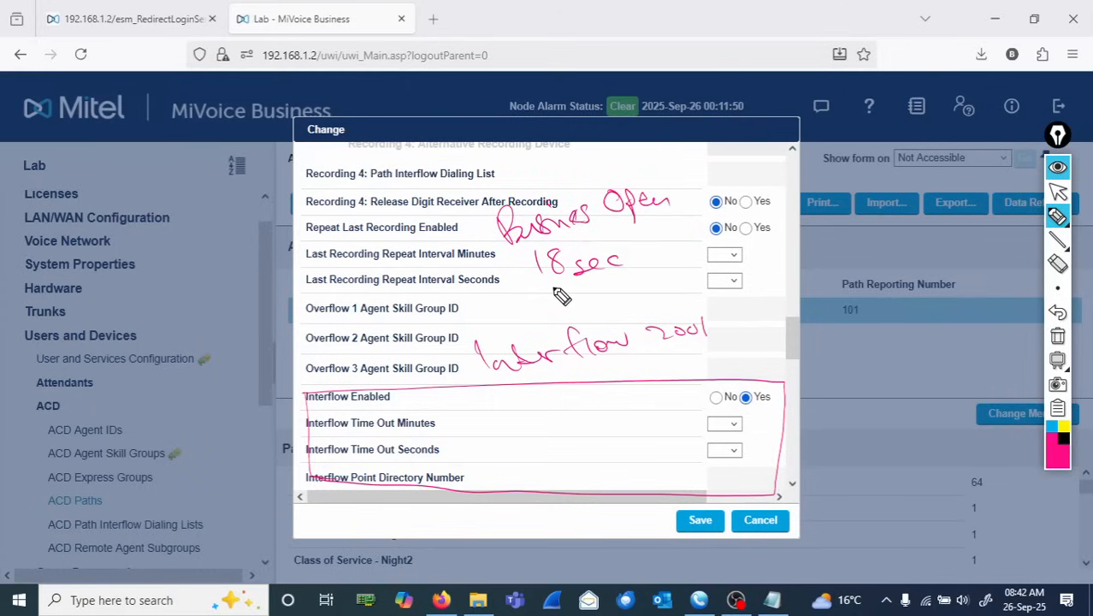
pyautogui.moveTo(544, 292); pyautogui.dragTo(564, 288)
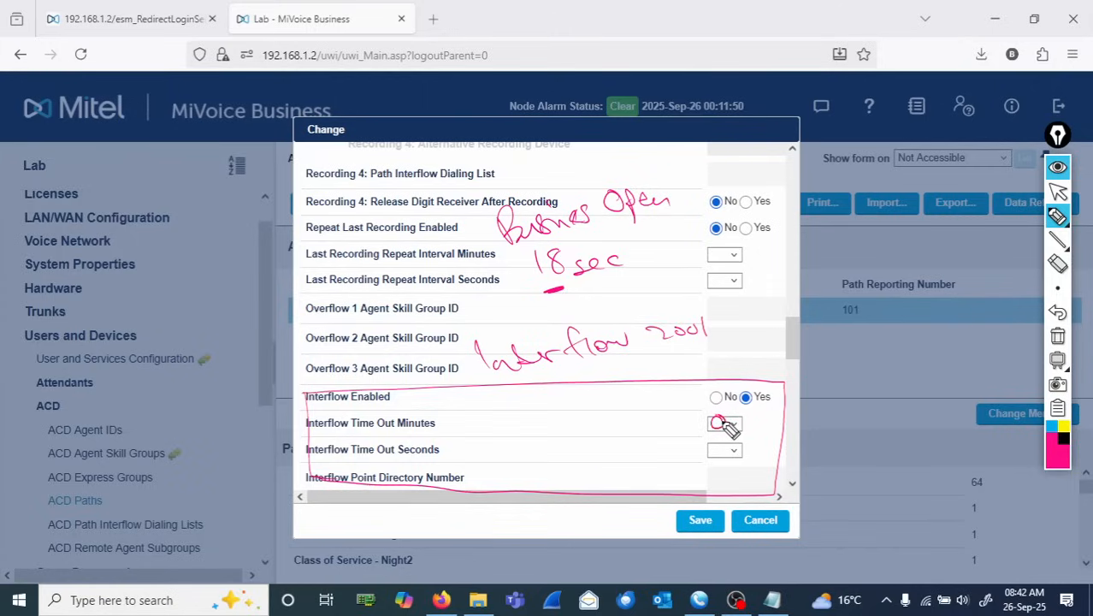
pyautogui.moveTo(723, 421); pyautogui.dragTo(717, 416)
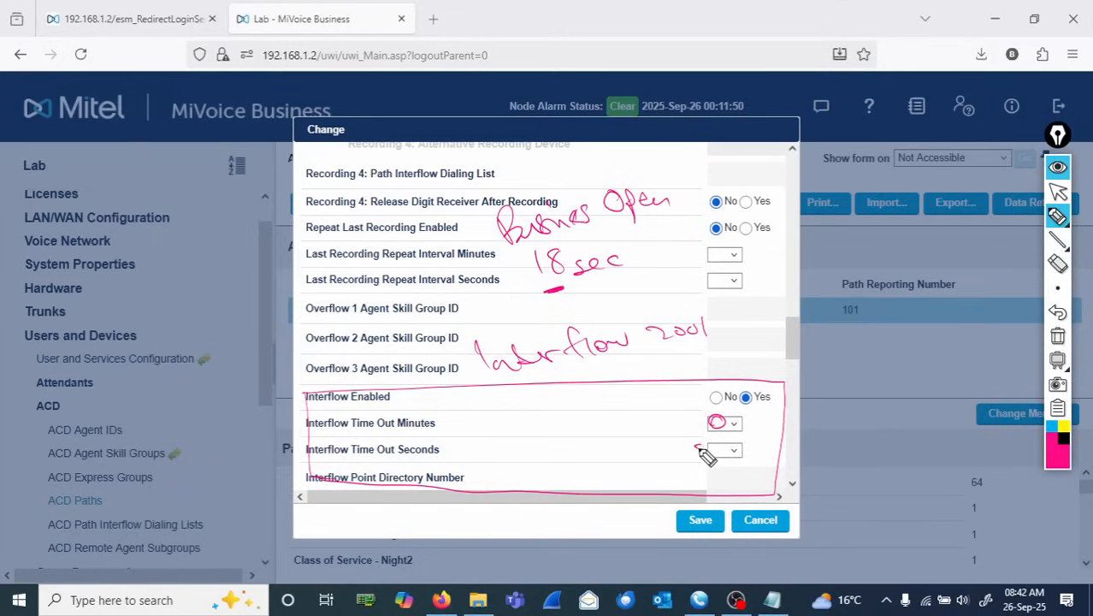
pyautogui.moveTo(696, 447); pyautogui.dragTo(710, 456)
pyautogui.moveTo(717, 445); pyautogui.dragTo(716, 446)
pyautogui.moveTo(660, 473); pyautogui.dragTo(732, 487)
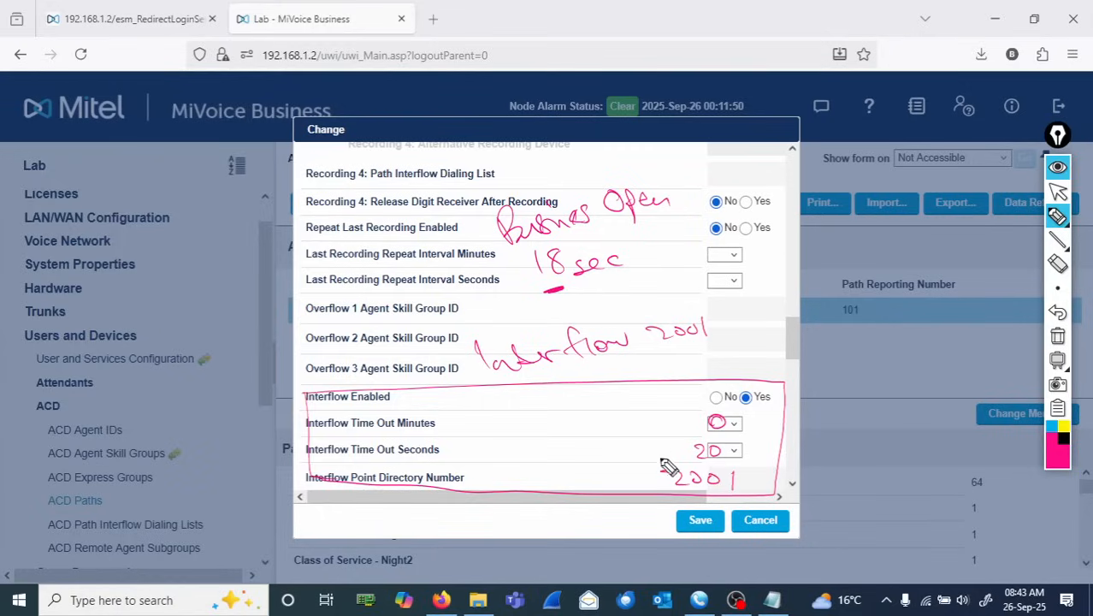
pyautogui.moveTo(596, 459)
pyautogui.mouseDown()
pyautogui.moveTo(635, 484)
pyautogui.moveTo(624, 468)
pyautogui.moveTo(625, 493)
pyautogui.mouseUp()
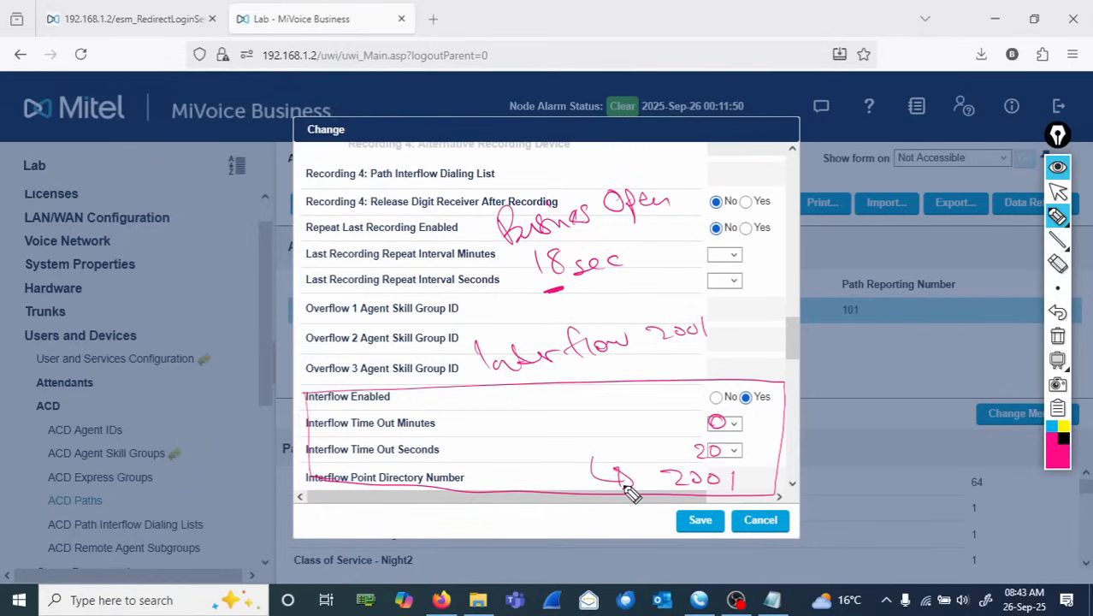
pyautogui.moveTo(506, 427)
pyautogui.mouseDown()
pyautogui.moveTo(547, 439)
pyautogui.moveTo(594, 426)
pyautogui.mouseUp()
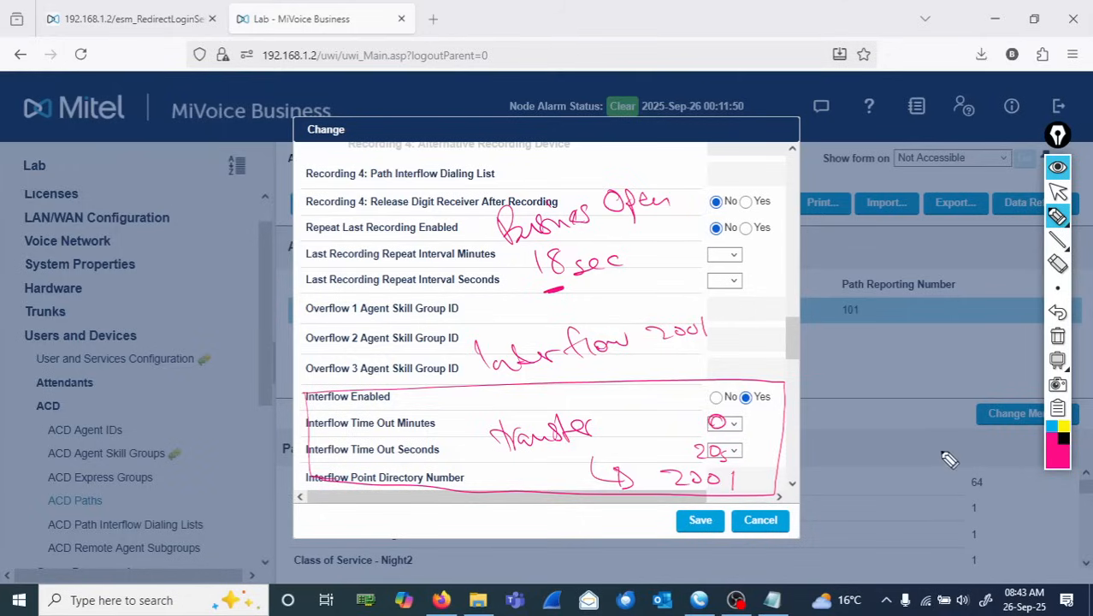
pyautogui.click(1058, 337)
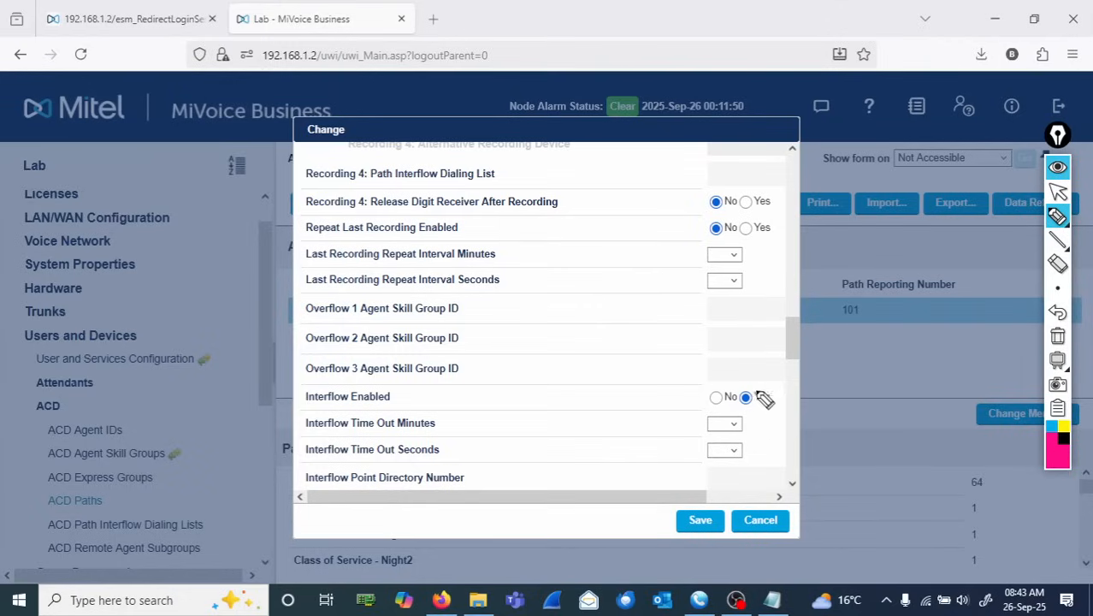
pyautogui.click(1058, 193)
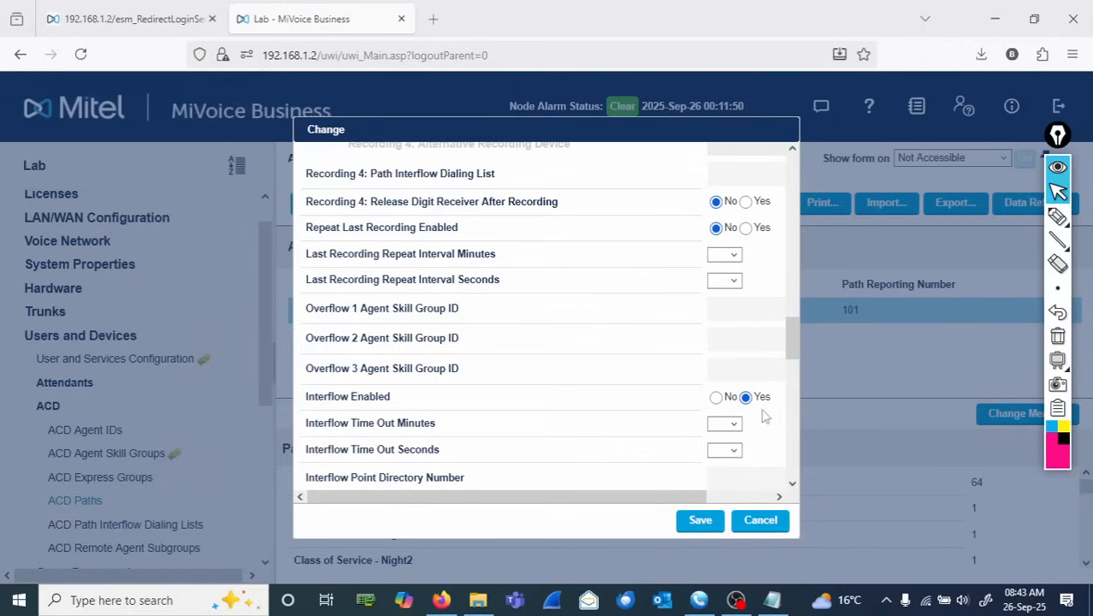
# - Set the interflow timeout to 0 minutes 20 seconds and the Interflow Point Directory Number to 2001
pyautogui.click(734, 425)
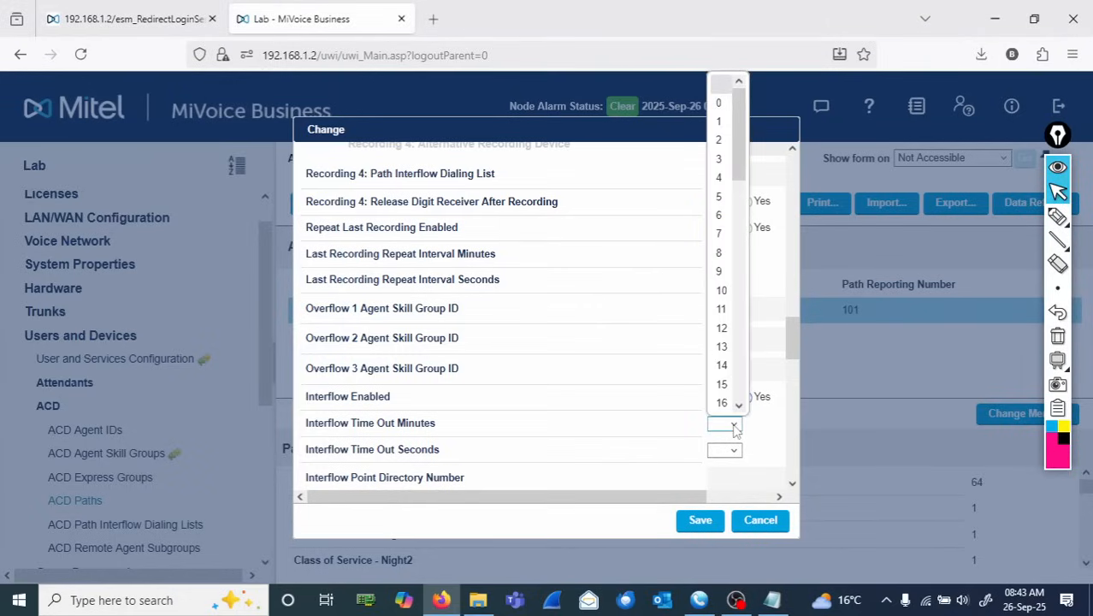
pyautogui.click(718, 102)
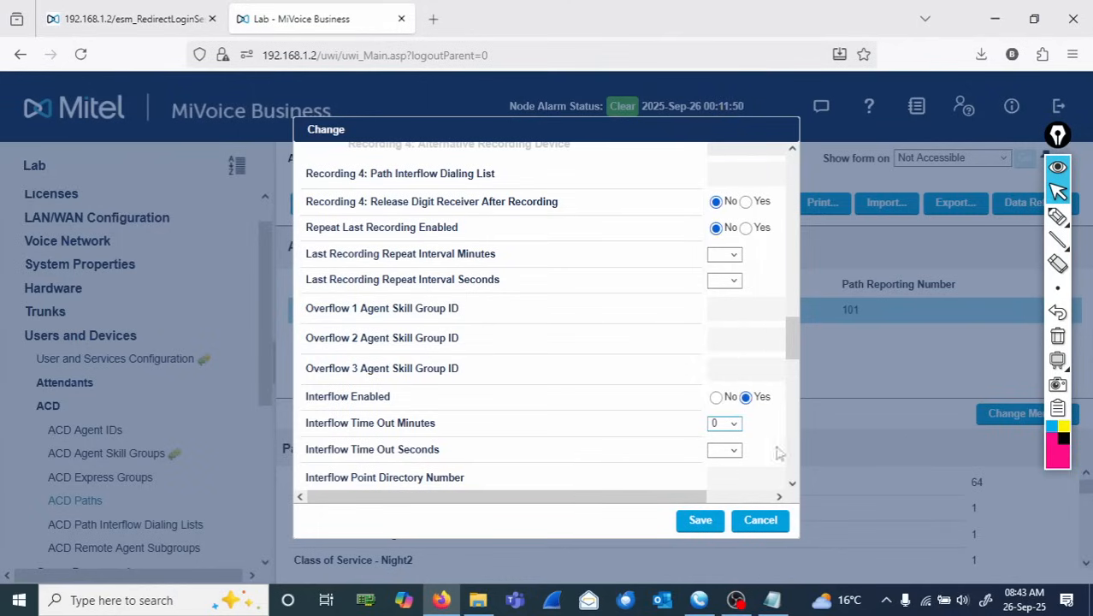
pyautogui.click(734, 450)
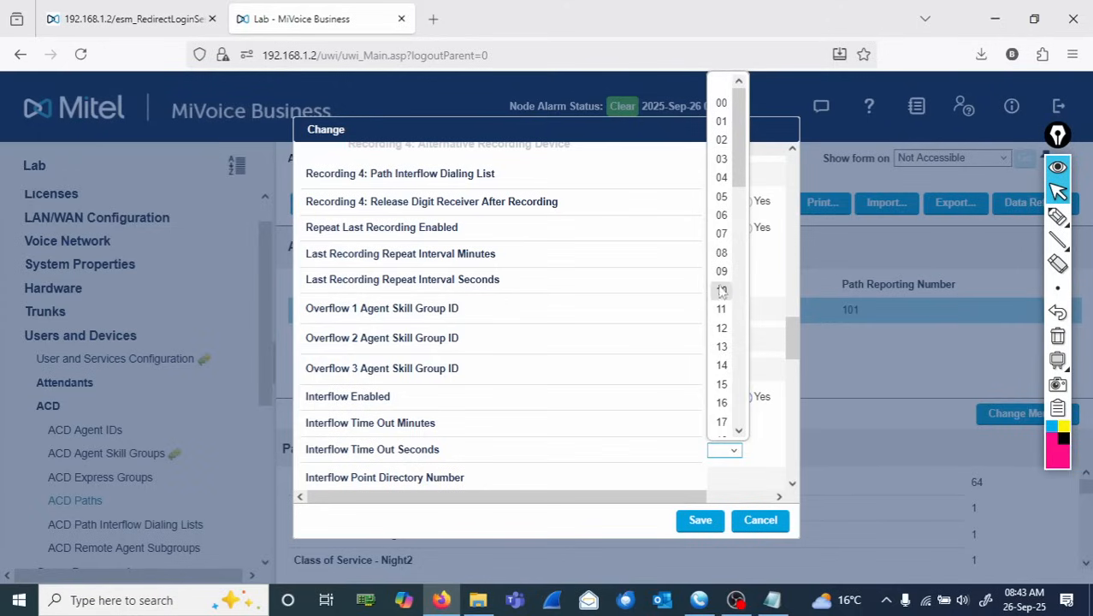
pyautogui.click(740, 430)
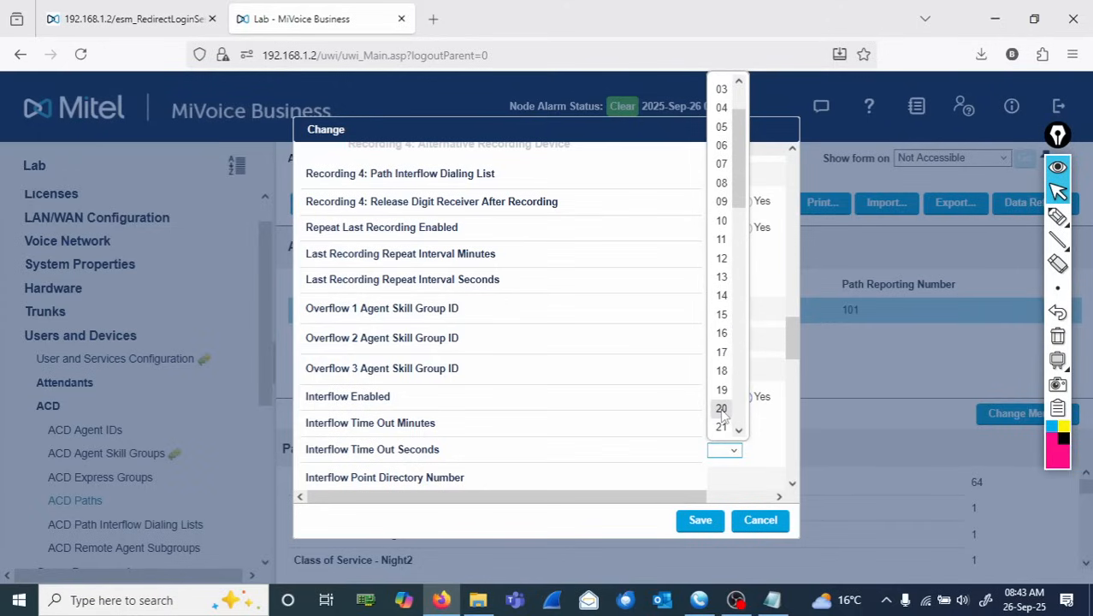
pyautogui.click(721, 410)
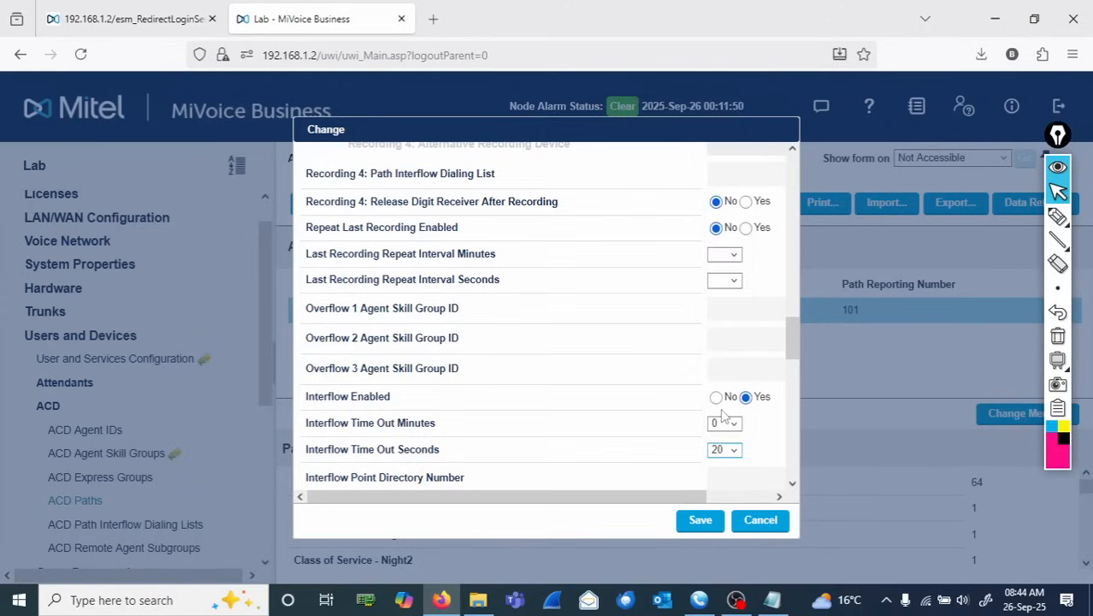
pyautogui.click(723, 479)
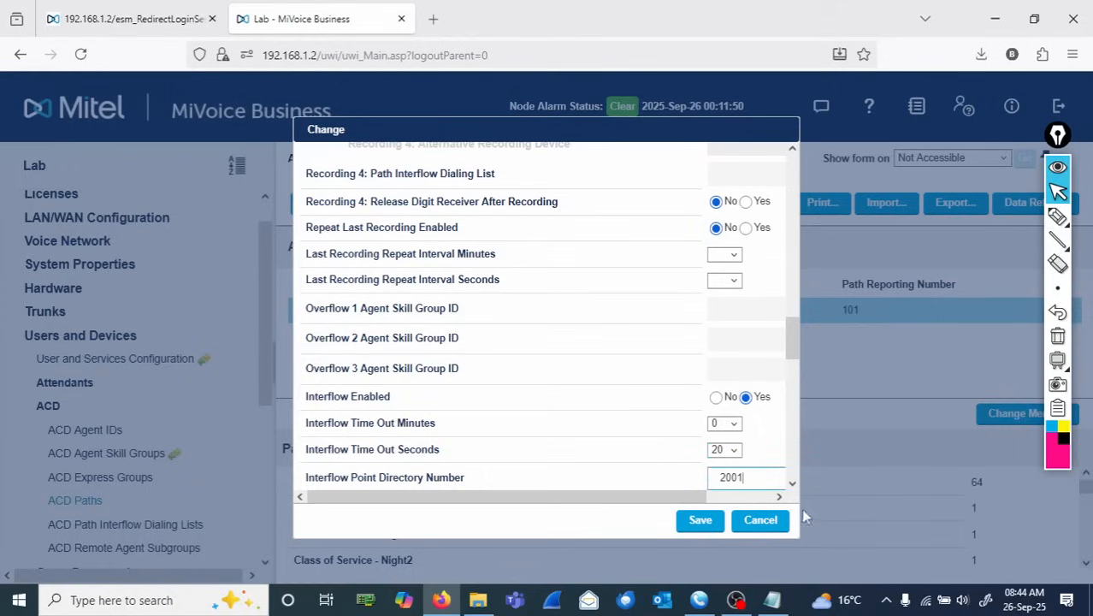
# - Review the remaining overflow timer options of the path and save the changes to path 3011
pyautogui.click(792, 484)
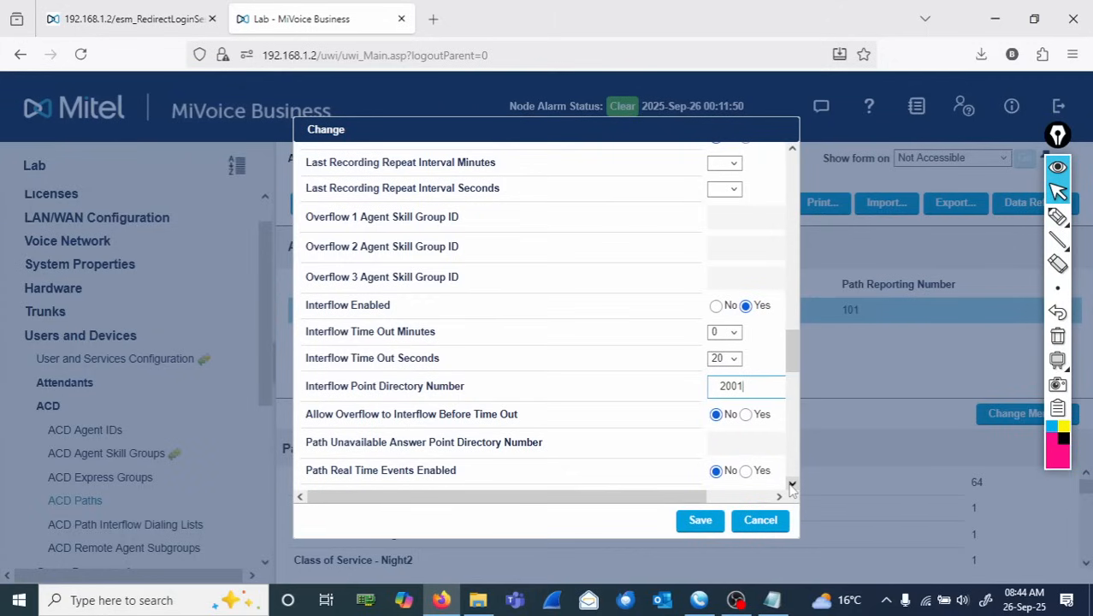
pyautogui.click(791, 484)
pyautogui.click(791, 484)
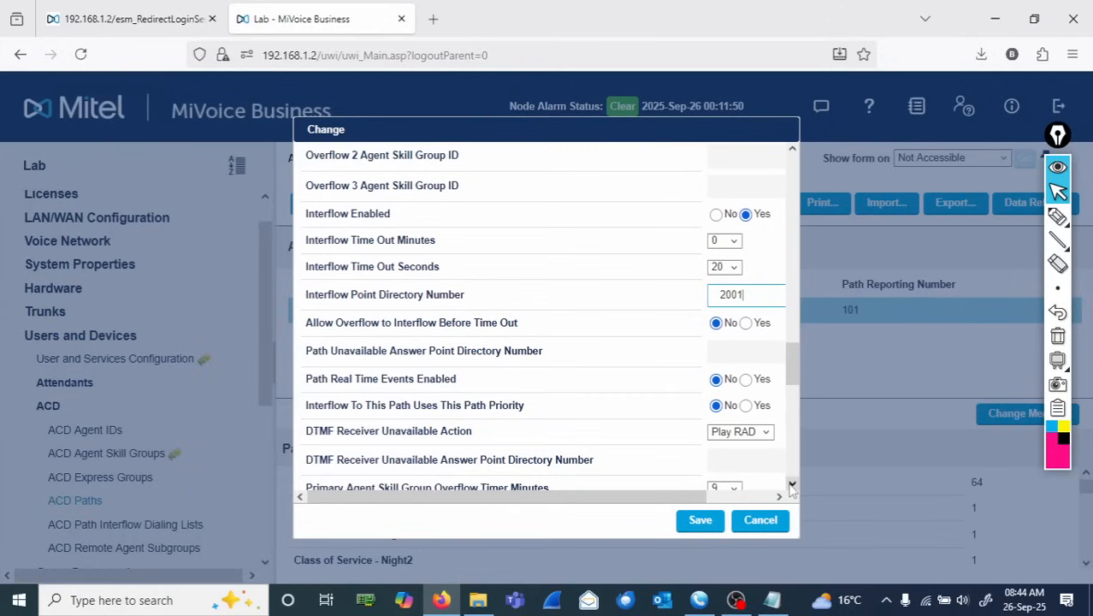
pyautogui.click(791, 484)
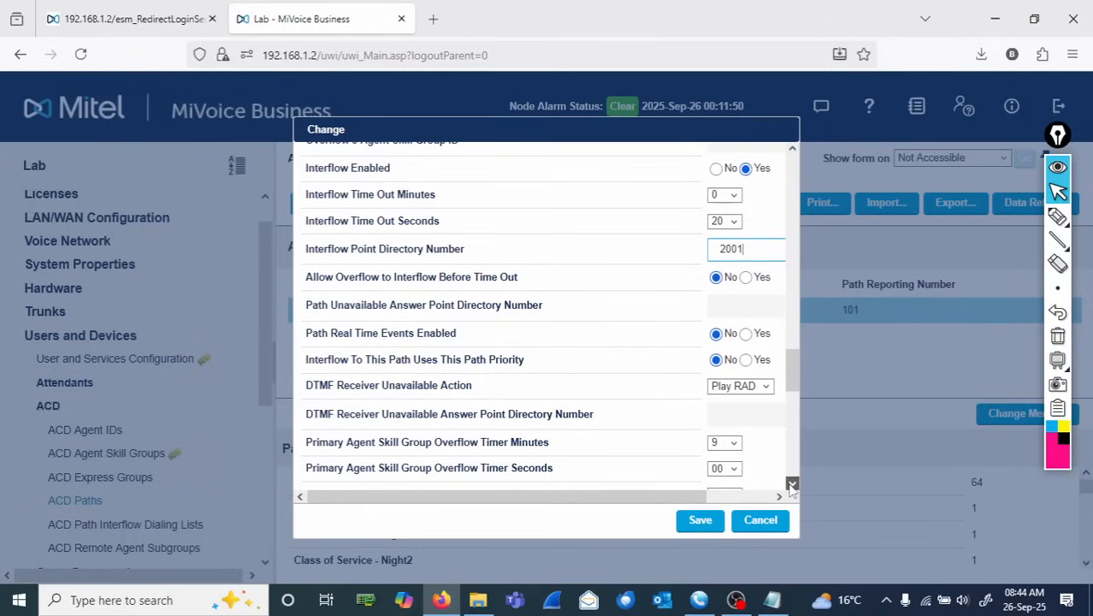
pyautogui.click(791, 484)
pyautogui.click(791, 484)
pyautogui.click(791, 484)
pyautogui.click(791, 484)
pyautogui.click(791, 484)
pyautogui.click(791, 484)
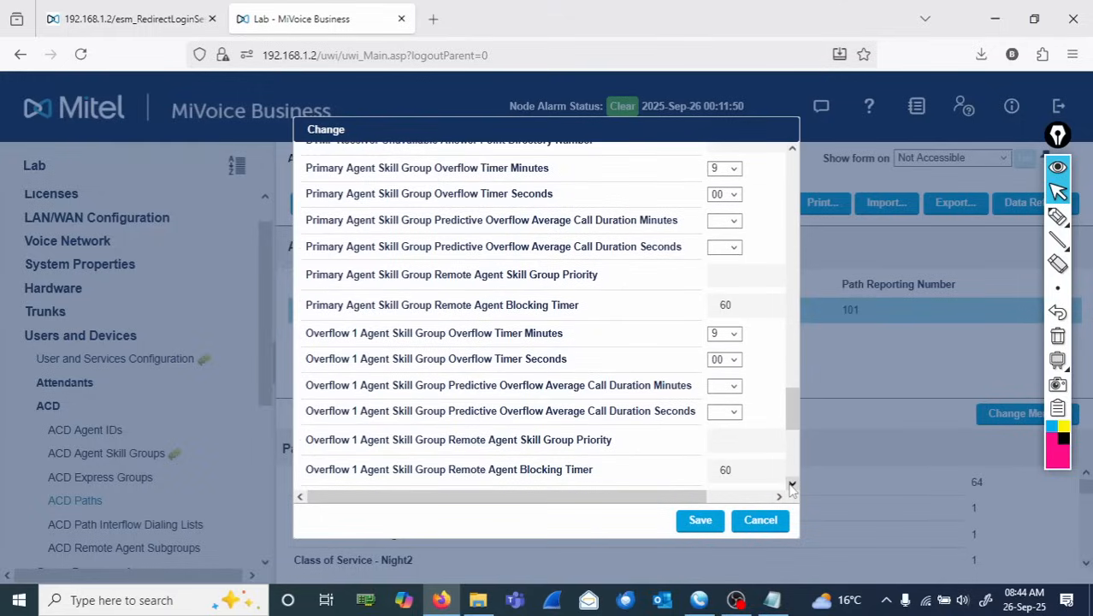
pyautogui.click(791, 484)
pyautogui.click(791, 484)
pyautogui.click(792, 484)
pyautogui.click(791, 485)
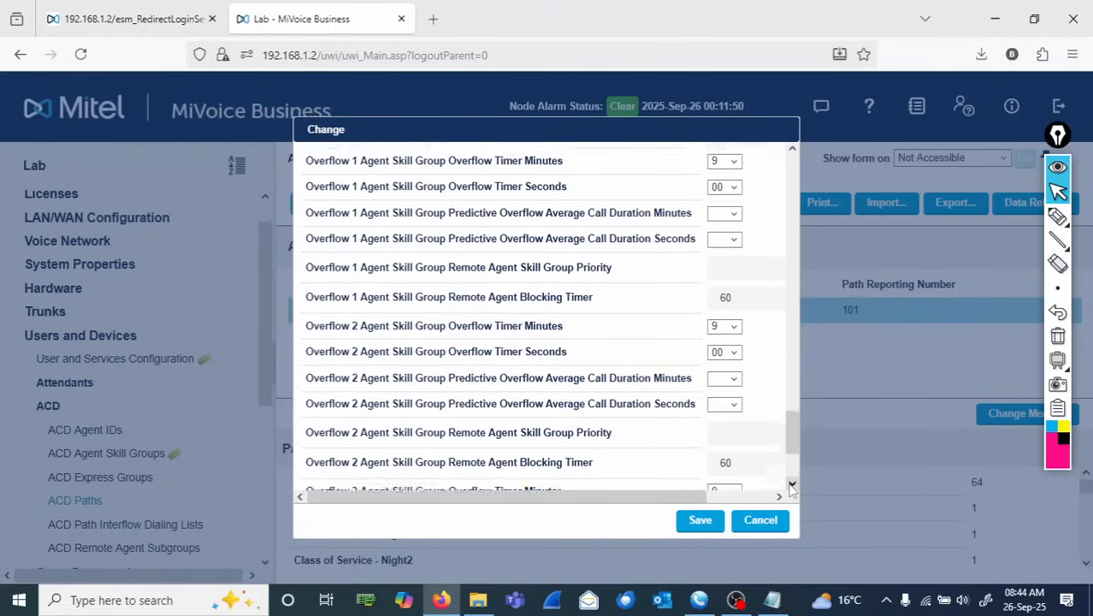
pyautogui.click(791, 484)
pyautogui.click(791, 484)
pyautogui.click(791, 484)
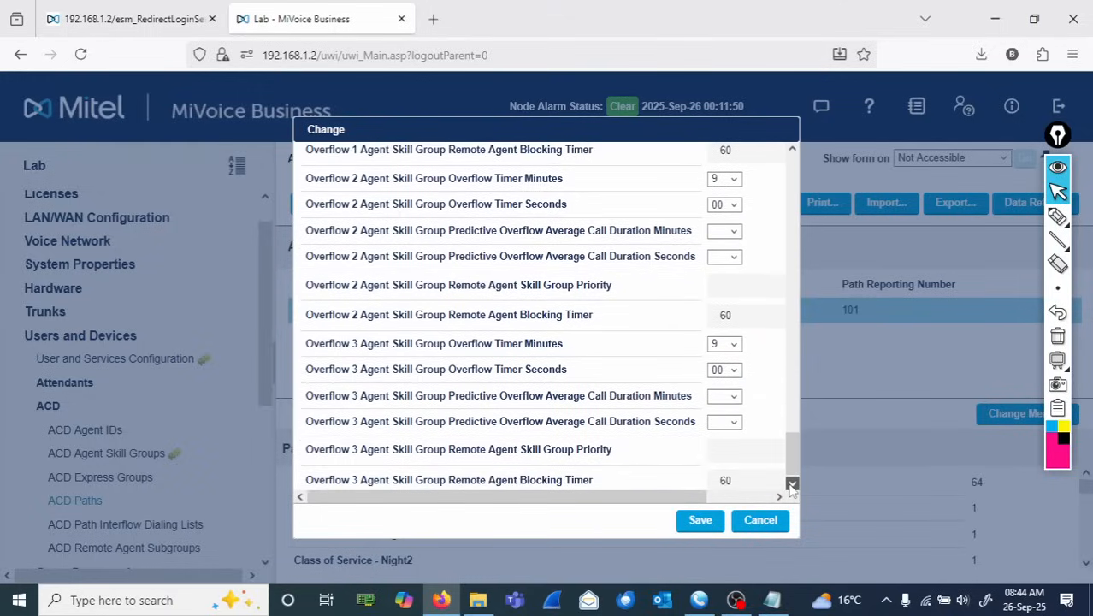
pyautogui.click(791, 484)
pyautogui.click(702, 521)
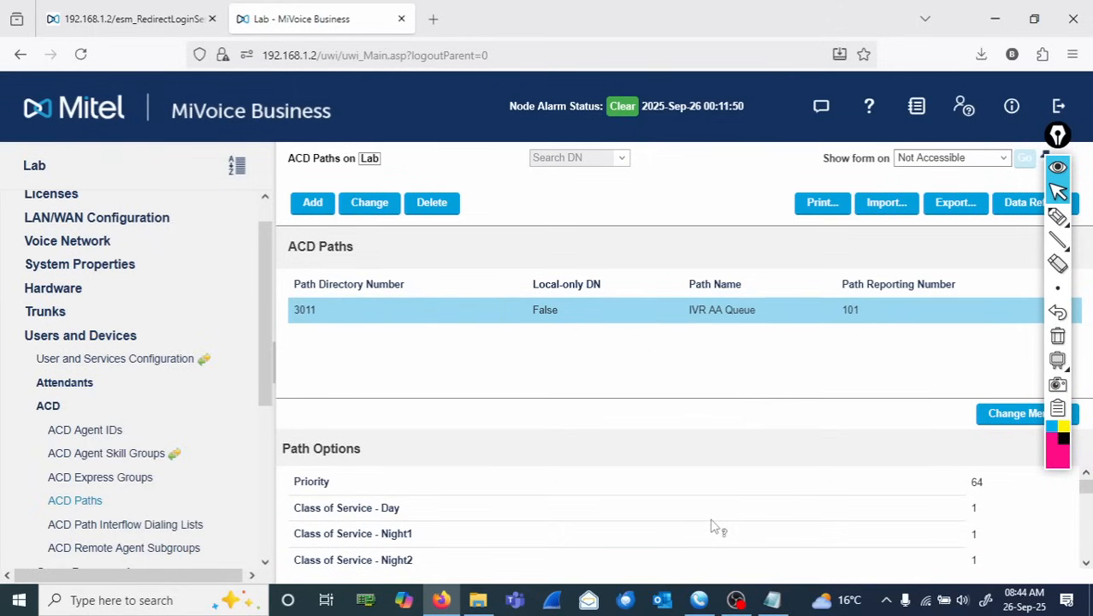
pyautogui.moveTo(1060, 360)
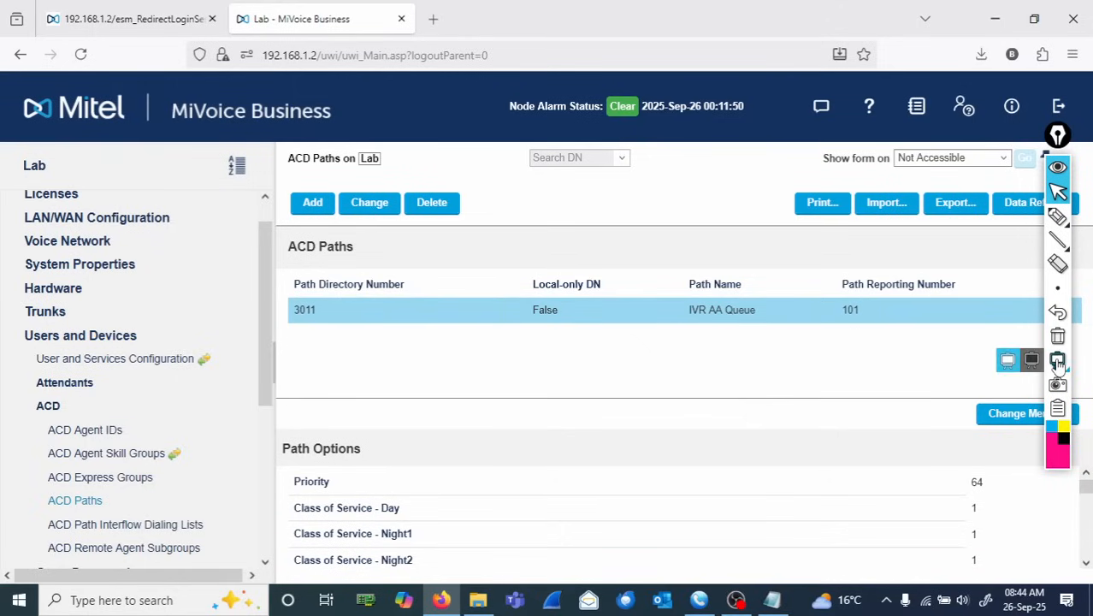
pyautogui.click(1013, 366)
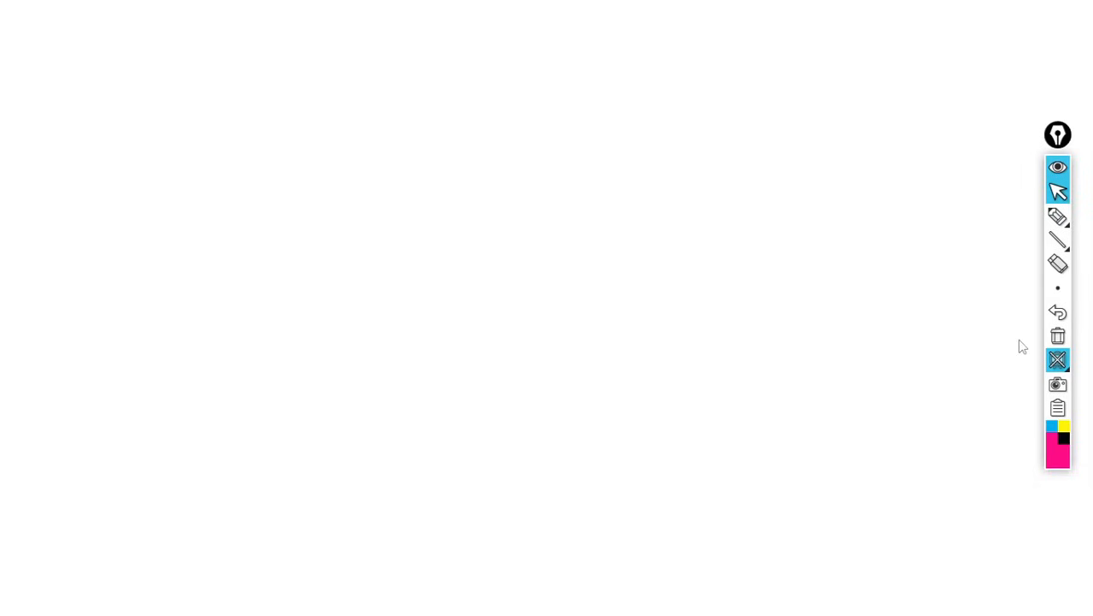
pyautogui.click(1057, 359)
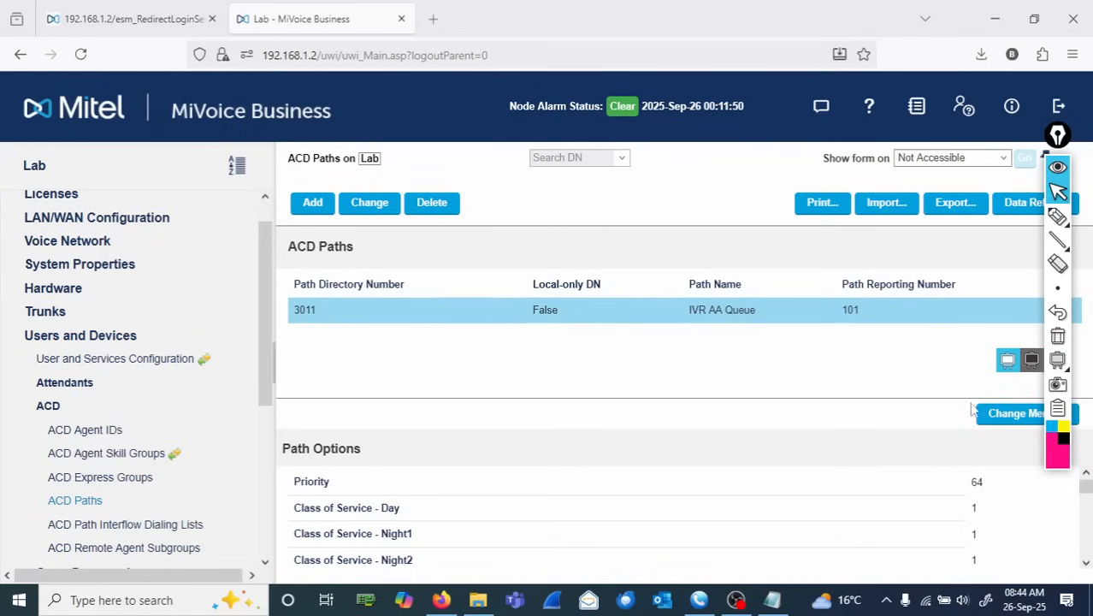
# - Switch to MicroSIP, call 6099 to test the auto attendant, and choose option 1
pyautogui.click(700, 601)
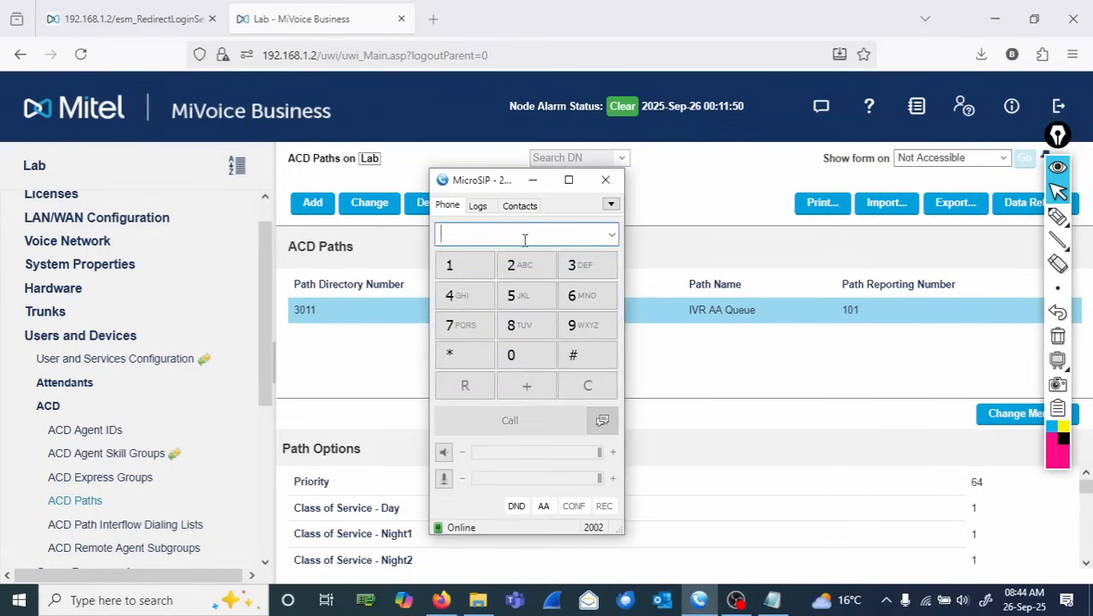
pyautogui.write('60')
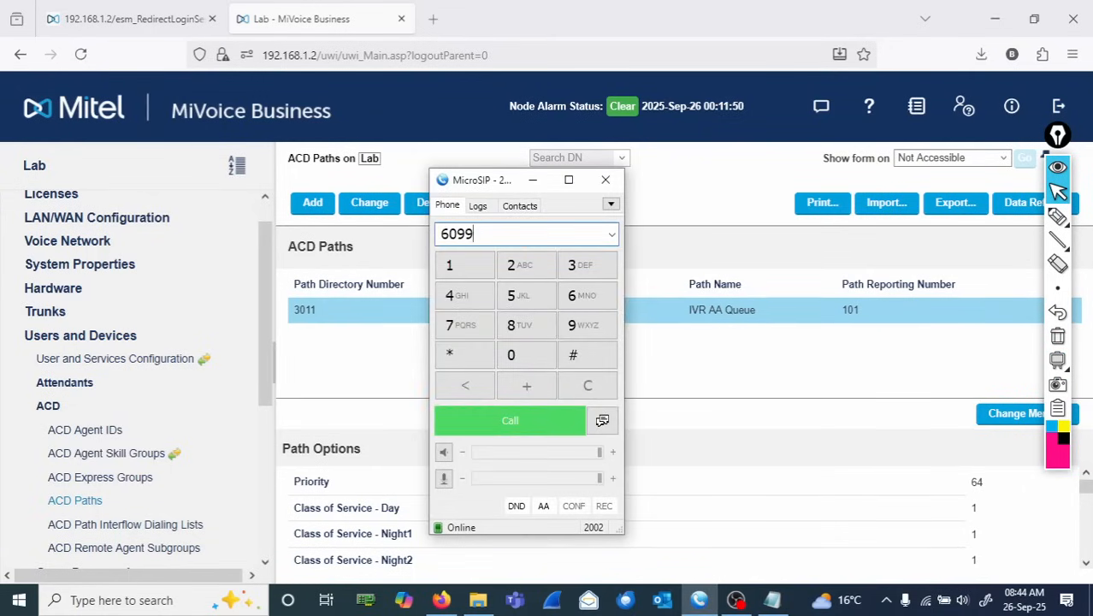
pyautogui.write('99')
pyautogui.press('Return')
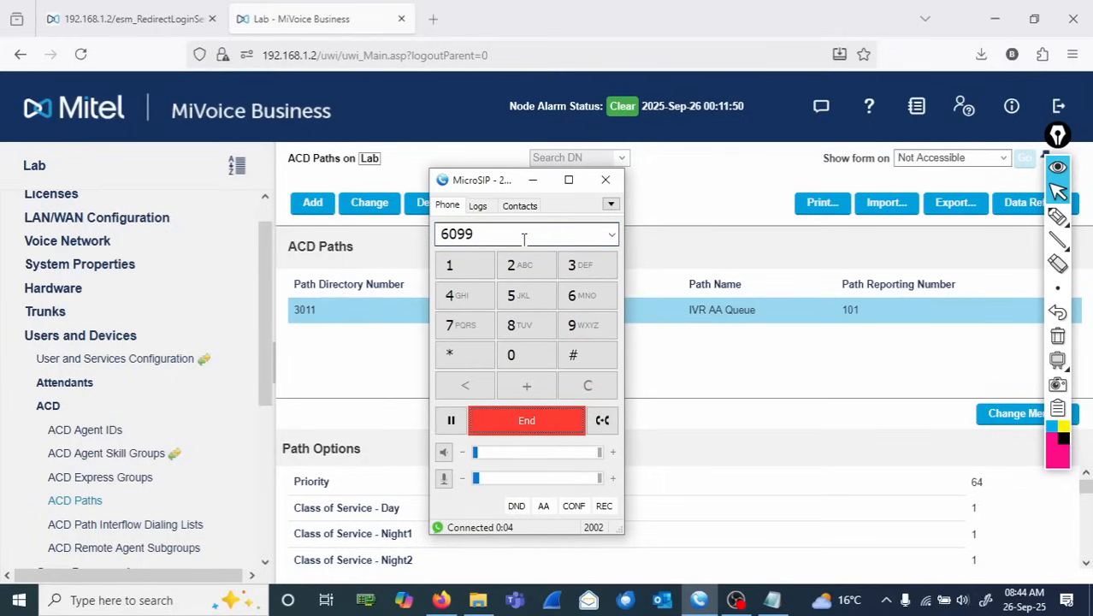
pyautogui.click(477, 269)
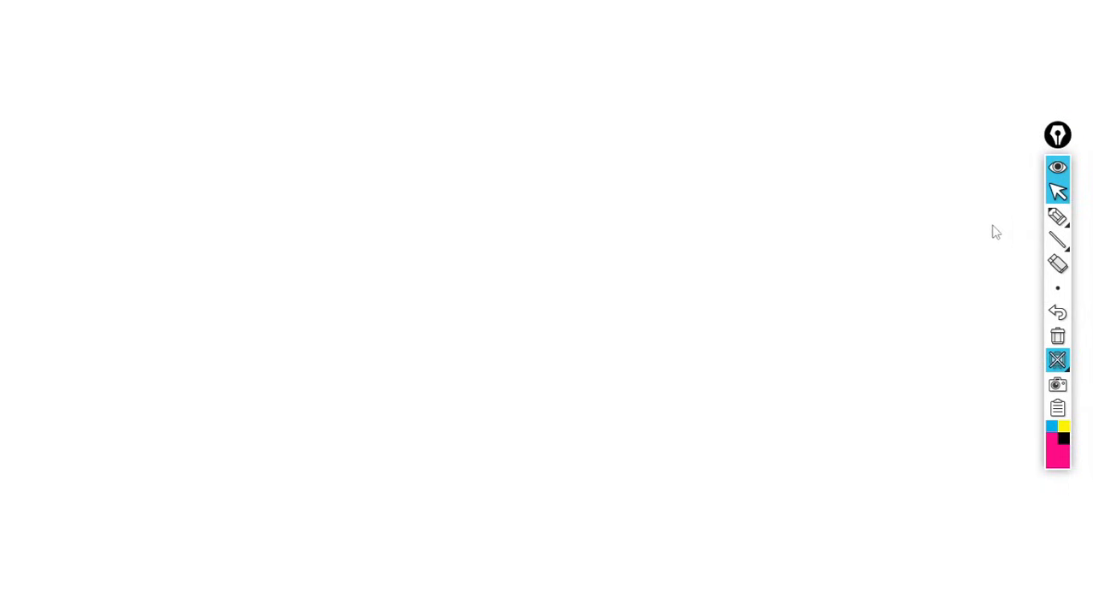
# - Select the pen on the blank whiteboard to start drawing
pyautogui.click(1057, 217)
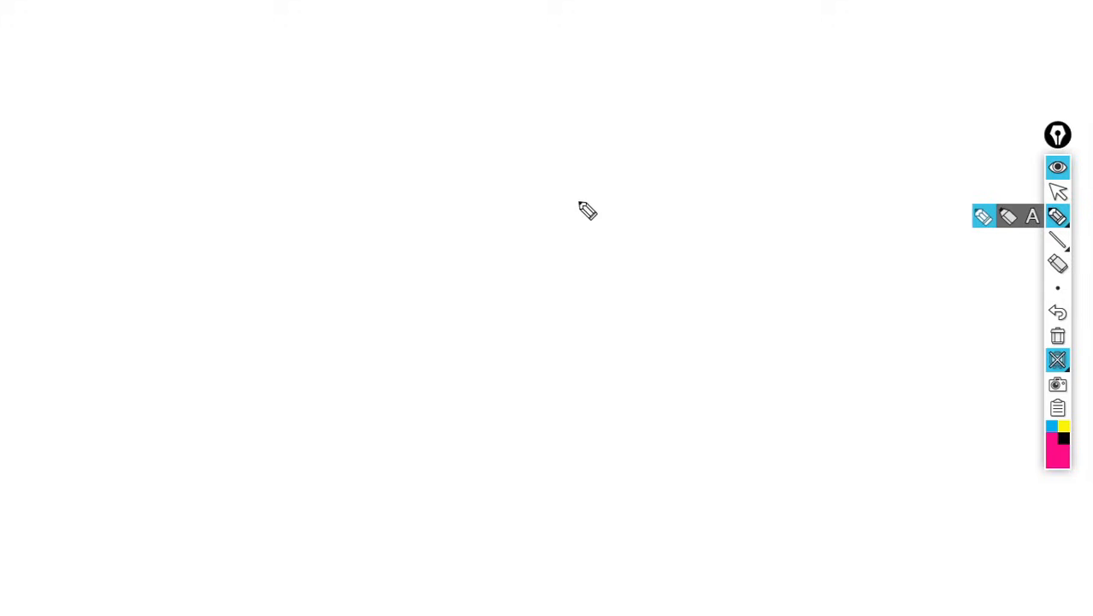
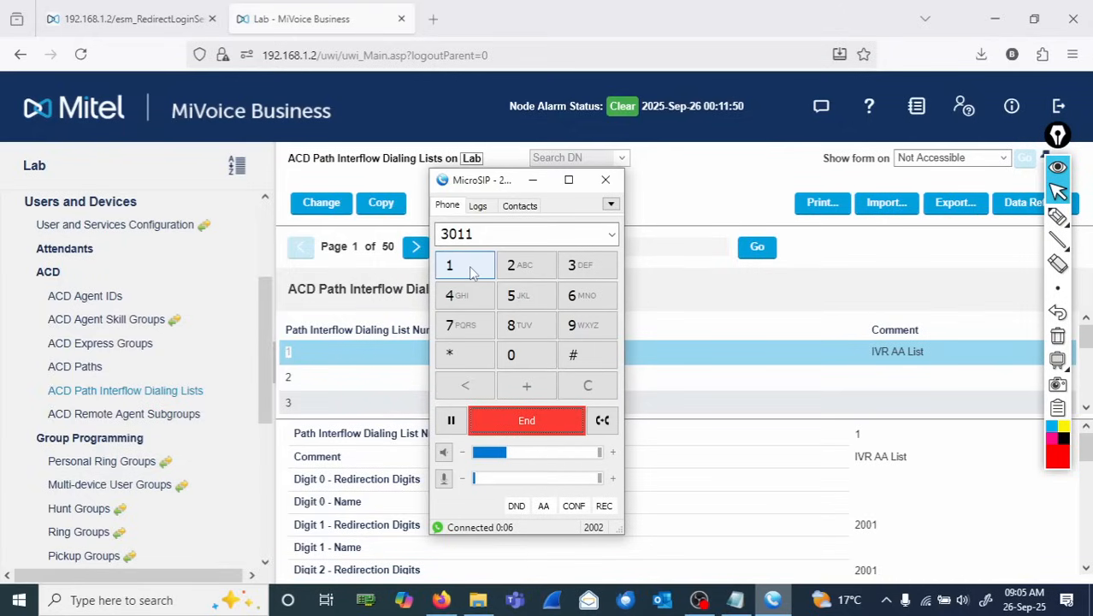
# - Key option 1 on the active call, then redial the queue number 3011 from the softphone
pyautogui.click(465, 265)
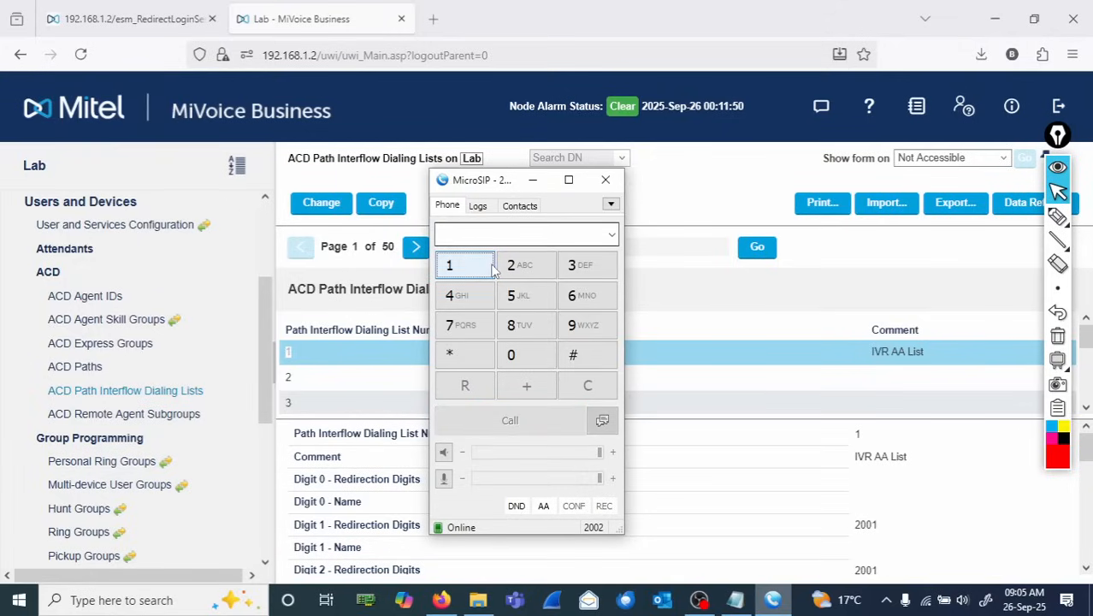
pyautogui.click(576, 270)
pyautogui.click(518, 361)
pyautogui.click(464, 282)
pyautogui.click(464, 282)
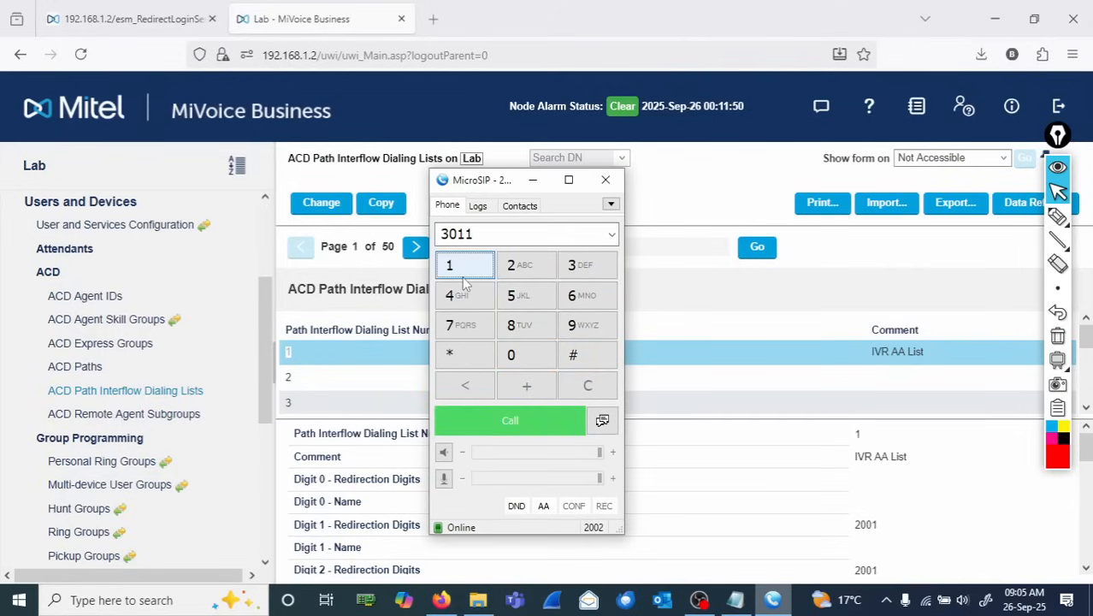
pyautogui.click(548, 420)
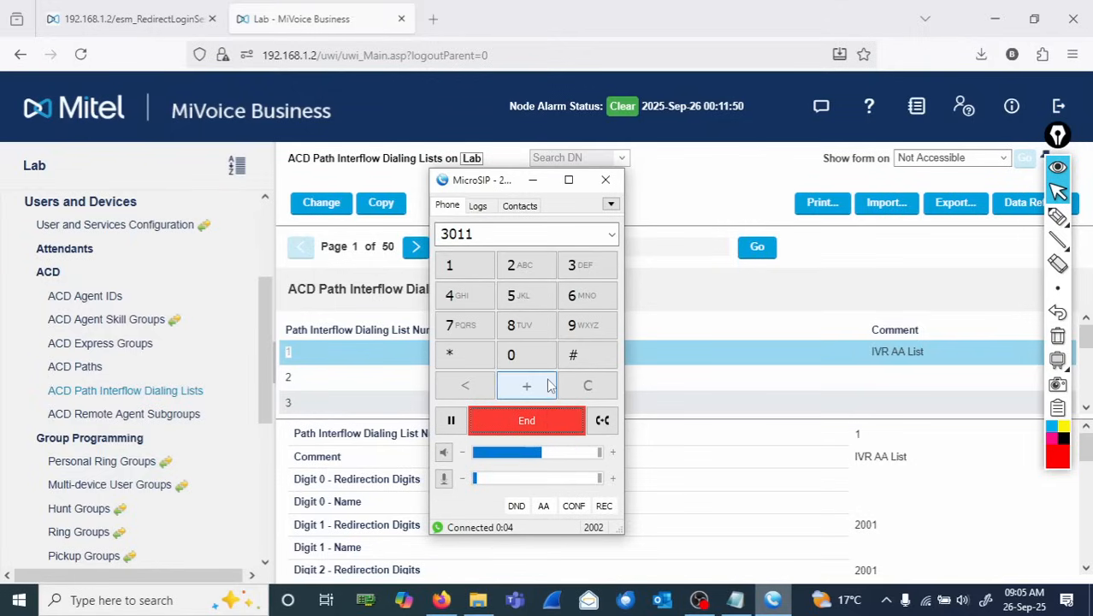
# - Test IVR options 2 and 3 by redialling 3011 and keying each digit during the call
pyautogui.click(523, 272)
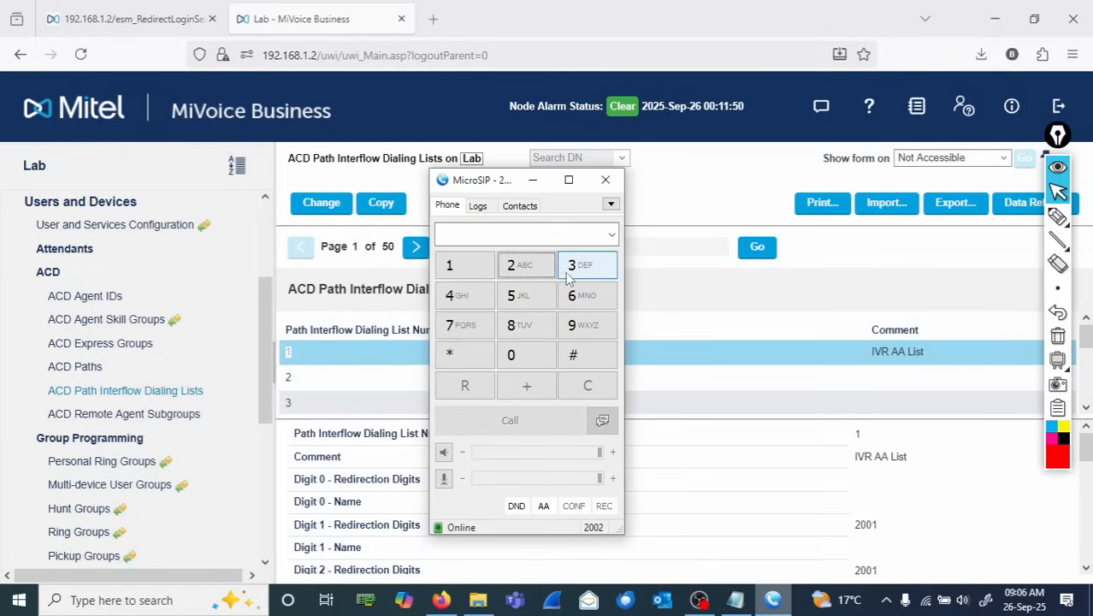
pyautogui.click(573, 267)
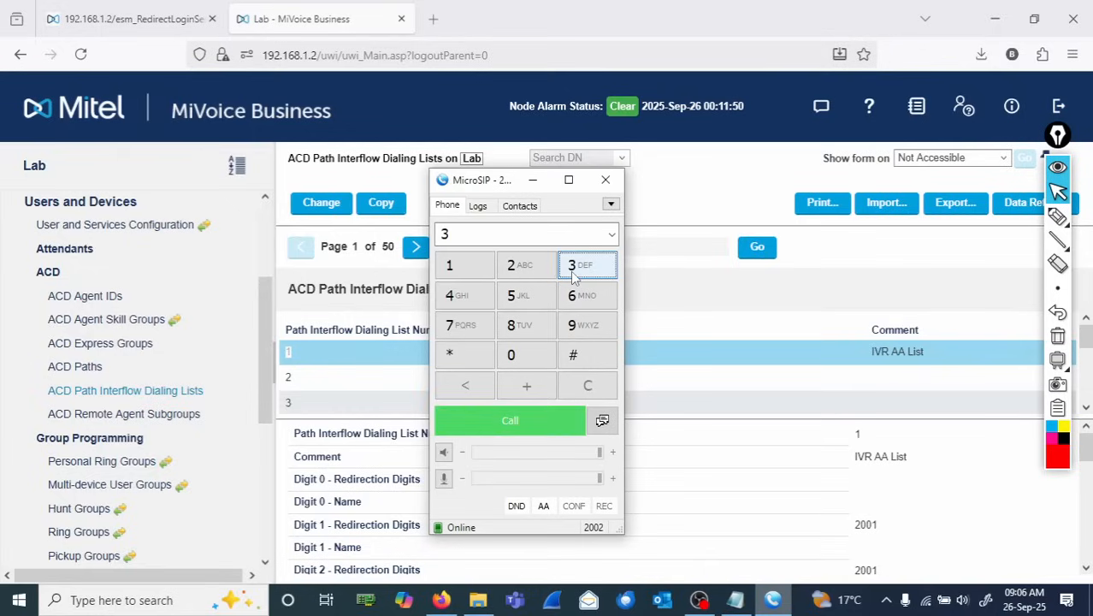
pyautogui.click(511, 355)
pyautogui.click(479, 275)
pyautogui.click(479, 276)
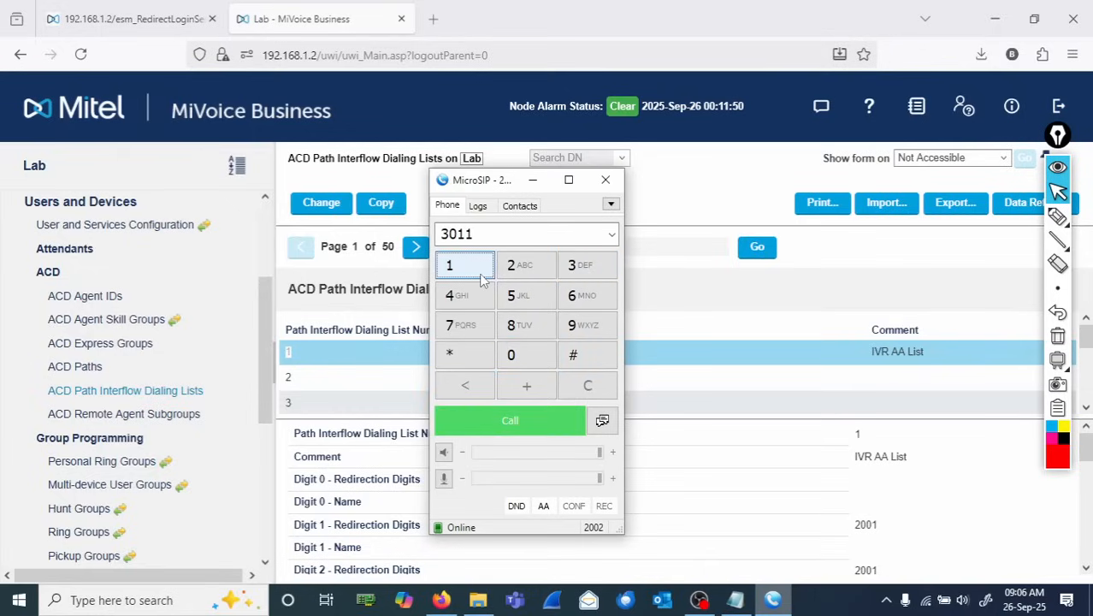
pyautogui.click(502, 419)
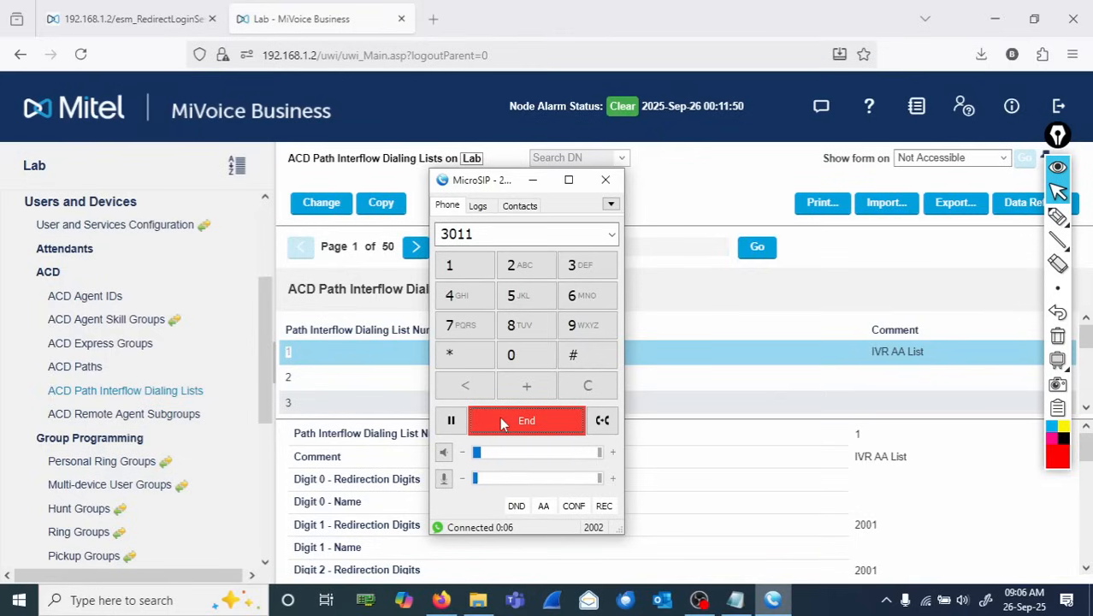
pyautogui.click(586, 266)
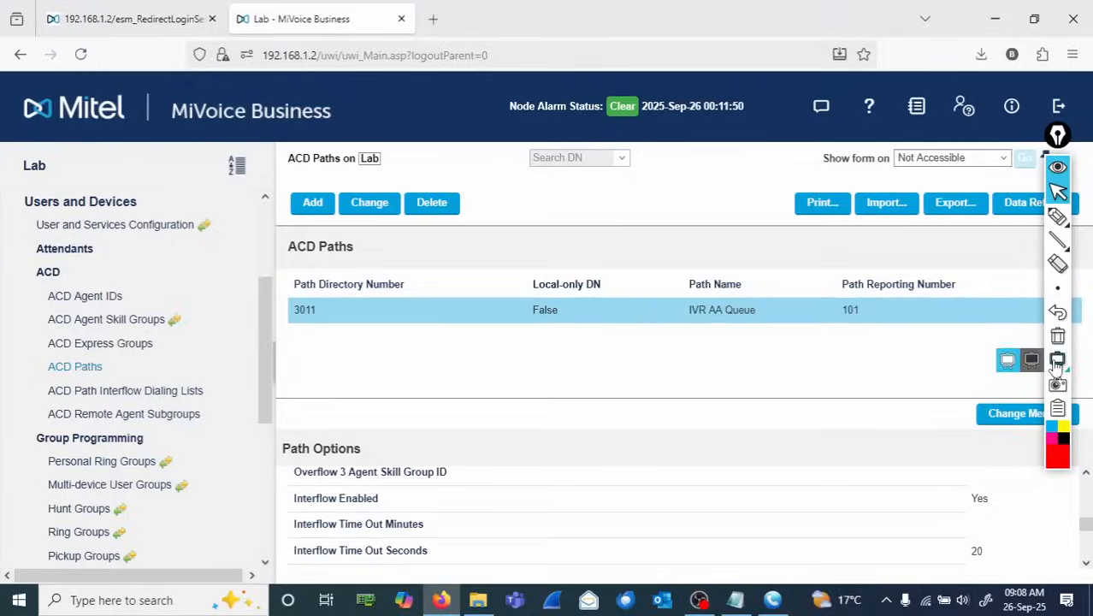
pyautogui.click(1007, 360)
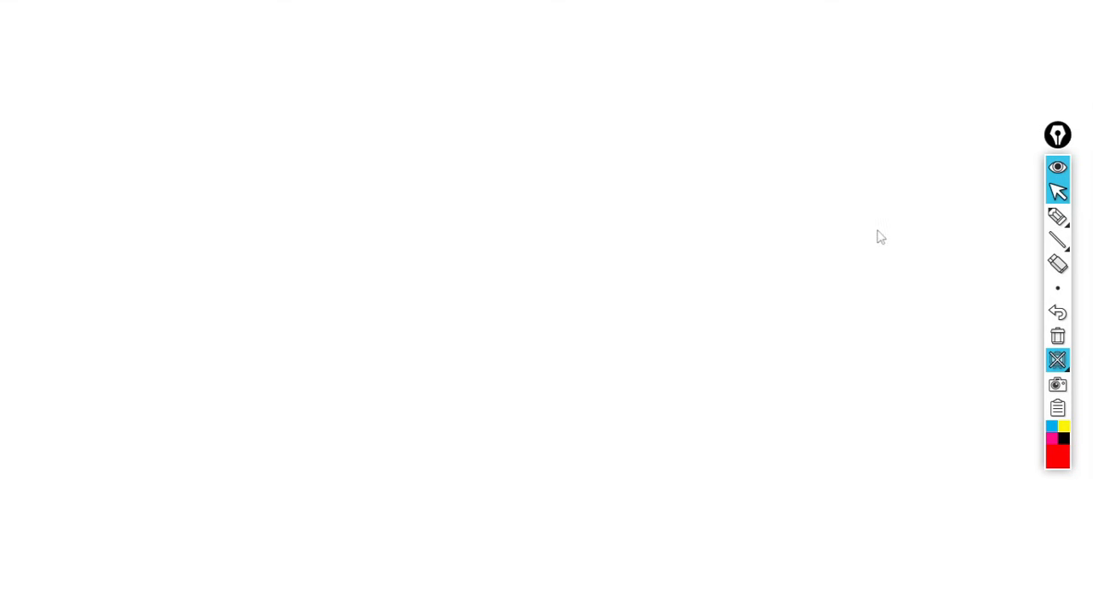
pyautogui.click(1058, 216)
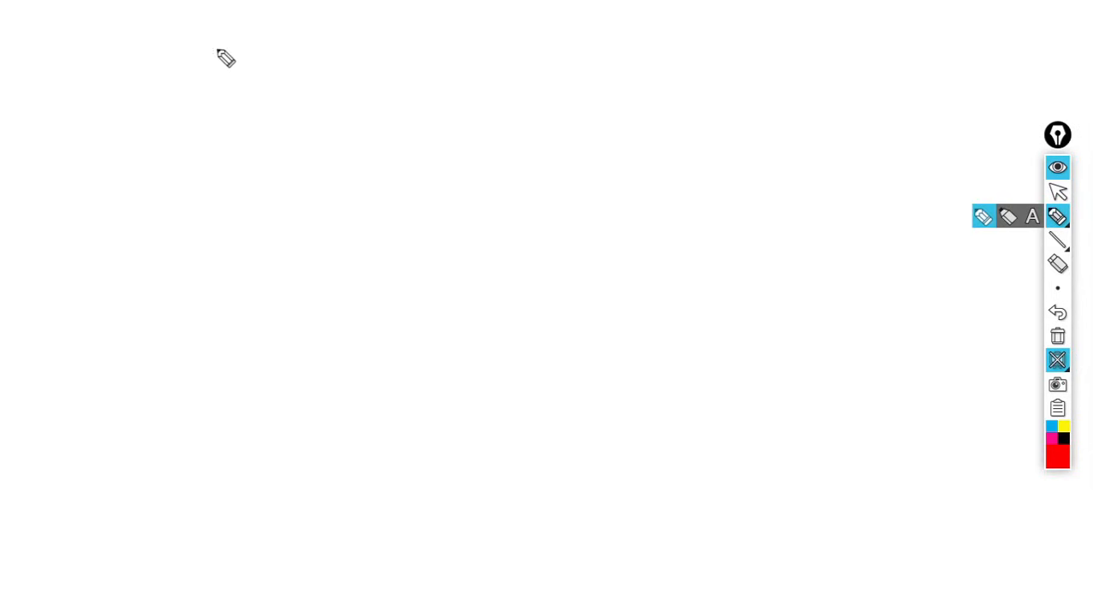
pyautogui.moveTo(200, 58)
pyautogui.mouseDown()
pyautogui.moveTo(202, 70)
pyautogui.moveTo(318, 77)
pyautogui.mouseUp()
pyautogui.moveTo(346, 68)
pyautogui.mouseDown()
pyautogui.moveTo(423, 86)
pyautogui.moveTo(546, 74)
pyautogui.moveTo(515, 49)
pyautogui.moveTo(648, 69)
pyautogui.moveTo(698, 64)
pyautogui.moveTo(706, 88)
pyautogui.moveTo(828, 53)
pyautogui.moveTo(855, 65)
pyautogui.moveTo(886, 54)
pyautogui.moveTo(894, 79)
pyautogui.mouseUp()
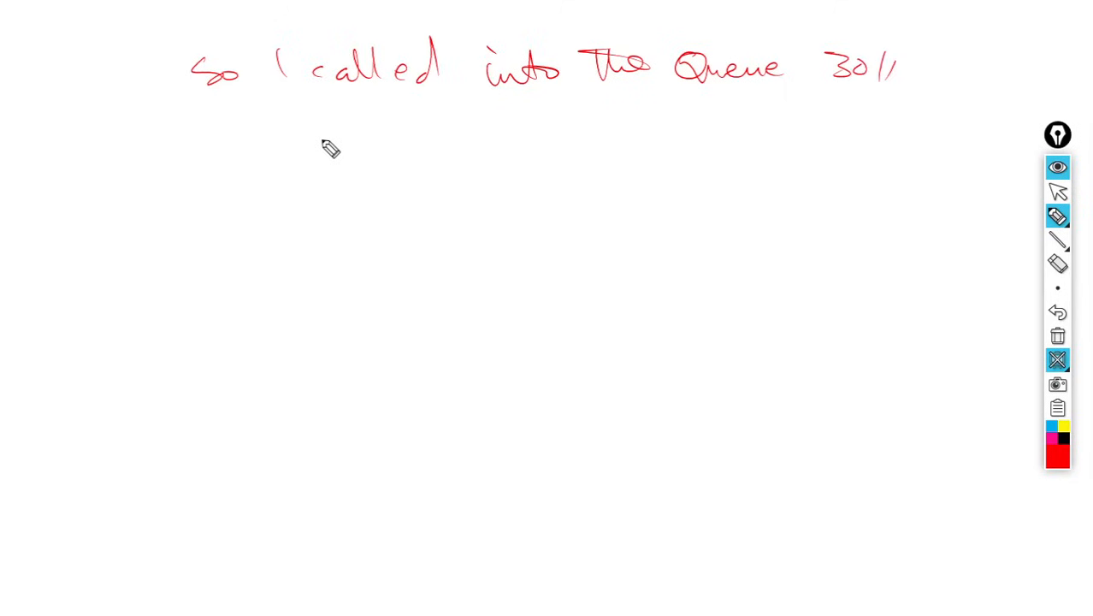
pyautogui.moveTo(330, 112)
pyautogui.mouseDown()
pyautogui.moveTo(358, 152)
pyautogui.moveTo(356, 124)
pyautogui.mouseUp()
pyautogui.moveTo(328, 122); pyautogui.dragTo(329, 158)
pyautogui.moveTo(409, 128)
pyautogui.mouseDown()
pyautogui.moveTo(415, 144)
pyautogui.moveTo(529, 151)
pyautogui.moveTo(599, 125)
pyautogui.mouseUp()
pyautogui.moveTo(327, 180); pyautogui.dragTo(342, 198)
pyautogui.moveTo(315, 174)
pyautogui.mouseDown()
pyautogui.moveTo(332, 214)
pyautogui.moveTo(354, 189)
pyautogui.moveTo(430, 180)
pyautogui.moveTo(422, 205)
pyautogui.moveTo(452, 193)
pyautogui.moveTo(482, 207)
pyautogui.moveTo(586, 215)
pyautogui.moveTo(593, 200)
pyautogui.moveTo(684, 165)
pyautogui.mouseUp()
pyautogui.moveTo(312, 242); pyautogui.dragTo(318, 275)
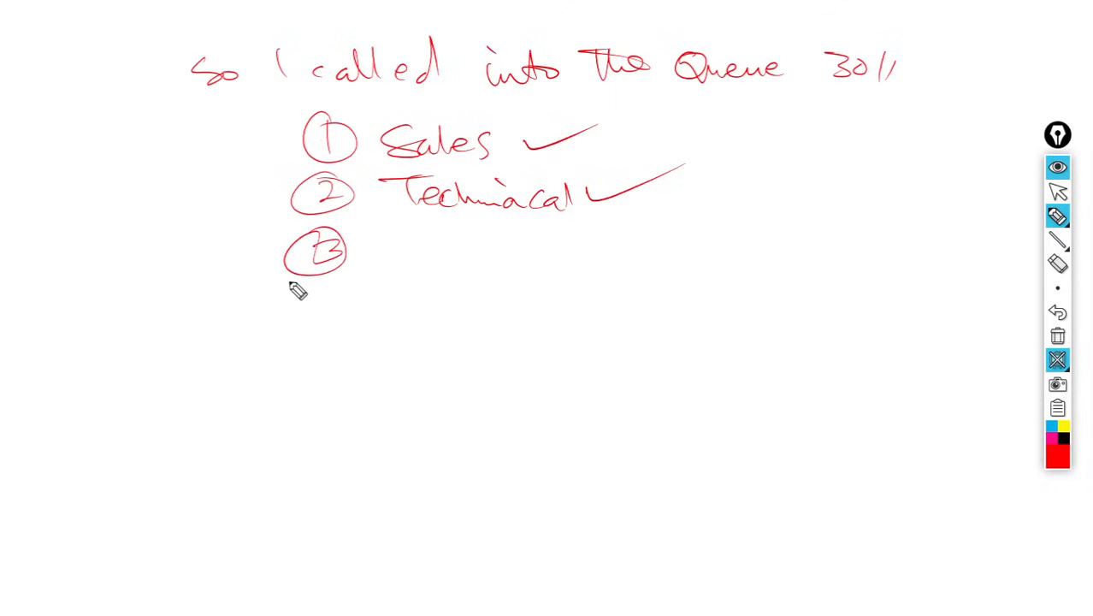
pyautogui.moveTo(390, 257)
pyautogui.mouseDown()
pyautogui.moveTo(441, 261)
pyautogui.moveTo(515, 237)
pyautogui.moveTo(528, 257)
pyautogui.moveTo(664, 228)
pyautogui.mouseUp()
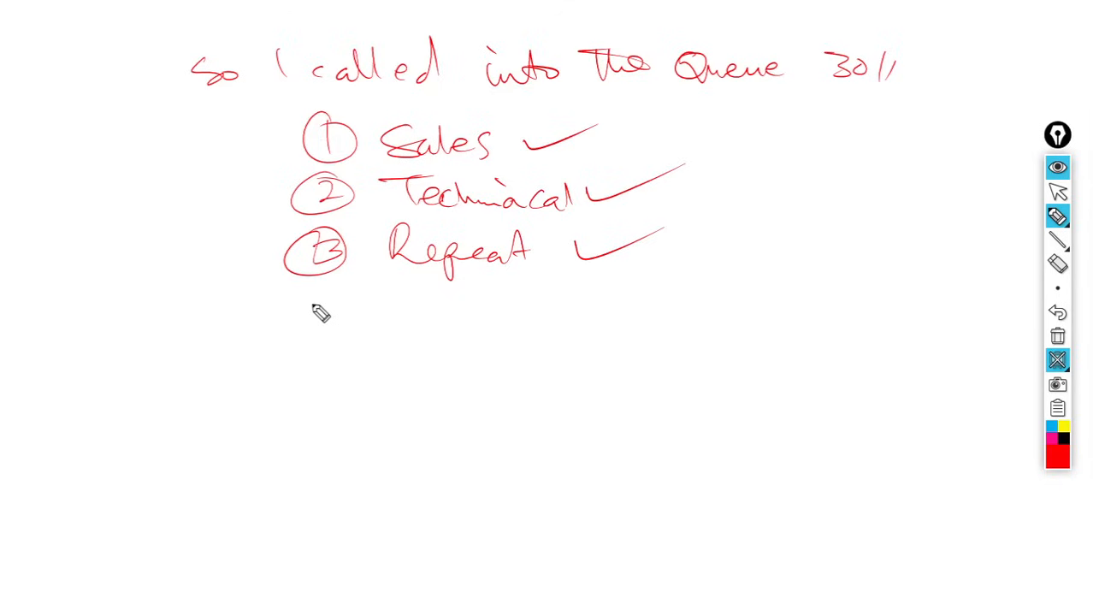
pyautogui.moveTo(316, 295)
pyautogui.mouseDown()
pyautogui.moveTo(325, 332)
pyautogui.moveTo(358, 301)
pyautogui.moveTo(405, 323)
pyautogui.moveTo(444, 314)
pyautogui.moveTo(434, 323)
pyautogui.moveTo(476, 295)
pyautogui.moveTo(523, 323)
pyautogui.moveTo(569, 317)
pyautogui.moveTo(573, 334)
pyautogui.moveTo(632, 328)
pyautogui.moveTo(642, 312)
pyautogui.moveTo(738, 323)
pyautogui.moveTo(751, 304)
pyautogui.moveTo(826, 286)
pyautogui.mouseUp()
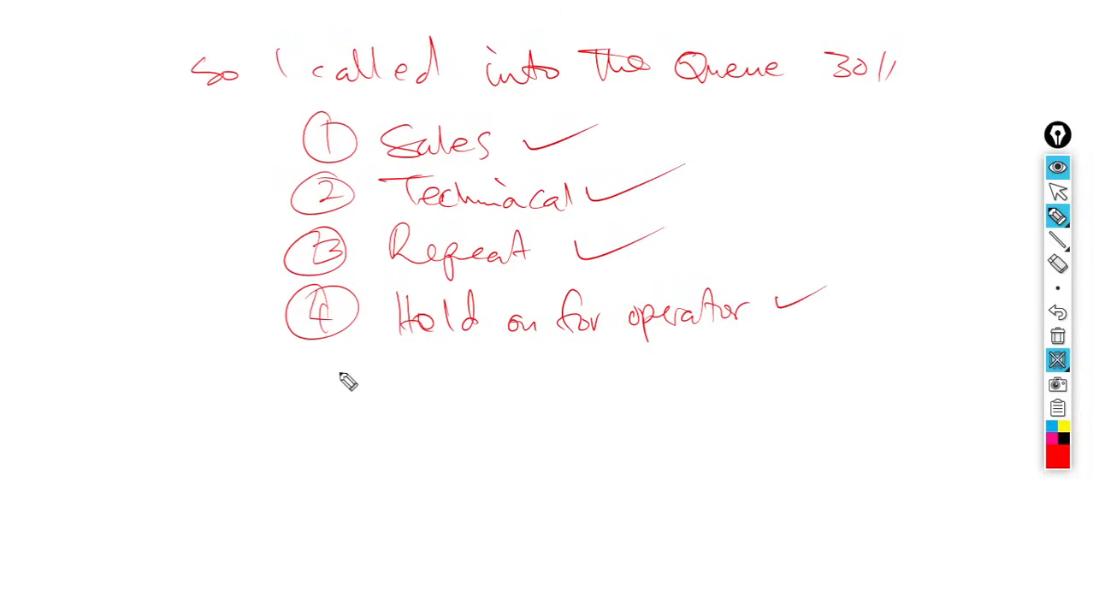
pyautogui.moveTo(305, 374)
pyautogui.mouseDown()
pyautogui.moveTo(385, 403)
pyautogui.moveTo(626, 383)
pyautogui.moveTo(771, 401)
pyautogui.moveTo(869, 381)
pyautogui.moveTo(905, 399)
pyautogui.moveTo(942, 374)
pyautogui.mouseUp()
pyautogui.moveTo(856, 387); pyautogui.dragTo(877, 384)
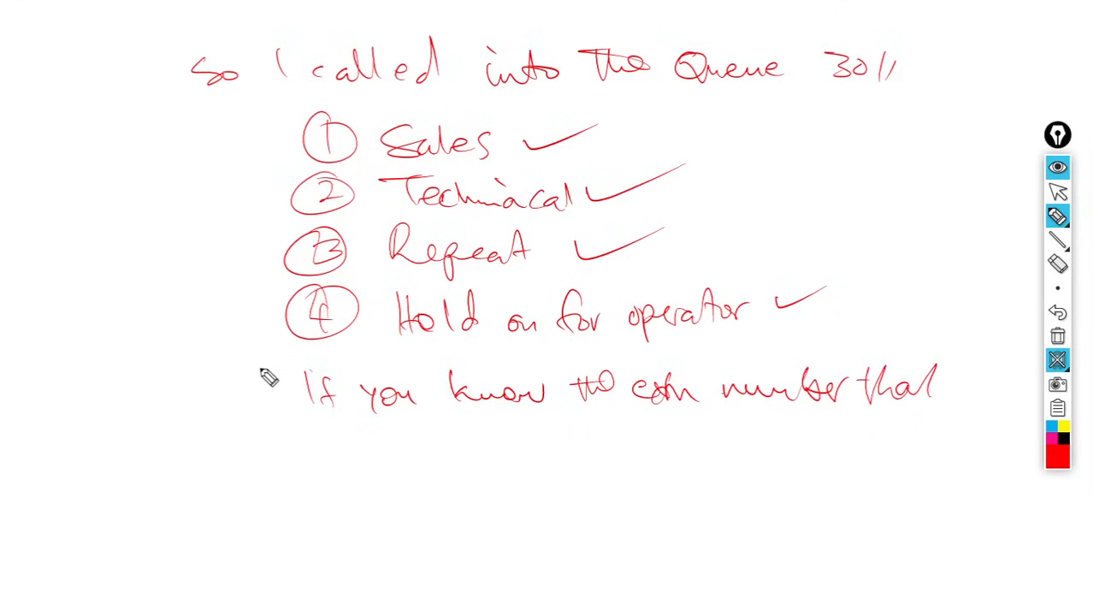
pyautogui.moveTo(292, 425)
pyautogui.mouseDown()
pyautogui.moveTo(469, 449)
pyautogui.moveTo(520, 471)
pyautogui.moveTo(539, 437)
pyautogui.moveTo(585, 455)
pyautogui.moveTo(700, 450)
pyautogui.moveTo(761, 462)
pyautogui.moveTo(769, 452)
pyautogui.moveTo(842, 458)
pyautogui.moveTo(881, 440)
pyautogui.mouseUp()
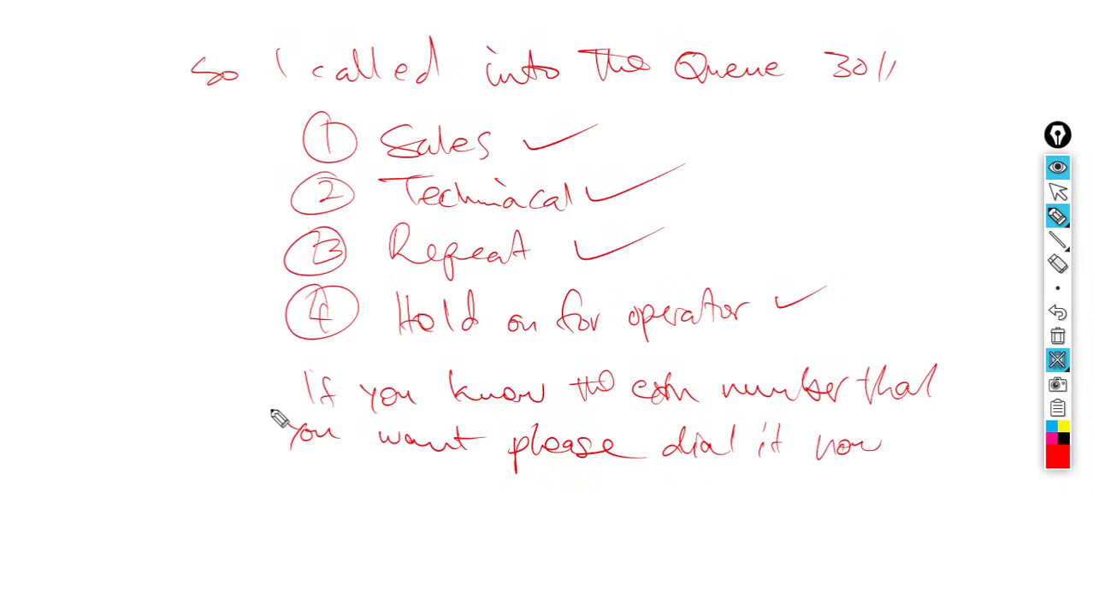
pyautogui.moveTo(261, 391); pyautogui.dragTo(884, 387)
pyautogui.moveTo(894, 441); pyautogui.dragTo(249, 414)
pyautogui.moveTo(290, 499)
pyautogui.mouseDown()
pyautogui.moveTo(312, 518)
pyautogui.moveTo(363, 526)
pyautogui.moveTo(539, 506)
pyautogui.moveTo(617, 512)
pyautogui.moveTo(566, 499)
pyautogui.mouseUp()
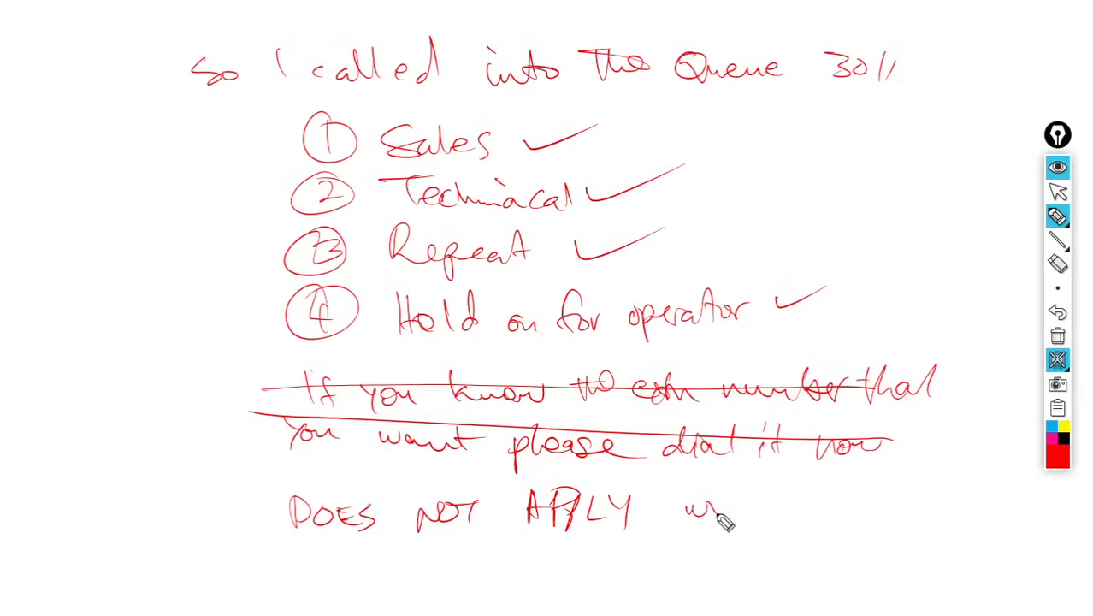